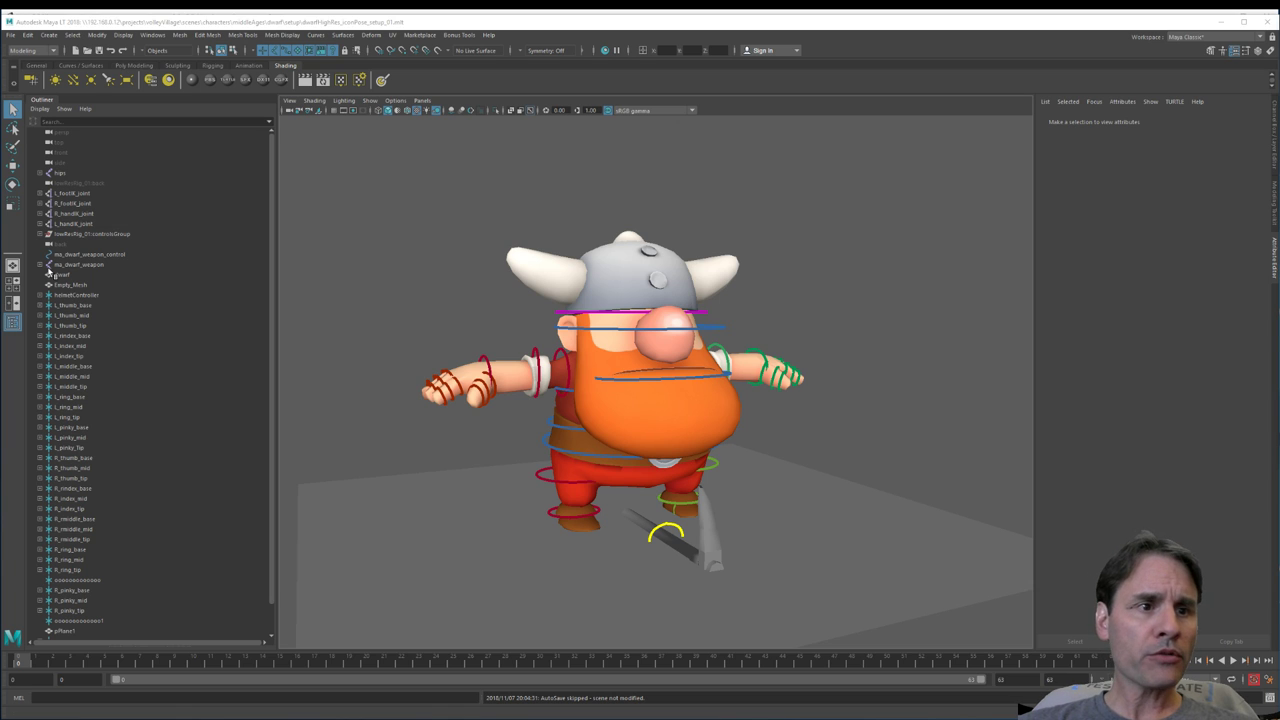
# Step: Switch to the Unity project and look over the village island, water plane and small islands in the scene
pyautogui.moveTo(385, 712)
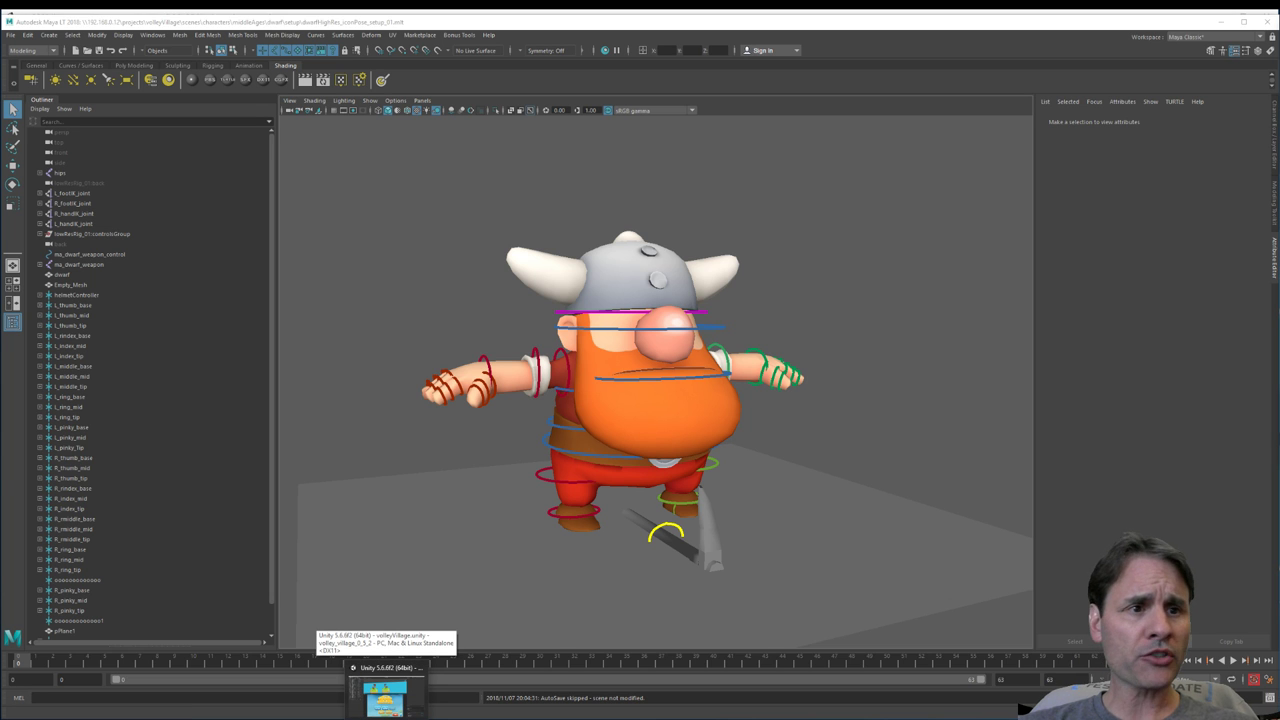
pyautogui.click(385, 700)
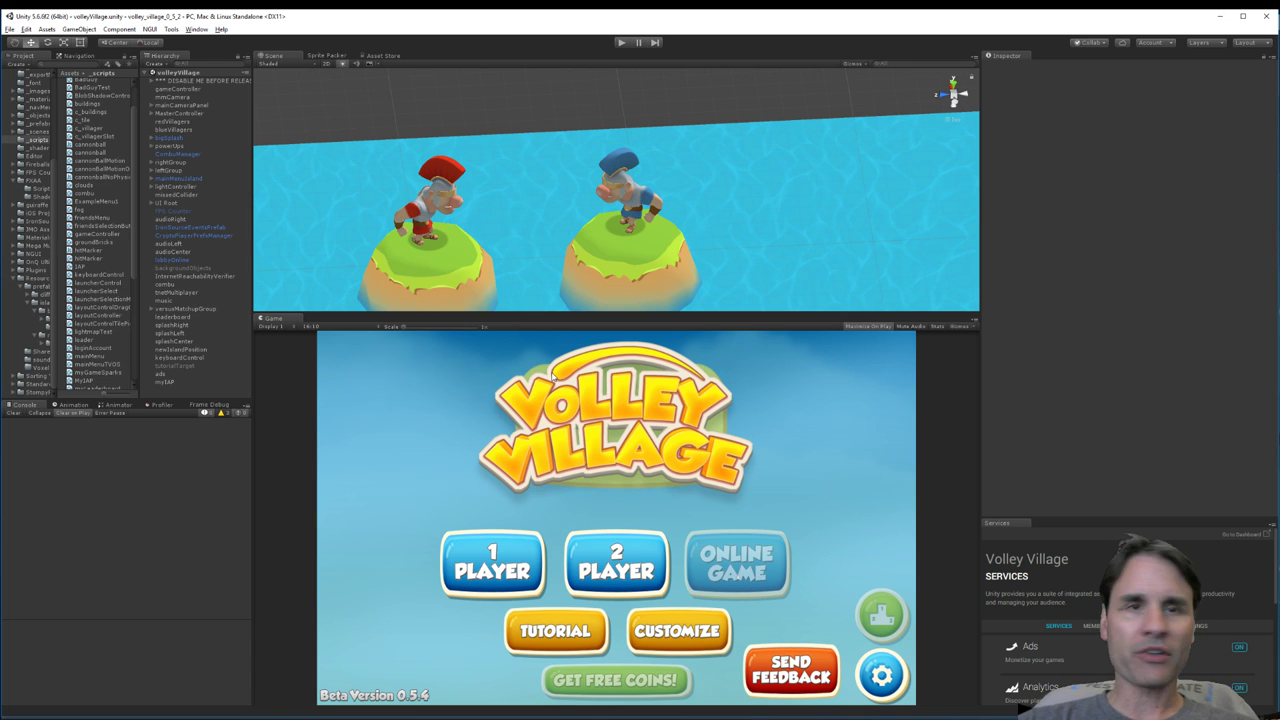
pyautogui.moveTo(682, 194); pyautogui.dragTo(634, 222, button='right')
pyautogui.press('s')
pyautogui.keyDown('alt'); pyautogui.moveTo(633, 221); pyautogui.dragTo(618, 184); pyautogui.keyUp('alt')
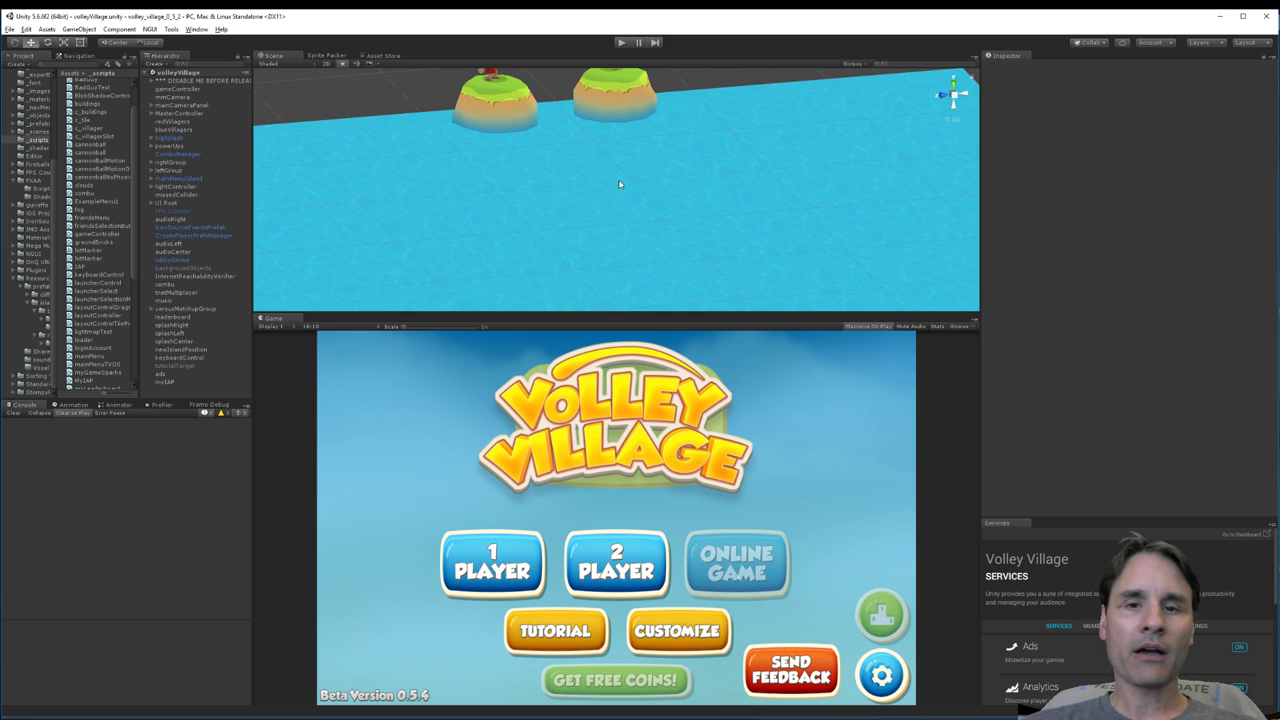
pyautogui.moveTo(626, 238)
pyautogui.keyDown('alt'); pyautogui.mouseDown()
pyautogui.moveTo(610, 162)
pyautogui.moveTo(606, 259)
pyautogui.moveTo(612, 243)
pyautogui.mouseUp(); pyautogui.keyUp('alt')
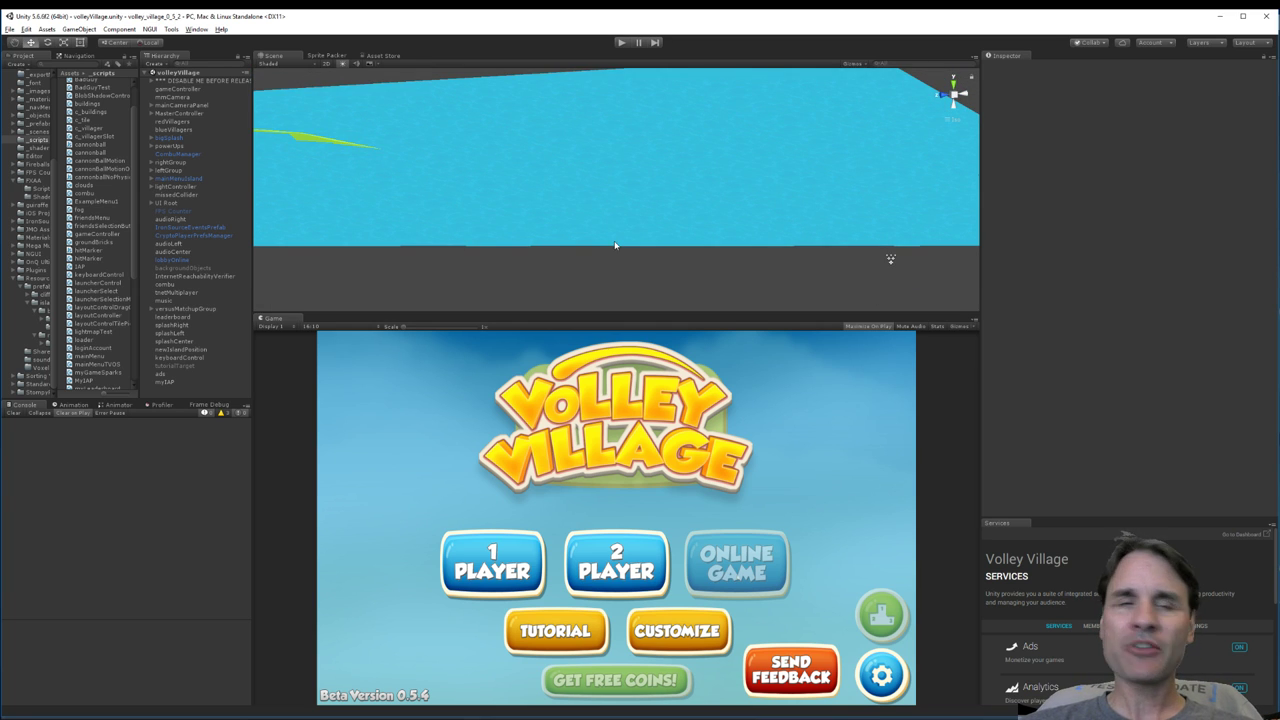
pyautogui.keyDown('alt'); pyautogui.scroll(-20, 615, 246); pyautogui.keyUp('alt')
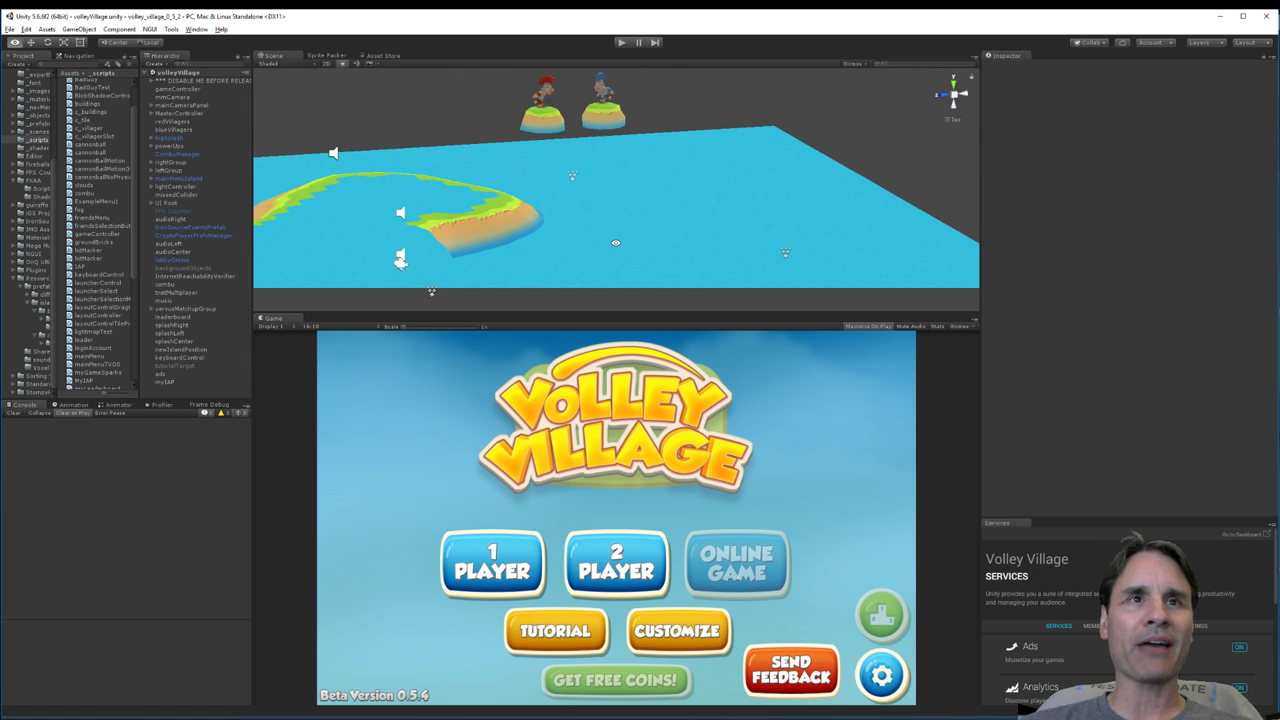
pyautogui.keyDown('alt'); pyautogui.moveTo(546, 247); pyautogui.dragTo(607, 223, button='middle'); pyautogui.keyUp('alt')
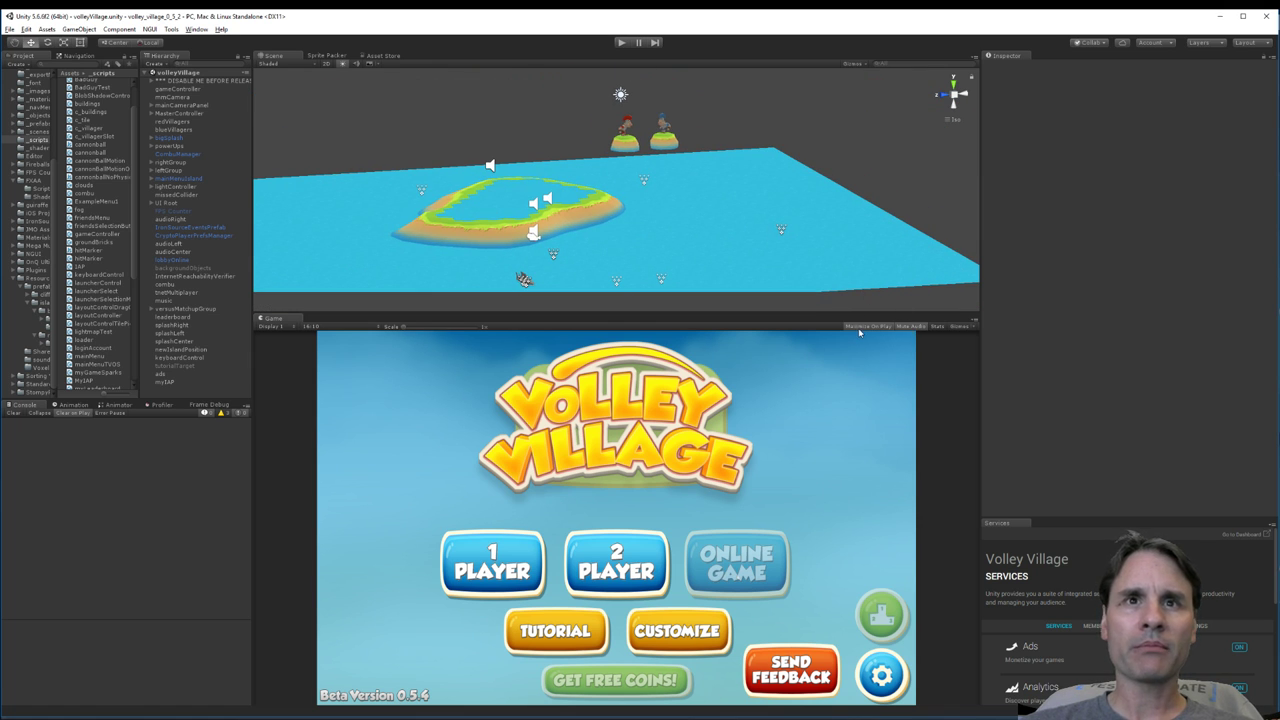
# Step: Run the game in play mode and play a match from the red village, firing shots at the blue village
pyautogui.click(621, 42)
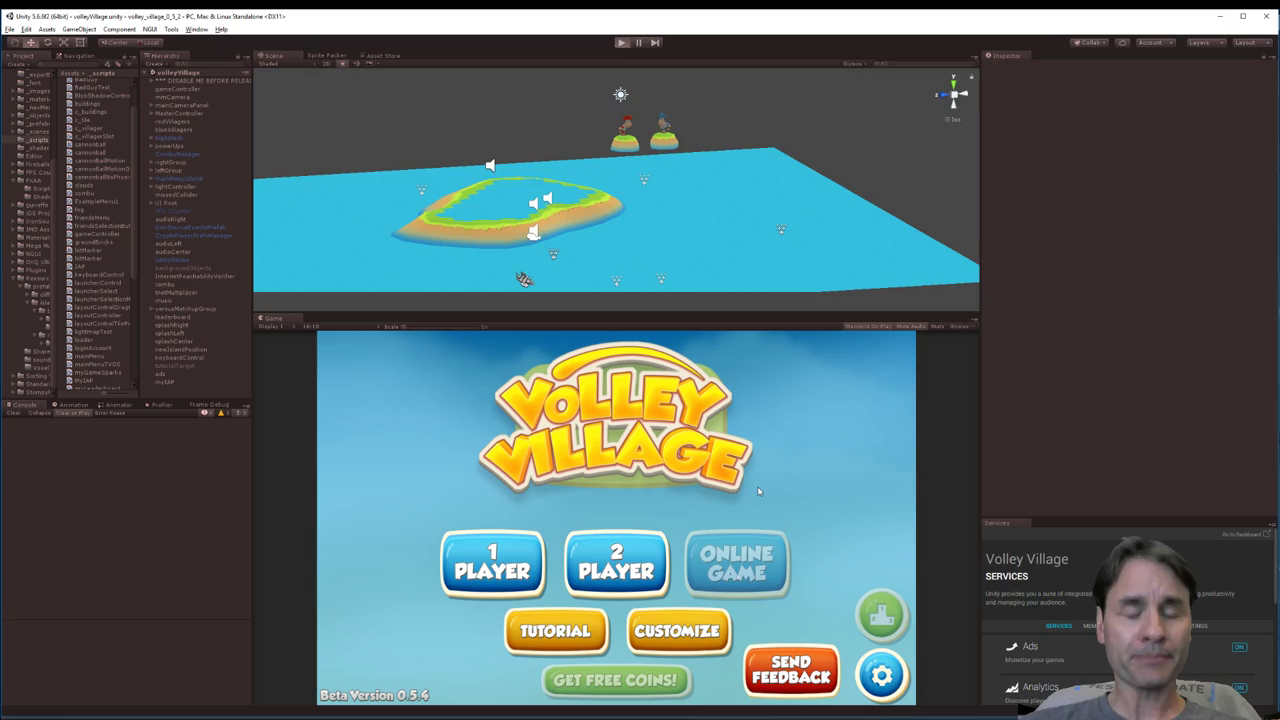
pyautogui.hotkey('ctrl', 'p')
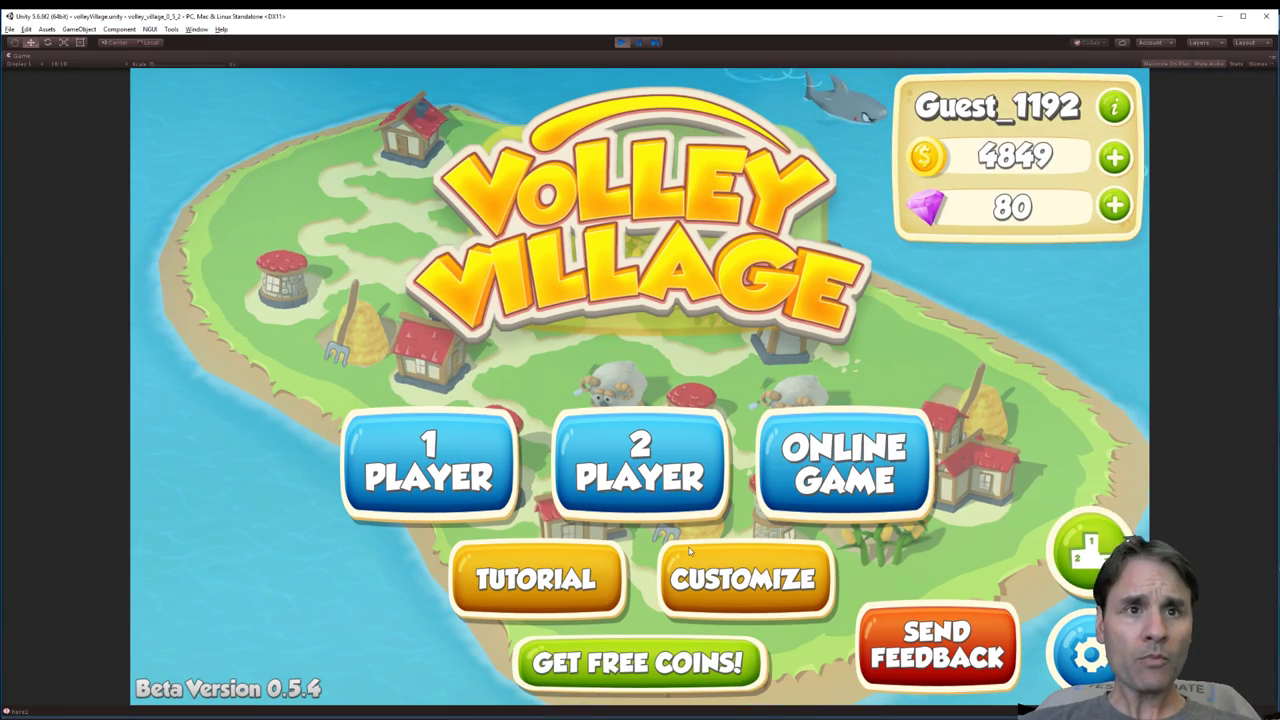
pyautogui.click(701, 500)
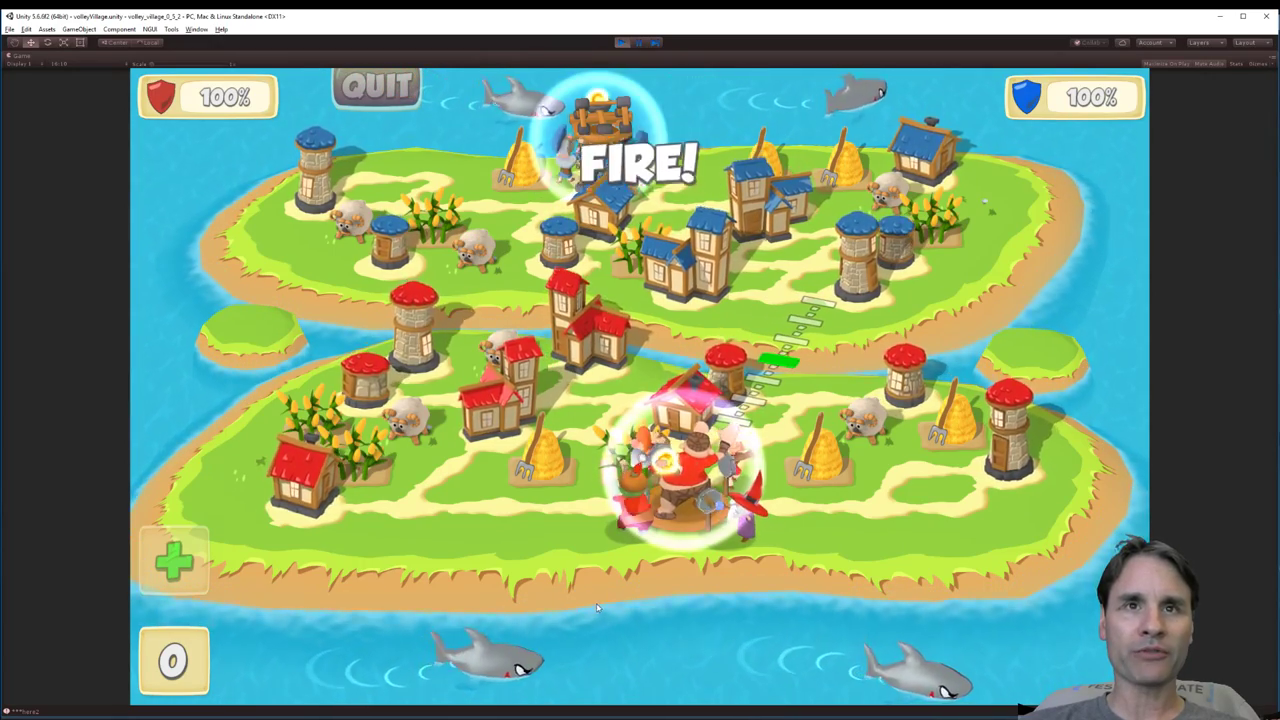
pyautogui.moveTo(598, 608); pyautogui.dragTo(592, 606)
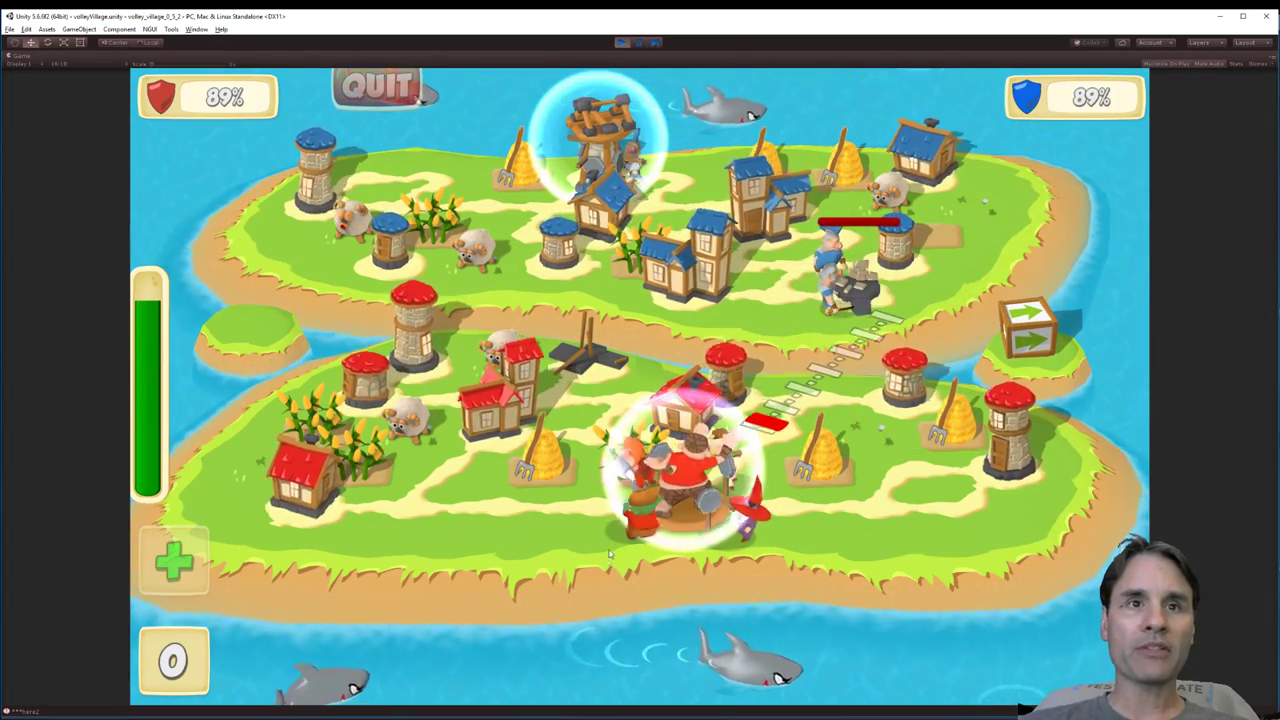
pyautogui.moveTo(610, 553); pyautogui.dragTo(603, 584)
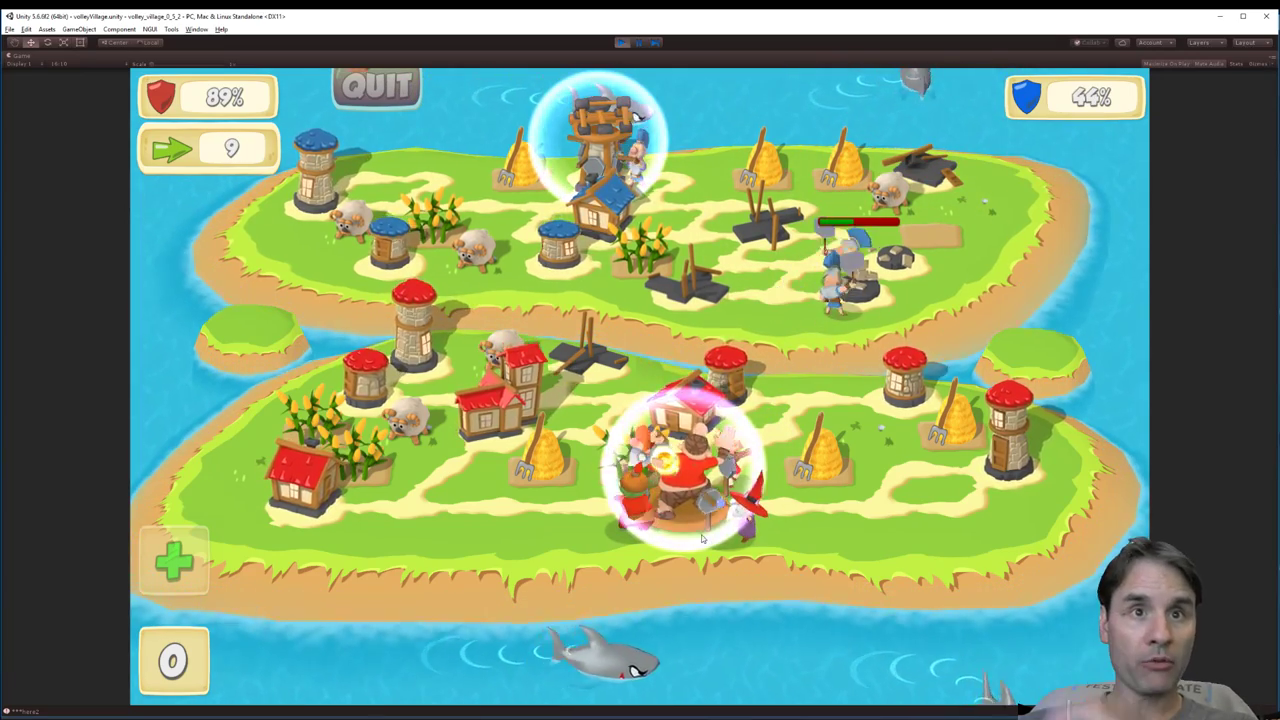
pyautogui.moveTo(716, 601); pyautogui.dragTo(717, 600)
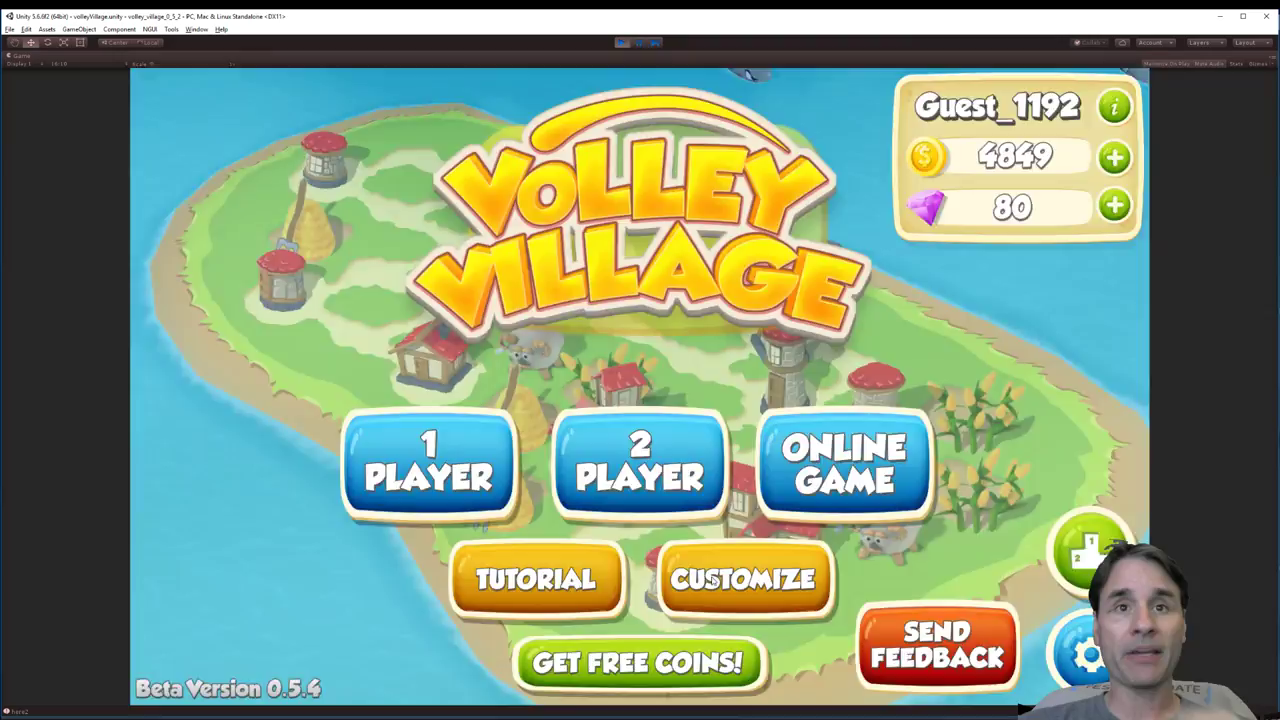
# Step: Start a two-player match, fire several shots from the red island's launcher, and quit the match
pyautogui.click(640, 465)
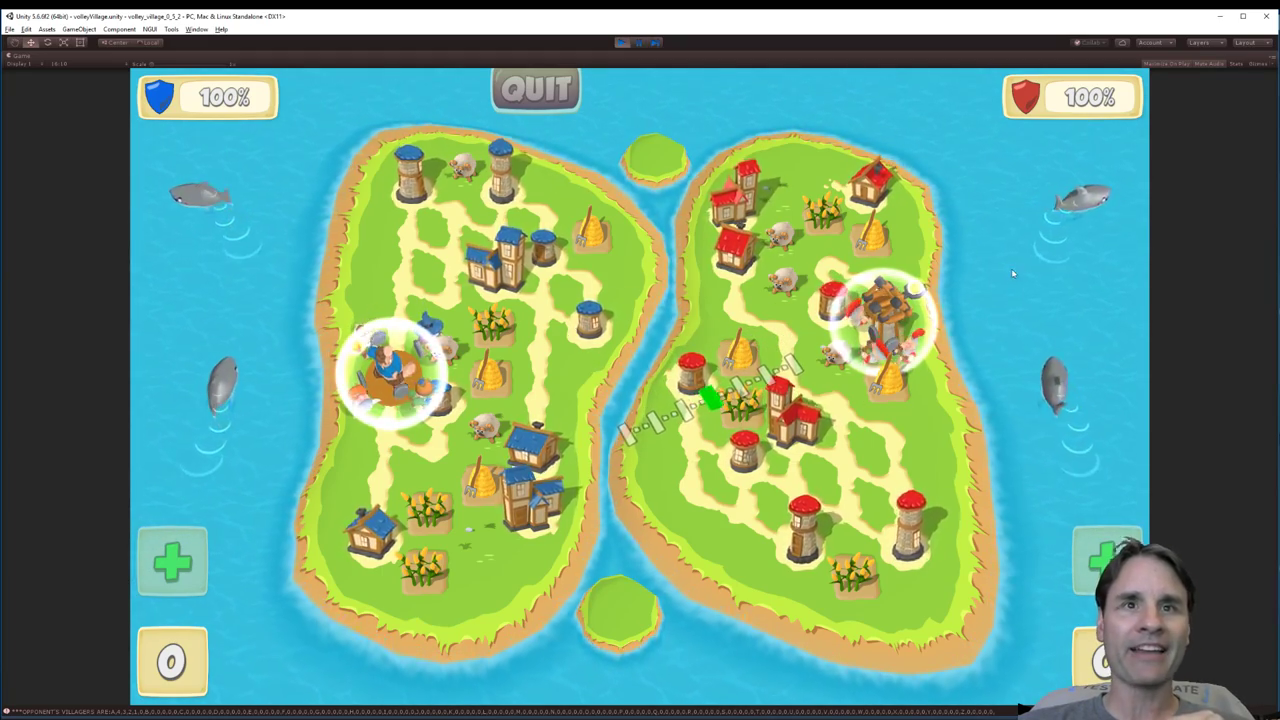
pyautogui.moveTo(993, 278); pyautogui.dragTo(999, 284)
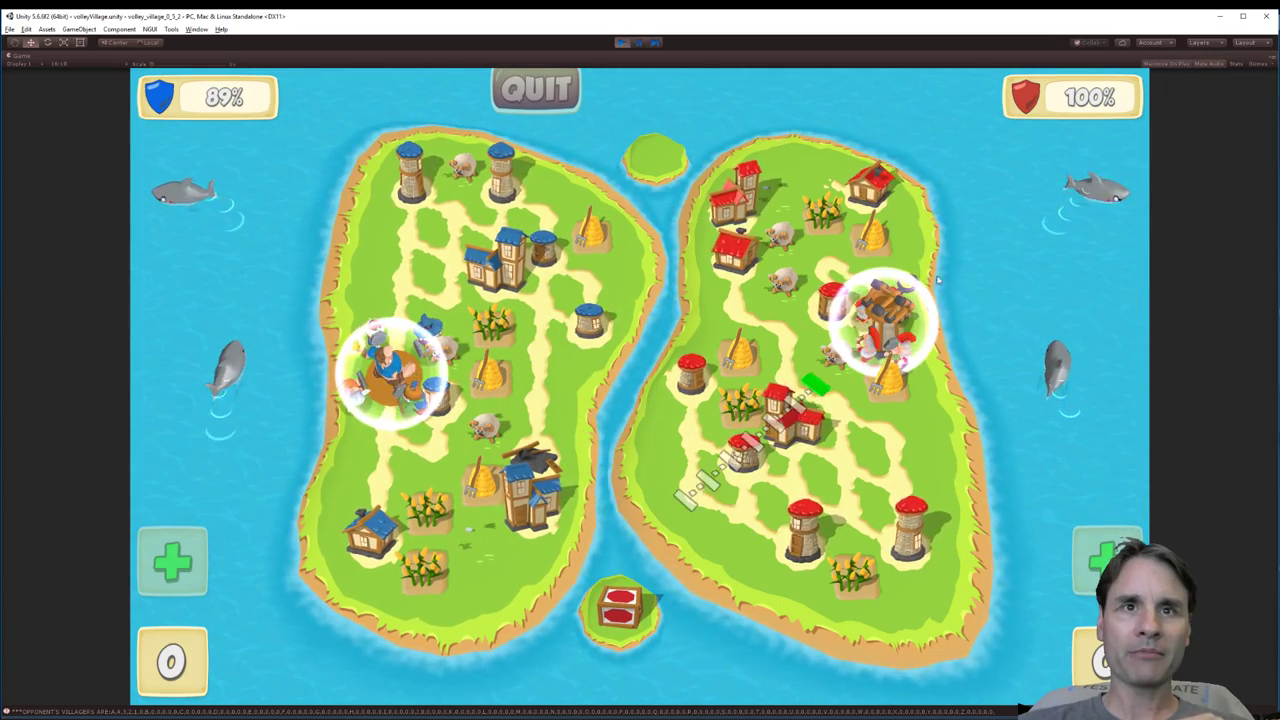
pyautogui.click(968, 250)
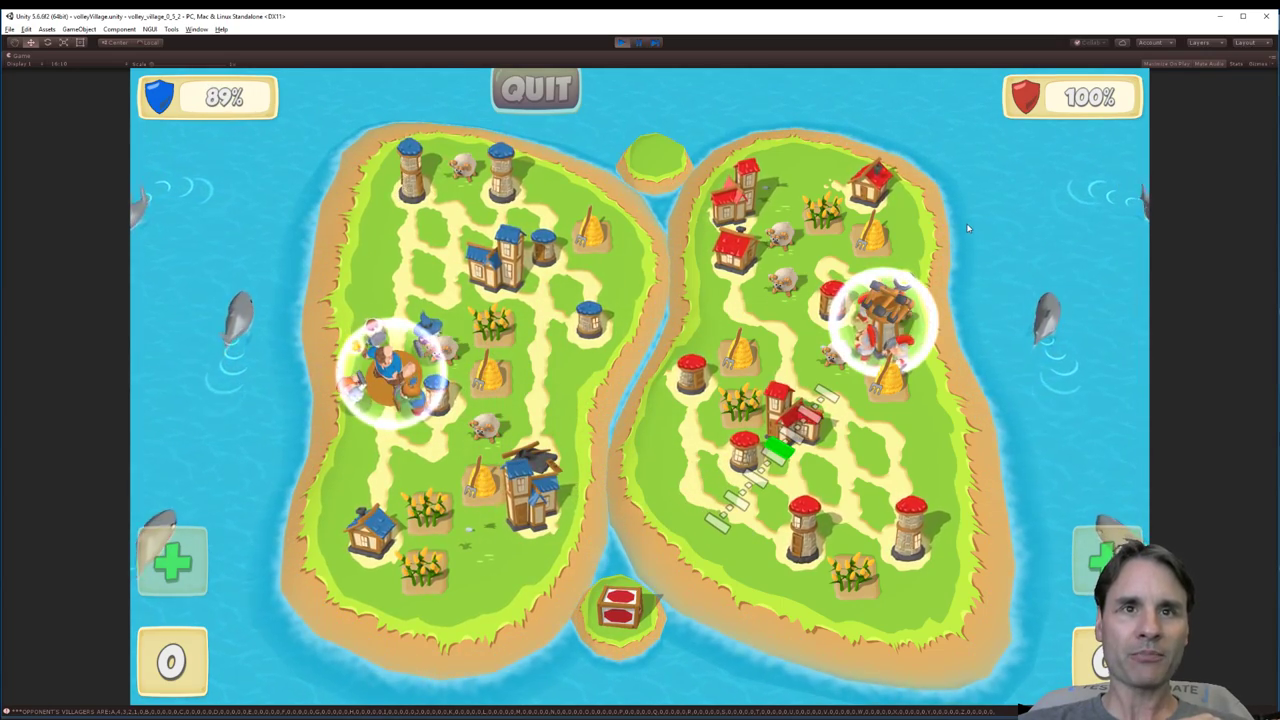
pyautogui.click(968, 230)
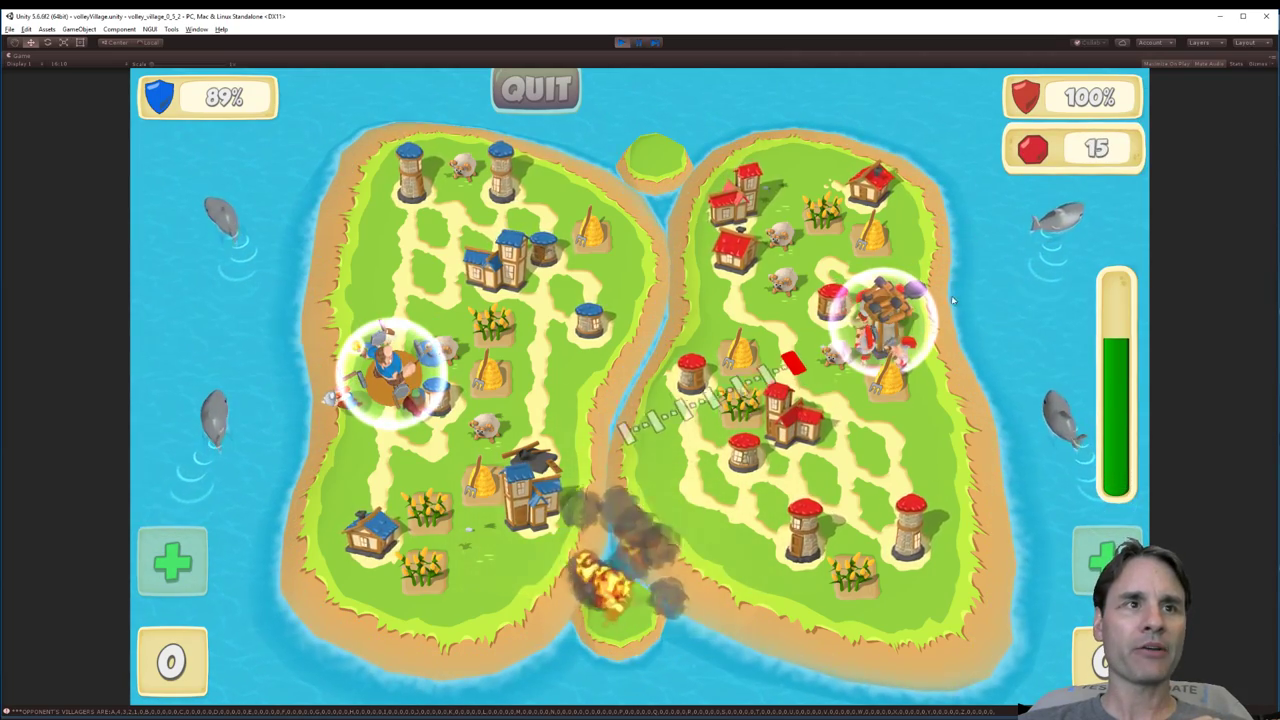
pyautogui.click(1008, 346)
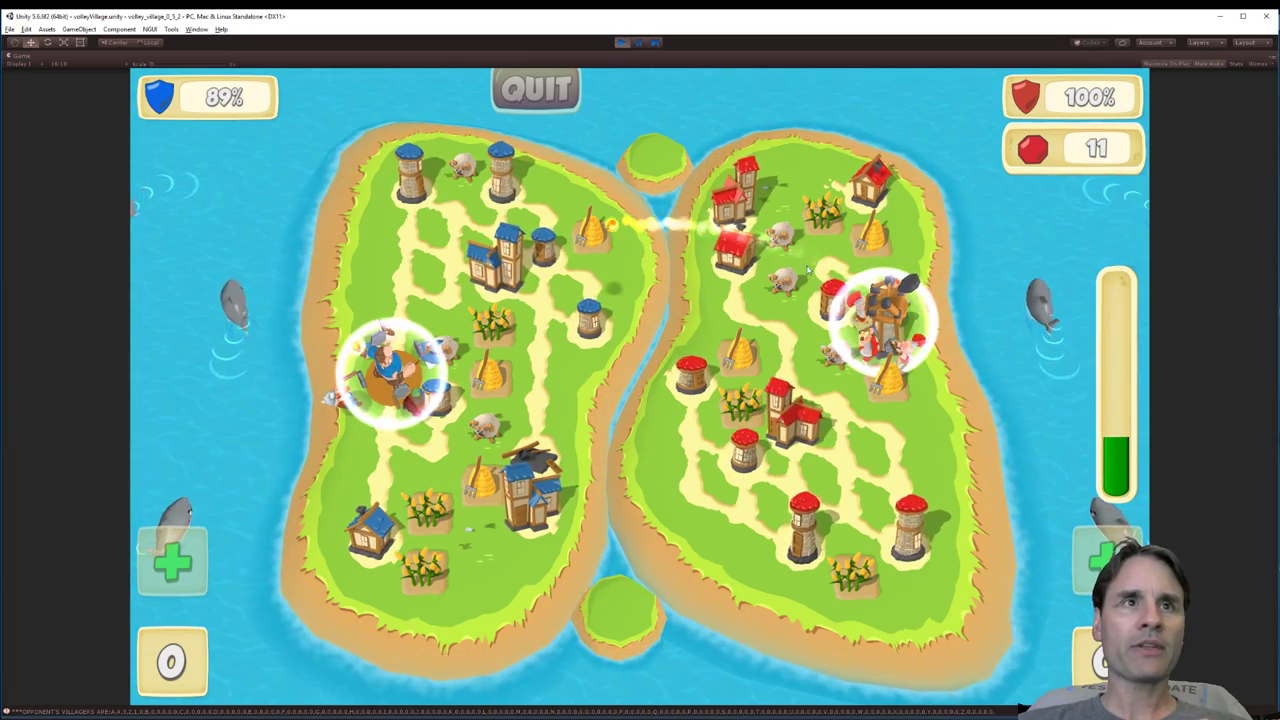
pyautogui.click(535, 90)
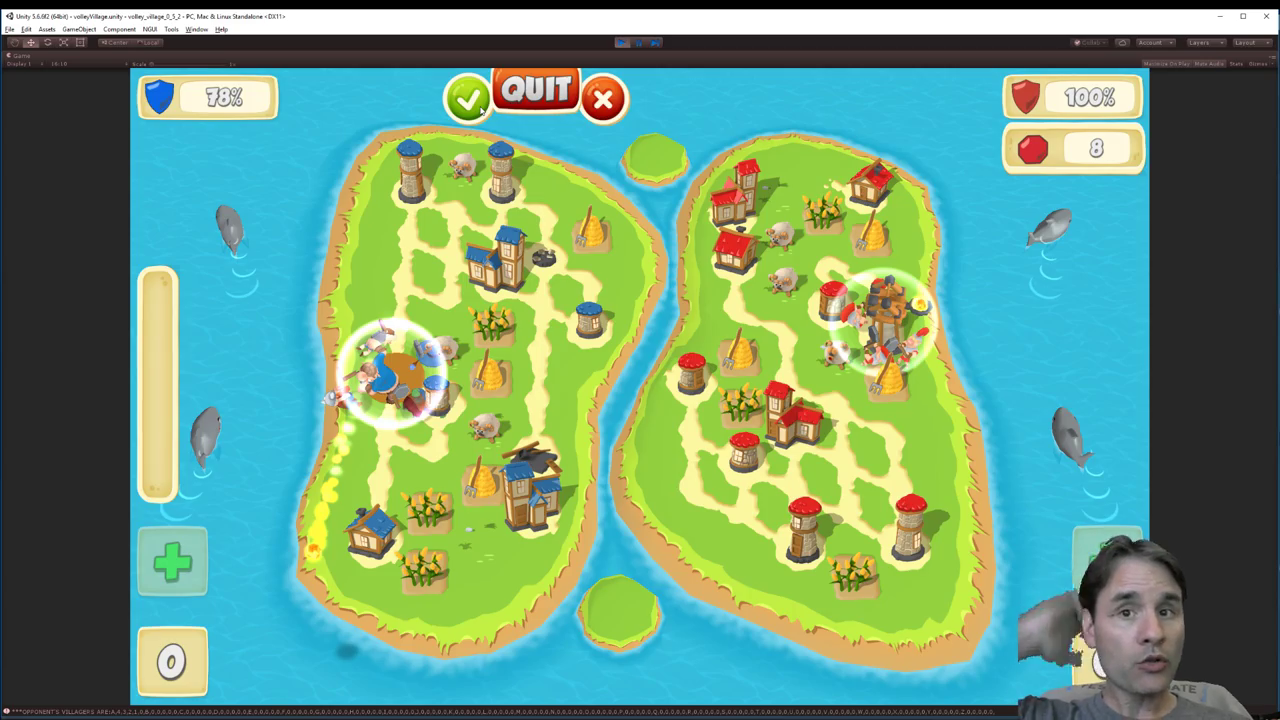
pyautogui.click(480, 110)
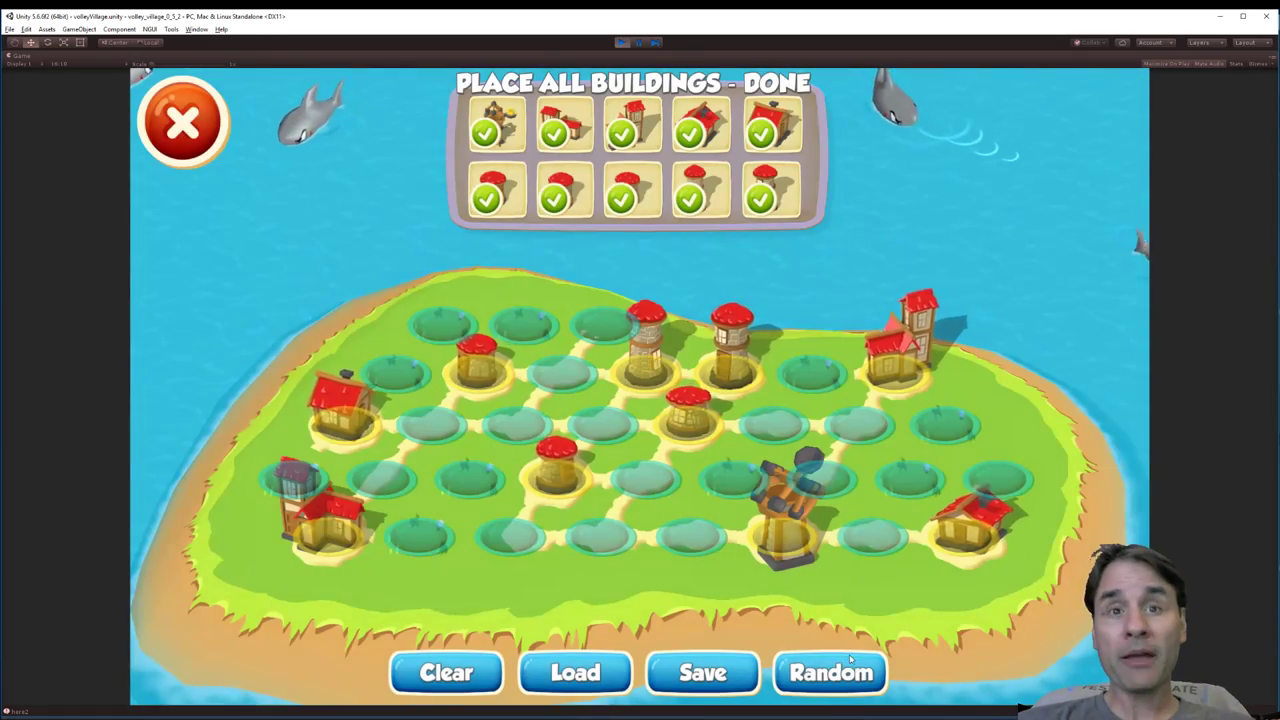
# Step: Randomize and clear the island's building layout, place the buildings again, and save the arrangement
pyautogui.click(838, 668)
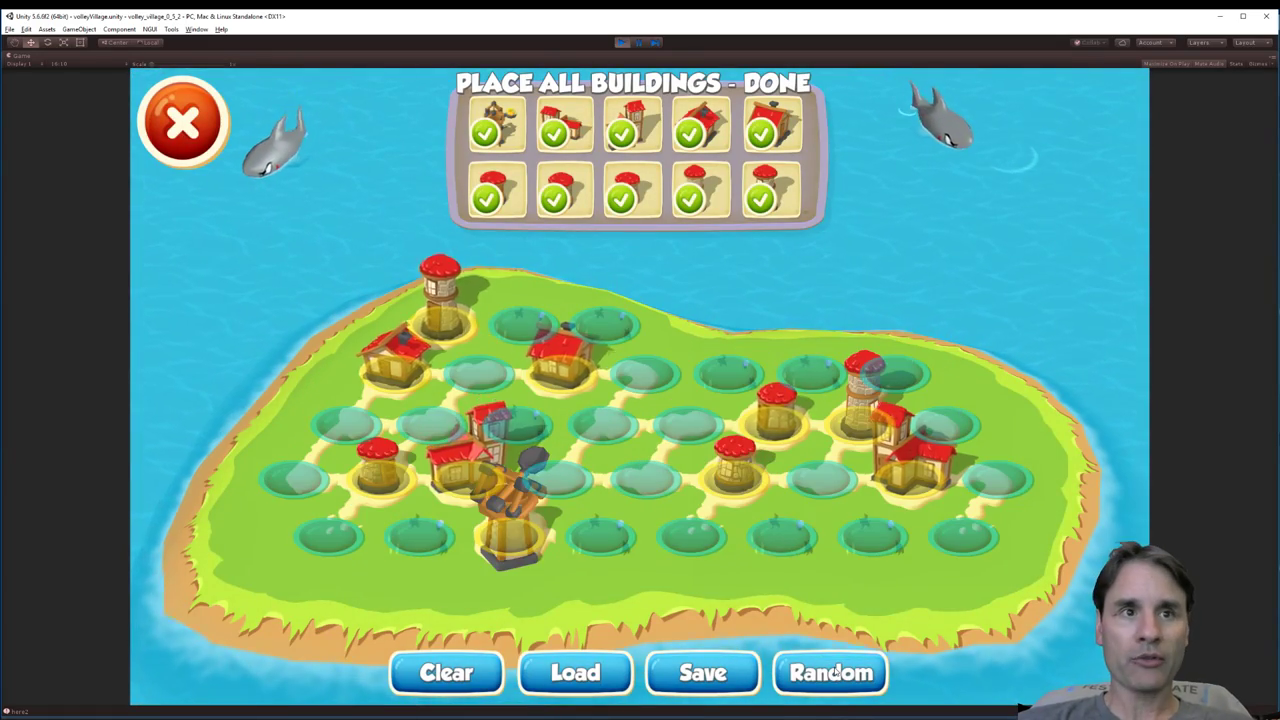
pyautogui.click(834, 672)
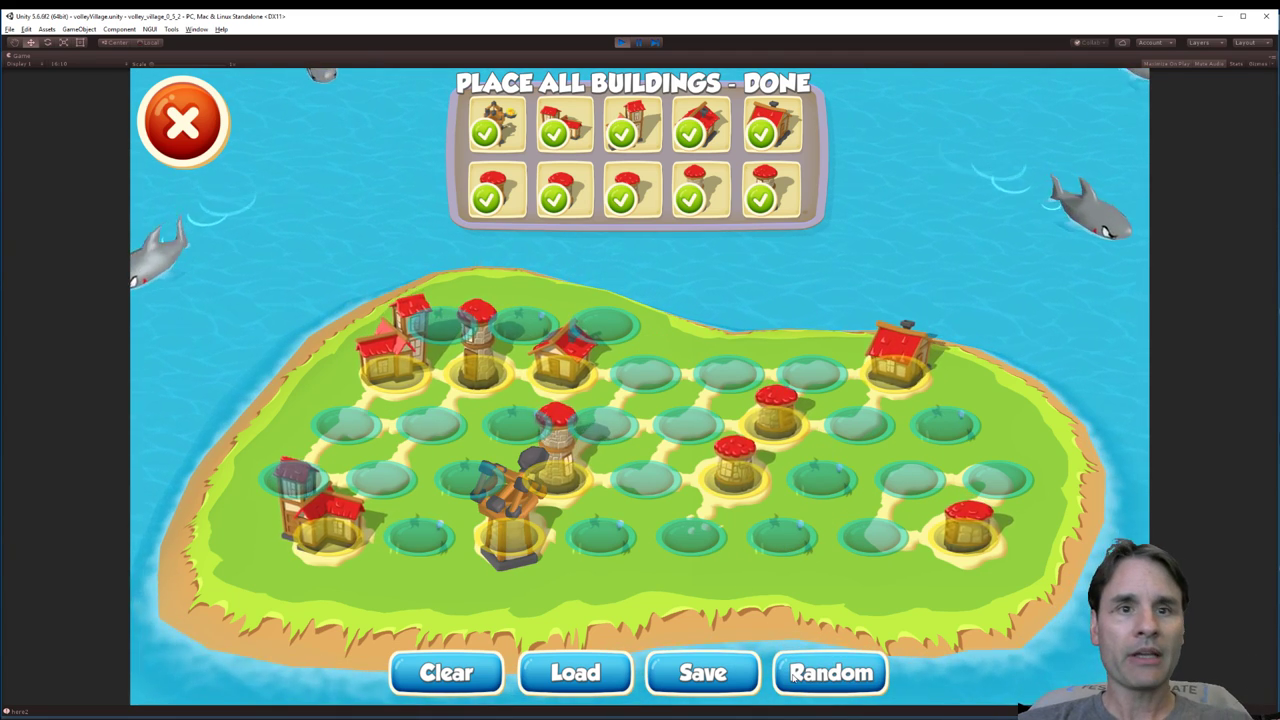
pyautogui.click(430, 675)
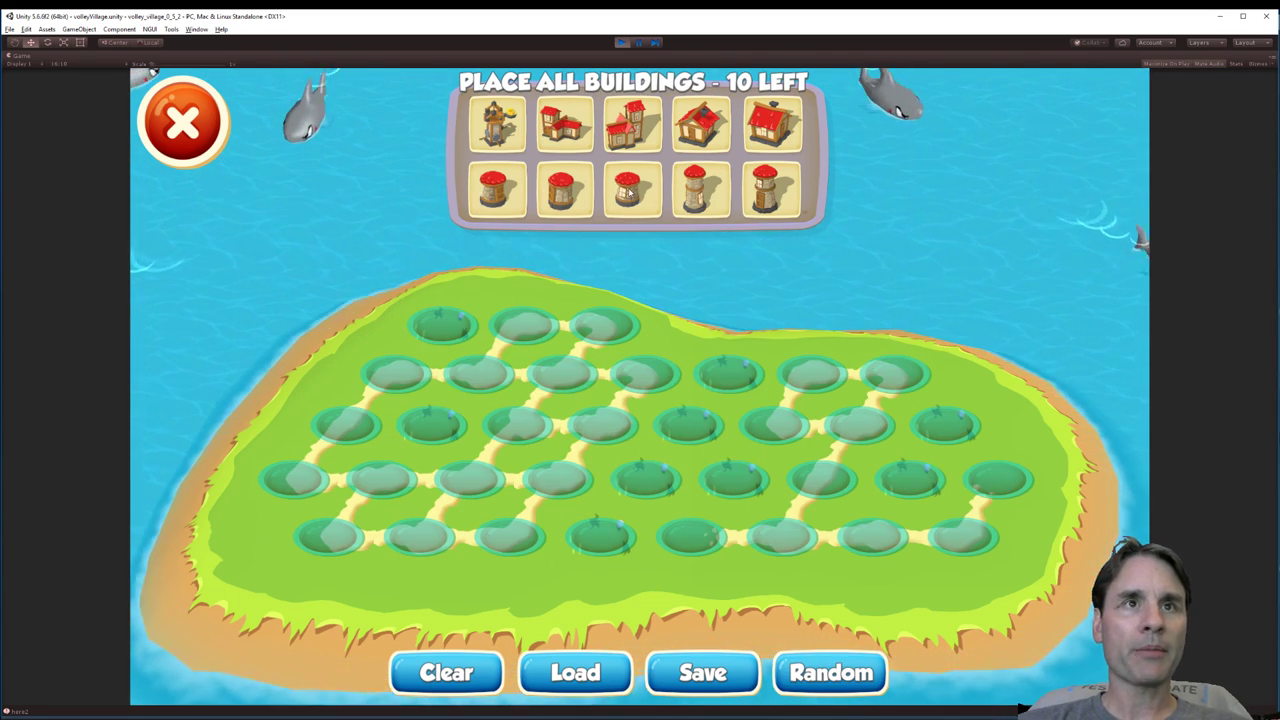
pyautogui.moveTo(631, 190); pyautogui.dragTo(676, 235)
pyautogui.click(850, 682)
pyautogui.moveTo(695, 190); pyautogui.dragTo(558, 465)
pyautogui.click(705, 675)
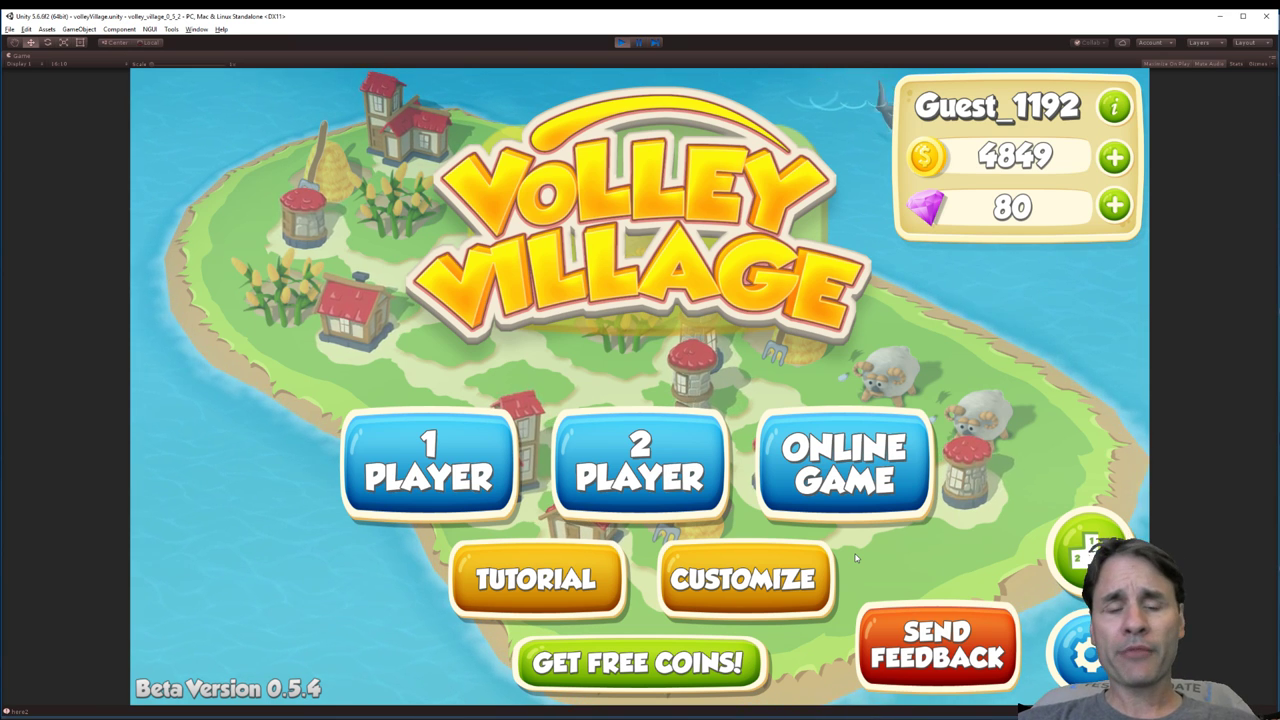
# Step: Review the free coins offers and the coin purchase packages, and return to the main menu
pyautogui.click(680, 663)
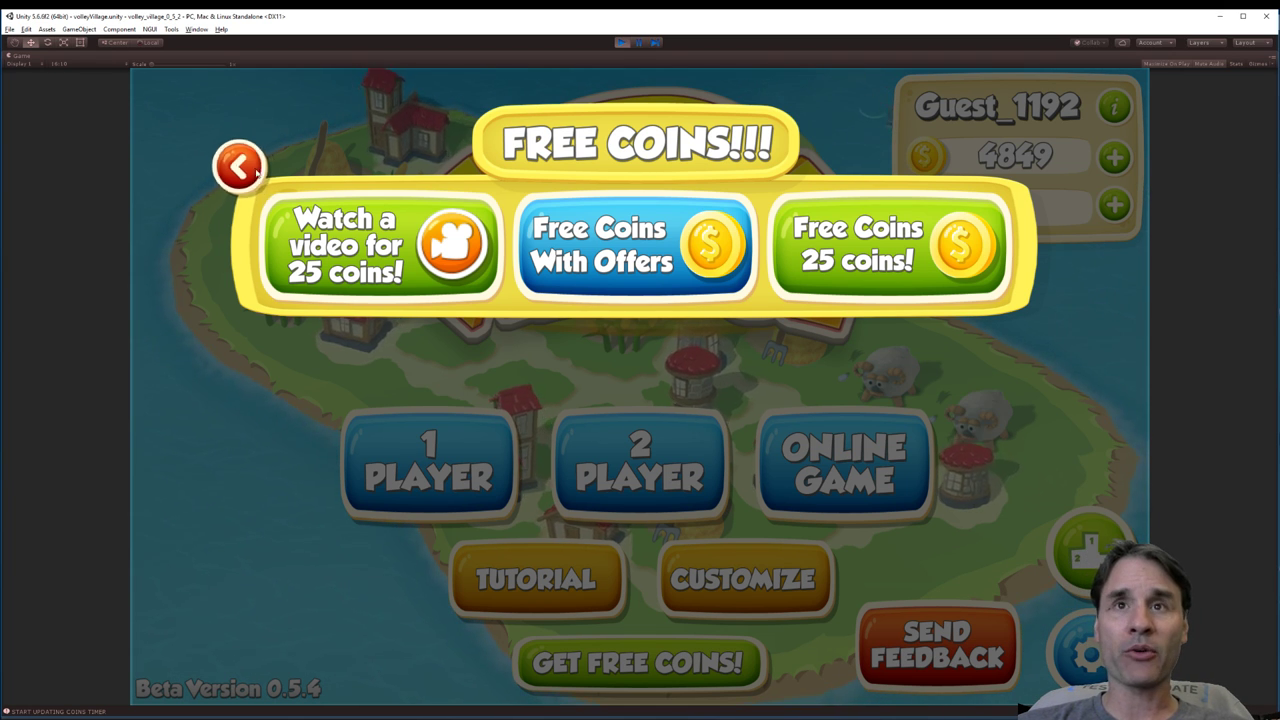
pyautogui.click(256, 173)
pyautogui.click(1115, 157)
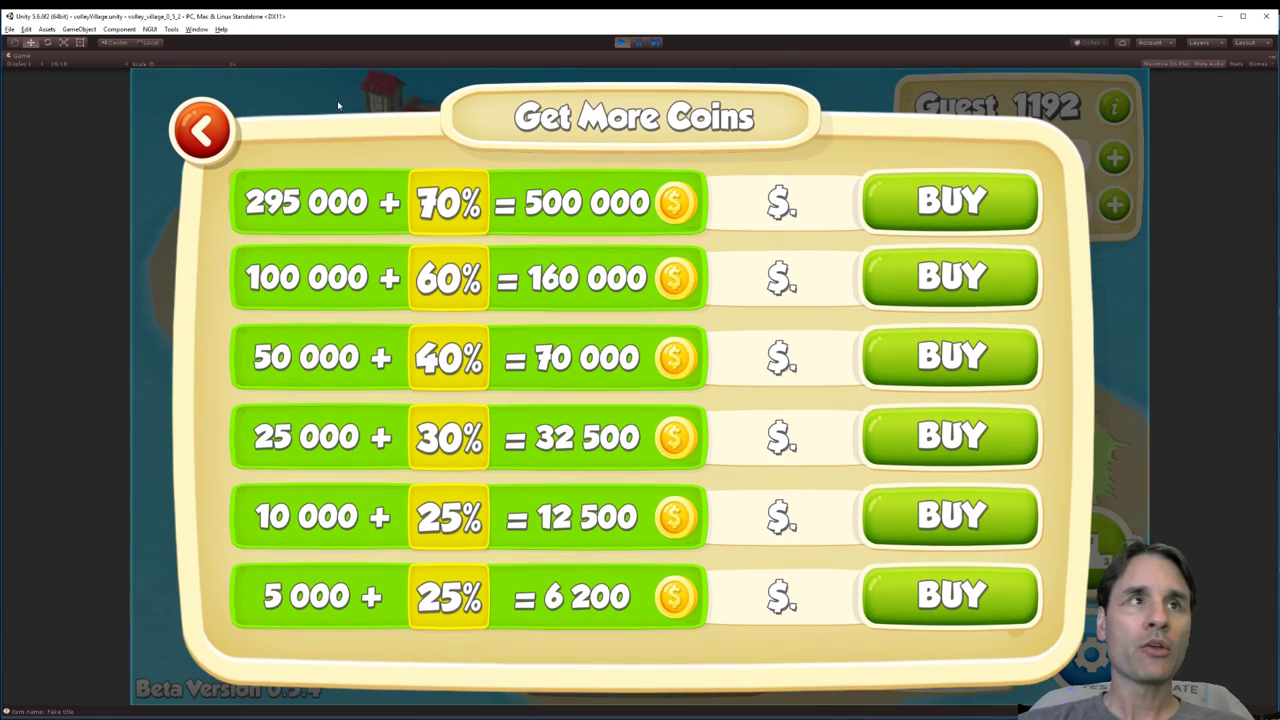
pyautogui.click(219, 142)
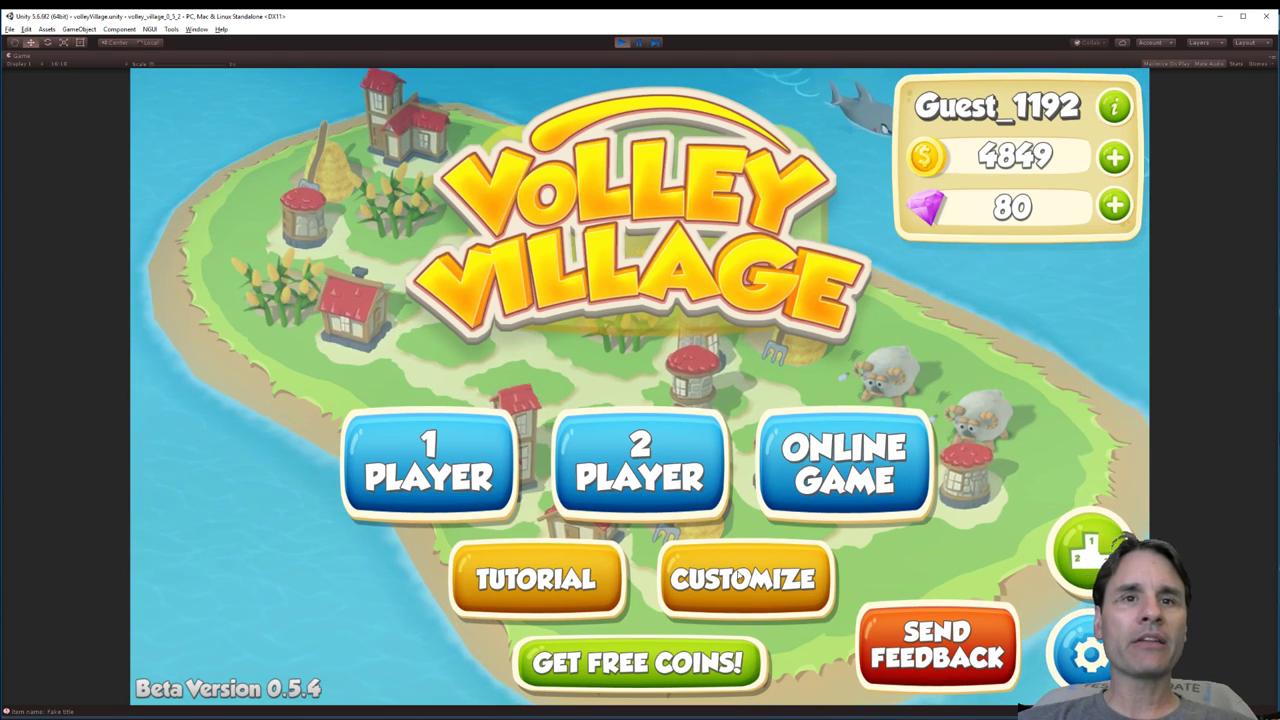
# Step: Open the game's customization options and review the available villagers and their stats
pyautogui.click(738, 575)
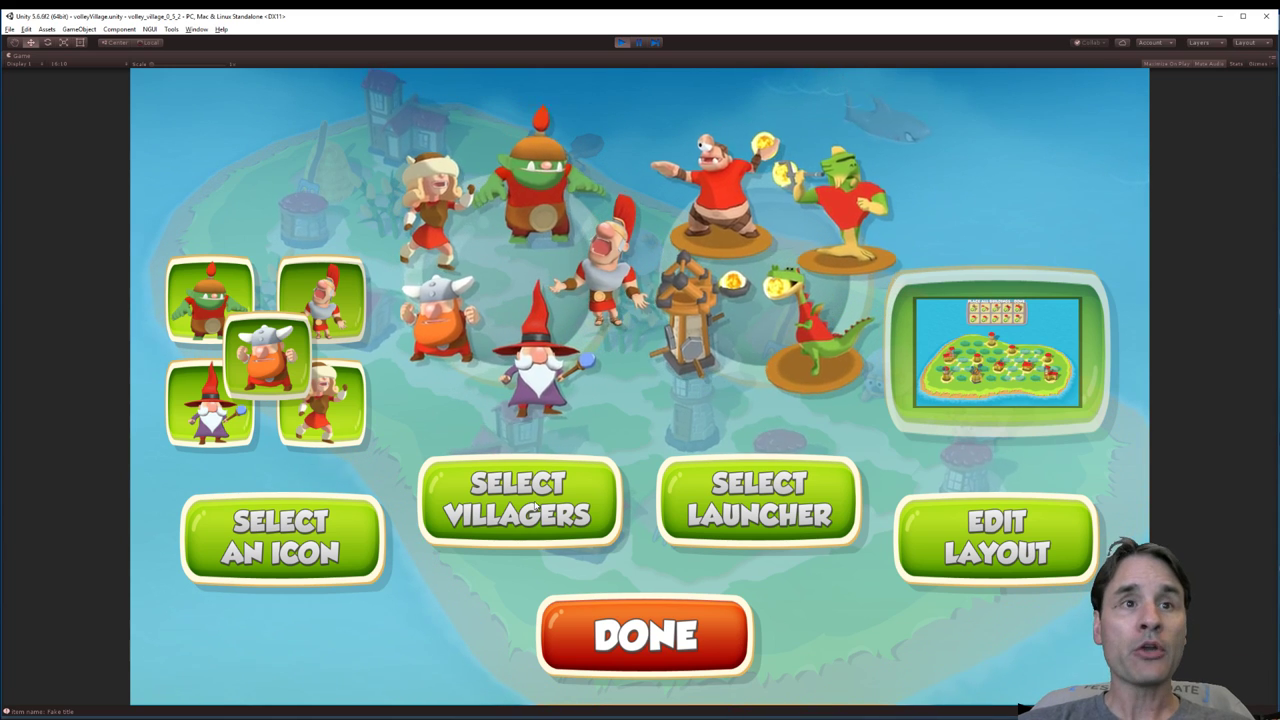
pyautogui.click(536, 508)
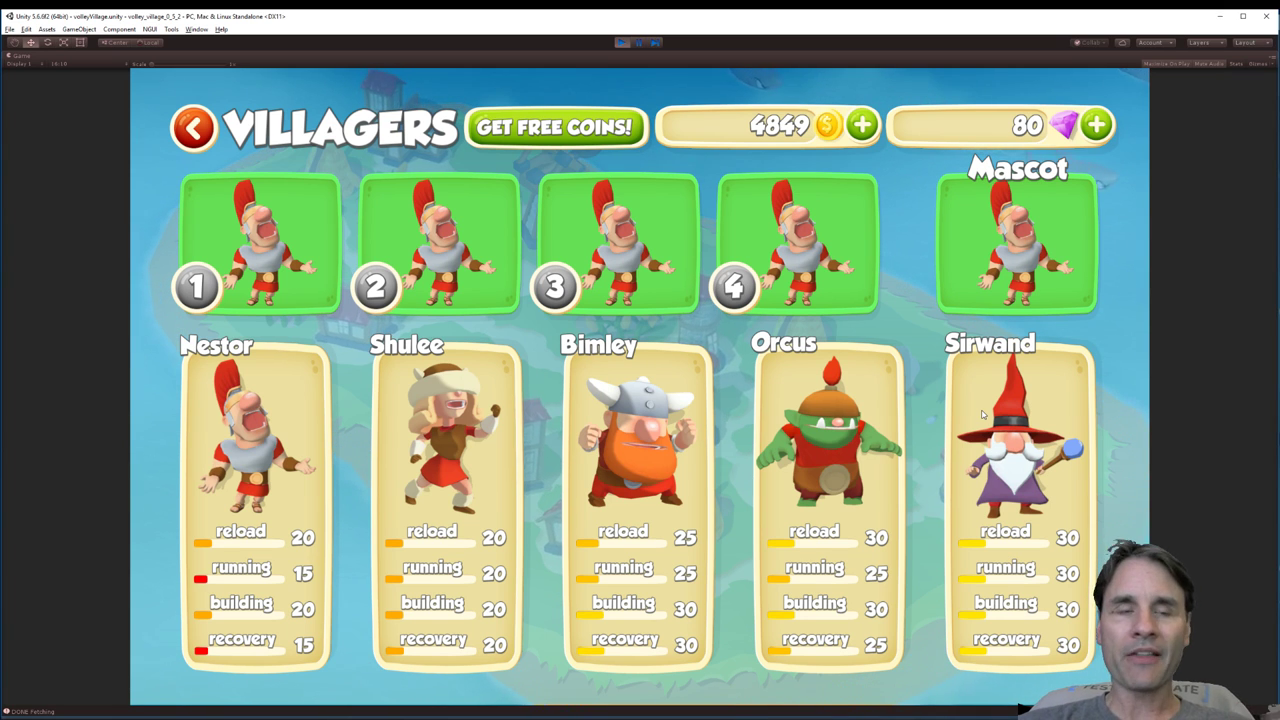
pyautogui.click(188, 131)
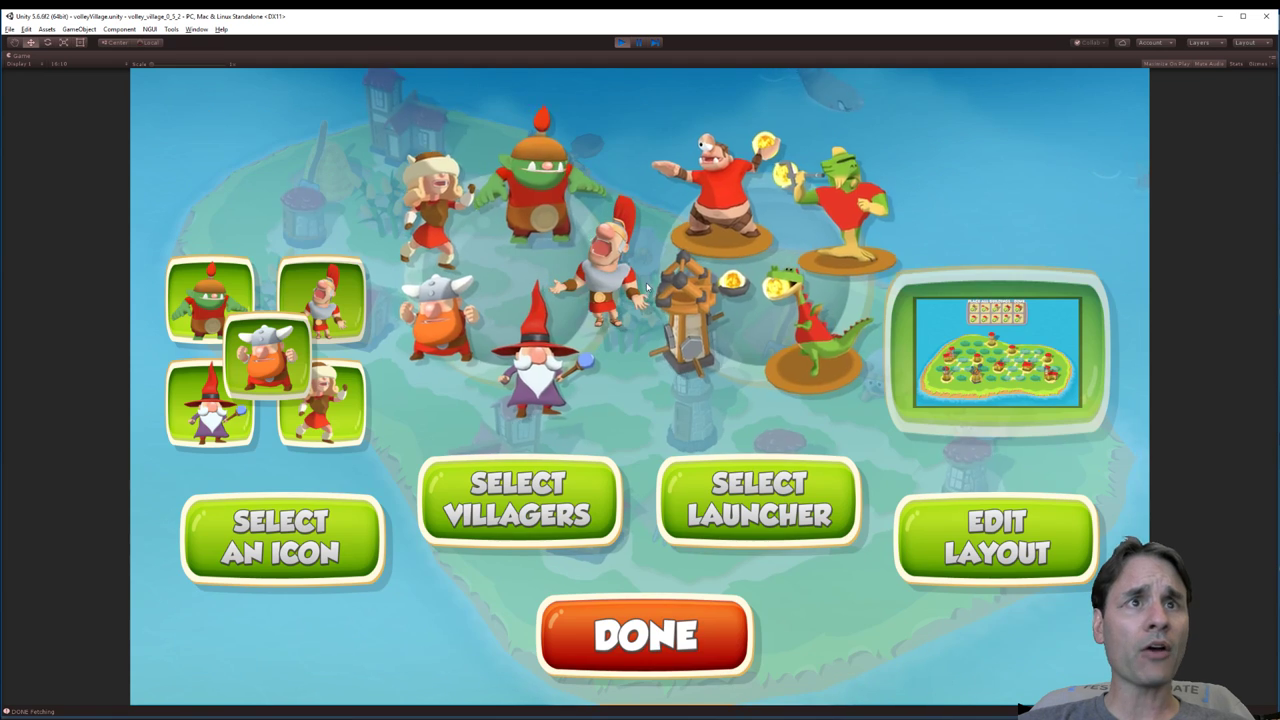
# Step: Try out the available launchers, choose the Dragon, and return to the customization options
pyautogui.click(757, 502)
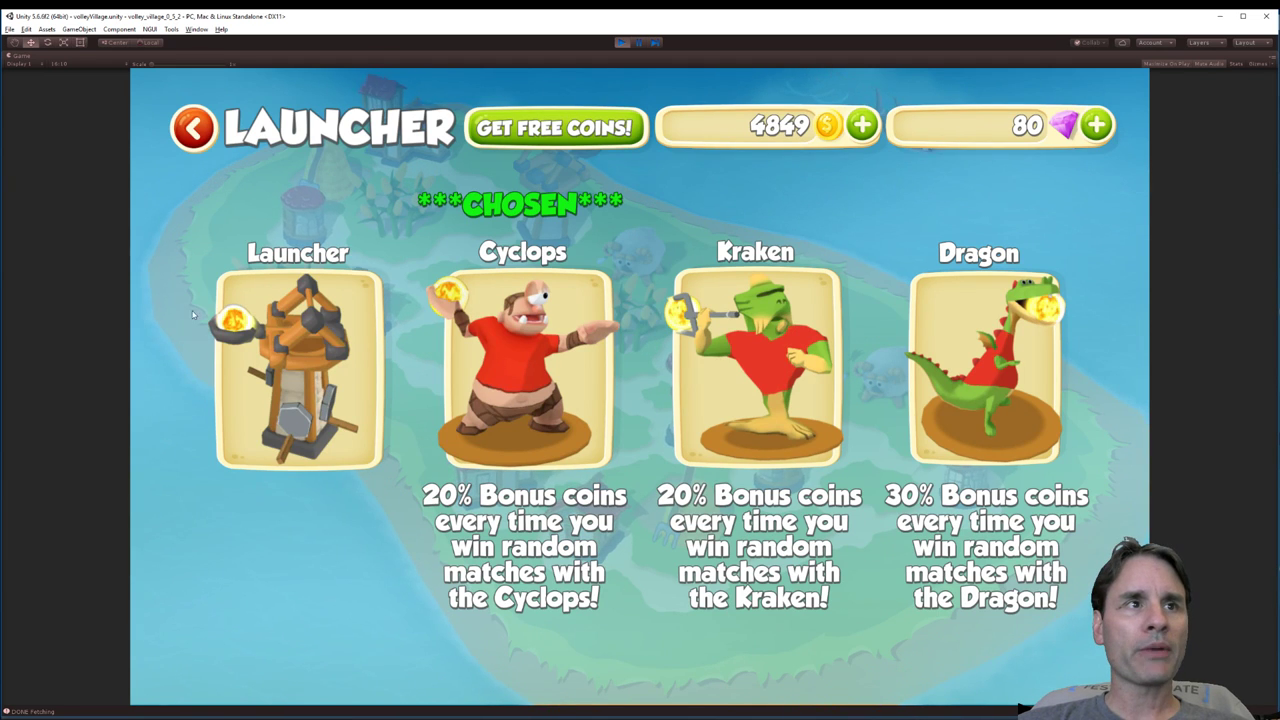
pyautogui.click(318, 320)
pyautogui.click(525, 350)
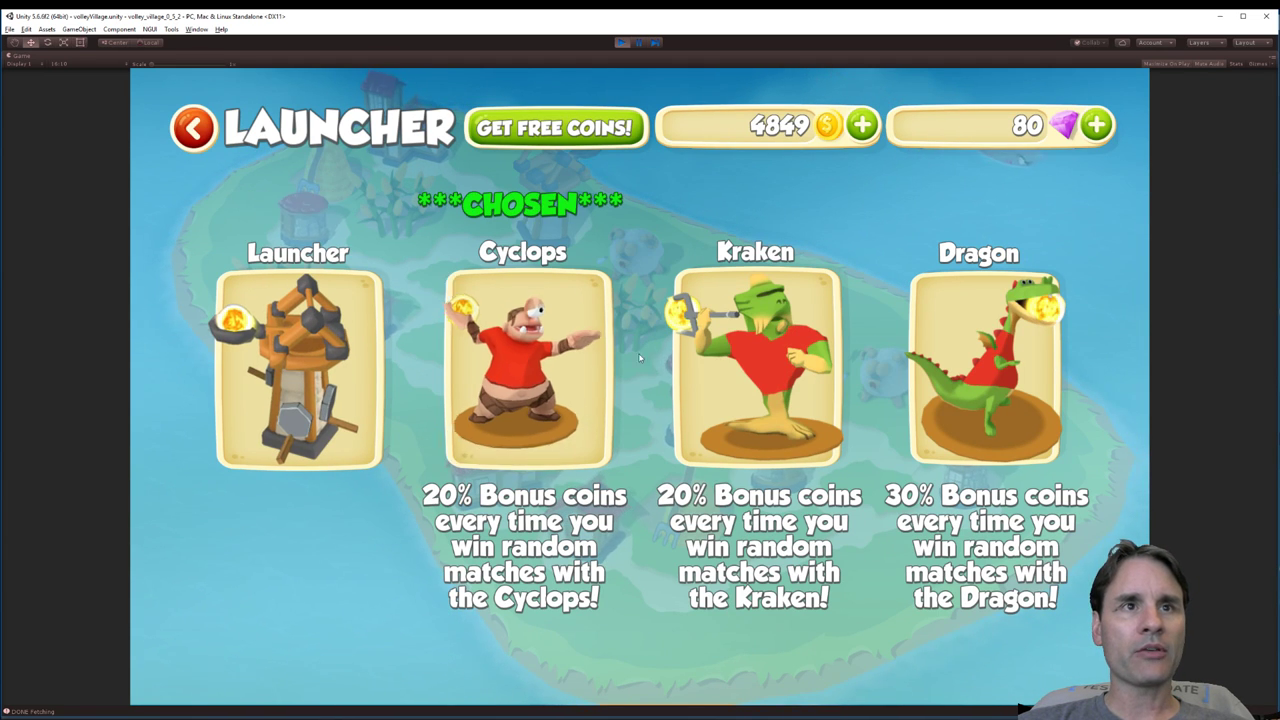
pyautogui.click(757, 350)
pyautogui.click(993, 350)
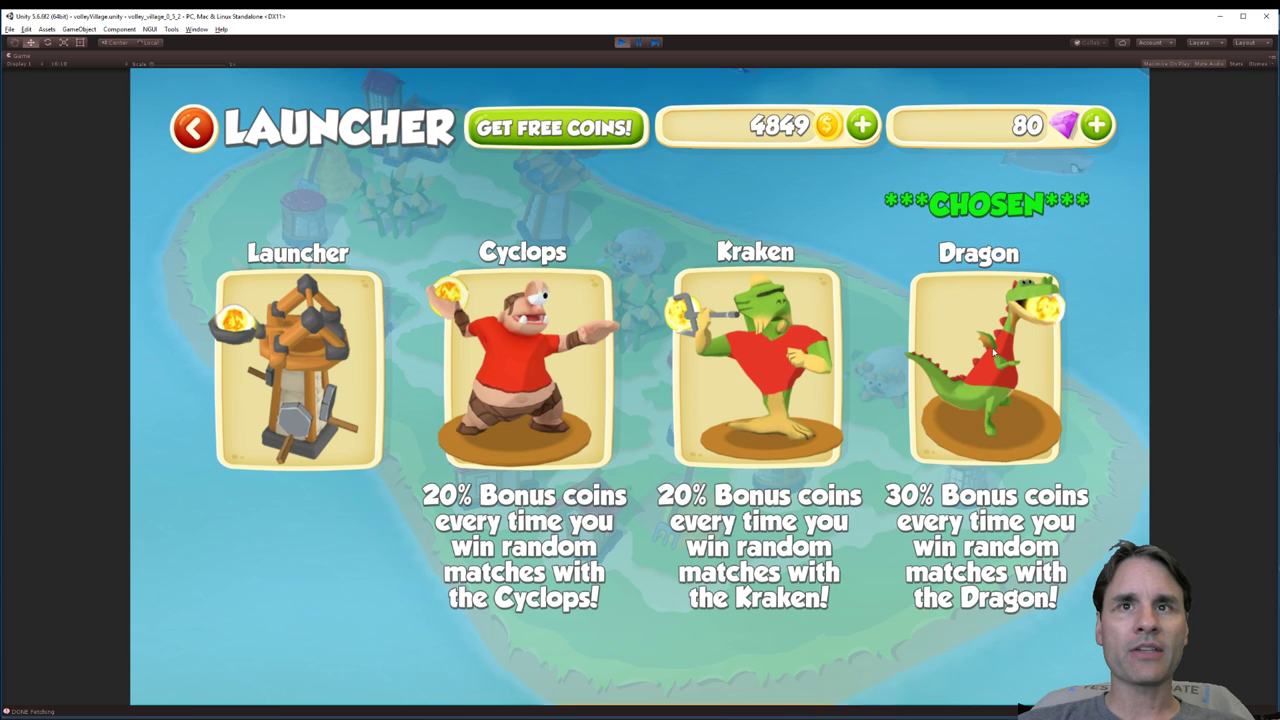
pyautogui.click(745, 368)
pyautogui.click(668, 368)
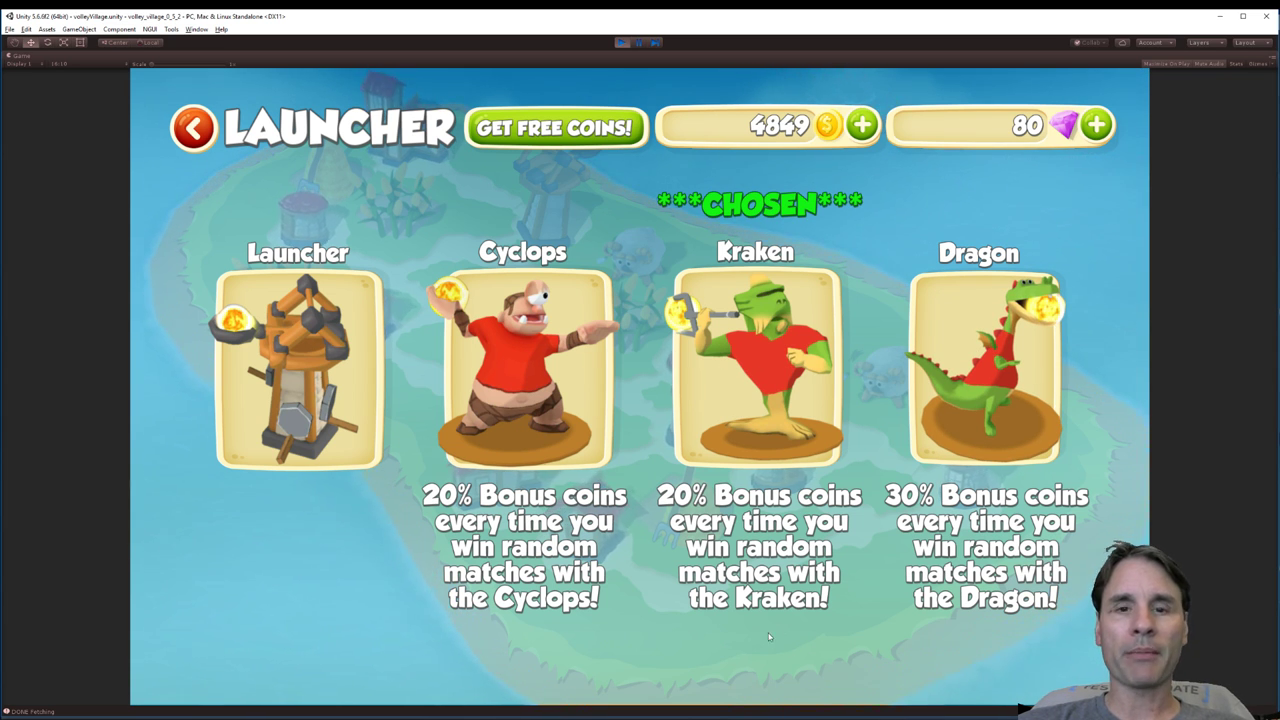
pyautogui.click(1045, 385)
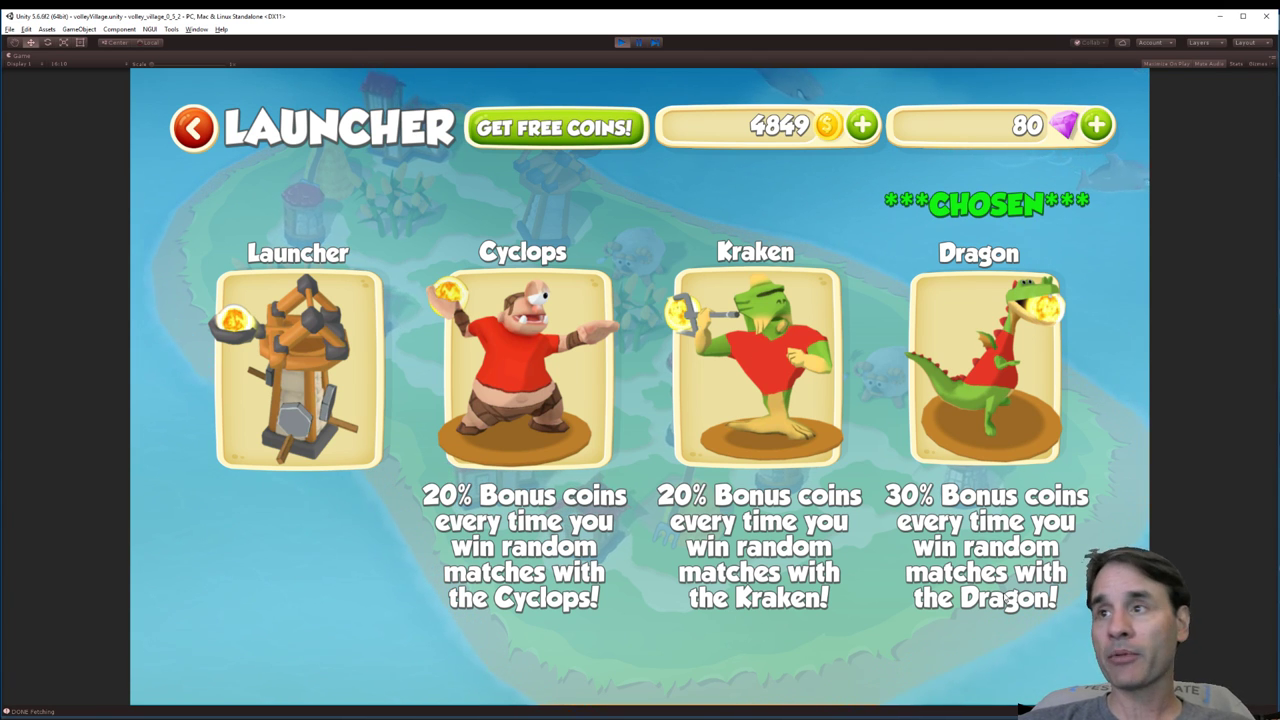
pyautogui.click(199, 138)
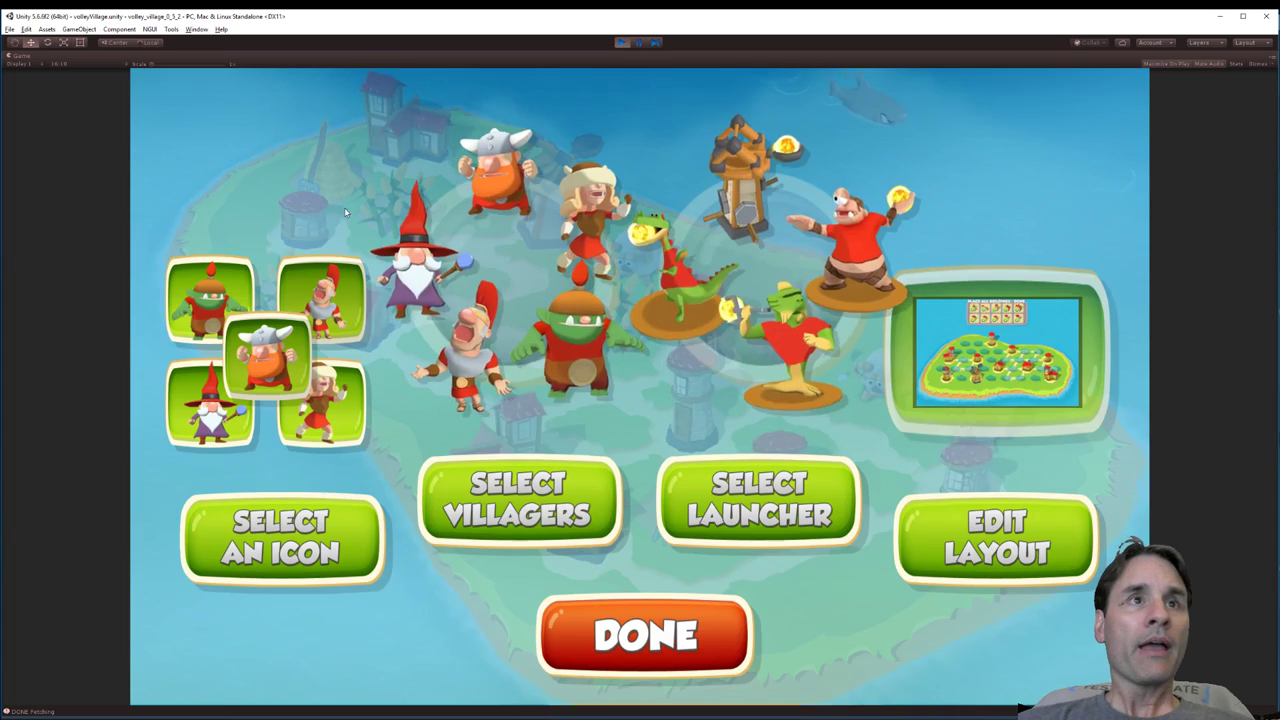
# Step: Leave and reopen the game's customization options, and stop the running game
pyautogui.click(667, 636)
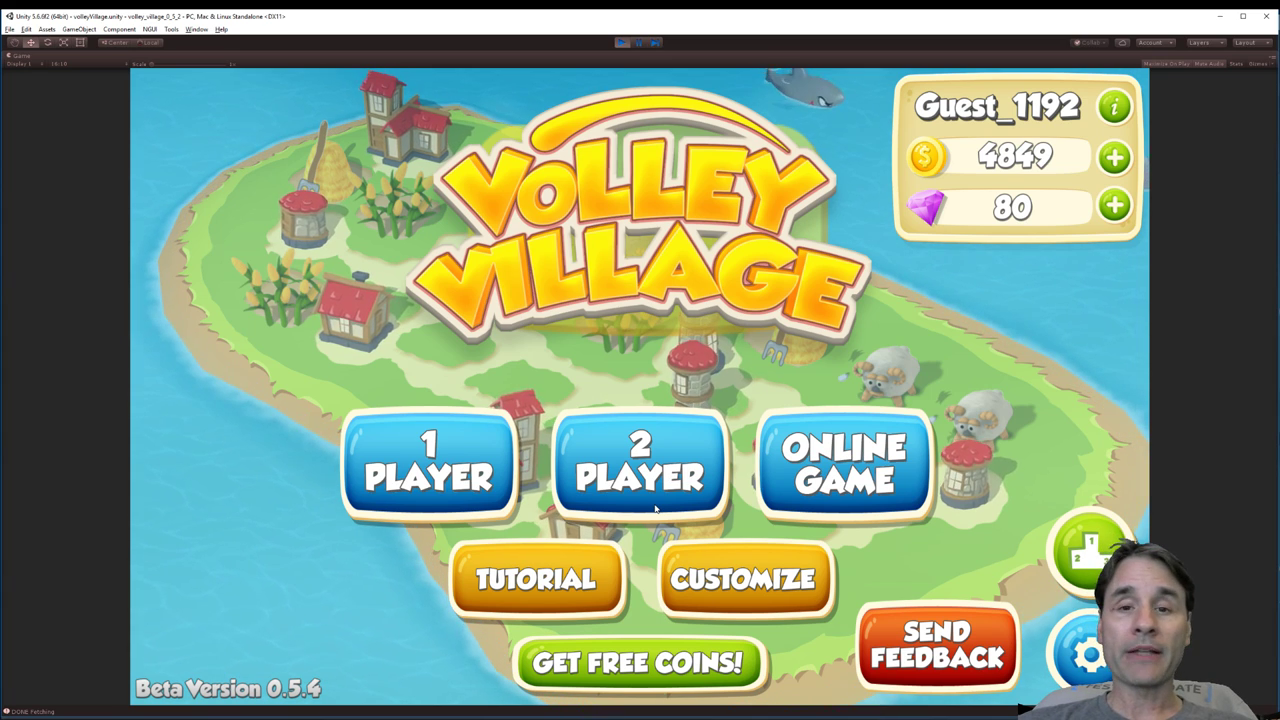
pyautogui.click(795, 592)
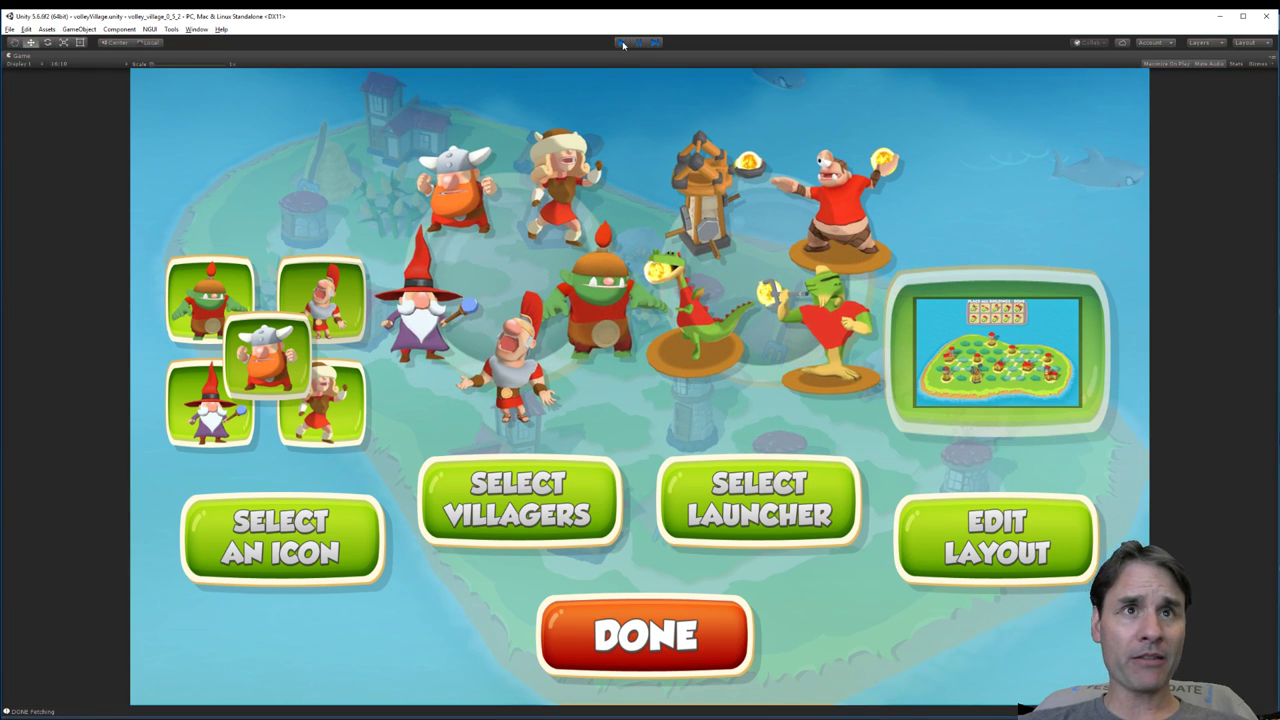
pyautogui.click(622, 43)
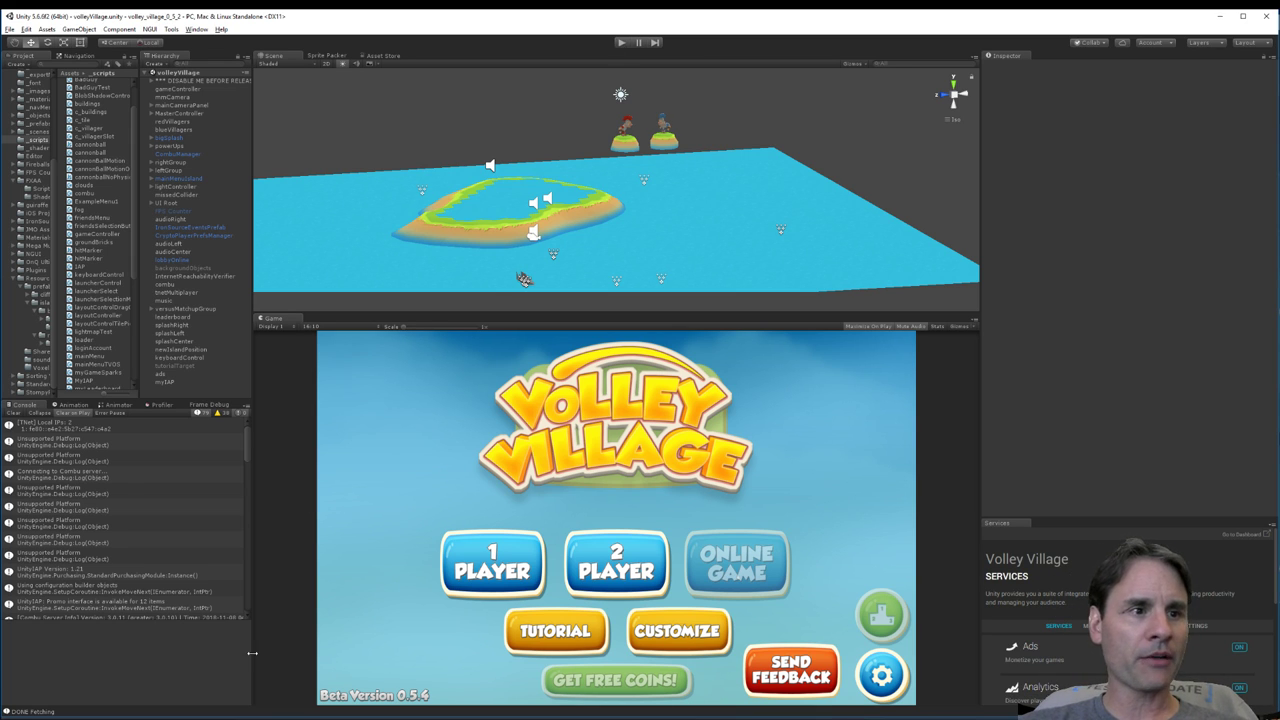
# Step: Switch to Autodesk Maya LT and examine the rigged dwarf character model
pyautogui.click(288, 694)
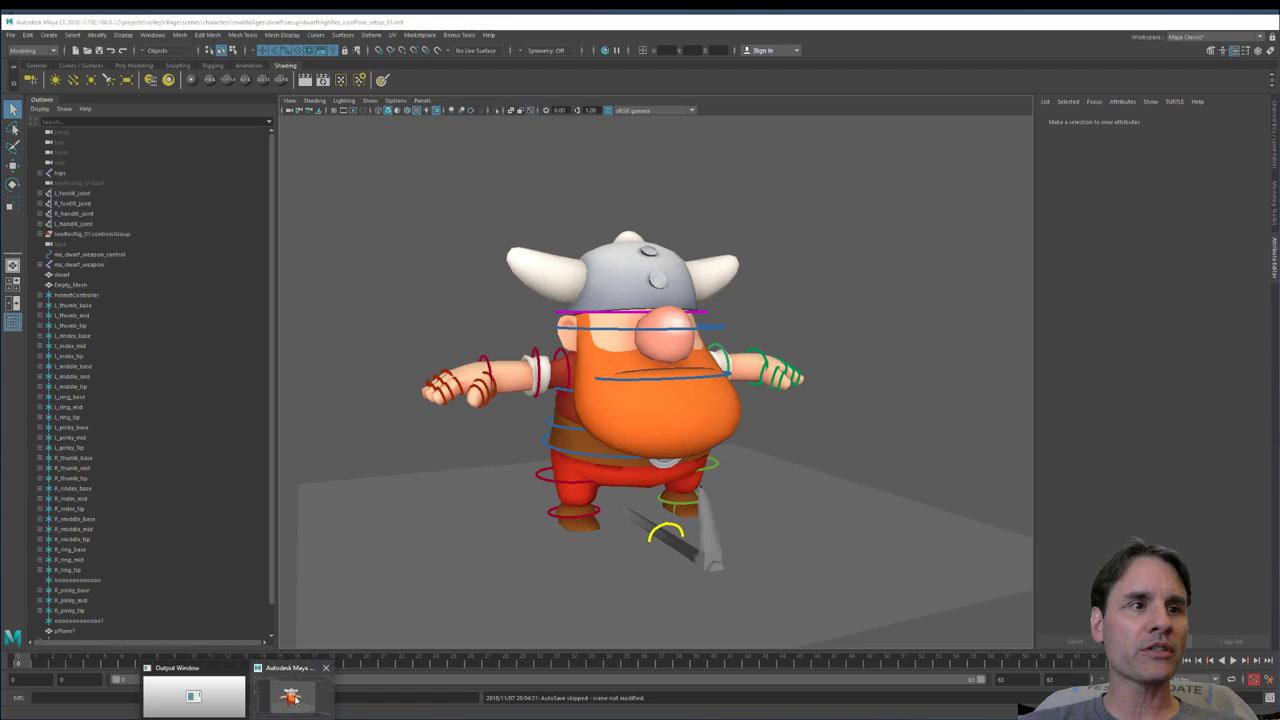
pyautogui.scroll(5, 689, 326)
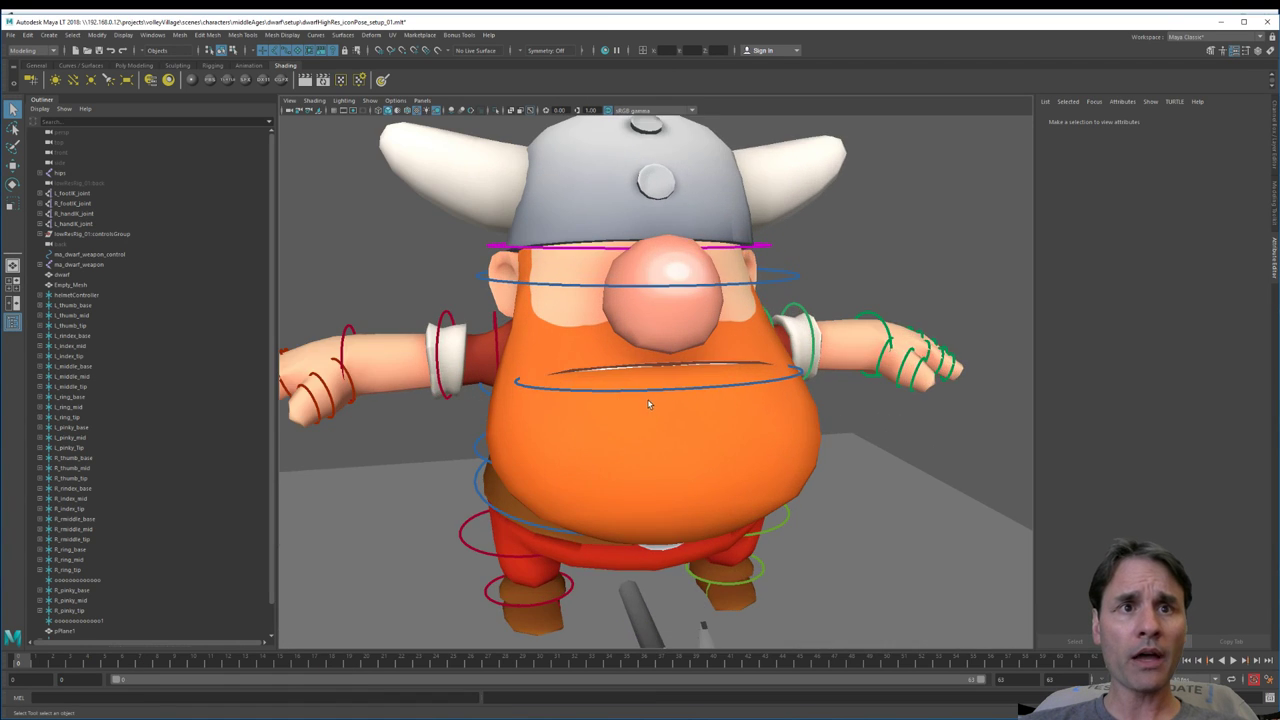
pyautogui.keyDown('alt'); pyautogui.moveTo(687, 378); pyautogui.dragTo(673, 380); pyautogui.keyUp('alt')
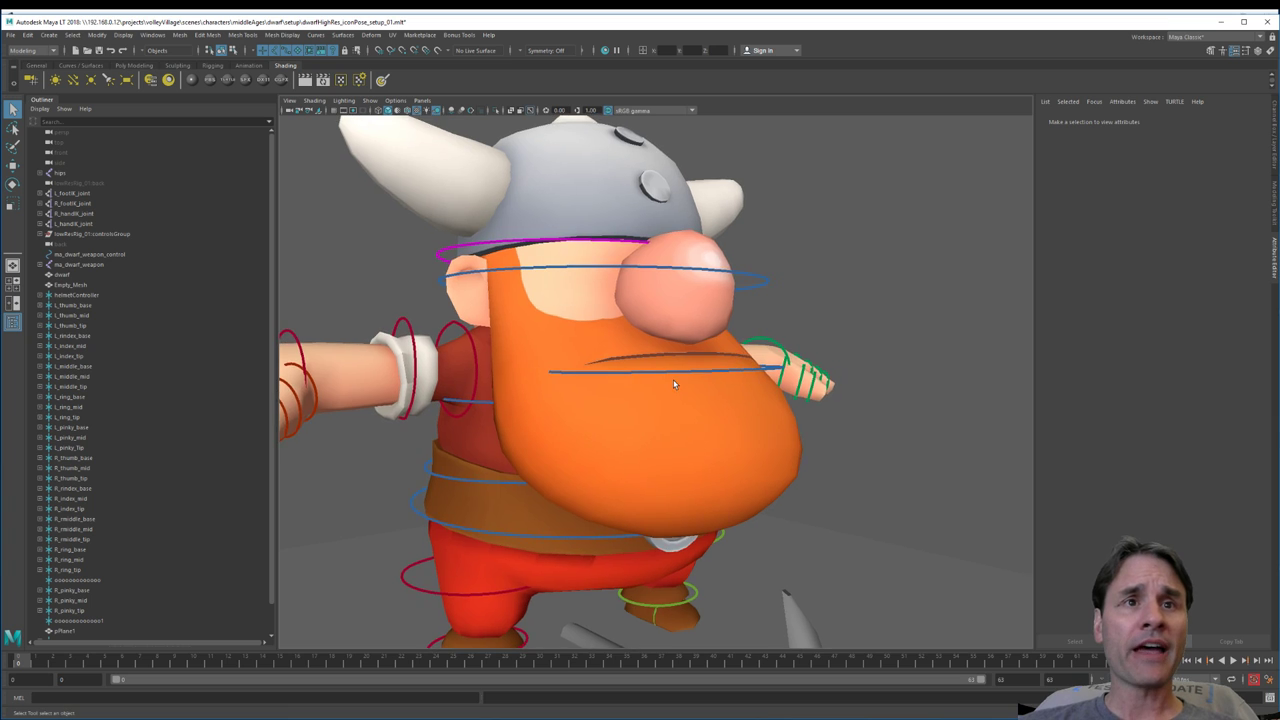
pyautogui.keyDown('alt'); pyautogui.moveTo(673, 380); pyautogui.dragTo(629, 384, button='right'); pyautogui.keyUp('alt')
pyautogui.keyDown('alt'); pyautogui.moveTo(629, 384); pyautogui.dragTo(629, 392); pyautogui.keyUp('alt')
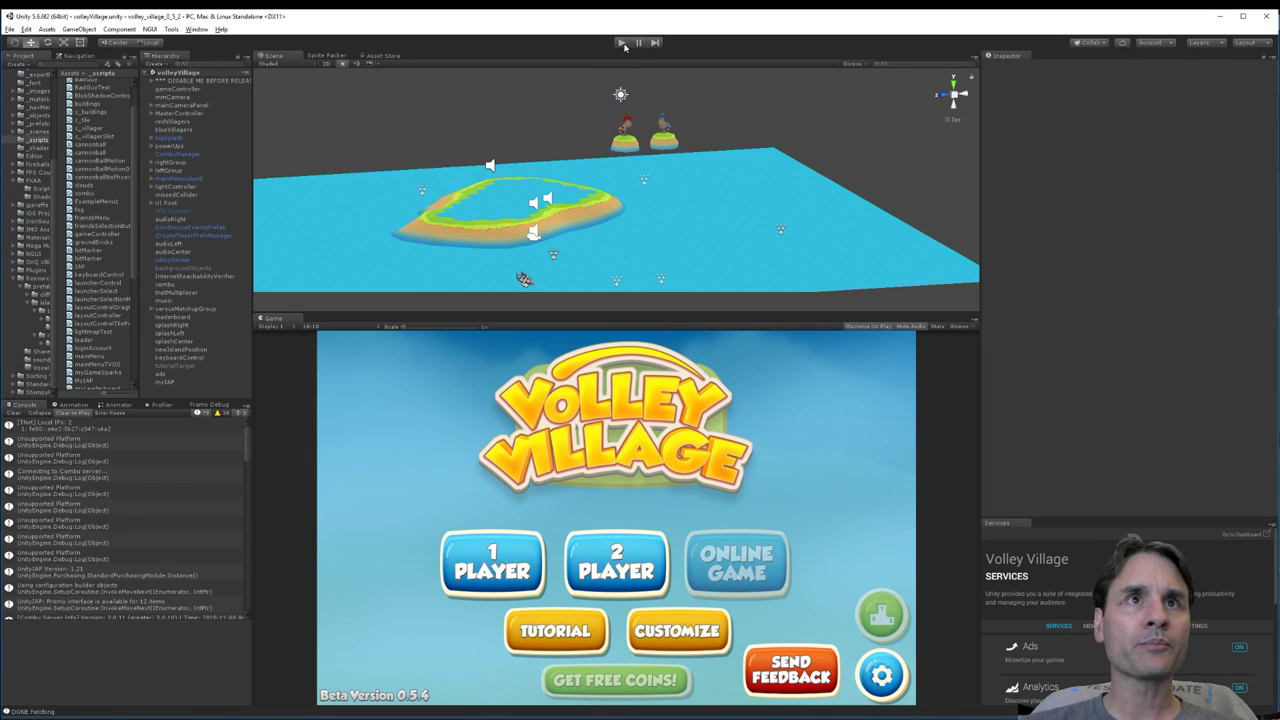
# Step: Run the game in Unity, play the online match with the 25-coin entry fee, and stop the game
pyautogui.click(622, 43)
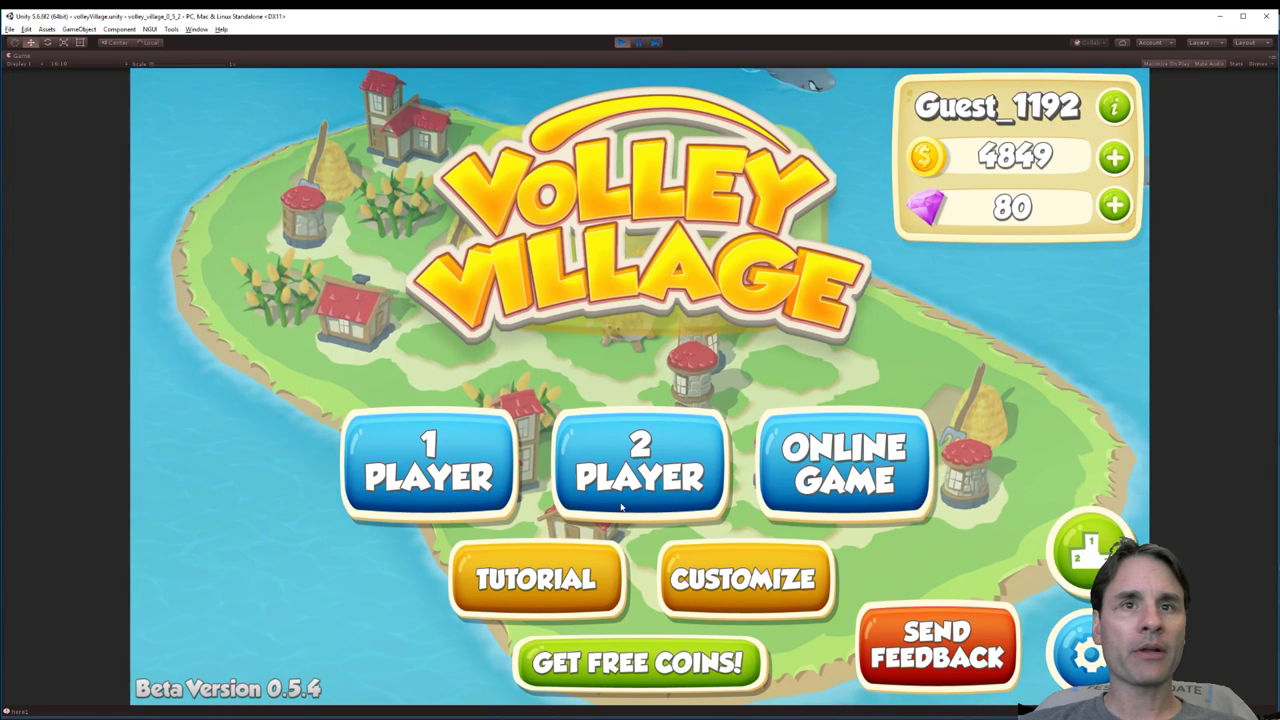
pyautogui.click(840, 483)
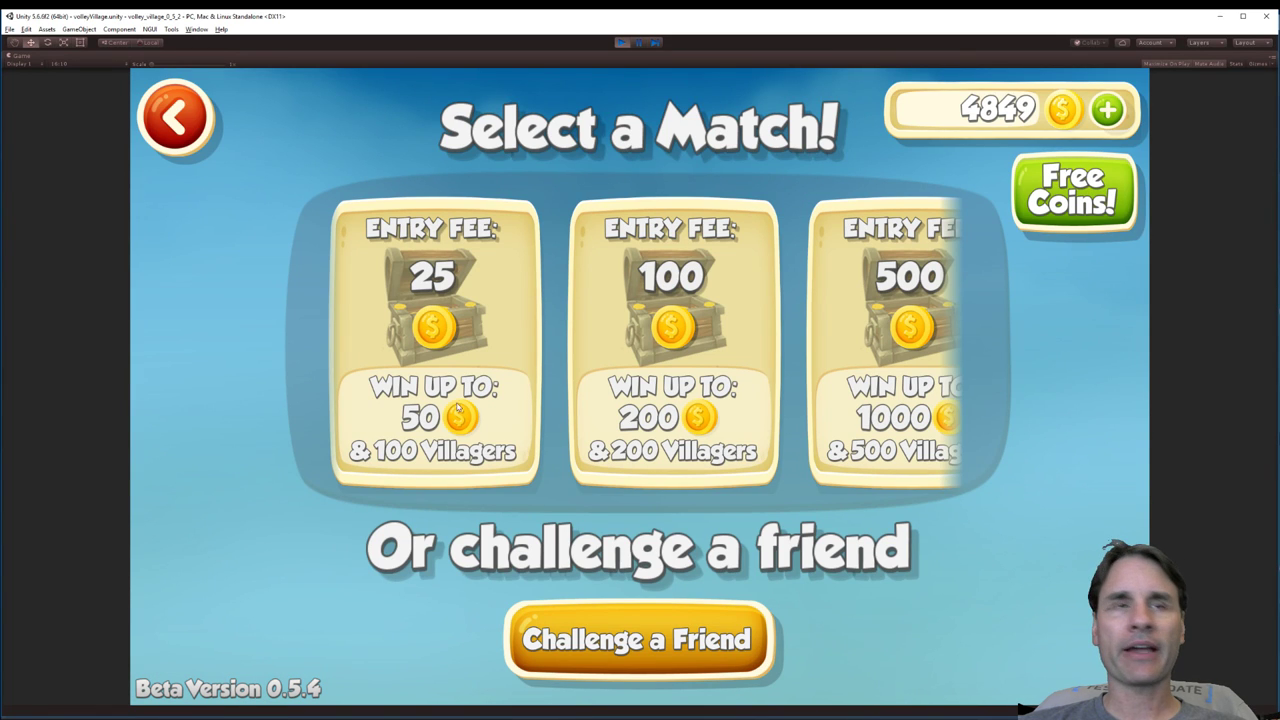
pyautogui.click(457, 405)
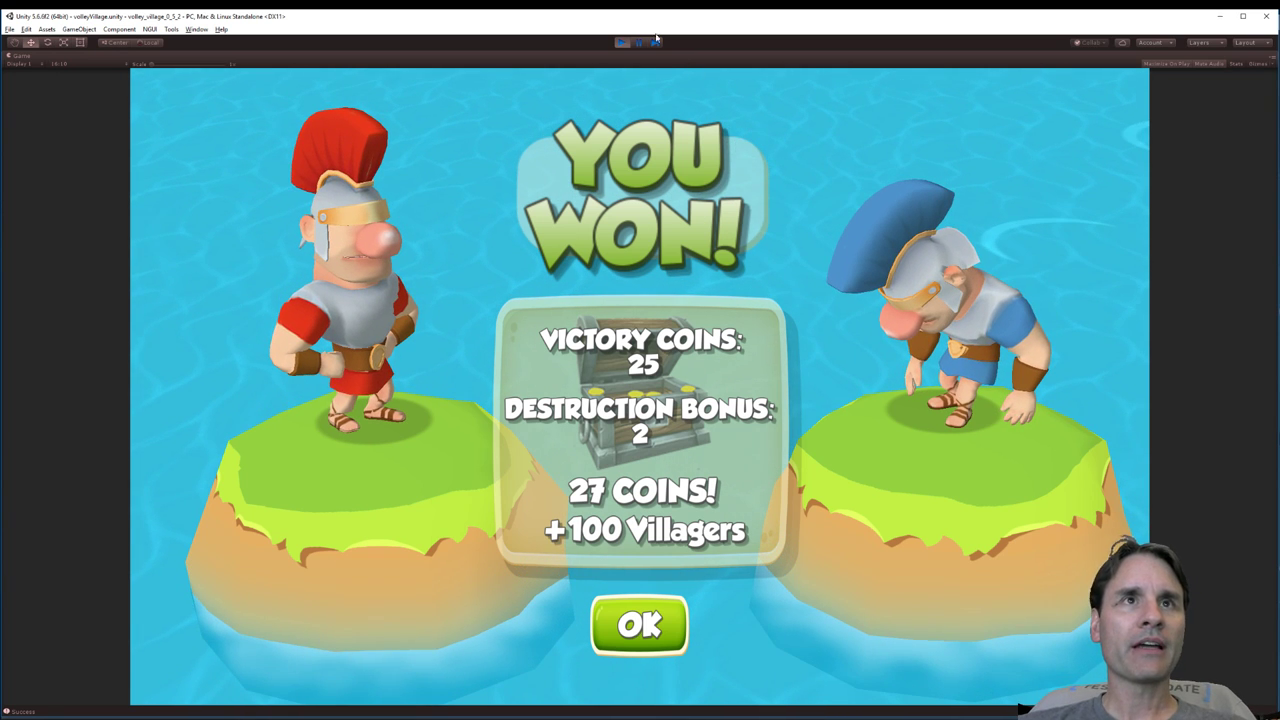
pyautogui.click(621, 42)
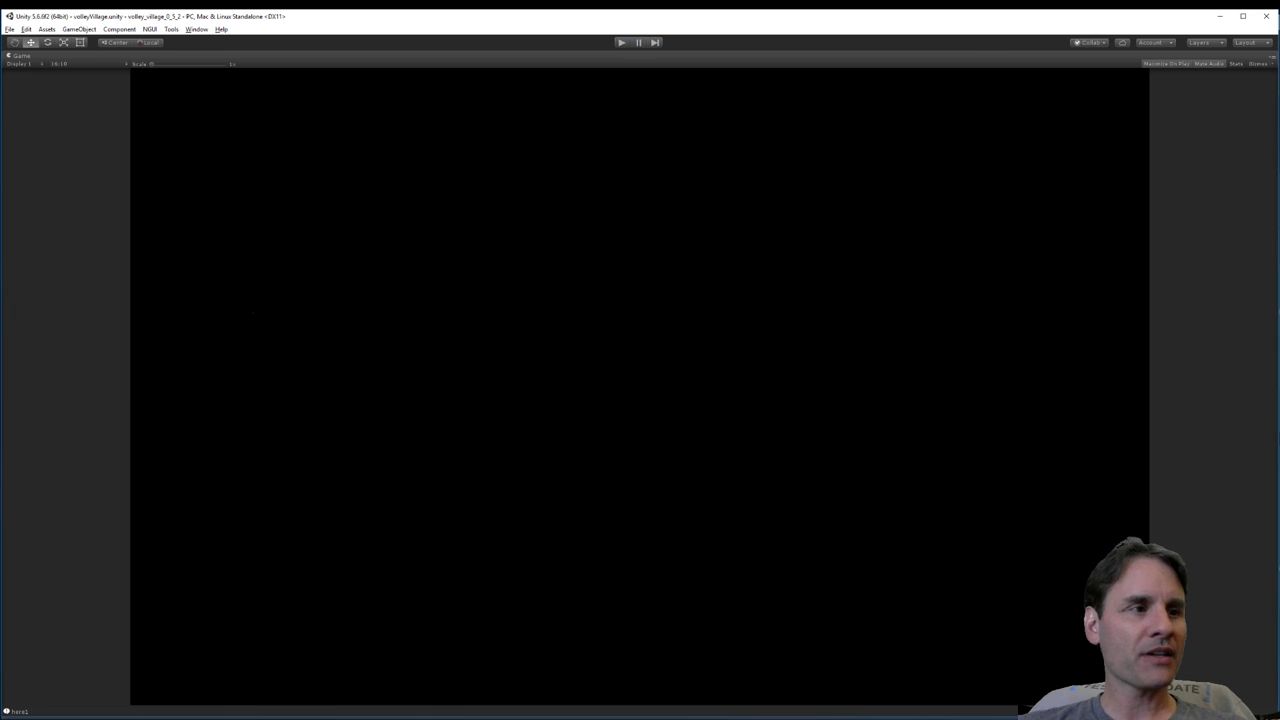
# Step: Switch to Autodesk Maya LT and examine the dwarf's body and face up close
pyautogui.click(238, 719)
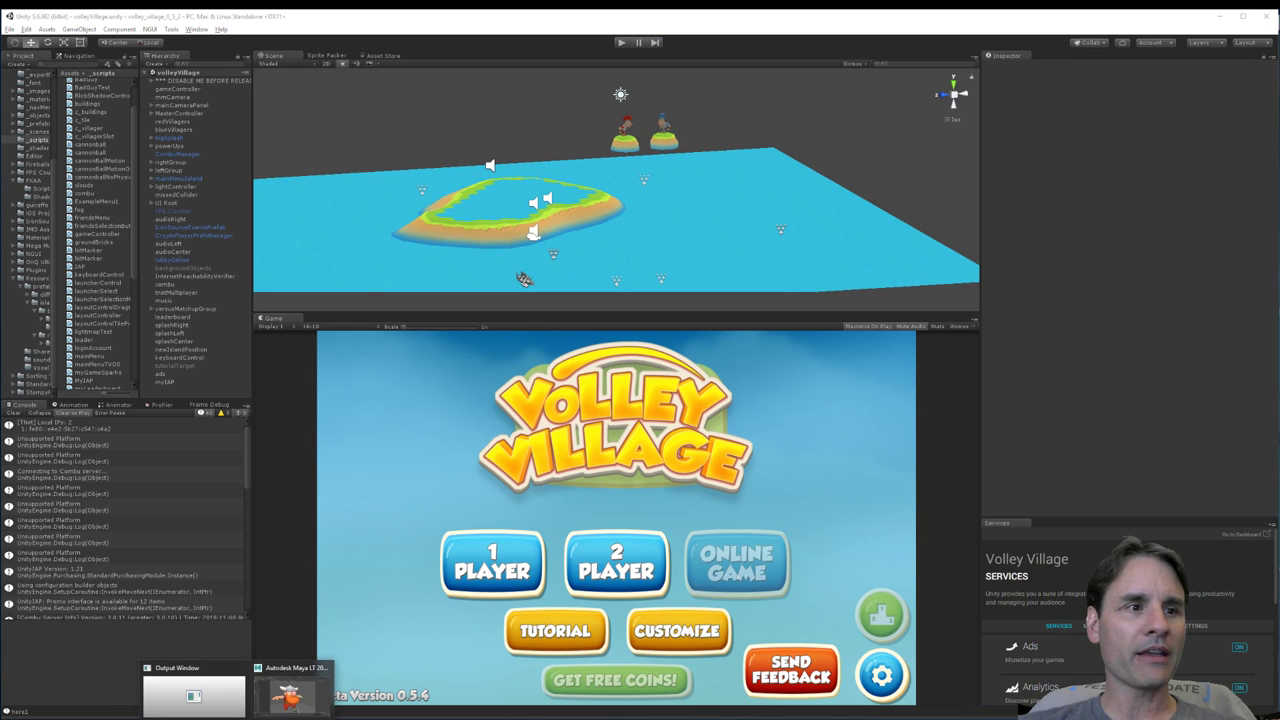
pyautogui.click(292, 694)
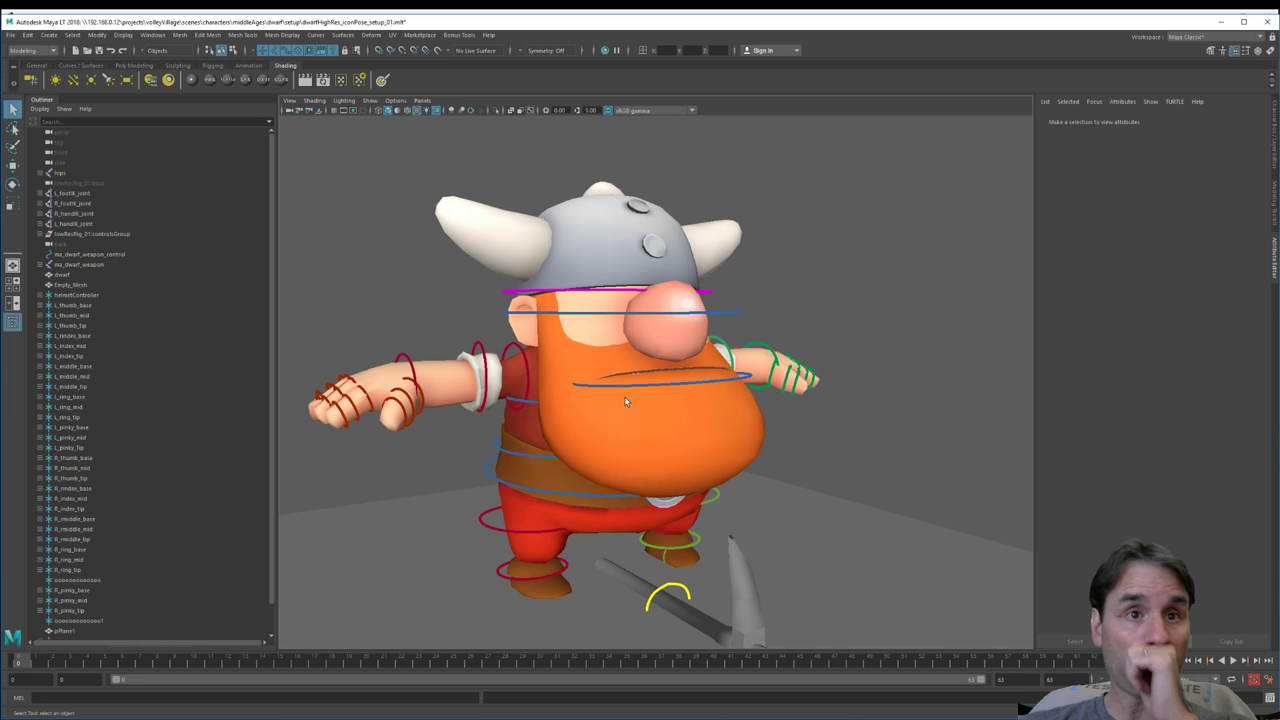
pyautogui.keyDown('alt'); pyautogui.moveTo(699, 400); pyautogui.dragTo(640, 460); pyautogui.keyUp('alt')
pyautogui.scroll(3, 643, 455)
pyautogui.scroll(-5, 646, 447)
pyautogui.keyDown('alt'); pyautogui.moveTo(646, 447); pyautogui.dragTo(686, 402, button='middle'); pyautogui.keyUp('alt')
pyautogui.scroll(4, 676, 412)
pyautogui.scroll(2, 674, 434)
pyautogui.scroll(2, 685, 405)
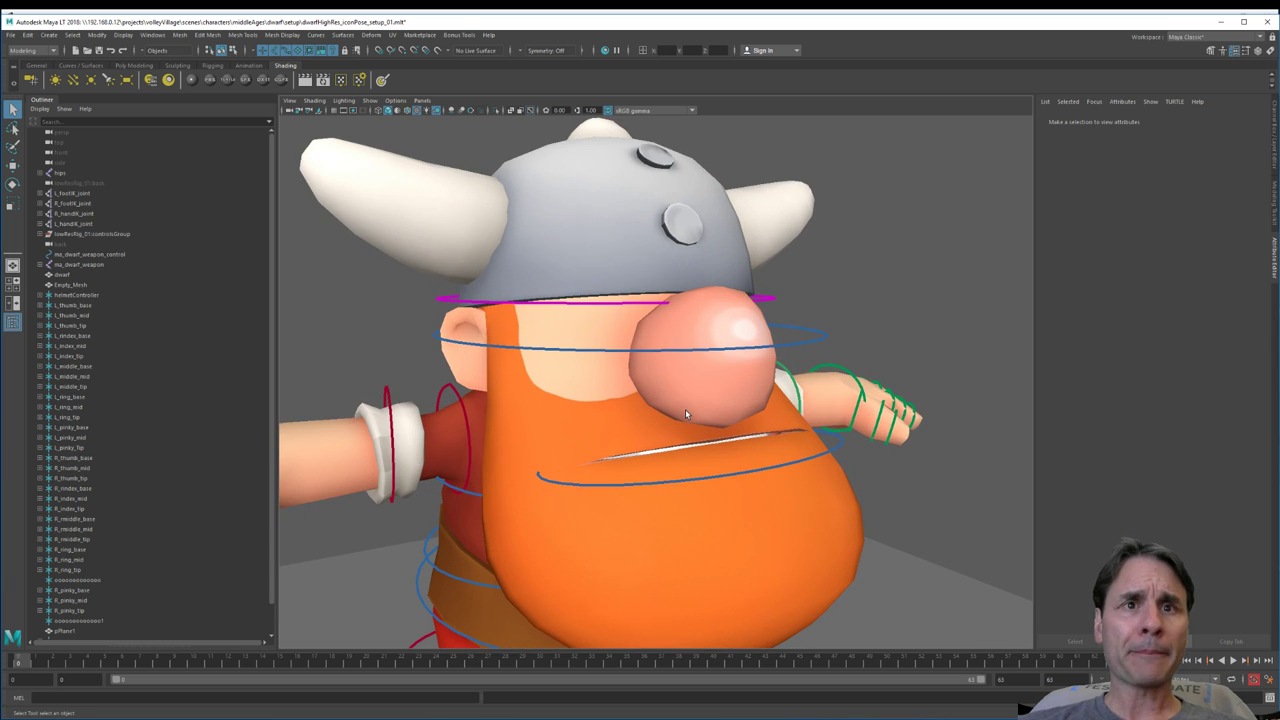
# Step: Select the dwarf mesh to view its channels and display layers, and clear the selection
pyautogui.click(845, 462)
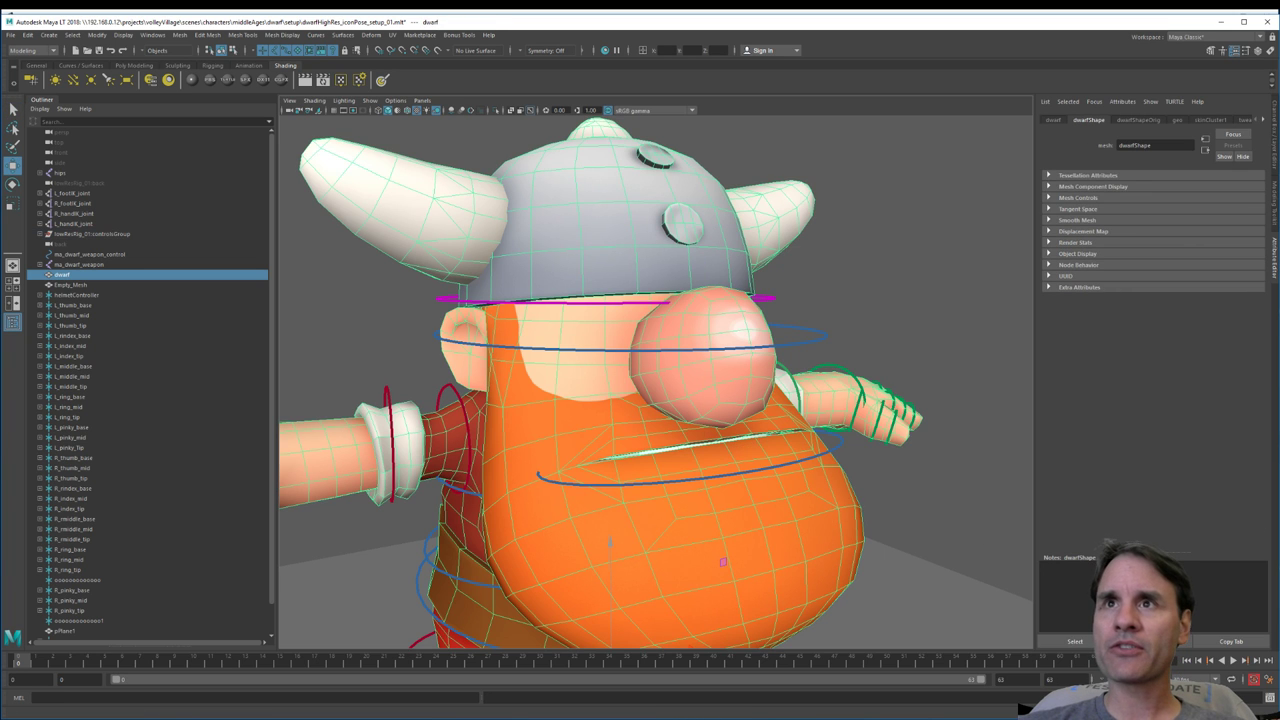
pyautogui.click(1276, 135)
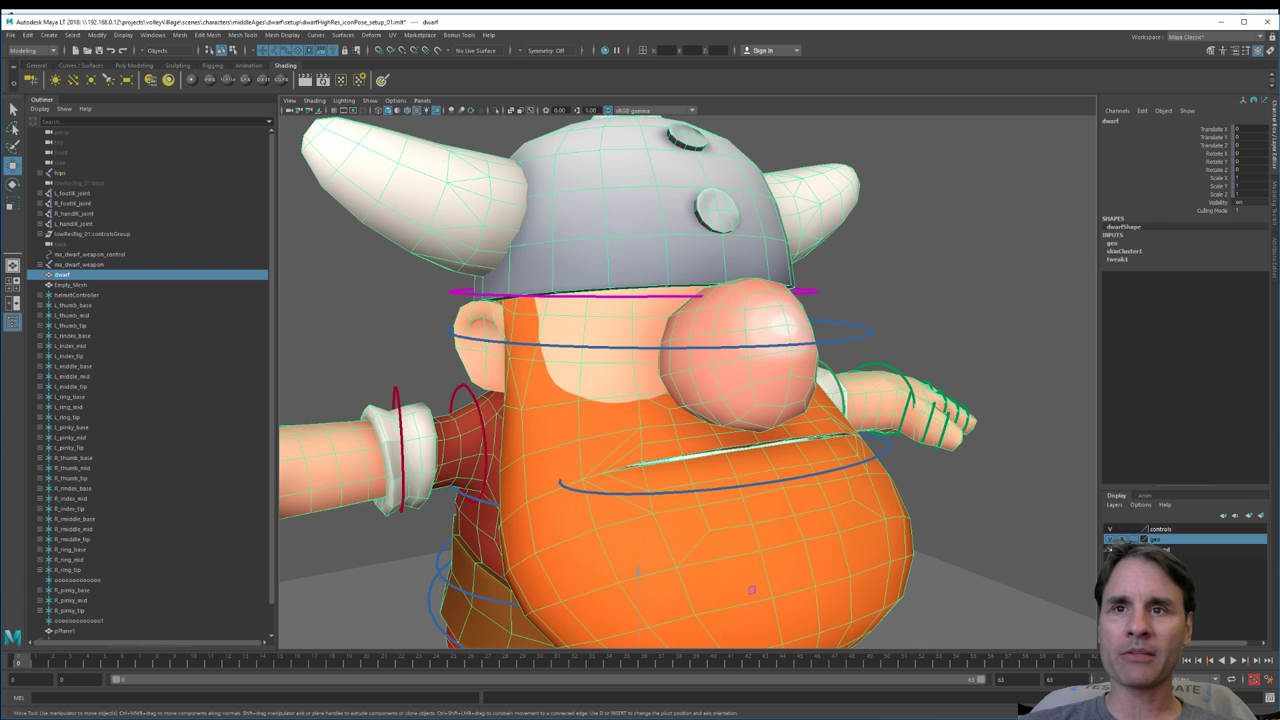
pyautogui.click(982, 502)
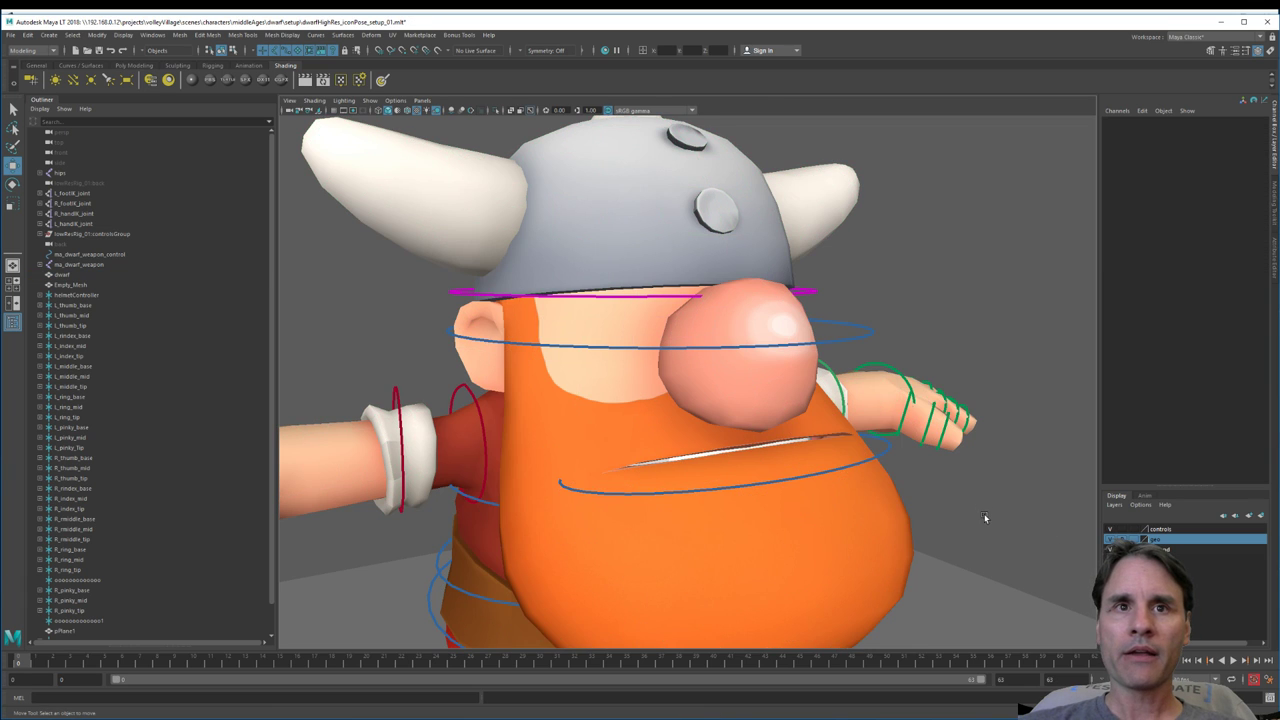
pyautogui.keyDown('alt'); pyautogui.moveTo(984, 513); pyautogui.dragTo(960, 456, button='middle'); pyautogui.keyUp('alt')
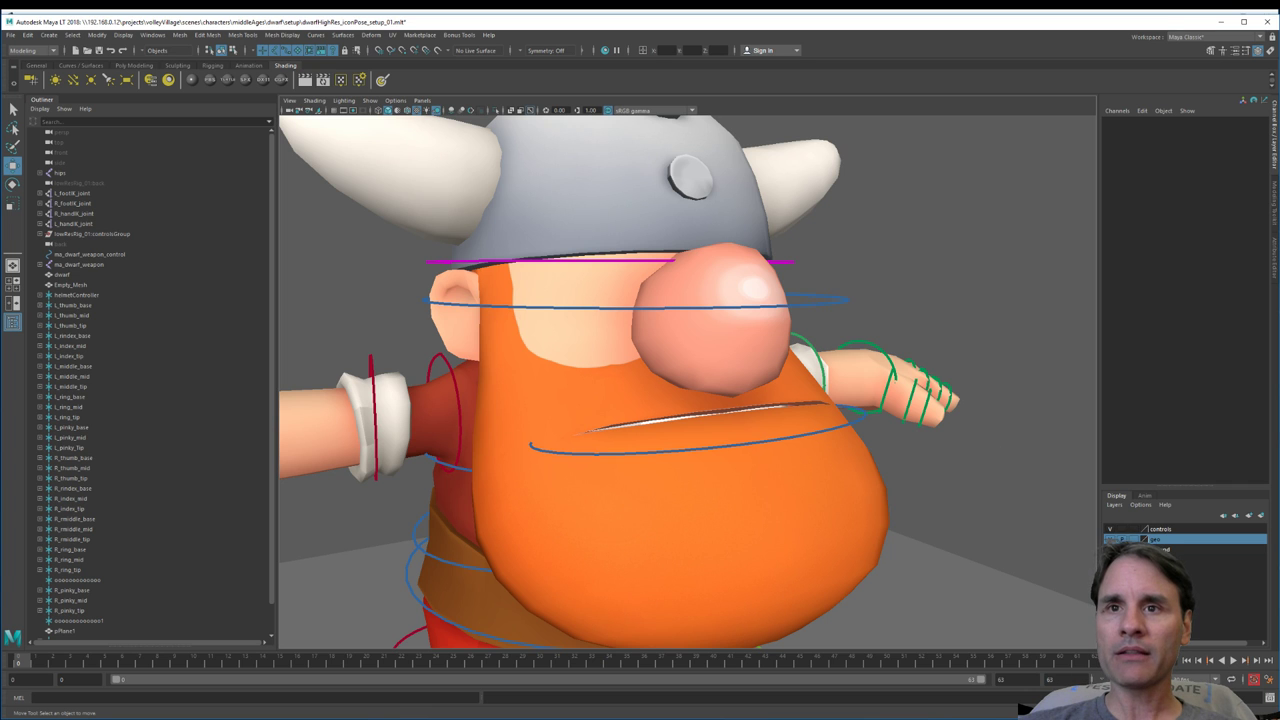
# Step: Inspect the dwarf's face and mesh in plain shading without textures, and turn textured display back on
pyautogui.press('5')
pyautogui.keyDown('alt'); pyautogui.moveTo(820, 441); pyautogui.dragTo(880, 491, button='middle'); pyautogui.keyUp('alt')
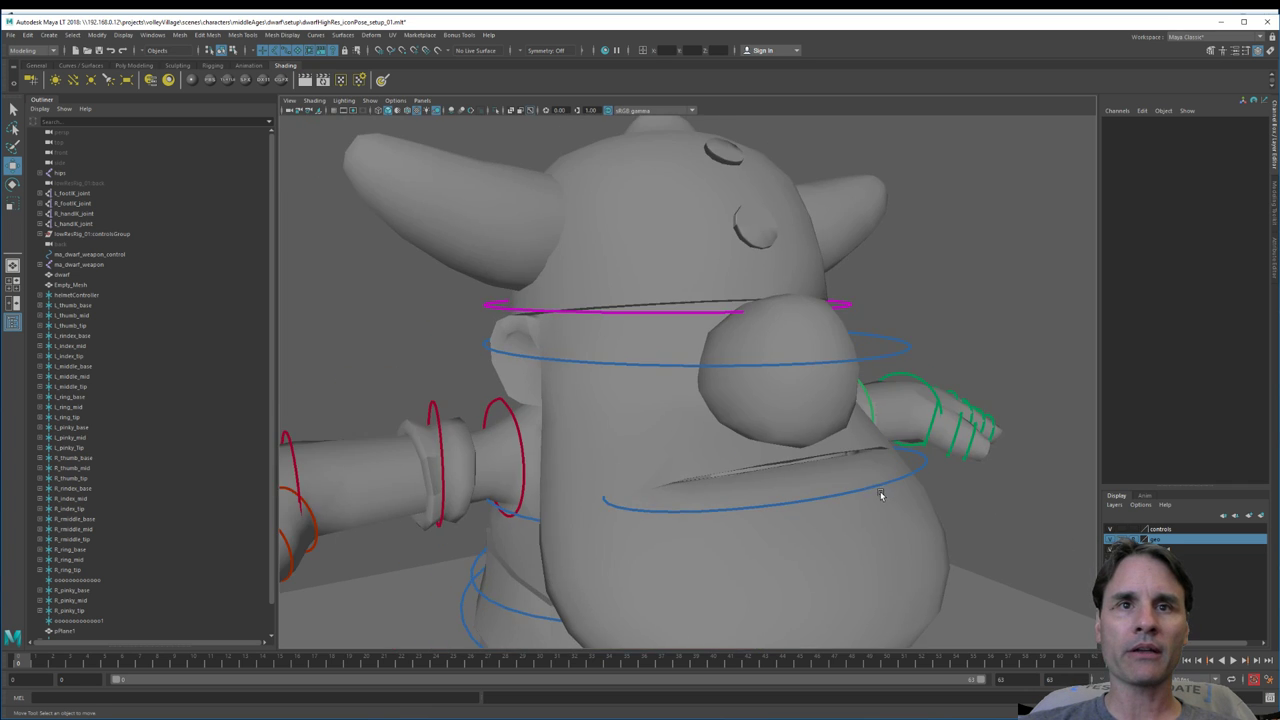
pyautogui.keyDown('alt'); pyautogui.moveTo(790, 480); pyautogui.dragTo(866, 500, button='right'); pyautogui.keyUp('alt')
pyautogui.keyDown('alt'); pyautogui.moveTo(866, 501); pyautogui.dragTo(784, 397, button='middle'); pyautogui.keyUp('alt')
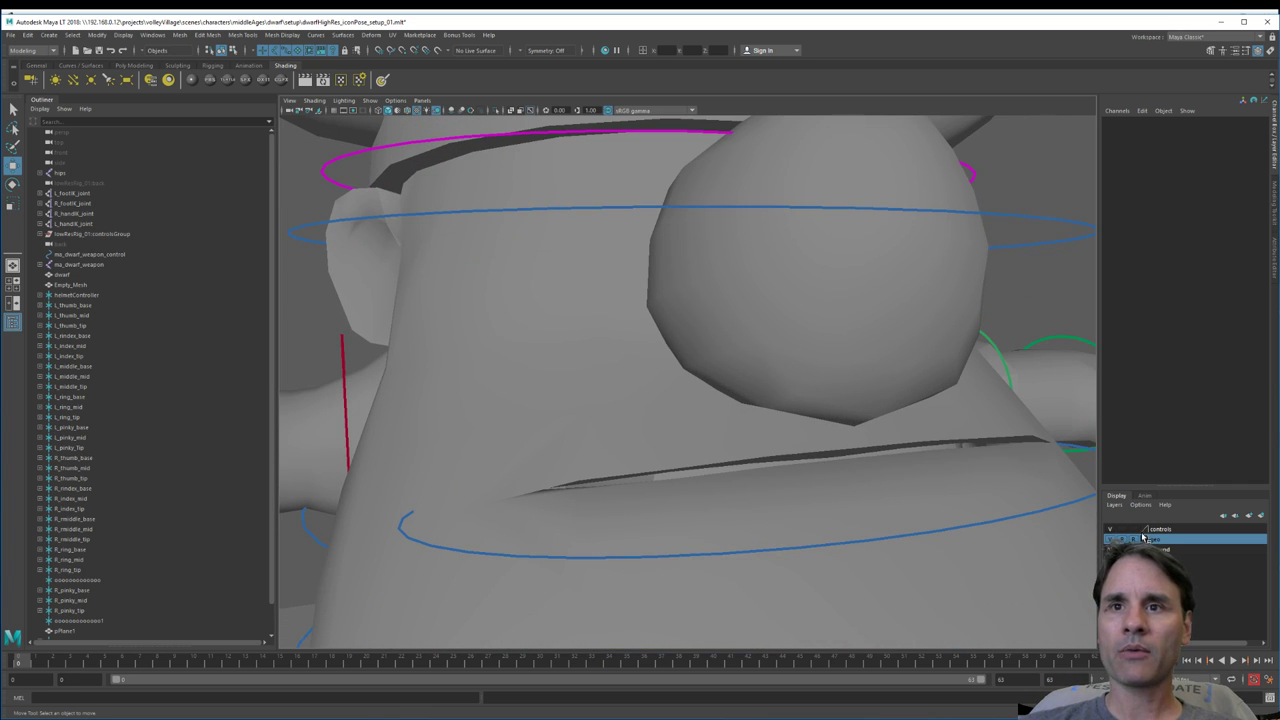
pyautogui.click(960, 551)
pyautogui.scroll(-3, 958, 552)
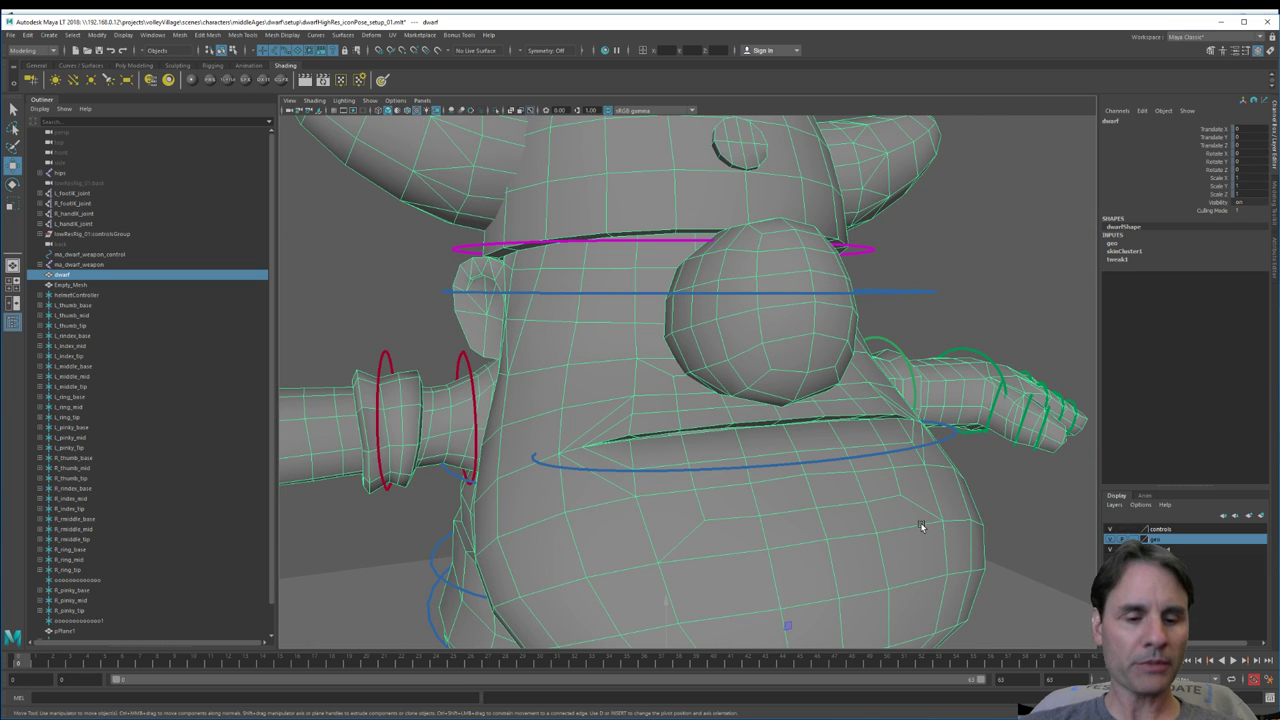
pyautogui.press('6')
pyautogui.click(962, 255)
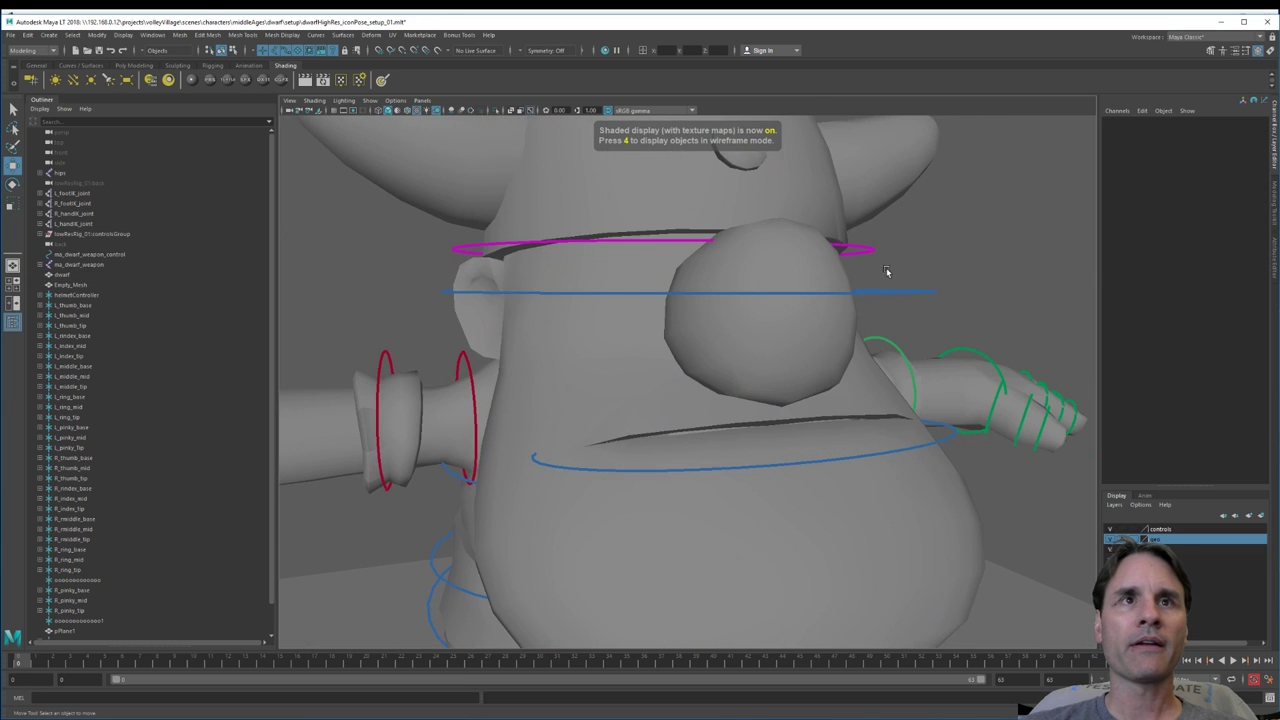
pyautogui.keyDown('alt'); pyautogui.moveTo(886, 267); pyautogui.dragTo(879, 284); pyautogui.keyUp('alt')
# Step: Select the dwarf mesh and open the file texture connected to the color of its blinn1SG material
pyautogui.click(842, 172)
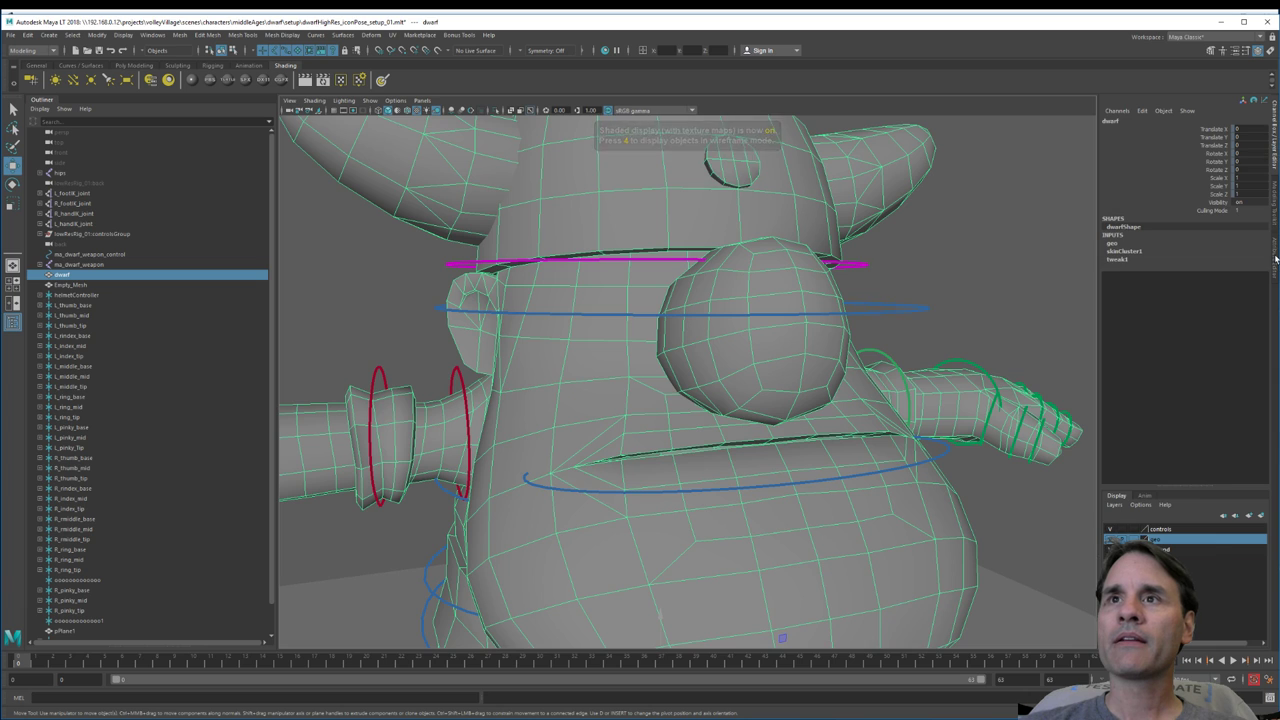
pyautogui.click(1274, 258)
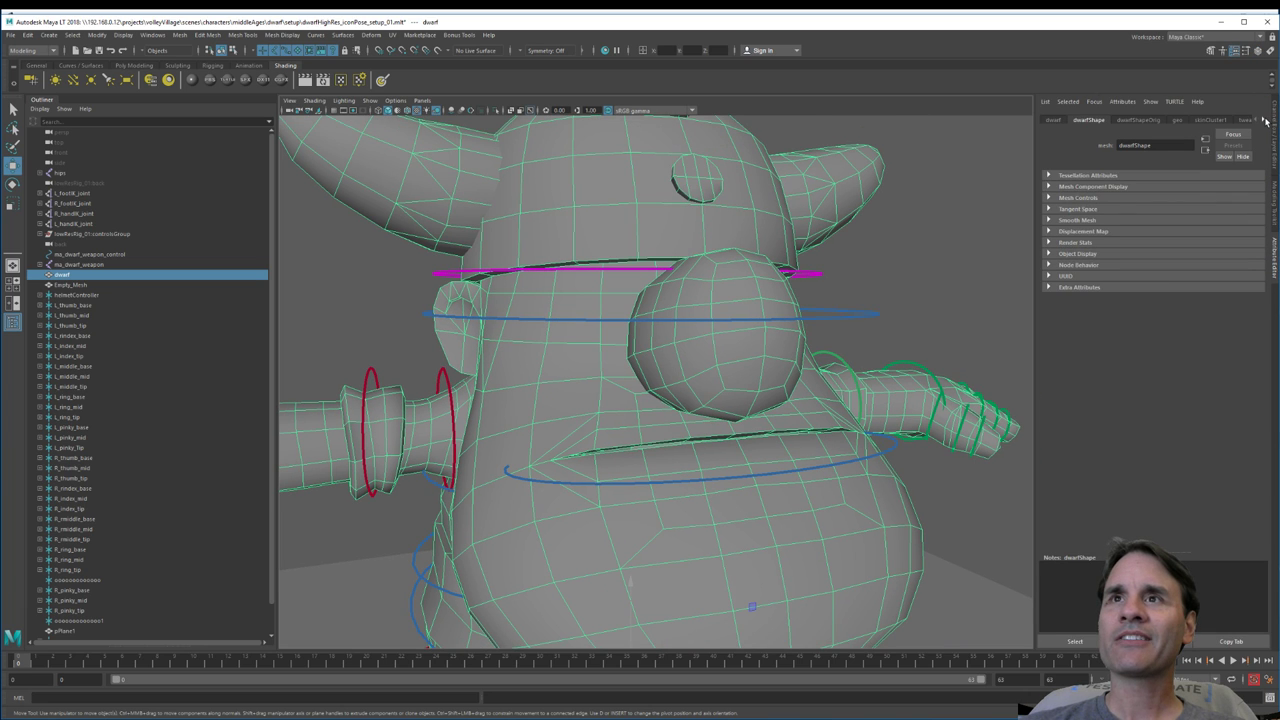
pyautogui.click(1264, 120)
pyautogui.click(1238, 121)
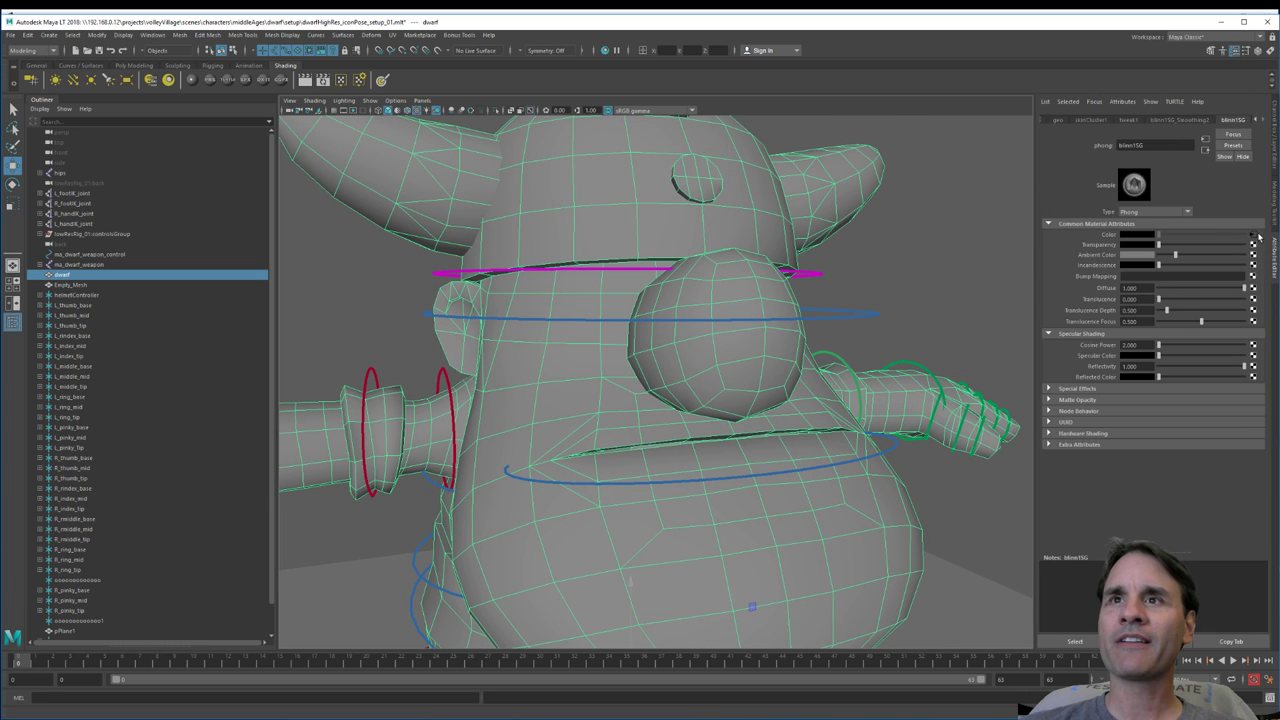
pyautogui.click(1256, 236)
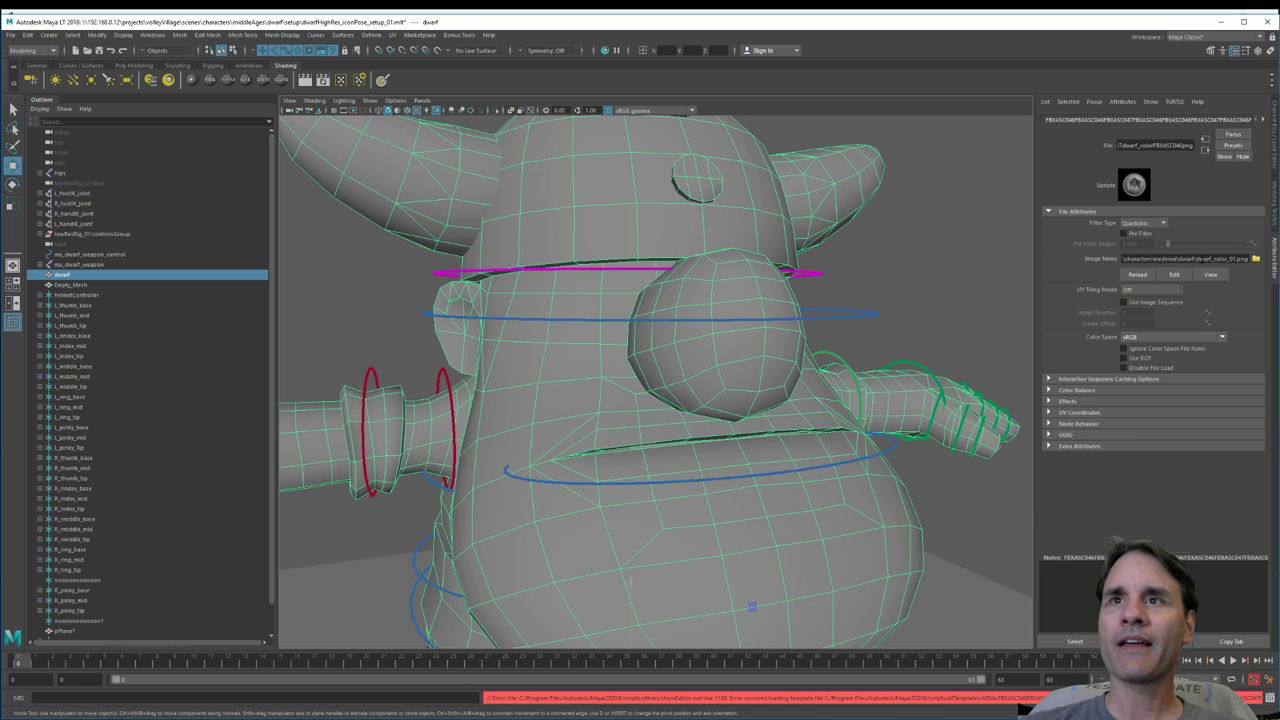
# Step: Assign dwarf_color_01.png as the image of the dwarf's color texture and deselect the mesh
pyautogui.click(1198, 259)
pyautogui.click(1256, 259)
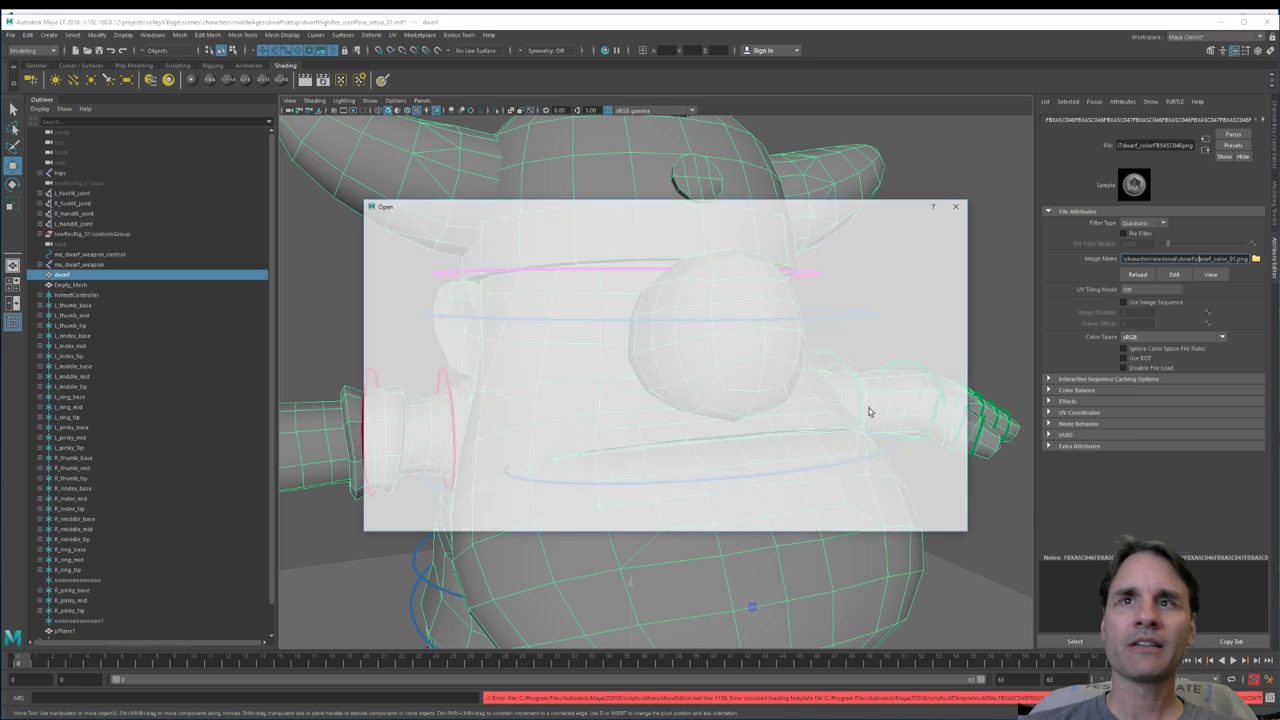
pyautogui.doubleClick(490, 271)
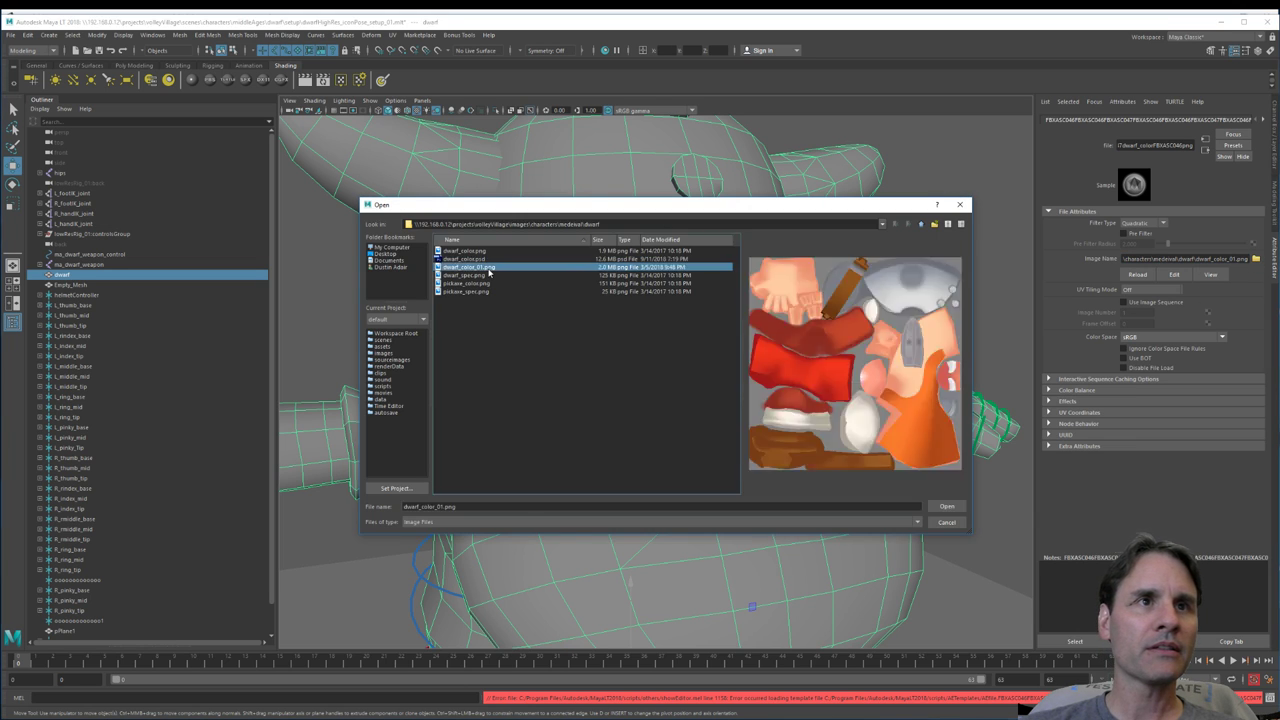
pyautogui.click(962, 310)
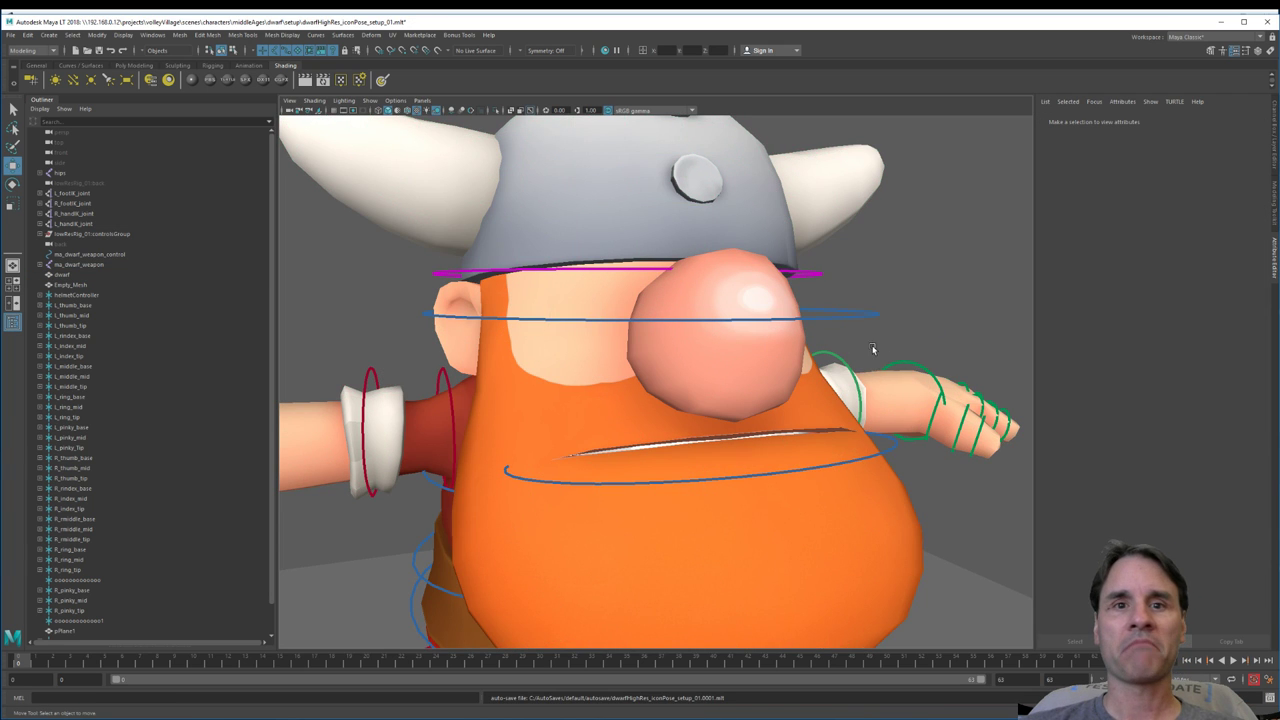
# Step: Examine the textured dwarf's helmet, nose, mouth and beard from the front and both sides
pyautogui.keyDown('alt'); pyautogui.moveTo(874, 348); pyautogui.dragTo(689, 405); pyautogui.keyUp('alt')
pyautogui.scroll(5, 800, 397)
pyautogui.scroll(-6, 739, 384)
pyautogui.scroll(3, 692, 398)
pyautogui.keyDown('alt'); pyautogui.moveTo(693, 373); pyautogui.dragTo(717, 400, button='middle'); pyautogui.keyUp('alt')
pyautogui.scroll(3, 719, 402)
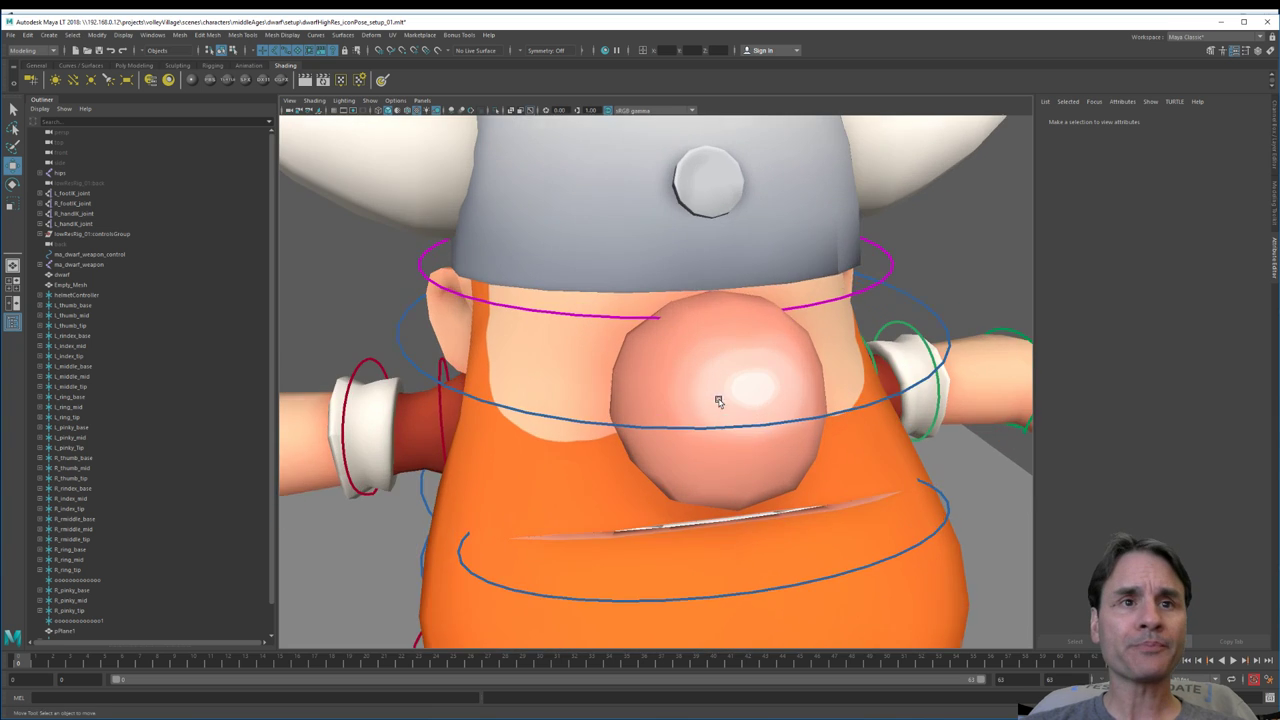
pyautogui.keyDown('alt'); pyautogui.moveTo(680, 440); pyautogui.dragTo(686, 403); pyautogui.keyUp('alt')
pyautogui.moveTo(686, 403)
pyautogui.keyDown('alt'); pyautogui.mouseDown(button='middle')
pyautogui.moveTo(697, 377)
pyautogui.moveTo(694, 407)
pyautogui.mouseUp(button='middle'); pyautogui.keyUp('alt')
pyautogui.scroll(-6, 665, 402)
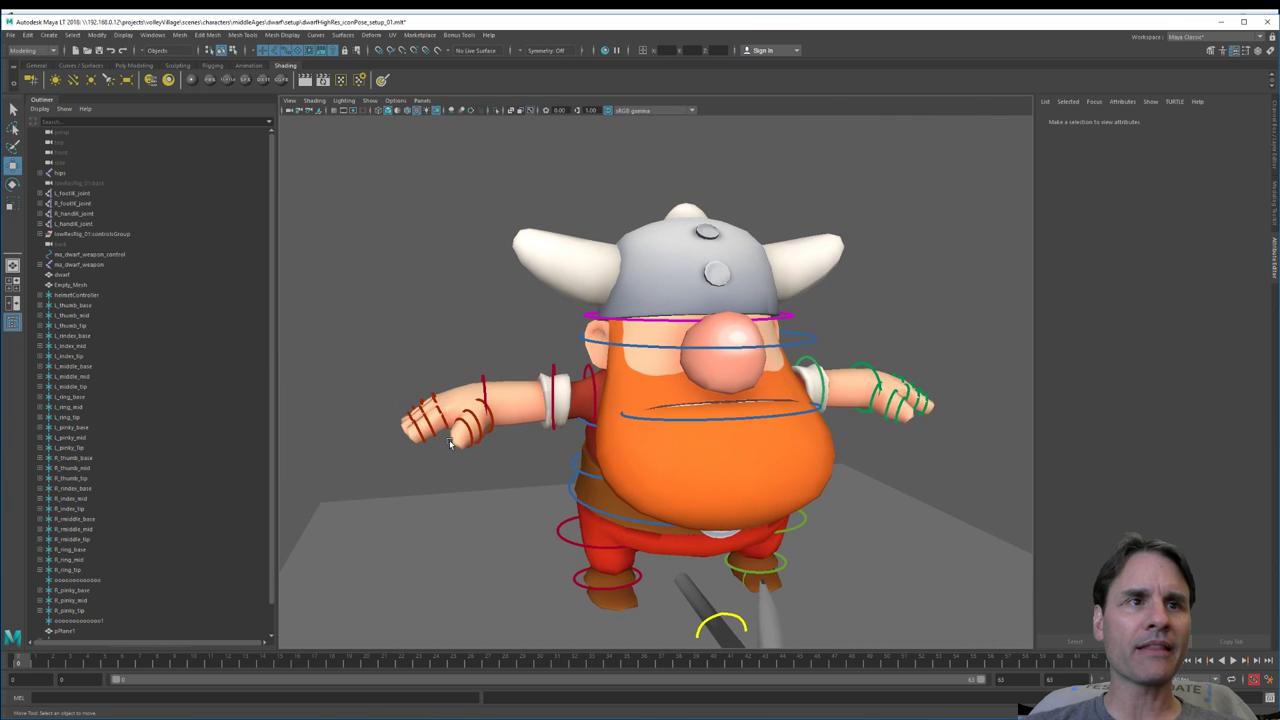
pyautogui.scroll(2, 603, 380)
pyautogui.scroll(6, 687, 420)
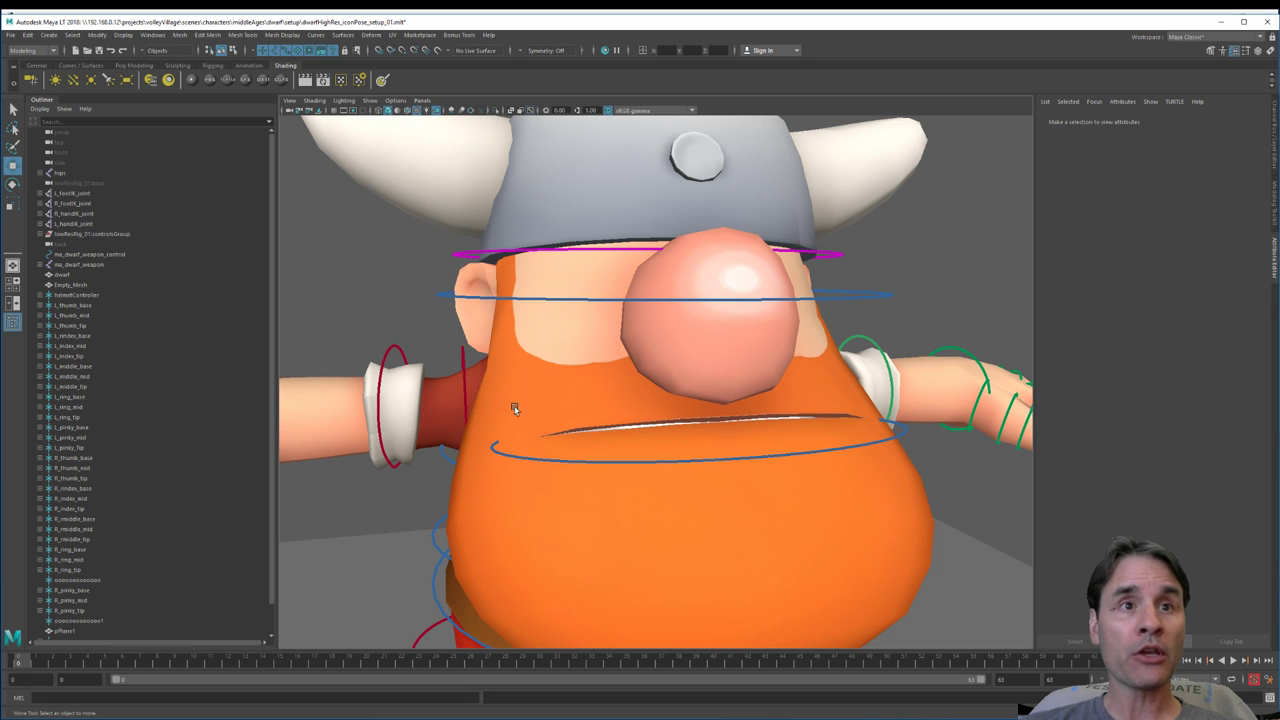
pyautogui.keyDown('alt'); pyautogui.moveTo(622, 408); pyautogui.dragTo(778, 420); pyautogui.keyUp('alt')
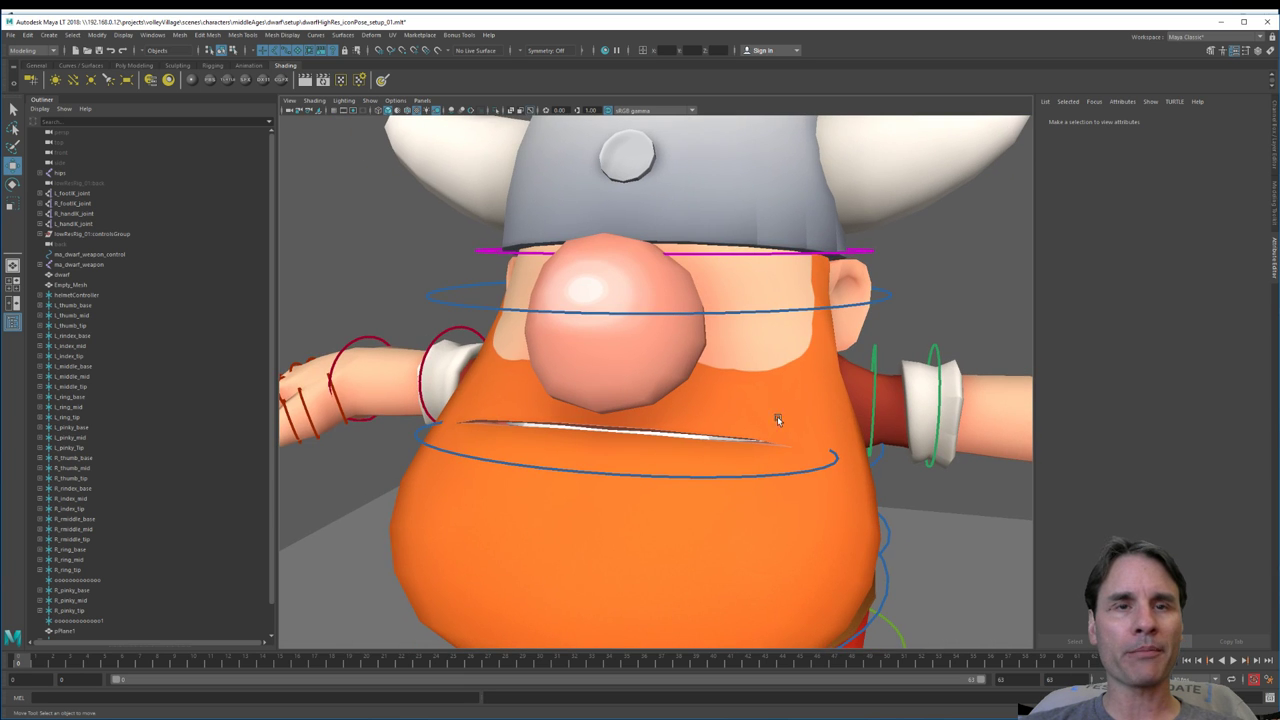
pyautogui.keyDown('alt'); pyautogui.moveTo(541, 457); pyautogui.dragTo(471, 423); pyautogui.keyUp('alt')
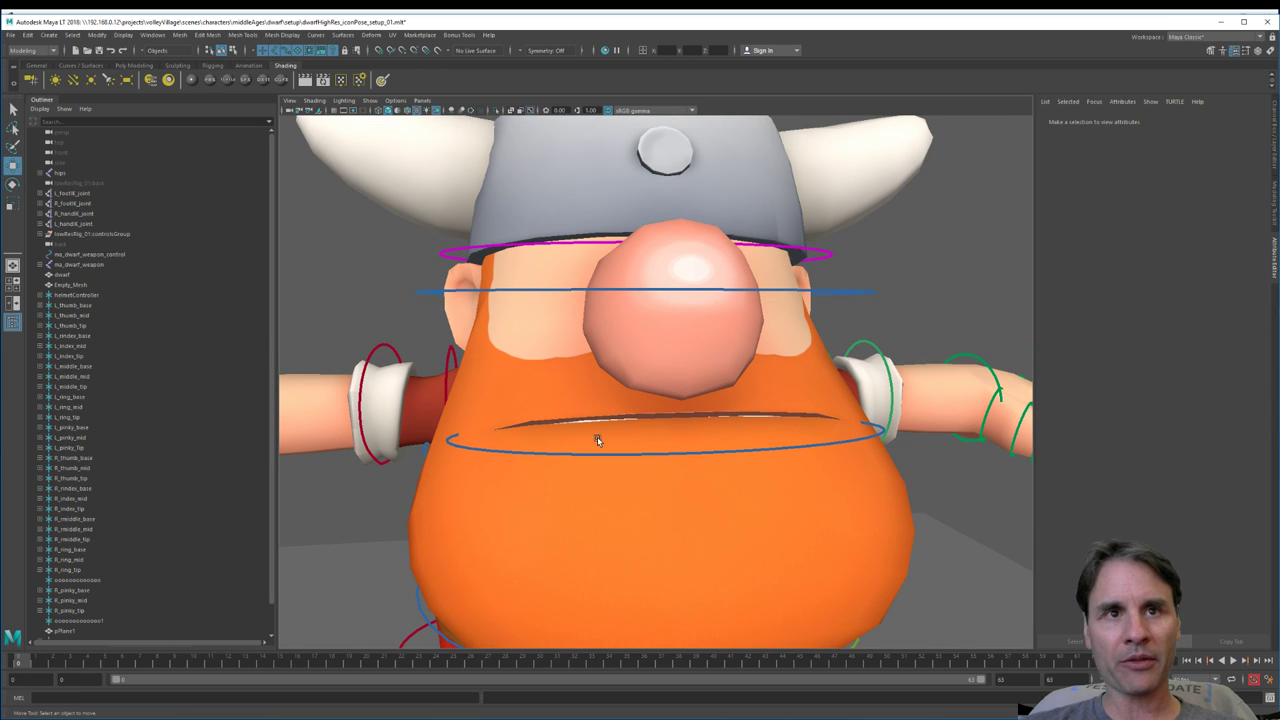
pyautogui.keyDown('alt'); pyautogui.moveTo(698, 472); pyautogui.dragTo(667, 481); pyautogui.keyUp('alt')
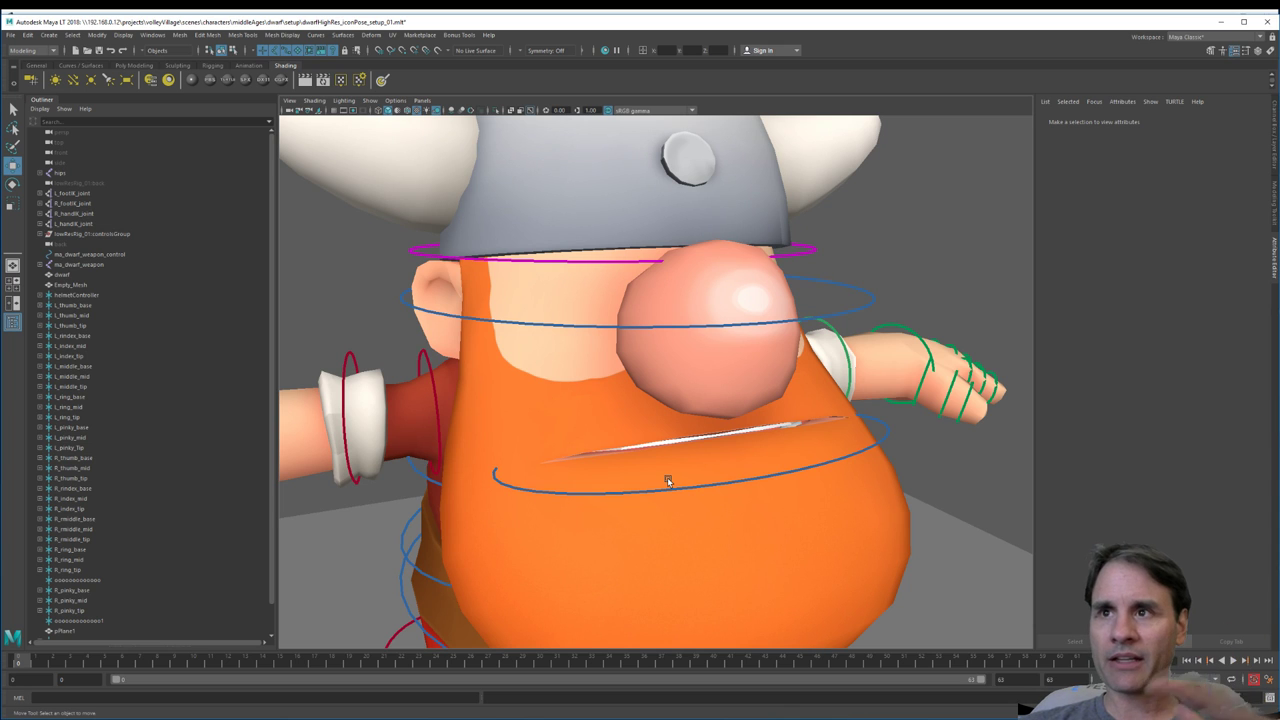
# Step: Select the dwarf mesh and turn on the display of joints in the viewport
pyautogui.keyDown('alt'); pyautogui.moveTo(554, 458); pyautogui.dragTo(648, 385); pyautogui.keyUp('alt')
pyautogui.click(537, 423)
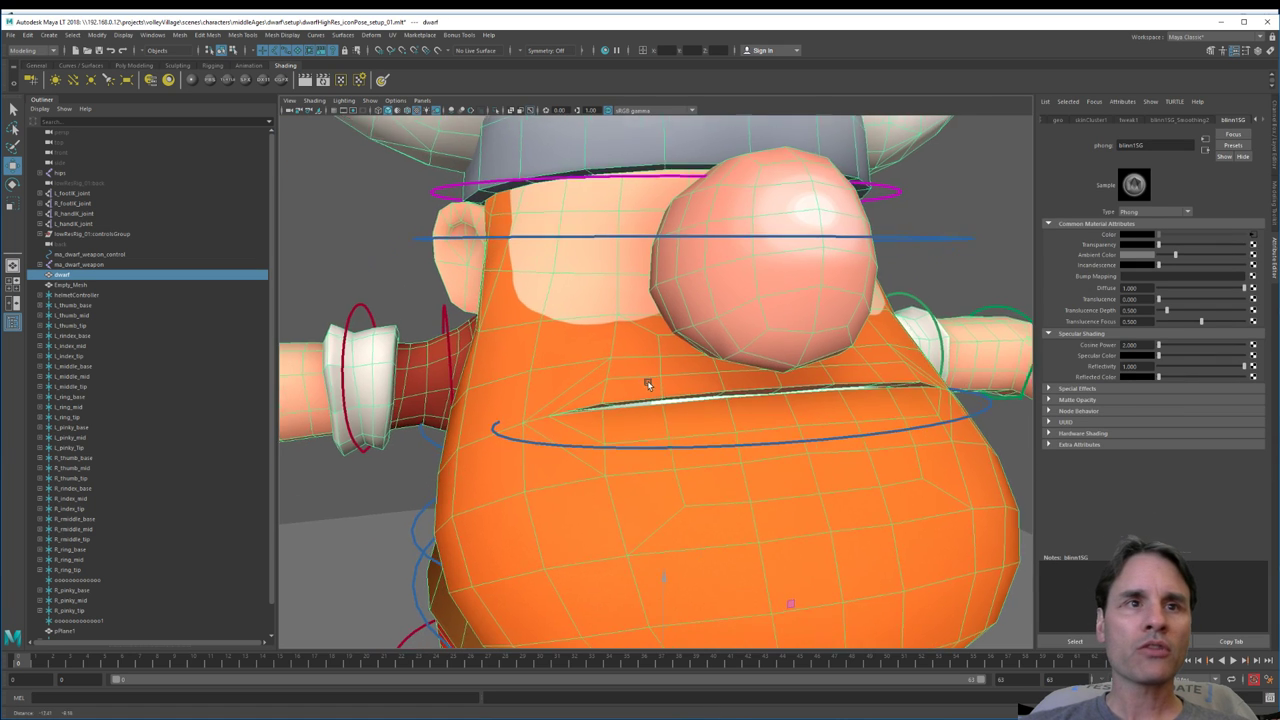
pyautogui.scroll(4, 648, 385)
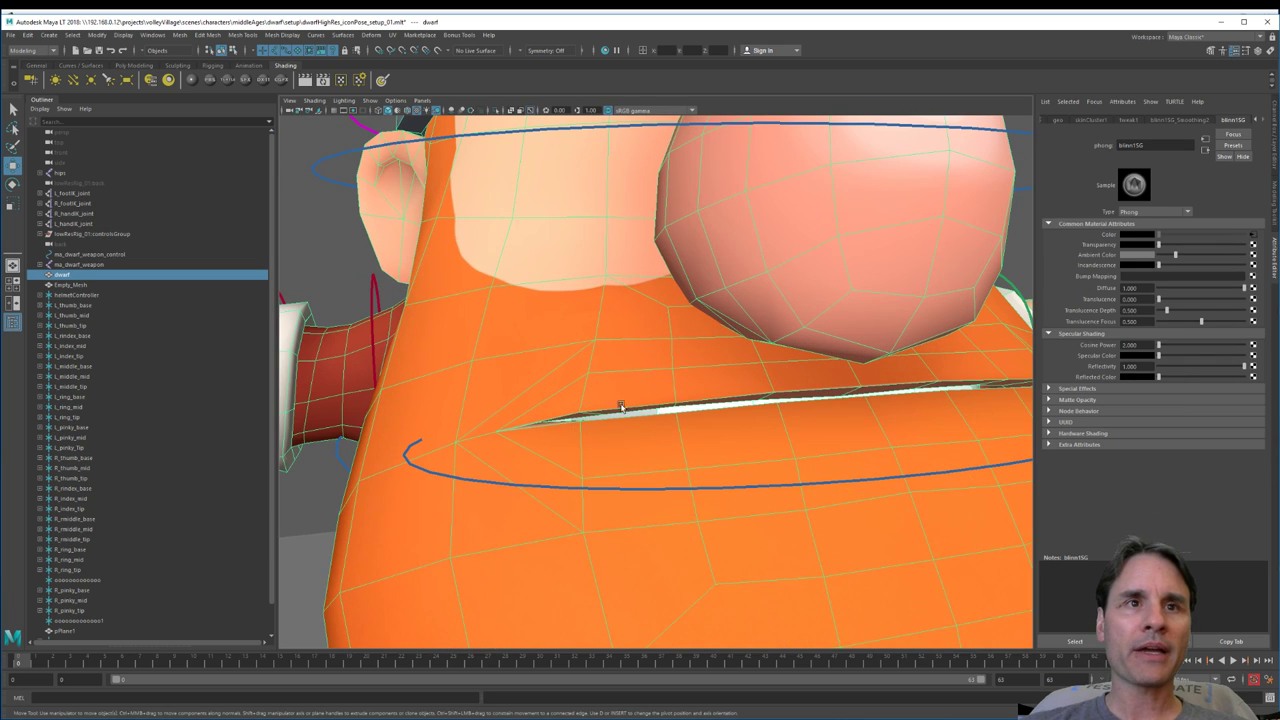
pyautogui.click(369, 100)
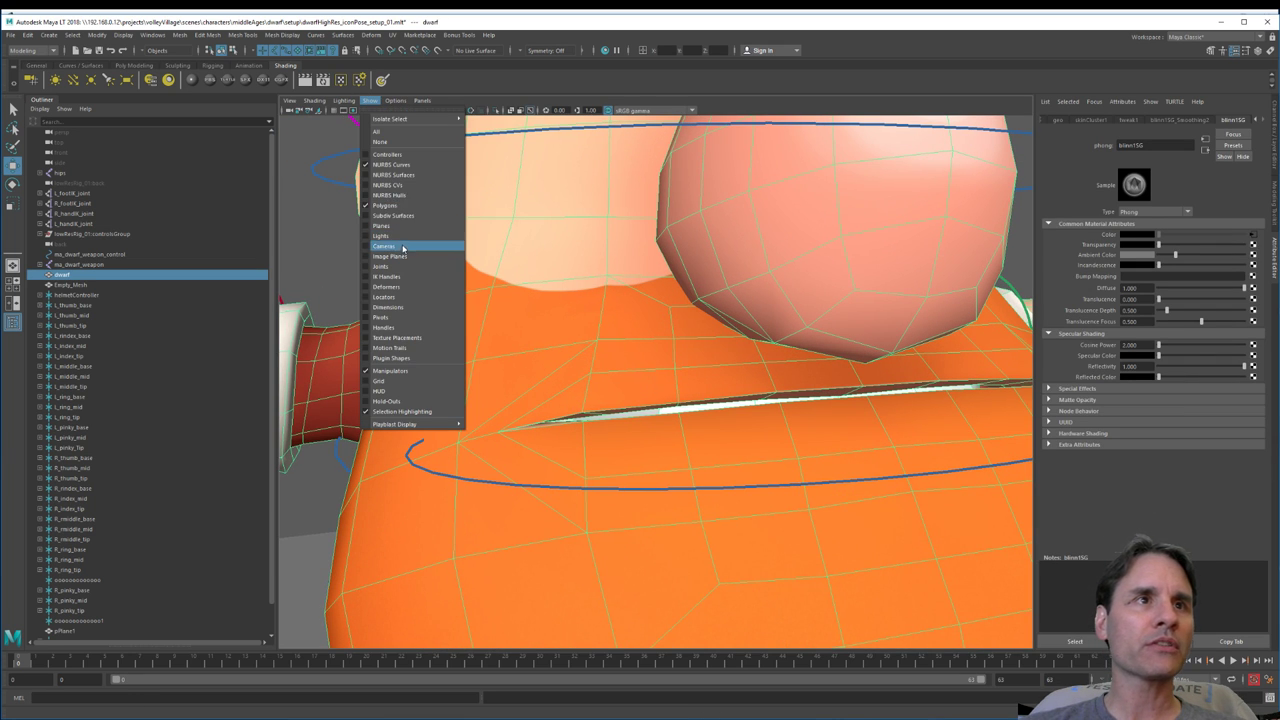
pyautogui.click(401, 276)
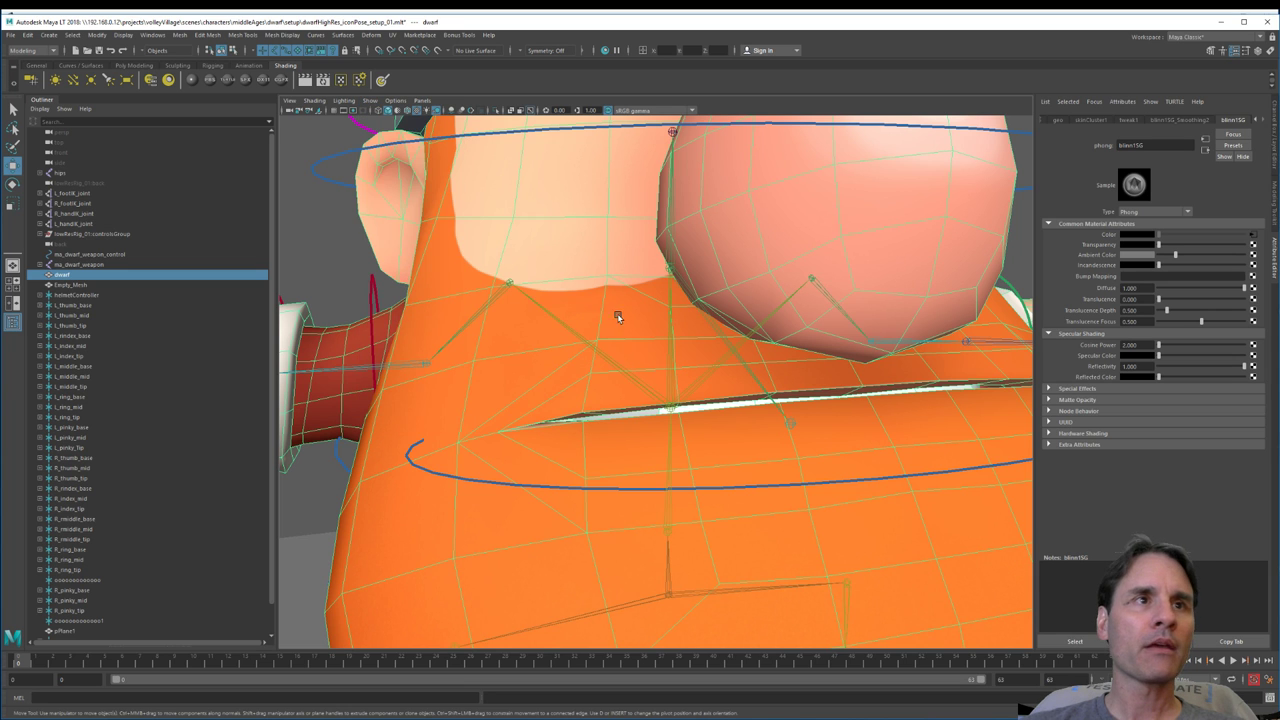
# Step: Frame the whole dwarf and hide the controls, geo and remaining display layers so that only the skeleton shows
pyautogui.hotkey('ctrl', 'a')
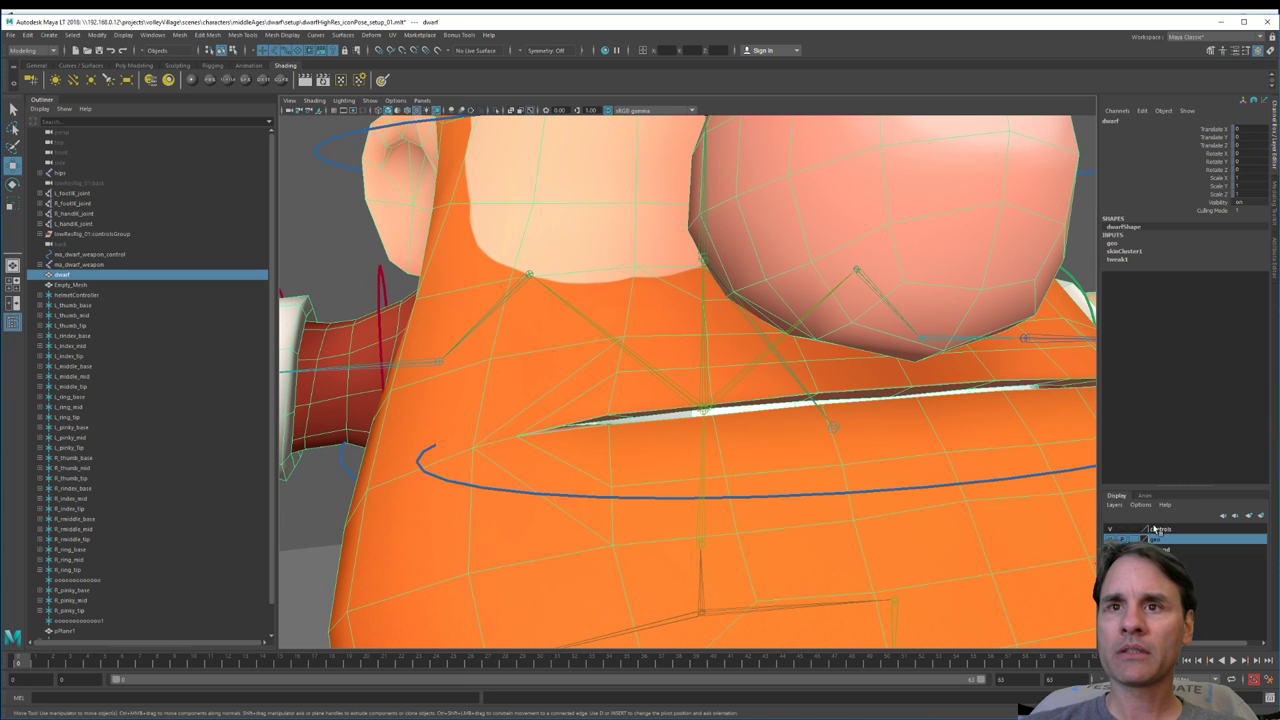
pyautogui.press('f')
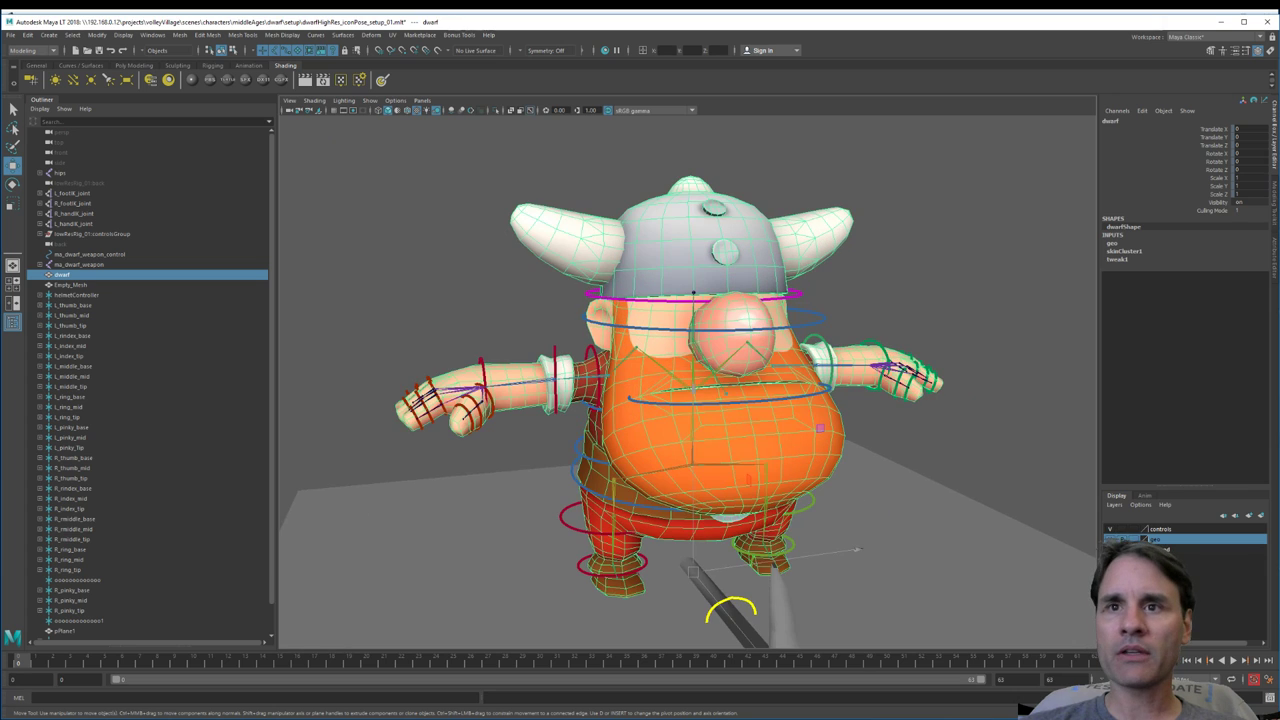
pyautogui.click(1160, 528)
pyautogui.click(1109, 528)
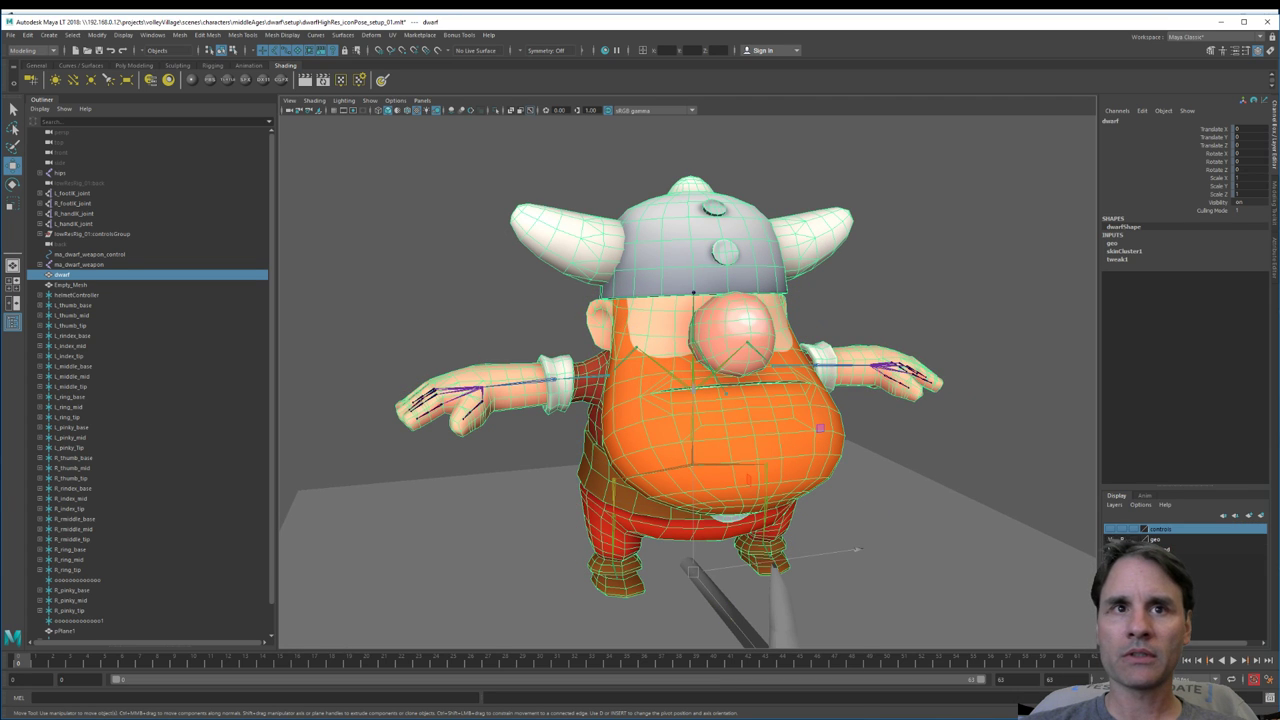
pyautogui.click(1110, 549)
pyautogui.click(1041, 520)
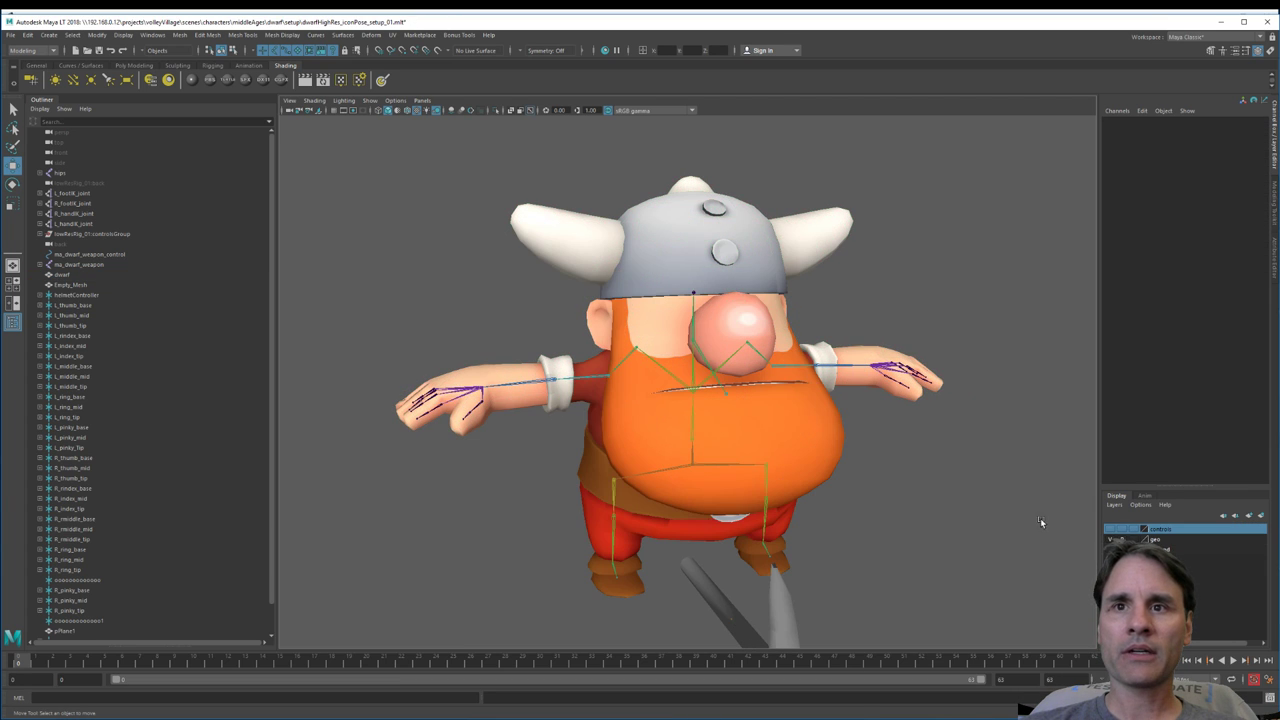
pyautogui.click(1110, 539)
# Step: Select the whole skeleton, create a display layer from it, and name the layer joints
pyautogui.moveTo(331, 241); pyautogui.dragTo(1020, 589)
pyautogui.click(1261, 516)
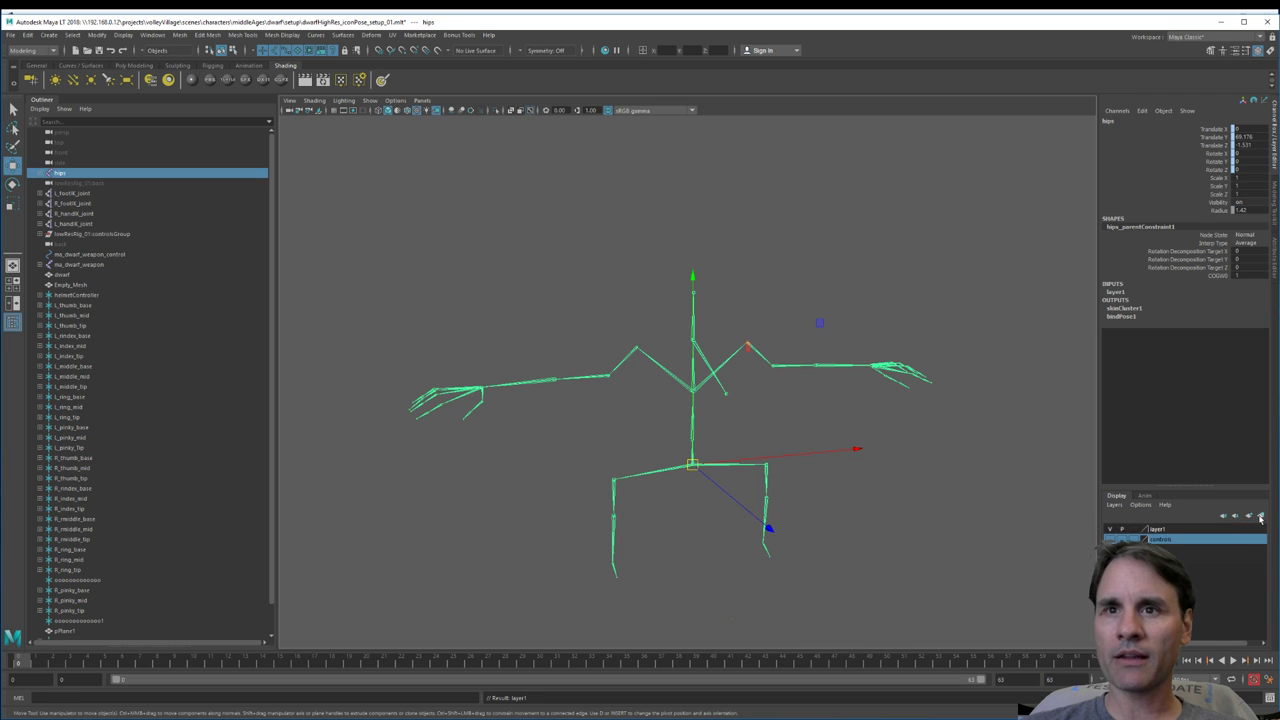
pyautogui.doubleClick(1161, 530)
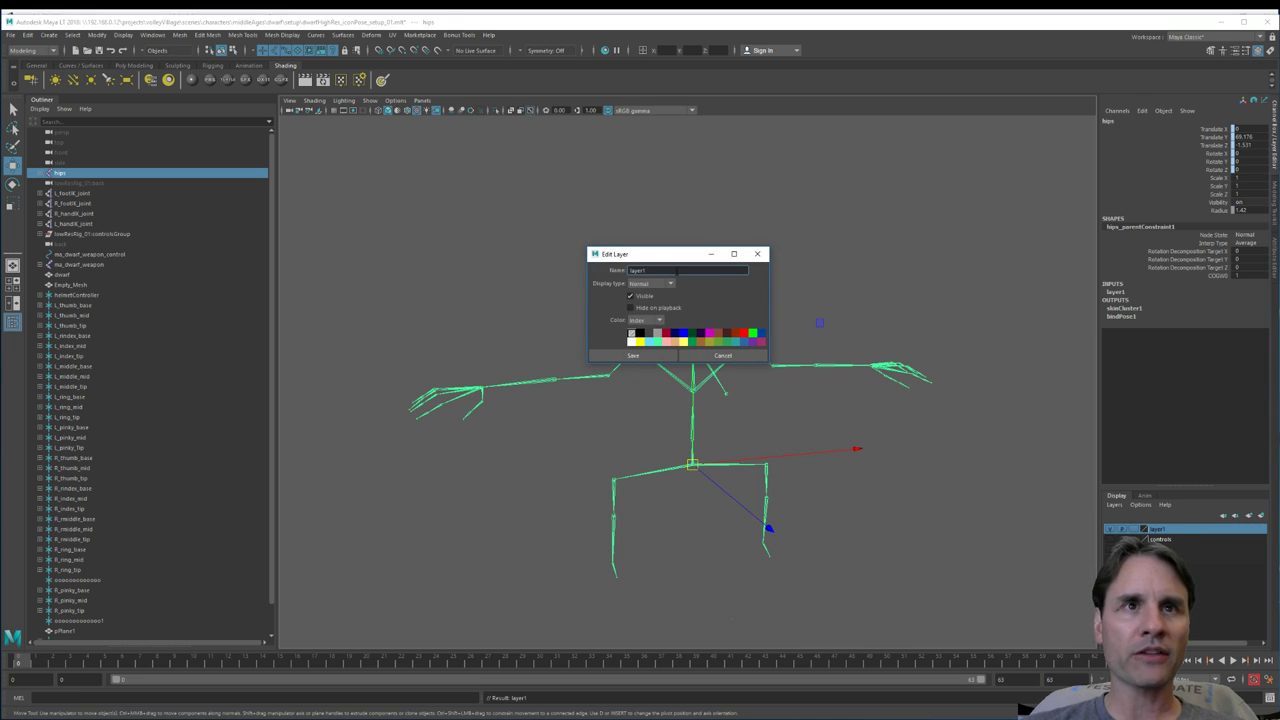
pyautogui.write('j')
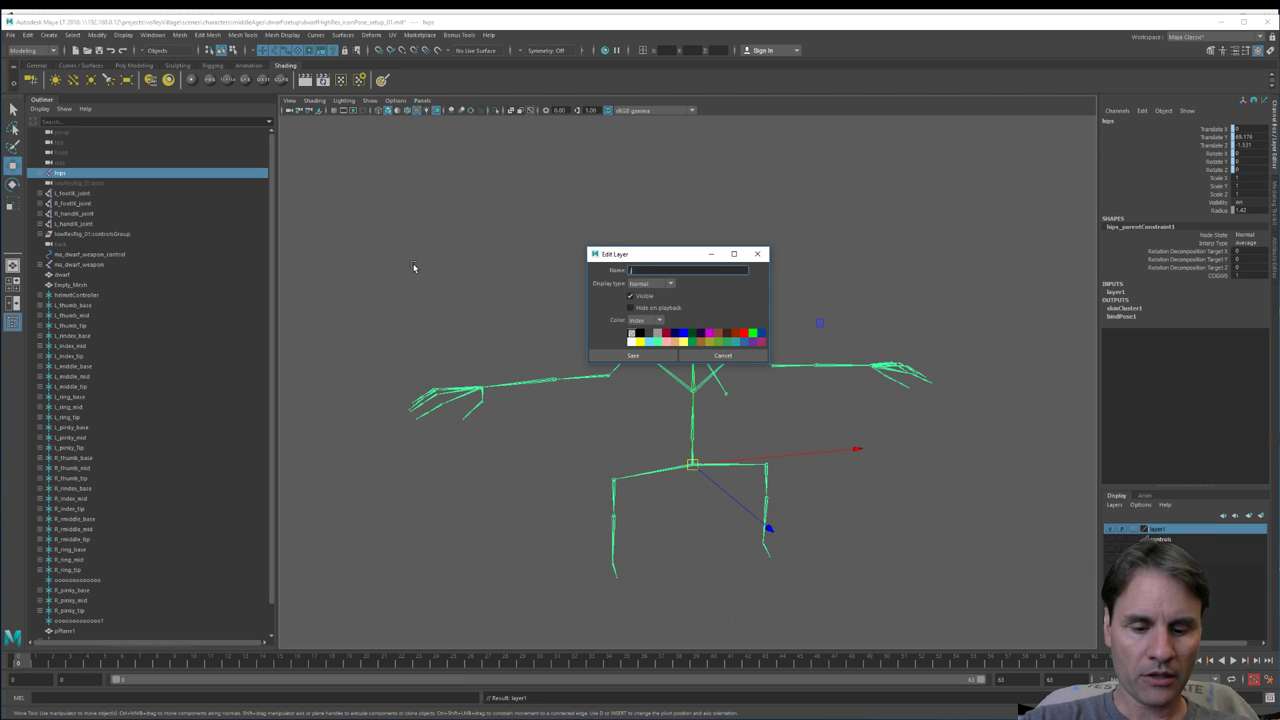
pyautogui.write('oints')
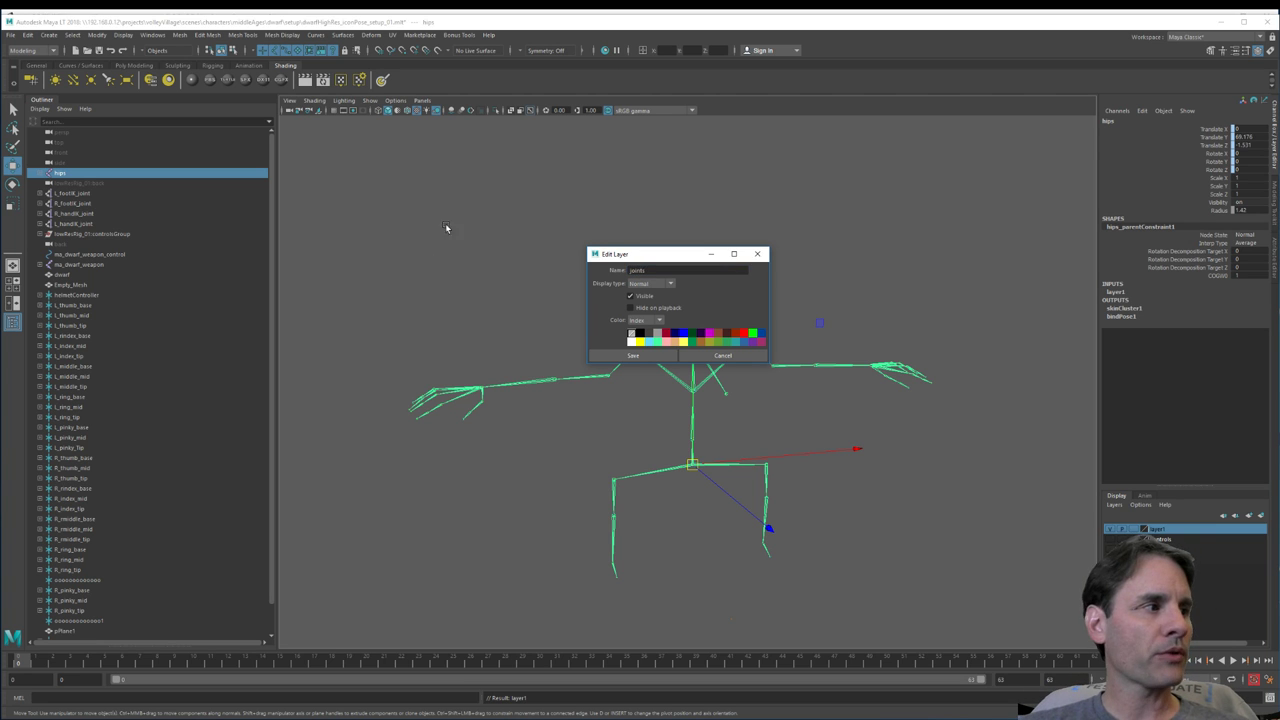
pyautogui.click(615, 355)
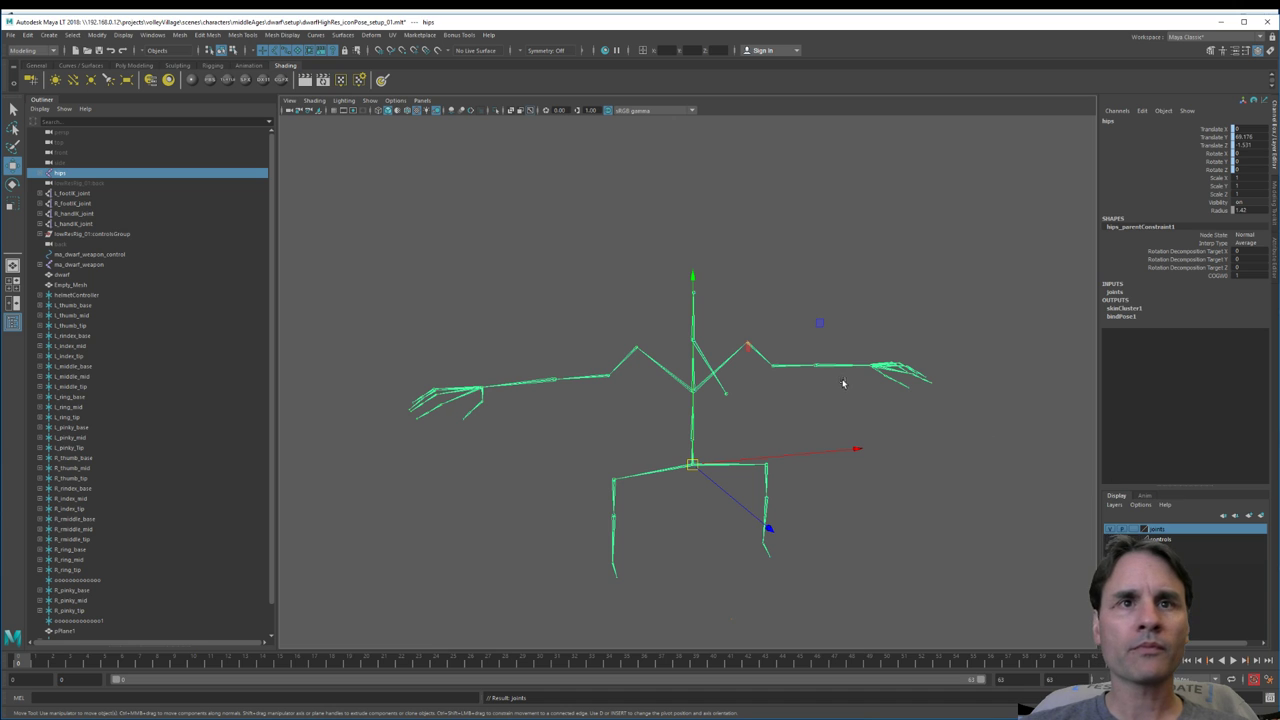
# Step: Show the controls, geo and remaining display layers again and deselect the skeleton
pyautogui.click(1111, 540)
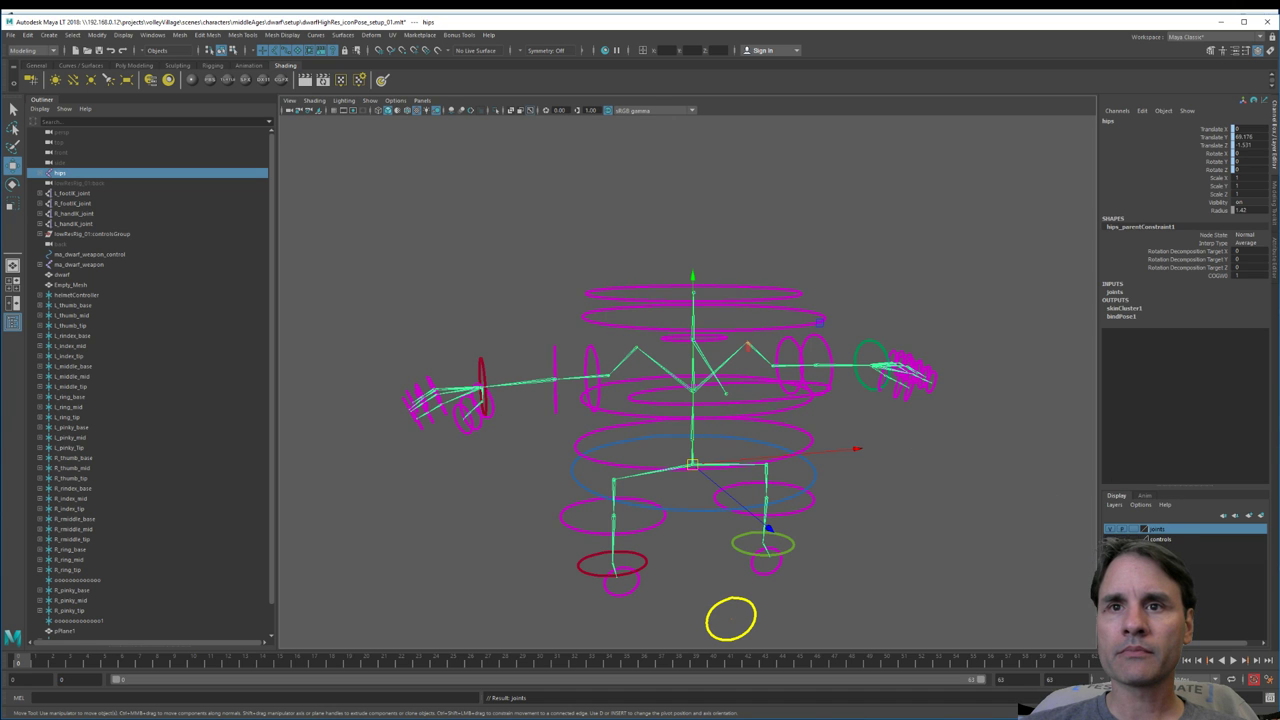
pyautogui.click(1110, 550)
pyautogui.click(1110, 560)
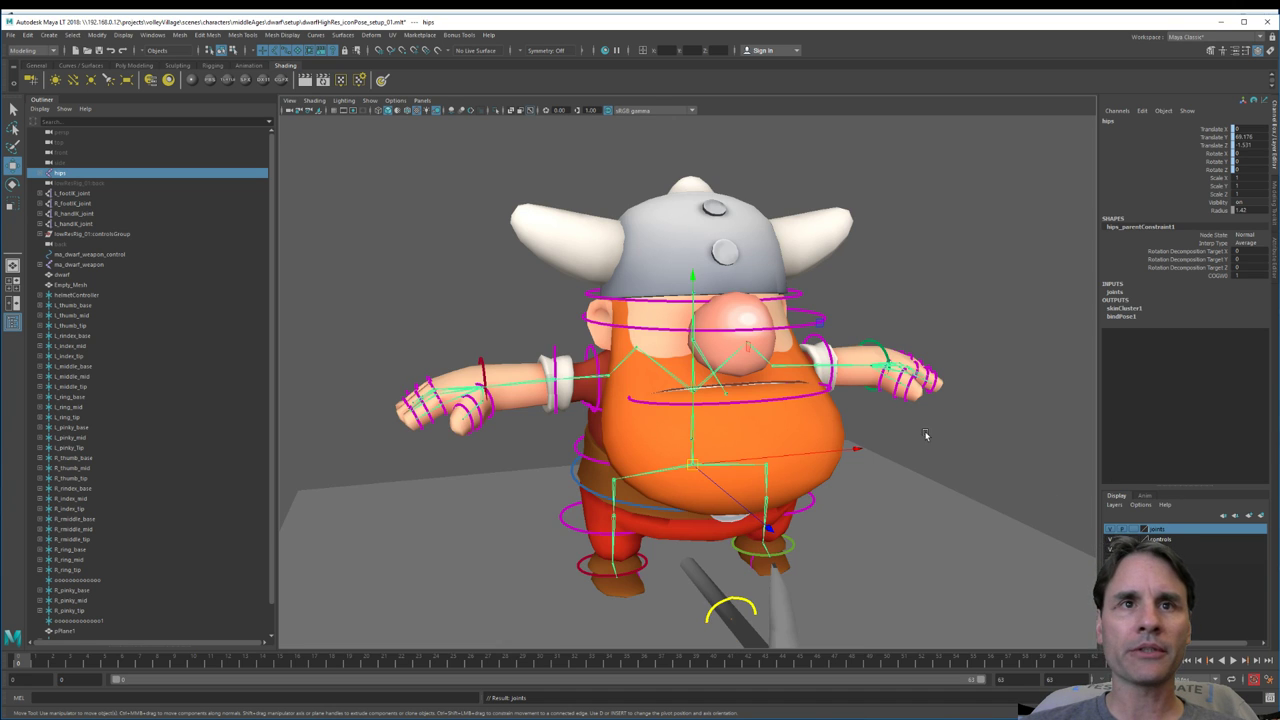
pyautogui.keyDown('alt'); pyautogui.moveTo(926, 437); pyautogui.dragTo(966, 452, button='right'); pyautogui.keyUp('alt')
pyautogui.click(966, 451)
# Step: Select the jaw joint at the dwarf's mouth and switch to the Rigging menu set
pyautogui.scroll(3, 783, 385)
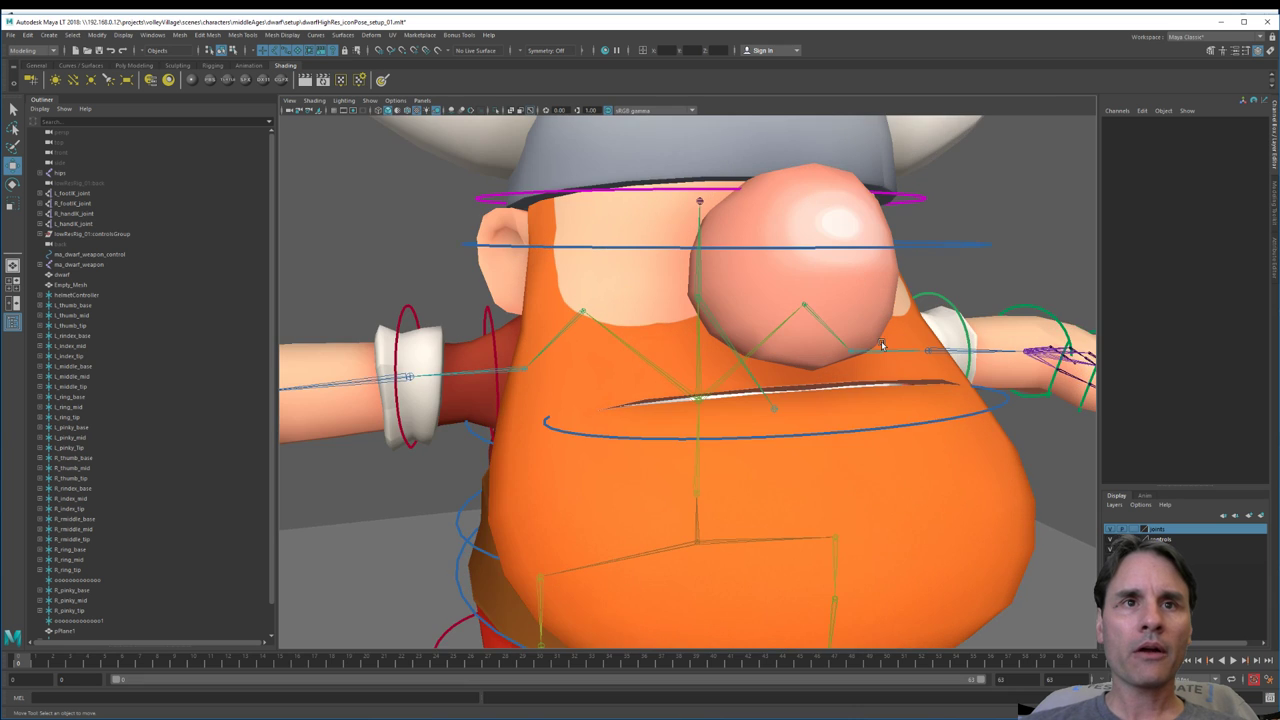
pyautogui.scroll(3, 775, 393)
pyautogui.moveTo(771, 396)
pyautogui.keyDown('alt'); pyautogui.mouseDown()
pyautogui.moveTo(854, 394)
pyautogui.moveTo(791, 386)
pyautogui.mouseUp(); pyautogui.keyUp('alt')
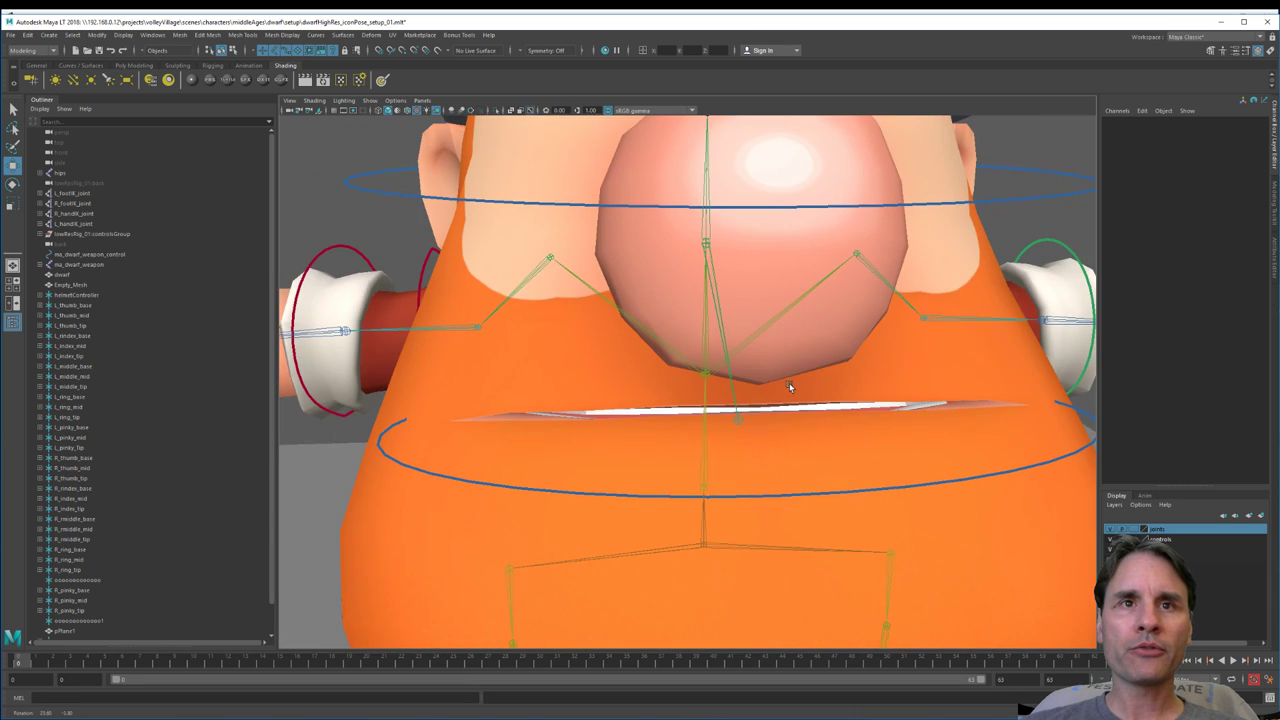
pyautogui.keyDown('alt'); pyautogui.moveTo(791, 386); pyautogui.dragTo(708, 377, button='middle'); pyautogui.keyUp('alt')
pyautogui.keyDown('alt'); pyautogui.moveTo(707, 377); pyautogui.dragTo(722, 374); pyautogui.keyUp('alt')
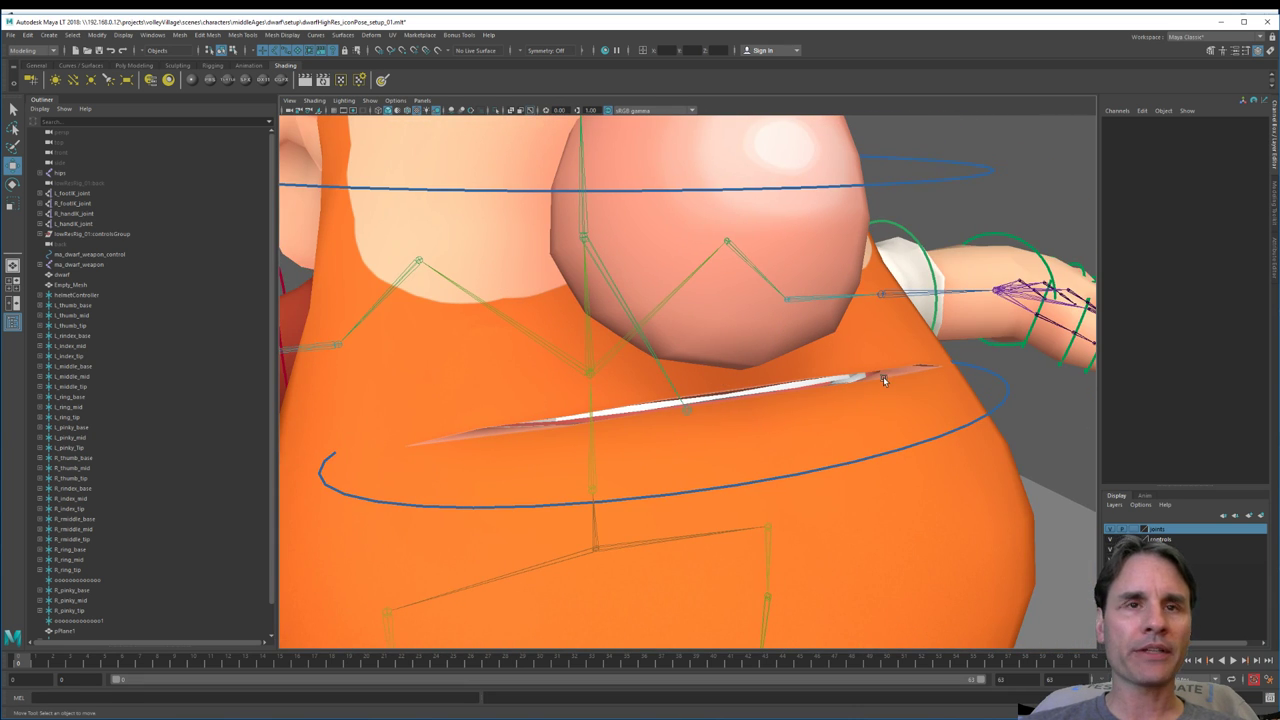
pyautogui.keyDown('alt'); pyautogui.moveTo(883, 380); pyautogui.dragTo(791, 405); pyautogui.keyUp('alt')
pyautogui.click(624, 437)
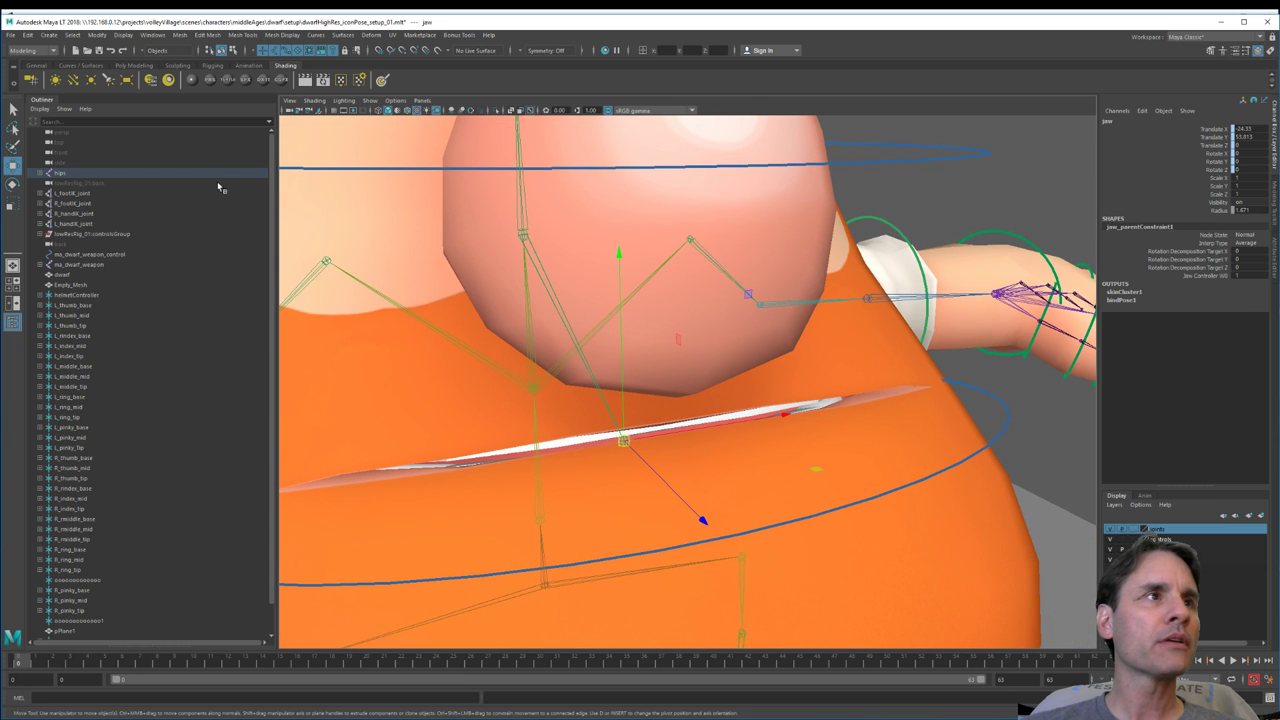
pyautogui.click(33, 50)
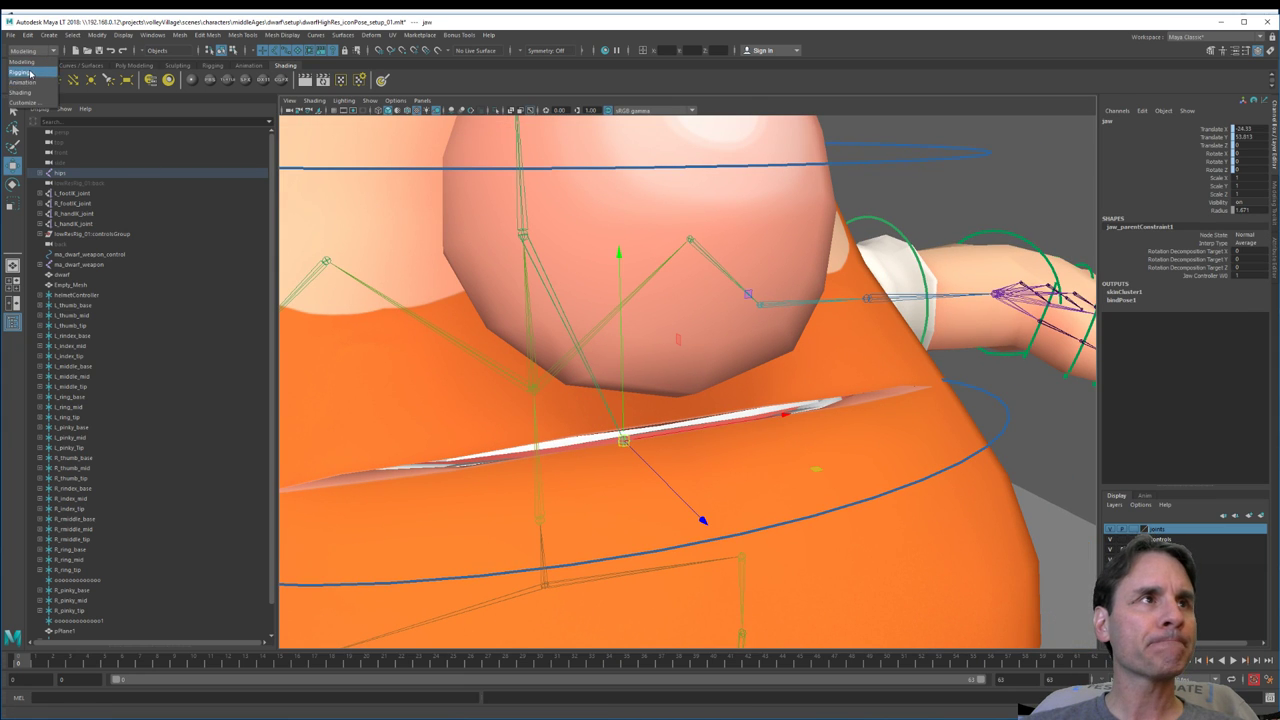
pyautogui.click(30, 71)
pyautogui.click(187, 37)
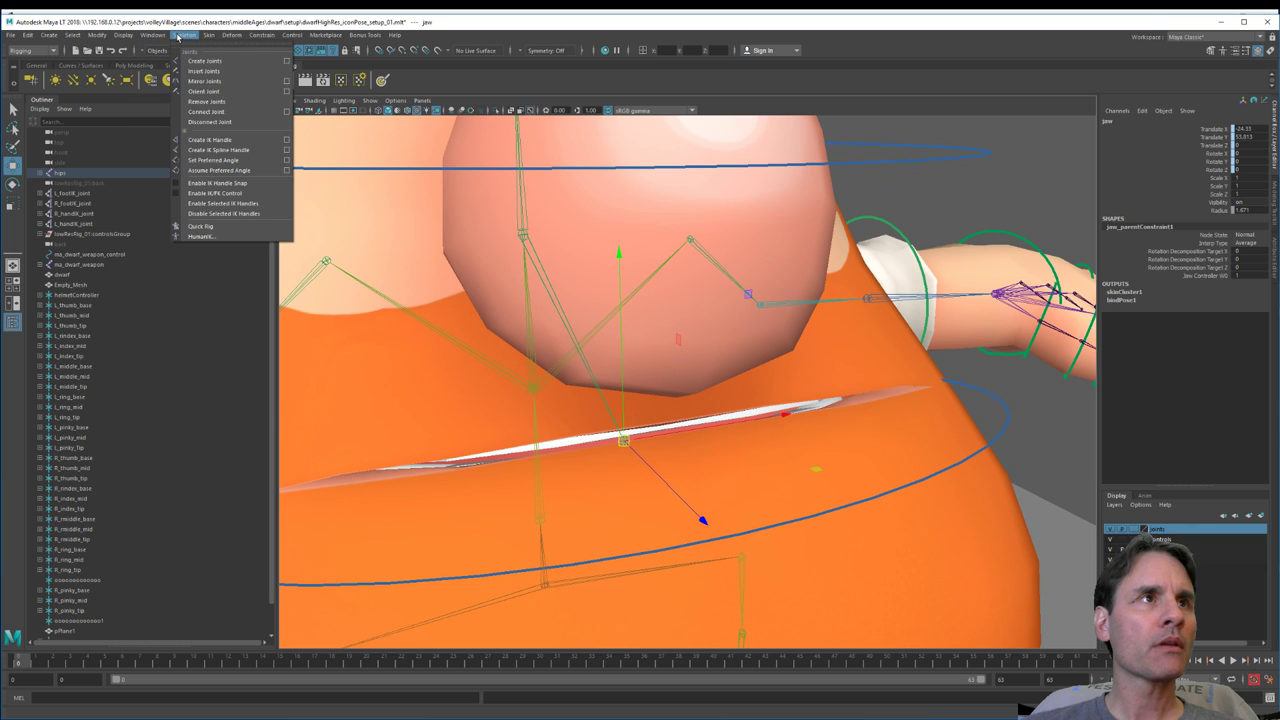
pyautogui.click(209, 65)
pyautogui.keyDown('alt'); pyautogui.moveTo(837, 334); pyautogui.dragTo(757, 371); pyautogui.keyUp('alt')
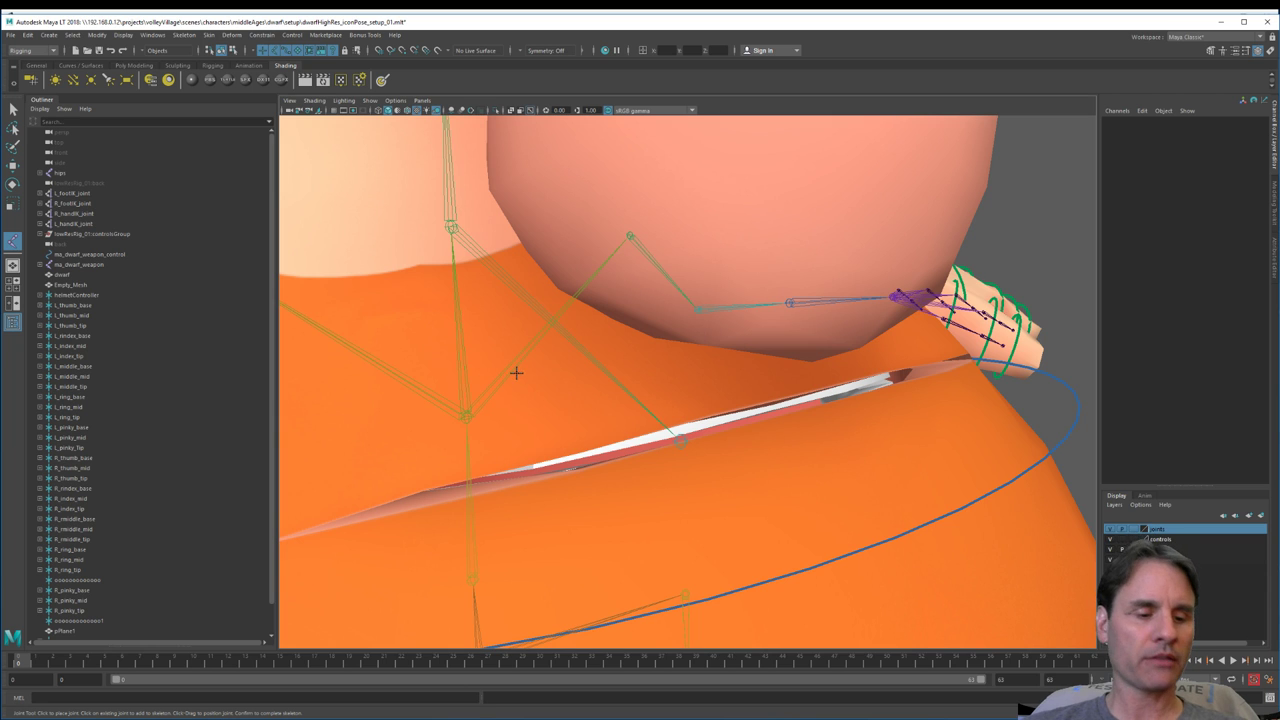
pyautogui.press('q')
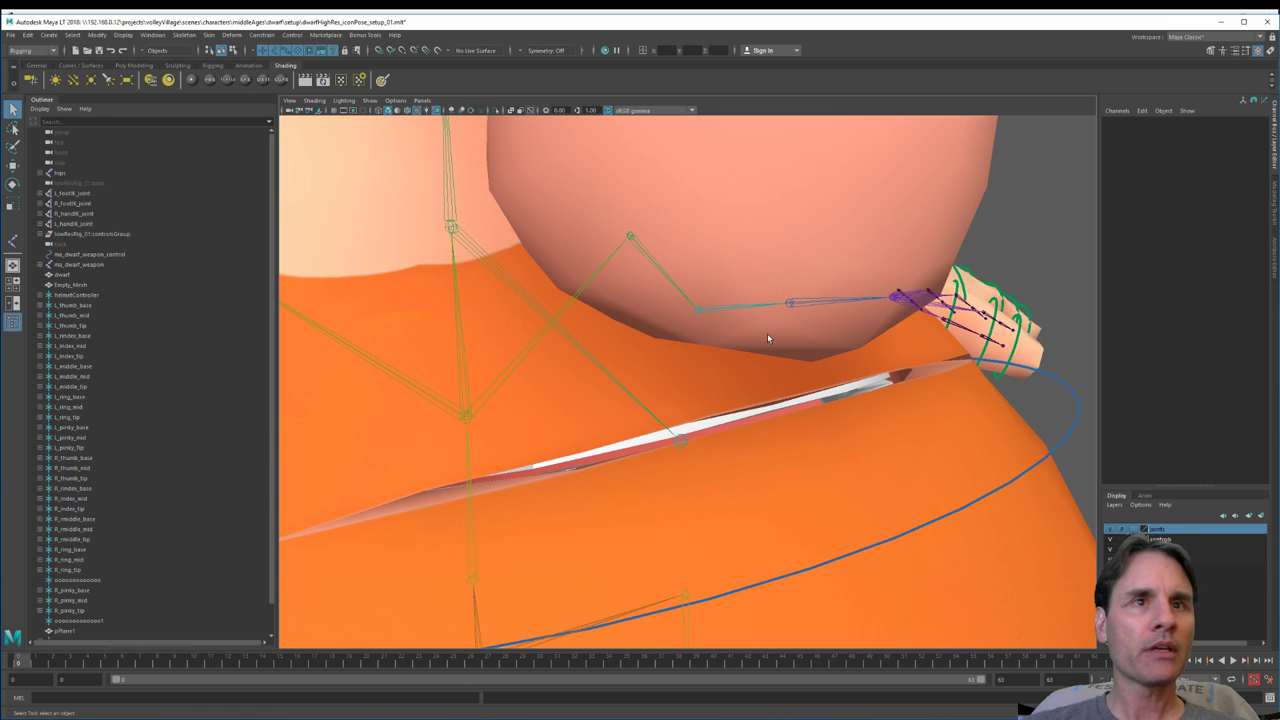
# Step: Activate the Create Joints tool and select the jaw joint under the head as the parent
pyautogui.click(678, 446)
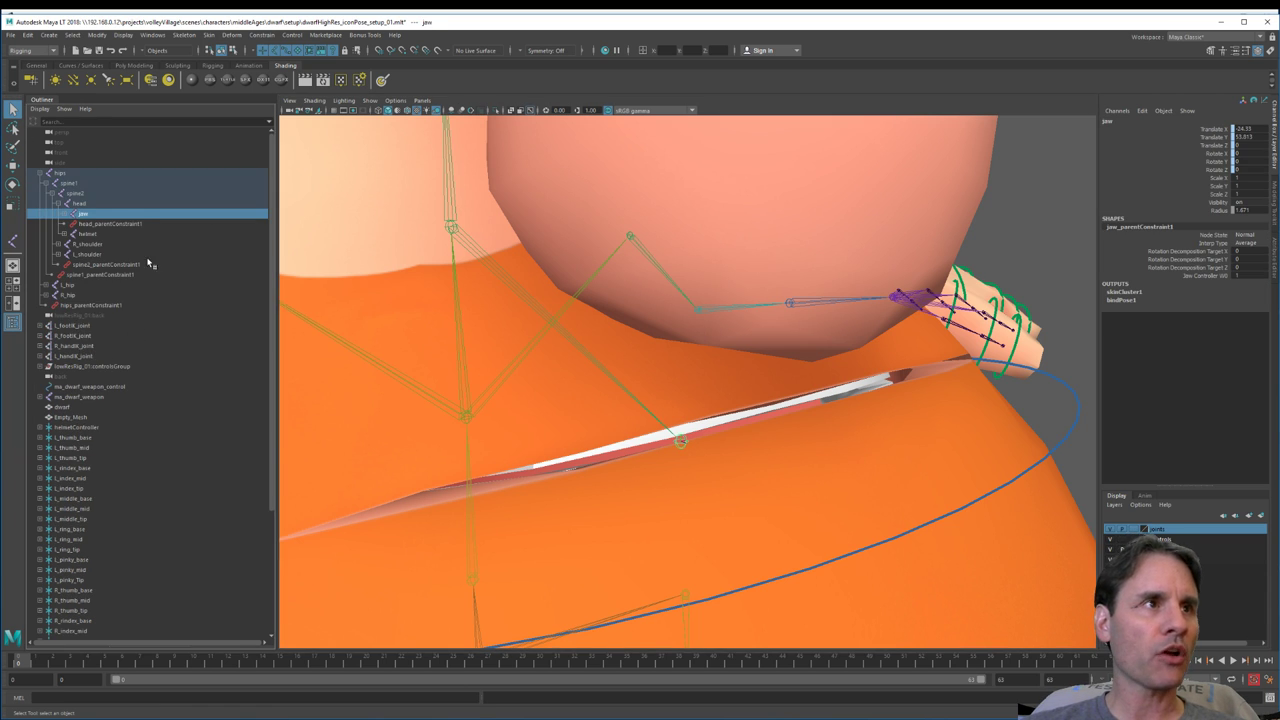
pyautogui.click(124, 184)
pyautogui.click(102, 213)
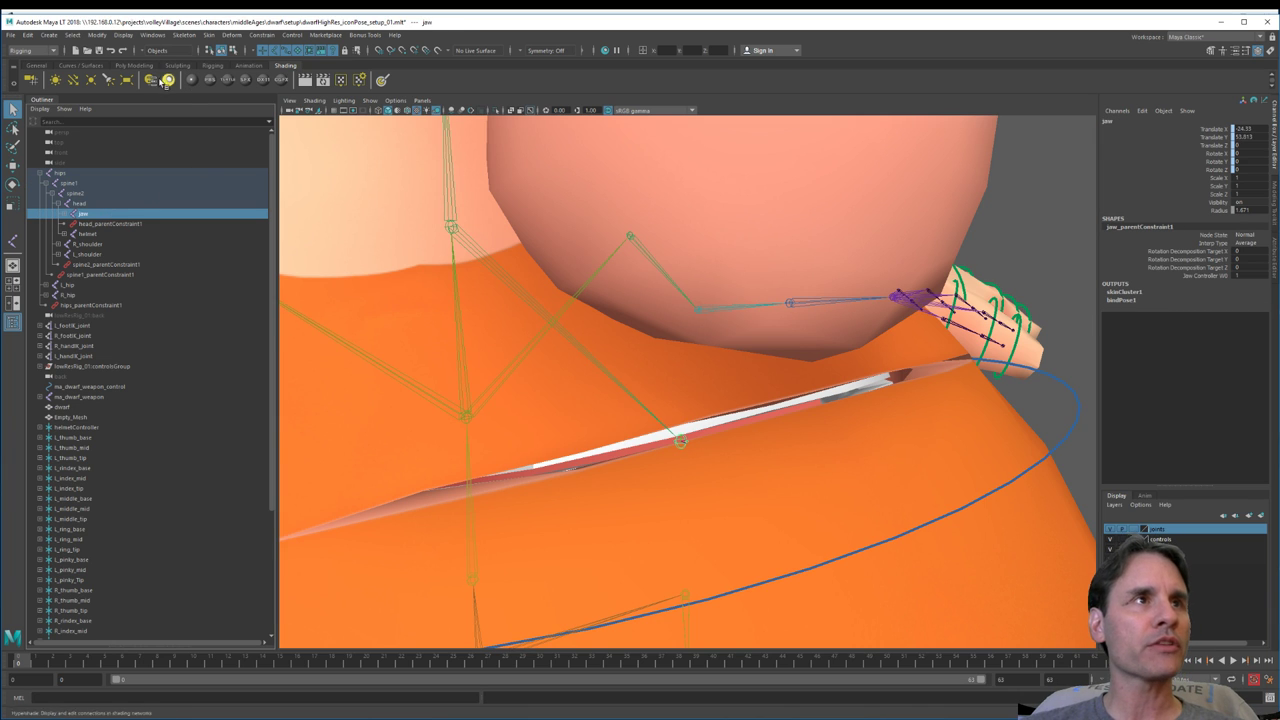
pyautogui.click(123, 36)
pyautogui.moveTo(186, 36)
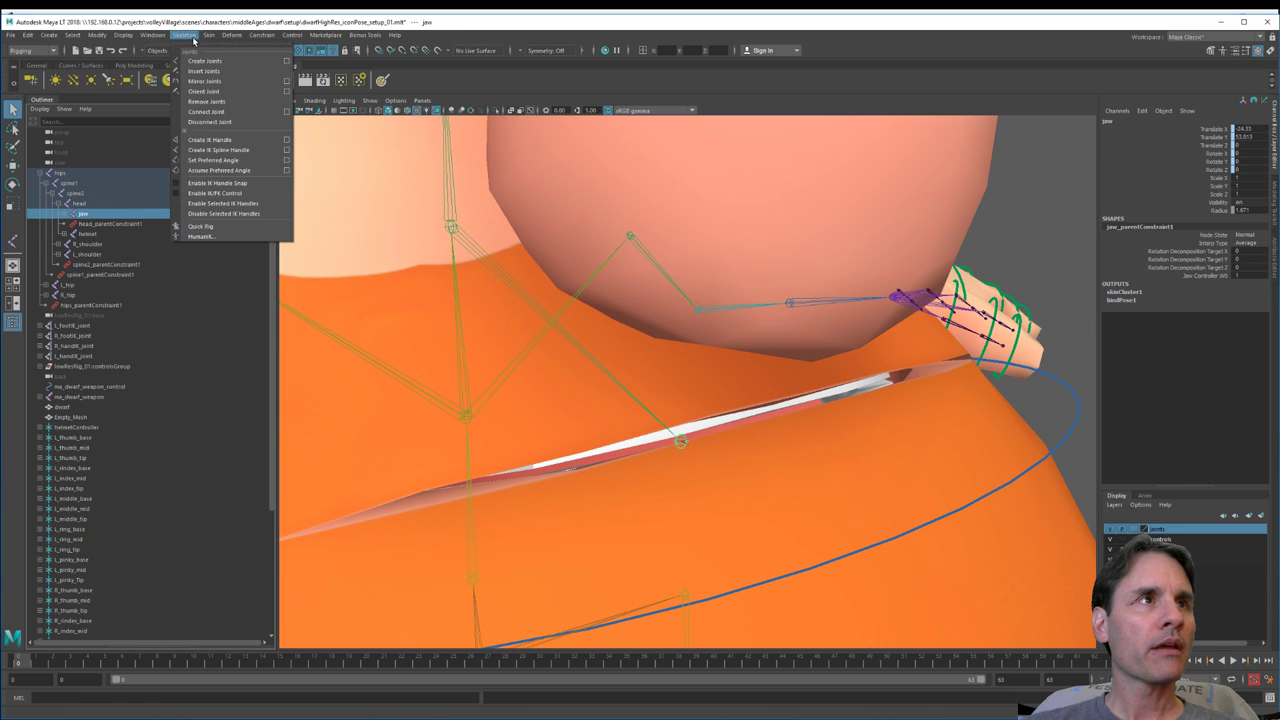
pyautogui.click(196, 60)
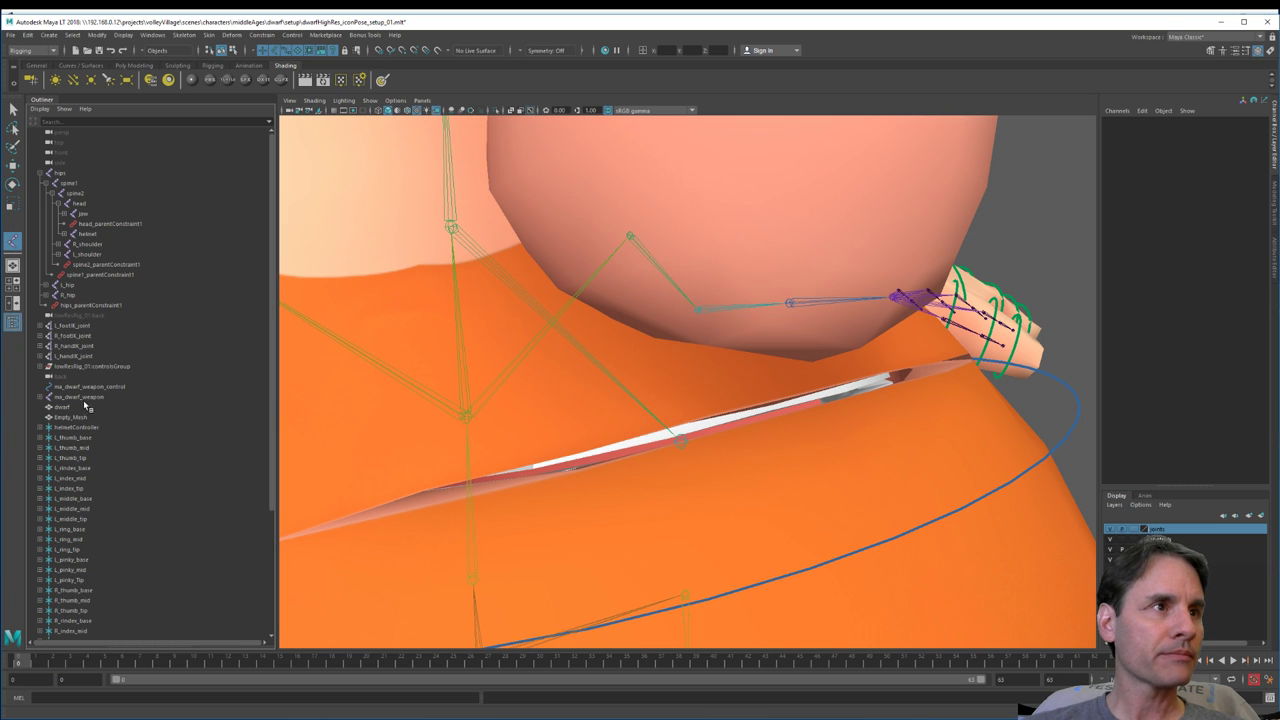
pyautogui.click(96, 215)
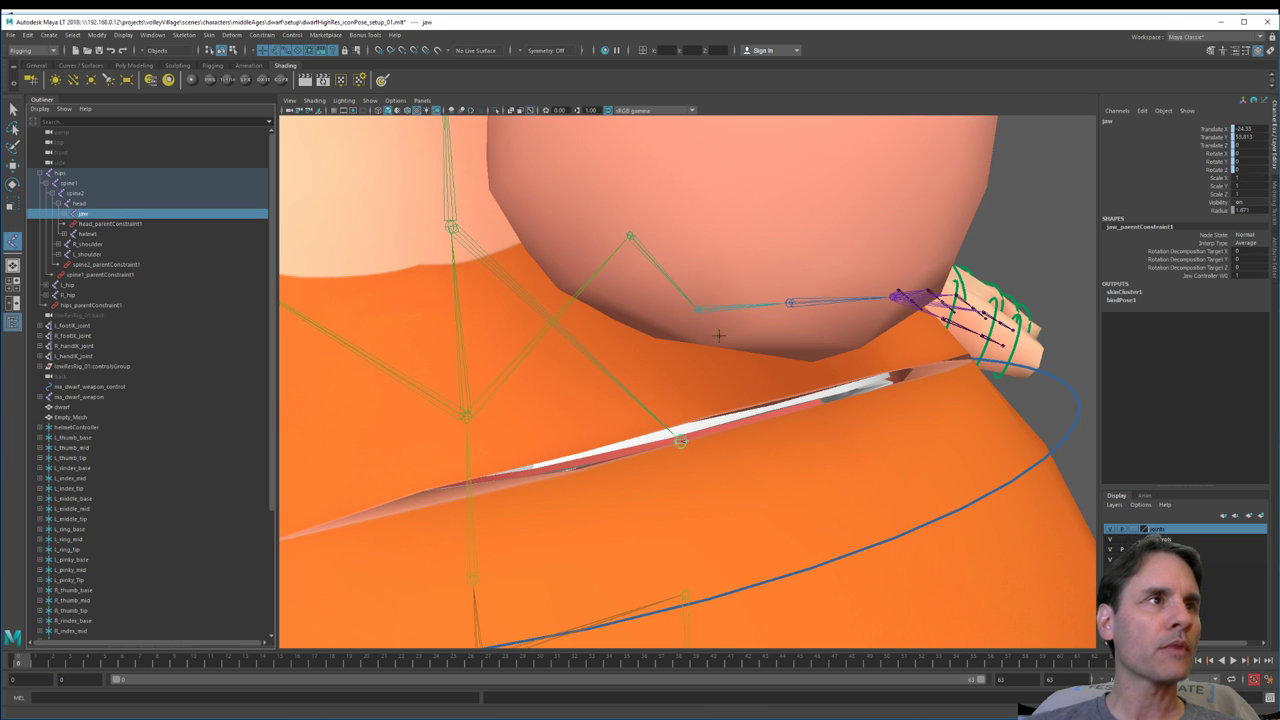
# Step: In the front view, place a child joint of the jaw at the corner of the dwarf's mouth, about 44.7 in X and 5.0 in Y
pyautogui.keyDown('alt'); pyautogui.moveTo(791, 416); pyautogui.dragTo(803, 445); pyautogui.keyUp('alt')
pyautogui.press('space')
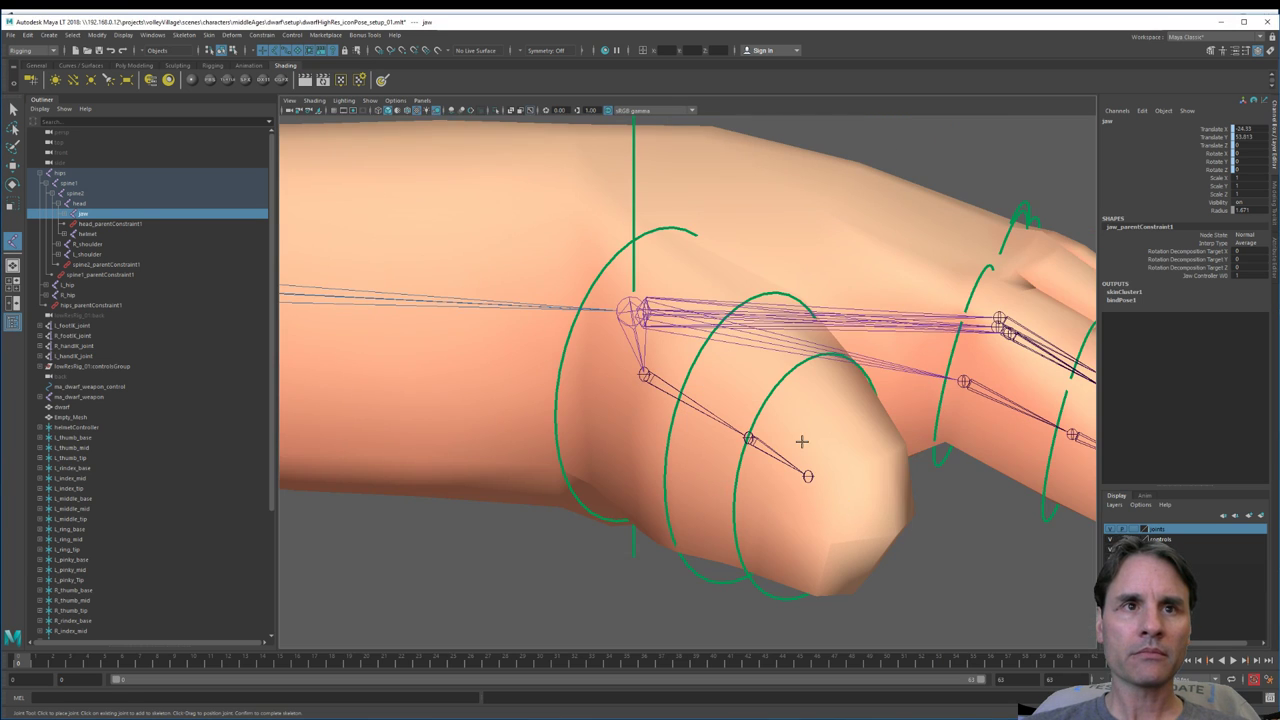
pyautogui.press('f')
pyautogui.scroll(-7, 681, 402)
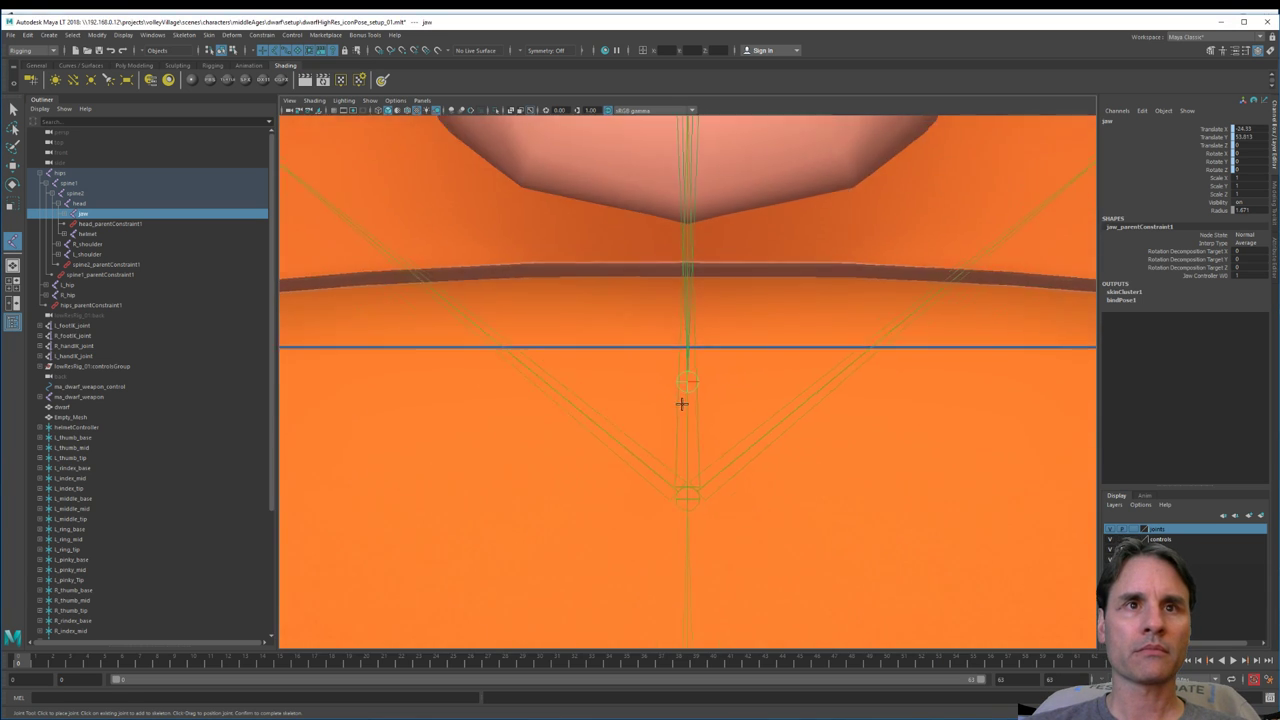
pyautogui.moveTo(794, 397)
pyautogui.keyDown('alt'); pyautogui.mouseDown(button='middle')
pyautogui.moveTo(620, 399)
pyautogui.moveTo(788, 397)
pyautogui.moveTo(782, 415)
pyautogui.mouseUp(button='middle'); pyautogui.keyUp('alt')
pyautogui.scroll(4, 650, 391)
pyautogui.scroll(-3, 688, 395)
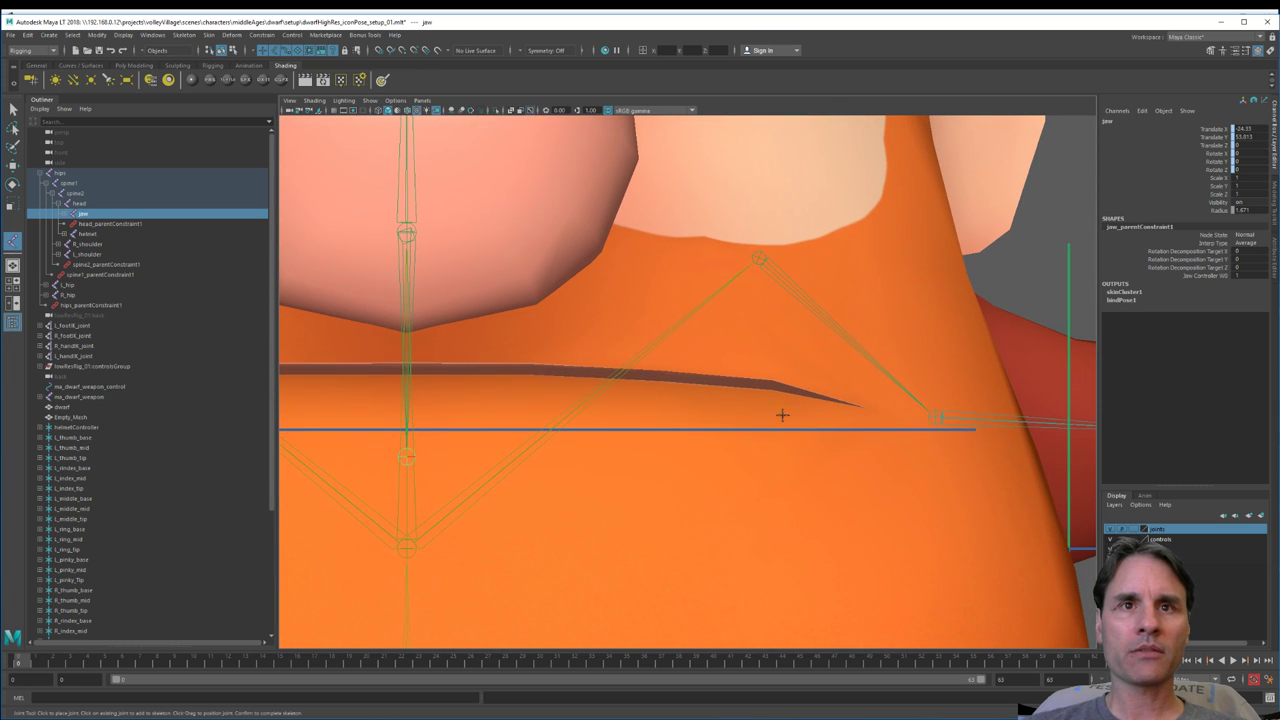
pyautogui.click(864, 404)
# Step: In the perspective view, move the new joint forward to about 9.8 in Translate Z so it sits at the mouth corner
pyautogui.press('space')
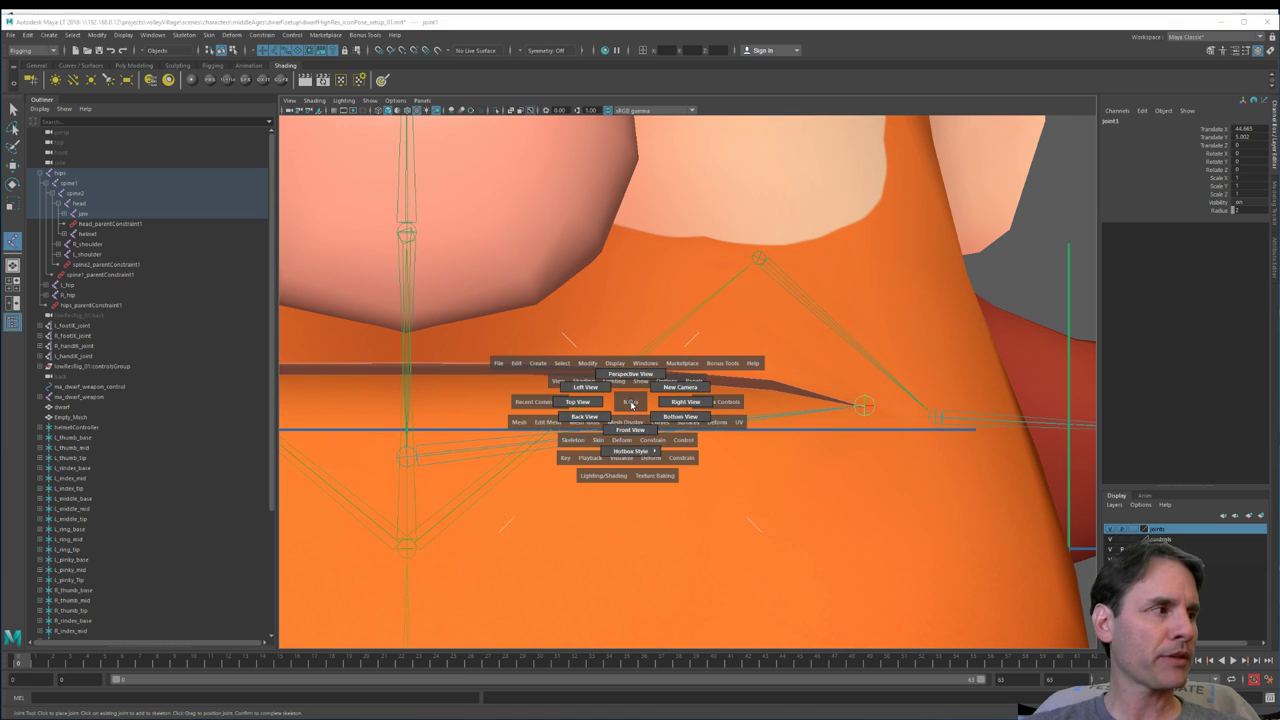
pyautogui.moveTo(630, 402); pyautogui.dragTo(630, 375)
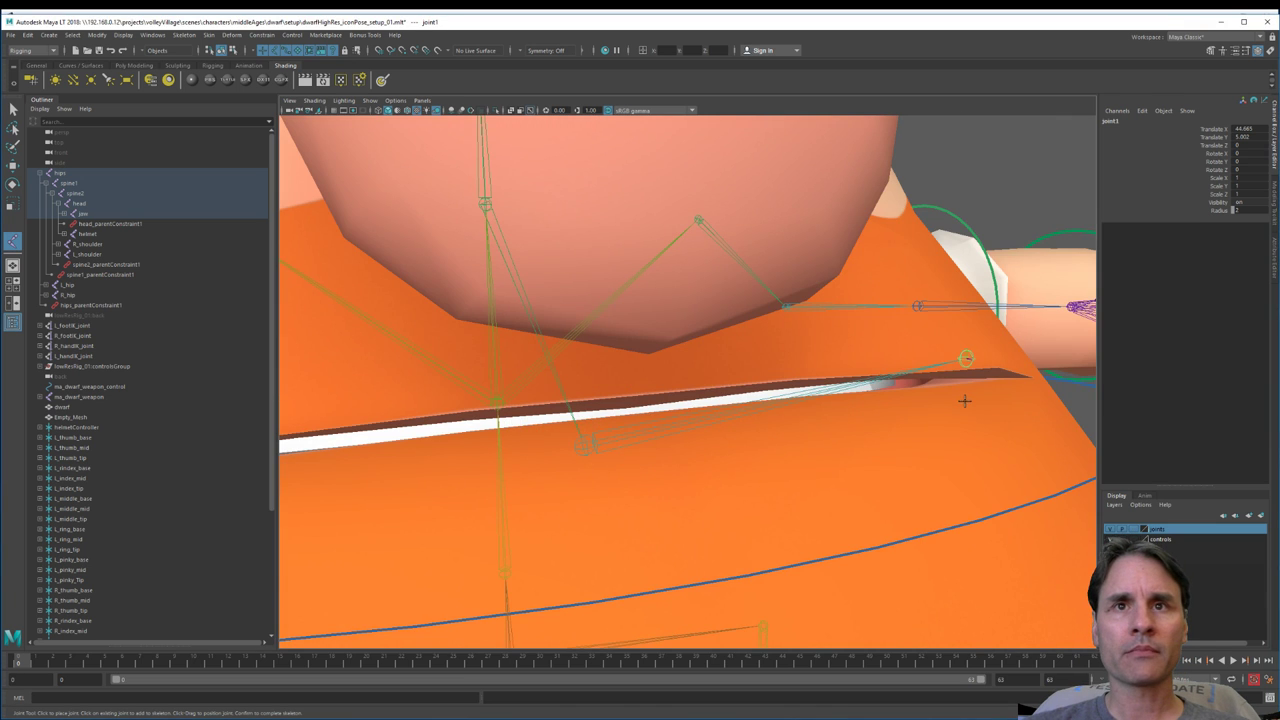
pyautogui.keyDown('alt'); pyautogui.moveTo(948, 414); pyautogui.dragTo(640, 432); pyautogui.keyUp('alt')
pyautogui.press('w')
pyautogui.click(639, 437)
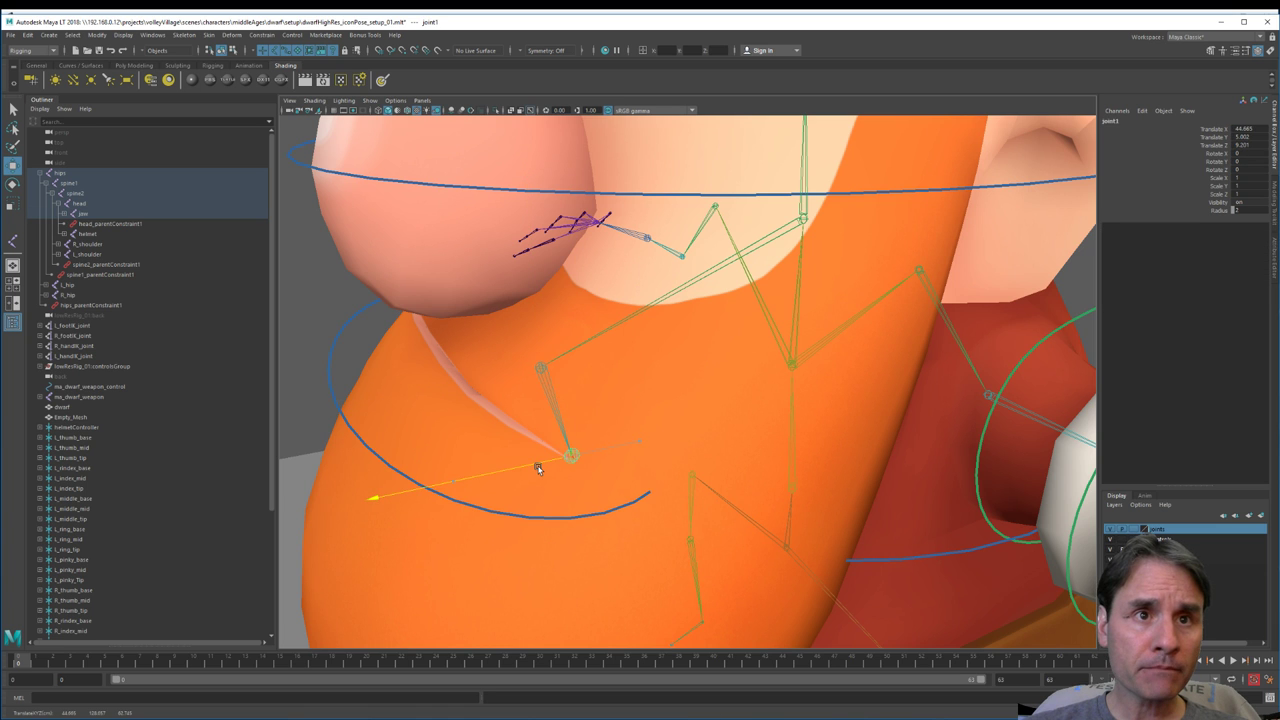
pyautogui.press('f')
pyautogui.moveTo(629, 471)
pyautogui.keyDown('alt'); pyautogui.mouseDown()
pyautogui.moveTo(691, 457)
pyautogui.moveTo(631, 460)
pyautogui.mouseUp(); pyautogui.keyUp('alt')
pyautogui.keyDown('alt'); pyautogui.moveTo(634, 459); pyautogui.dragTo(814, 426, button='middle'); pyautogui.keyUp('alt')
pyautogui.keyDown('alt'); pyautogui.moveTo(814, 426); pyautogui.dragTo(735, 395, button='right'); pyautogui.keyUp('alt')
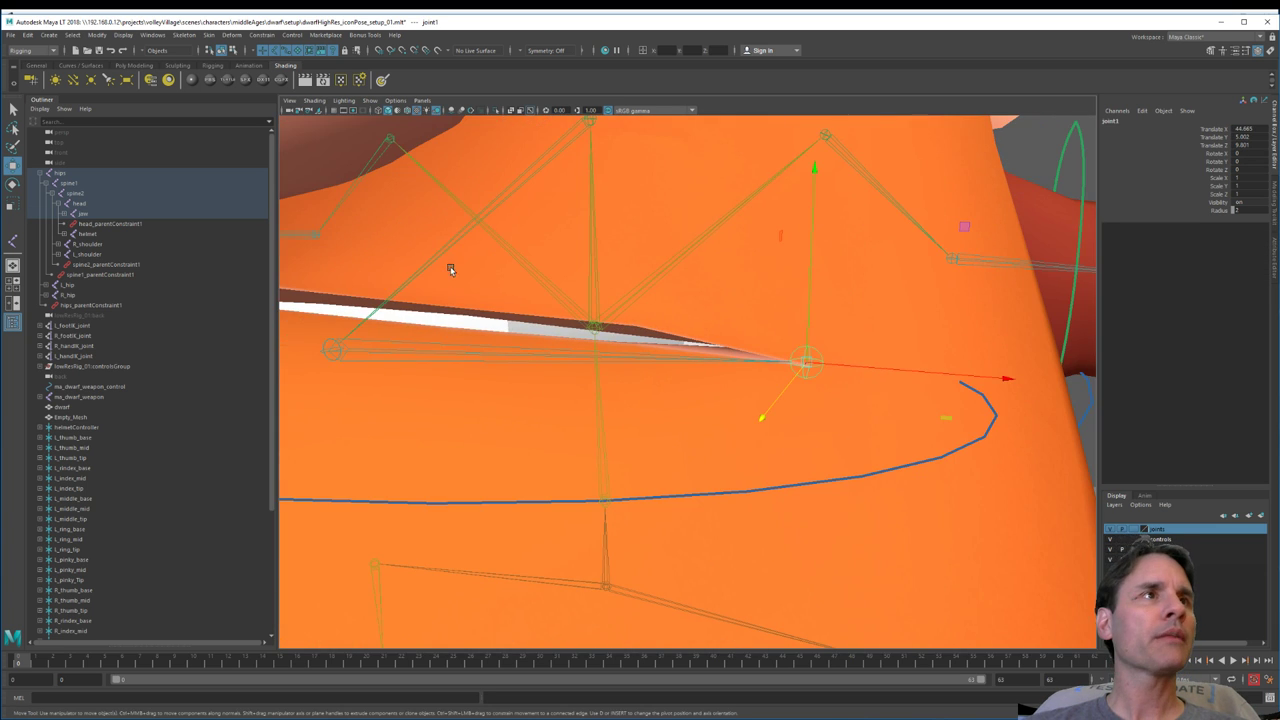
# Step: Turn on Wireframe on Shaded in the perspective view to show the dwarf mesh's edges around the mouth corner
pyautogui.click(343, 100)
pyautogui.moveTo(314, 100)
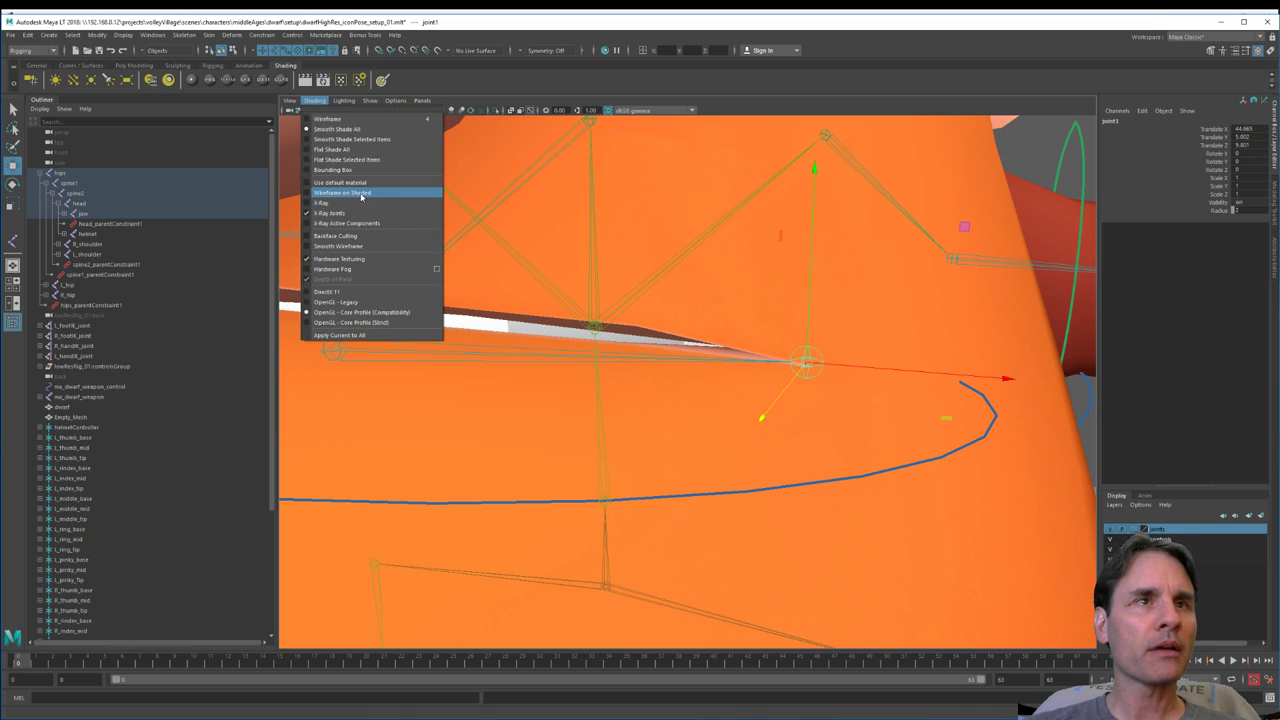
pyautogui.click(361, 193)
pyautogui.moveTo(865, 431)
pyautogui.keyDown('alt'); pyautogui.mouseDown()
pyautogui.moveTo(757, 403)
pyautogui.moveTo(808, 395)
pyautogui.moveTo(830, 429)
pyautogui.moveTo(843, 426)
pyautogui.mouseUp(); pyautogui.keyUp('alt')
pyautogui.keyDown('alt'); pyautogui.moveTo(843, 426); pyautogui.dragTo(785, 424, button='right'); pyautogui.keyUp('alt')
pyautogui.moveTo(785, 424)
pyautogui.keyDown('alt'); pyautogui.mouseDown()
pyautogui.moveTo(737, 423)
pyautogui.moveTo(775, 434)
pyautogui.mouseUp(); pyautogui.keyUp('alt')
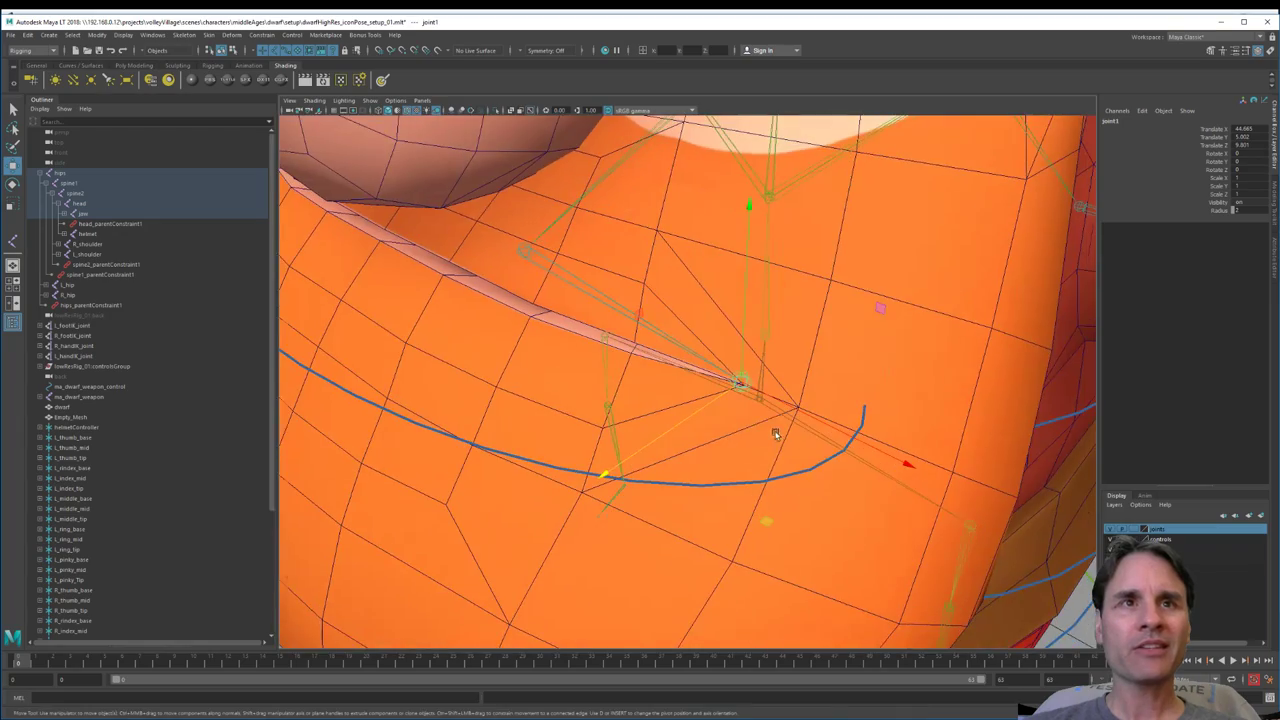
# Step: Move the new joint onto the mouth-corner vertex, to about 44.7 in X, 4.7 in Y and 9.8 in Z
pyautogui.keyDown('alt'); pyautogui.moveTo(810, 356); pyautogui.dragTo(846, 439); pyautogui.keyUp('alt')
pyautogui.keyDown('alt'); pyautogui.moveTo(745, 425); pyautogui.dragTo(817, 424); pyautogui.keyUp('alt')
pyautogui.keyDown('alt'); pyautogui.moveTo(760, 378); pyautogui.dragTo(810, 458); pyautogui.keyUp('alt')
pyautogui.keyDown('alt'); pyautogui.moveTo(811, 458); pyautogui.dragTo(724, 430, button='right'); pyautogui.keyUp('alt')
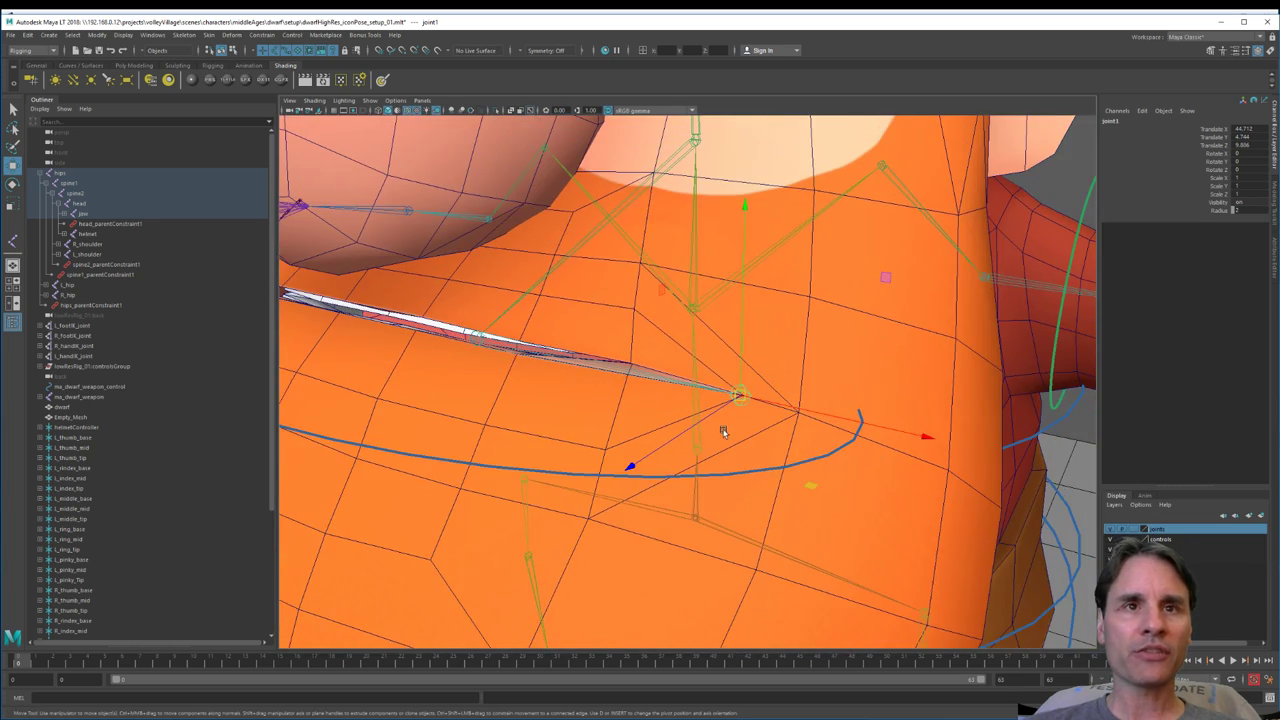
# Step: Examine the joint's placement against the mouth-corner vertex and surrounding edges from several angles
pyautogui.keyDown('alt'); pyautogui.moveTo(724, 430); pyautogui.dragTo(763, 448, button='middle'); pyautogui.keyUp('alt')
pyautogui.keyDown('alt'); pyautogui.moveTo(763, 448); pyautogui.dragTo(791, 454, button='right'); pyautogui.keyUp('alt')
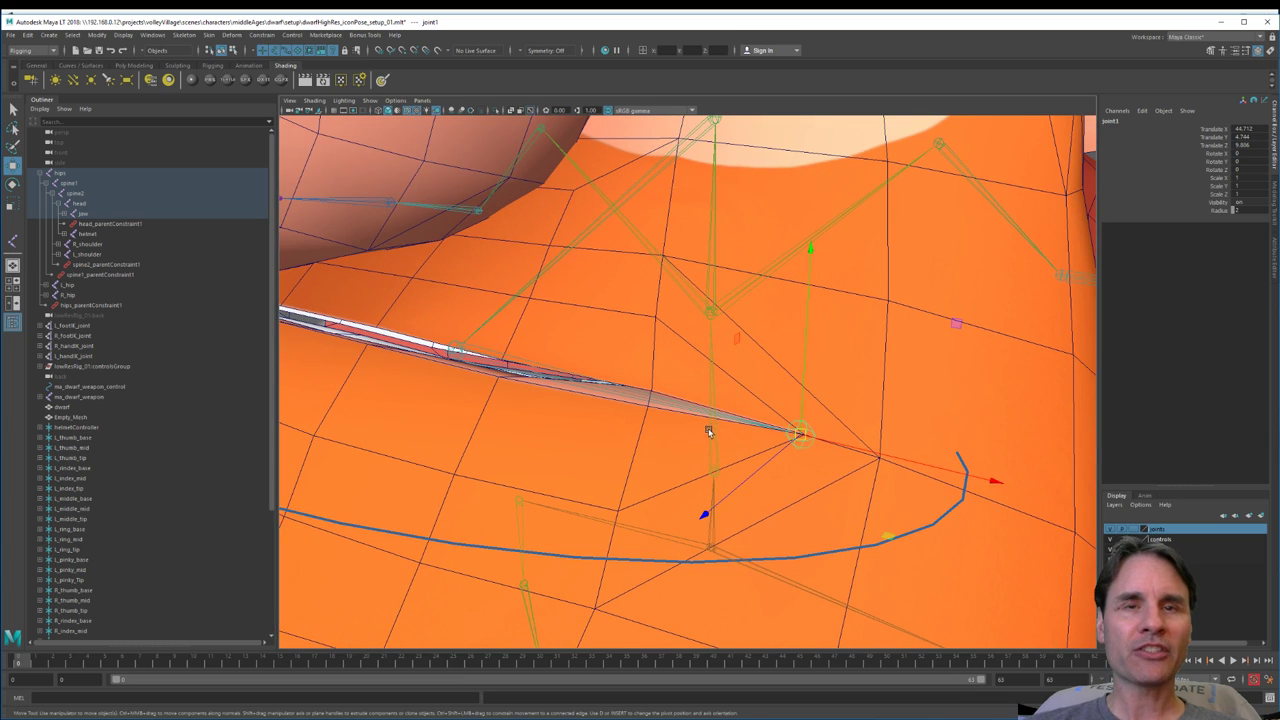
pyautogui.keyDown('alt'); pyautogui.moveTo(709, 432); pyautogui.dragTo(690, 426, button='right'); pyautogui.keyUp('alt')
pyautogui.keyDown('alt'); pyautogui.moveTo(708, 426); pyautogui.dragTo(700, 429); pyautogui.keyUp('alt')
pyautogui.keyDown('alt'); pyautogui.moveTo(700, 429); pyautogui.dragTo(727, 430, button='right'); pyautogui.keyUp('alt')
pyautogui.keyDown('alt'); pyautogui.moveTo(747, 435); pyautogui.dragTo(745, 441); pyautogui.keyUp('alt')
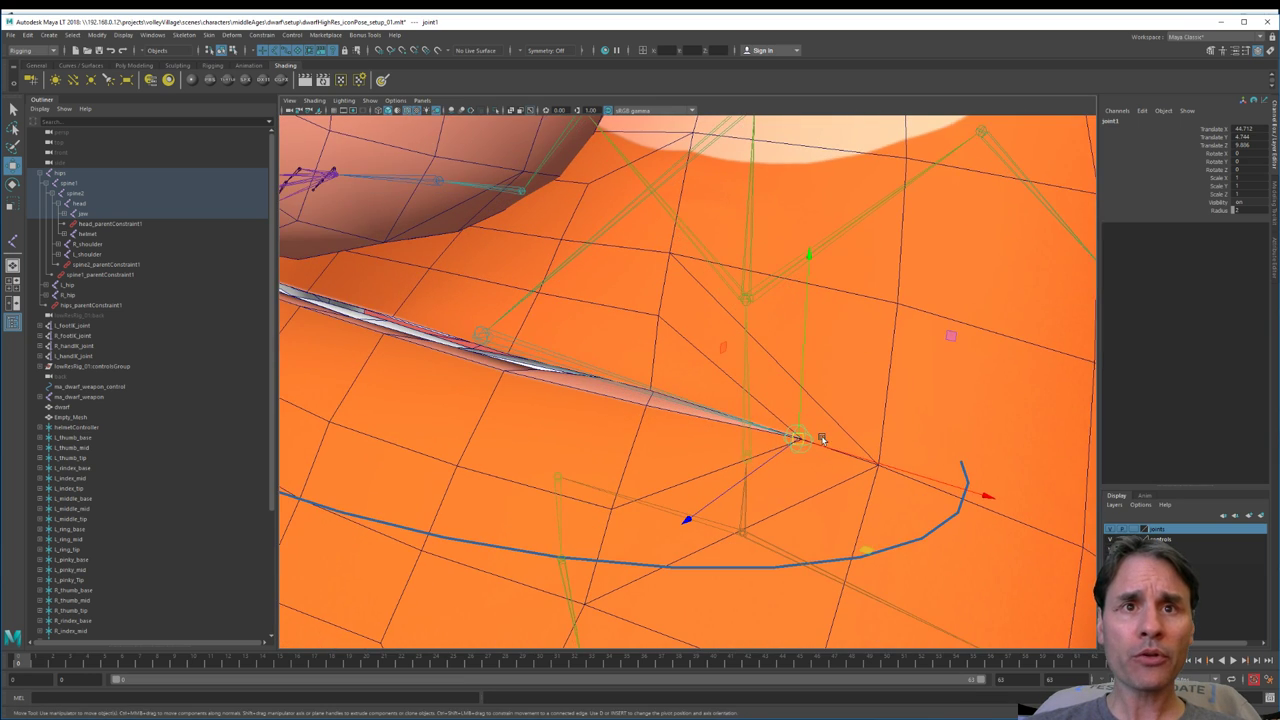
pyautogui.keyDown('alt'); pyautogui.moveTo(822, 440); pyautogui.dragTo(666, 419); pyautogui.keyUp('alt')
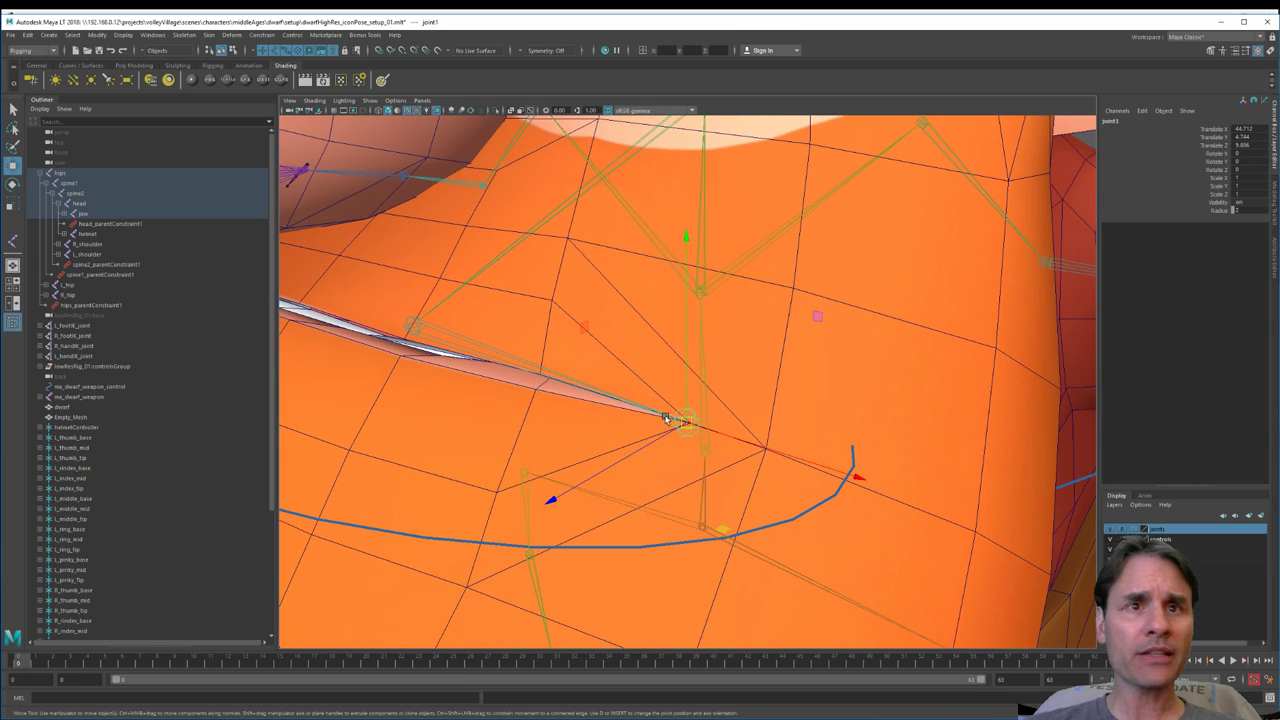
pyautogui.click(767, 300)
pyautogui.click(687, 418)
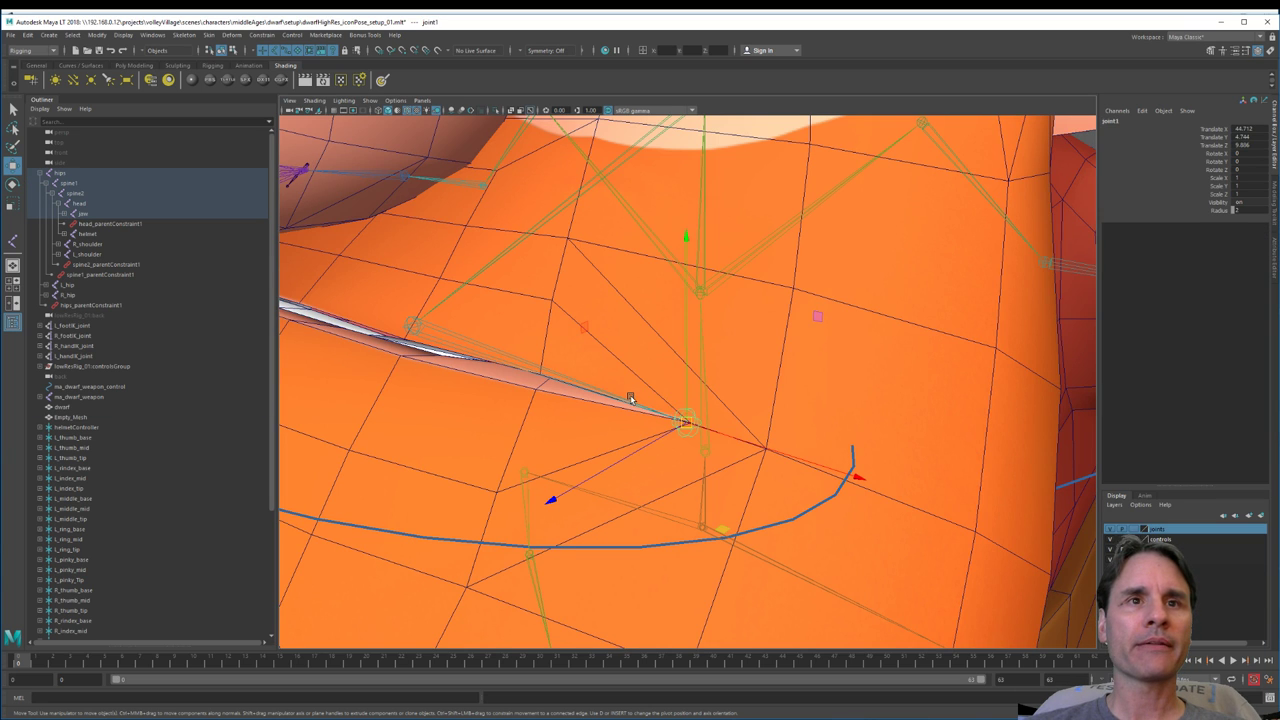
# Step: Mirror the mouth-corner joint across to the opposite side of the dwarf's mouth
pyautogui.keyDown('alt'); pyautogui.moveTo(587, 352); pyautogui.dragTo(733, 316); pyautogui.keyUp('alt')
pyautogui.scroll(-1, 733, 316)
pyautogui.keyDown('alt'); pyautogui.moveTo(640, 289); pyautogui.dragTo(690, 293); pyautogui.keyUp('alt')
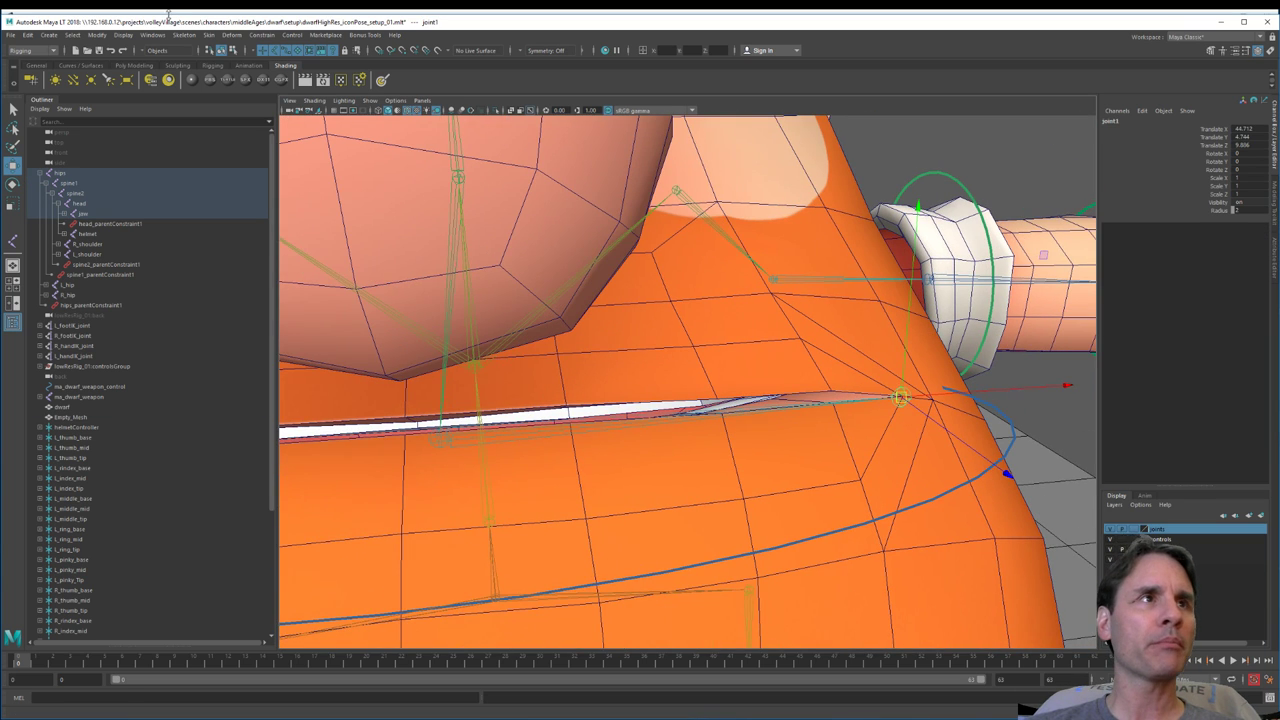
pyautogui.click(209, 36)
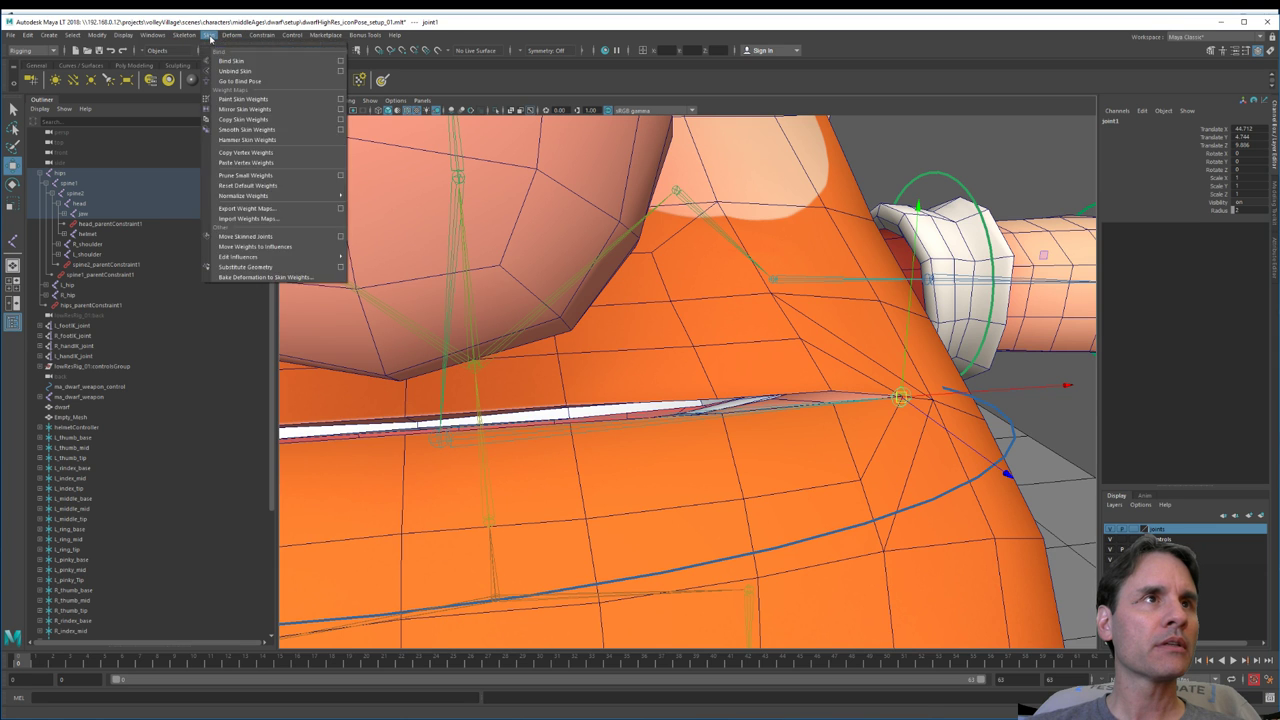
pyautogui.moveTo(183, 36)
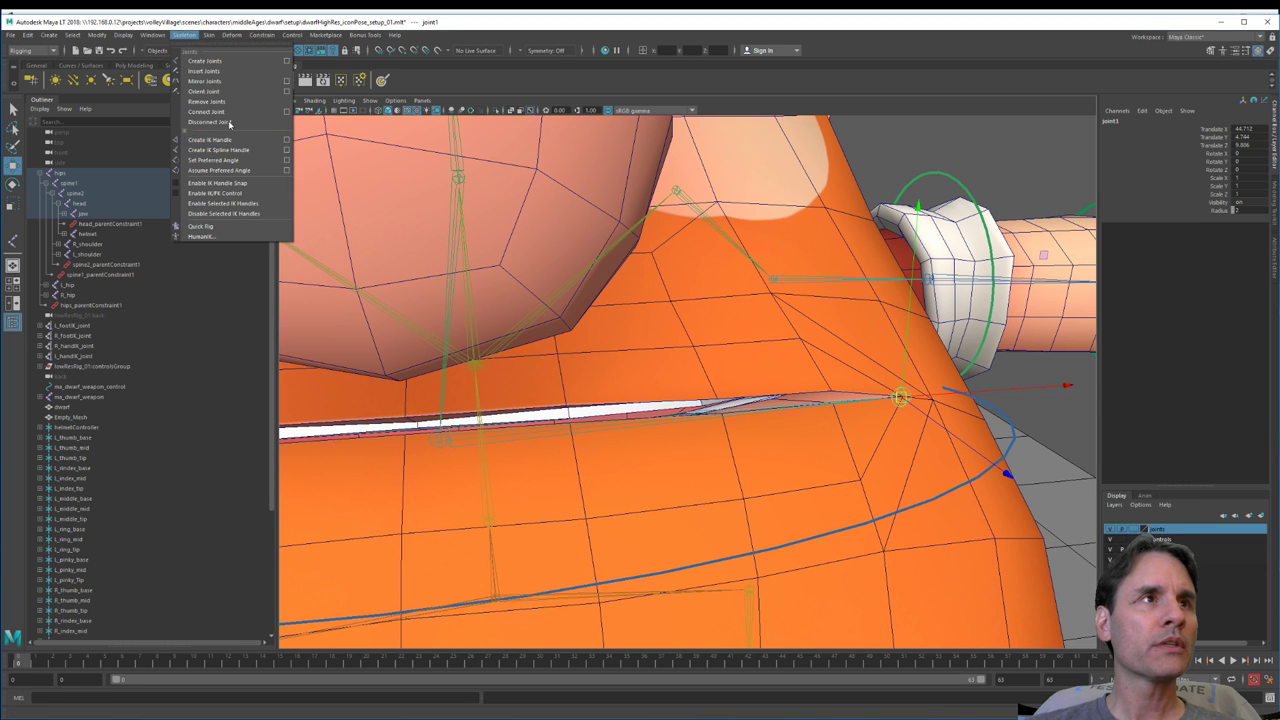
pyautogui.click(205, 81)
pyautogui.keyDown('alt'); pyautogui.moveTo(655, 300); pyautogui.dragTo(820, 280, button='middle'); pyautogui.keyUp('alt')
pyautogui.keyDown('alt'); pyautogui.moveTo(626, 338); pyautogui.dragTo(590, 352, button='middle'); pyautogui.keyUp('alt')
pyautogui.keyDown('alt'); pyautogui.moveTo(908, 381); pyautogui.dragTo(933, 378); pyautogui.keyUp('alt')
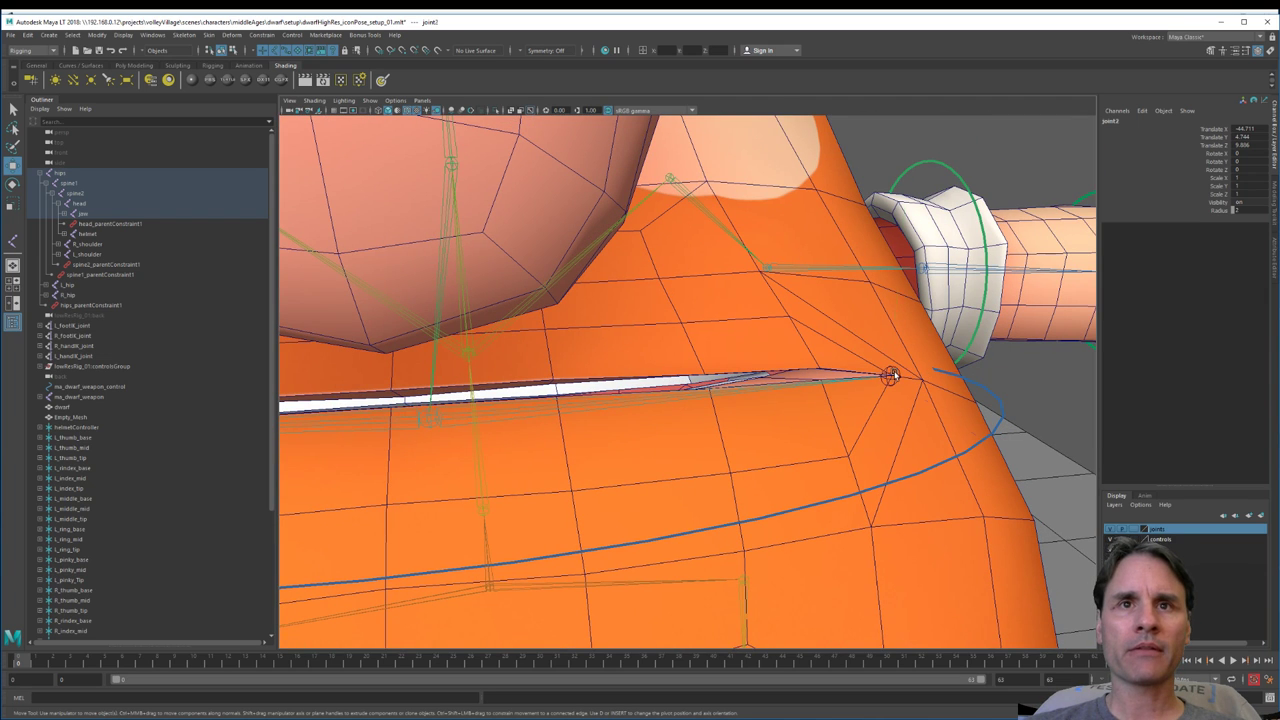
# Step: Rename the original mouth-corner joint under the jaw to mouth_L
pyautogui.press('g')
pyautogui.doubleClick(93, 234)
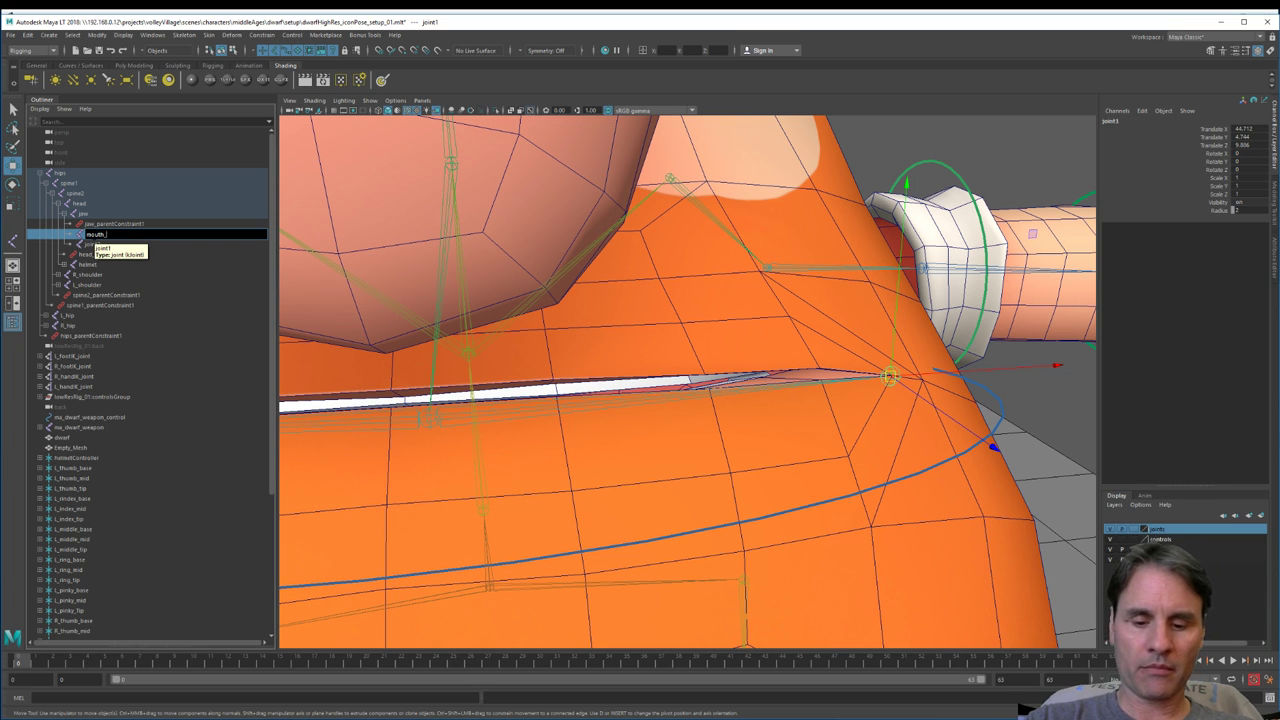
pyautogui.press('Return')
# Step: Select the mirrored joint at the other mouth corner and rename it mouth_R
pyautogui.keyDown('alt'); pyautogui.moveTo(534, 372); pyautogui.dragTo(896, 398, button='middle'); pyautogui.keyUp('alt')
pyautogui.keyDown('alt'); pyautogui.moveTo(460, 506); pyautogui.dragTo(514, 449); pyautogui.keyUp('alt')
pyautogui.click(519, 451)
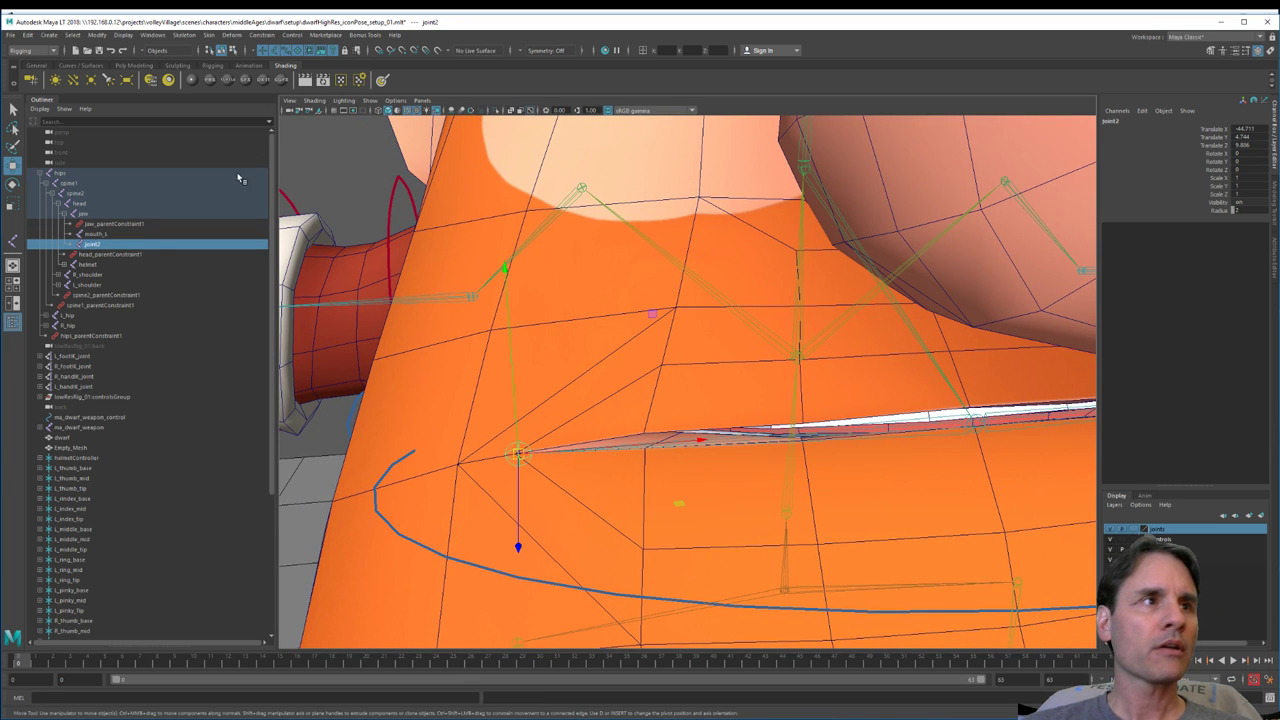
pyautogui.doubleClick(95, 245)
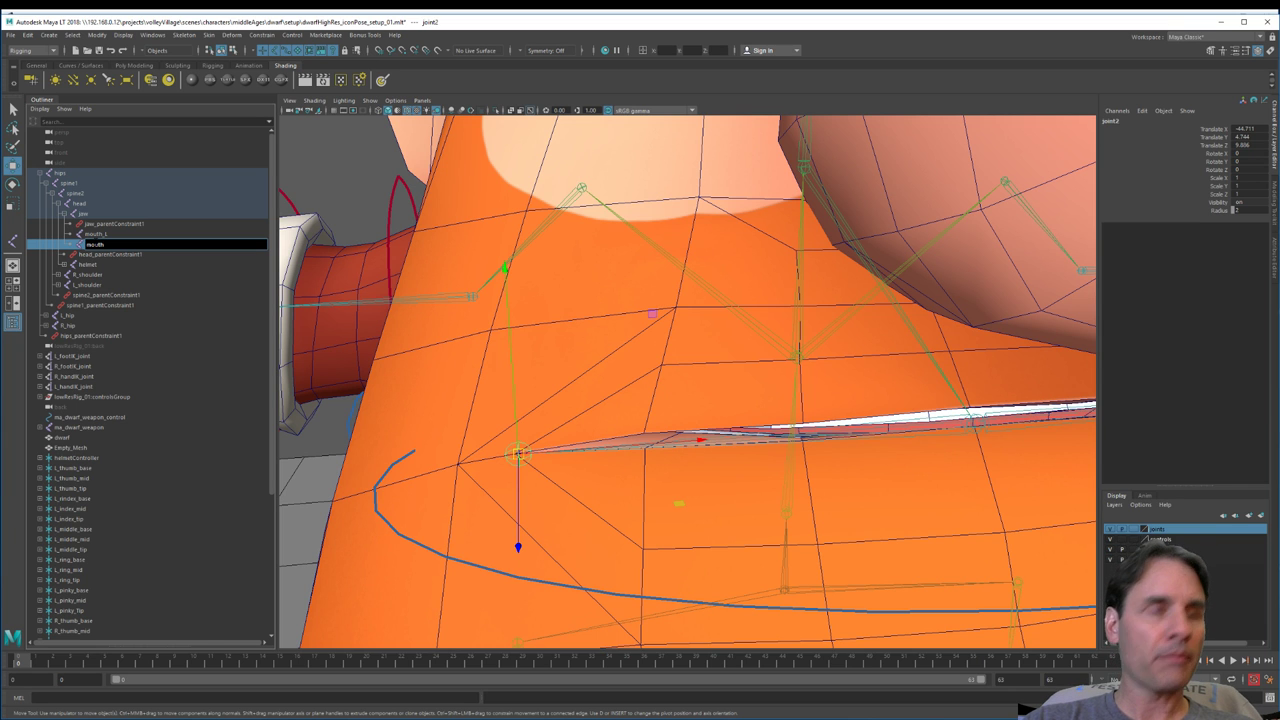
pyautogui.press('Return')
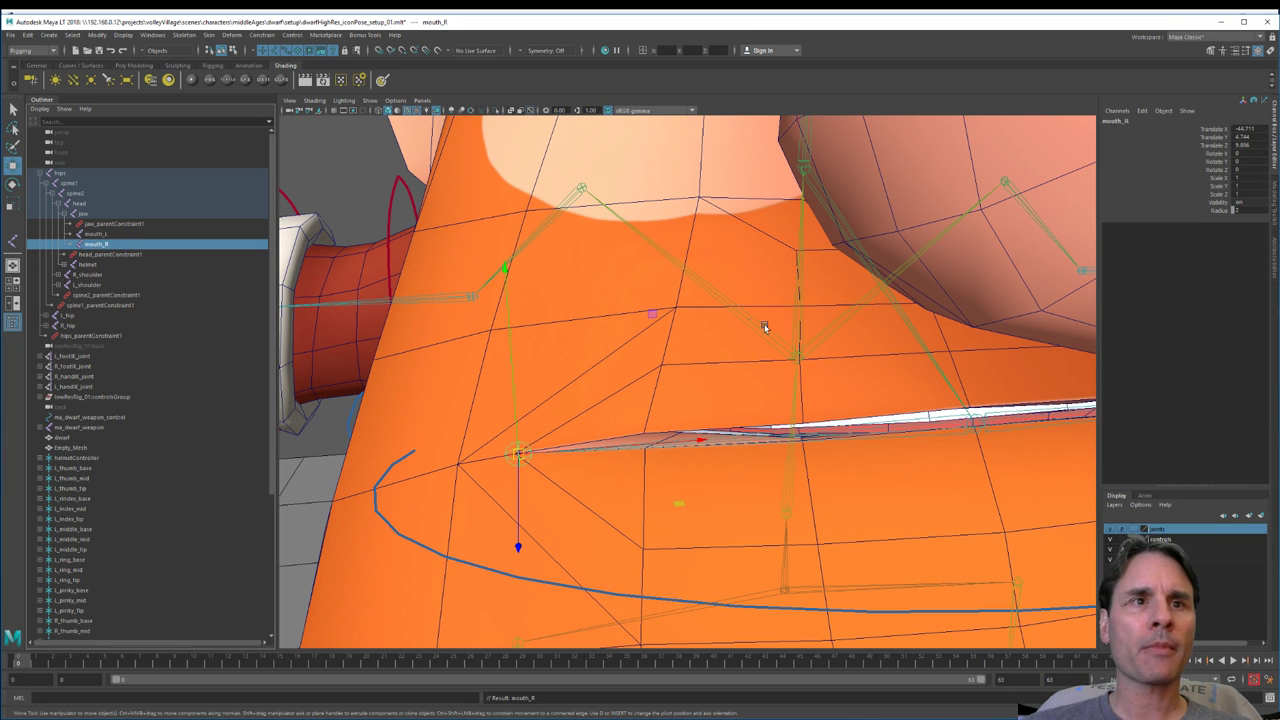
# Step: Inspect both mouth-corner joints and how mouth_L sits relative to the jaw and the lip edges
pyautogui.keyDown('alt'); pyautogui.moveTo(764, 327); pyautogui.dragTo(687, 385); pyautogui.keyUp('alt')
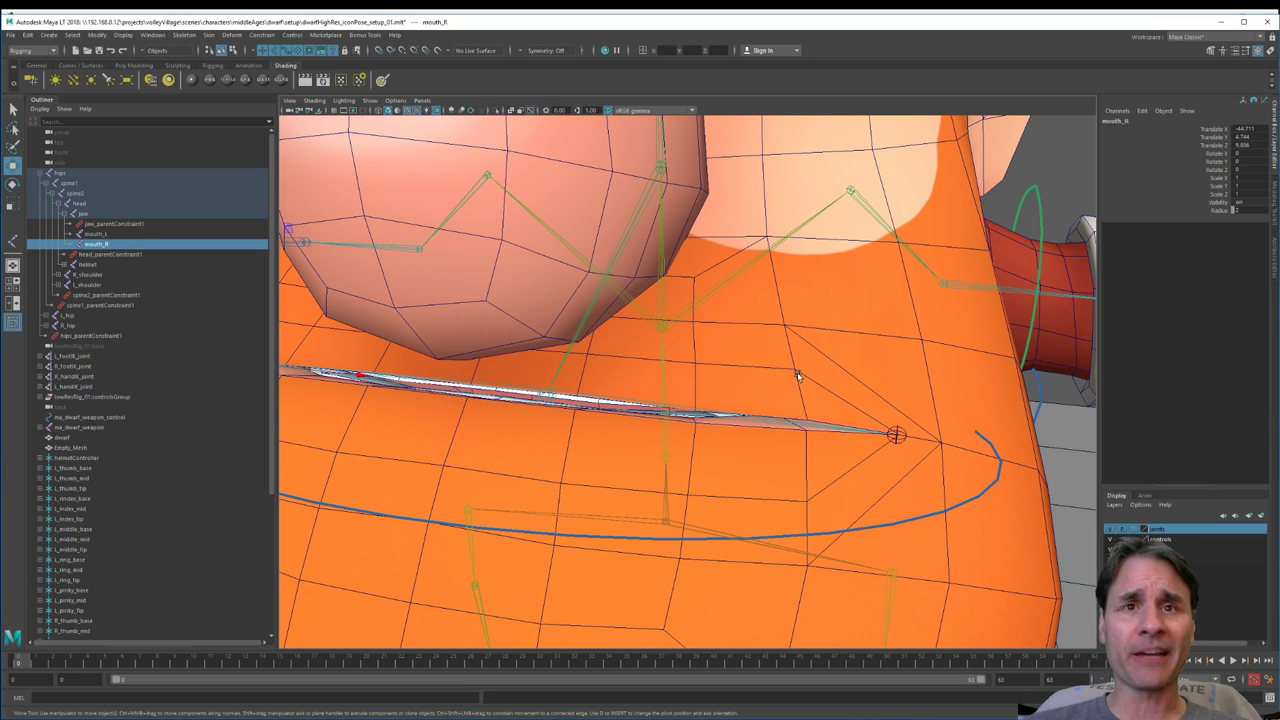
pyautogui.keyDown('alt'); pyautogui.moveTo(798, 380); pyautogui.dragTo(716, 432); pyautogui.keyUp('alt')
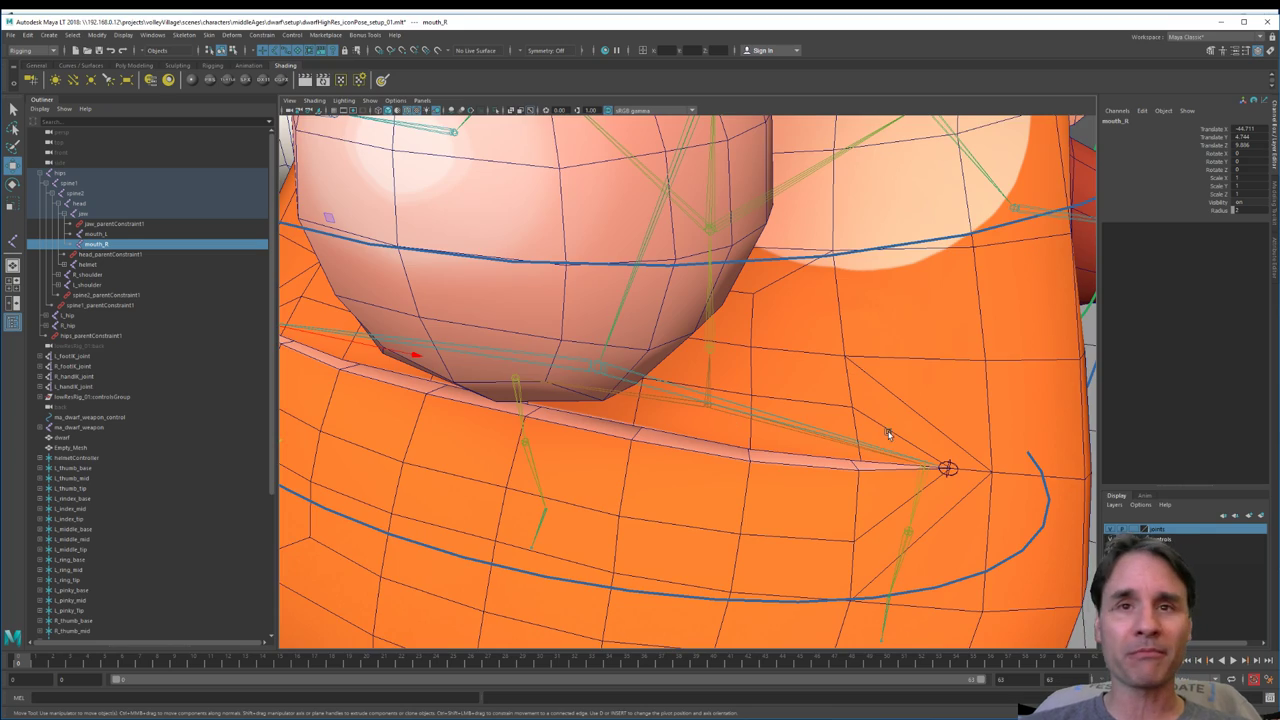
pyautogui.keyDown('alt'); pyautogui.moveTo(888, 433); pyautogui.dragTo(922, 463); pyautogui.keyUp('alt')
pyautogui.scroll(3, 879, 448)
pyautogui.scroll(-3, 954, 463)
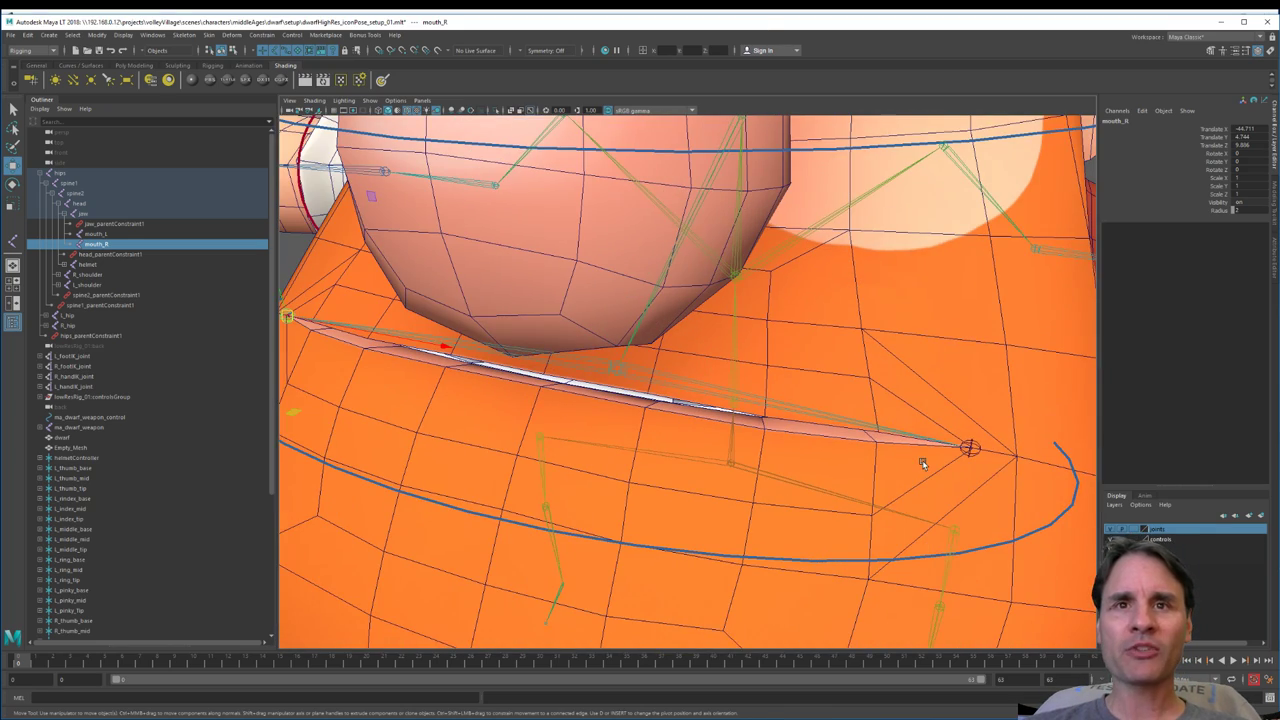
pyautogui.click(977, 449)
pyautogui.scroll(1, 1007, 480)
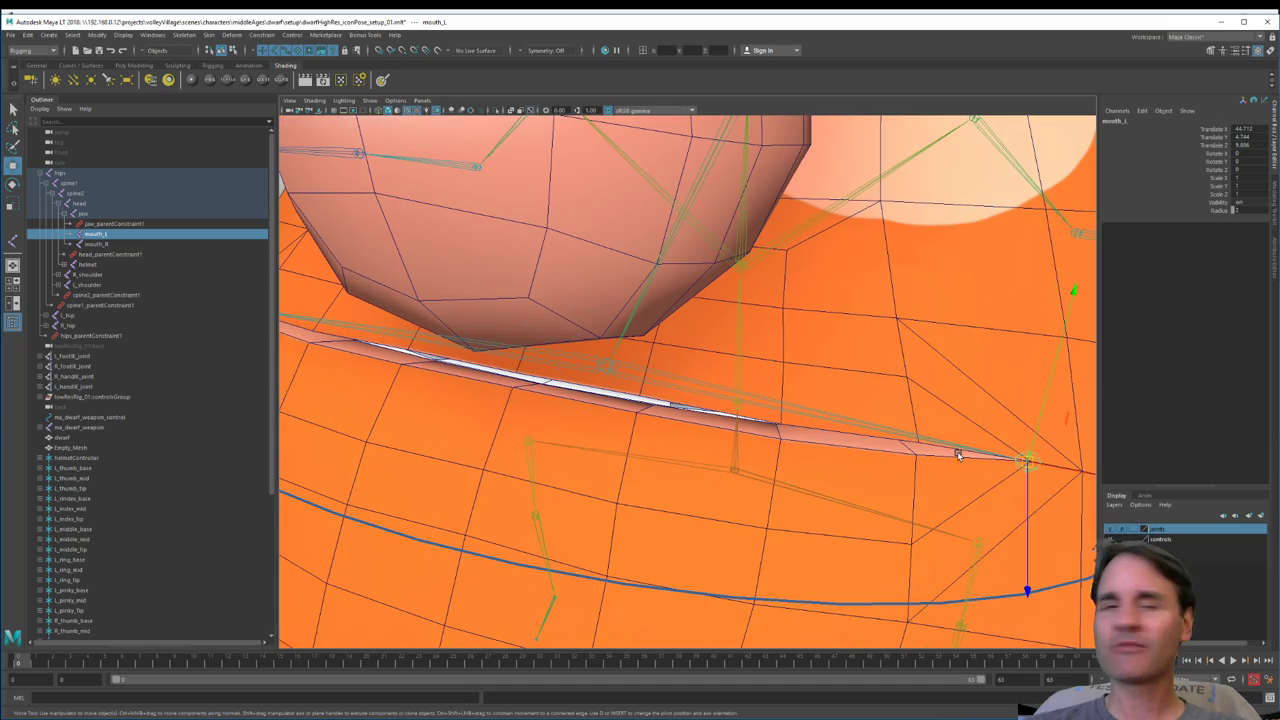
pyautogui.keyDown('alt'); pyautogui.moveTo(957, 455); pyautogui.dragTo(711, 376); pyautogui.keyUp('alt')
pyautogui.scroll(2, 765, 457)
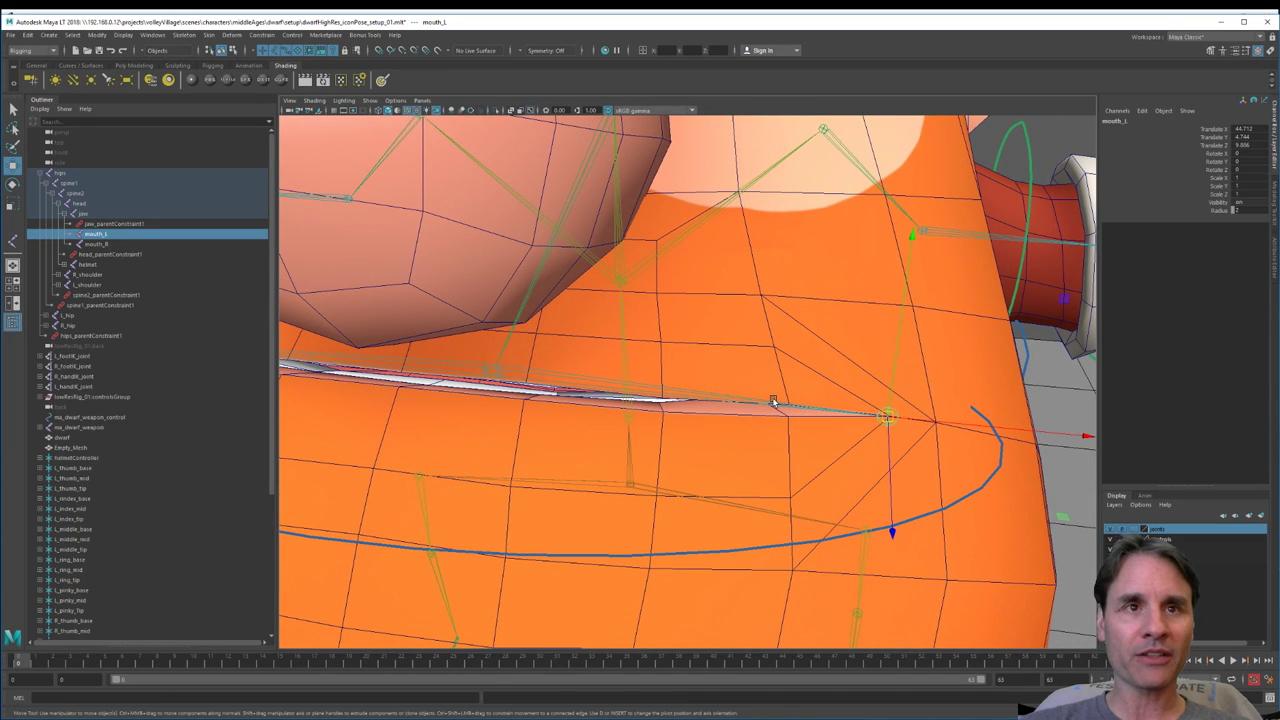
pyautogui.keyDown('alt'); pyautogui.moveTo(817, 413); pyautogui.dragTo(744, 400); pyautogui.keyUp('alt')
pyautogui.keyDown('alt'); pyautogui.moveTo(742, 390); pyautogui.dragTo(709, 371, button='middle'); pyautogui.keyUp('alt')
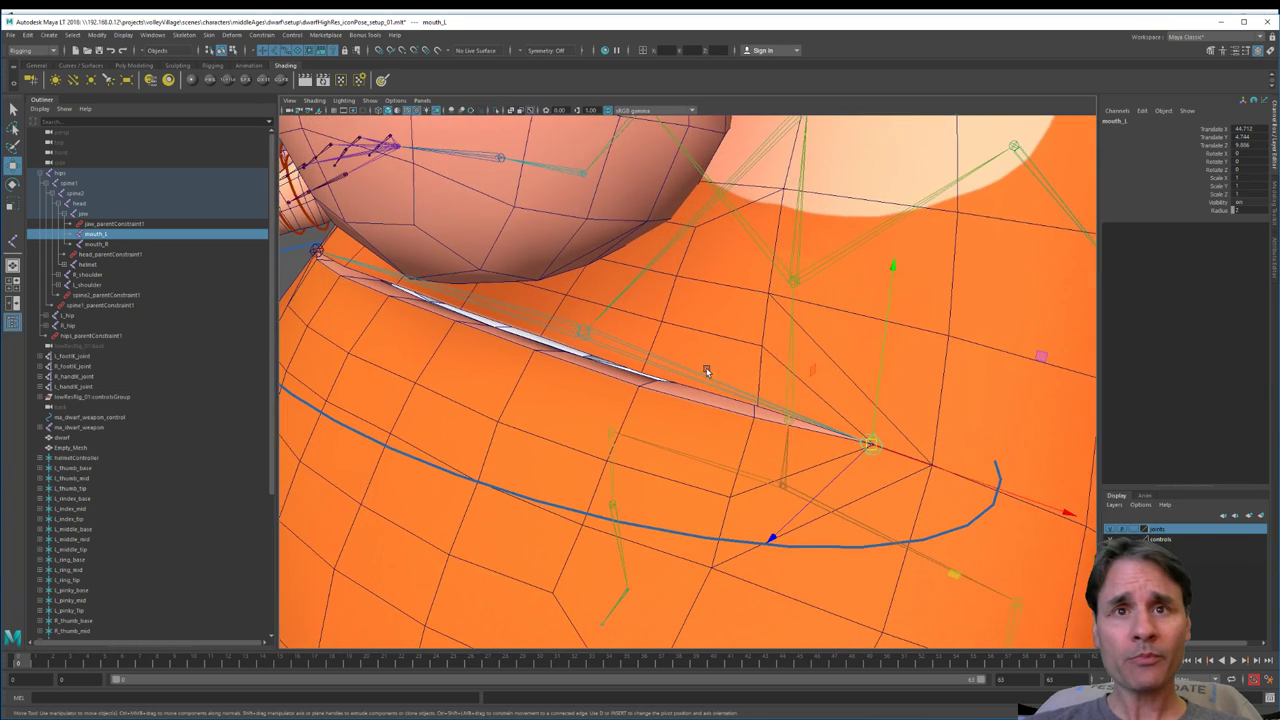
pyautogui.keyDown('alt'); pyautogui.moveTo(709, 371); pyautogui.dragTo(791, 366, button='right'); pyautogui.keyUp('alt')
pyautogui.keyDown('alt'); pyautogui.moveTo(791, 366); pyautogui.dragTo(604, 274, button='middle'); pyautogui.keyUp('alt')
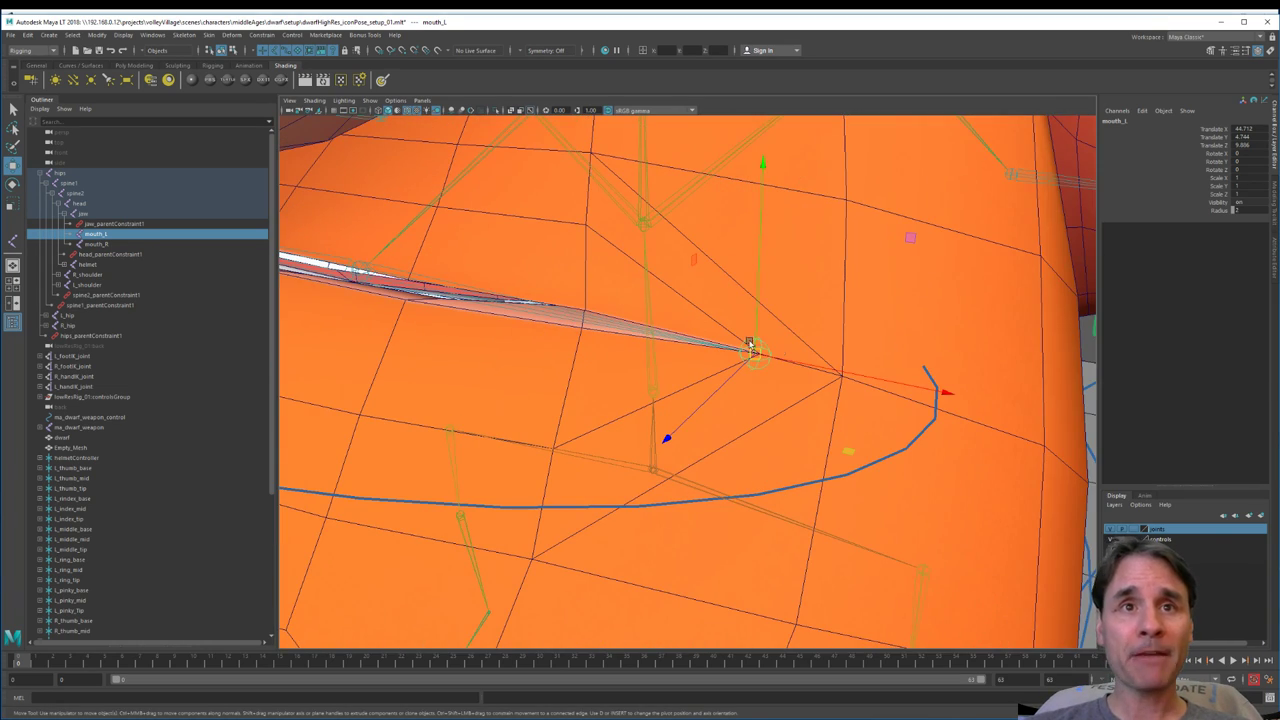
# Step: Add the mouth_L joint as an influence on the dwarf mesh's skin, with weight locking on and a default weight of 0
pyautogui.click(817, 308)
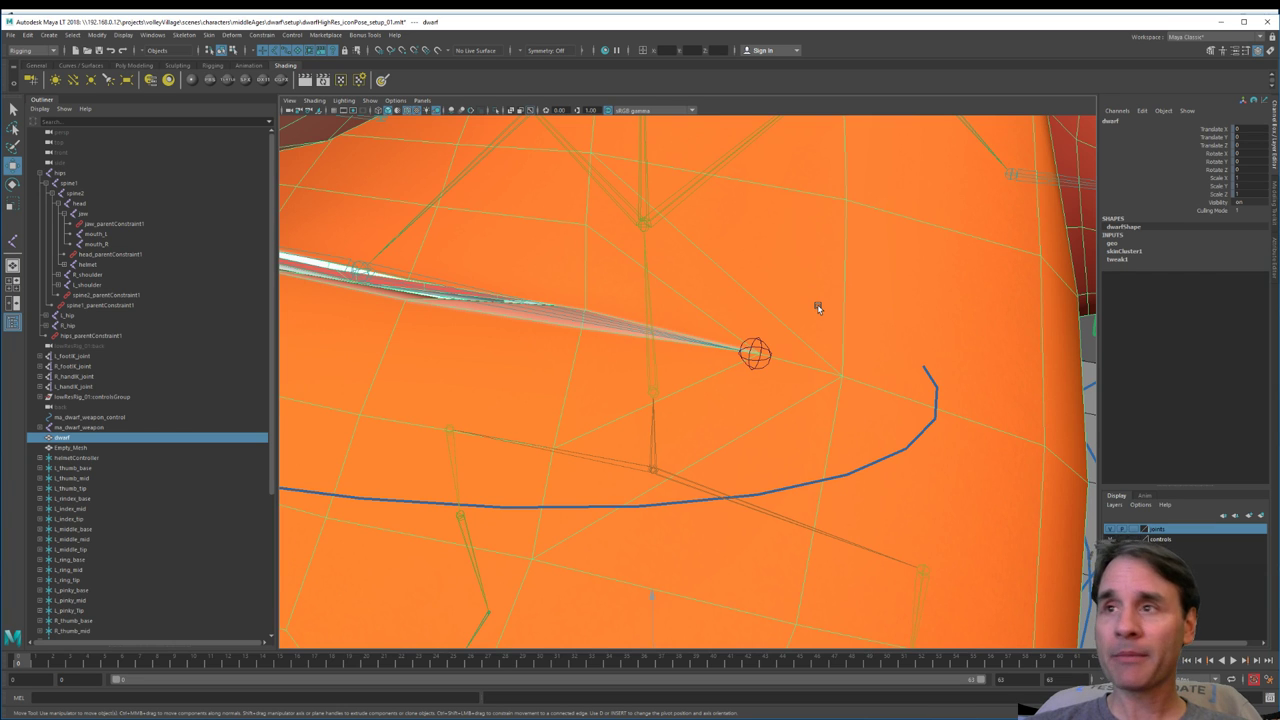
pyautogui.click(768, 361)
pyautogui.scroll(-3, 797, 352)
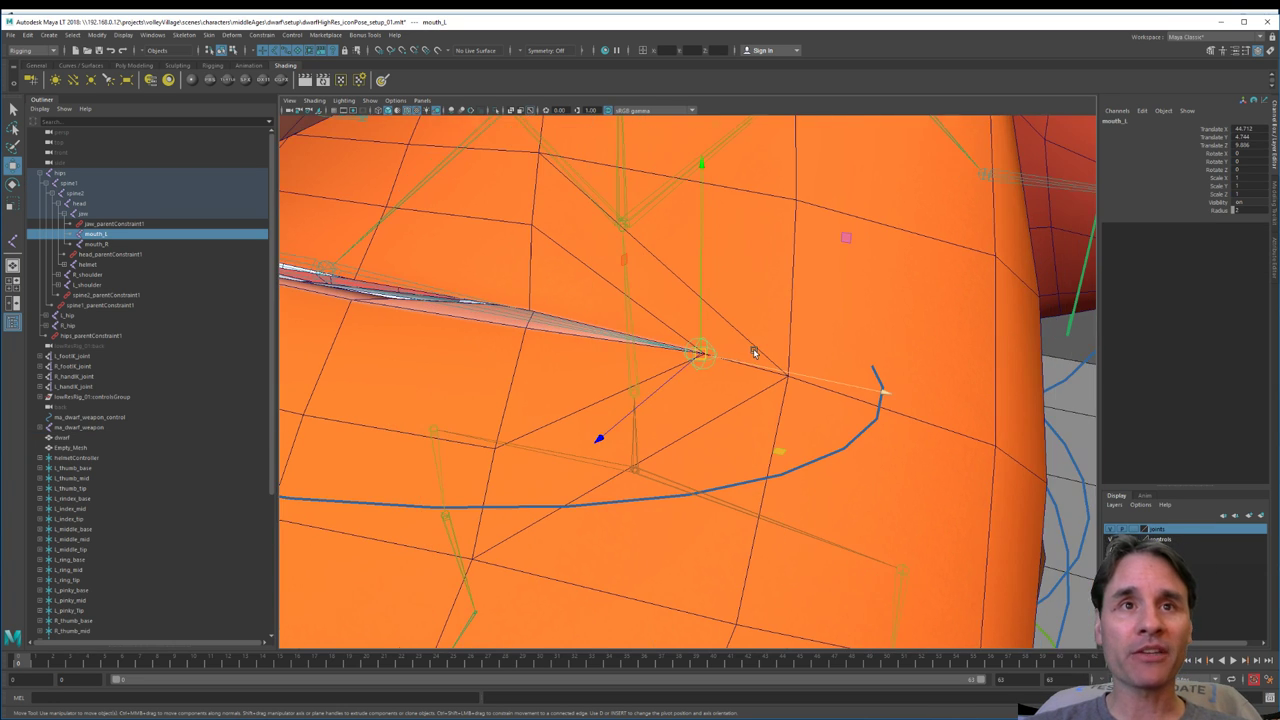
pyautogui.scroll(5, 755, 355)
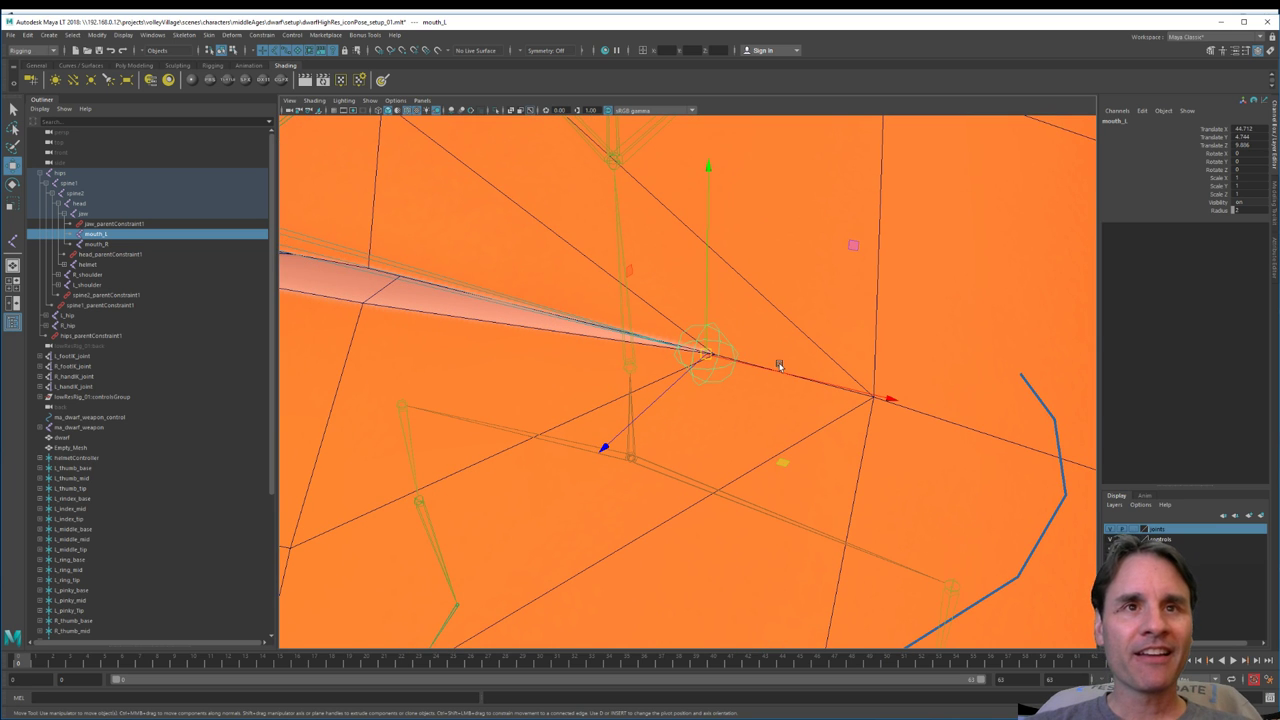
pyautogui.keyDown('shift'); pyautogui.click(842, 450); pyautogui.keyUp('shift')
pyautogui.scroll(-5, 594, 166)
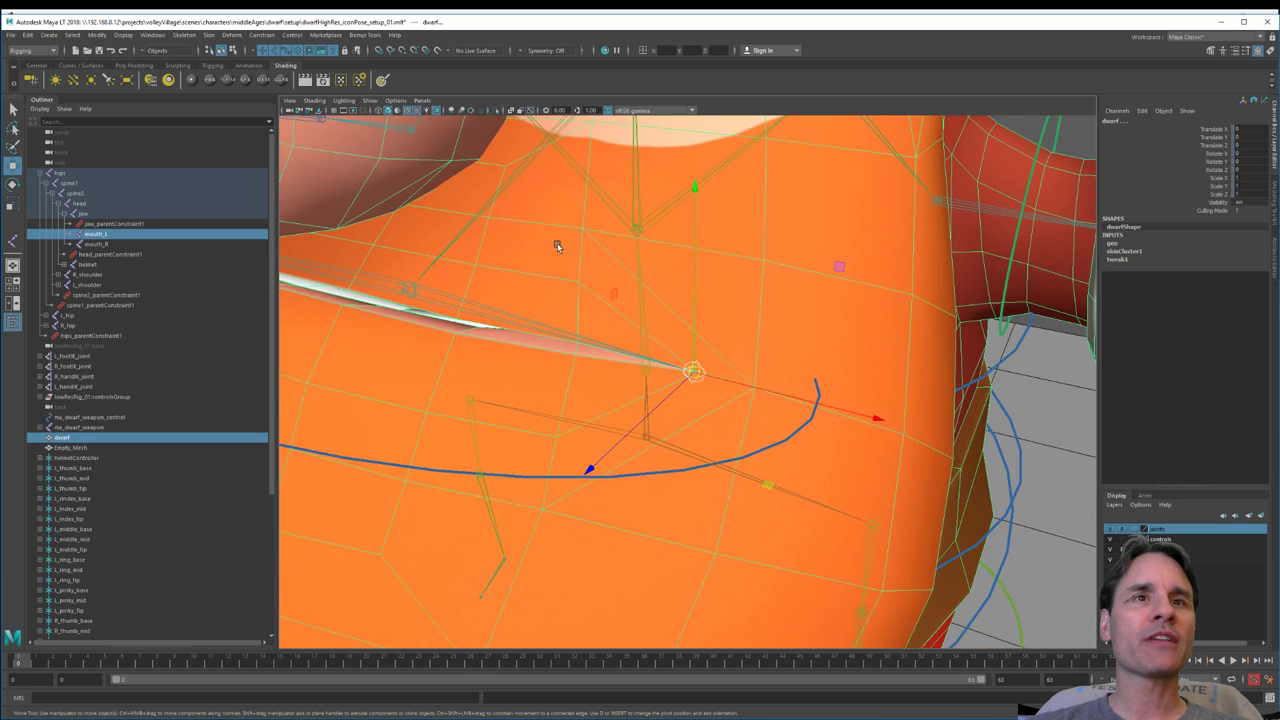
pyautogui.keyDown('alt'); pyautogui.moveTo(557, 243); pyautogui.dragTo(580, 256); pyautogui.keyUp('alt')
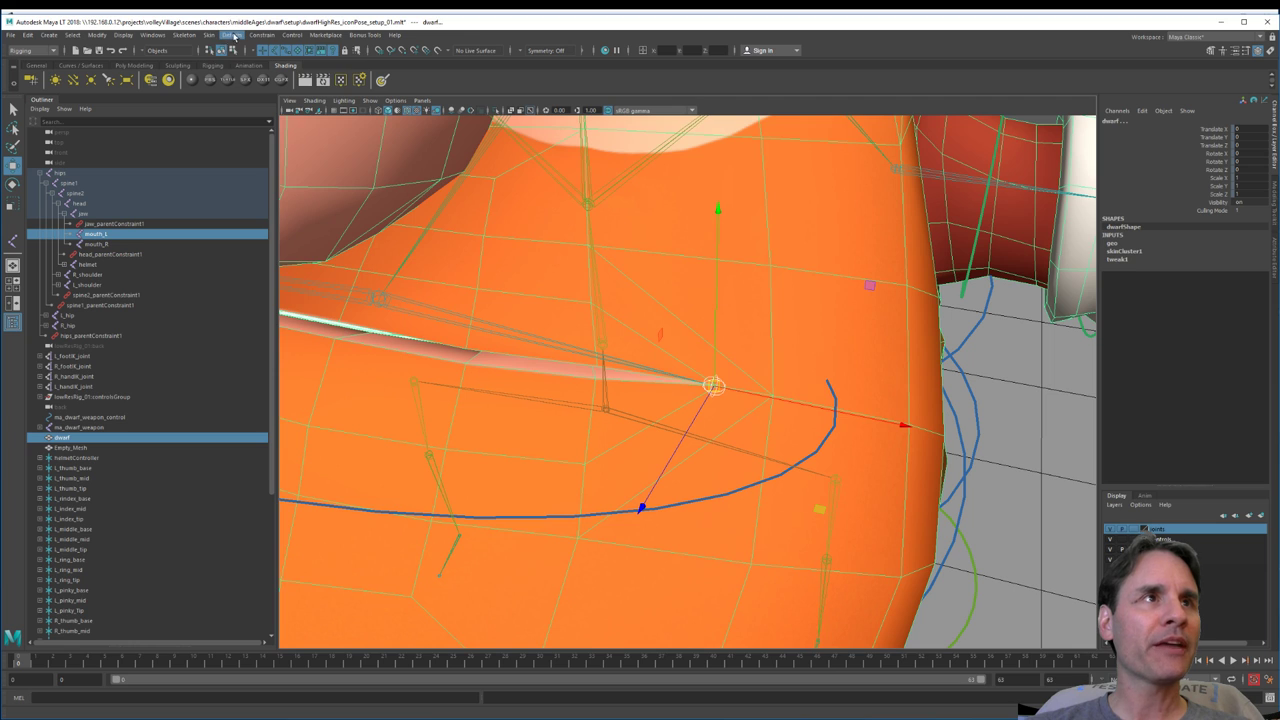
pyautogui.click(208, 35)
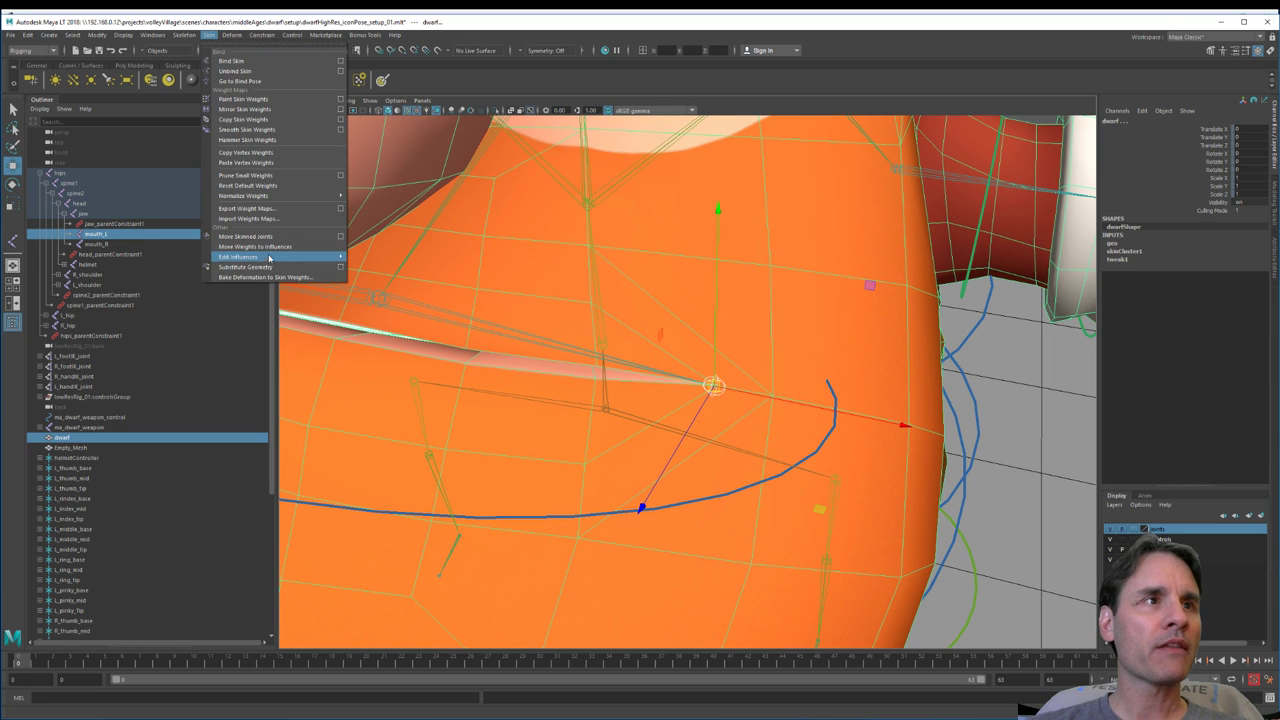
pyautogui.moveTo(270, 258)
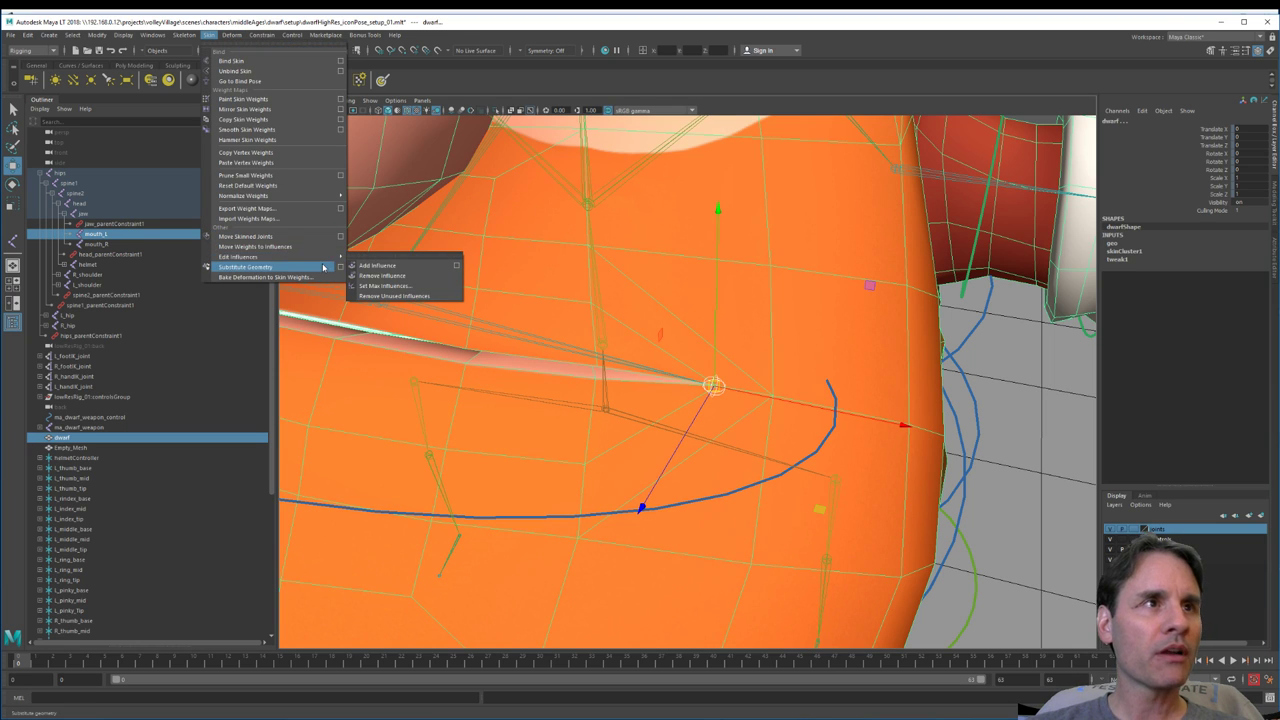
pyautogui.click(457, 266)
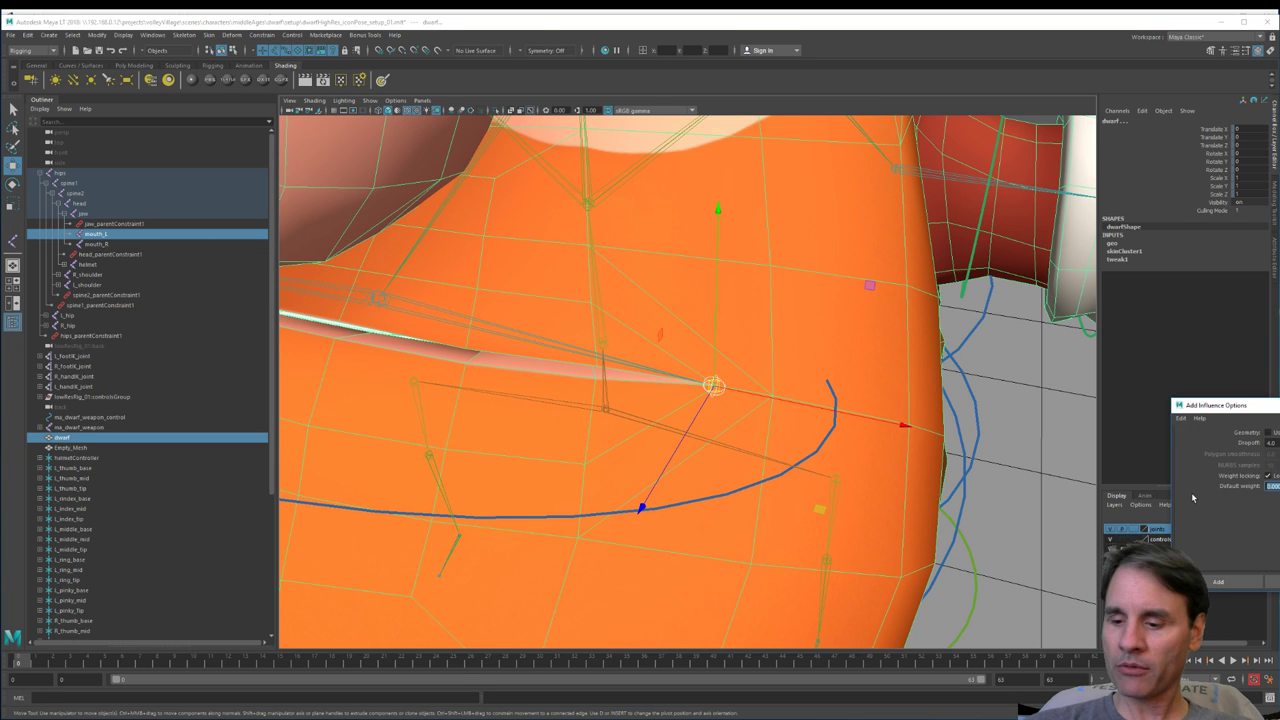
pyautogui.click(1236, 583)
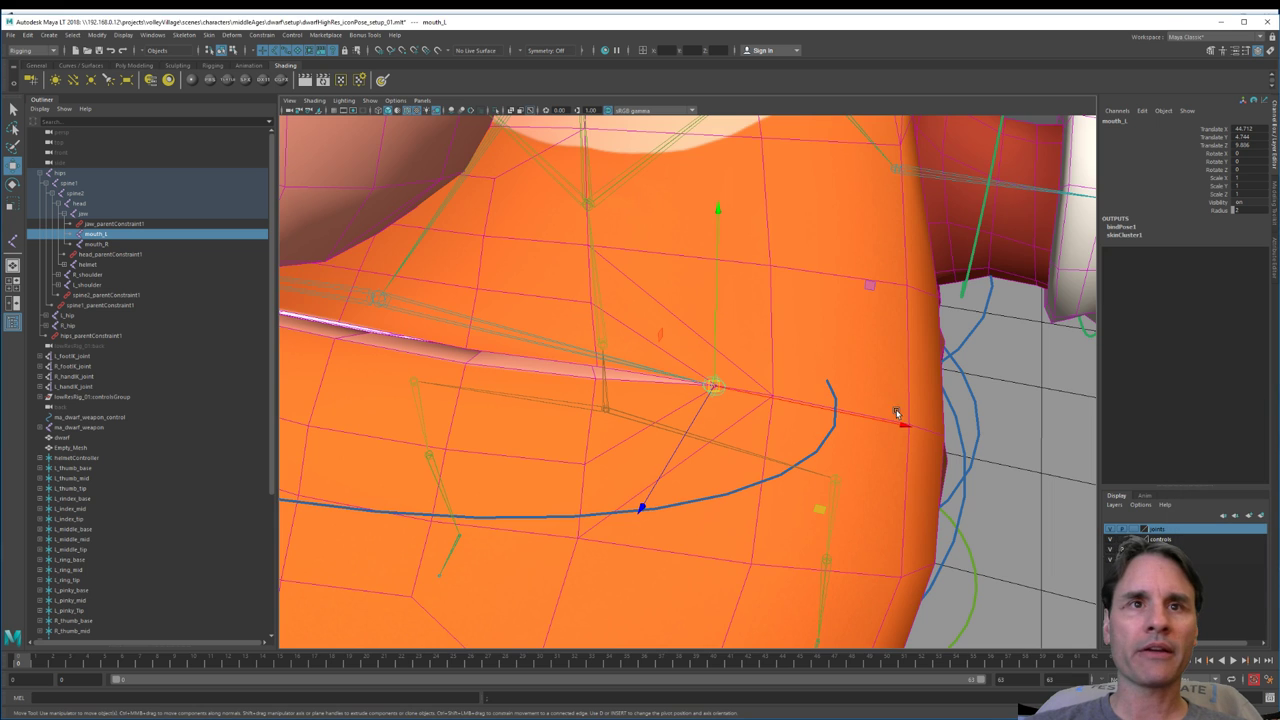
# Step: Select the dwarf mesh alone and activate the Paint Skin Weights tool at the mouth_L corner
pyautogui.scroll(3, 900, 414)
pyautogui.scroll(3, 753, 412)
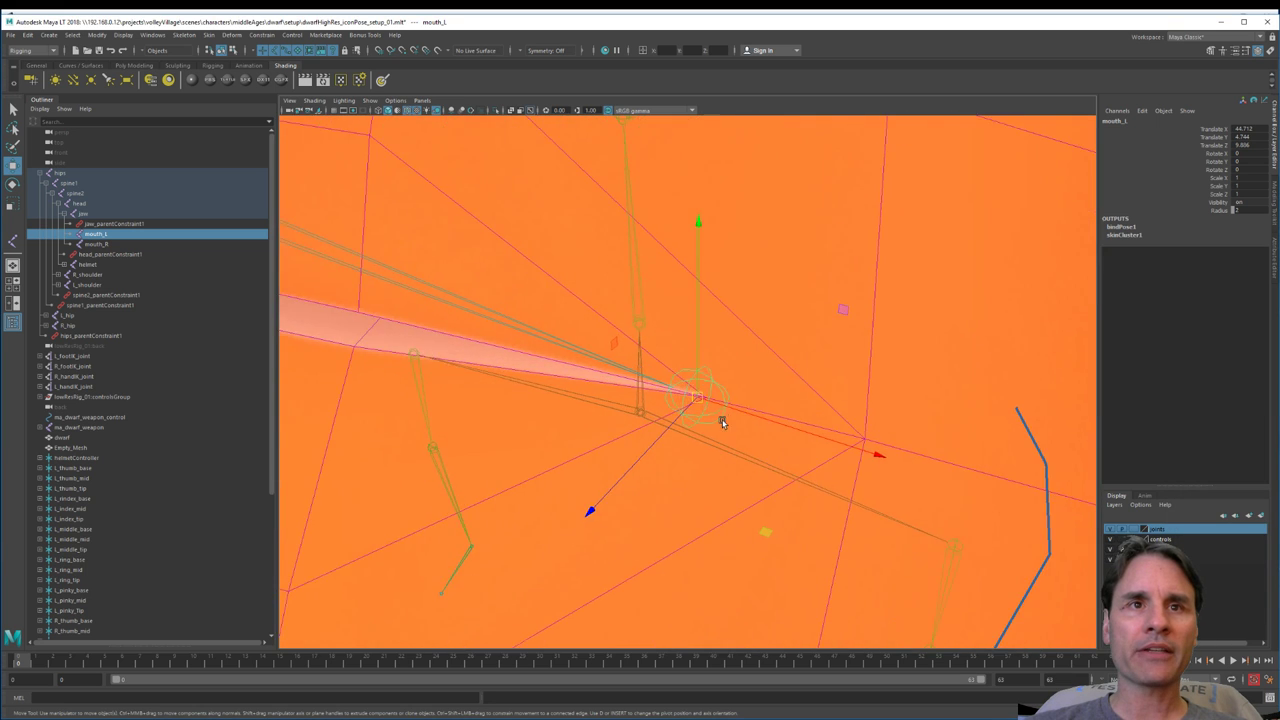
pyautogui.click(927, 439)
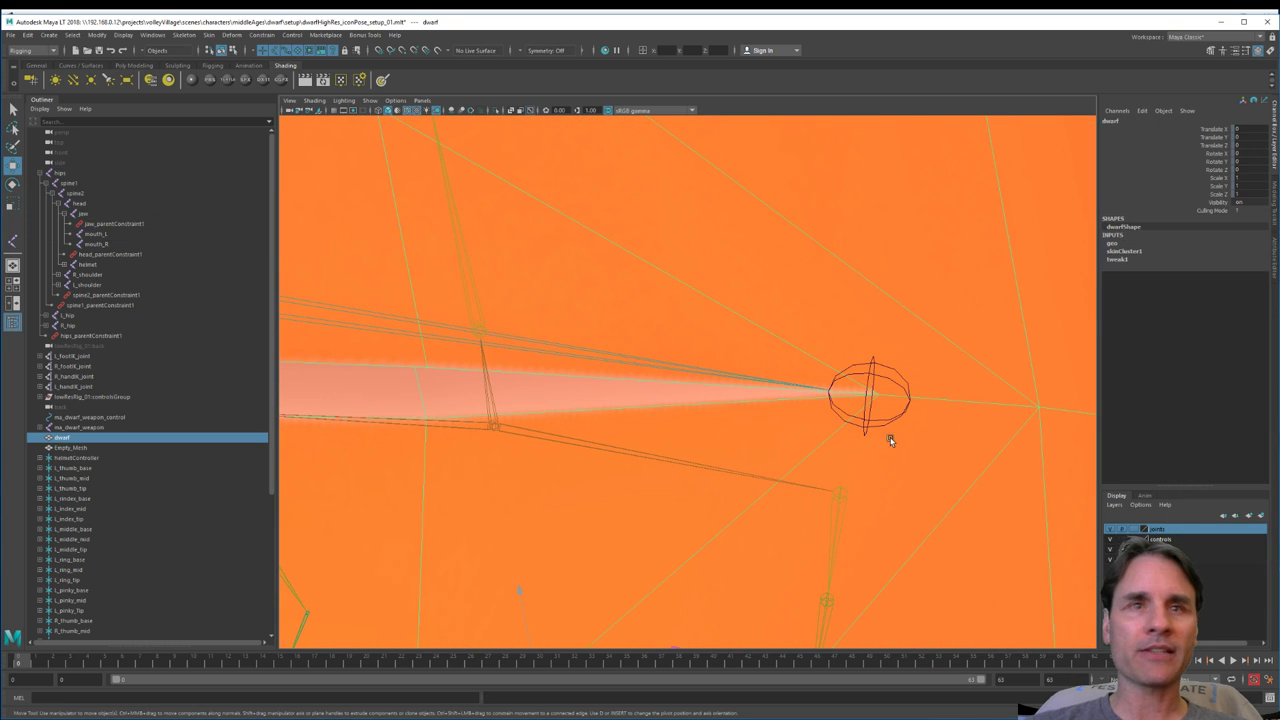
pyautogui.click(208, 34)
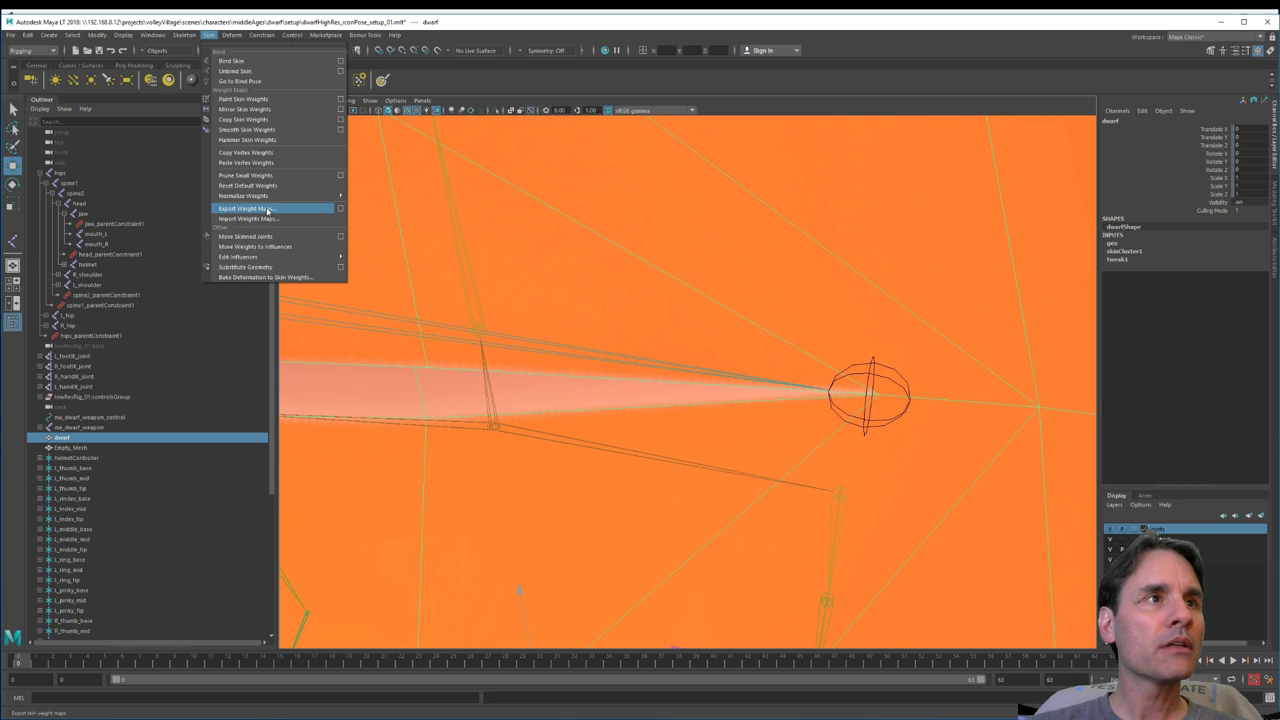
pyautogui.click(243, 99)
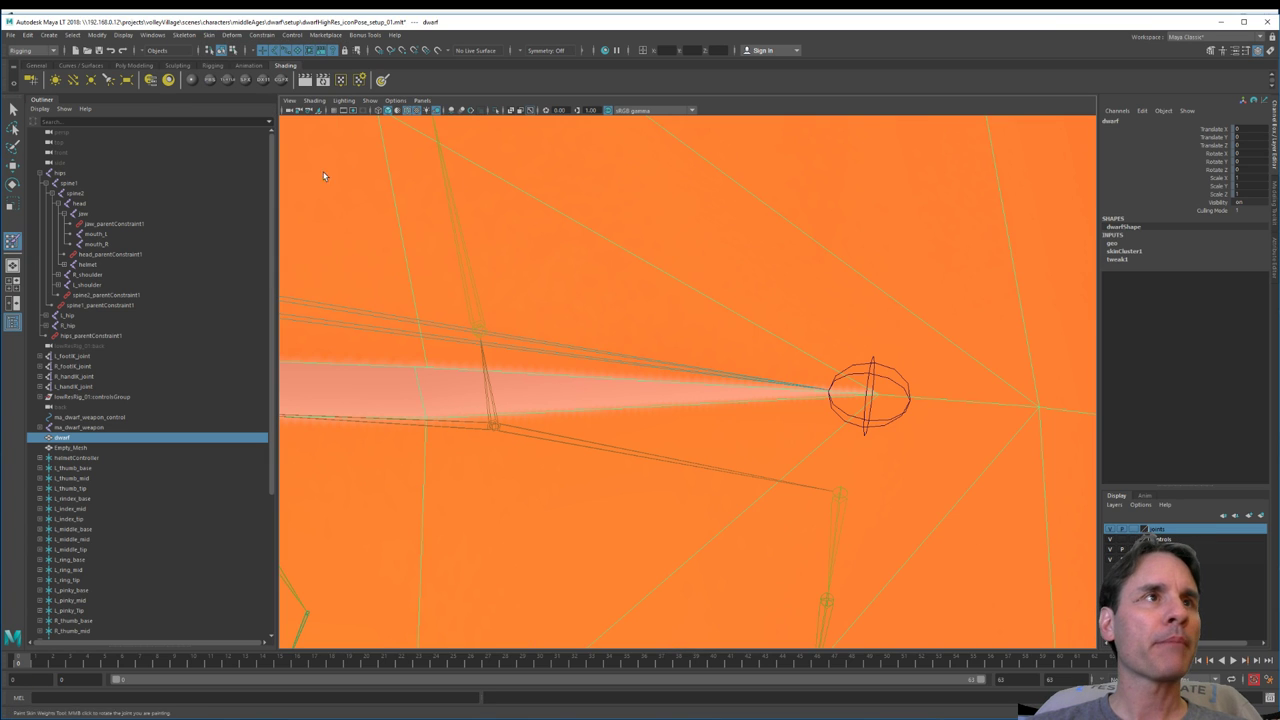
# Step: Open the Paint Skin Weights tool settings clear of the mouth corner and reactivate weight painting on the dwarf mesh
pyautogui.doubleClick(10, 241)
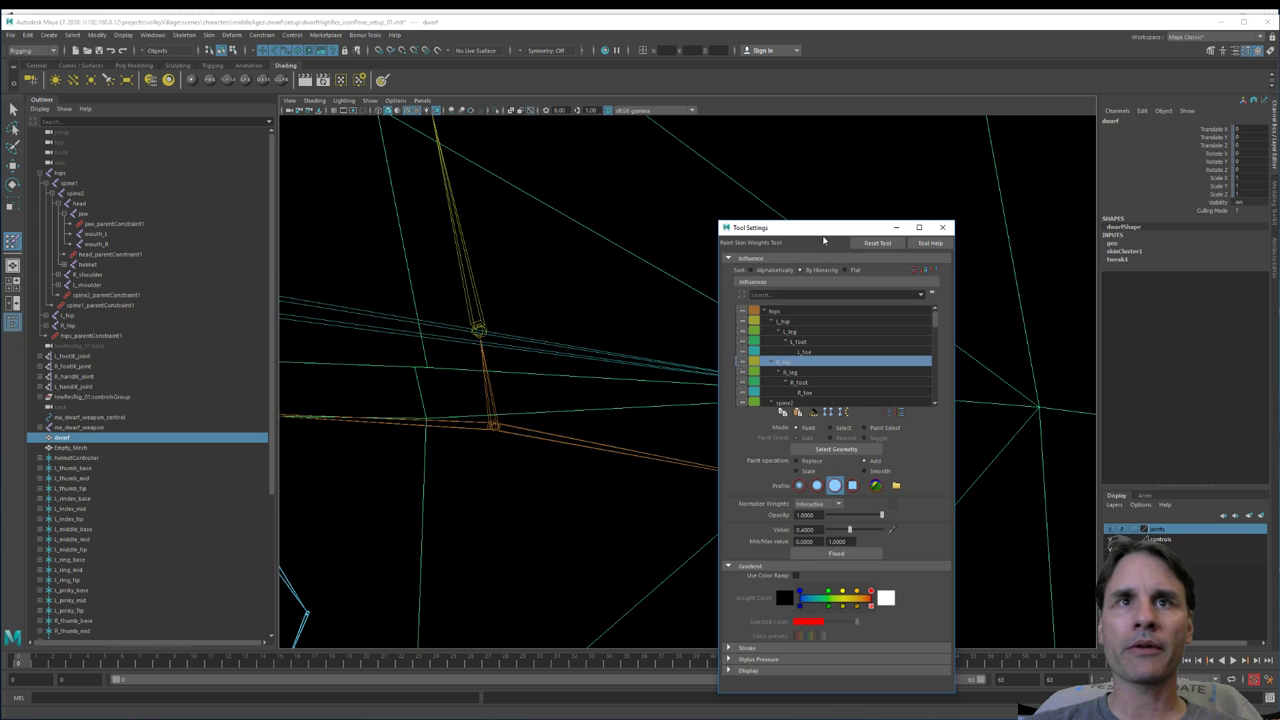
pyautogui.moveTo(824, 228)
pyautogui.mouseDown()
pyautogui.moveTo(972, 185)
pyautogui.moveTo(1115, 168)
pyautogui.mouseUp()
pyautogui.press('w')
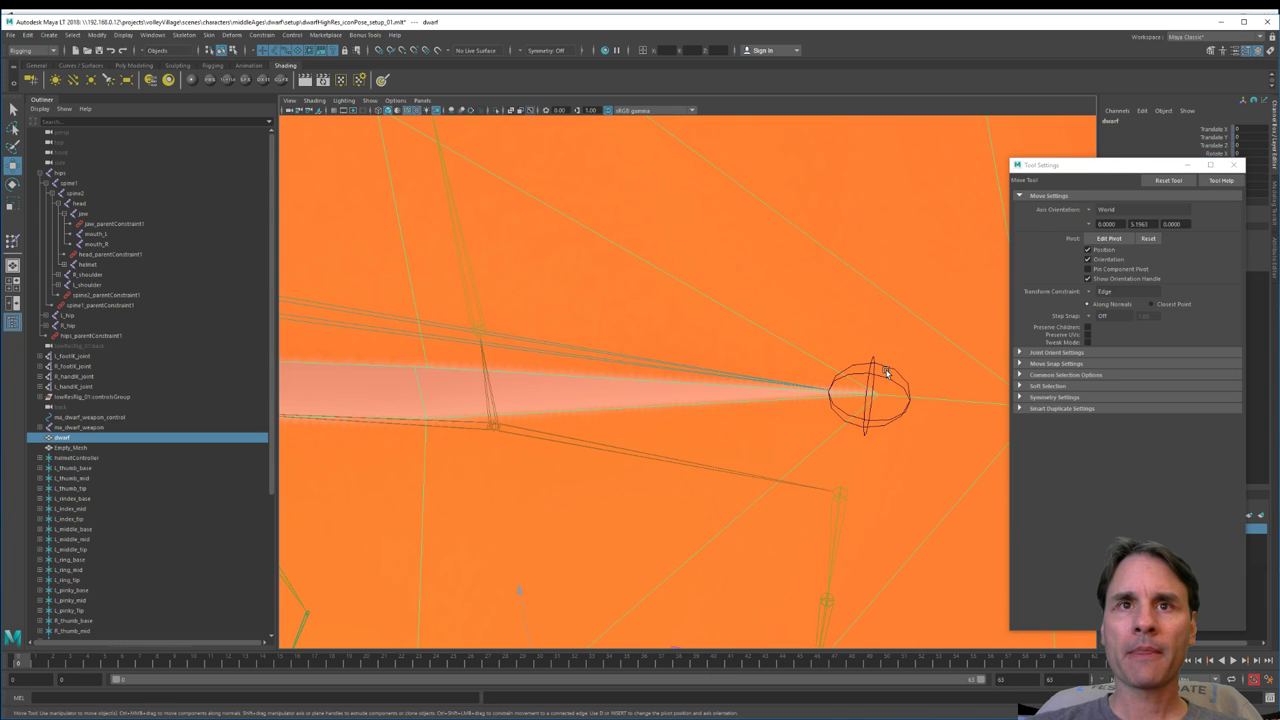
pyautogui.click(891, 377)
pyautogui.keyDown('alt'); pyautogui.moveTo(892, 361); pyautogui.dragTo(789, 346); pyautogui.keyUp('alt')
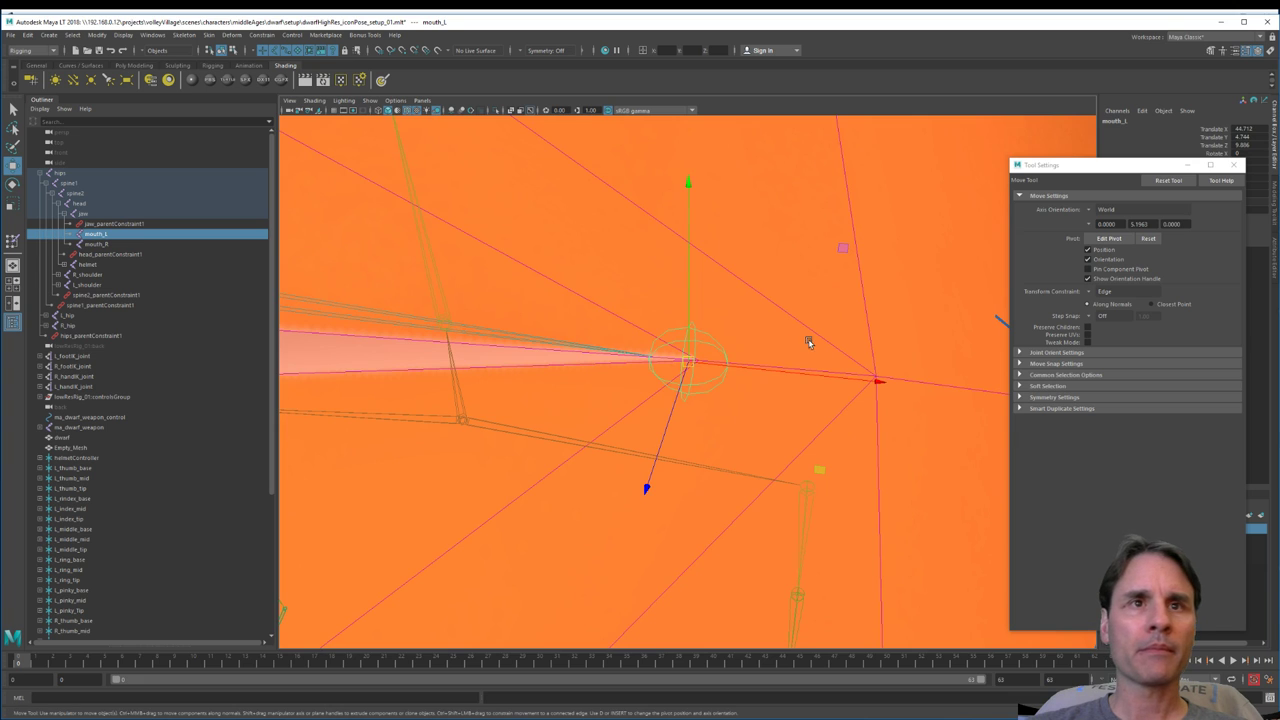
pyautogui.click(807, 341)
pyautogui.click(13, 243)
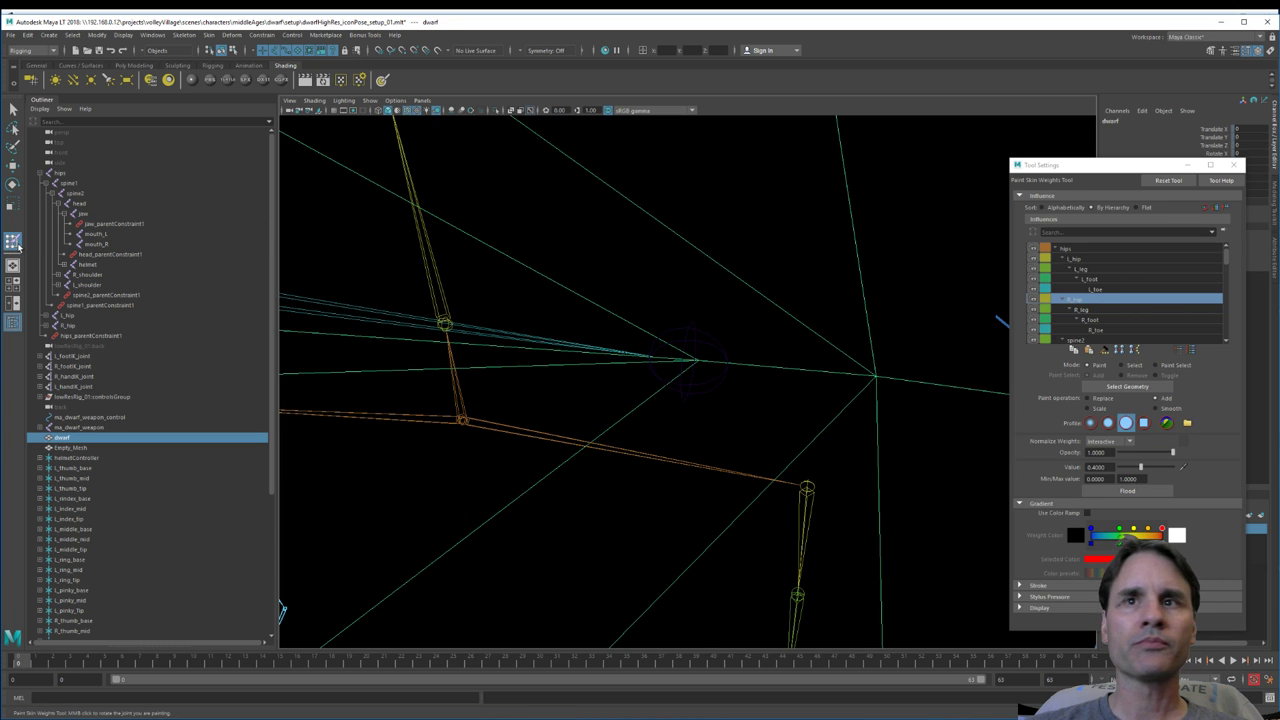
# Step: Choose mouth_L under the jaw as the influence to paint and set the paint value to 1
pyautogui.scroll(-5, 1134, 294)
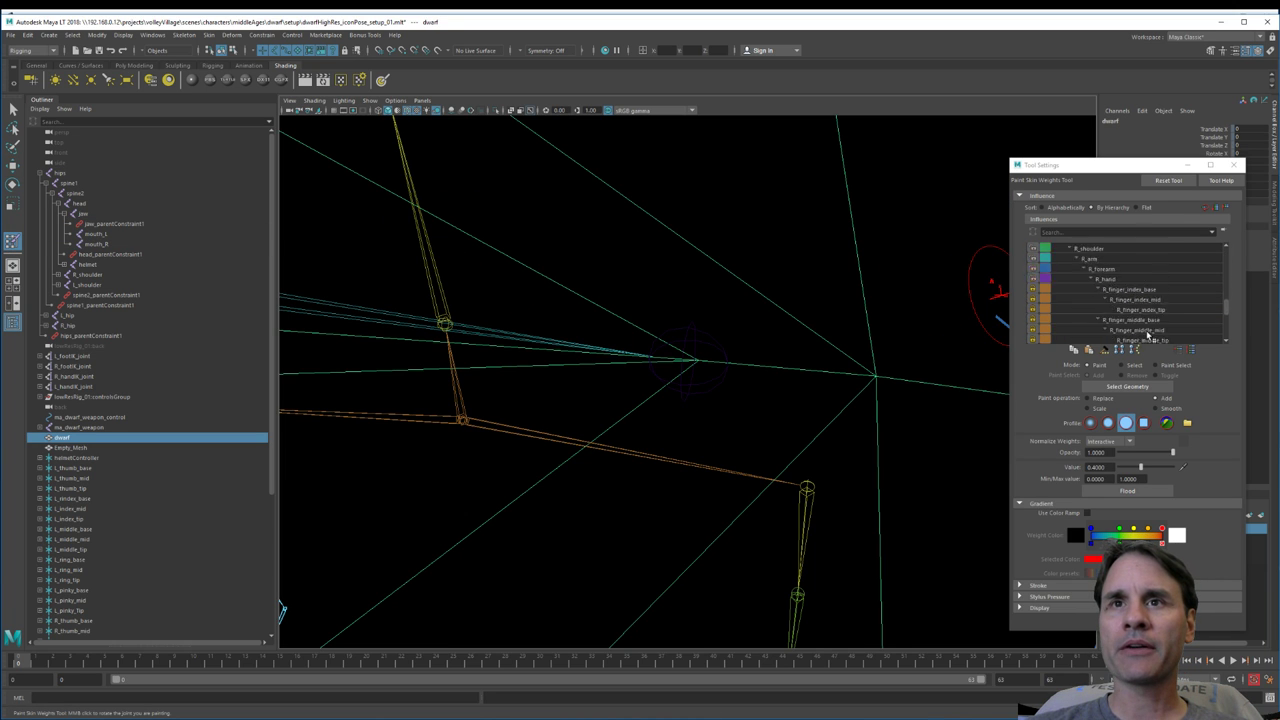
pyautogui.scroll(-4, 1150, 335)
pyautogui.click(1103, 341)
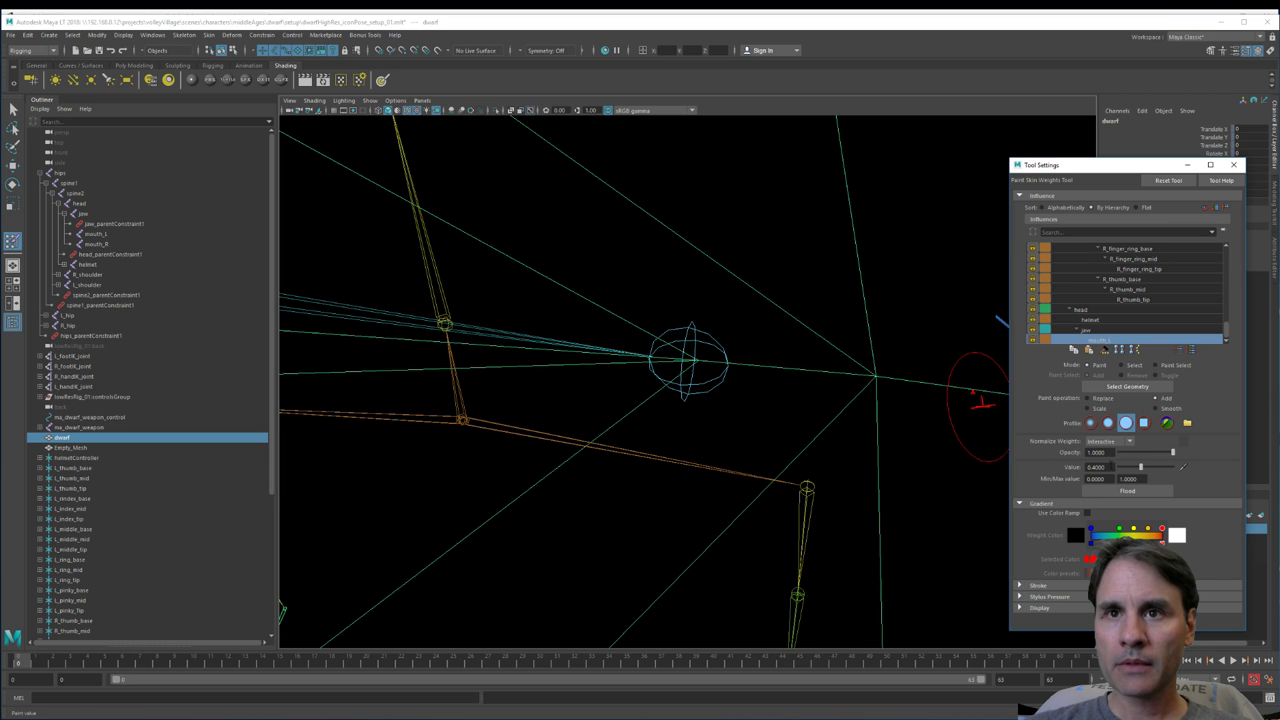
pyautogui.moveTo(1111, 467); pyautogui.dragTo(1066, 466)
# Step: Shrink the brush and add full mouth_L weight to the mesh at the mouth corner
pyautogui.scroll(5, 780, 415)
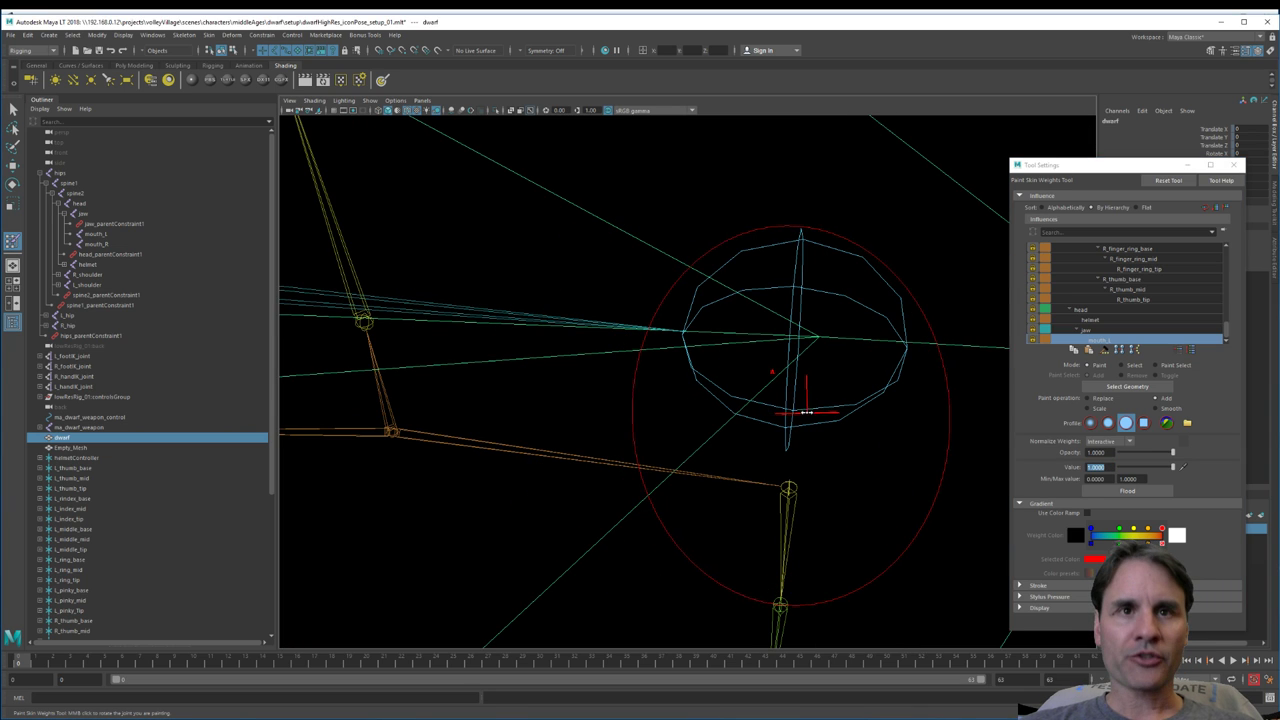
pyautogui.moveTo(807, 412); pyautogui.dragTo(745, 414)
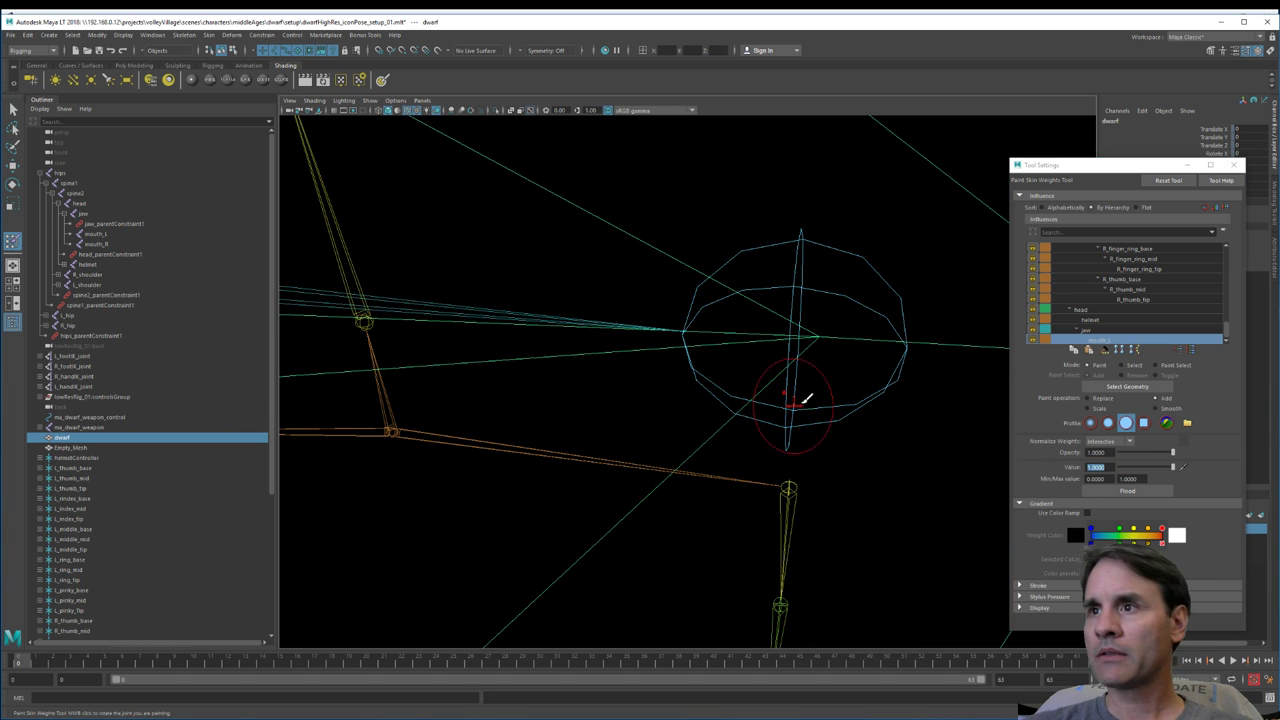
pyautogui.hotkey('alt', 'b')
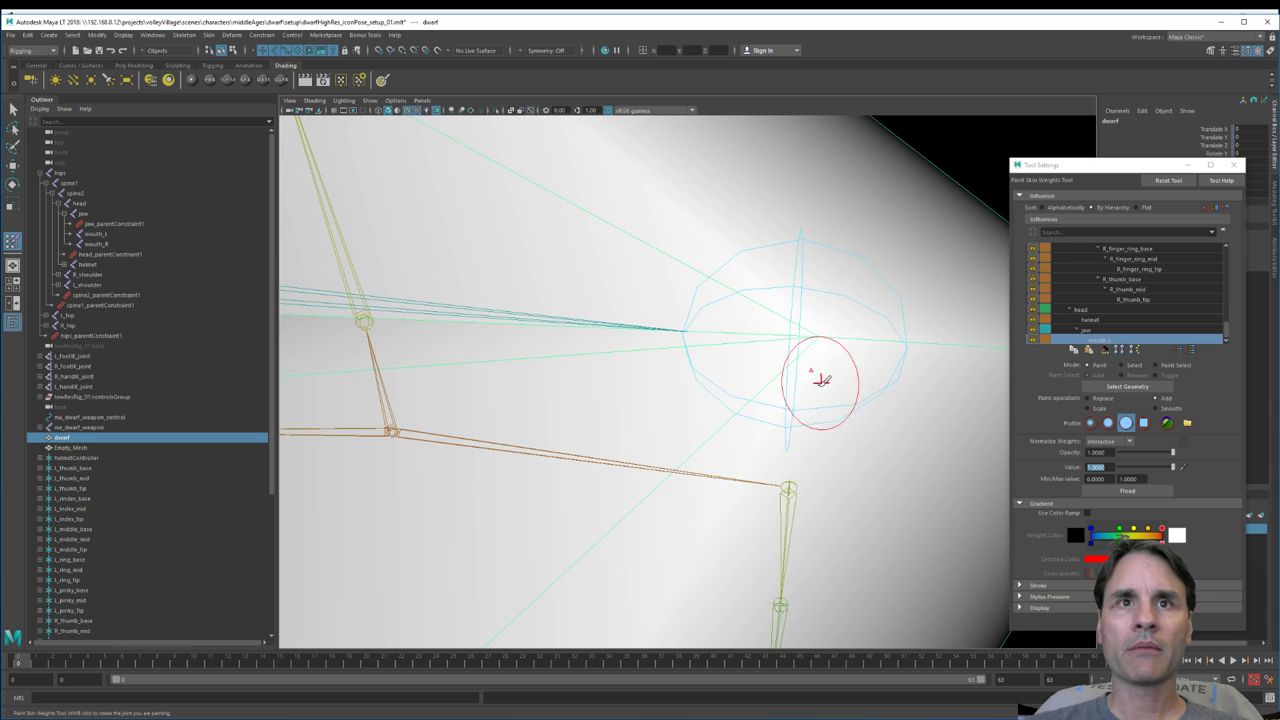
pyautogui.scroll(-10, 820, 378)
pyautogui.keyDown('alt'); pyautogui.moveTo(766, 406); pyautogui.dragTo(705, 414); pyautogui.keyUp('alt')
pyautogui.scroll(4, 671, 414)
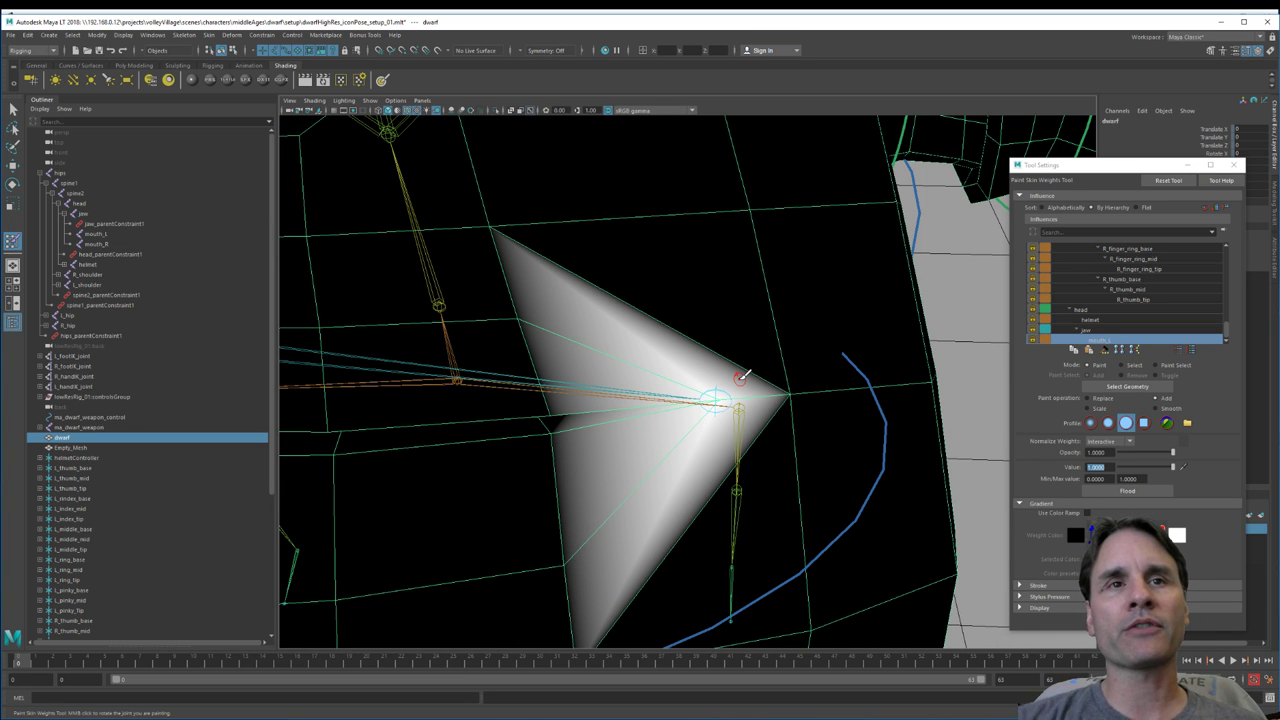
pyautogui.click(1087, 512)
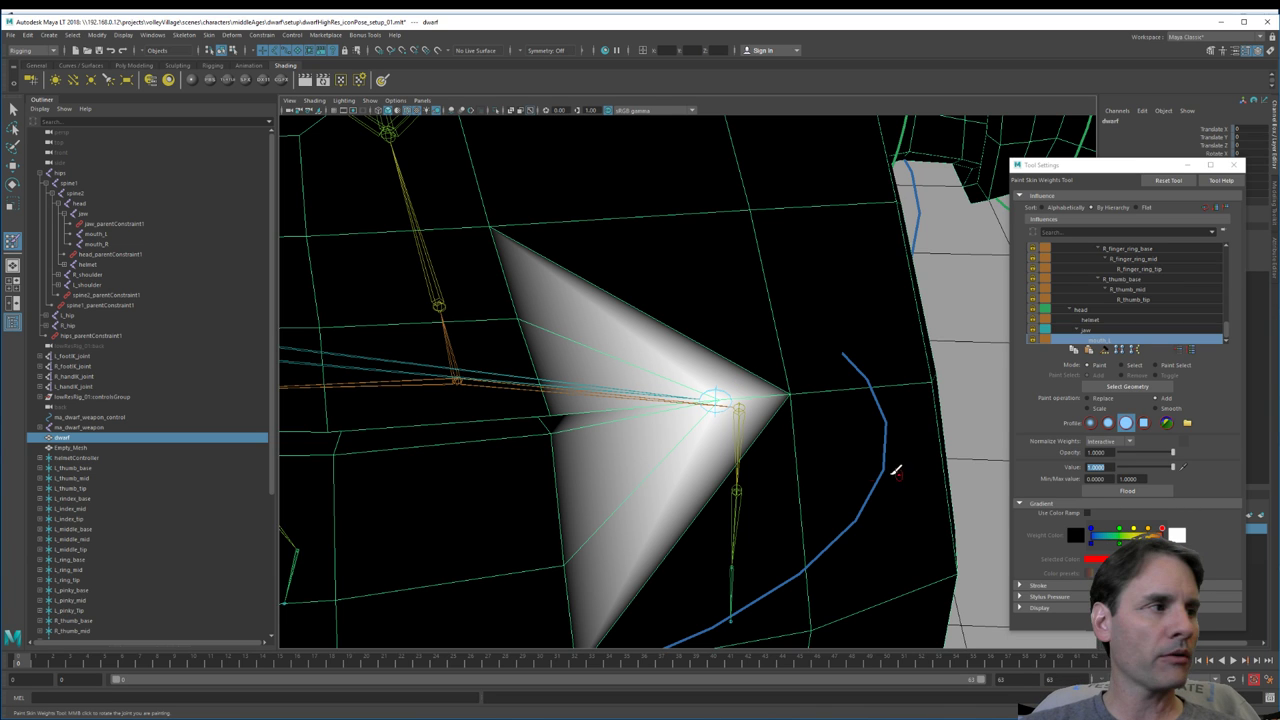
pyautogui.keyDown('alt'); pyautogui.moveTo(817, 400); pyautogui.dragTo(773, 403); pyautogui.keyUp('alt')
pyautogui.scroll(2, 771, 404)
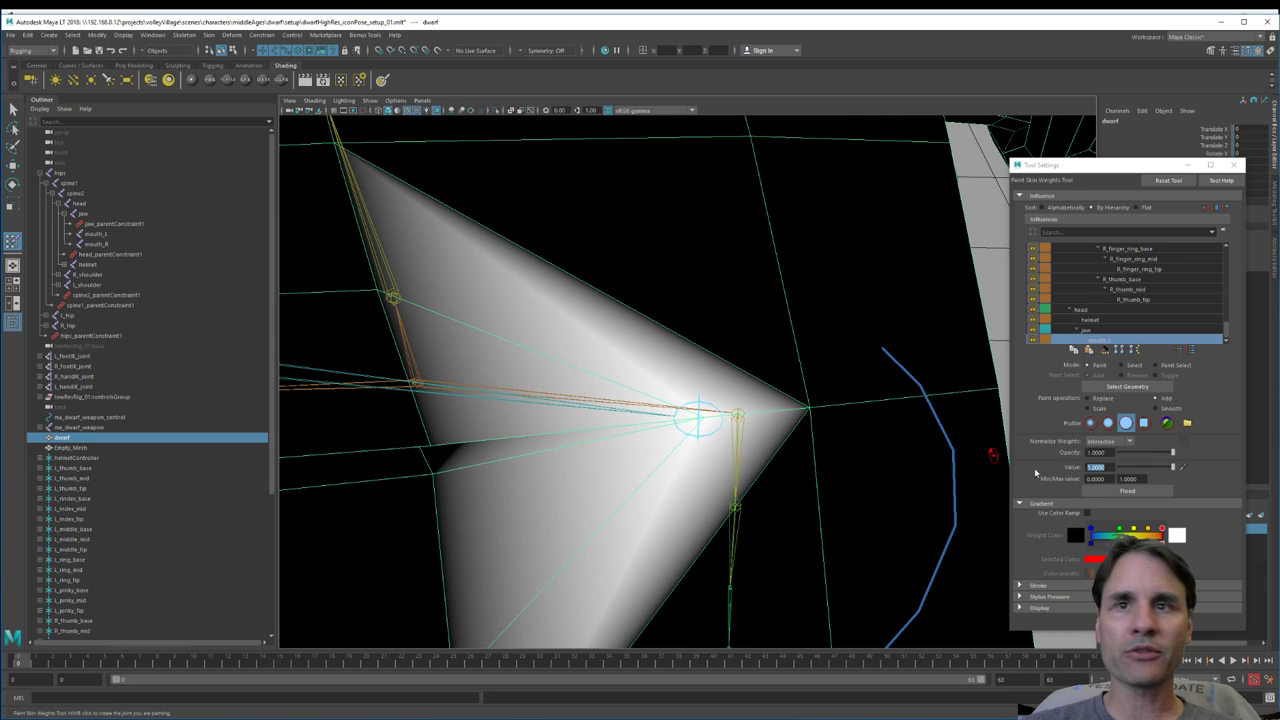
pyautogui.press('4')
pyautogui.press('5')
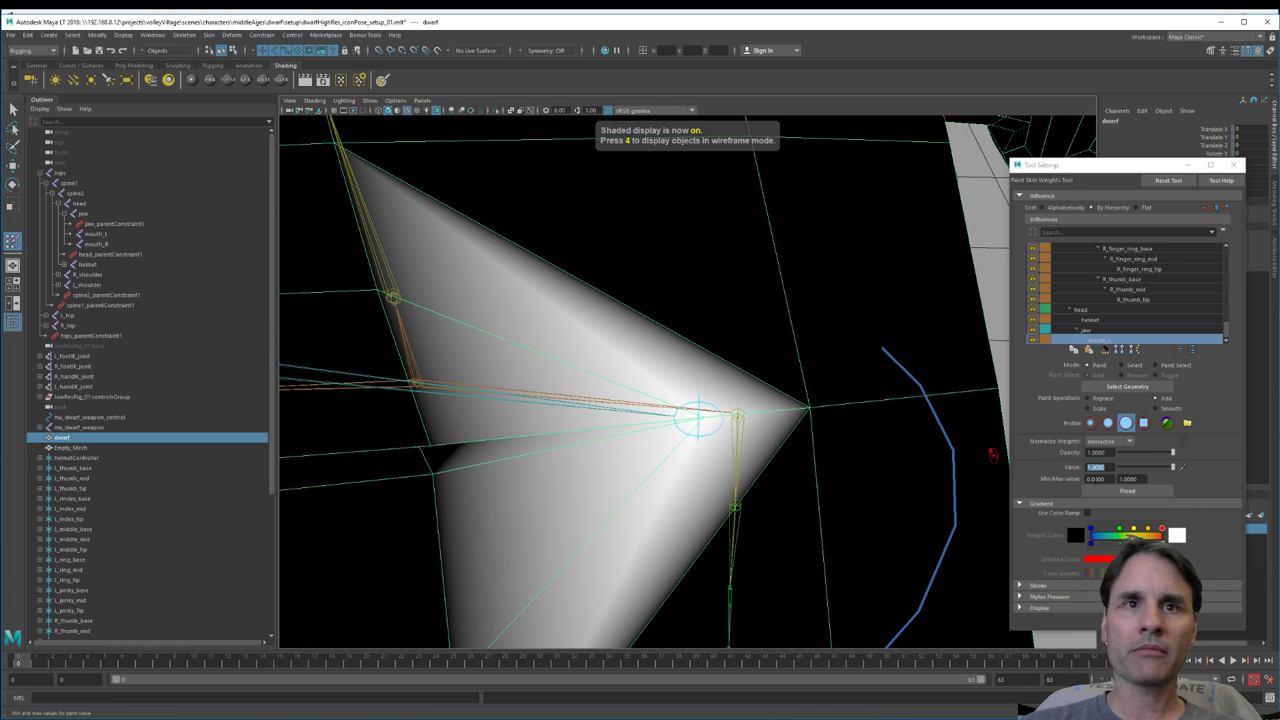
pyautogui.press('6')
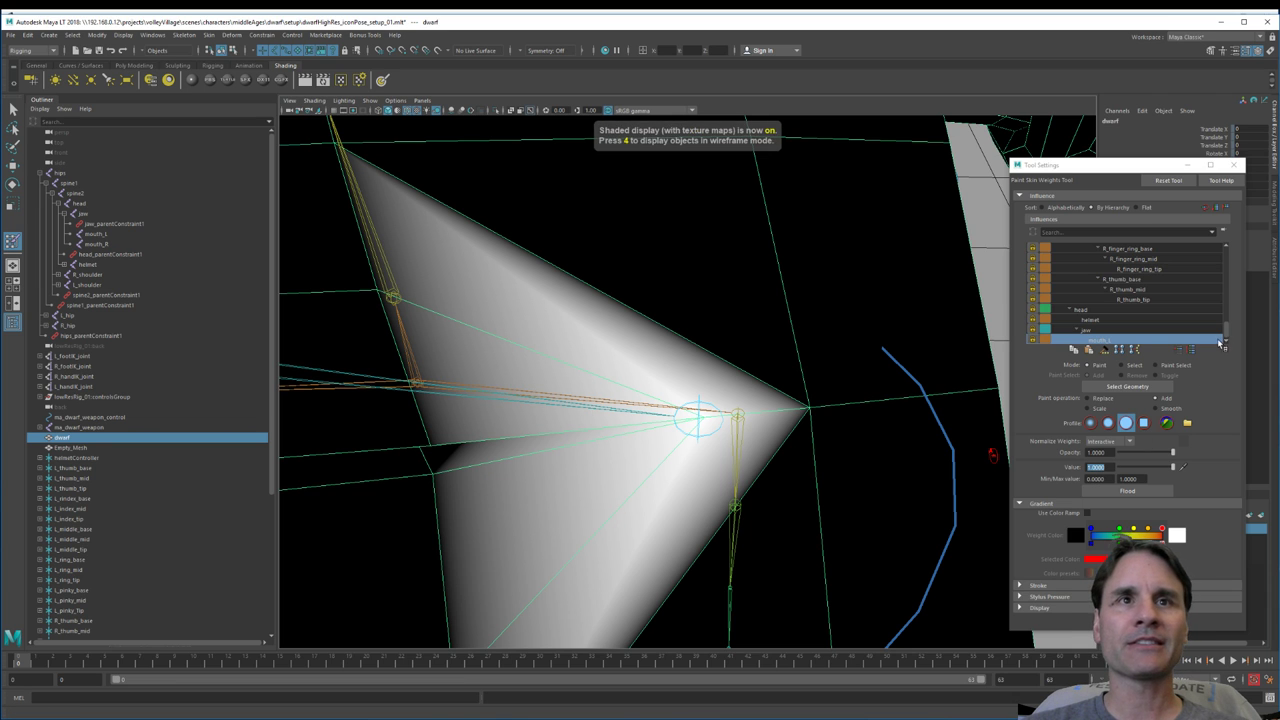
# Step: Reactivate weight painting with mouth_L as the influence and unlock the head and jaw influences
pyautogui.press('w')
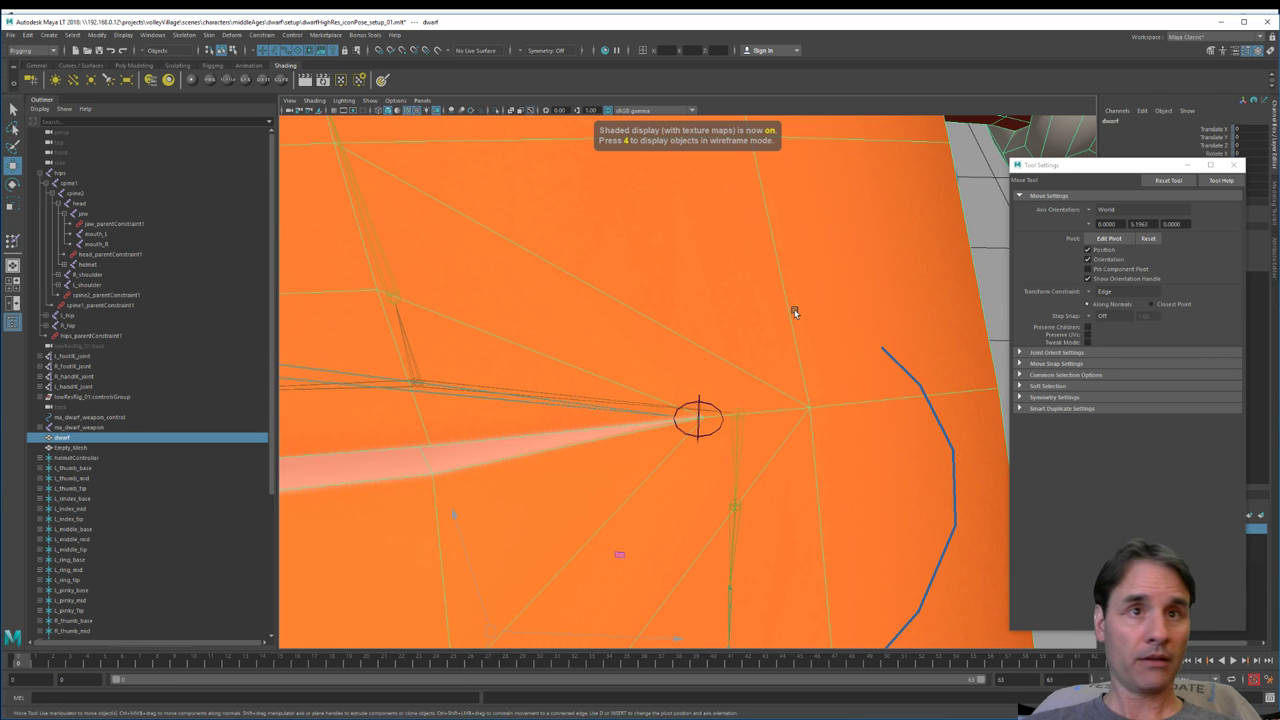
pyautogui.press('y')
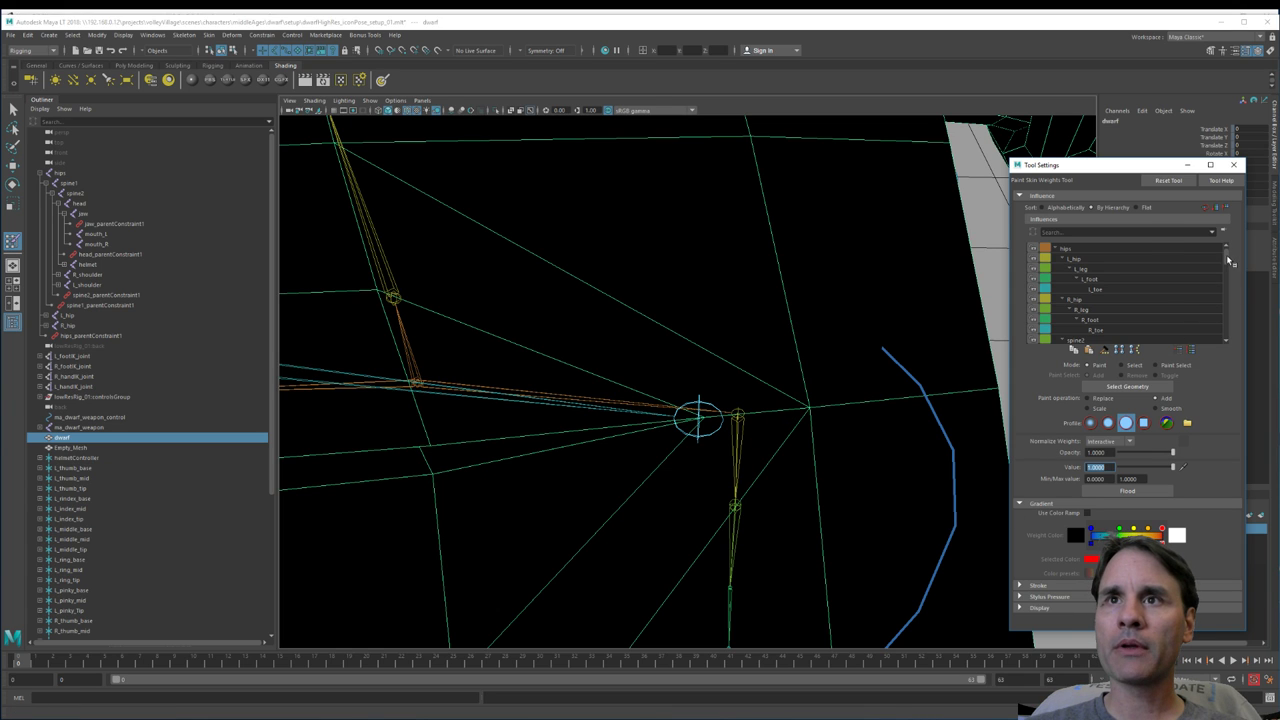
pyautogui.moveTo(1227, 258); pyautogui.dragTo(1225, 342)
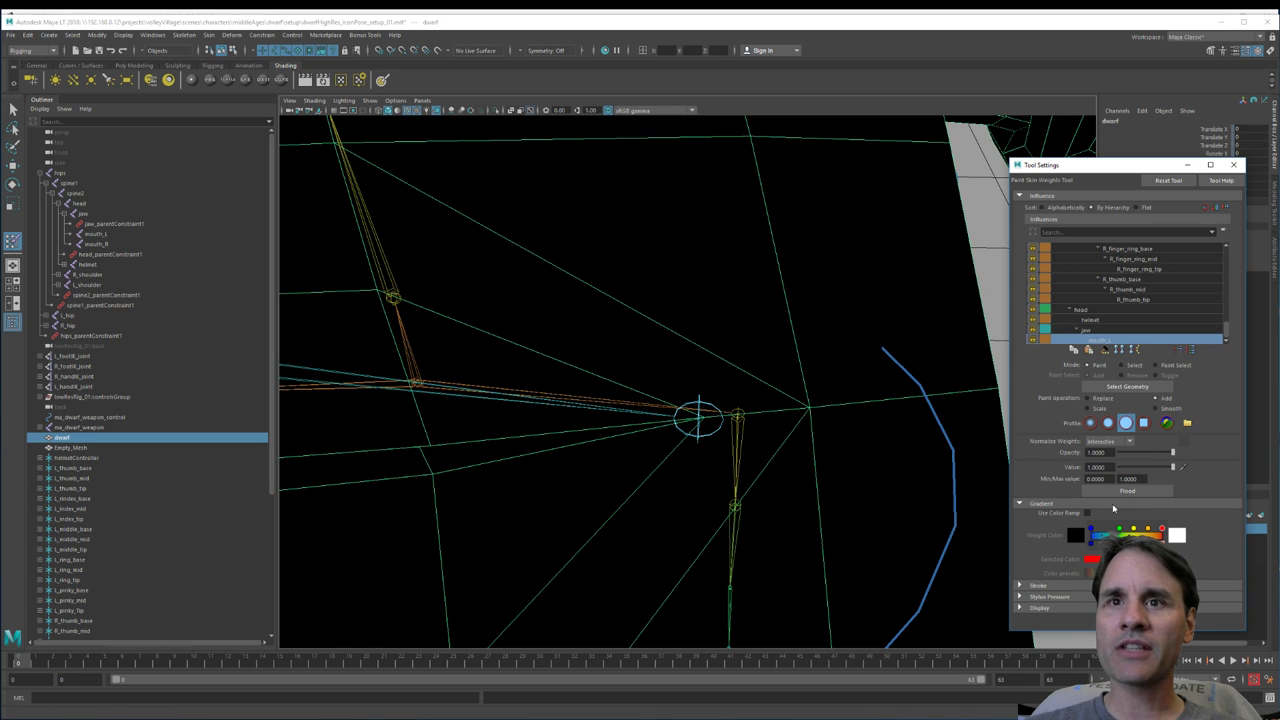
pyautogui.click(1136, 311)
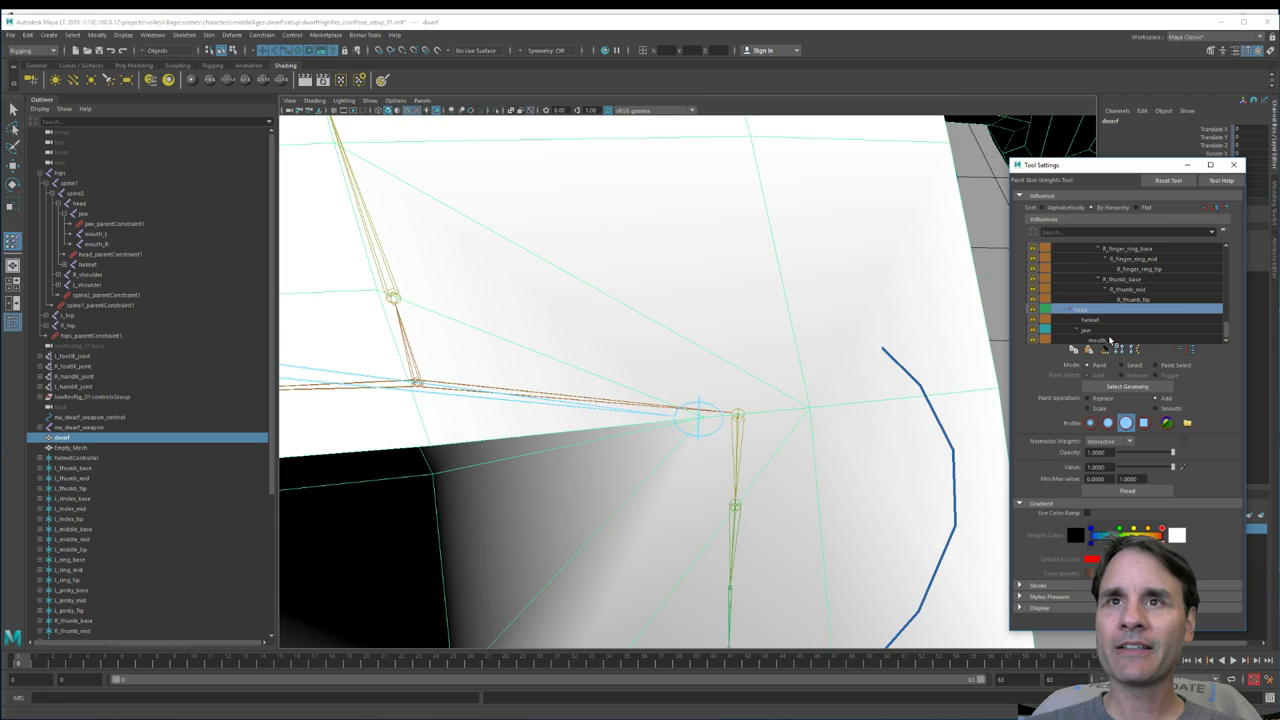
pyautogui.click(1109, 340)
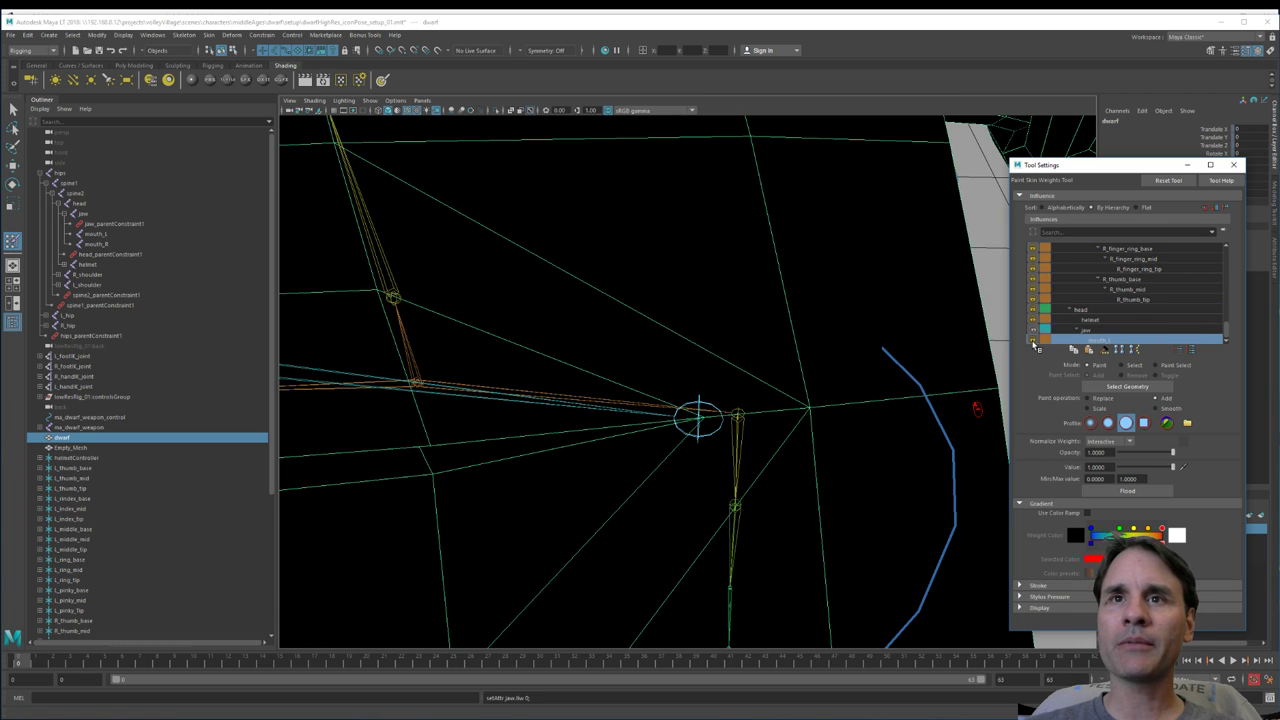
pyautogui.click(1033, 310)
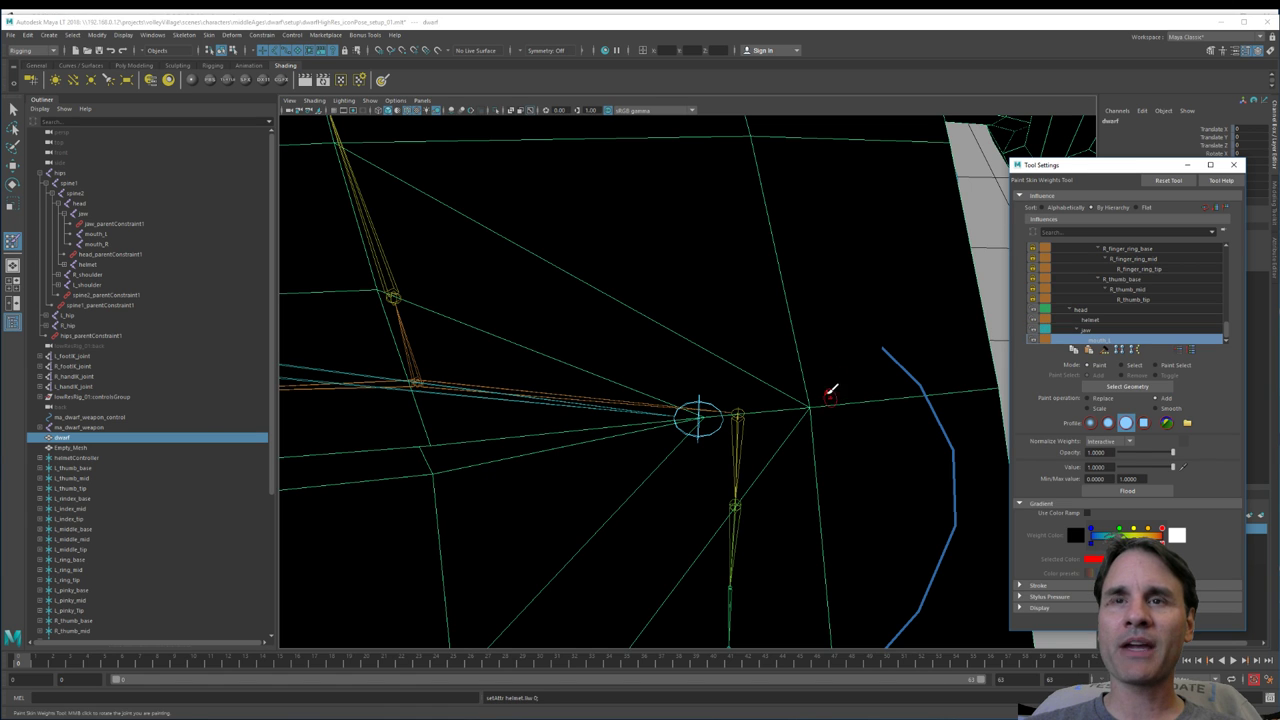
# Step: Add mouth_L weight at value 1 to the mouth-corner vertex, keeping mouth_L as the active influence
pyautogui.keyDown('alt'); pyautogui.moveTo(829, 386); pyautogui.dragTo(817, 316); pyautogui.keyUp('alt')
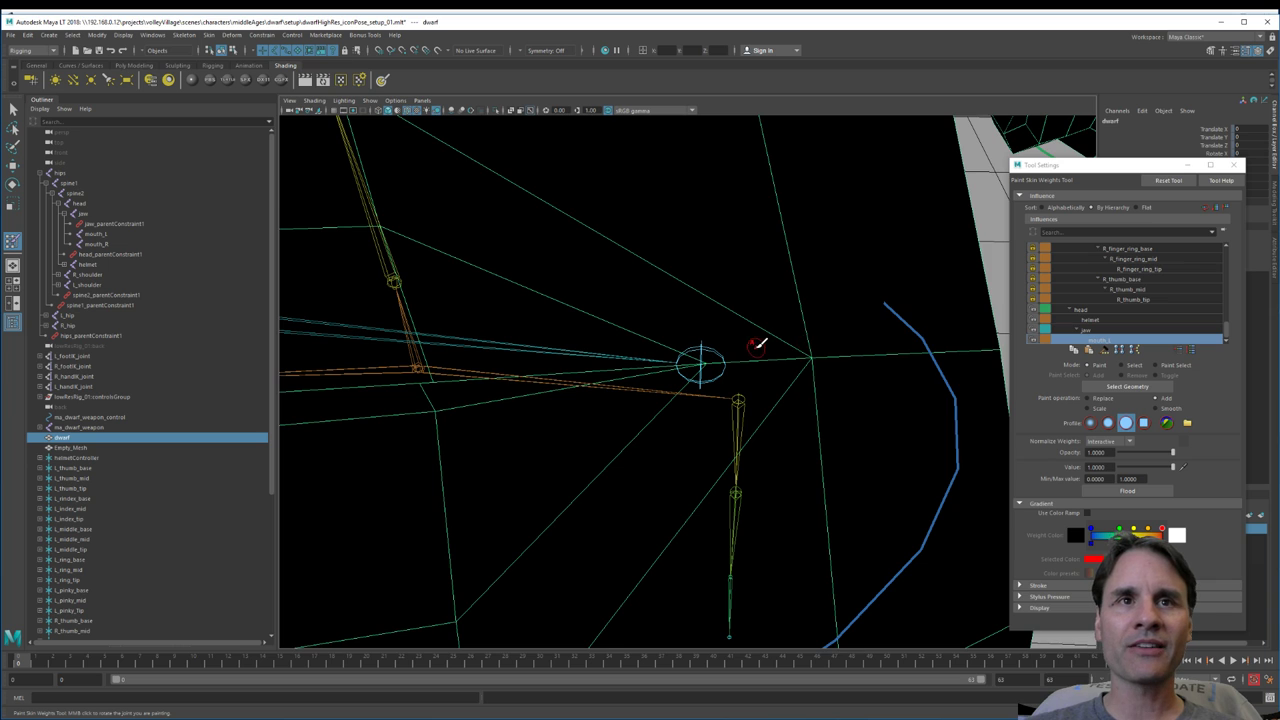
pyautogui.scroll(3, 765, 345)
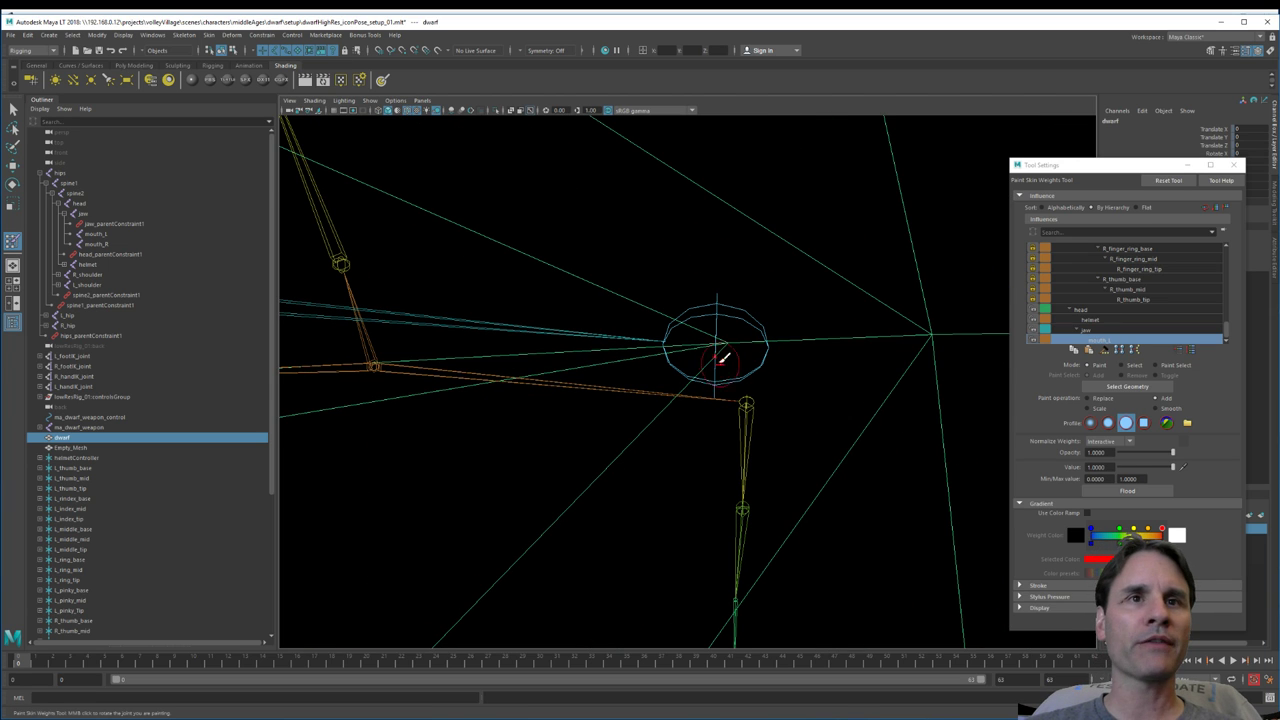
pyautogui.moveTo(725, 346)
pyautogui.mouseDown()
pyautogui.moveTo(817, 378)
pyautogui.moveTo(758, 382)
pyautogui.mouseUp()
pyautogui.scroll(-4, 817, 378)
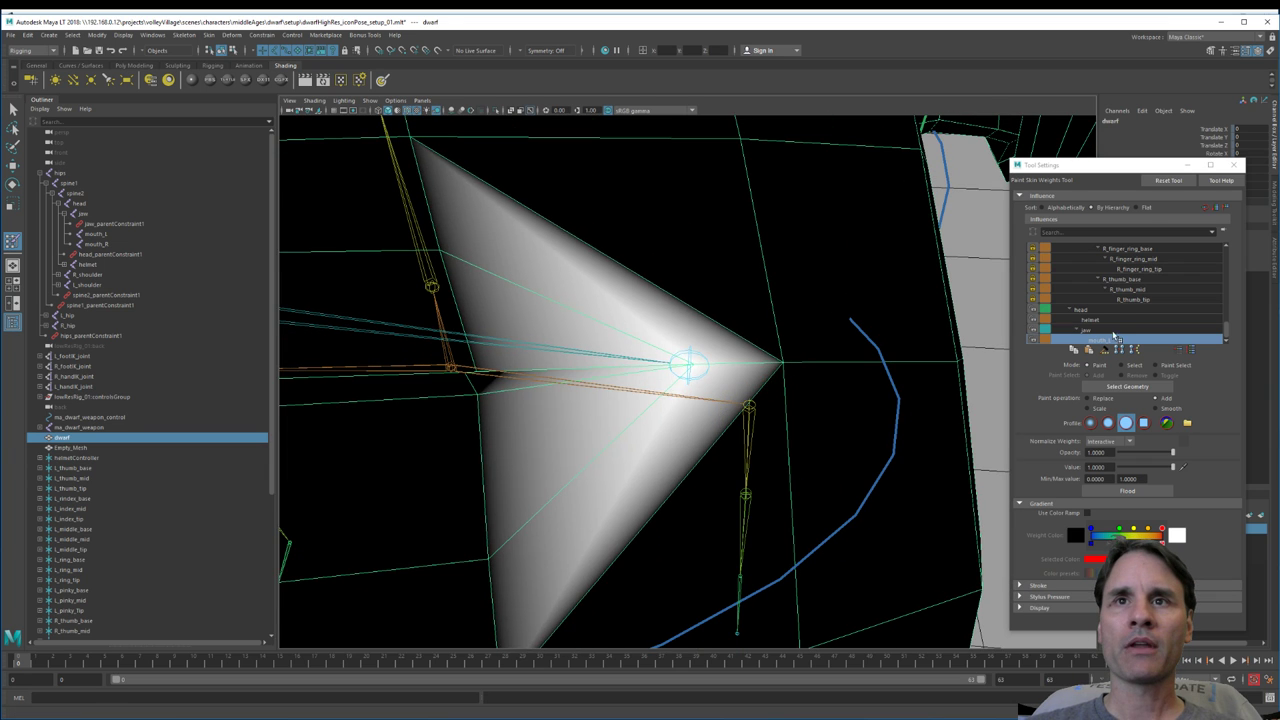
pyautogui.click(1113, 299)
pyautogui.click(1102, 341)
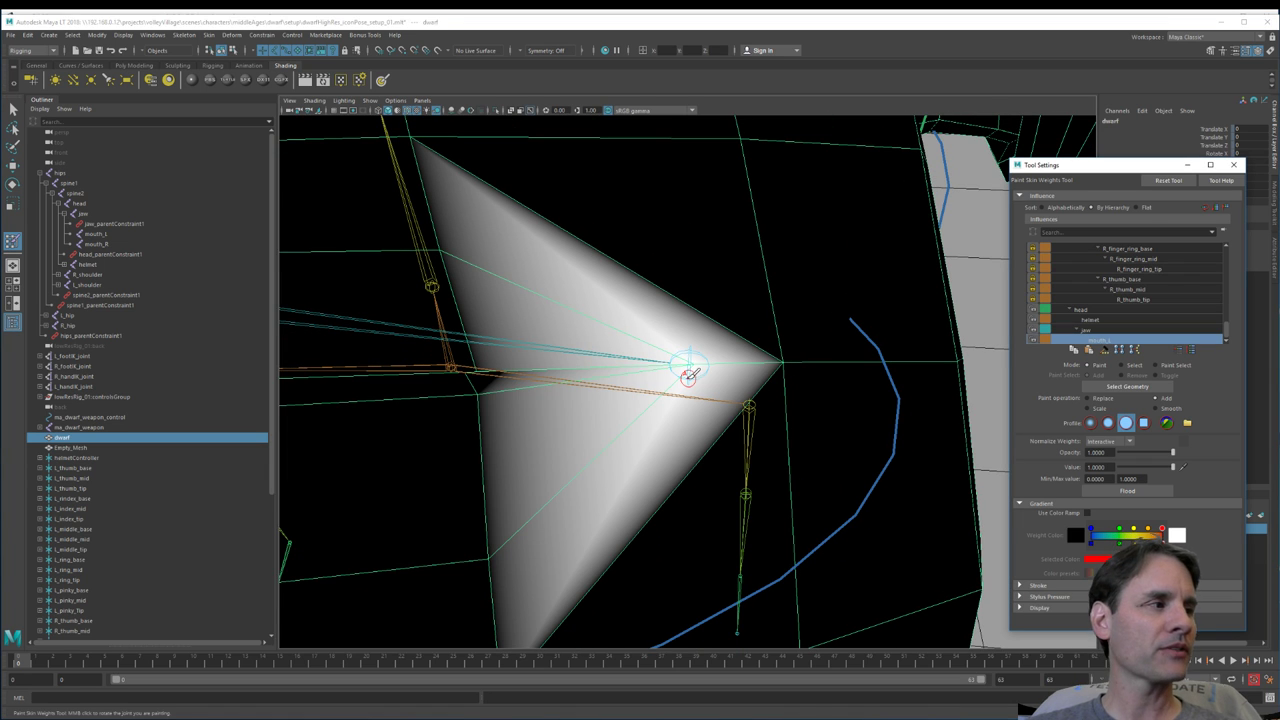
# Step: Set the paint value to 0.5 and add mouth_L weight to the cheek vertex just outside the mouth corner
pyautogui.scroll(2, 697, 380)
pyautogui.scroll(3, 700, 380)
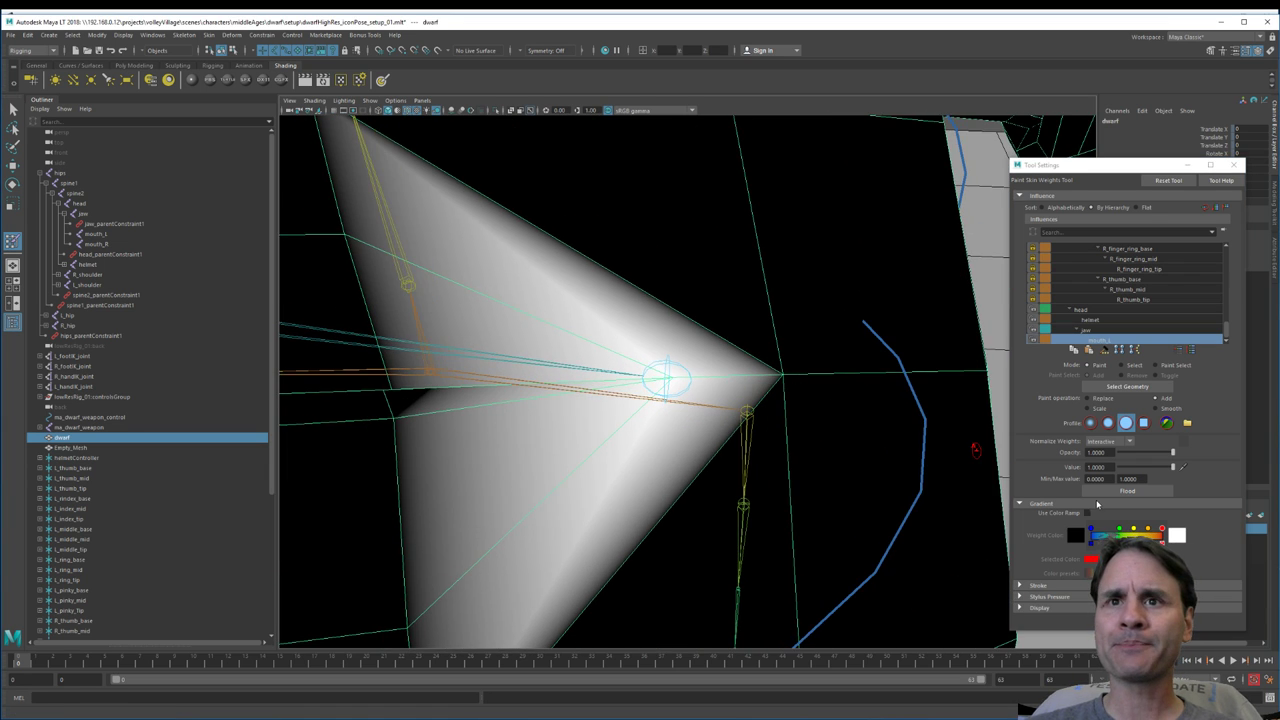
pyautogui.moveTo(1109, 468); pyautogui.dragTo(1020, 458)
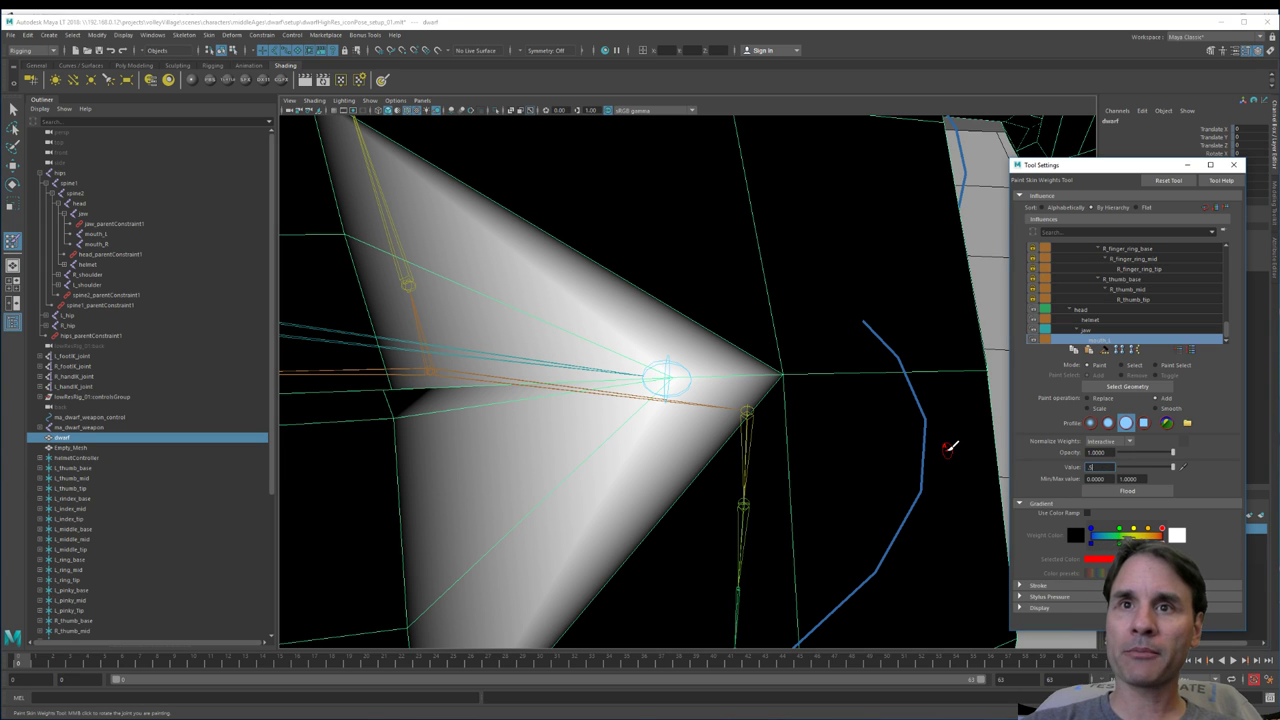
pyautogui.press('Return')
pyautogui.click(776, 380)
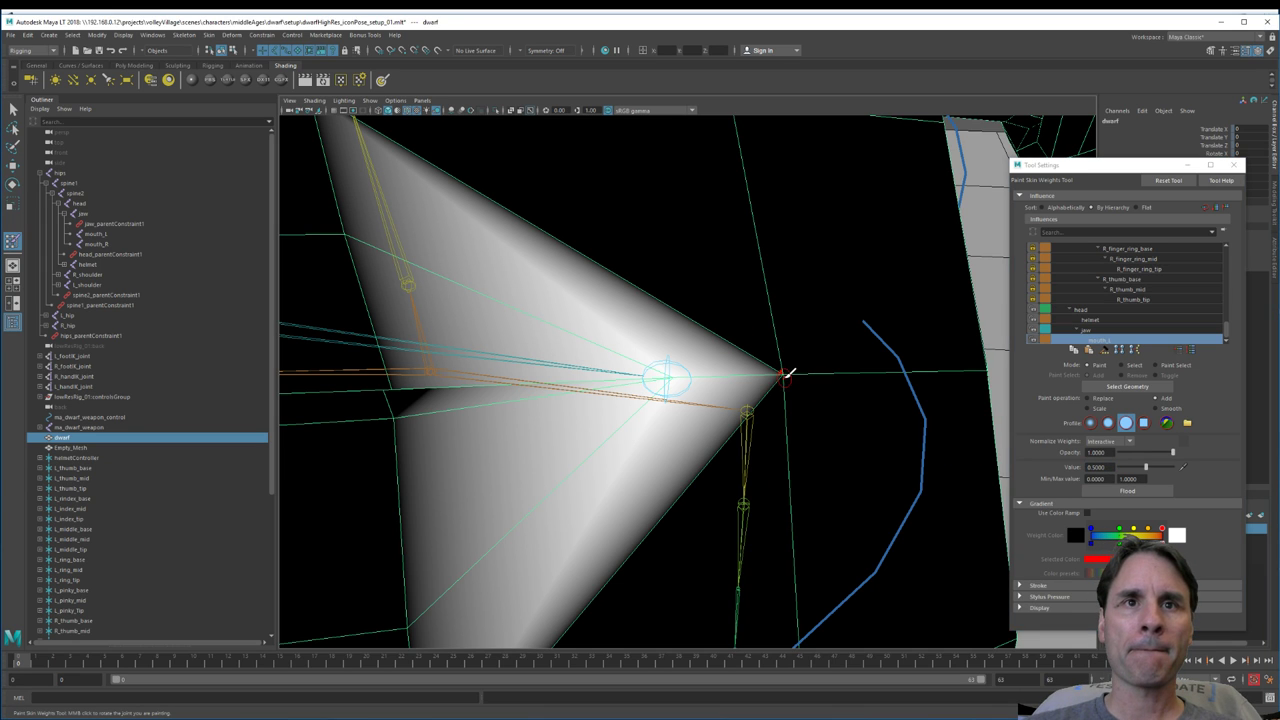
pyautogui.click(785, 375)
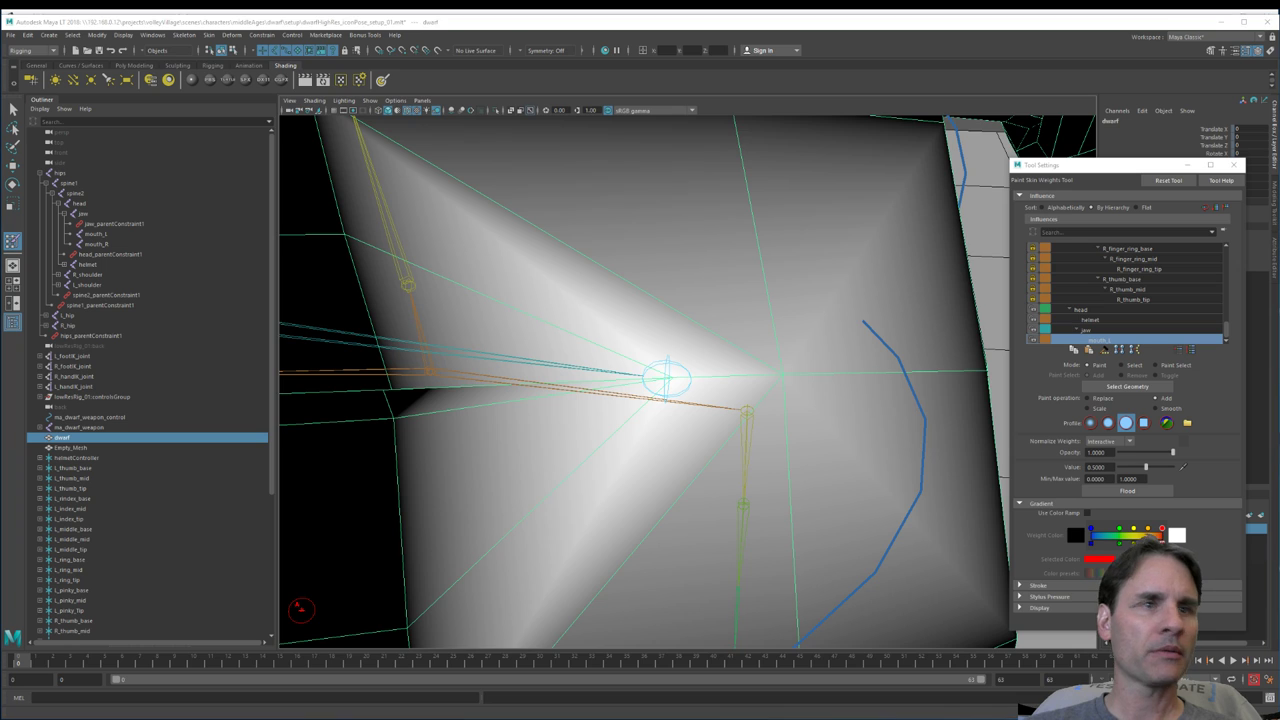
# Step: Try to add 0.5 mouth_L weight to the vertex up and inward from the mouth corner, and undo that stroke
pyautogui.hotkey('alt', 'Tab')
pyautogui.hotkey('alt', 'Tab')
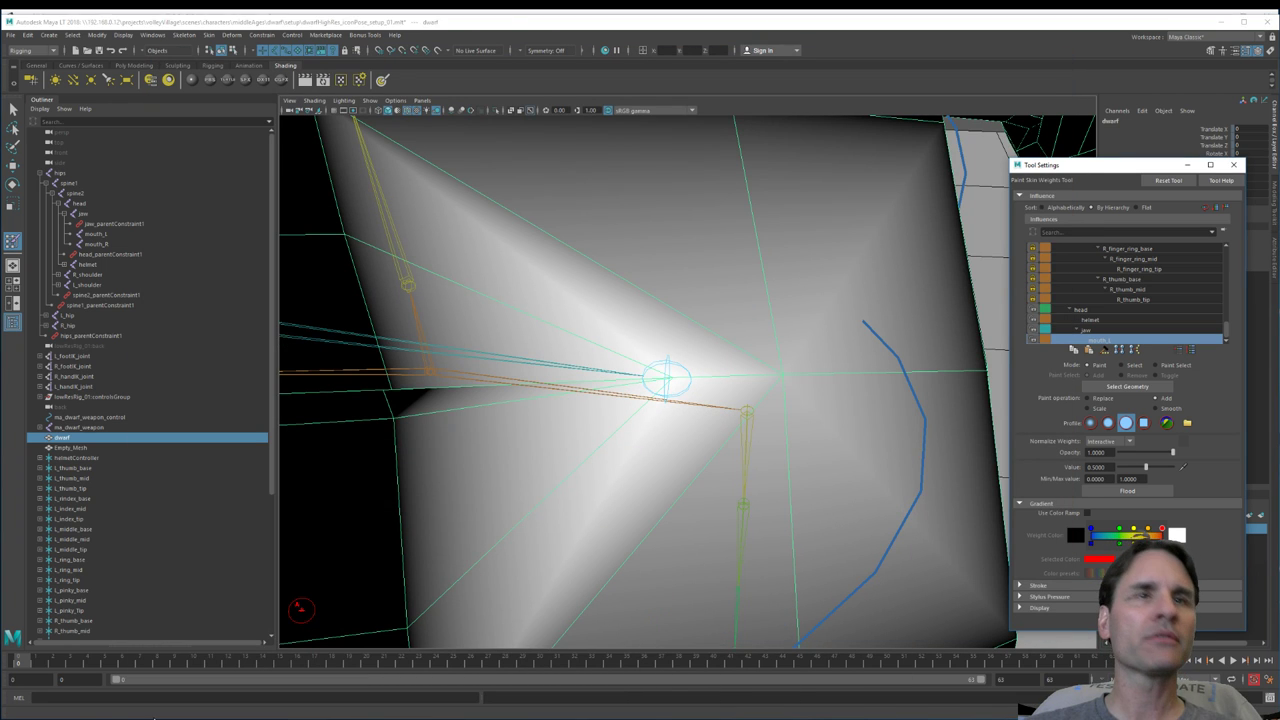
pyautogui.keyDown('alt'); pyautogui.moveTo(800, 319); pyautogui.dragTo(866, 327, button='middle'); pyautogui.keyUp('alt')
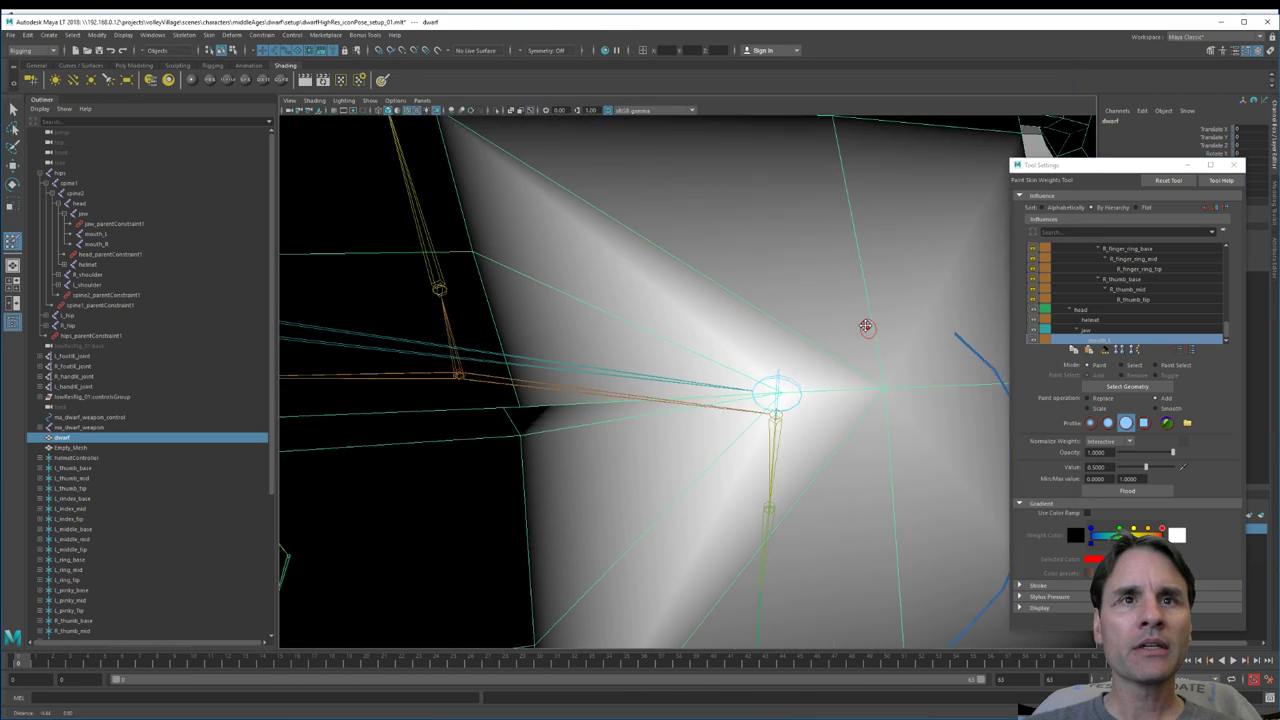
pyautogui.keyDown('alt'); pyautogui.moveTo(866, 327); pyautogui.dragTo(840, 360, button='right'); pyautogui.keyUp('alt')
pyautogui.keyDown('alt'); pyautogui.moveTo(840, 360); pyautogui.dragTo(717, 313); pyautogui.keyUp('alt')
pyautogui.click(637, 276)
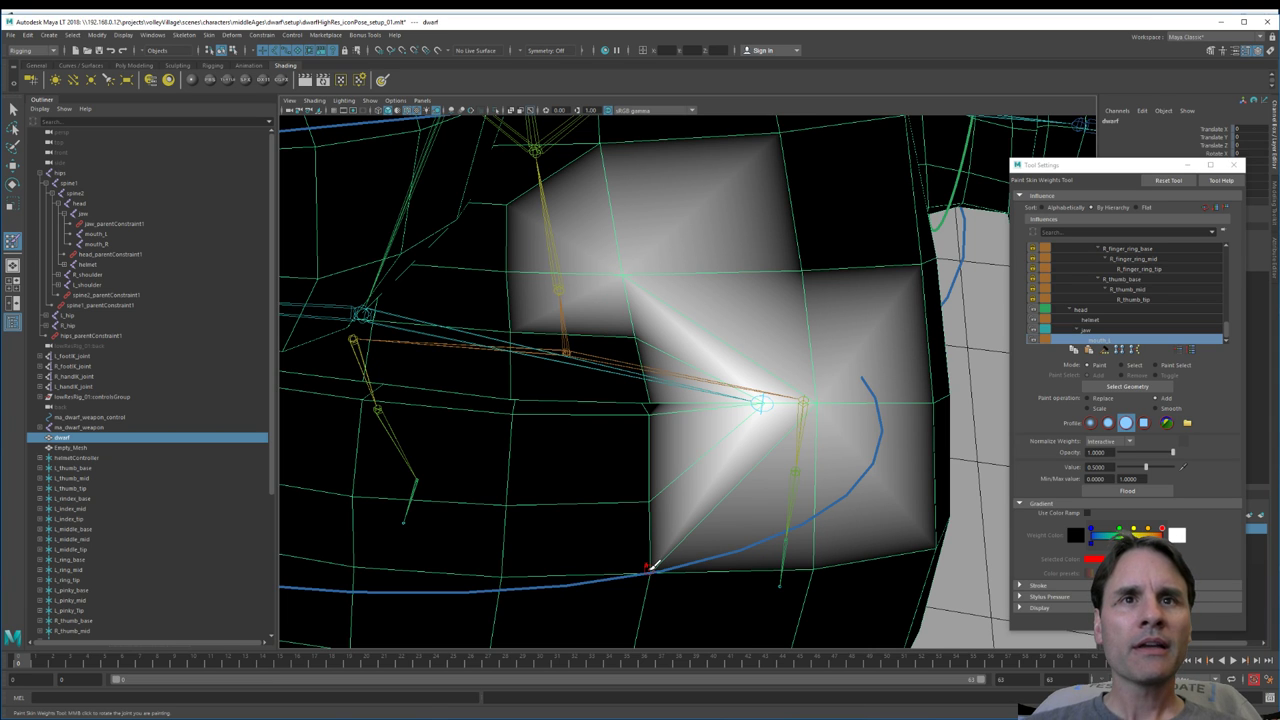
pyautogui.scroll(1, 690, 515)
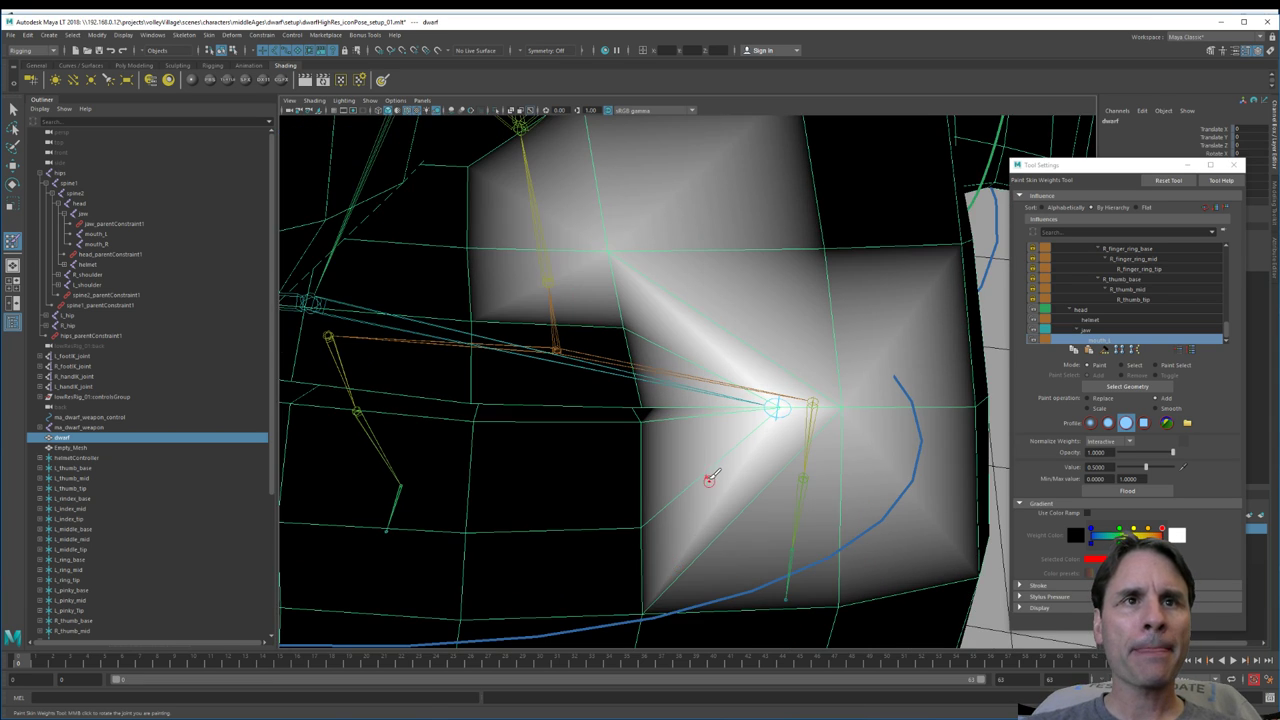
pyautogui.hotkey('ctrl', 'z')
# Step: Add 0.5 mouth_L weight to the upper lip vertex nearest the mouth corner
pyautogui.scroll(2, 689, 350)
pyautogui.click(585, 307)
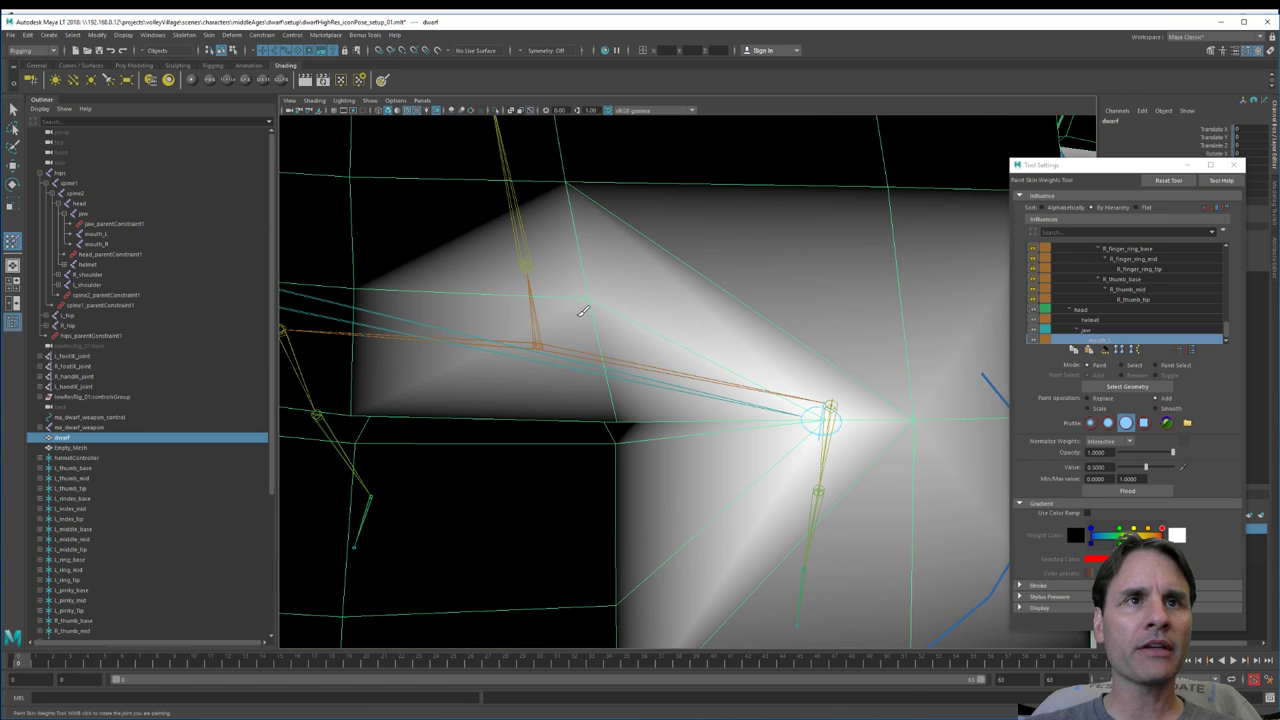
pyautogui.scroll(-3, 666, 333)
# Step: Set the paint value to 0.75 and add mouth_L weight to the upper and lower lip edge vertices beside the mouth corner
pyautogui.keyDown('alt'); pyautogui.moveTo(660, 351); pyautogui.dragTo(671, 369); pyautogui.keyUp('alt')
pyautogui.scroll(3, 663, 368)
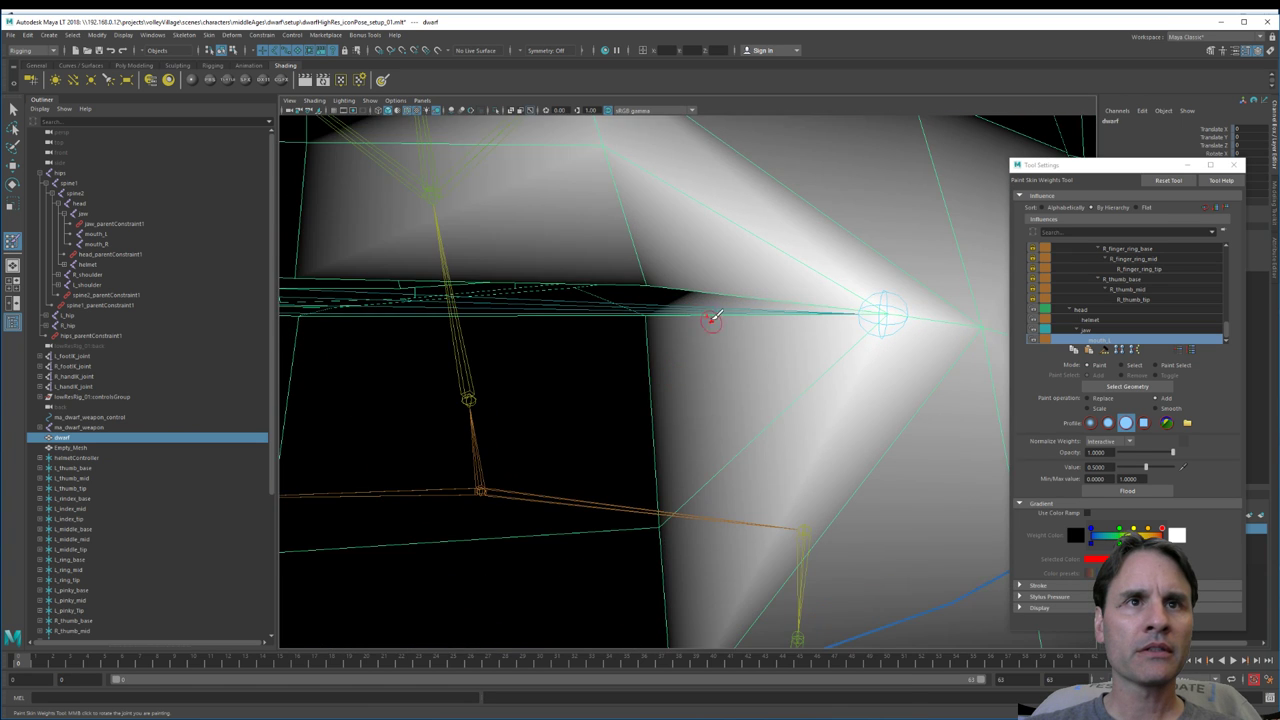
pyautogui.keyDown('alt'); pyautogui.moveTo(714, 317); pyautogui.dragTo(722, 271); pyautogui.keyUp('alt')
pyautogui.moveTo(1109, 467); pyautogui.dragTo(994, 457)
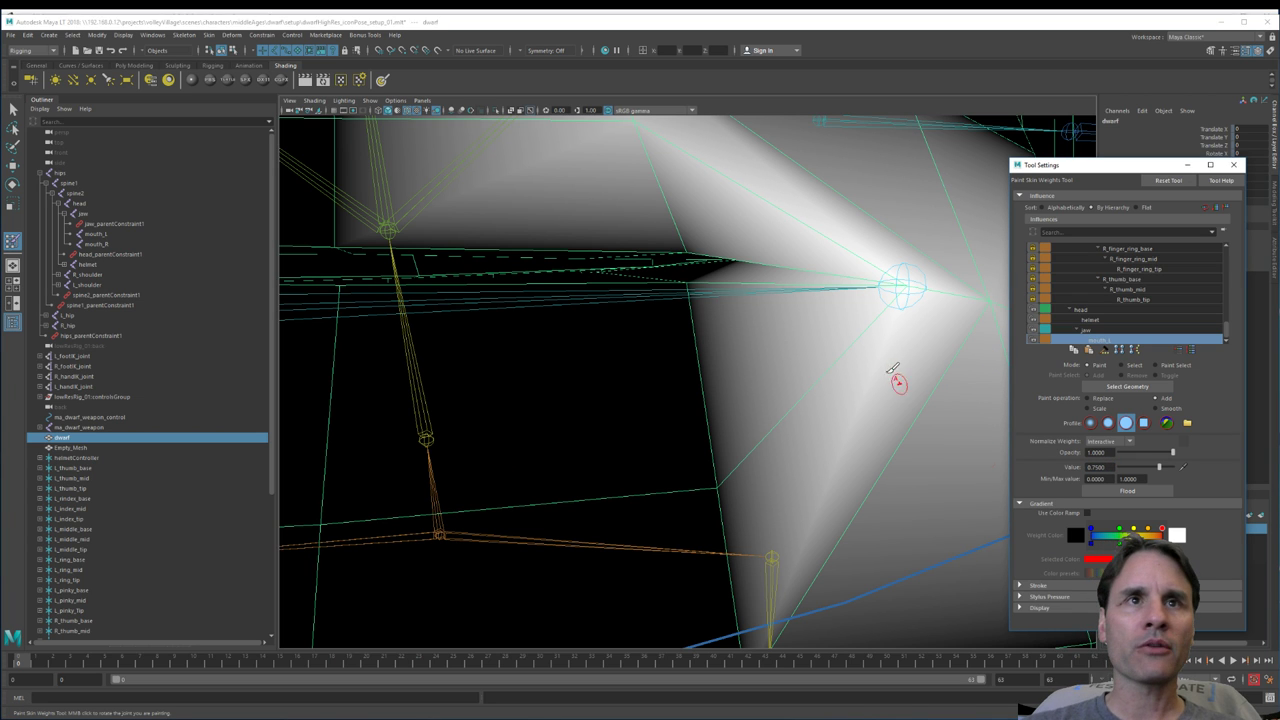
pyautogui.keyDown('alt'); pyautogui.moveTo(894, 371); pyautogui.dragTo(671, 278); pyautogui.keyUp('alt')
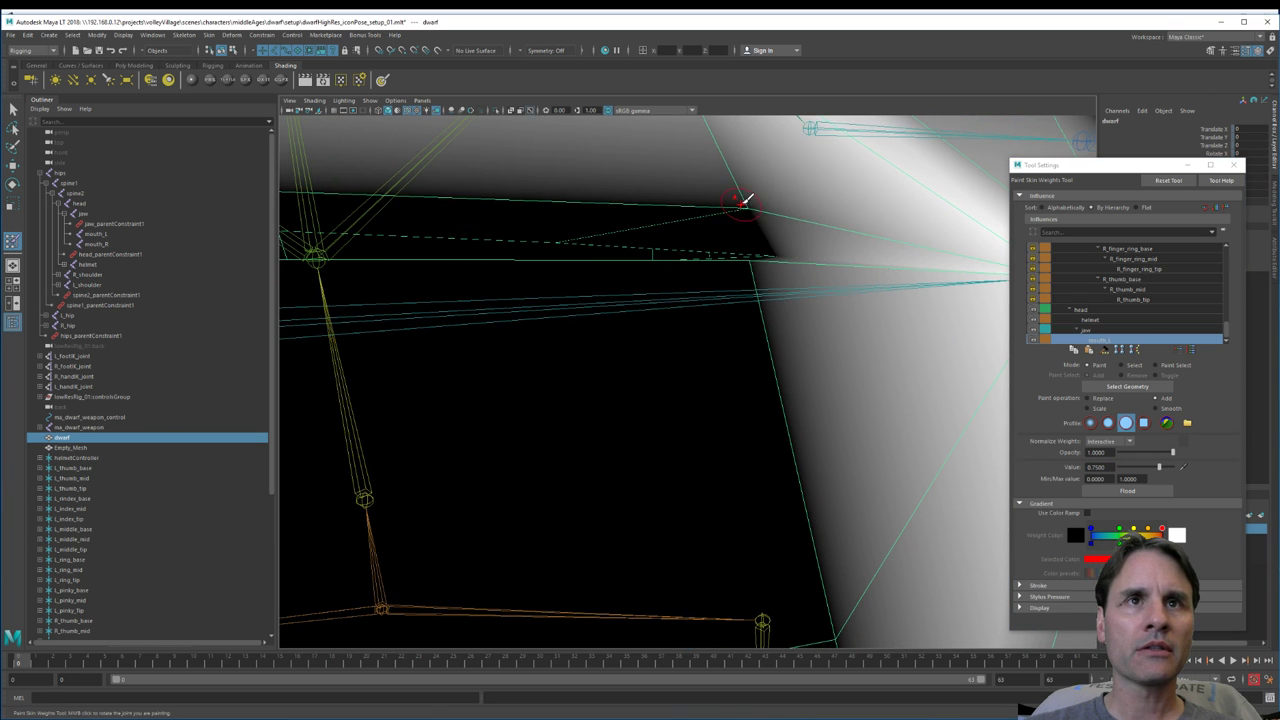
pyautogui.moveTo(737, 194); pyautogui.dragTo(651, 229)
pyautogui.moveTo(571, 234)
pyautogui.mouseDown()
pyautogui.moveTo(797, 316)
pyautogui.moveTo(767, 358)
pyautogui.moveTo(840, 306)
pyautogui.mouseUp()
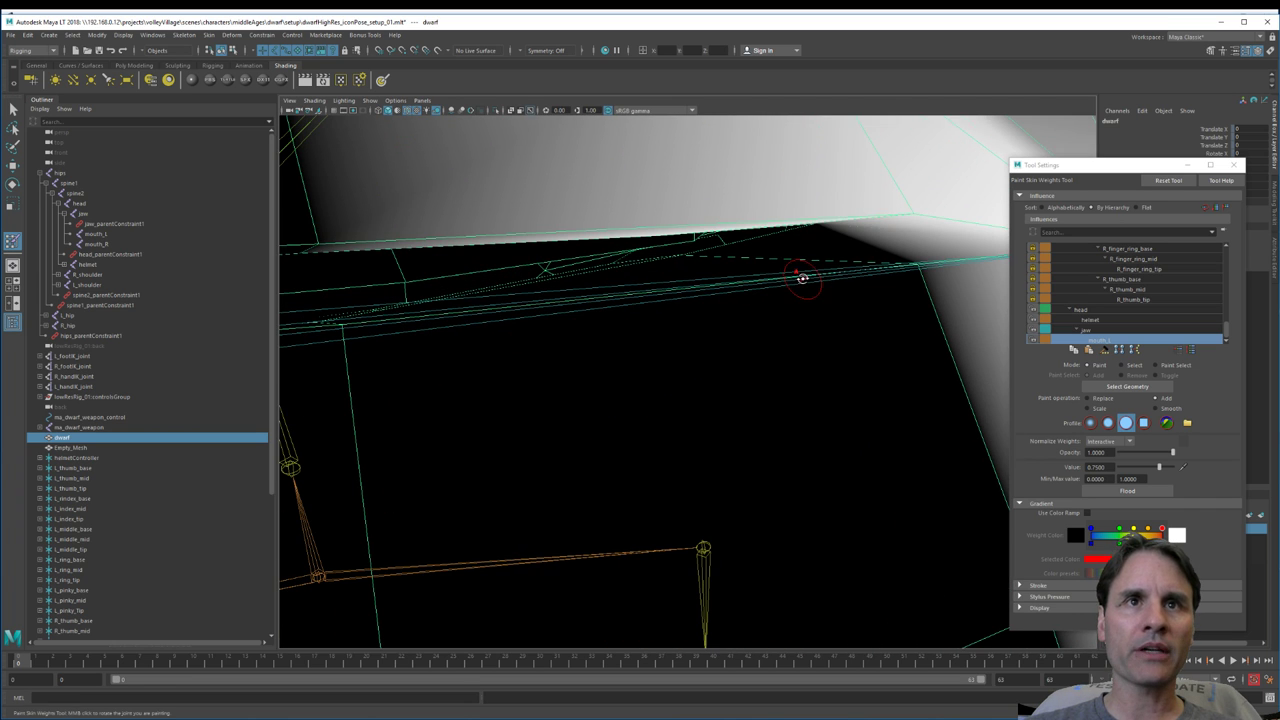
pyautogui.moveTo(920, 266); pyautogui.dragTo(822, 236)
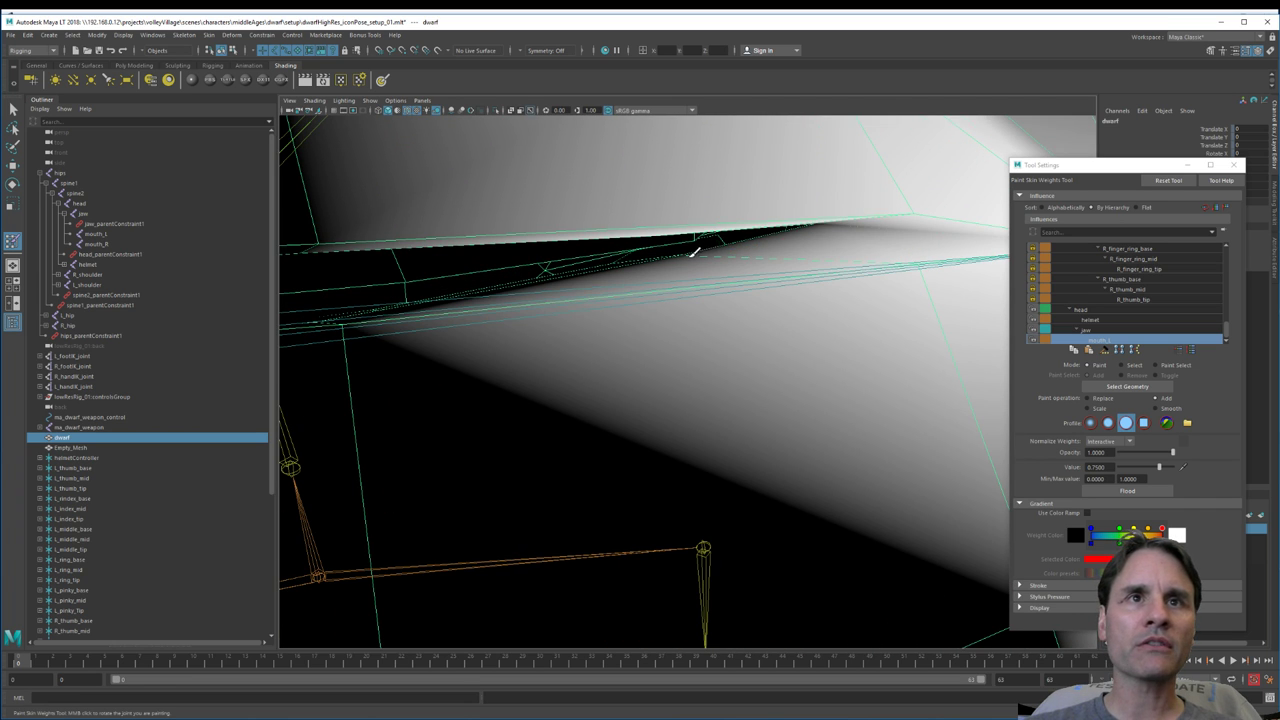
pyautogui.moveTo(687, 254)
pyautogui.keyDown('alt'); pyautogui.mouseDown()
pyautogui.moveTo(829, 309)
pyautogui.moveTo(809, 349)
pyautogui.mouseUp(); pyautogui.keyUp('alt')
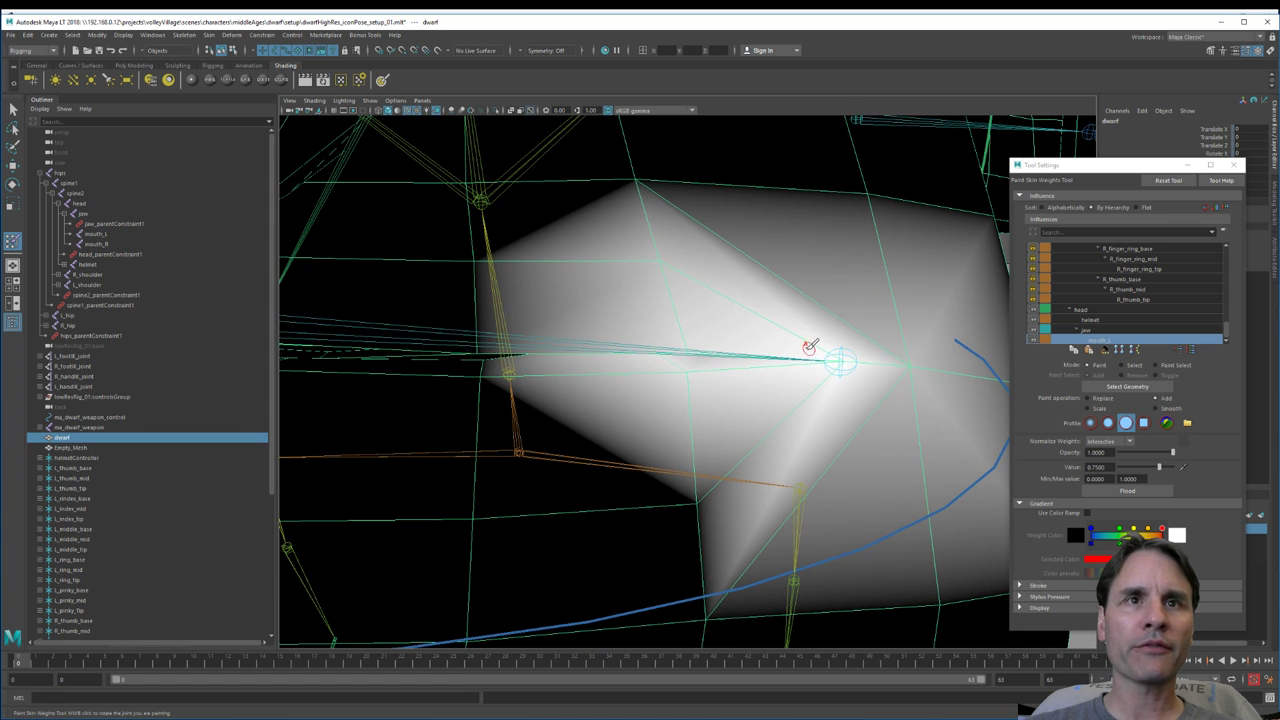
# Step: Set the paint value to 0.5 and add mouth_L weight to the vertices above the upper lip and below the lower lip
pyautogui.keyDown('alt'); pyautogui.moveTo(683, 406); pyautogui.dragTo(714, 366); pyautogui.keyUp('alt')
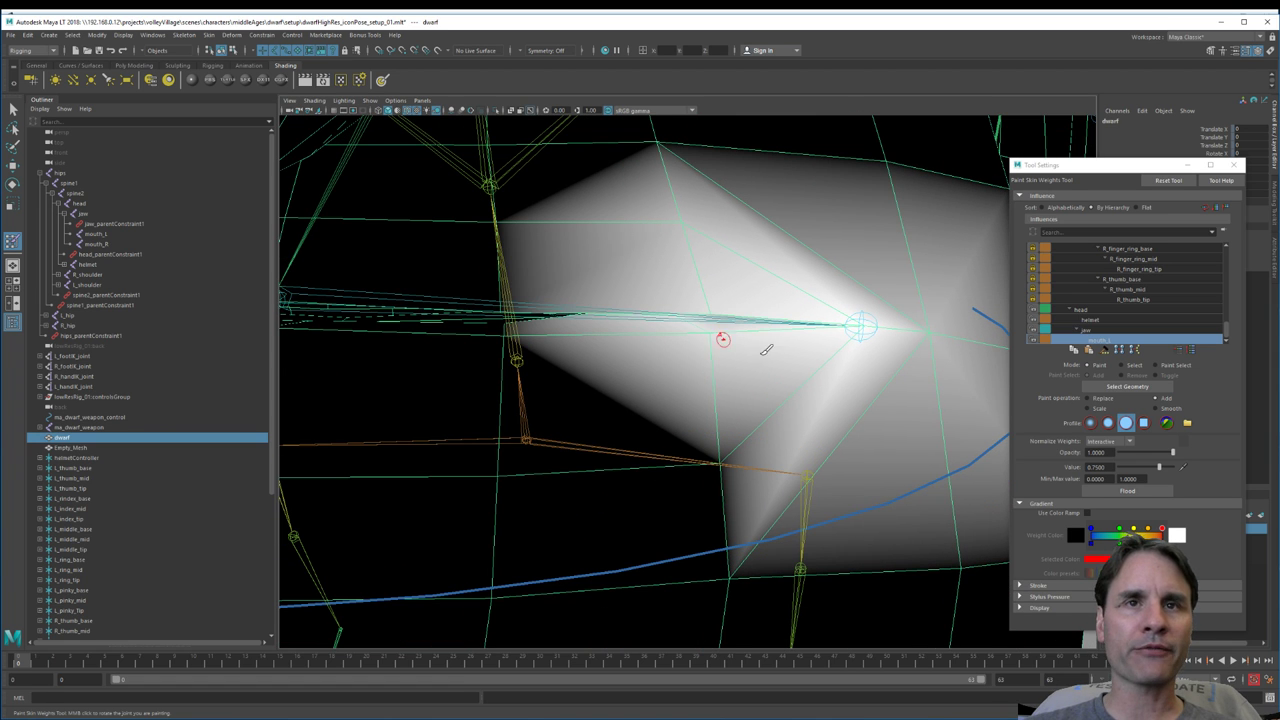
pyautogui.keyDown('alt'); pyautogui.moveTo(788, 353); pyautogui.dragTo(749, 357); pyautogui.keyUp('alt')
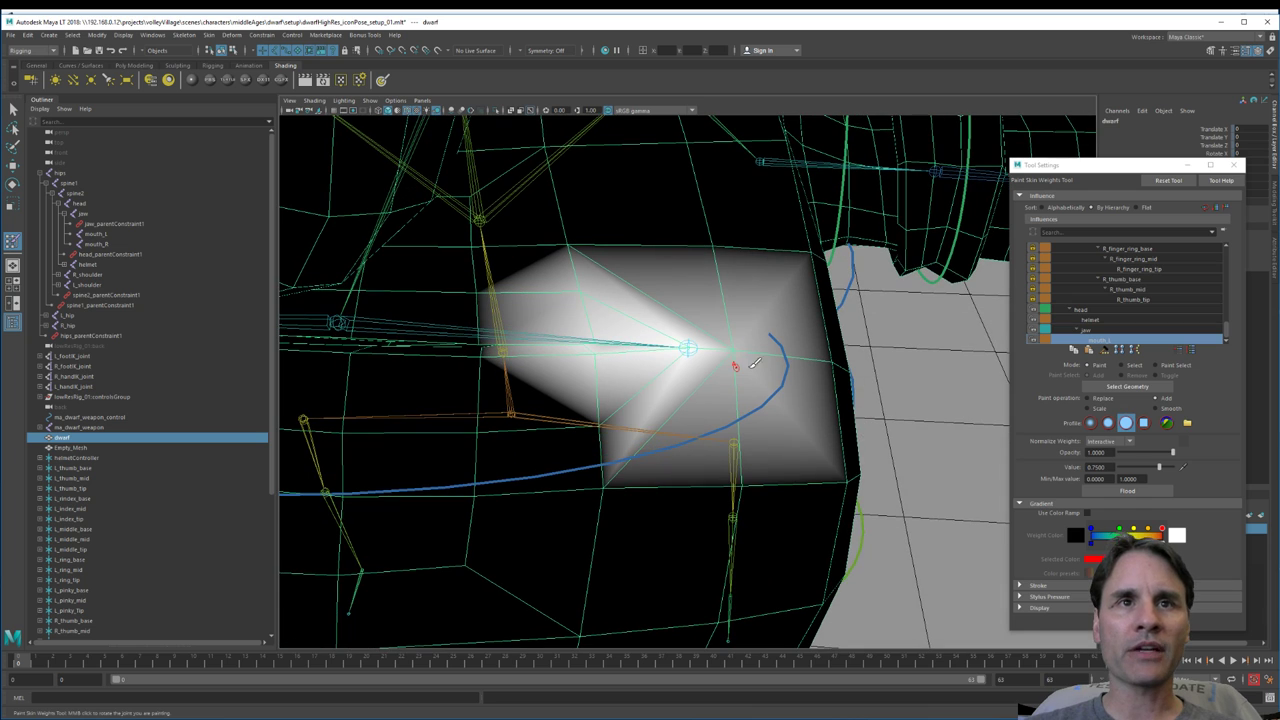
pyautogui.moveTo(1108, 468); pyautogui.dragTo(941, 455)
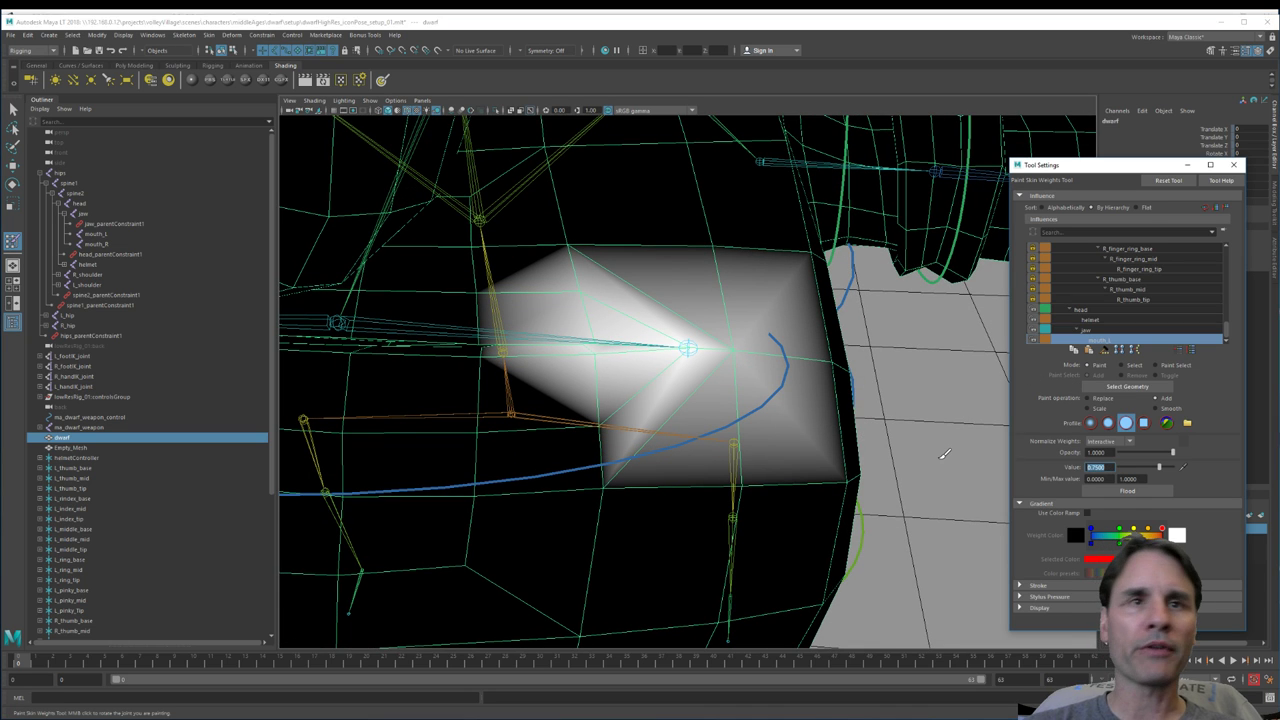
pyautogui.moveTo(592, 237); pyautogui.dragTo(586, 299)
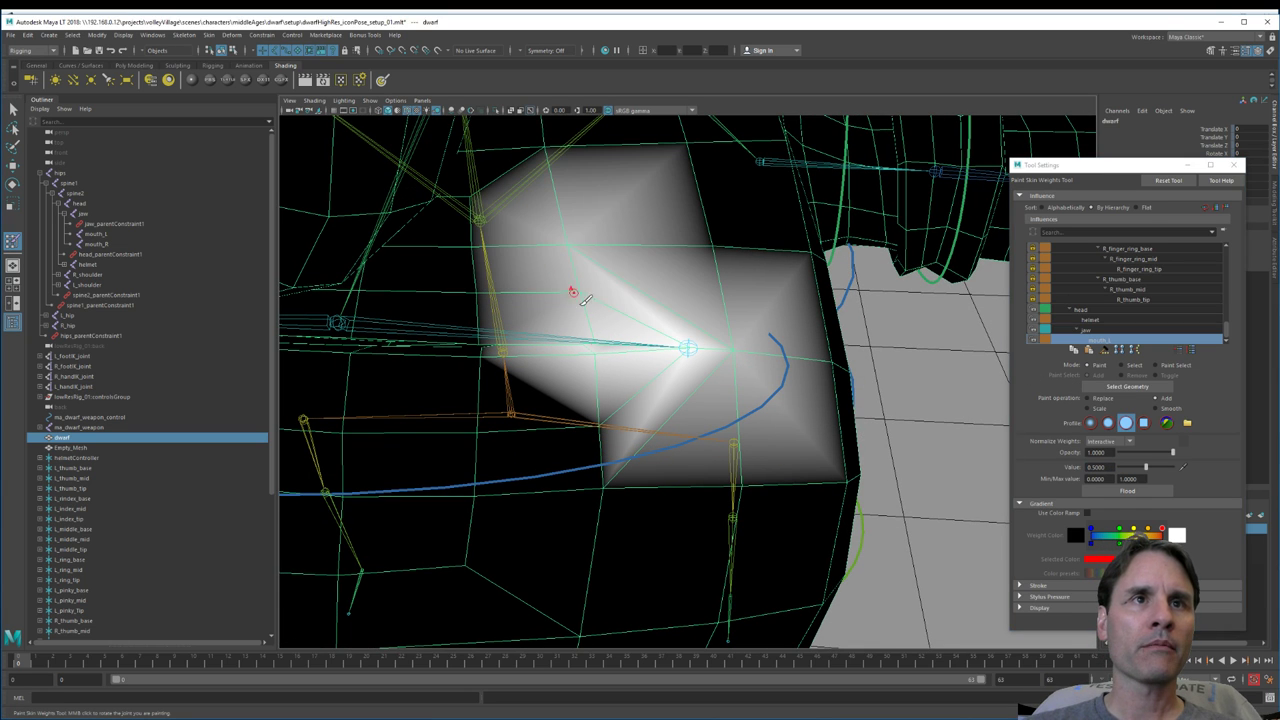
pyautogui.moveTo(602, 478); pyautogui.dragTo(608, 500)
pyautogui.moveTo(602, 412); pyautogui.dragTo(655, 494)
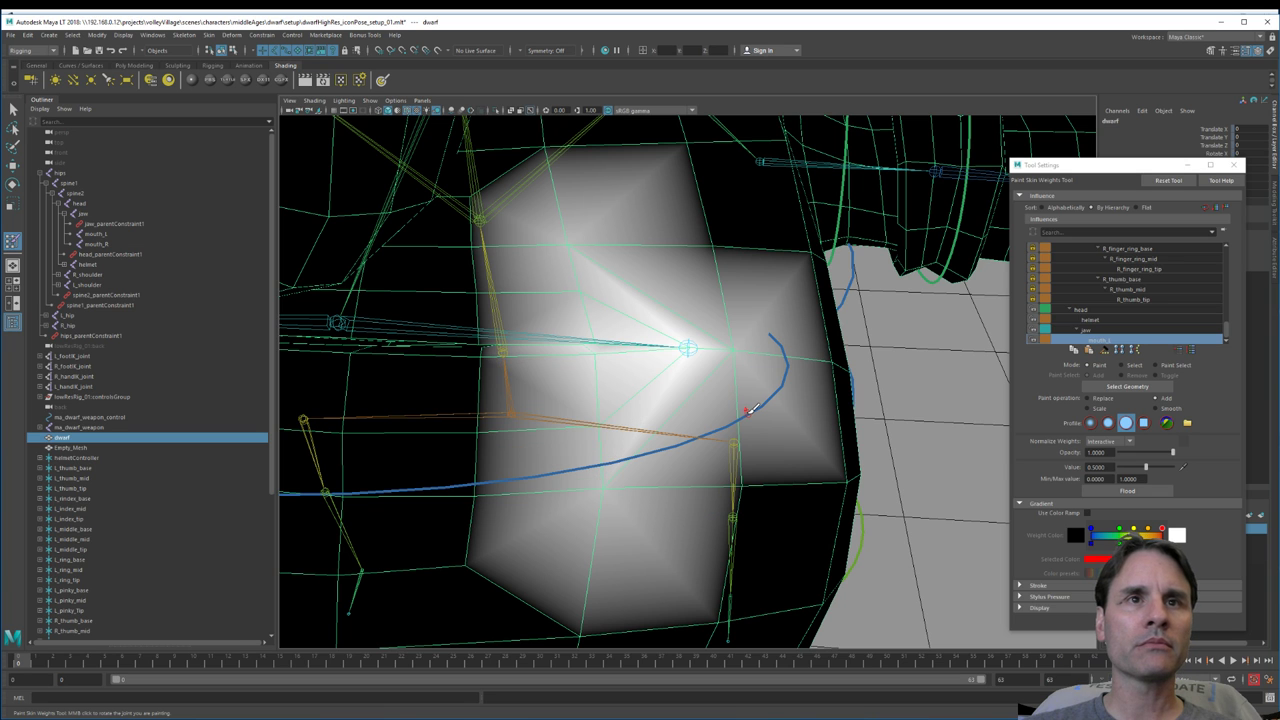
# Step: Test the deformation by moving the mouth_L joint upward, undo the move and reselect the dwarf mesh
pyautogui.press('w')
pyautogui.click(698, 350)
pyautogui.keyDown('alt'); pyautogui.moveTo(714, 360); pyautogui.dragTo(657, 240); pyautogui.keyUp('alt')
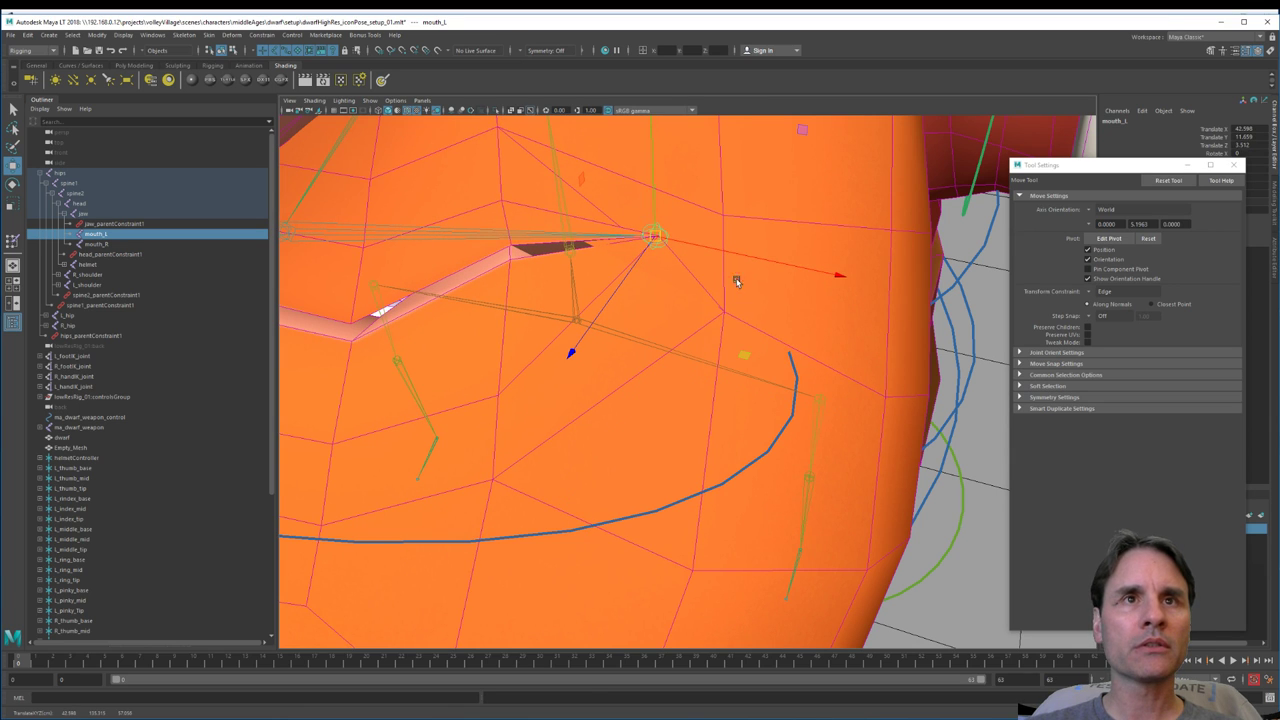
pyautogui.hotkey('ctrl', 'z')
pyautogui.click(483, 186)
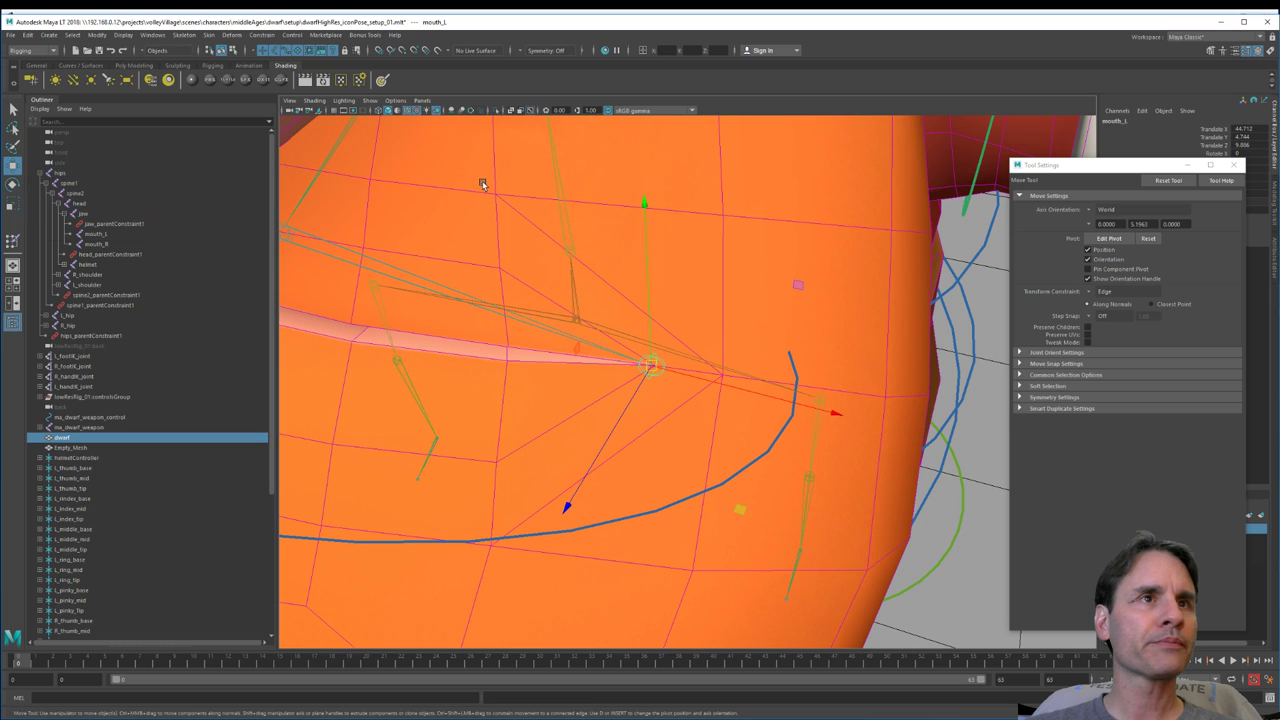
# Step: Try to add mouth_L weight at value 0.75 to the cheek vertices outside and above the mouth corner
pyautogui.click(11, 242)
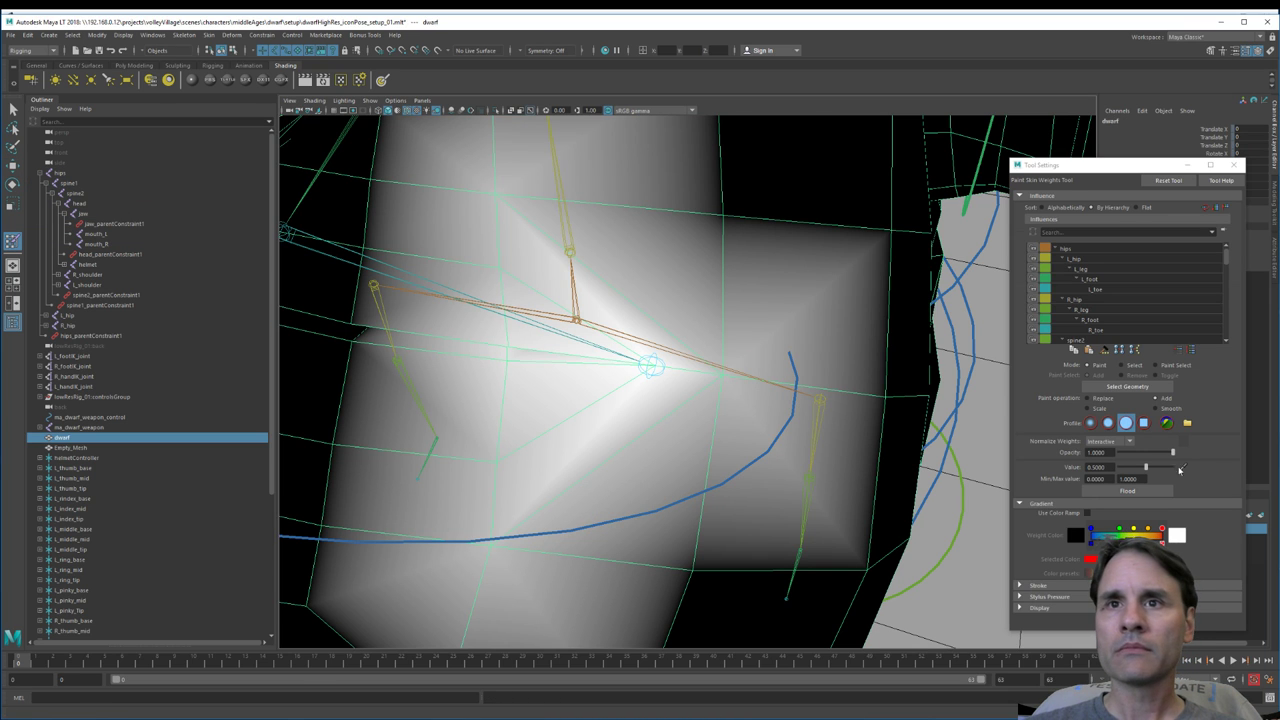
pyautogui.moveTo(1109, 467); pyautogui.dragTo(1066, 466)
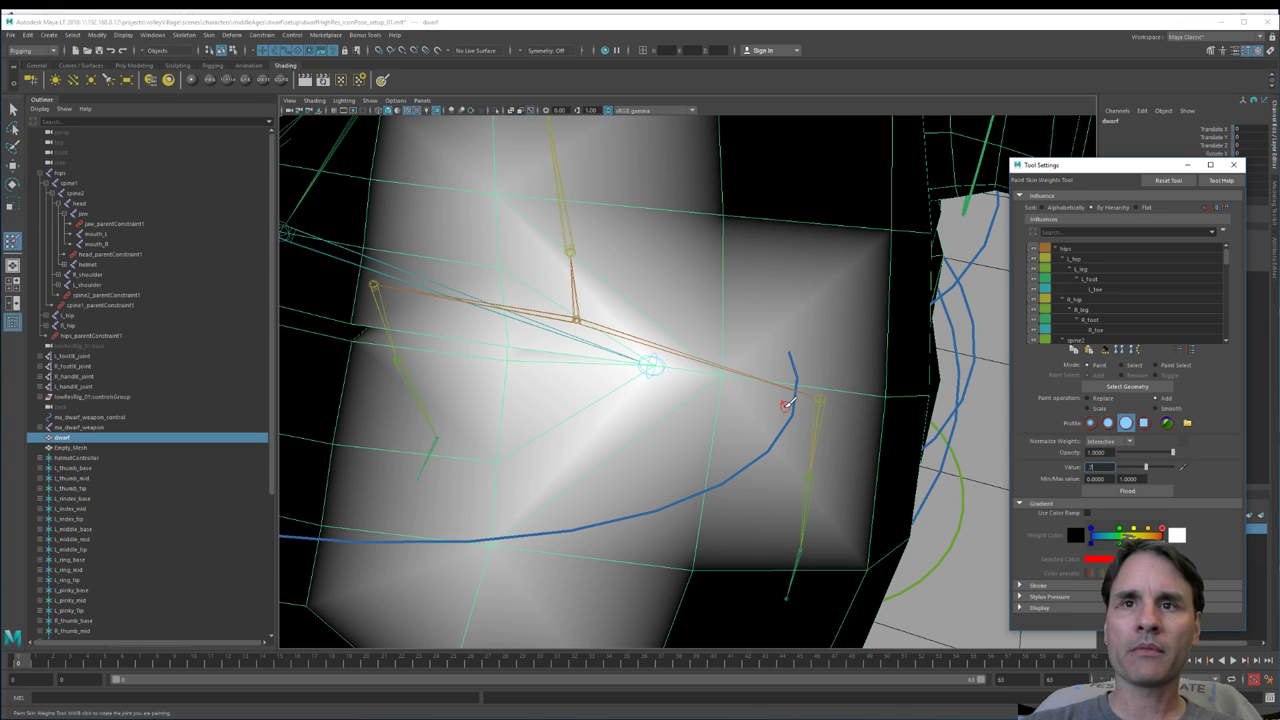
pyautogui.click(722, 377)
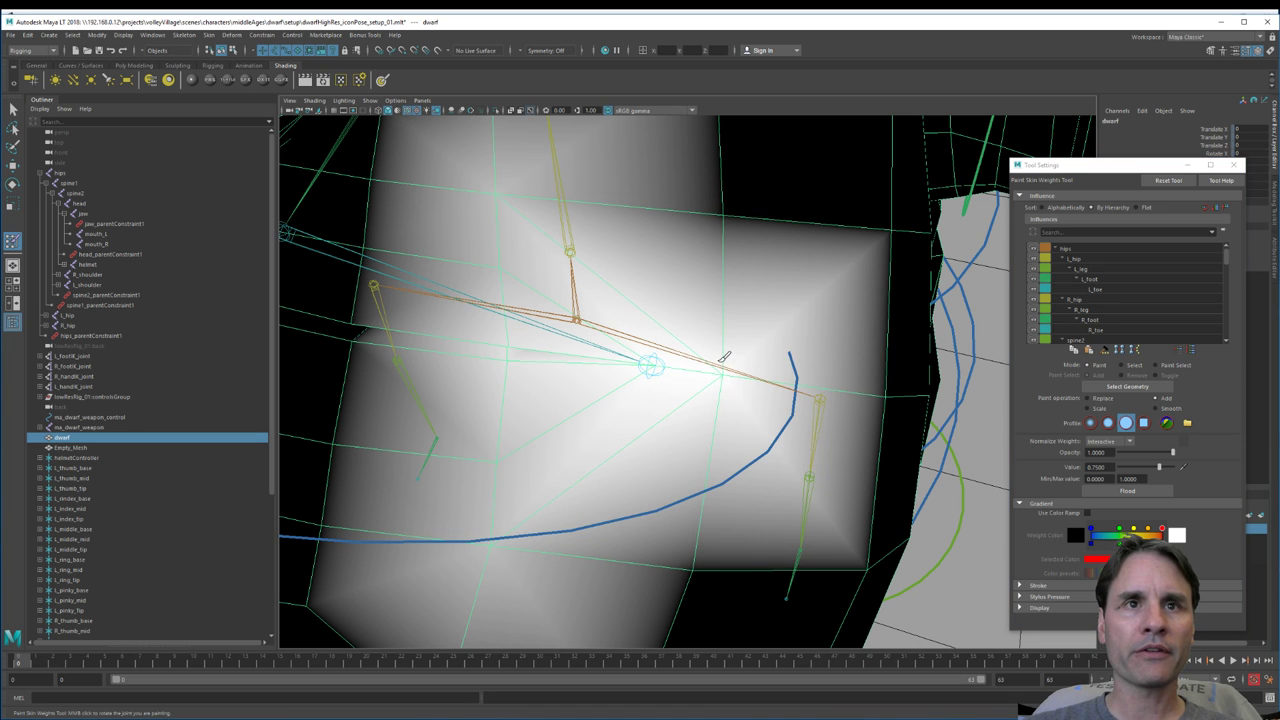
pyautogui.moveTo(738, 338)
pyautogui.keyDown('alt'); pyautogui.mouseDown()
pyautogui.moveTo(723, 297)
pyautogui.moveTo(740, 275)
pyautogui.mouseUp(); pyautogui.keyUp('alt')
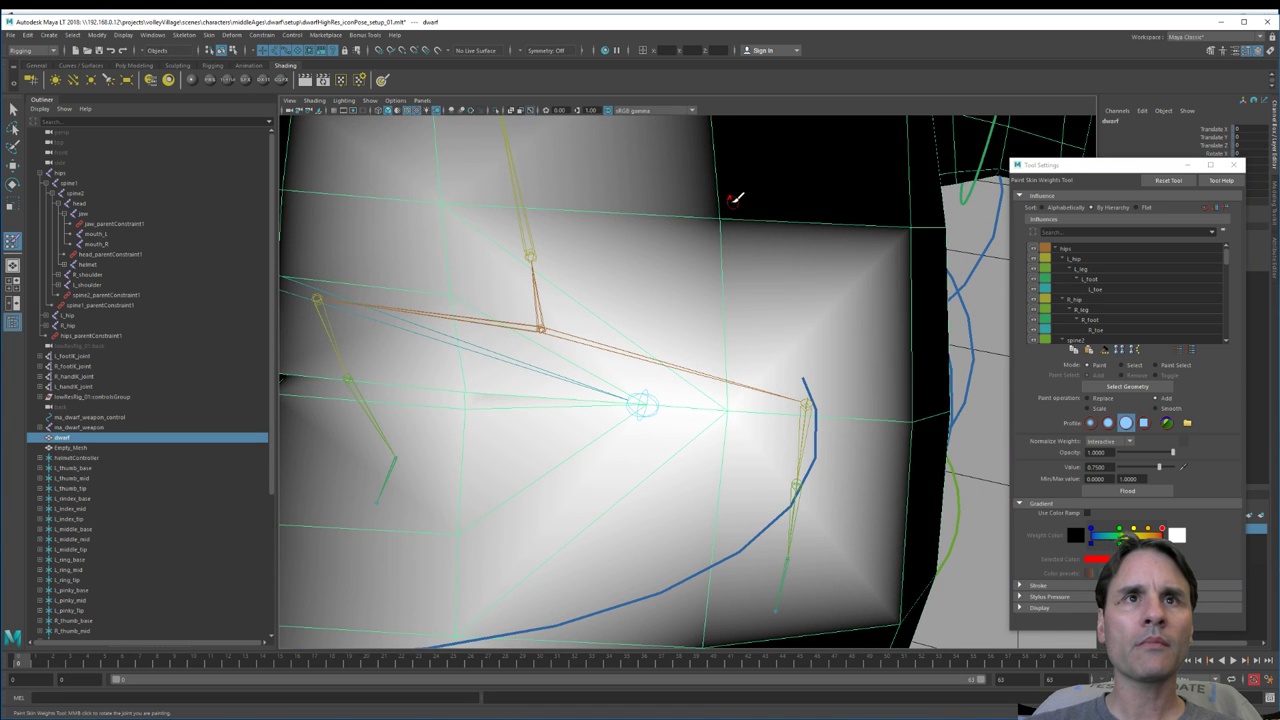
pyautogui.scroll(-1, 719, 213)
pyautogui.click(713, 245)
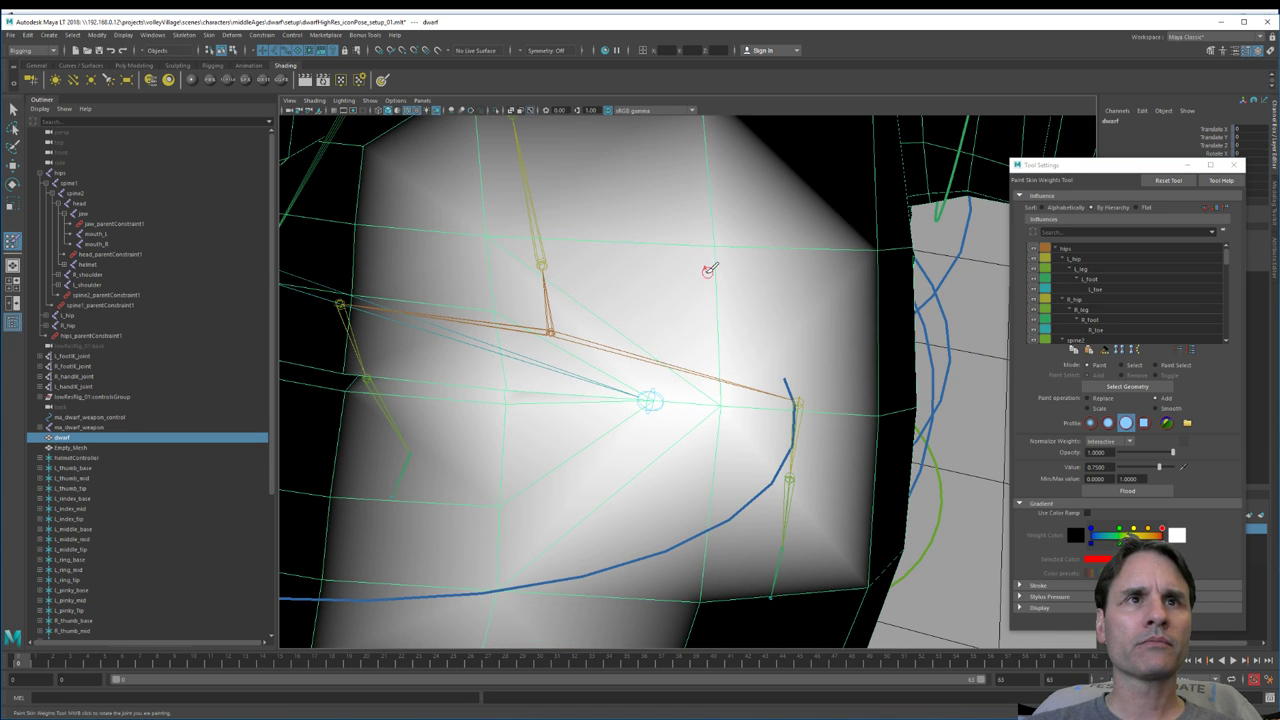
pyautogui.click(486, 238)
pyautogui.moveTo(496, 305)
pyautogui.mouseDown()
pyautogui.moveTo(523, 363)
pyautogui.moveTo(563, 349)
pyautogui.moveTo(518, 321)
pyautogui.mouseUp()
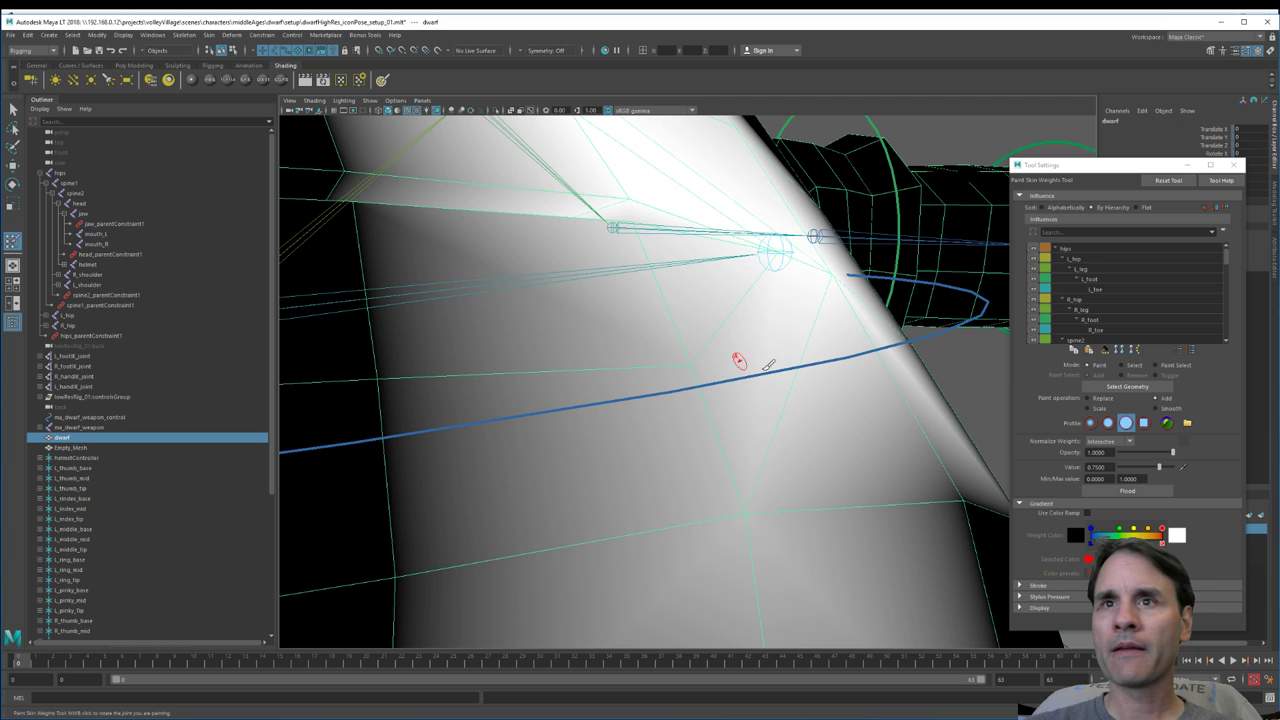
# Step: Switch the skin weight paint operation to Replace with a value of 0.75
pyautogui.click(1101, 400)
pyautogui.keyDown('alt'); pyautogui.moveTo(570, 250); pyautogui.dragTo(651, 406); pyautogui.keyUp('alt')
pyautogui.scroll(-5, 651, 406)
pyautogui.moveTo(1110, 467); pyautogui.dragTo(920, 463)
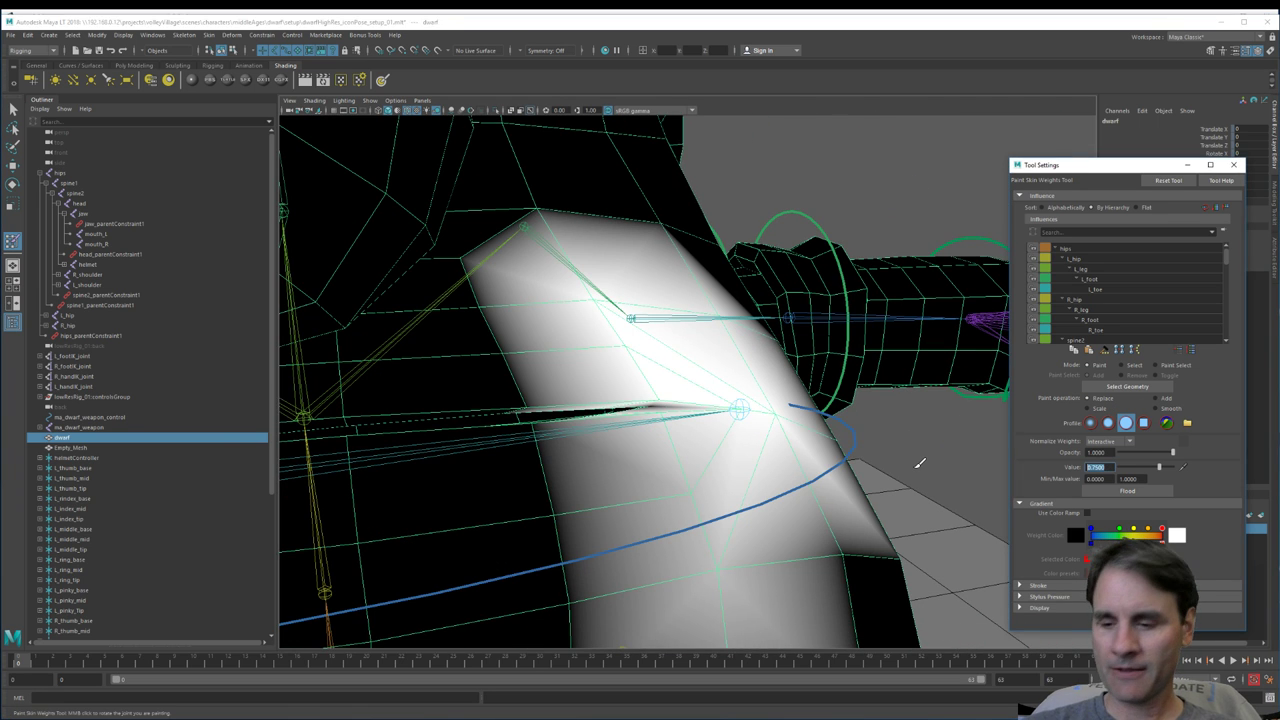
# Step: Undo the added 0.75 cheek strokes and resume skin weight painting on the dwarf mesh
pyautogui.keyDown('alt'); pyautogui.moveTo(697, 345); pyautogui.dragTo(575, 318); pyautogui.keyUp('alt')
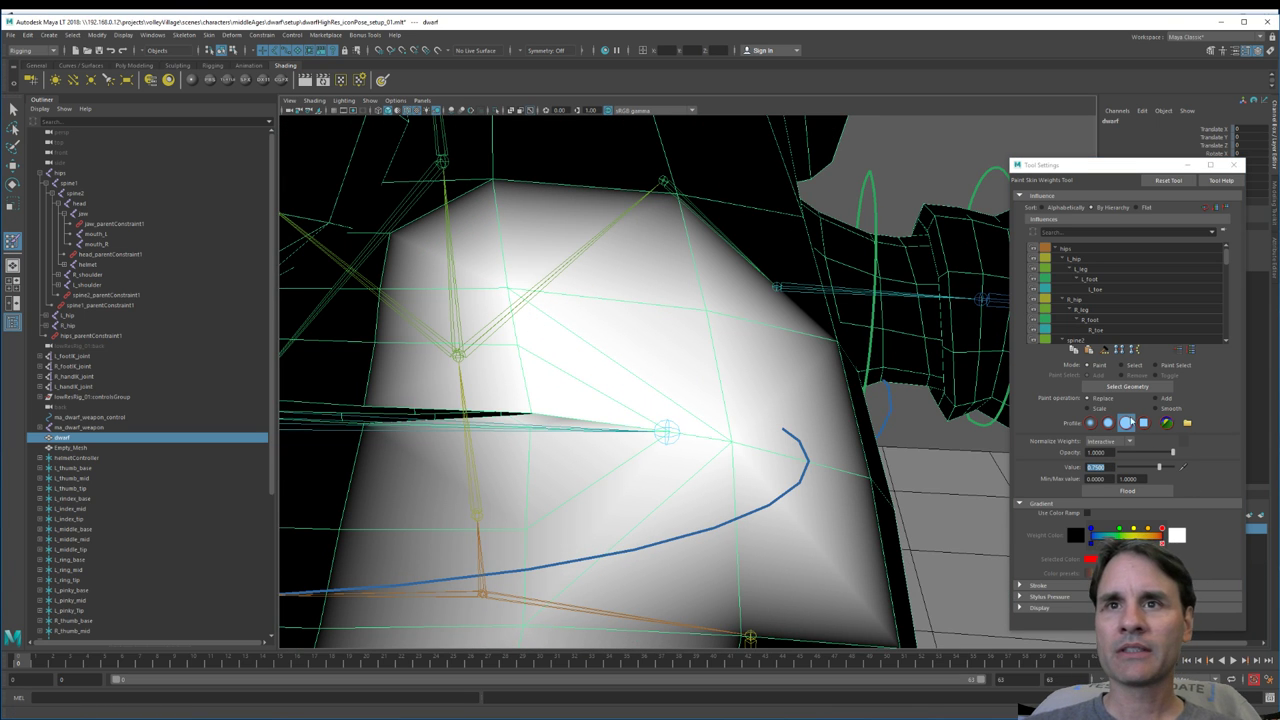
pyautogui.scroll(-2, 1109, 336)
pyautogui.hotkey('ctrl', 'z')
pyautogui.hotkey('ctrl', 'z')
pyautogui.hotkey('ctrl', 'z')
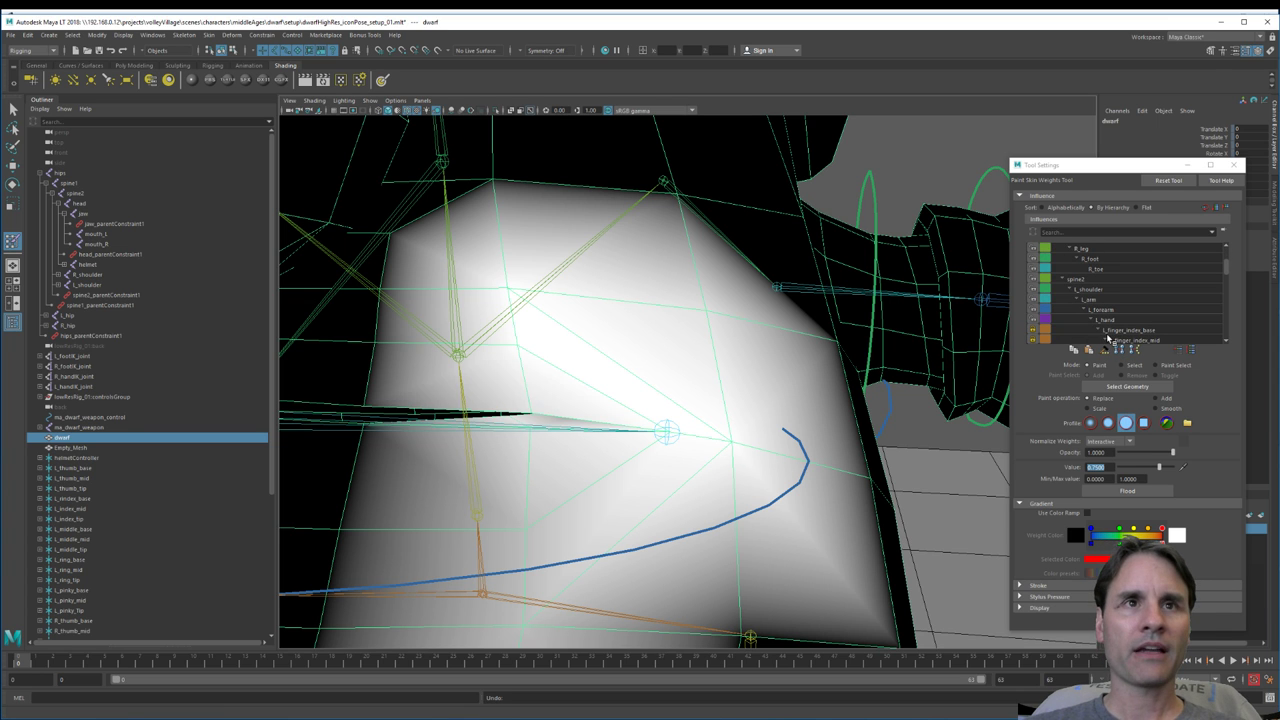
pyautogui.click(666, 432)
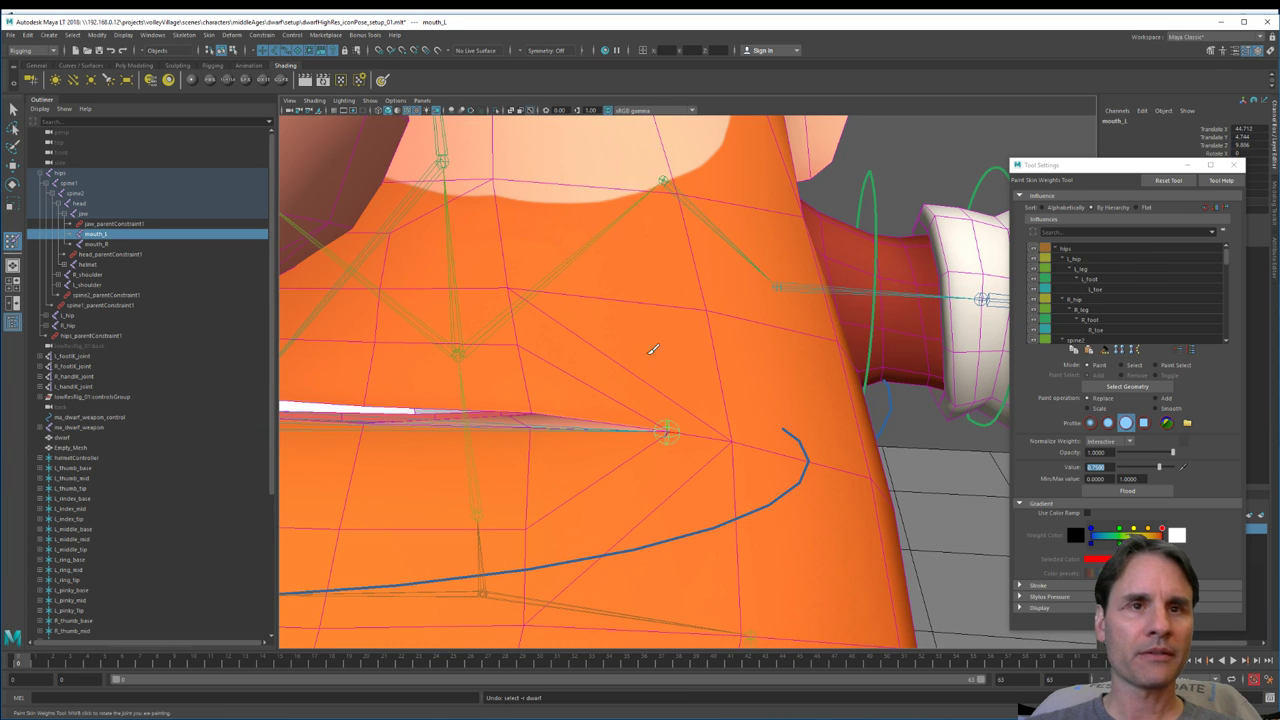
pyautogui.press('w')
pyautogui.click(297, 288)
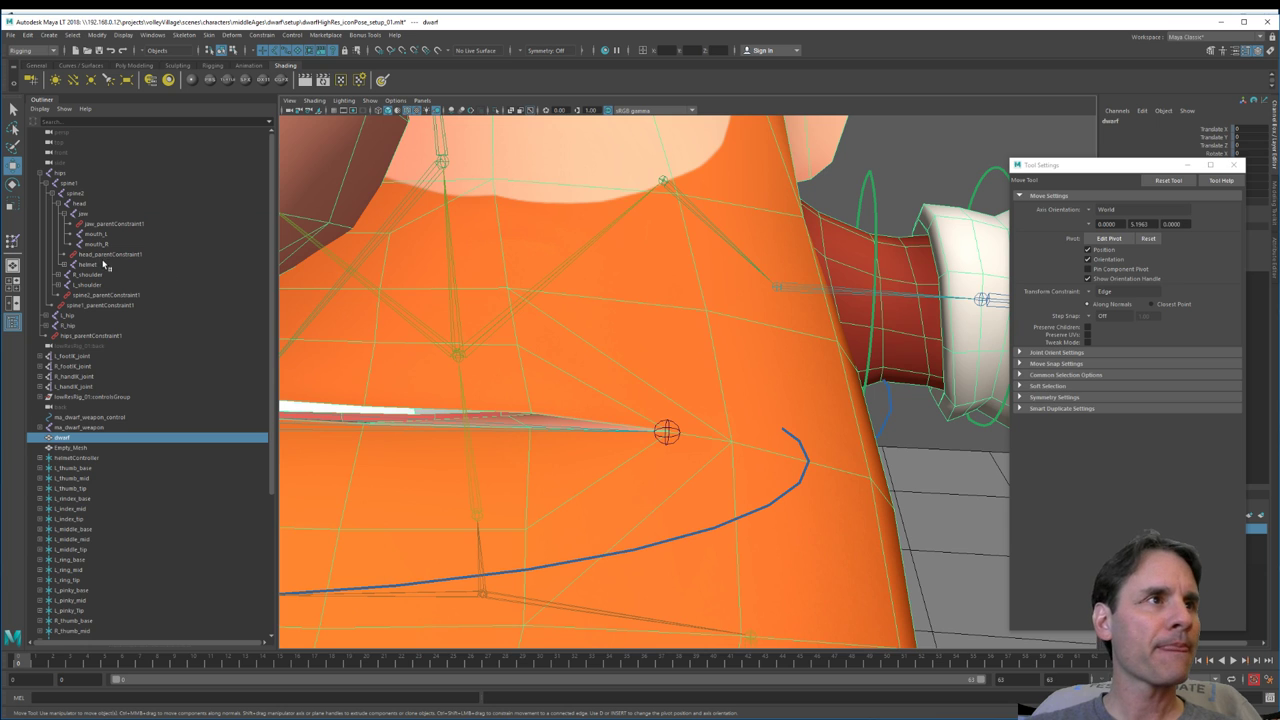
pyautogui.press('y')
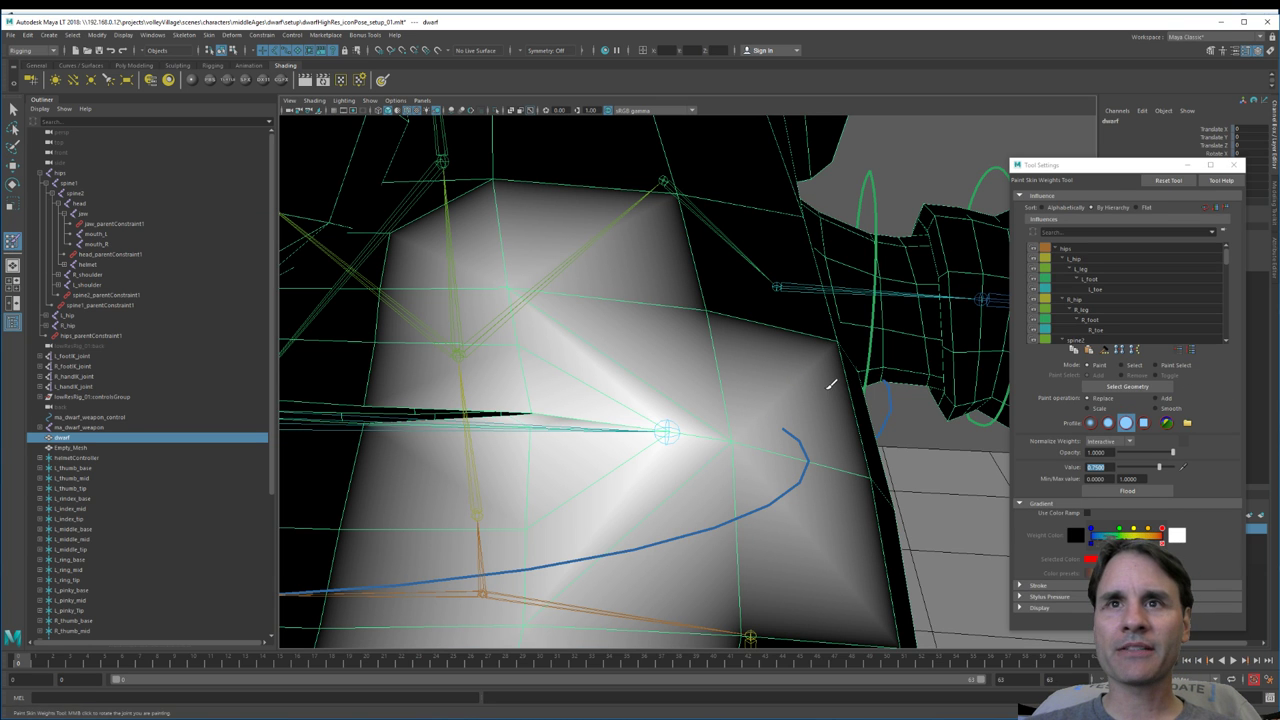
# Step: Replace the mouth_L weight with 0.75 on the vertex outside the mouth corner and the vertices above the upper lip
pyautogui.keyDown('alt'); pyautogui.moveTo(582, 455); pyautogui.dragTo(828, 453); pyautogui.keyUp('alt')
pyautogui.scroll(3, 594, 457)
pyautogui.scroll(-1, 618, 436)
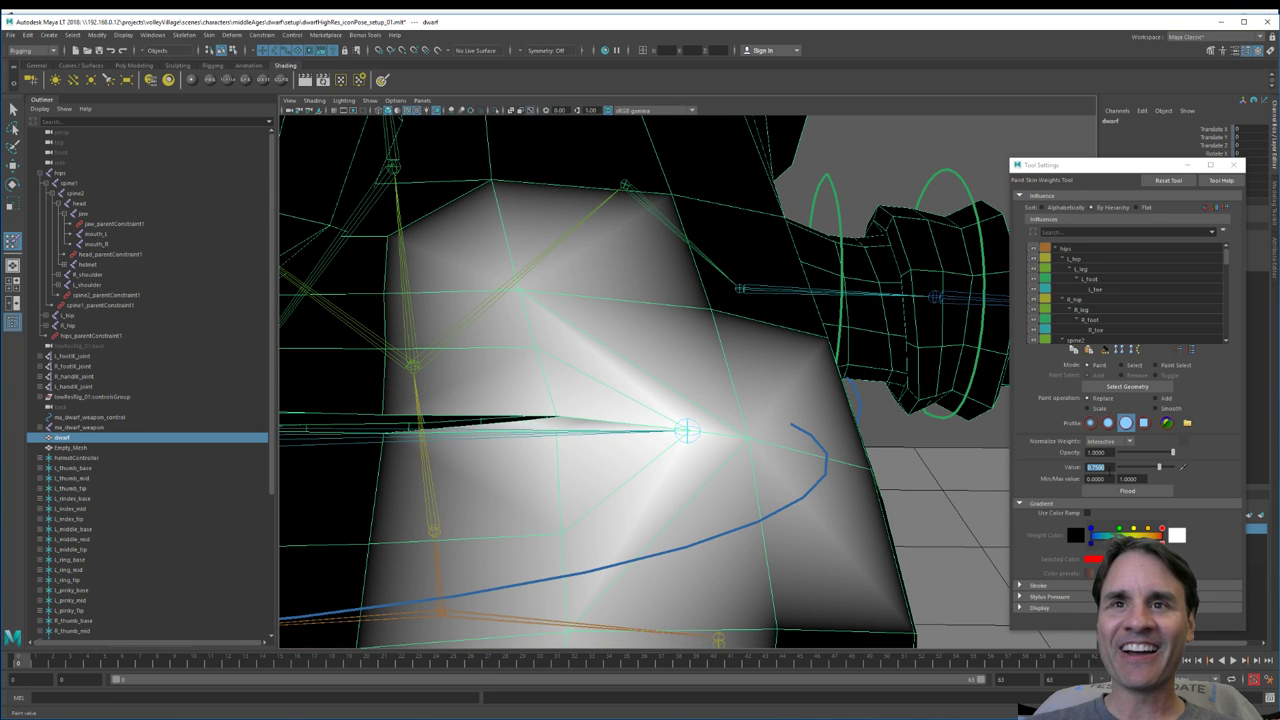
pyautogui.keyDown('alt'); pyautogui.moveTo(694, 437); pyautogui.dragTo(746, 463); pyautogui.keyUp('alt')
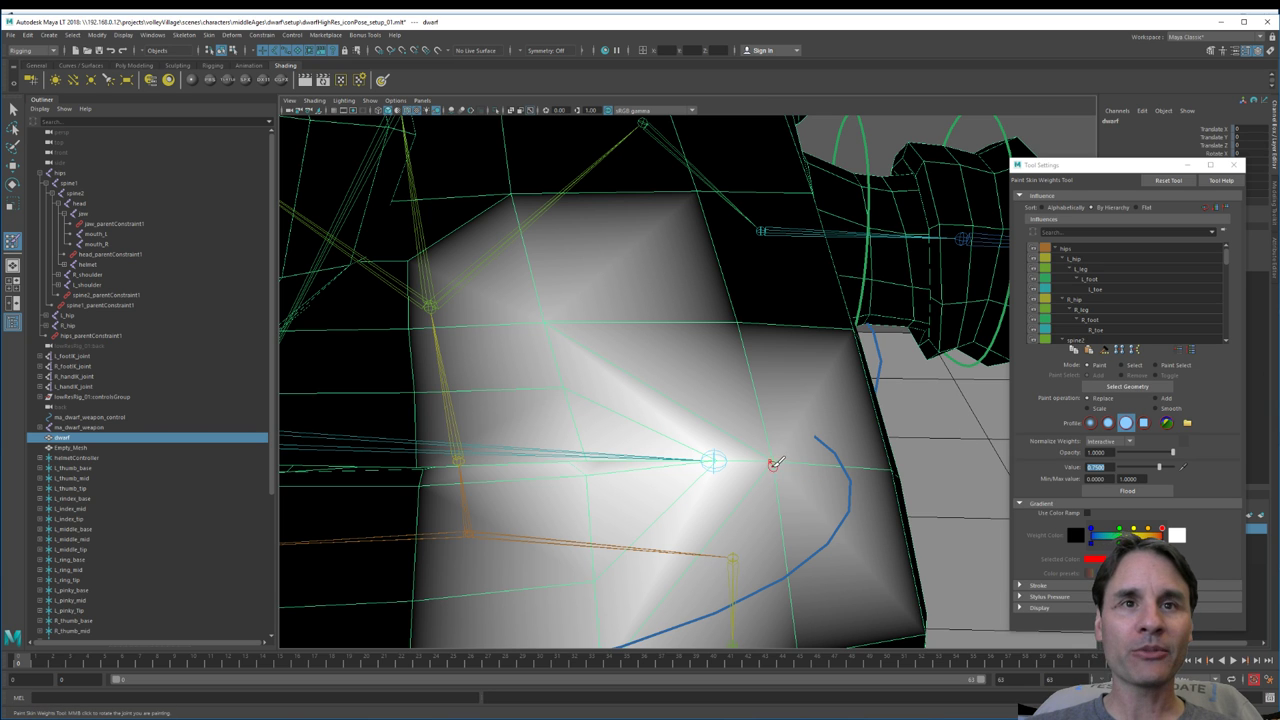
pyautogui.scroll(1, 785, 457)
pyautogui.keyDown('alt'); pyautogui.moveTo(789, 455); pyautogui.dragTo(783, 448, button='middle'); pyautogui.keyUp('alt')
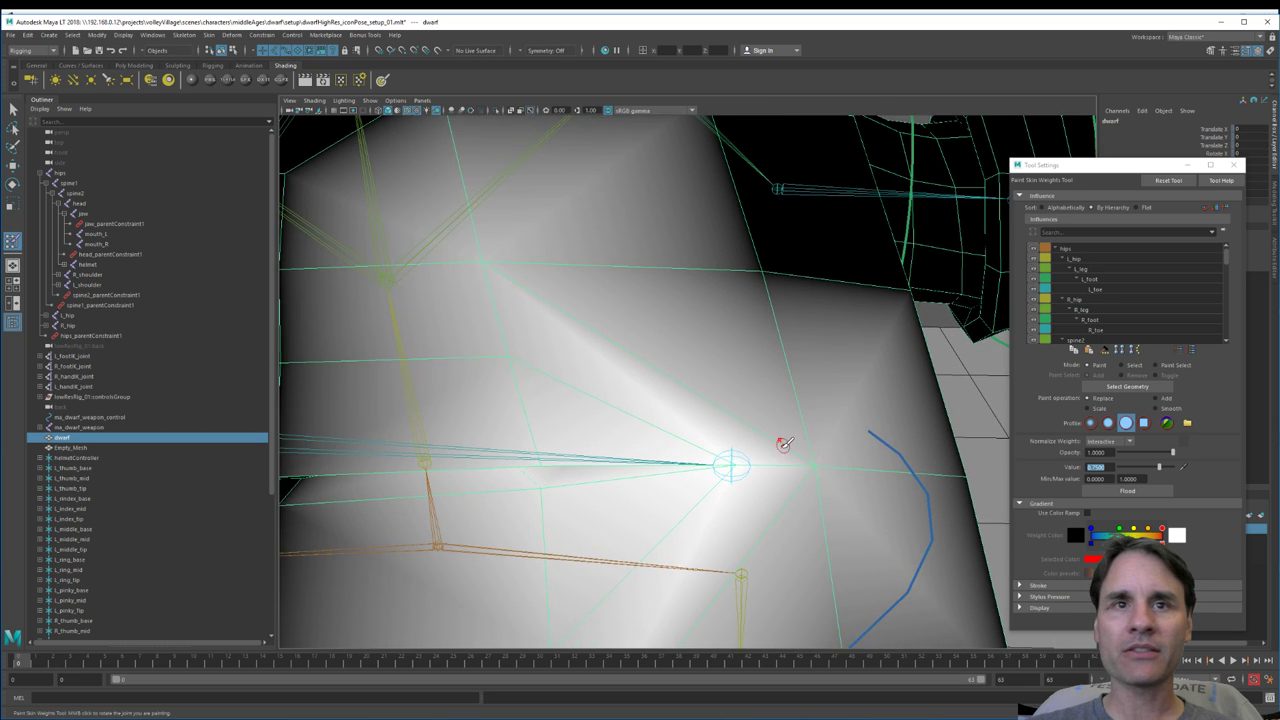
pyautogui.scroll(-1, 786, 450)
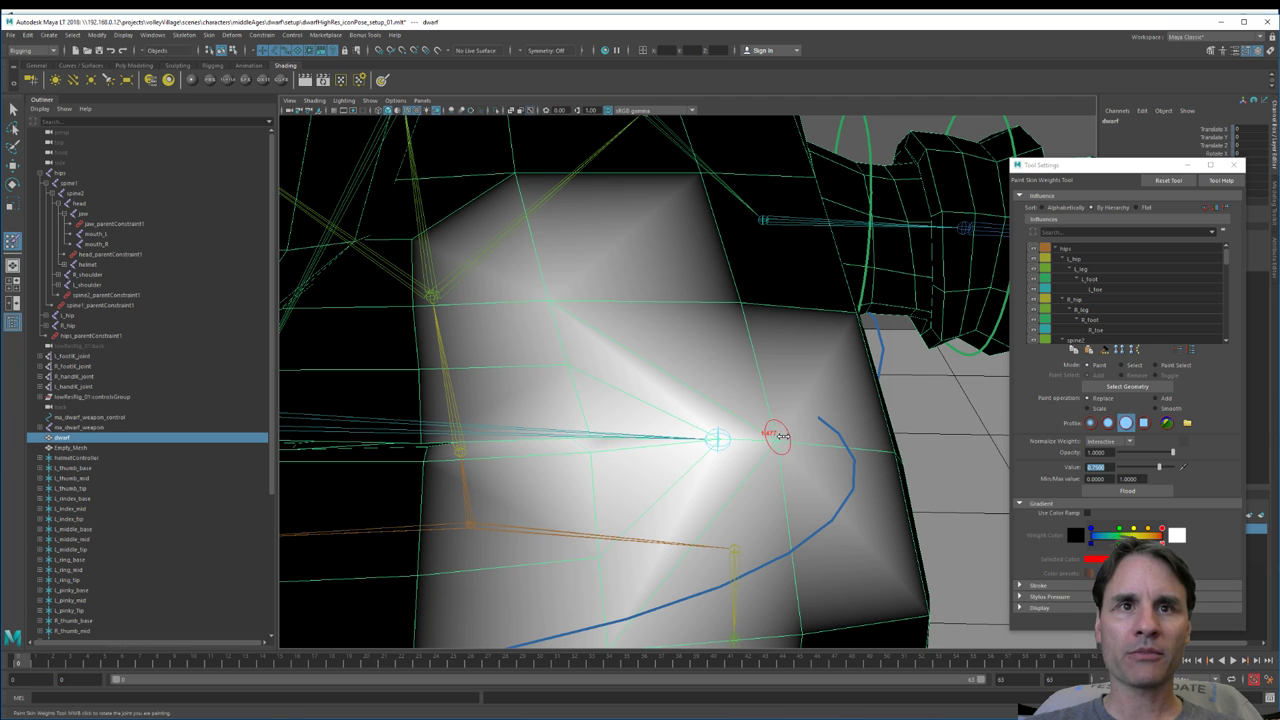
pyautogui.click(781, 442)
pyautogui.click(550, 304)
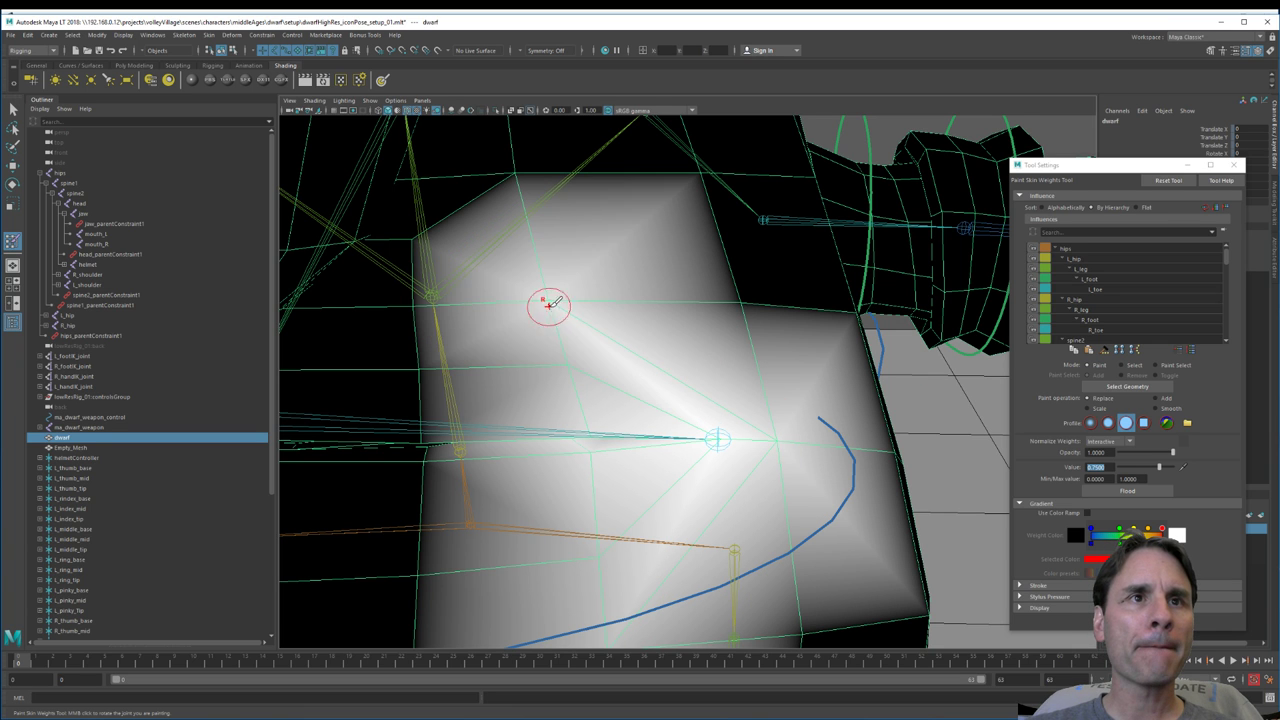
pyautogui.click(571, 363)
# Step: Undo the last weight stroke near the lip and set the paint value to 1
pyautogui.moveTo(582, 429)
pyautogui.keyDown('alt'); pyautogui.mouseDown()
pyautogui.moveTo(607, 411)
pyautogui.moveTo(575, 337)
pyautogui.moveTo(590, 374)
pyautogui.moveTo(606, 366)
pyautogui.mouseUp(); pyautogui.keyUp('alt')
pyautogui.scroll(2, 617, 394)
pyautogui.scroll(-3, 592, 372)
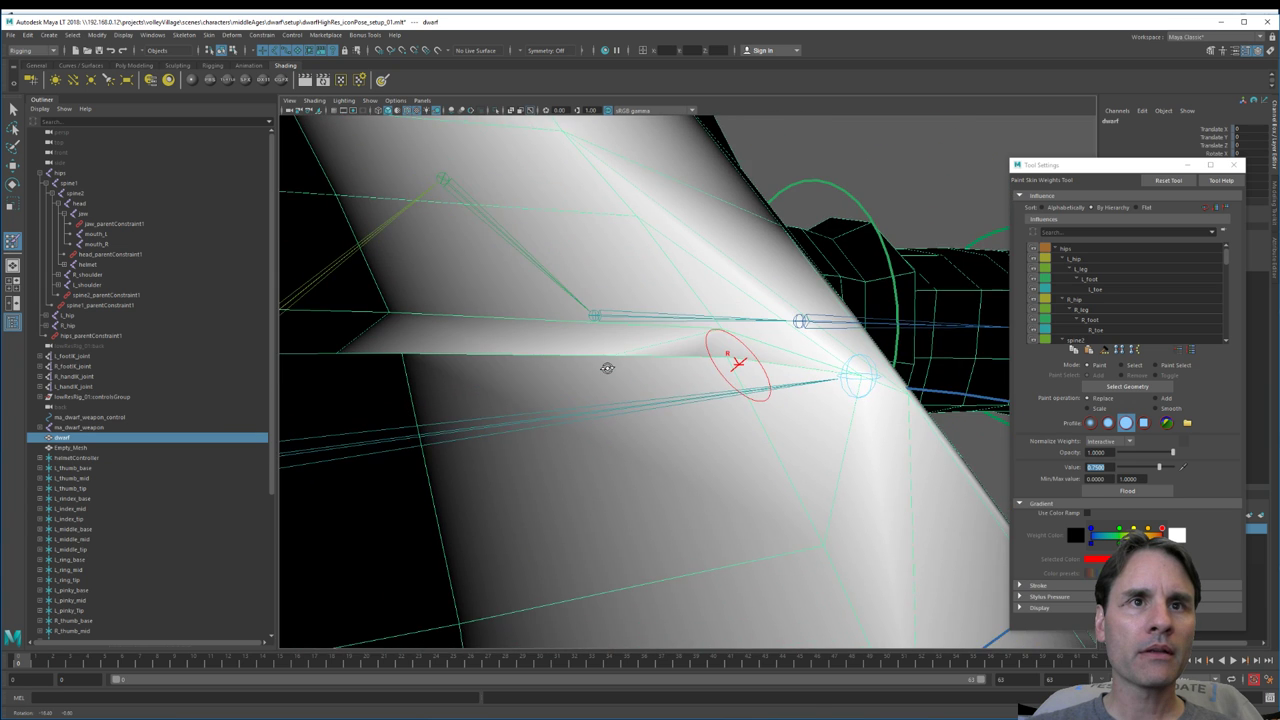
pyautogui.scroll(3, 660, 370)
pyautogui.moveTo(700, 386)
pyautogui.keyDown('alt'); pyautogui.mouseDown()
pyautogui.moveTo(766, 400)
pyautogui.moveTo(674, 429)
pyautogui.moveTo(696, 421)
pyautogui.mouseUp(); pyautogui.keyUp('alt')
pyautogui.hotkey('ctrl', 'z')
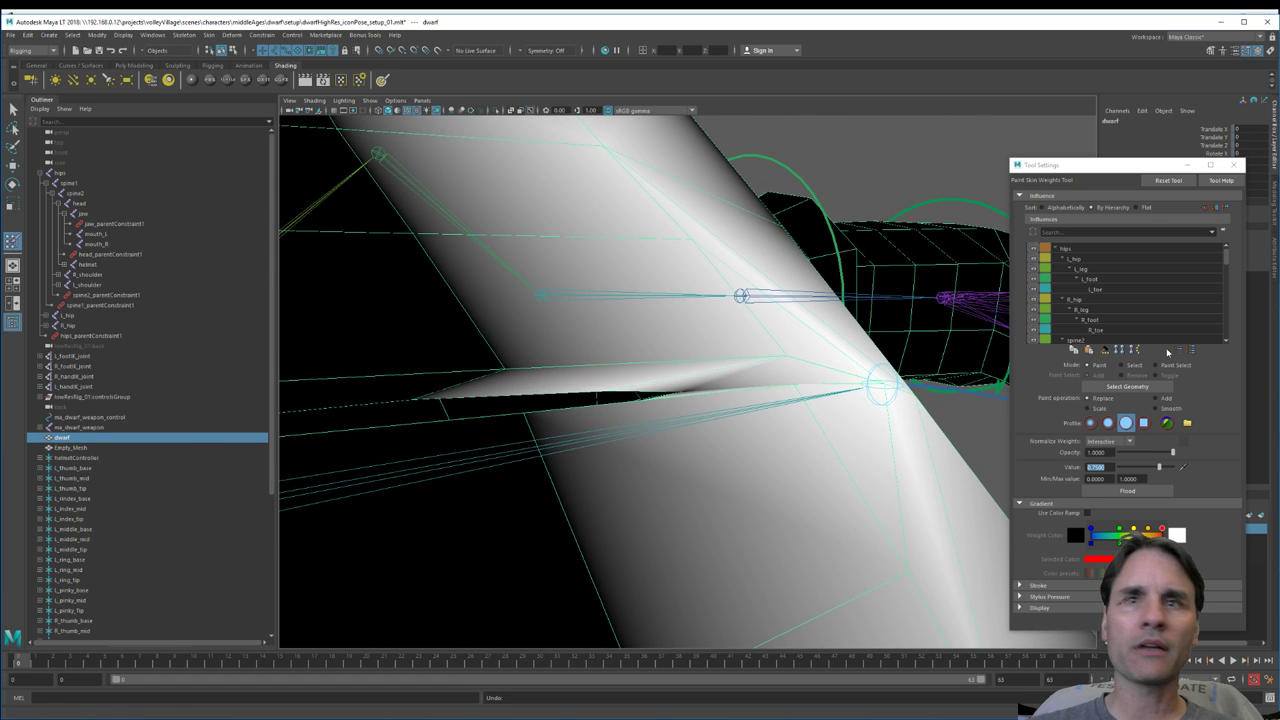
pyautogui.moveTo(1165, 474); pyautogui.dragTo(1180, 468)
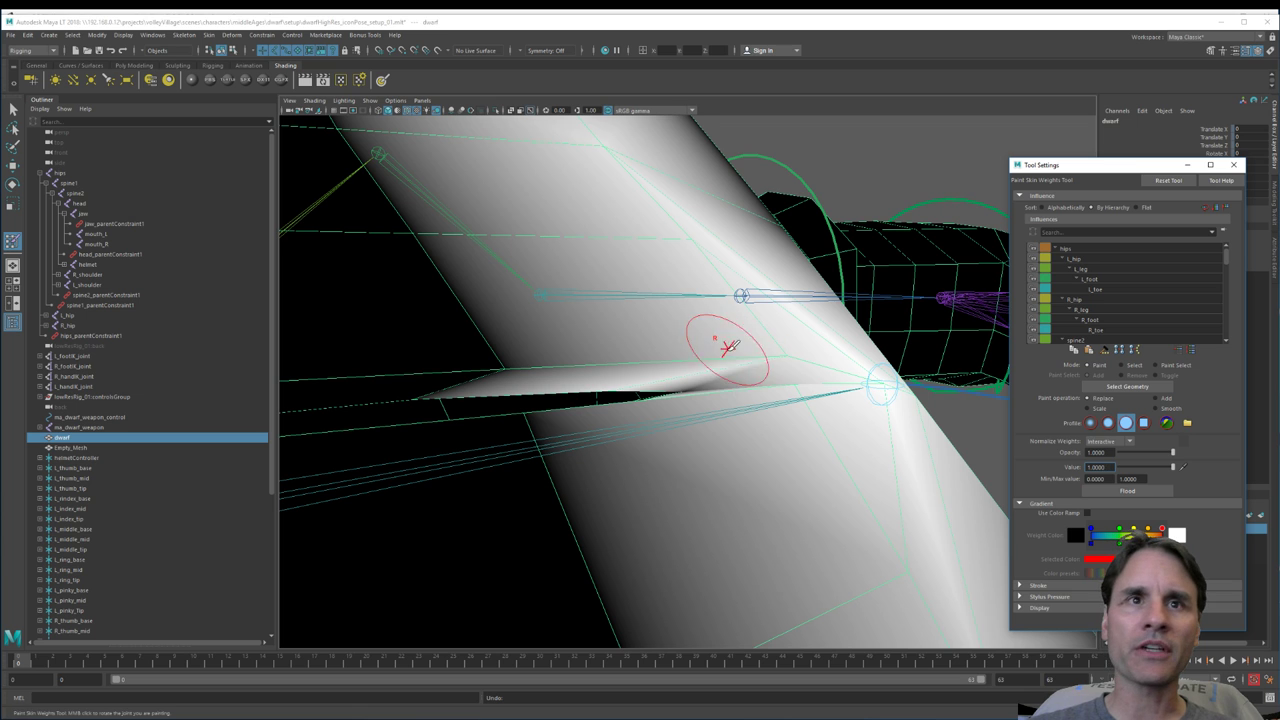
# Step: Examine the shaded lips around the mouth corner, then return to painting skin weights on the dwarf
pyautogui.moveTo(731, 340)
pyautogui.keyDown('alt'); pyautogui.mouseDown()
pyautogui.moveTo(736, 386)
pyautogui.moveTo(543, 408)
pyautogui.mouseUp(); pyautogui.keyUp('alt')
pyautogui.press('w')
pyautogui.keyDown('alt'); pyautogui.moveTo(709, 371); pyautogui.dragTo(712, 350); pyautogui.keyUp('alt')
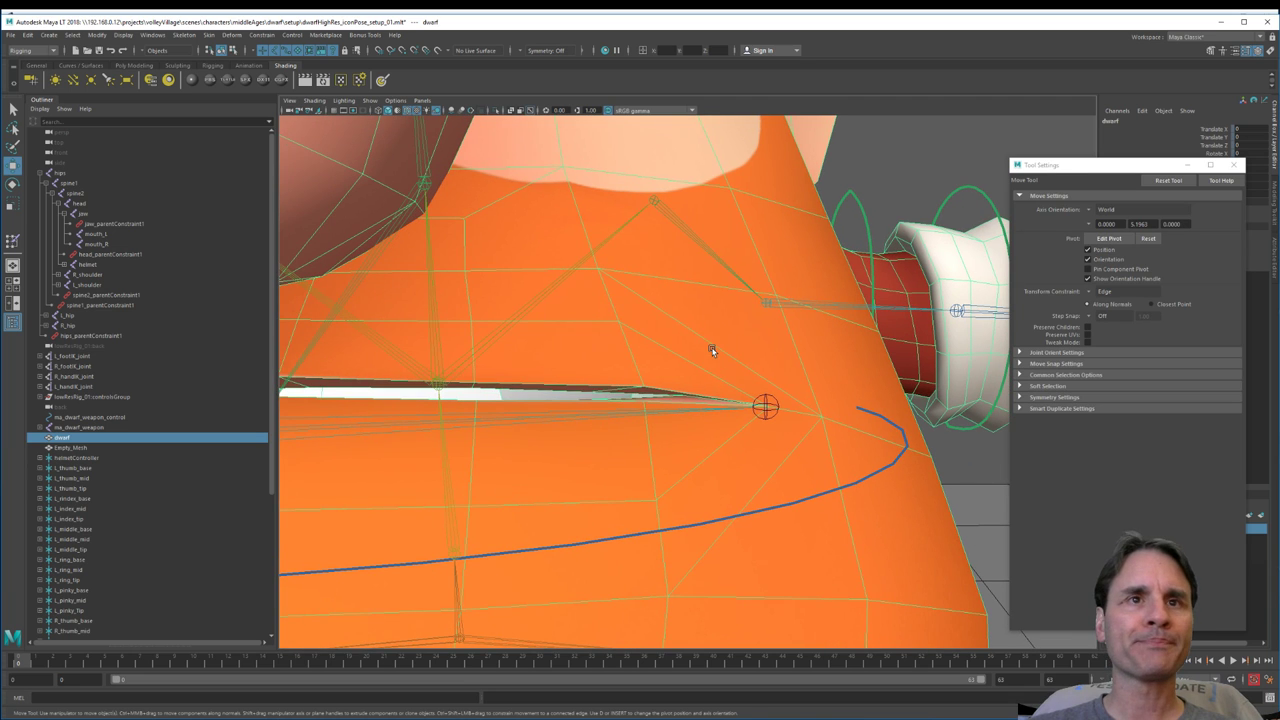
pyautogui.click(12, 242)
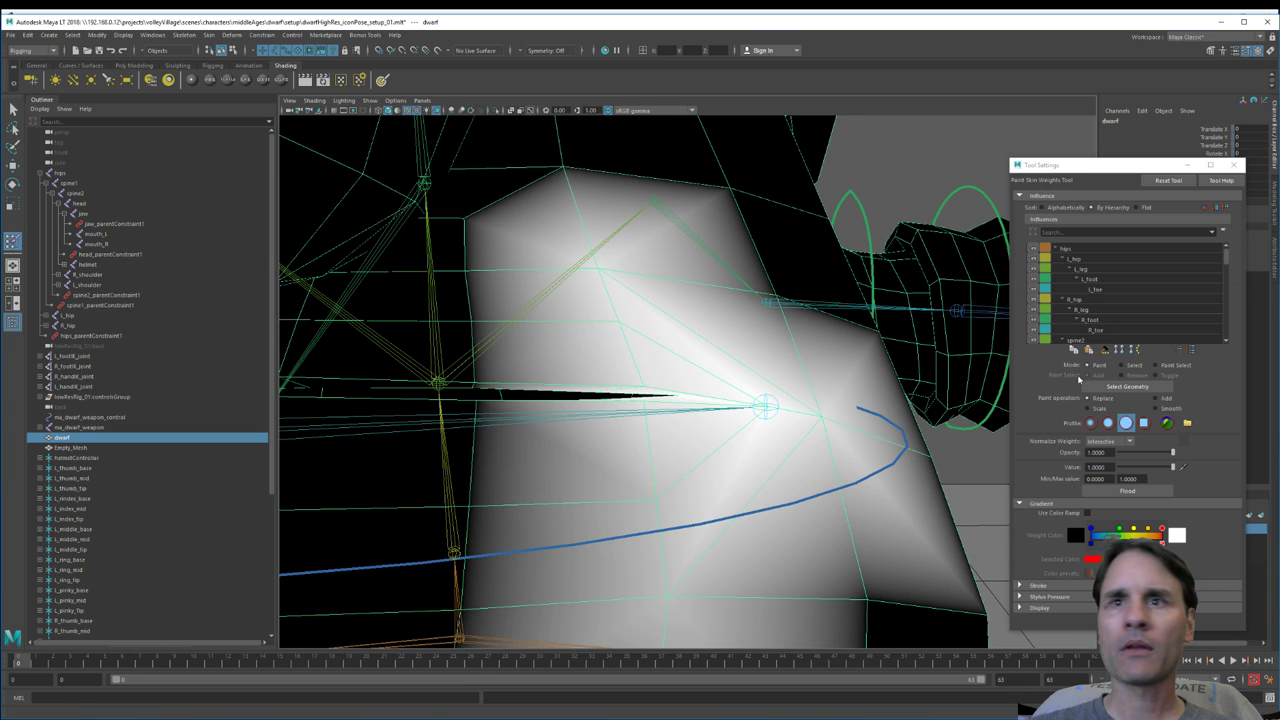
# Step: Replace the mouth_L weight with 0.5 on the cheek vertex above and outside the dwarf's mouth corner
pyautogui.scroll(-2, 1142, 330)
pyautogui.moveTo(1227, 266); pyautogui.dragTo(1226, 347)
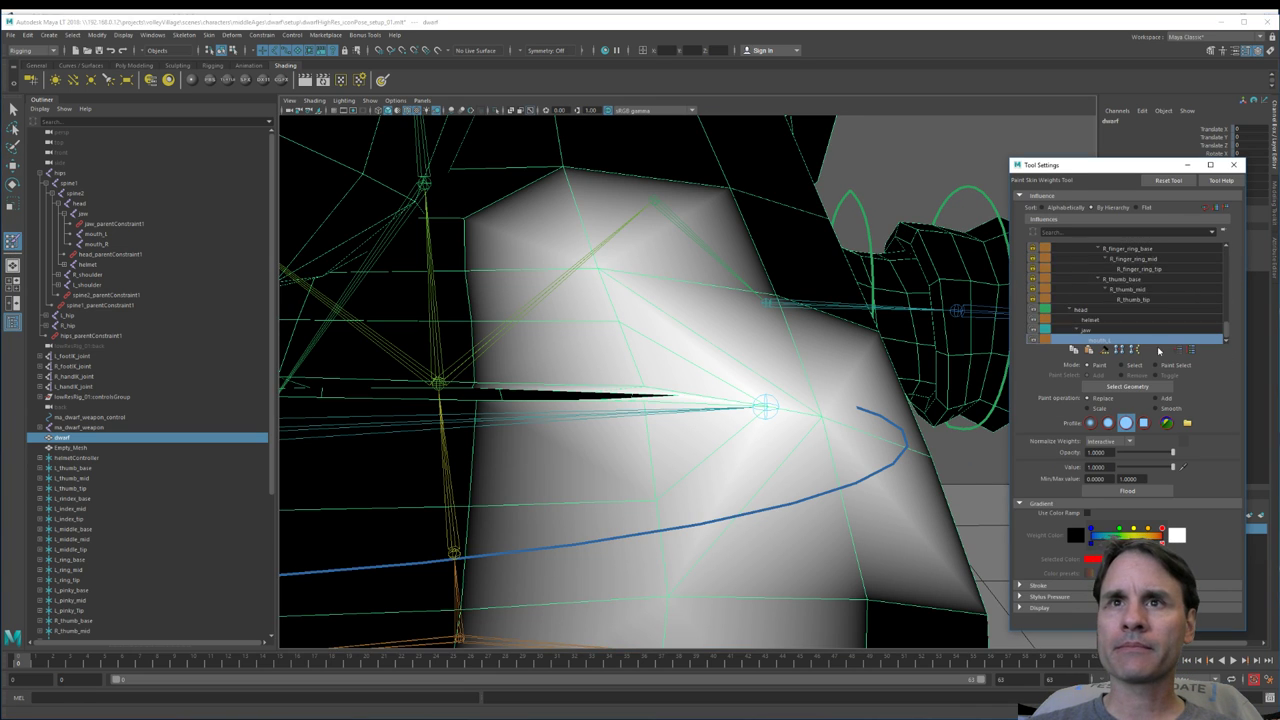
pyautogui.keyDown('alt'); pyautogui.moveTo(680, 368); pyautogui.dragTo(990, 400); pyautogui.keyUp('alt')
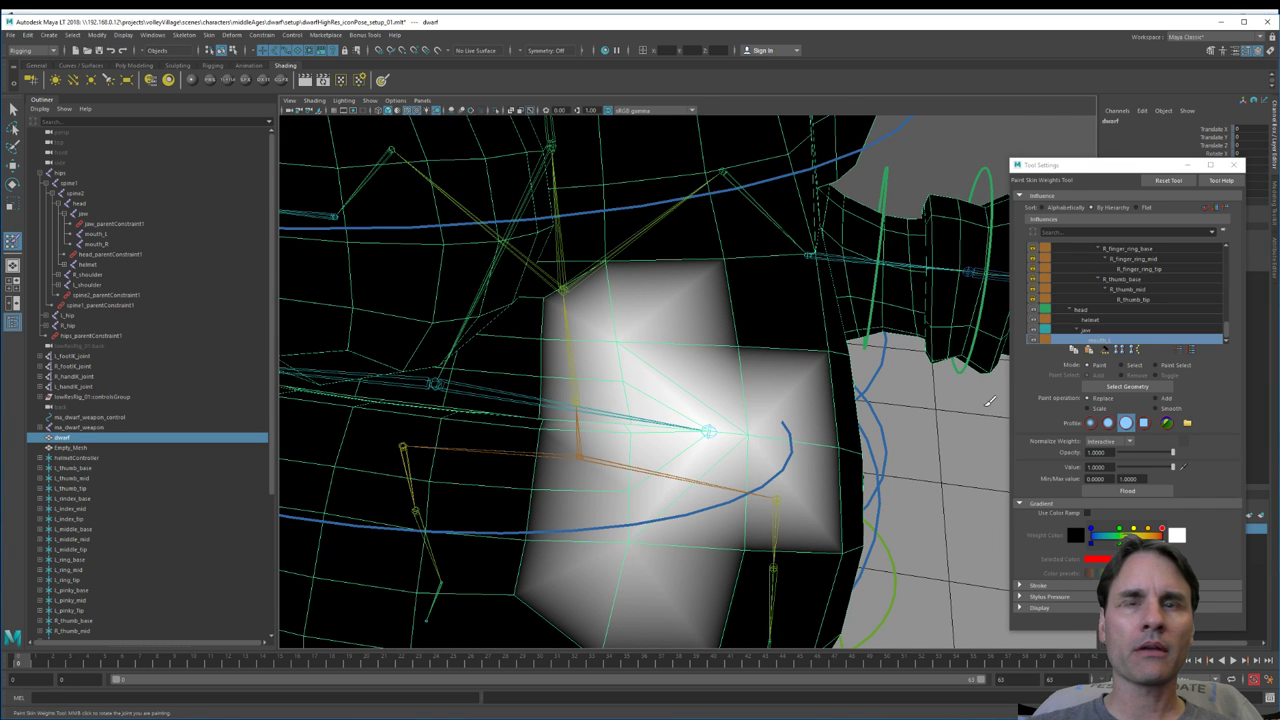
pyautogui.moveTo(1109, 467); pyautogui.dragTo(1056, 465)
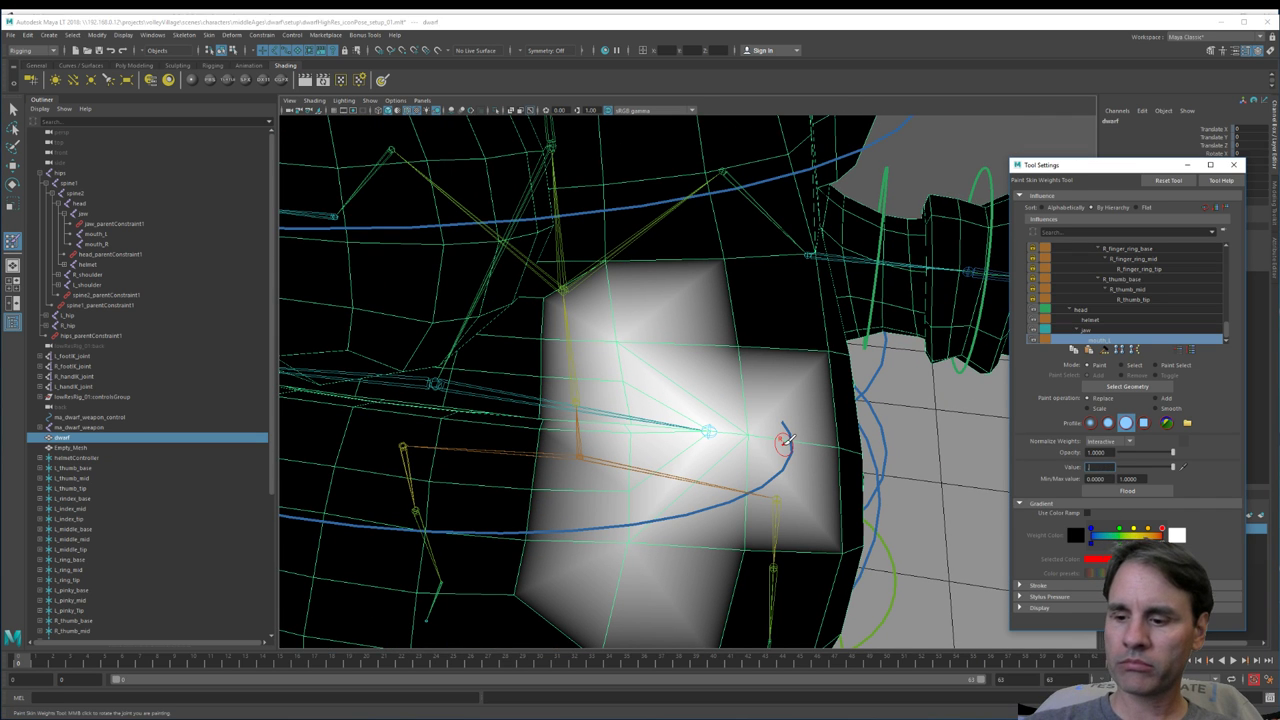
pyautogui.moveTo(736, 326); pyautogui.dragTo(745, 347)
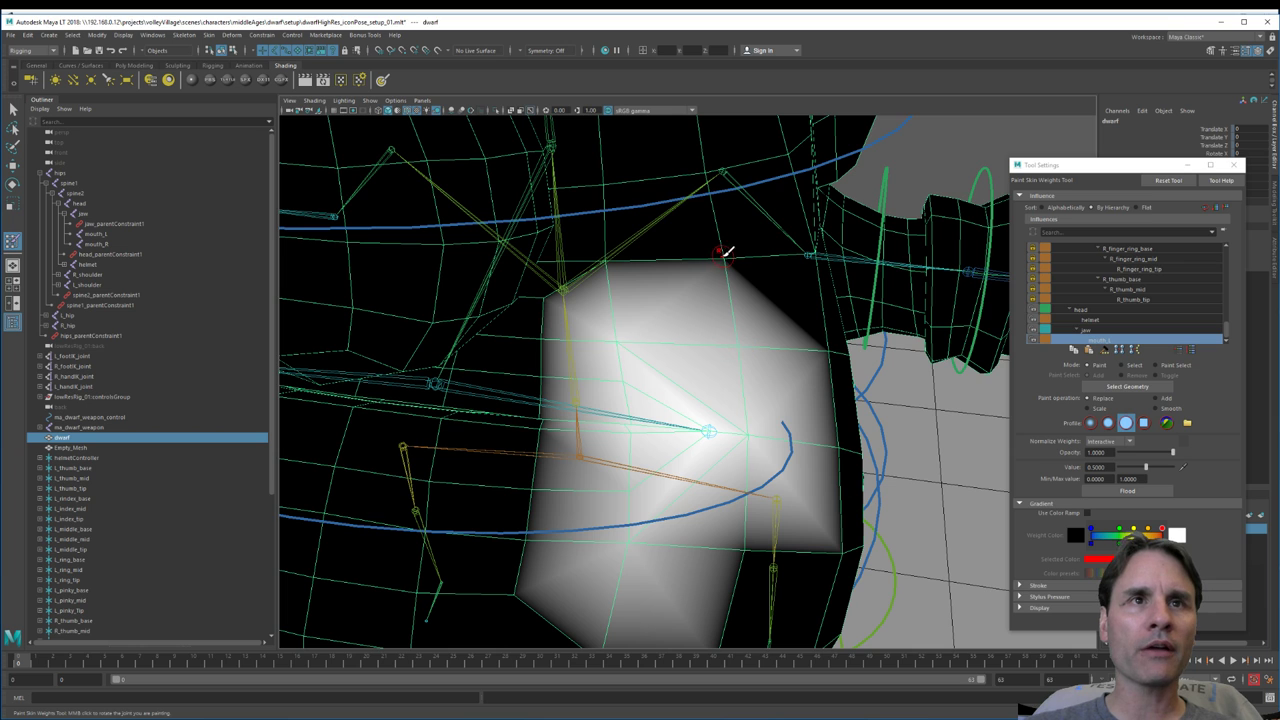
pyautogui.keyDown('alt'); pyautogui.moveTo(727, 251); pyautogui.dragTo(700, 257); pyautogui.keyUp('alt')
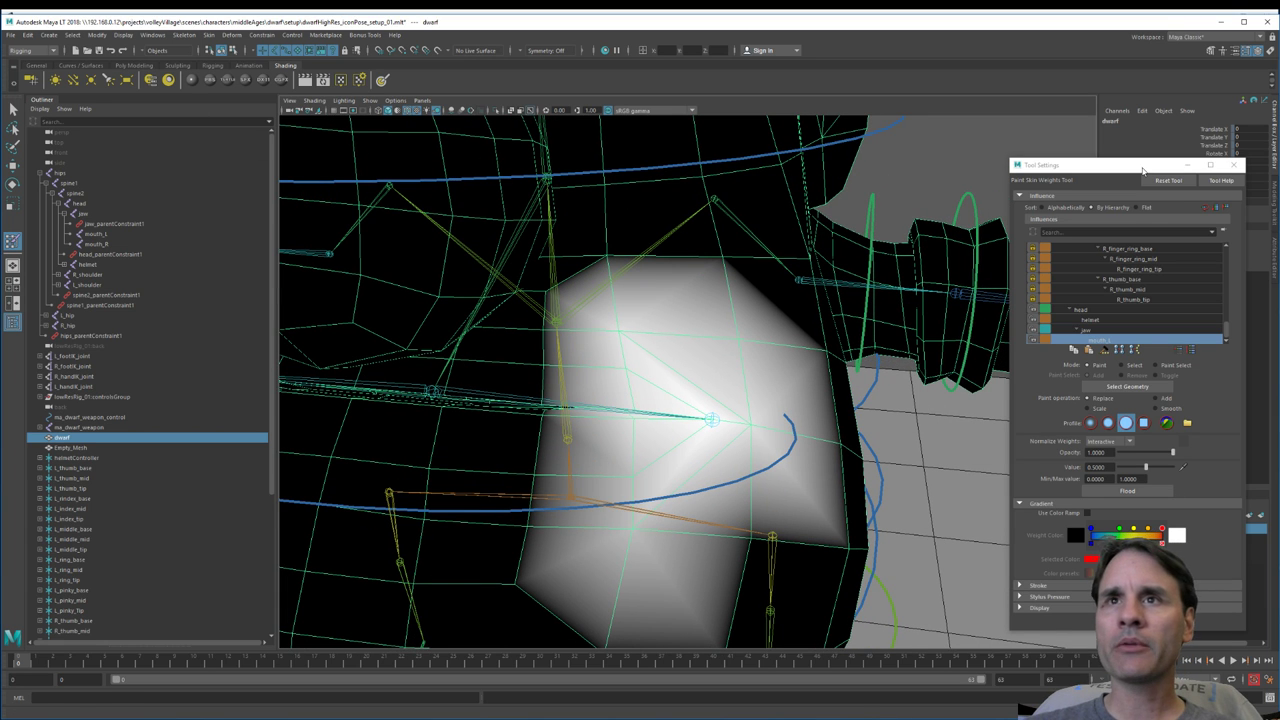
# Step: Hide the joints layer and replace the mouth_L weight with 0.5 on the upper cheek vertices beside the nose
pyautogui.moveTo(1143, 169)
pyautogui.mouseDown()
pyautogui.moveTo(971, 155)
pyautogui.moveTo(1121, 180)
pyautogui.mouseUp()
pyautogui.click(1112, 530)
pyautogui.keyDown('alt'); pyautogui.moveTo(592, 298); pyautogui.dragTo(668, 330); pyautogui.keyUp('alt')
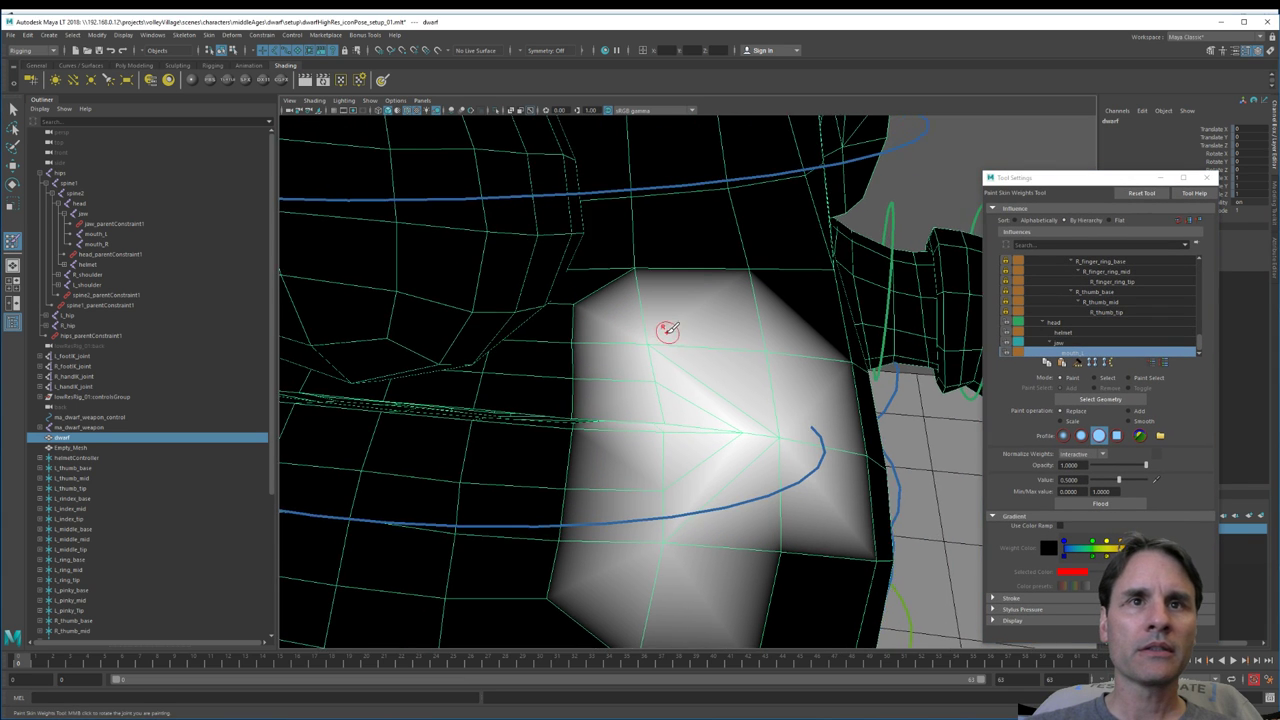
pyautogui.scroll(3, 667, 327)
pyautogui.scroll(-3, 644, 294)
pyautogui.click(632, 267)
pyautogui.moveTo(731, 264); pyautogui.dragTo(756, 262)
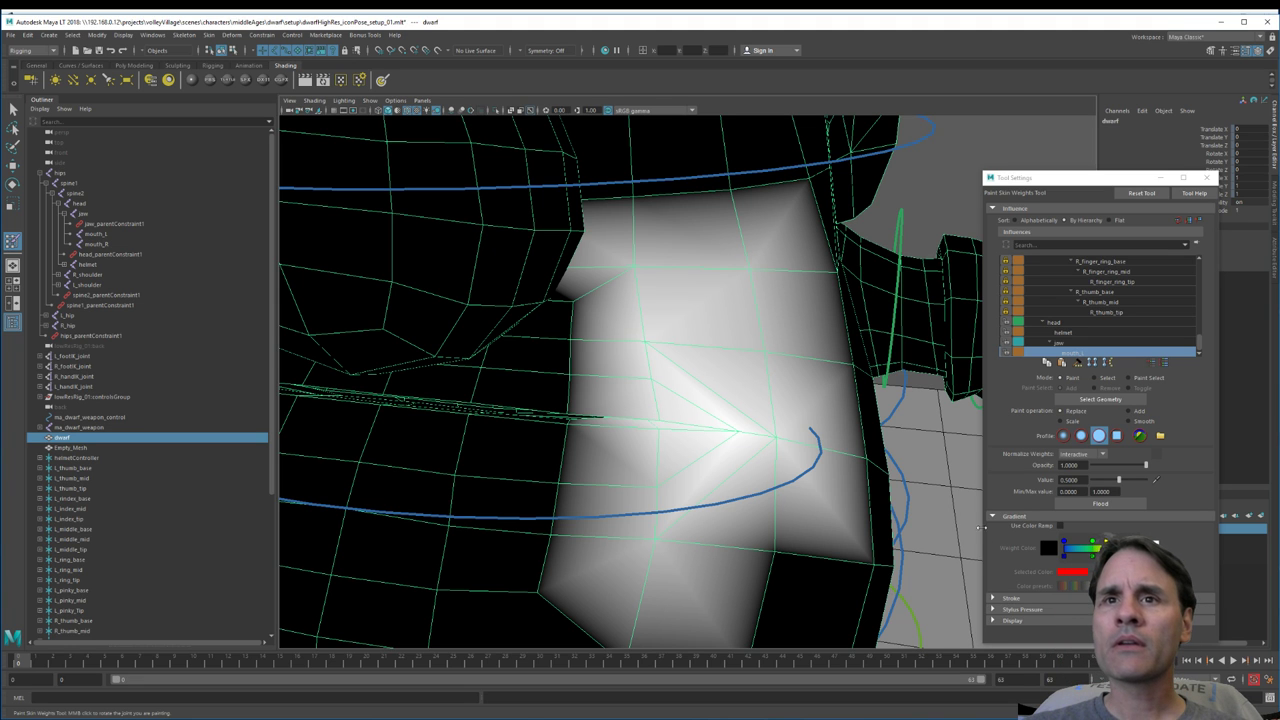
# Step: Replace the mouth_L weight with 0.5 on the unweighted vertex below and outside the mouth corner
pyautogui.scroll(-3, 717, 312)
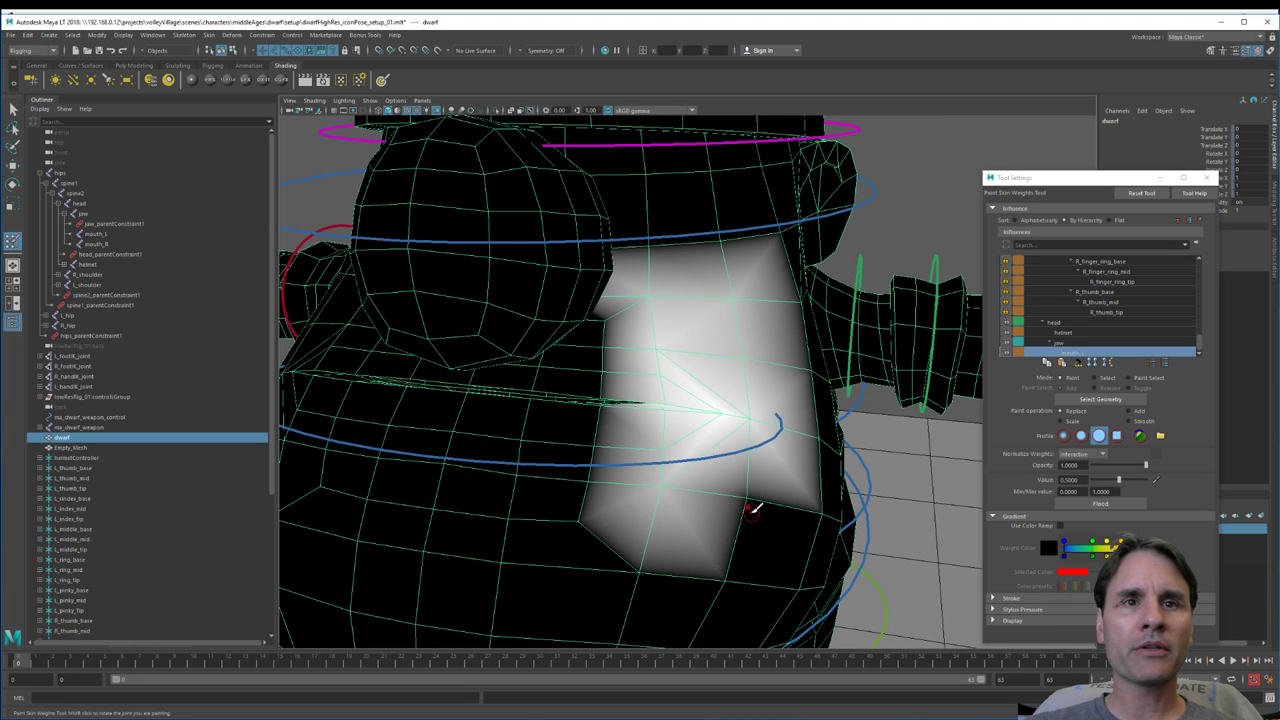
pyautogui.click(752, 506)
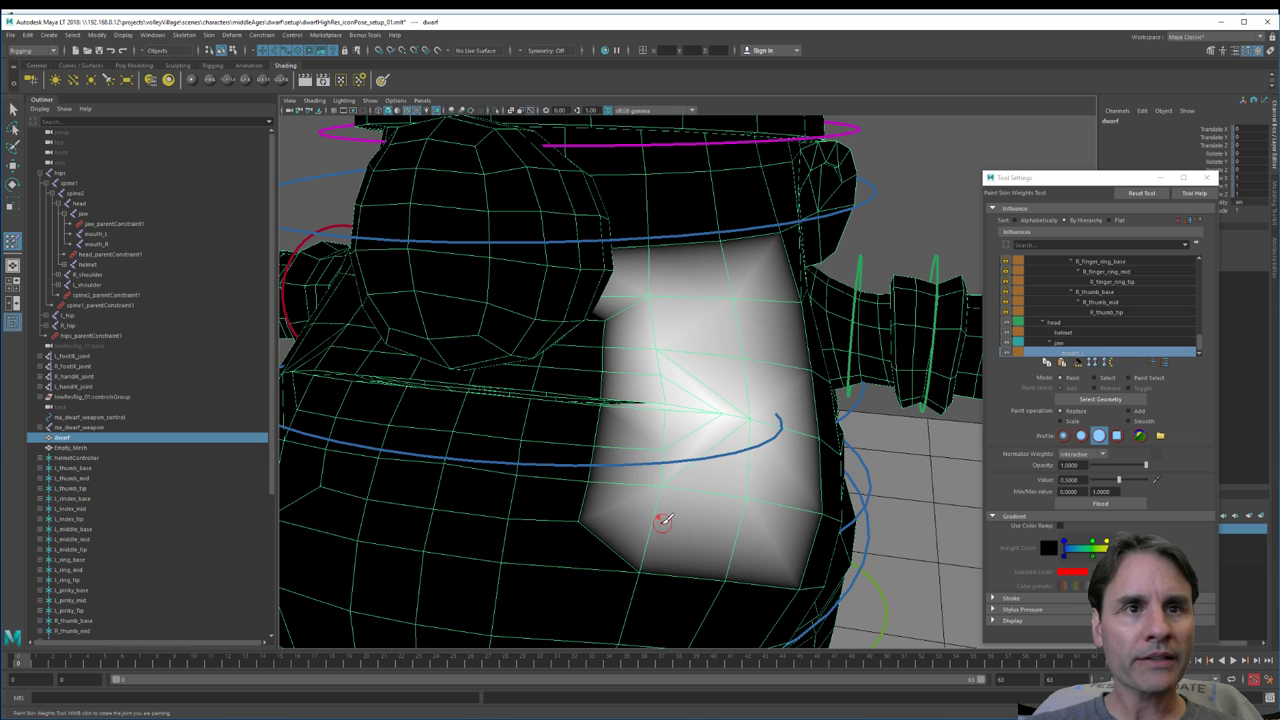
pyautogui.scroll(1, 663, 519)
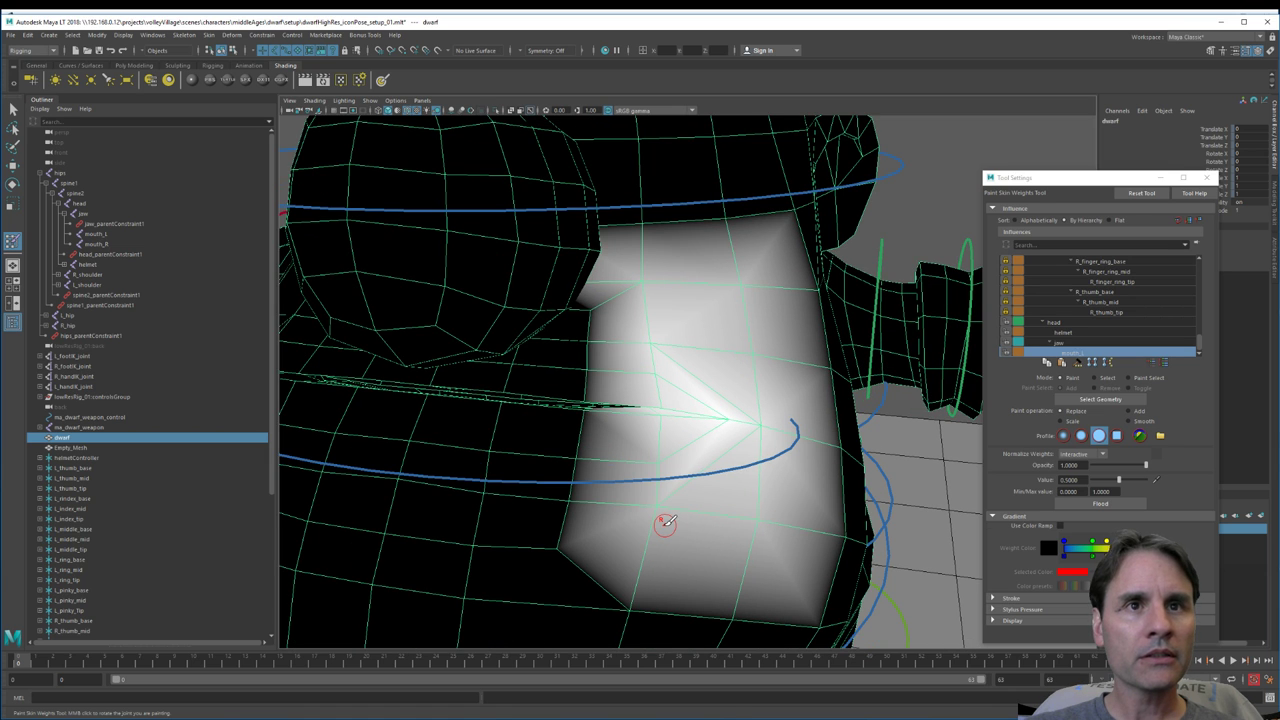
# Step: Leave weight painting and select the mouth_L joint, with the joints layer shown and the controls layer hidden
pyautogui.press('w')
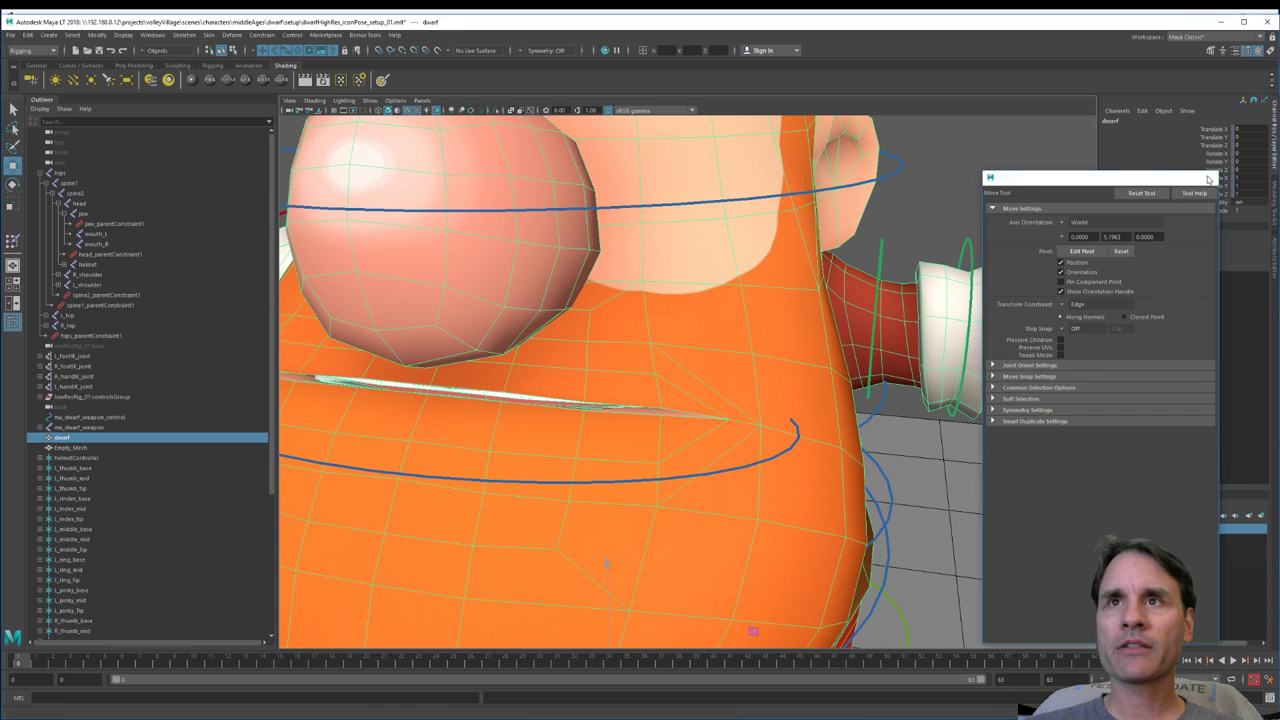
pyautogui.click(1207, 177)
pyautogui.click(1110, 529)
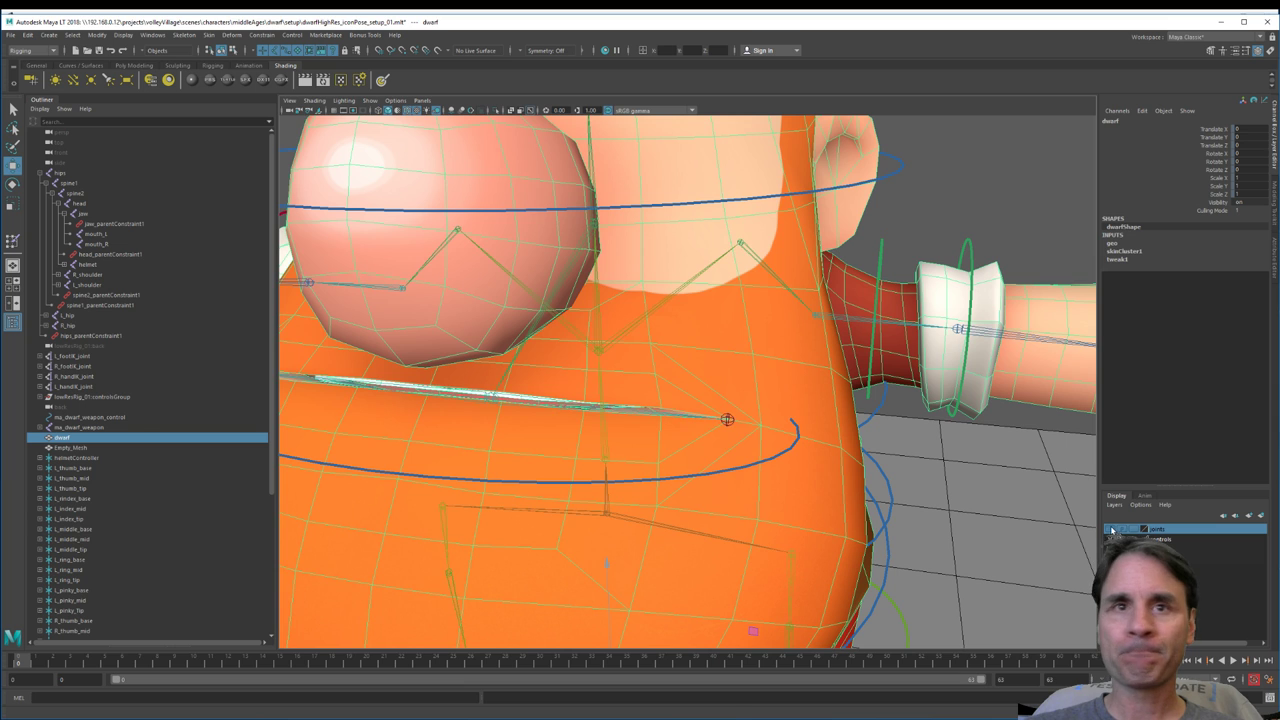
pyautogui.click(726, 420)
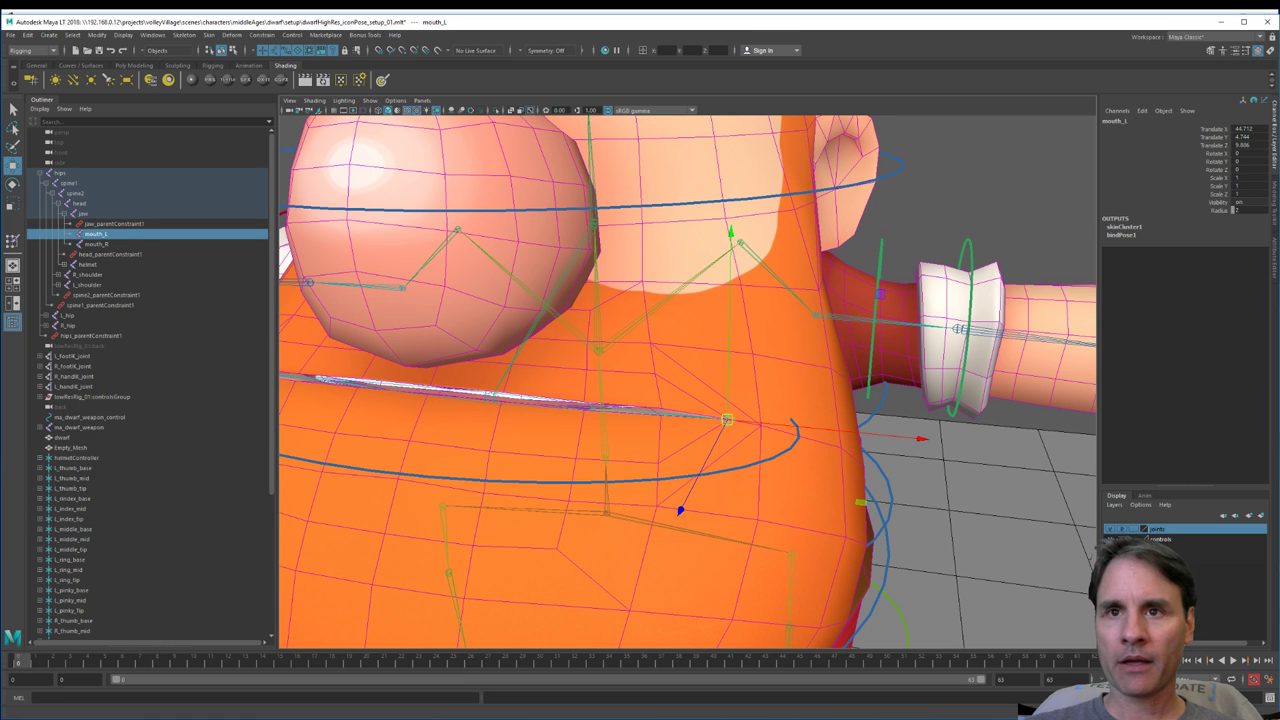
pyautogui.click(1110, 539)
# Step: Raise and rotate the mouth_L joint into a smile pose to test the painted weights
pyautogui.moveTo(726, 420); pyautogui.dragTo(690, 310)
pyautogui.press('e')
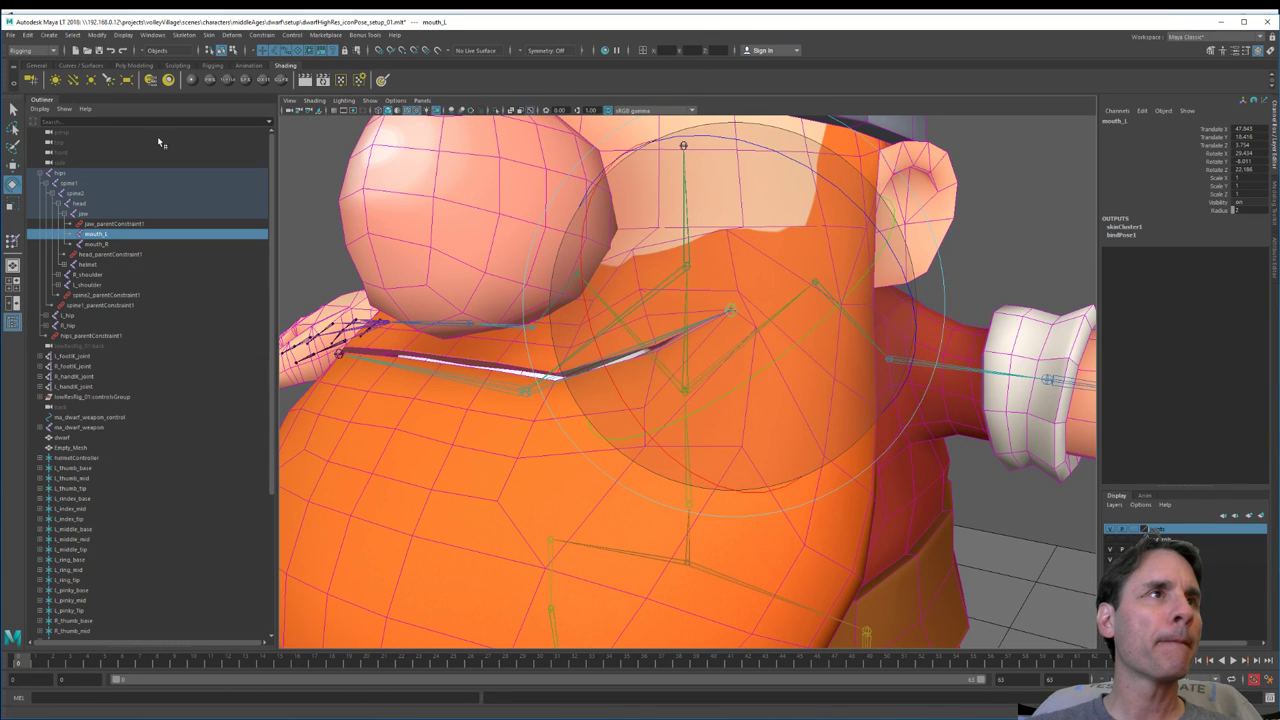
# Step: Turn off wireframe on shaded and hide the joints layer for a clean view of the posed mouth
pyautogui.click(314, 101)
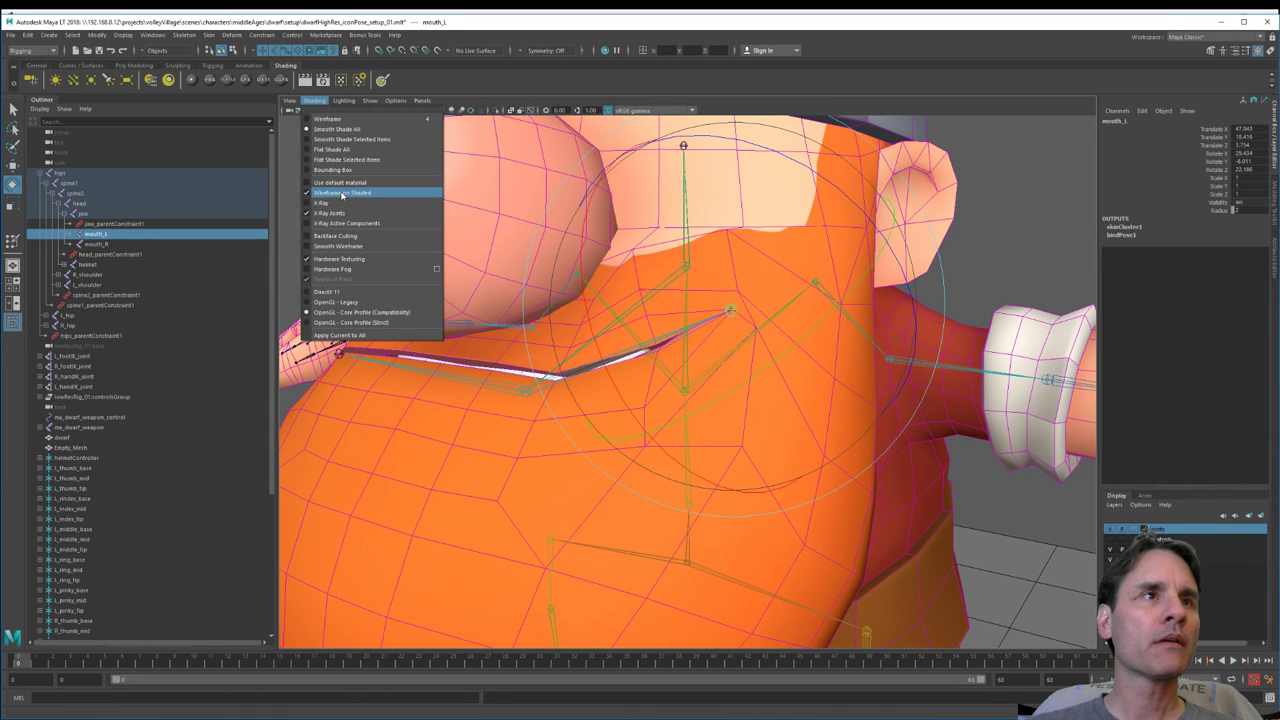
pyautogui.click(340, 192)
pyautogui.keyDown('alt'); pyautogui.moveTo(560, 300); pyautogui.dragTo(641, 337); pyautogui.keyUp('alt')
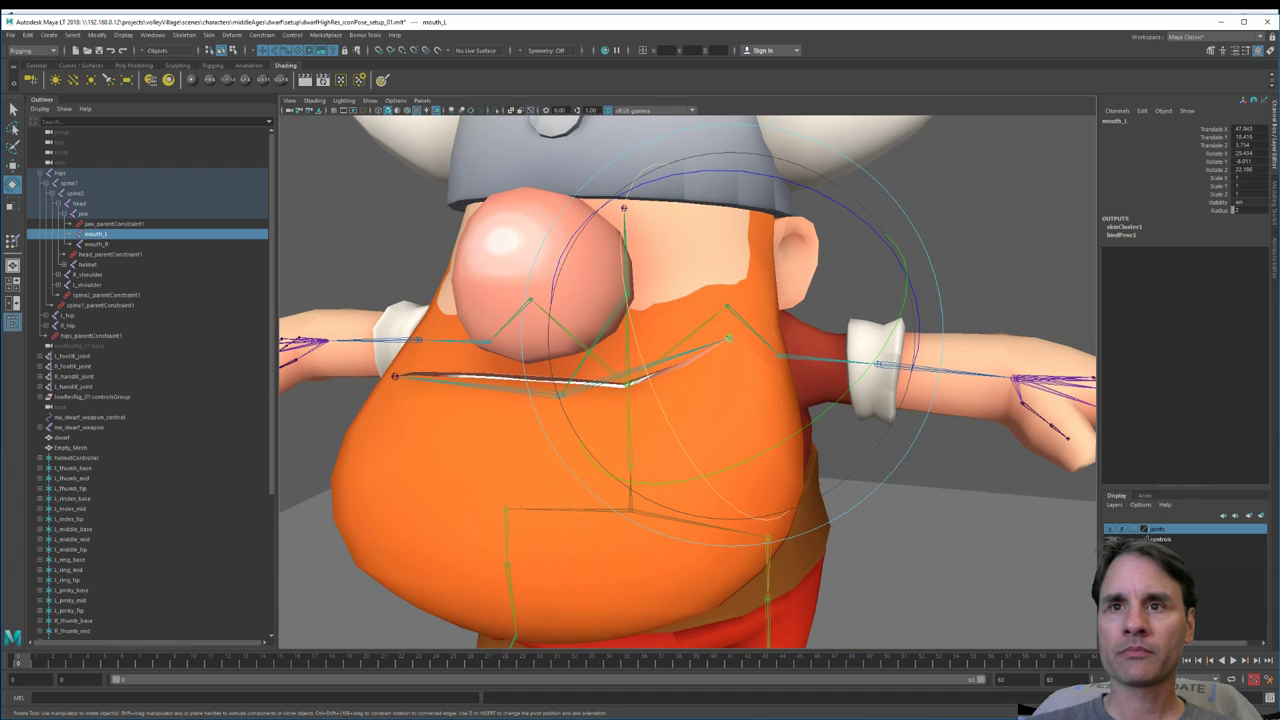
pyautogui.click(1110, 531)
# Step: Examine how the lips and cheek deform around the raised mouth corner from several angles
pyautogui.moveTo(875, 384)
pyautogui.keyDown('alt'); pyautogui.mouseDown()
pyautogui.moveTo(831, 384)
pyautogui.moveTo(891, 381)
pyautogui.mouseUp(); pyautogui.keyUp('alt')
pyautogui.keyDown('alt'); pyautogui.moveTo(891, 381); pyautogui.dragTo(784, 423, button='right'); pyautogui.keyUp('alt')
pyautogui.keyDown('alt'); pyautogui.moveTo(784, 424); pyautogui.dragTo(722, 434); pyautogui.keyUp('alt')
pyautogui.keyDown('alt'); pyautogui.moveTo(620, 425); pyautogui.dragTo(683, 417, button='right'); pyautogui.keyUp('alt')
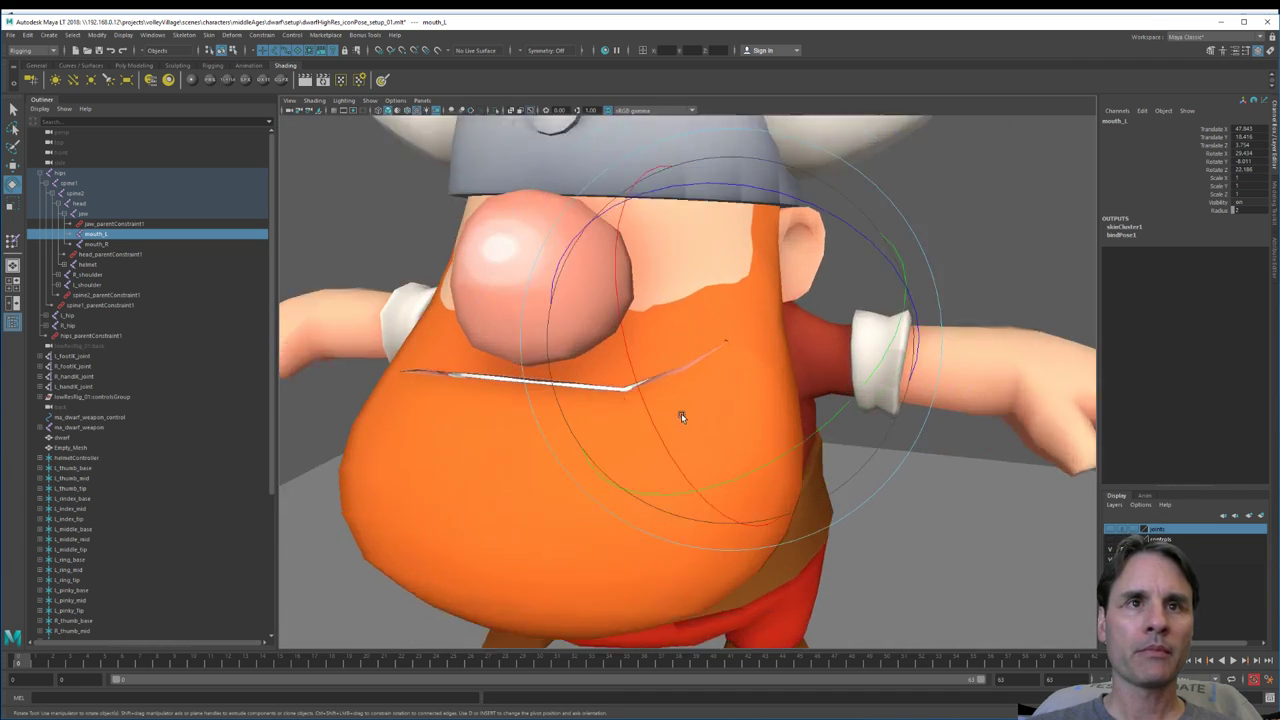
pyautogui.keyDown('alt'); pyautogui.moveTo(683, 417); pyautogui.dragTo(708, 391, button='middle'); pyautogui.keyUp('alt')
pyautogui.keyDown('alt'); pyautogui.moveTo(706, 390); pyautogui.dragTo(735, 359); pyautogui.keyUp('alt')
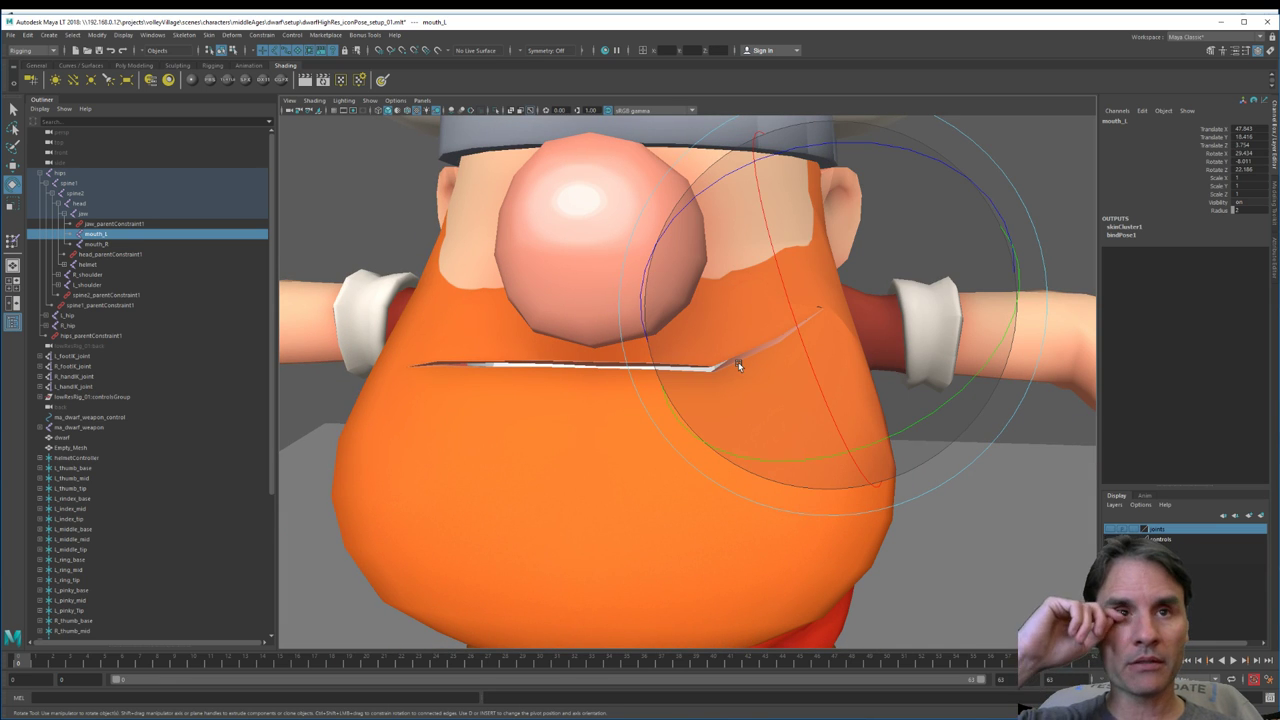
pyautogui.keyDown('alt'); pyautogui.moveTo(749, 357); pyautogui.dragTo(842, 384); pyautogui.keyUp('alt')
# Step: Undo the test move and rotation of the mouth_L joint
pyautogui.hotkey('ctrl', 'z')
pyautogui.hotkey('ctrl', 'z')
pyautogui.hotkey('ctrl', 'z')
# Step: Select the dwarf mesh and open the Paint Skin Weights settings with mouth_L as the influence
pyautogui.press('w')
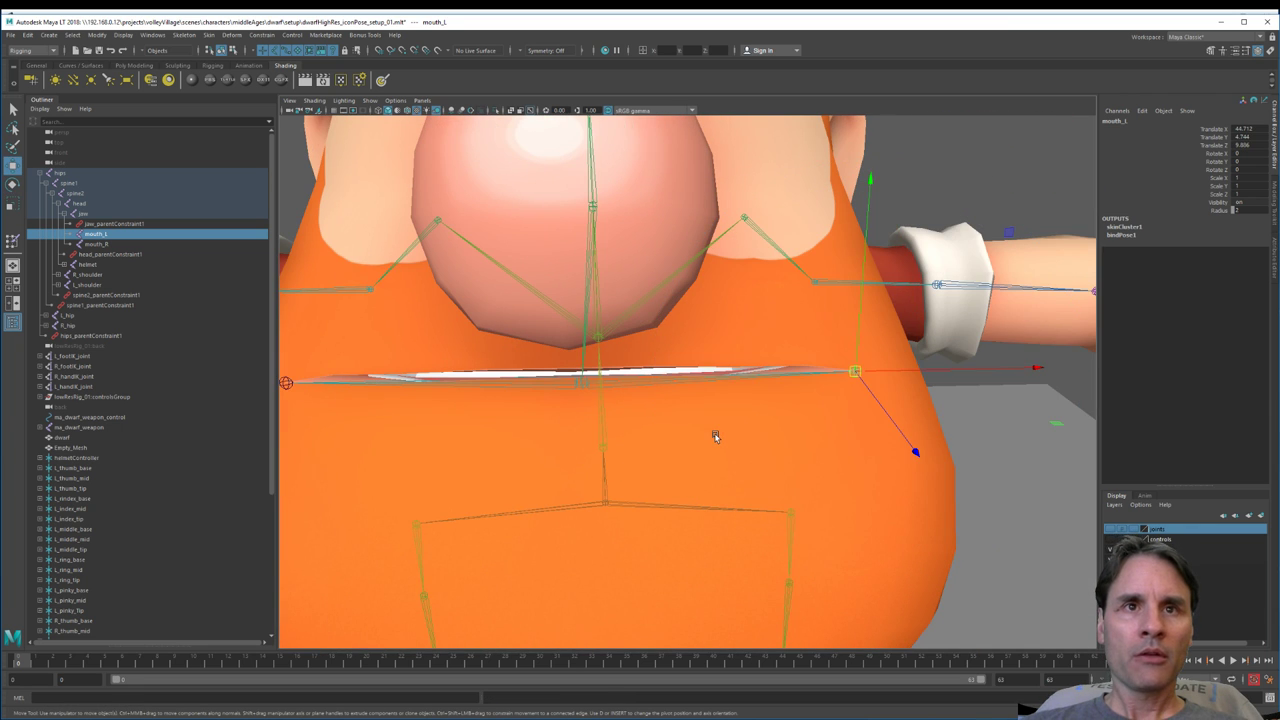
pyautogui.click(715, 436)
pyautogui.click(12, 241)
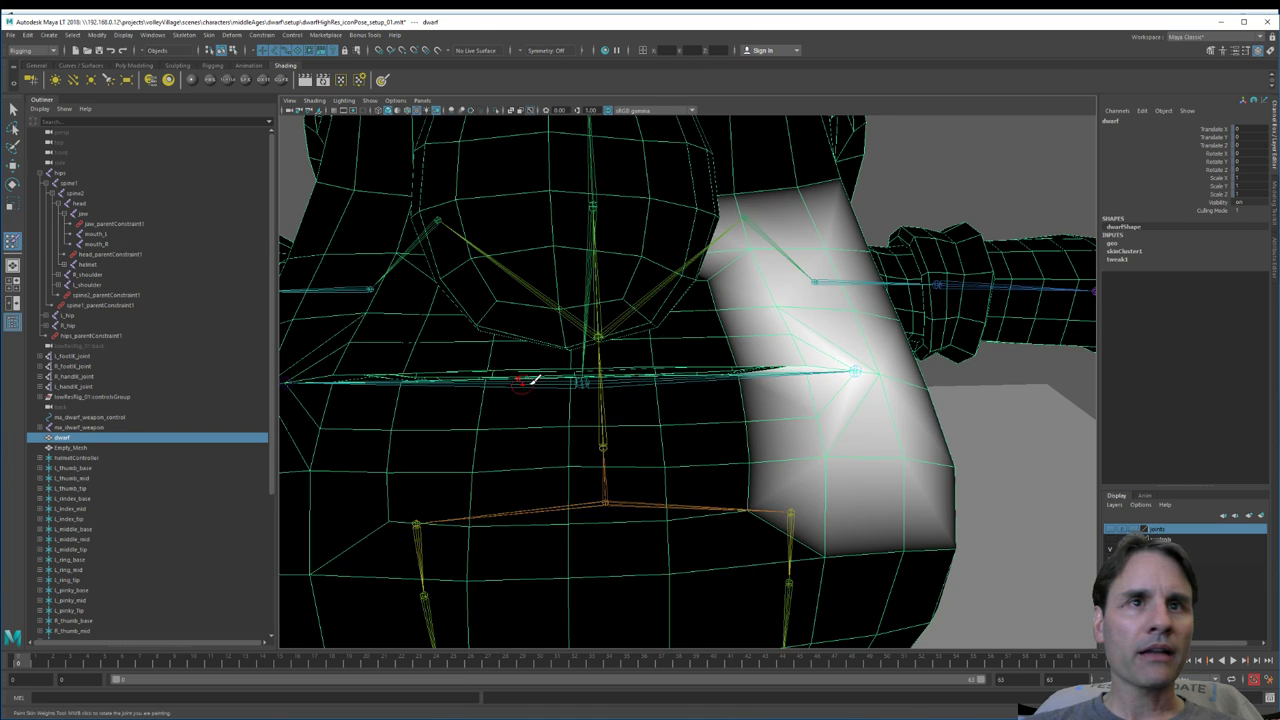
pyautogui.scroll(4, 740, 420)
pyautogui.moveTo(755, 413)
pyautogui.keyDown('alt'); pyautogui.mouseDown()
pyautogui.moveTo(724, 416)
pyautogui.moveTo(737, 417)
pyautogui.mouseUp(); pyautogui.keyUp('alt')
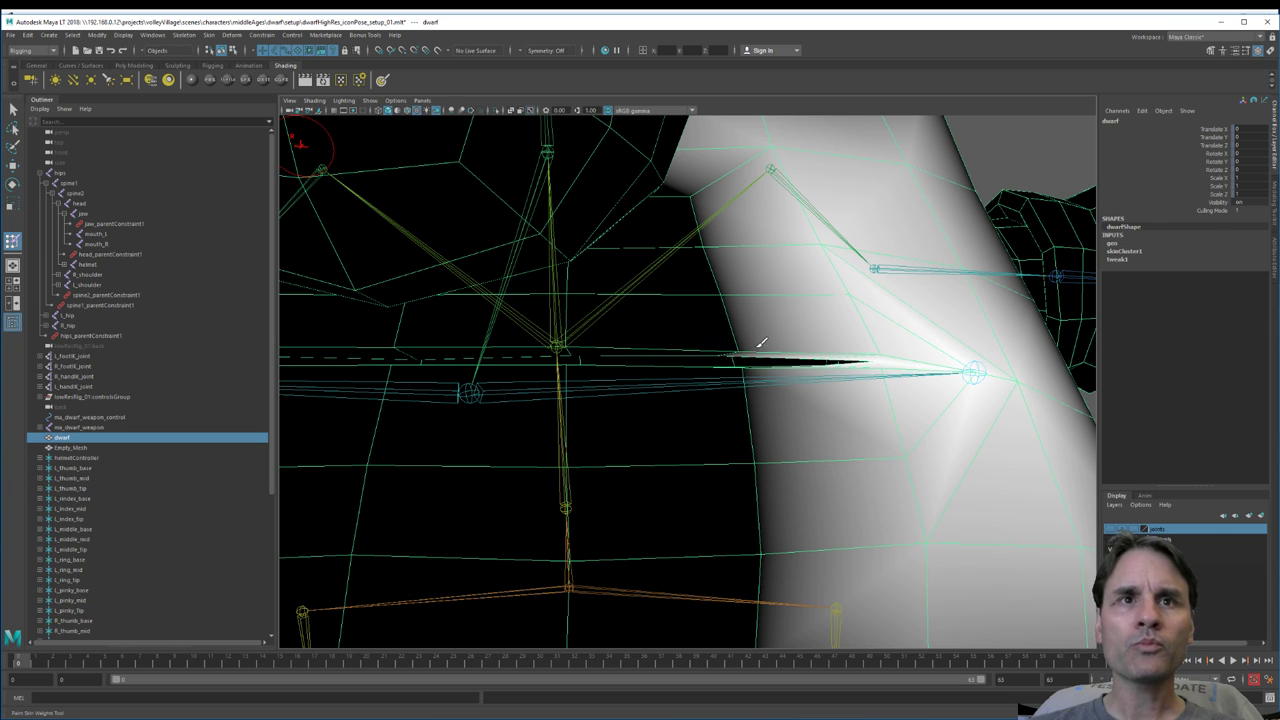
pyautogui.doubleClick(12, 241)
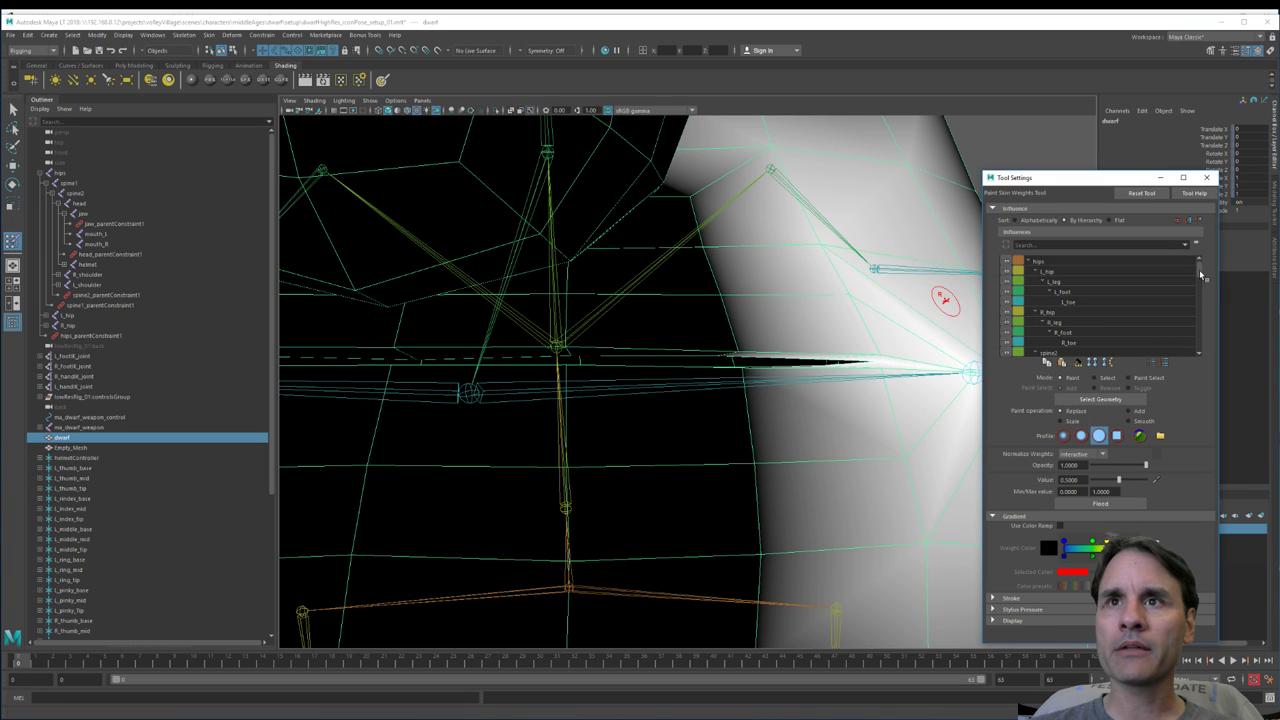
pyautogui.moveTo(1201, 274); pyautogui.dragTo(1212, 357)
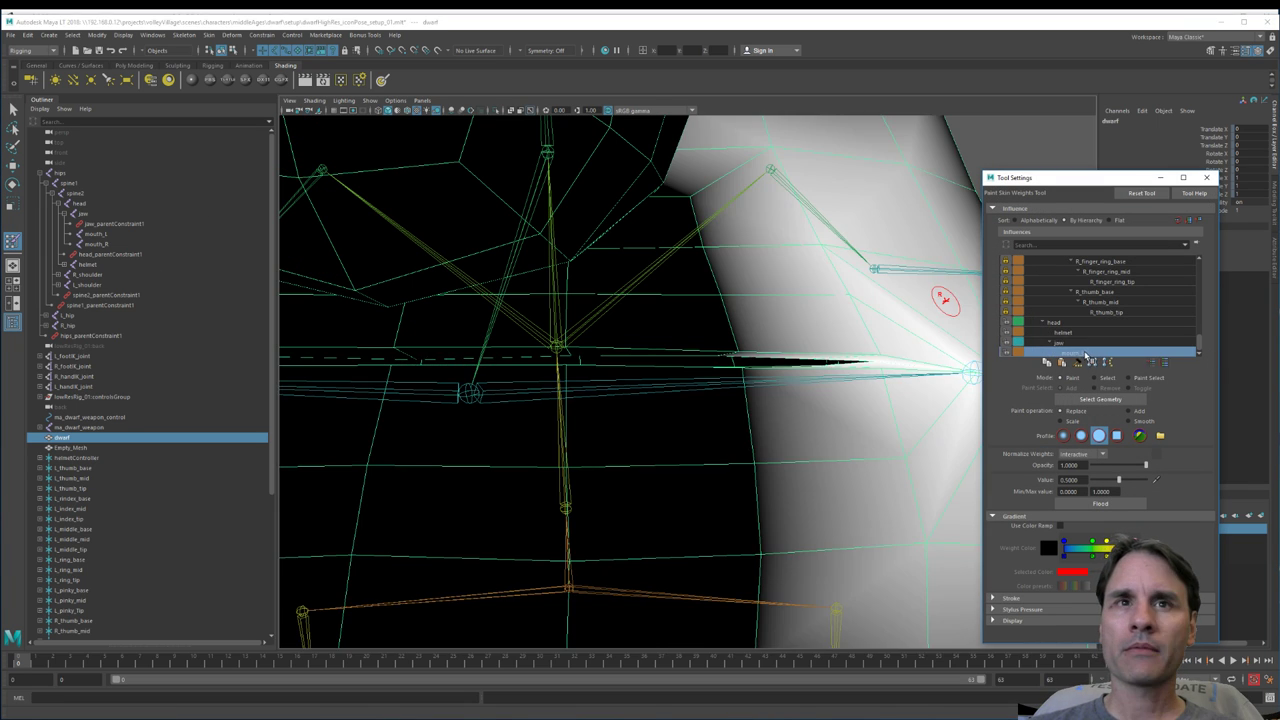
# Step: Extend the 0.5 mouth_L weight along the upper lip toward the middle of the mouth
pyautogui.scroll(2, 814, 298)
pyautogui.moveTo(819, 244)
pyautogui.keyDown('alt'); pyautogui.mouseDown()
pyautogui.moveTo(788, 266)
pyautogui.moveTo(829, 296)
pyautogui.mouseUp(); pyautogui.keyUp('alt')
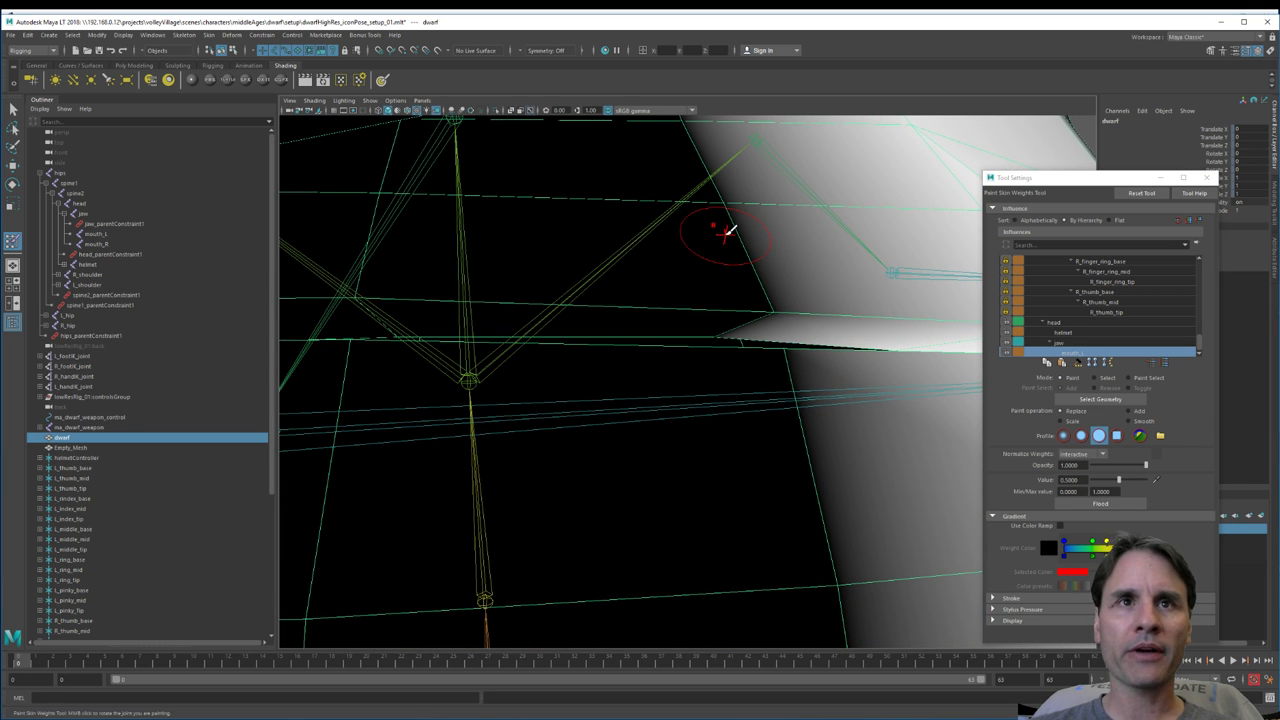
pyautogui.keyDown('alt'); pyautogui.moveTo(720, 229); pyautogui.dragTo(720, 251); pyautogui.keyUp('alt')
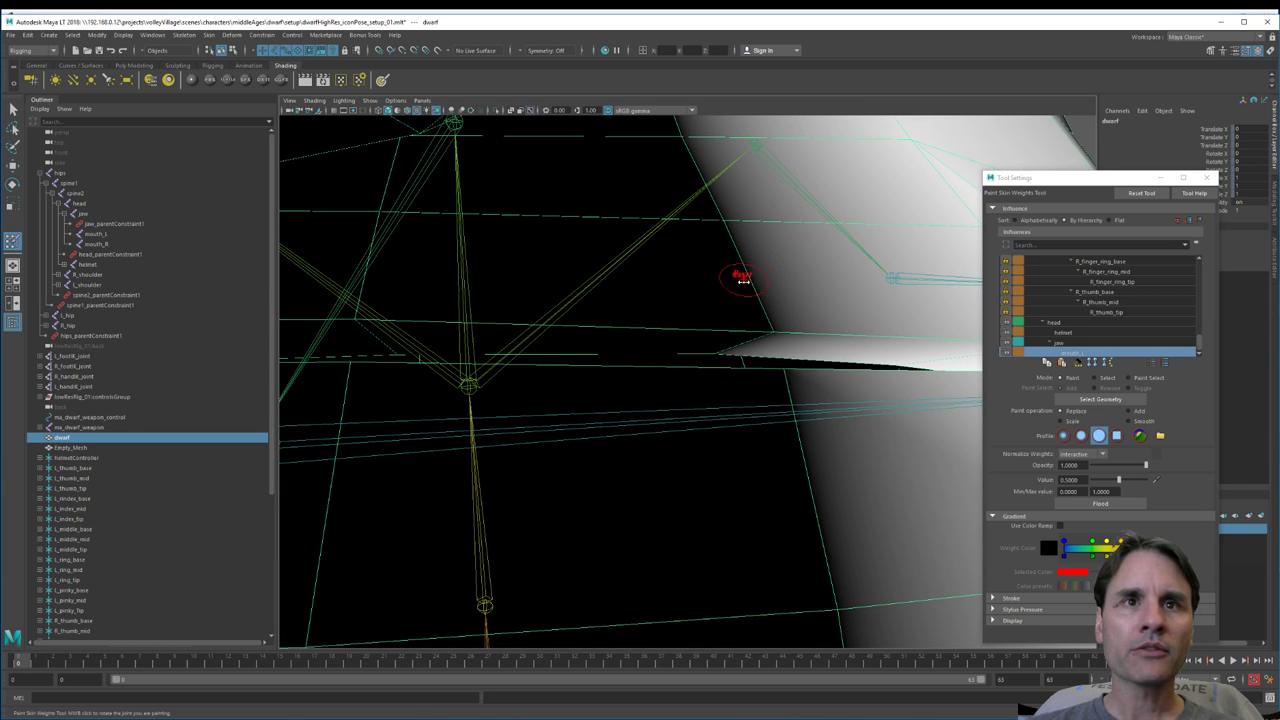
pyautogui.moveTo(730, 347)
pyautogui.keyDown('alt'); pyautogui.mouseDown()
pyautogui.moveTo(763, 300)
pyautogui.moveTo(749, 214)
pyautogui.moveTo(632, 213)
pyautogui.moveTo(691, 271)
pyautogui.mouseUp(); pyautogui.keyUp('alt')
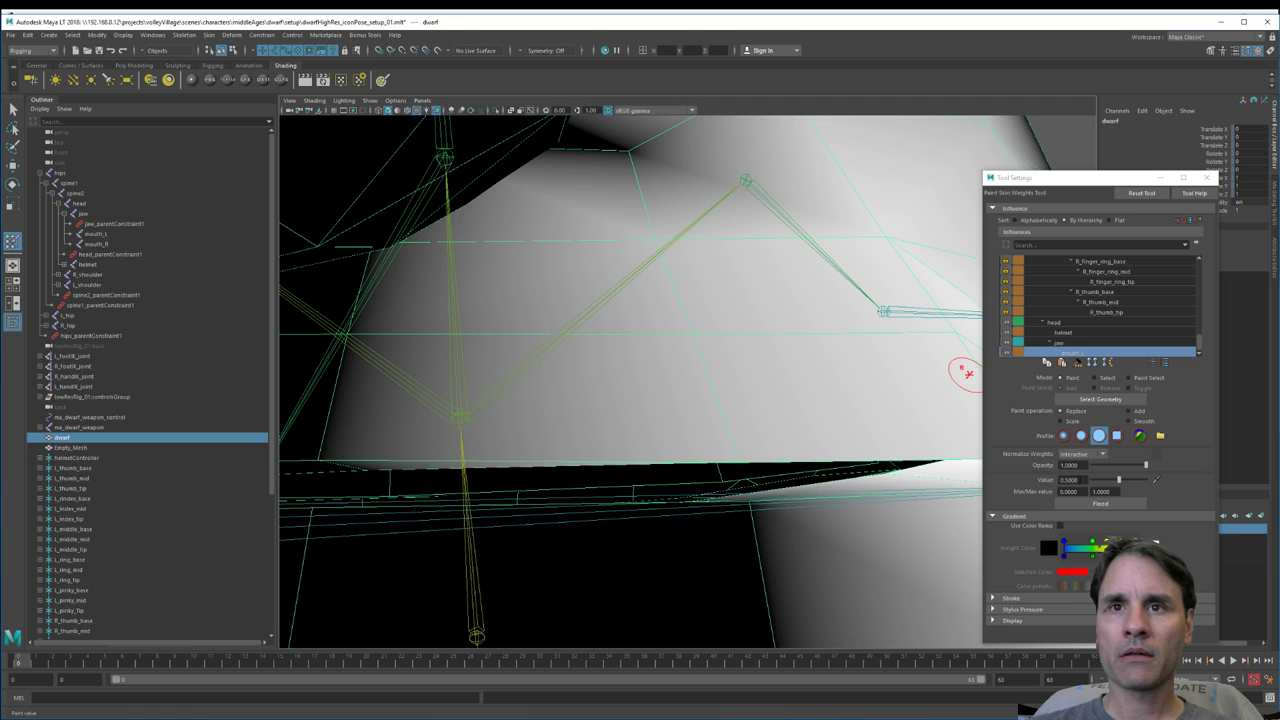
# Step: Set the paint value to 0.25 and paint mouth_L weight on the vertices above the upper lip, beneath the nose
pyautogui.moveTo(1084, 480); pyautogui.dragTo(877, 456)
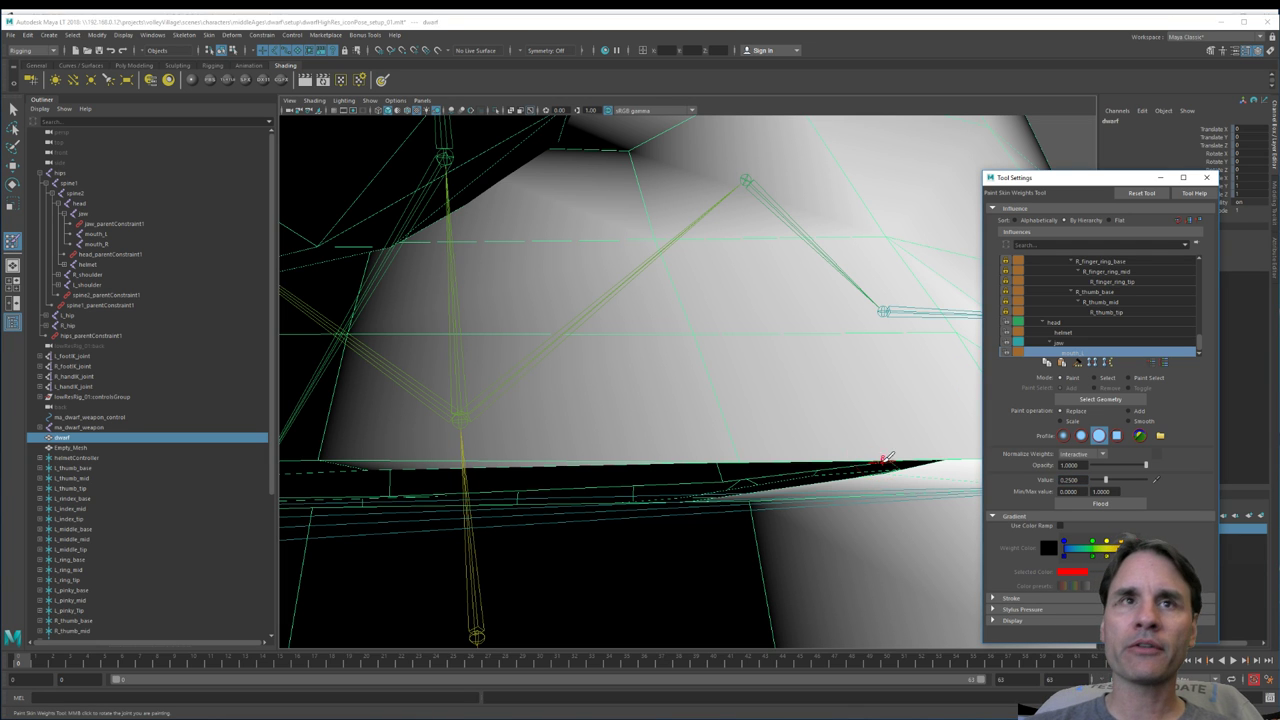
pyautogui.moveTo(583, 128); pyautogui.dragTo(643, 166)
pyautogui.moveTo(725, 221)
pyautogui.keyDown('alt'); pyautogui.mouseDown()
pyautogui.moveTo(694, 137)
pyautogui.moveTo(774, 345)
pyautogui.mouseUp(); pyautogui.keyUp('alt')
# Step: Set the paint value to 0.5 and replace the mouth_L weight along the lower lip toward the mouth's middle
pyautogui.moveTo(1084, 480); pyautogui.dragTo(880, 464)
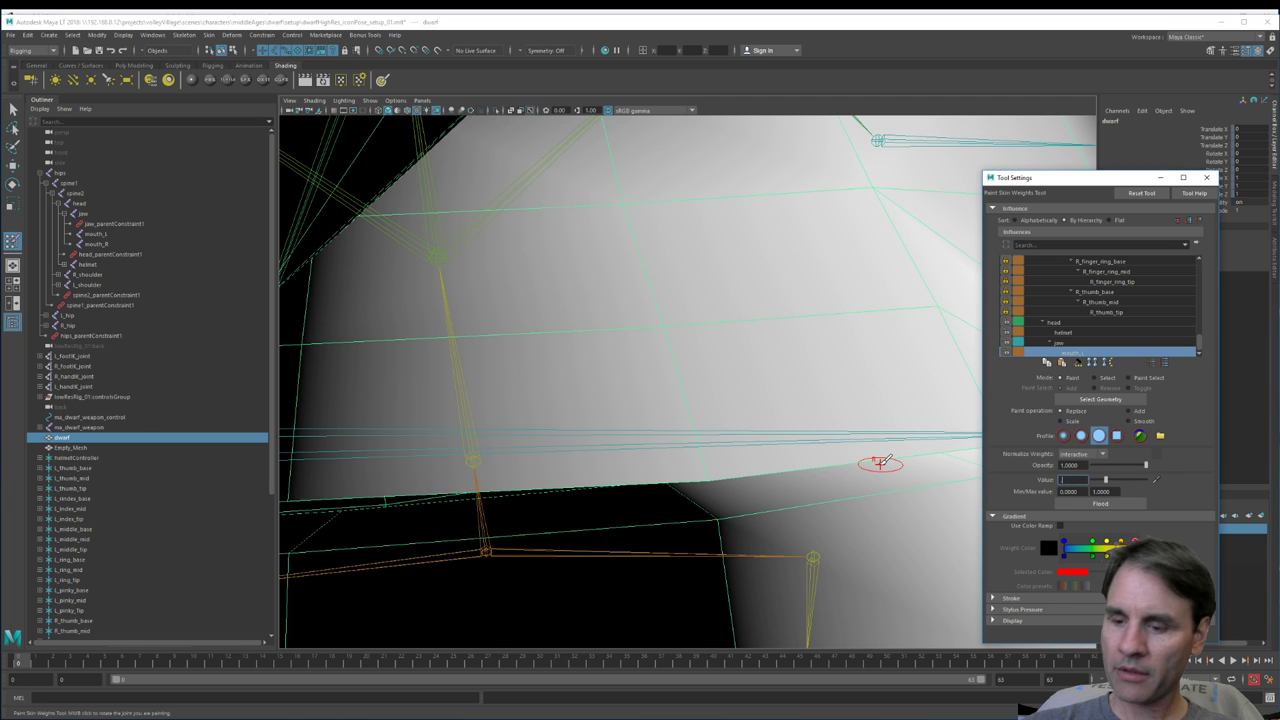
pyautogui.keyDown('alt'); pyautogui.moveTo(657, 314); pyautogui.dragTo(686, 277); pyautogui.keyUp('alt')
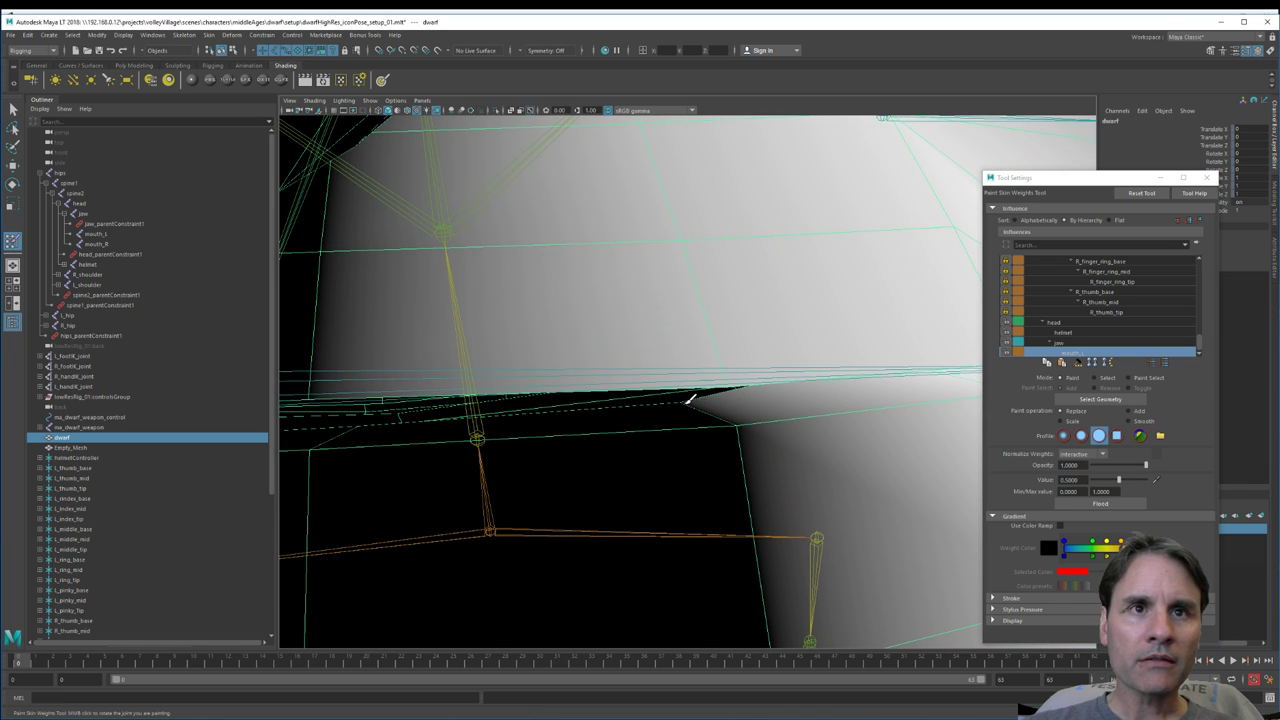
pyautogui.moveTo(697, 413)
pyautogui.mouseDown()
pyautogui.moveTo(737, 429)
pyautogui.moveTo(737, 334)
pyautogui.moveTo(717, 365)
pyautogui.moveTo(757, 437)
pyautogui.moveTo(737, 454)
pyautogui.mouseUp()
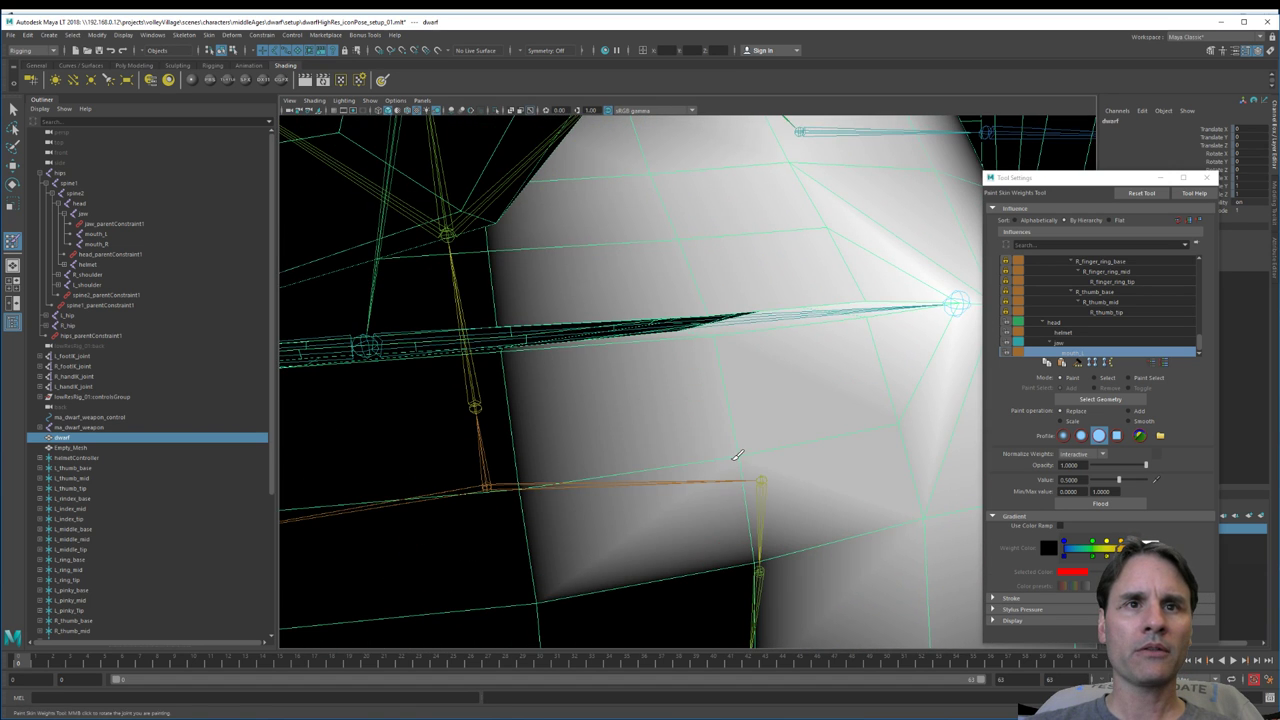
pyautogui.keyDown('alt'); pyautogui.moveTo(763, 430); pyautogui.dragTo(702, 277, button='middle'); pyautogui.keyUp('alt')
# Step: Set the paint value to 0.25 and replace the mouth_L weight on the beard vertices below the lower lip
pyautogui.moveTo(1085, 481); pyautogui.dragTo(1045, 480)
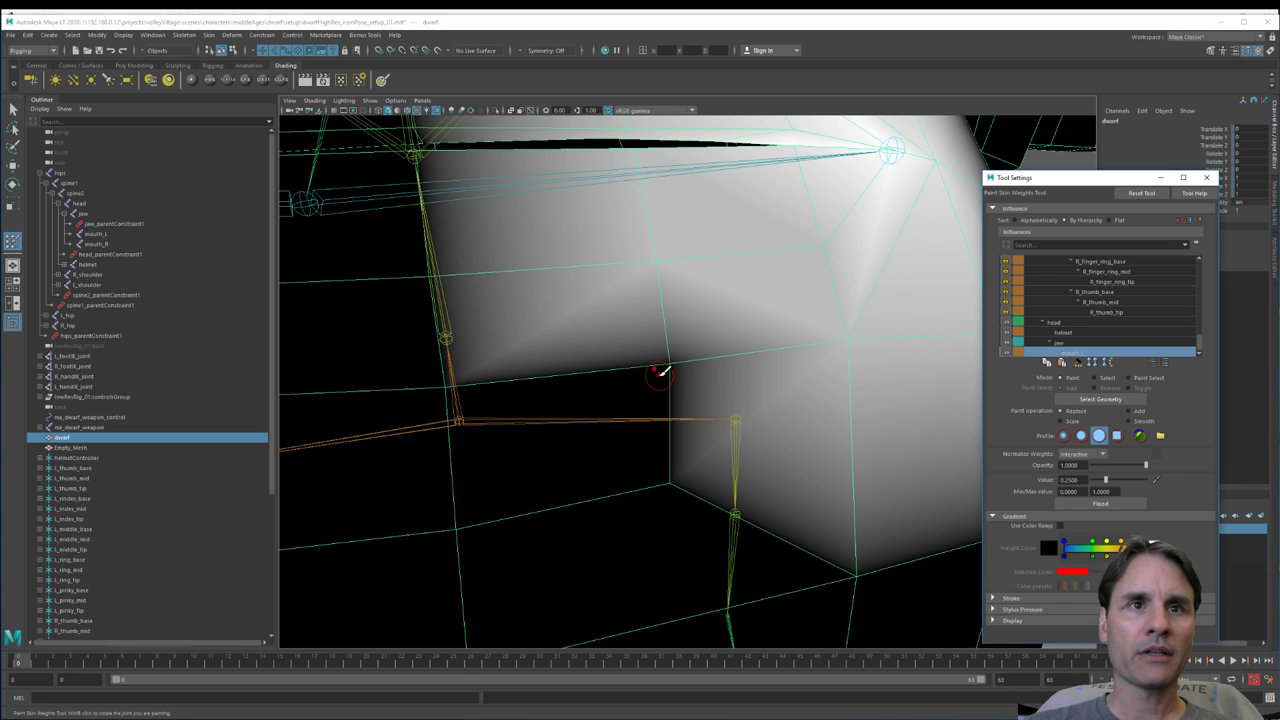
pyautogui.moveTo(660, 372)
pyautogui.mouseDown()
pyautogui.moveTo(694, 414)
pyautogui.moveTo(679, 504)
pyautogui.mouseUp()
pyautogui.scroll(-4, 748, 468)
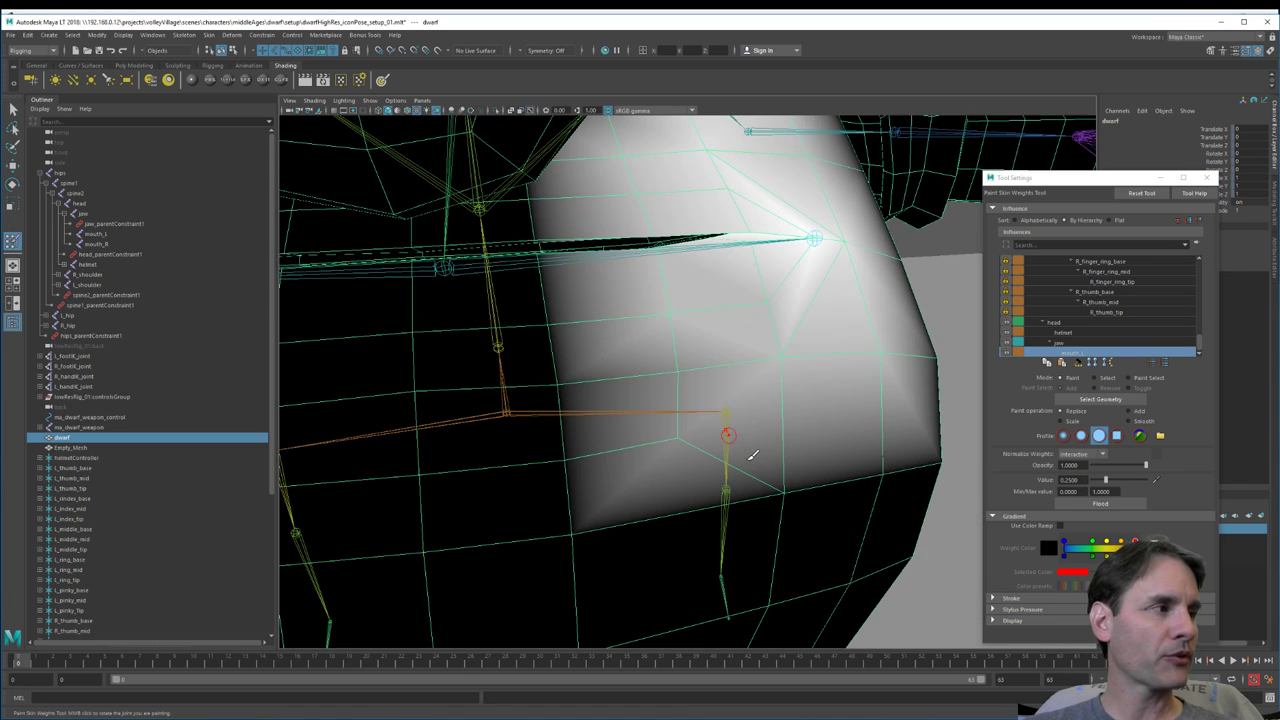
pyautogui.keyDown('alt'); pyautogui.moveTo(751, 457); pyautogui.dragTo(728, 450); pyautogui.keyUp('alt')
# Step: Select the mouth_L joint and raise it to test the extended lip weights
pyautogui.press('w')
pyautogui.moveTo(671, 391)
pyautogui.keyDown('alt'); pyautogui.mouseDown()
pyautogui.moveTo(686, 446)
pyautogui.moveTo(706, 358)
pyautogui.mouseUp(); pyautogui.keyUp('alt')
pyautogui.scroll(-5, 687, 440)
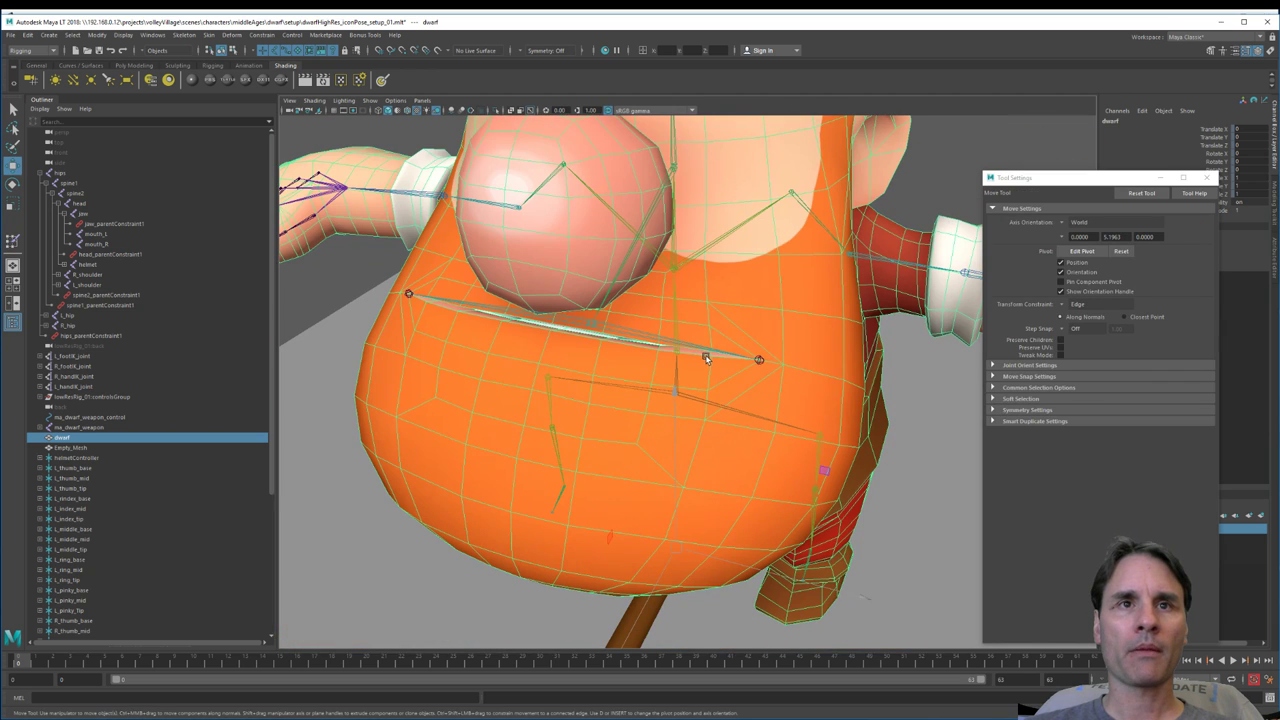
pyautogui.click(759, 362)
pyautogui.scroll(3, 783, 362)
pyautogui.keyDown('alt'); pyautogui.moveTo(786, 359); pyautogui.dragTo(711, 411, button='middle'); pyautogui.keyUp('alt')
pyautogui.moveTo(711, 411); pyautogui.dragTo(755, 271)
pyautogui.scroll(-3, 660, 338)
pyautogui.keyDown('alt'); pyautogui.moveTo(630, 365); pyautogui.dragTo(700, 342); pyautogui.keyUp('alt')
# Step: Rotate the raised mouth_L joint to angle the lips into a smile
pyautogui.press('e')
pyautogui.moveTo(667, 289); pyautogui.dragTo(670, 374)
pyautogui.scroll(3, 670, 374)
pyautogui.press('w')
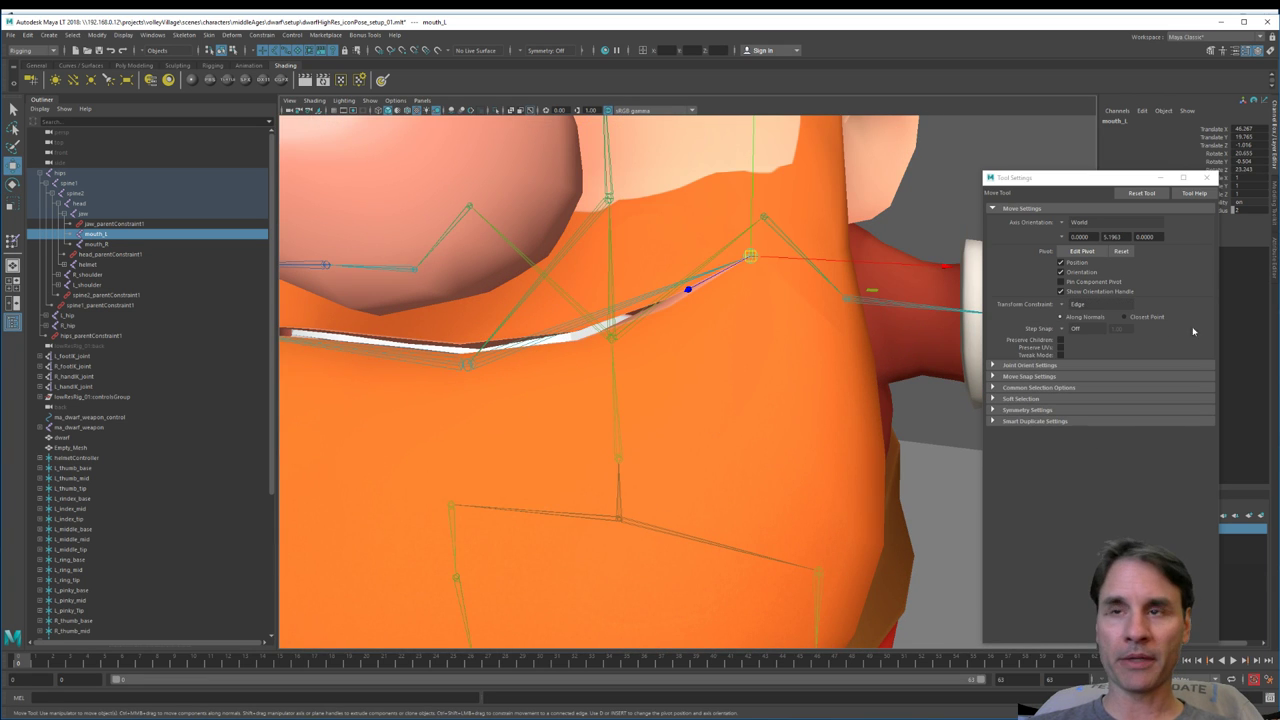
# Step: Undo the test rotation of the raised mouth_L joint
pyautogui.keyDown('alt'); pyautogui.moveTo(754, 343); pyautogui.dragTo(800, 393); pyautogui.keyUp('alt')
pyautogui.hotkey('ctrl', 'z')
pyautogui.hotkey('ctrl', 'z')
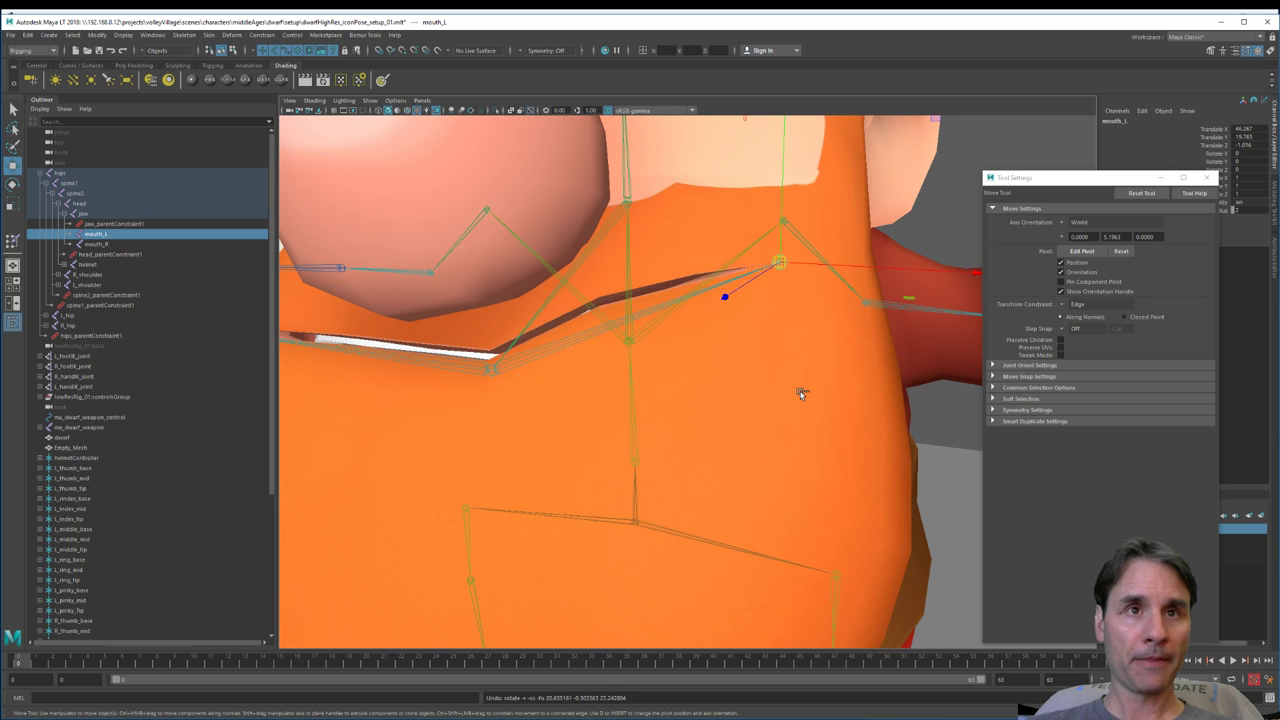
# Step: Add the mouth_R joint as an influence on the dwarf mesh's skin
pyautogui.scroll(-5, 486, 437)
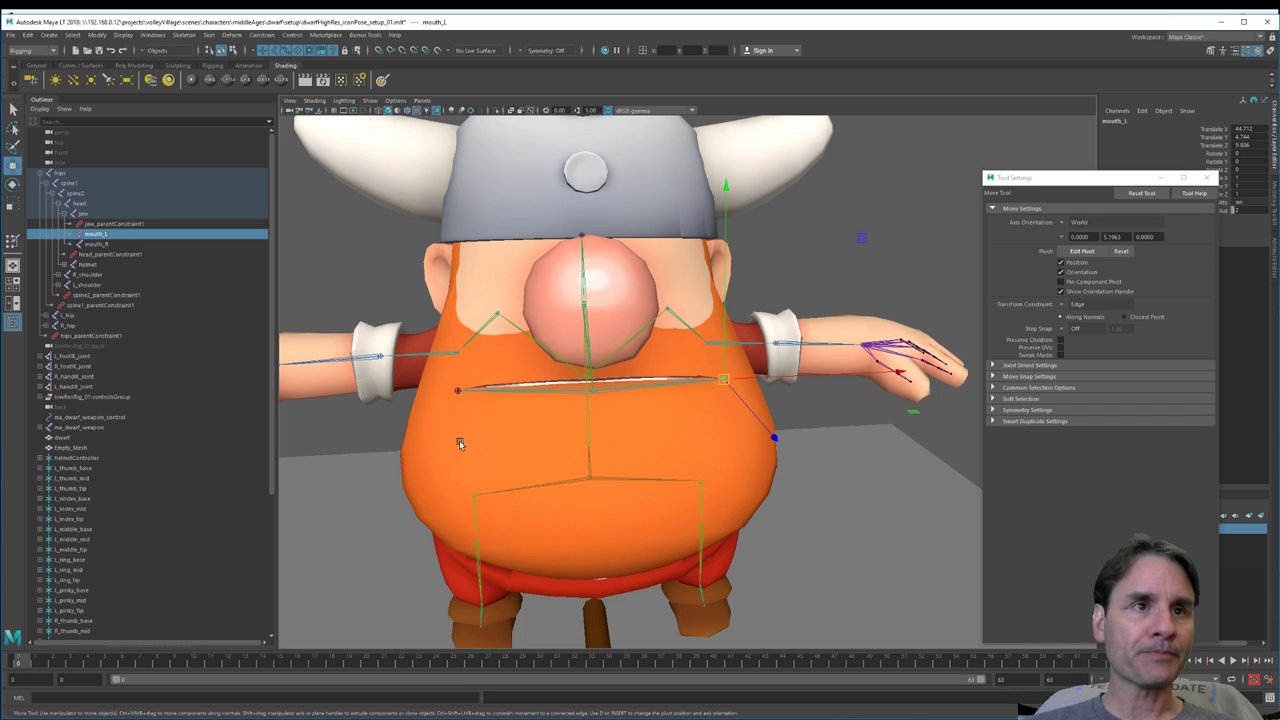
pyautogui.scroll(5, 585, 398)
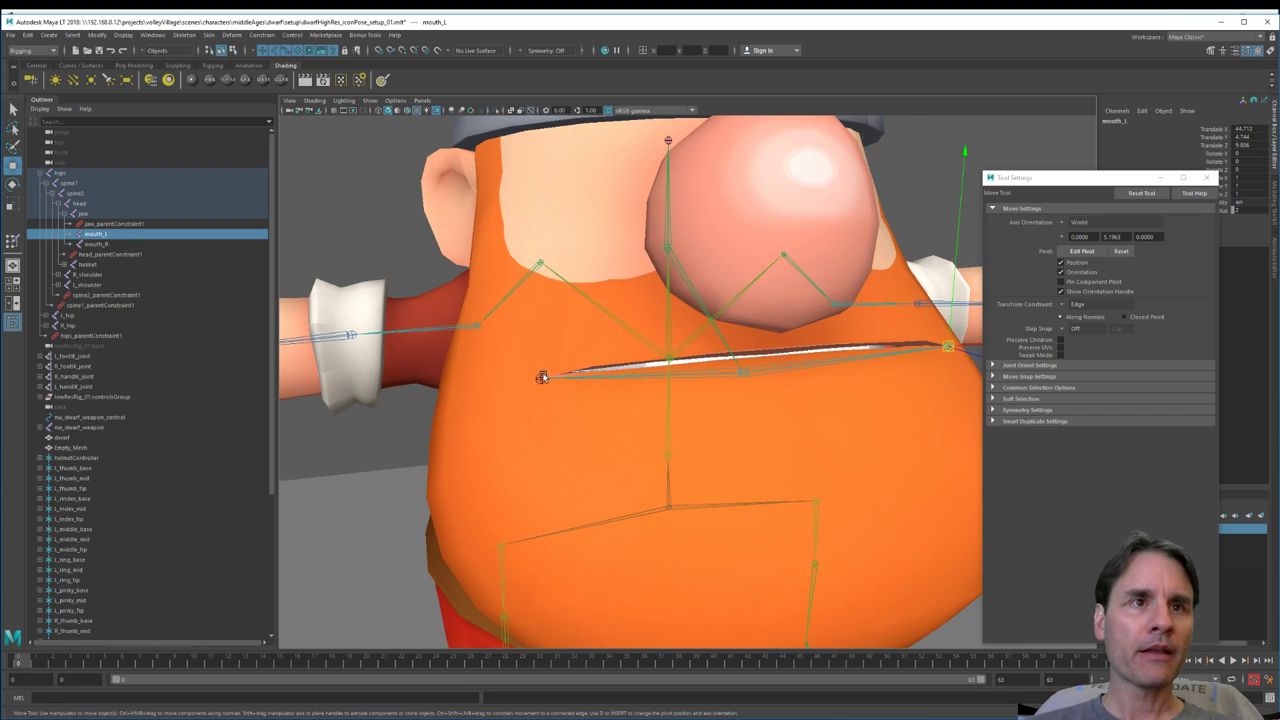
pyautogui.click(541, 377)
pyautogui.keyDown('alt'); pyautogui.moveTo(541, 377); pyautogui.dragTo(437, 373); pyautogui.keyUp('alt')
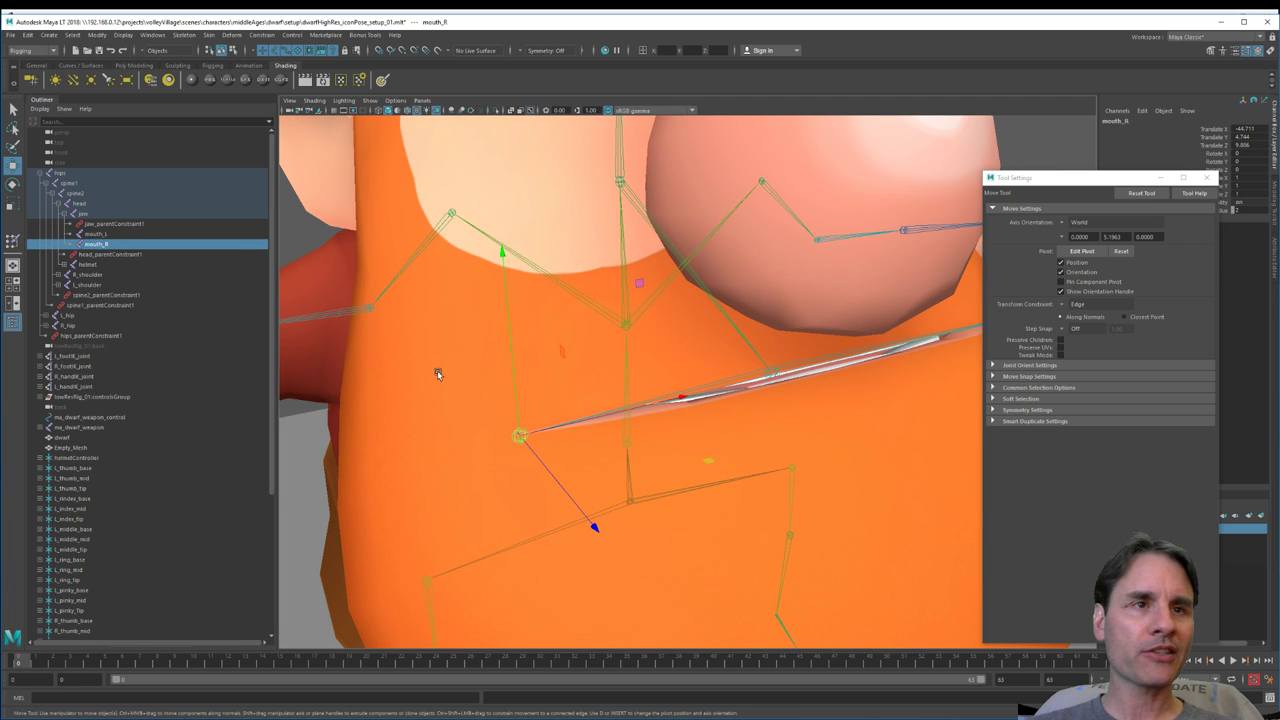
pyautogui.keyDown('shift'); pyautogui.click(437, 373); pyautogui.keyUp('shift')
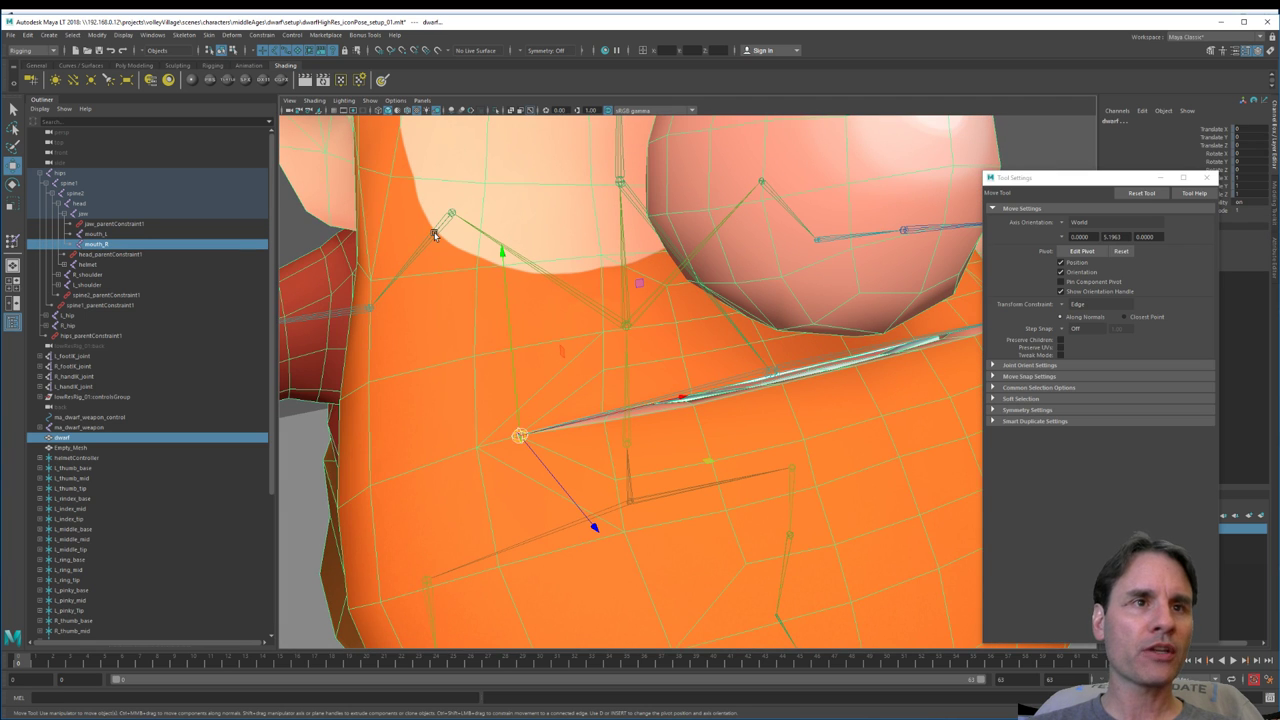
pyautogui.click(184, 35)
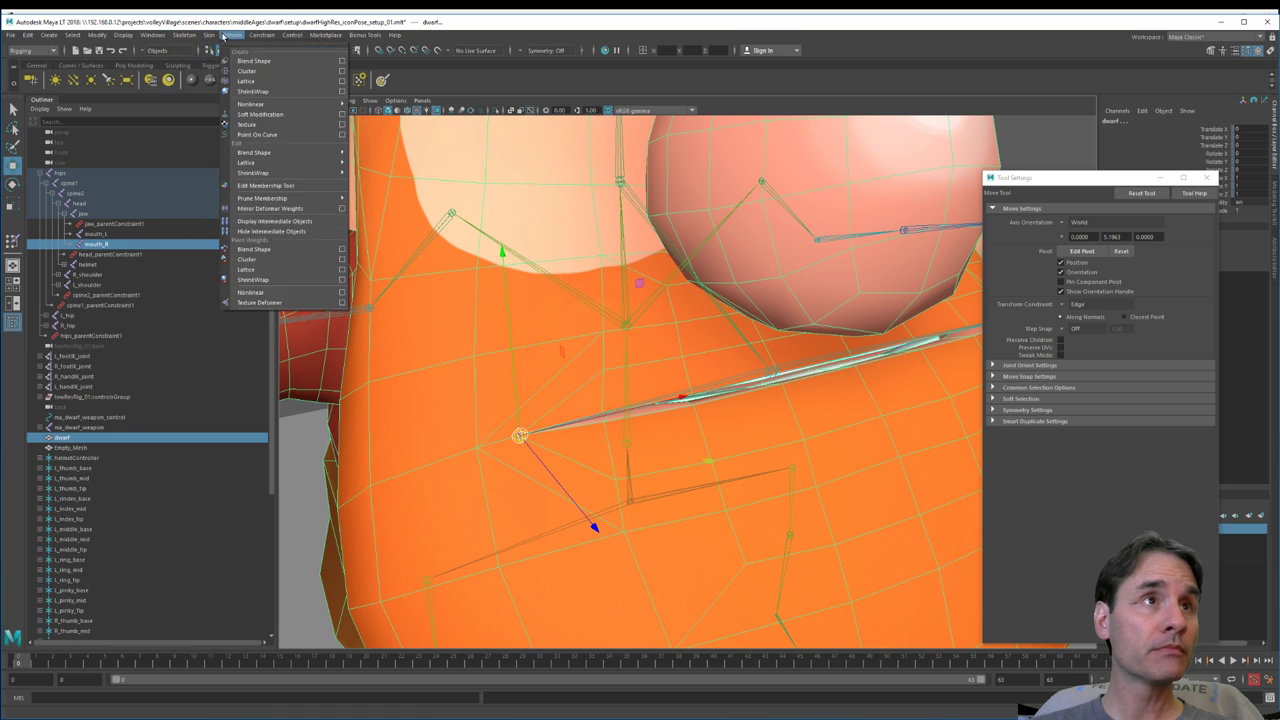
pyautogui.moveTo(208, 35)
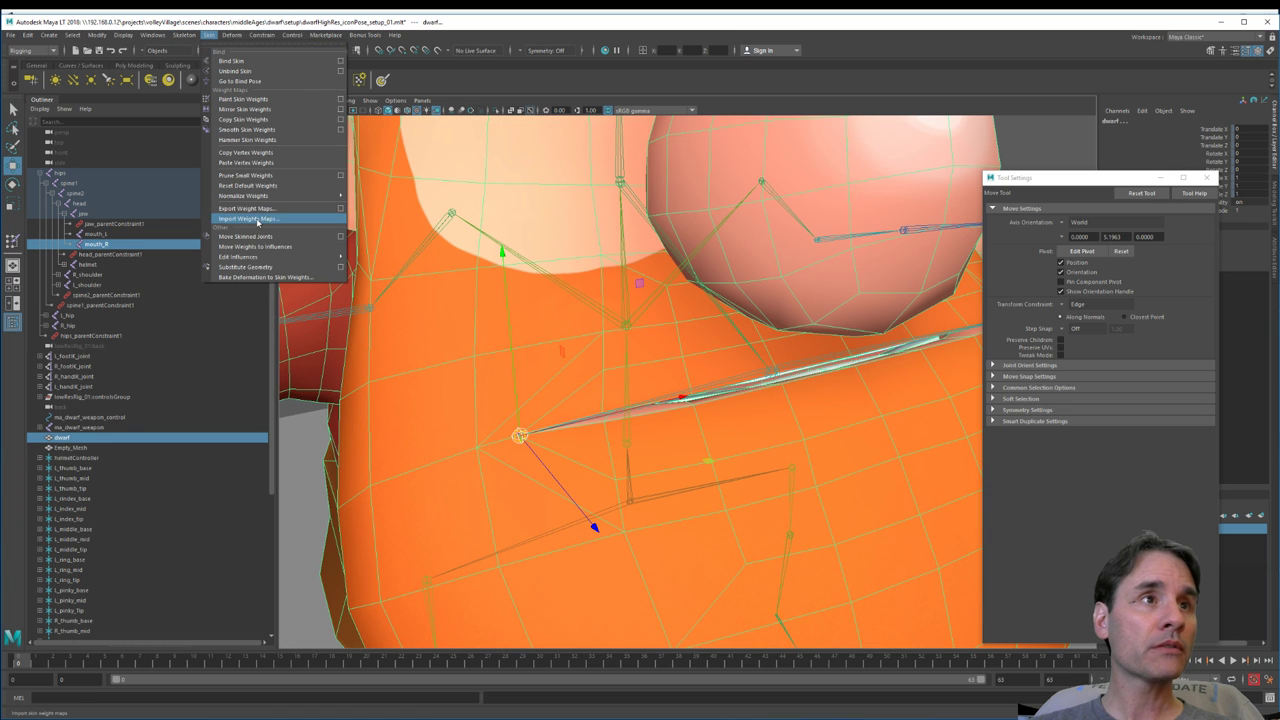
pyautogui.moveTo(263, 258)
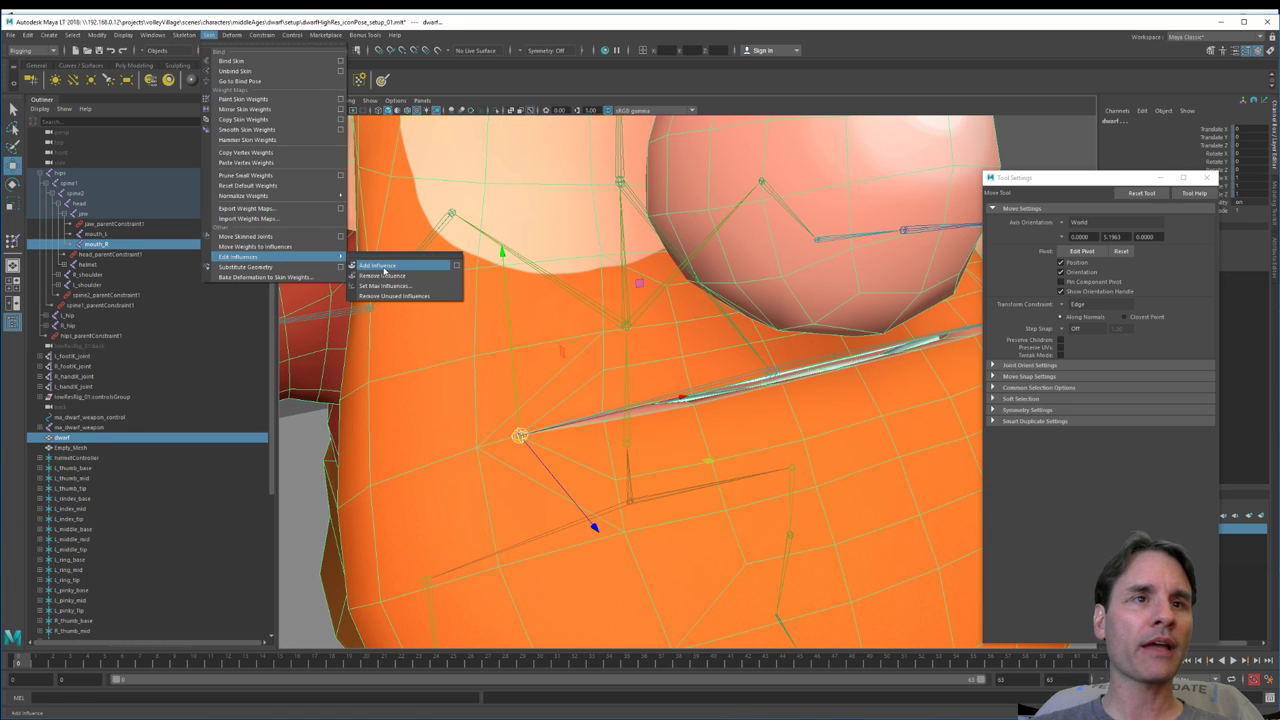
pyautogui.click(384, 267)
# Step: Mirror the skin weights across the dwarf mesh
pyautogui.keyDown('alt'); pyautogui.moveTo(670, 459); pyautogui.dragTo(839, 336); pyautogui.keyUp('alt')
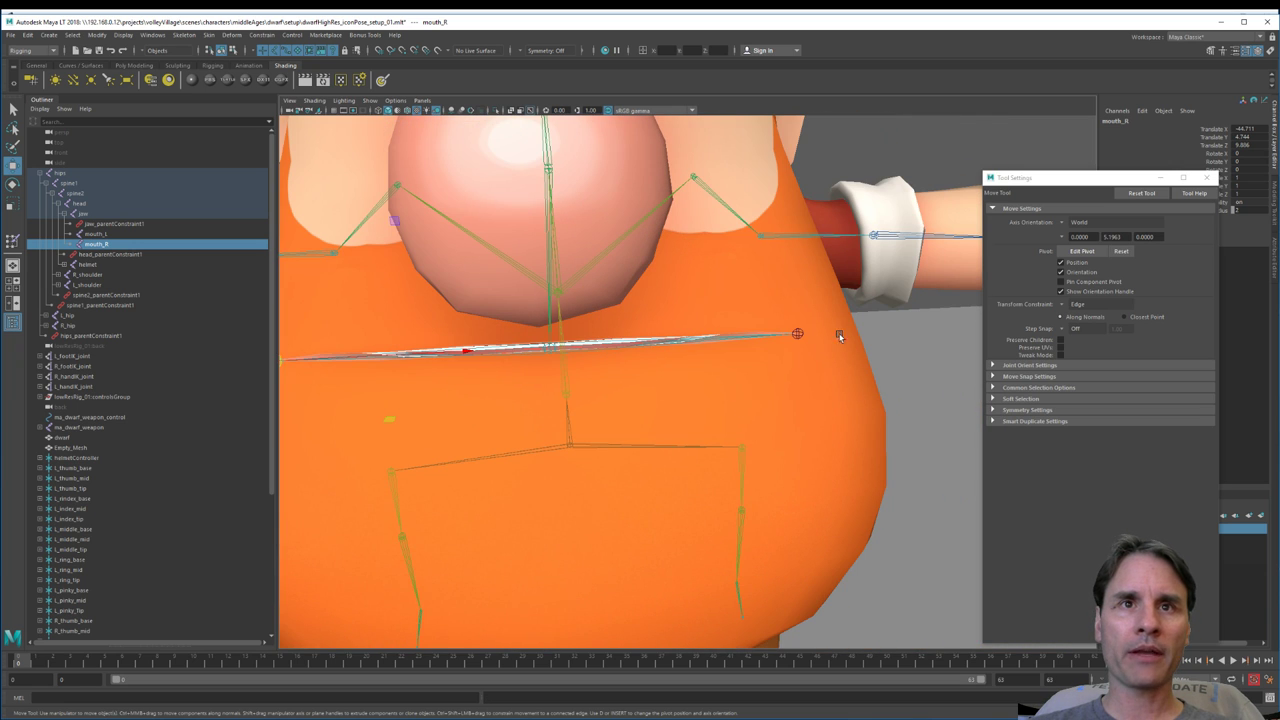
pyautogui.click(740, 416)
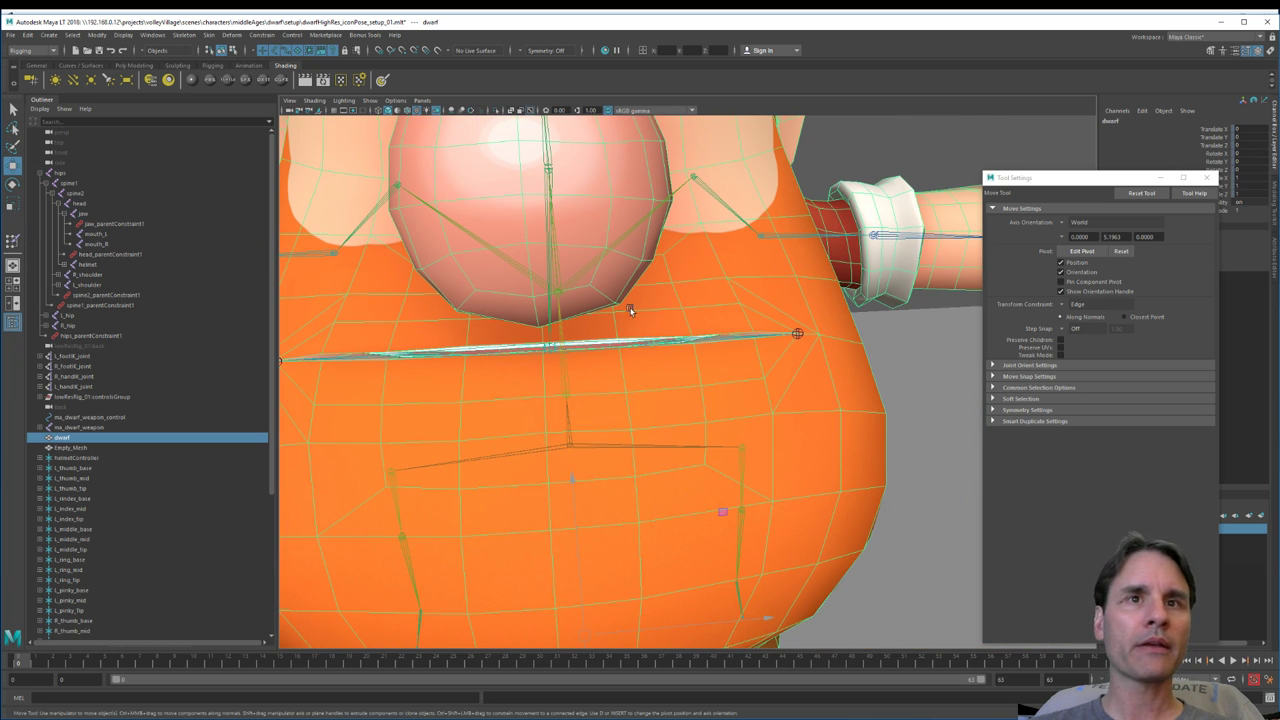
pyautogui.click(208, 35)
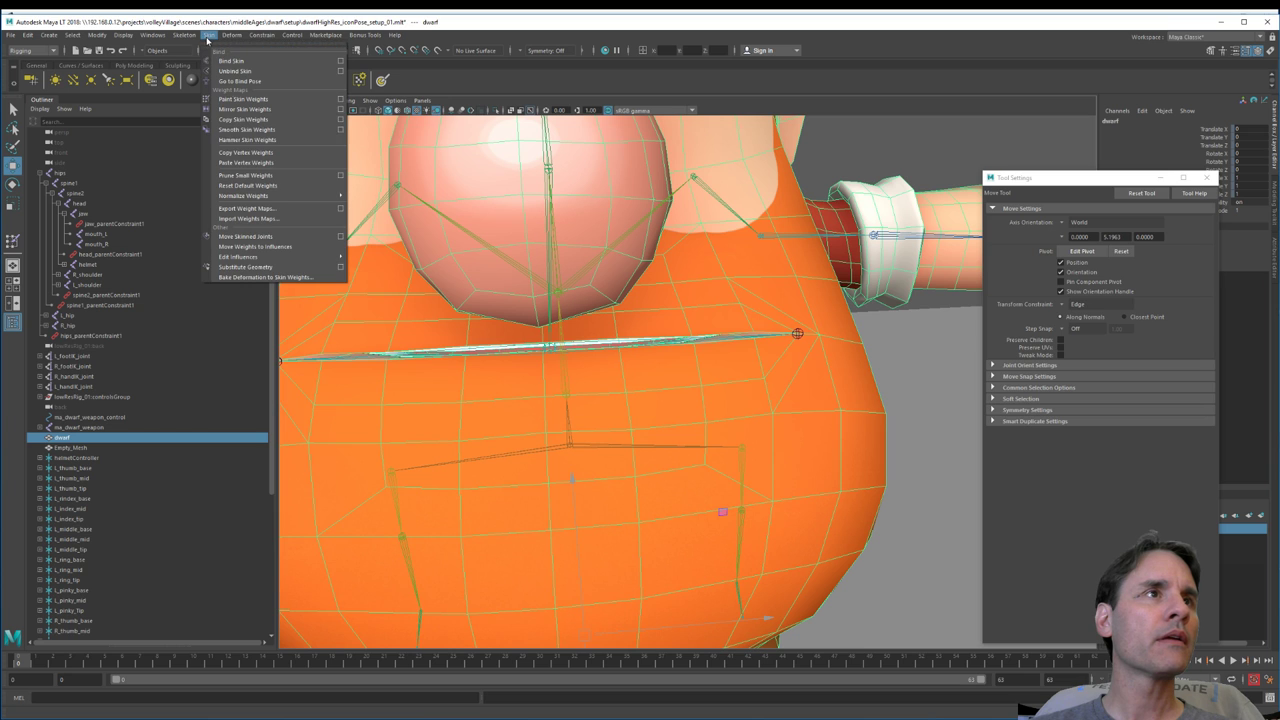
pyautogui.click(245, 109)
# Step: Test-move the mouth_R joint to check its mirrored weights, and undo the move
pyautogui.keyDown('alt'); pyautogui.moveTo(495, 336); pyautogui.dragTo(656, 348); pyautogui.keyUp('alt')
pyautogui.click(446, 370)
pyautogui.moveTo(444, 369)
pyautogui.mouseDown()
pyautogui.moveTo(423, 289)
pyautogui.moveTo(457, 329)
pyautogui.moveTo(449, 297)
pyautogui.moveTo(443, 369)
pyautogui.mouseUp()
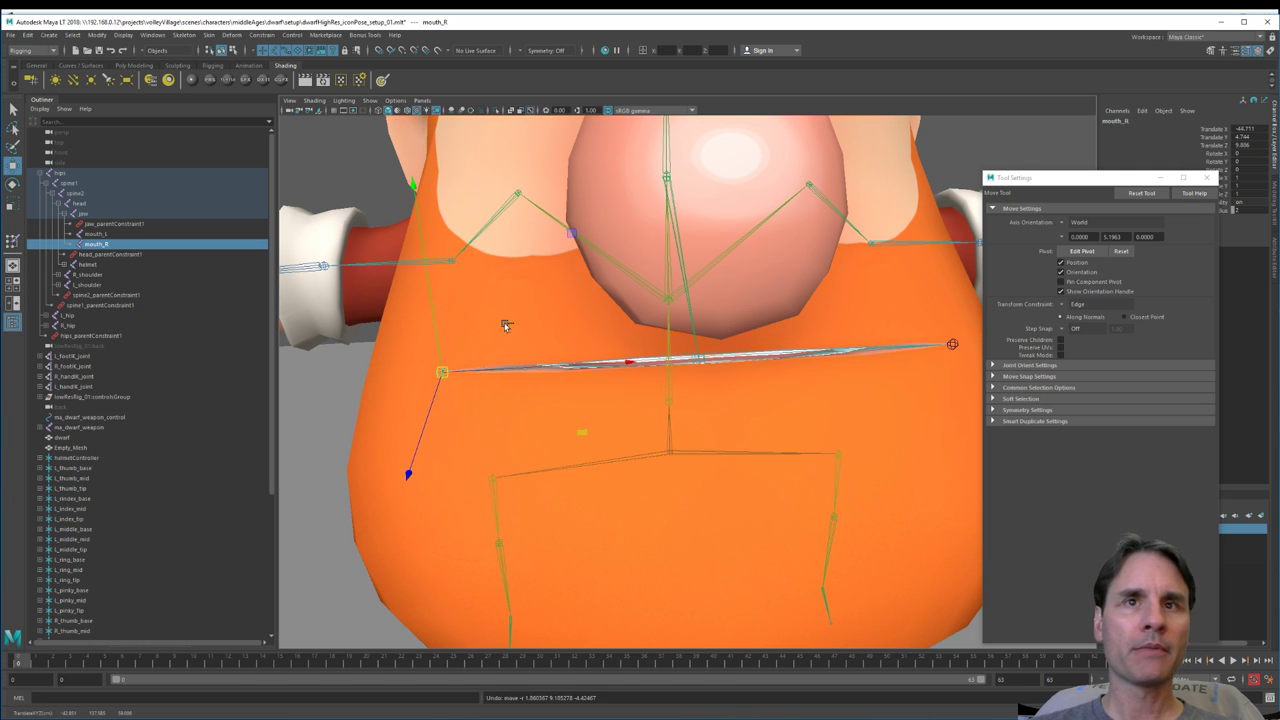
pyautogui.keyDown('alt'); pyautogui.moveTo(828, 364); pyautogui.dragTo(731, 372); pyautogui.keyUp('alt')
pyautogui.scroll(-5, 737, 370)
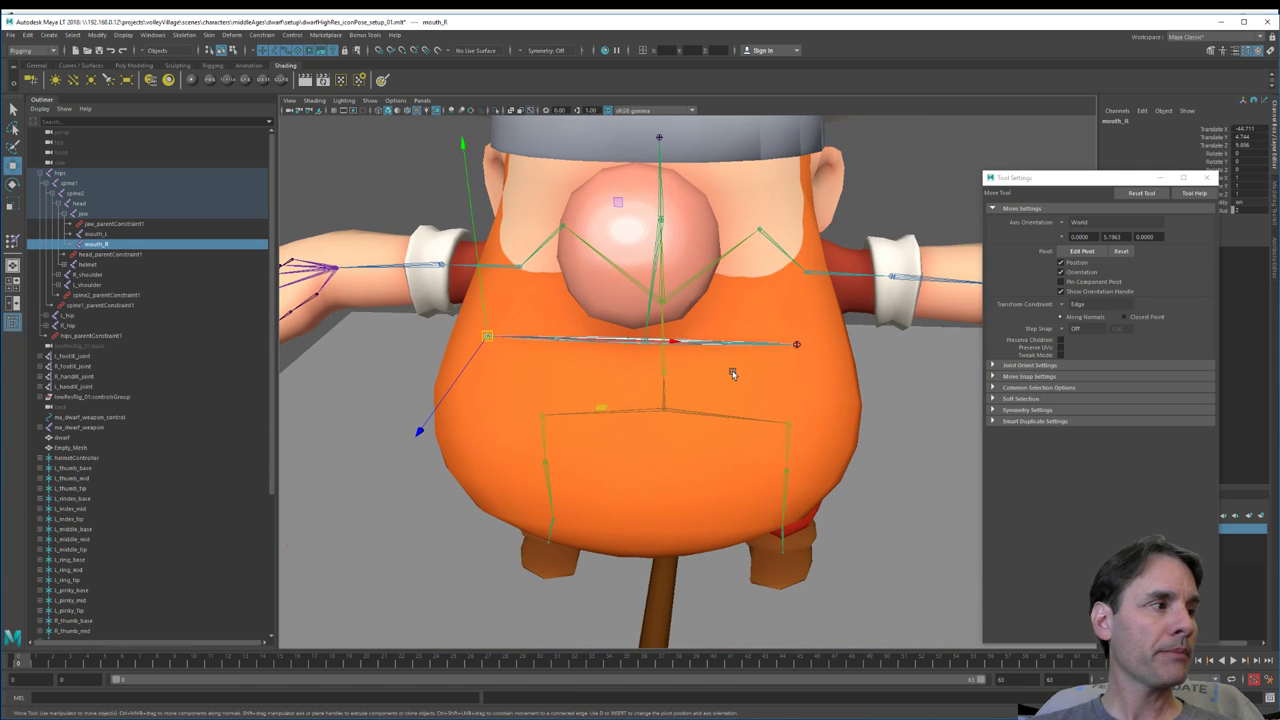
# Step: Close the tool settings window and deselect the mouth_R joint
pyautogui.click(1207, 177)
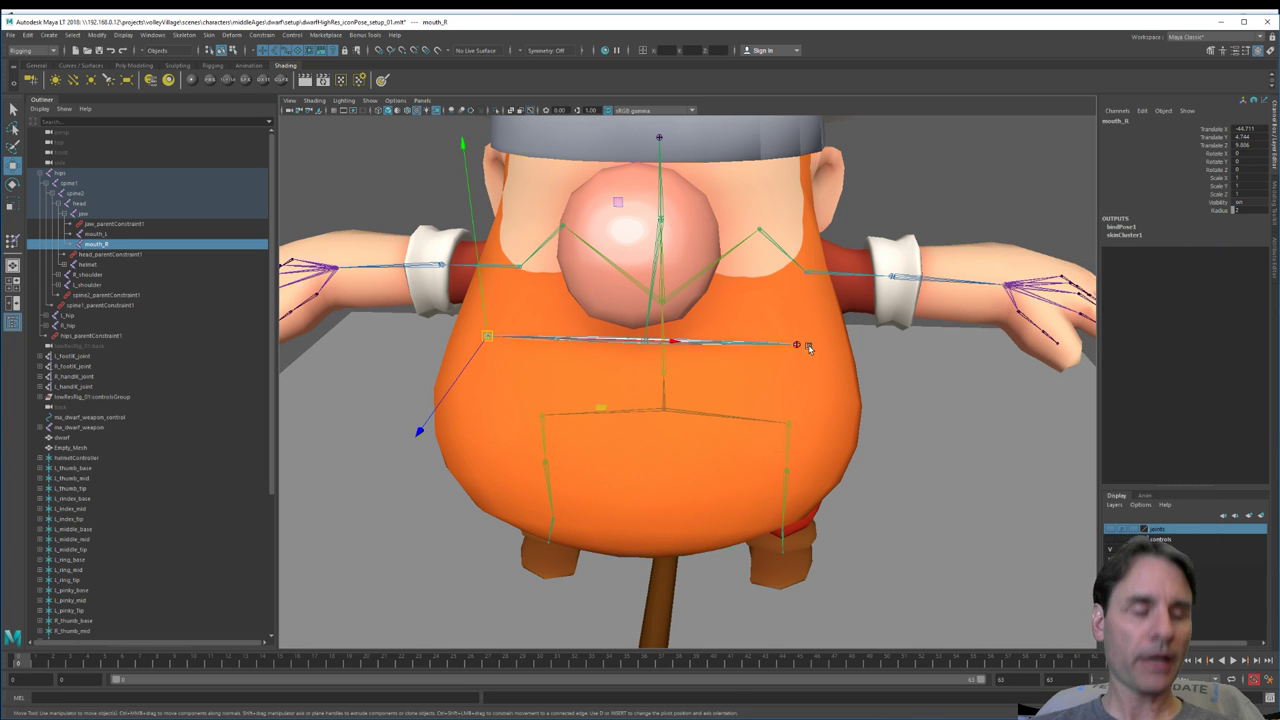
pyautogui.click(943, 419)
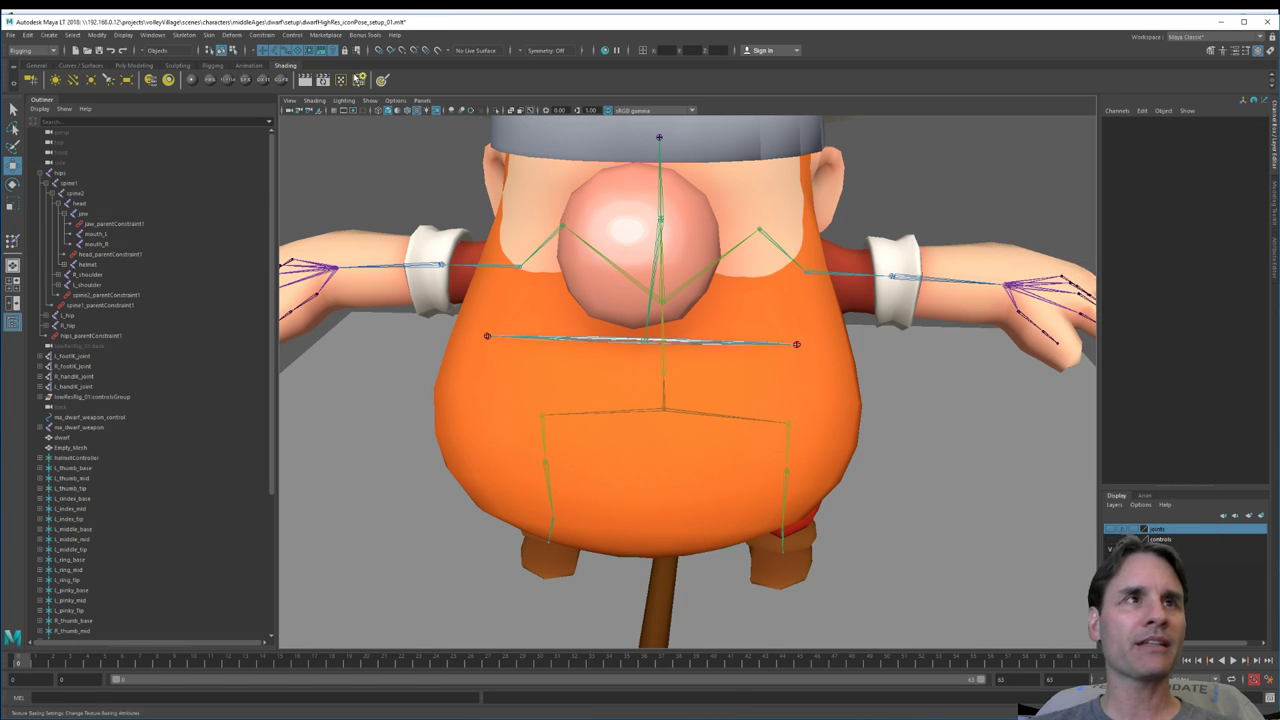
pyautogui.keyDown('alt'); pyautogui.moveTo(798, 335); pyautogui.dragTo(809, 449, button='middle'); pyautogui.keyUp('alt')
pyautogui.keyDown('alt'); pyautogui.moveTo(809, 449); pyautogui.dragTo(808, 435); pyautogui.keyUp('alt')
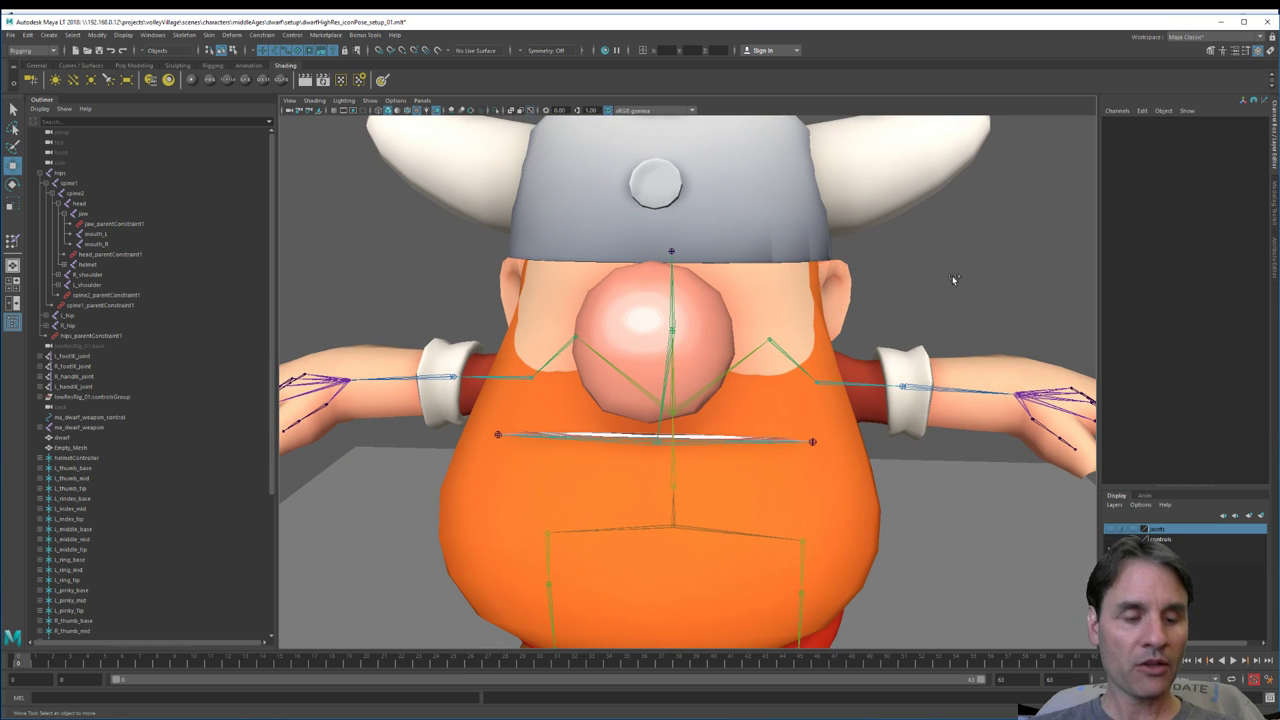
# Step: Create an iconPoses folder beside the dwarf images folder and save the scene in it as dwarfHighRes_iconPose_01
pyautogui.hotkey('ctrl', 'shift', 's')
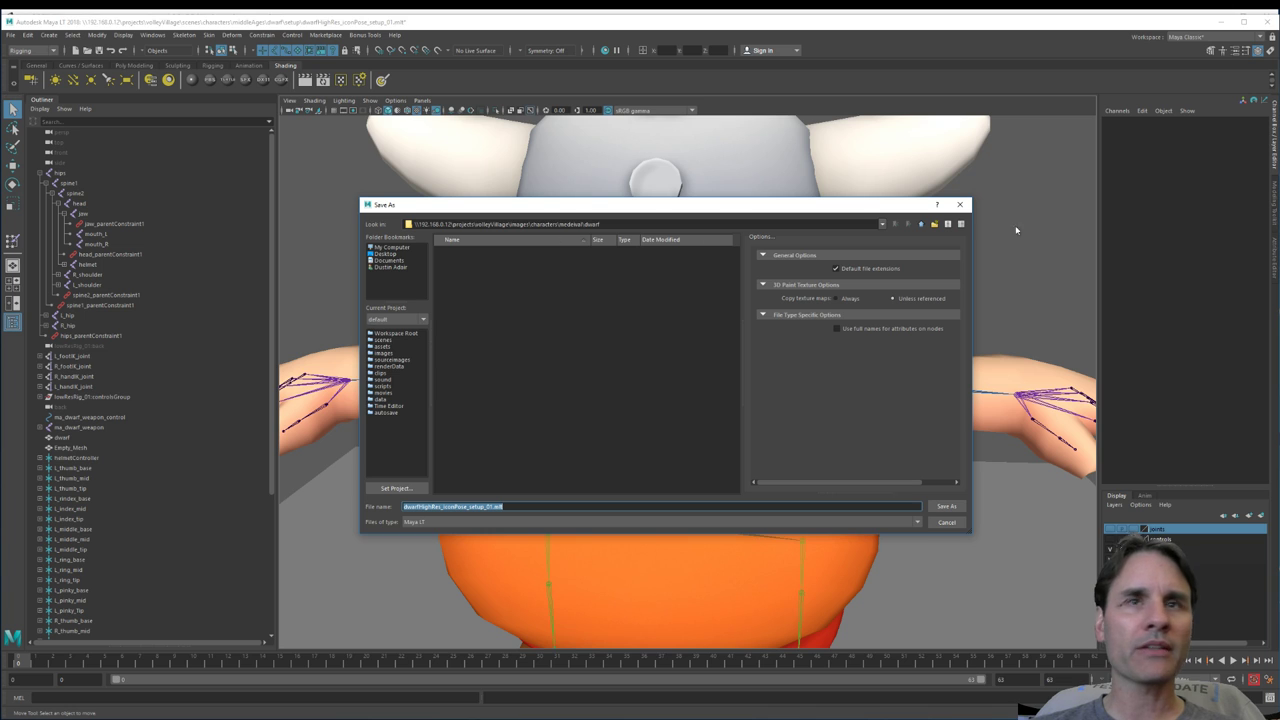
pyautogui.click(922, 225)
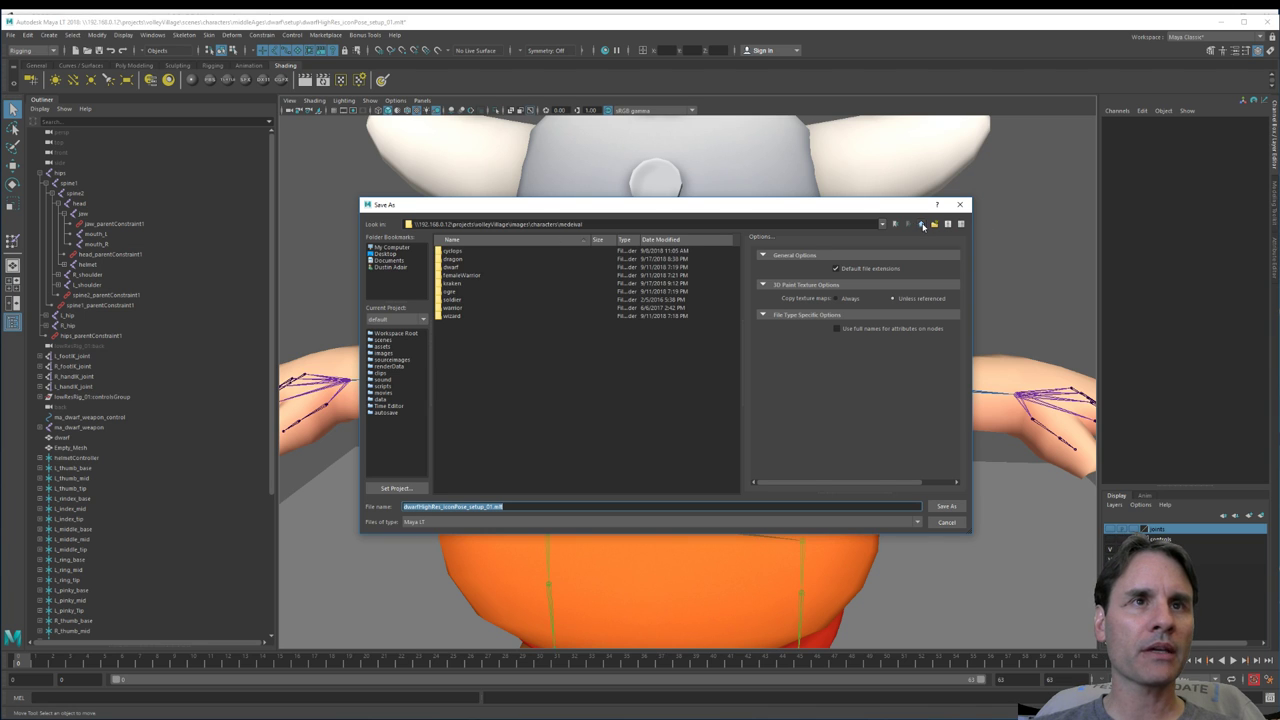
pyautogui.rightClick(531, 380)
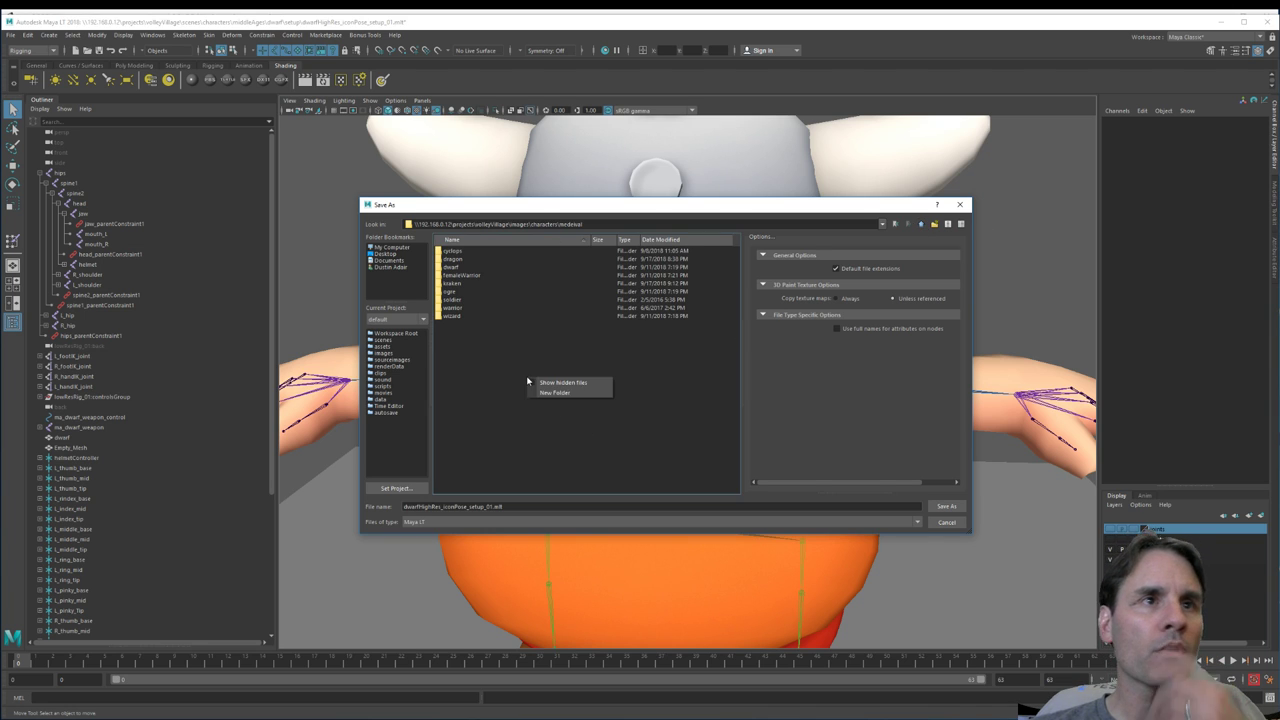
pyautogui.click(558, 393)
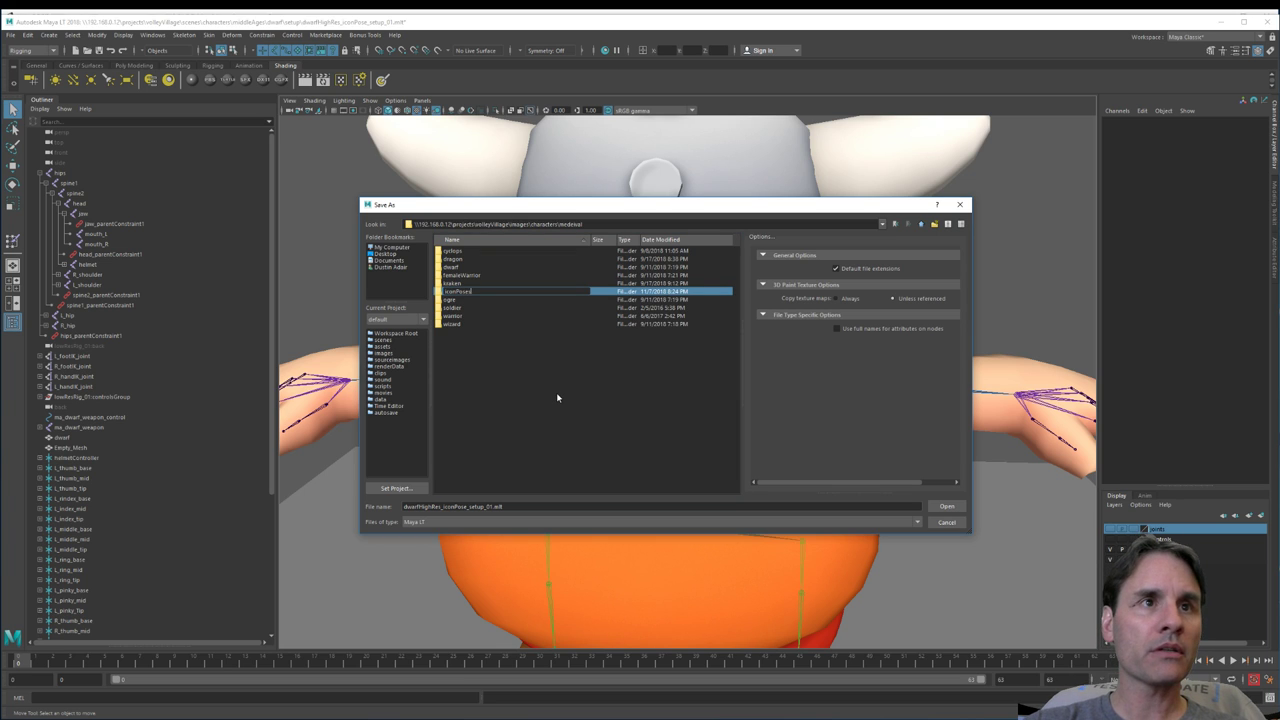
pyautogui.write('iconPoses')
pyautogui.press('Return')
pyautogui.press('Return')
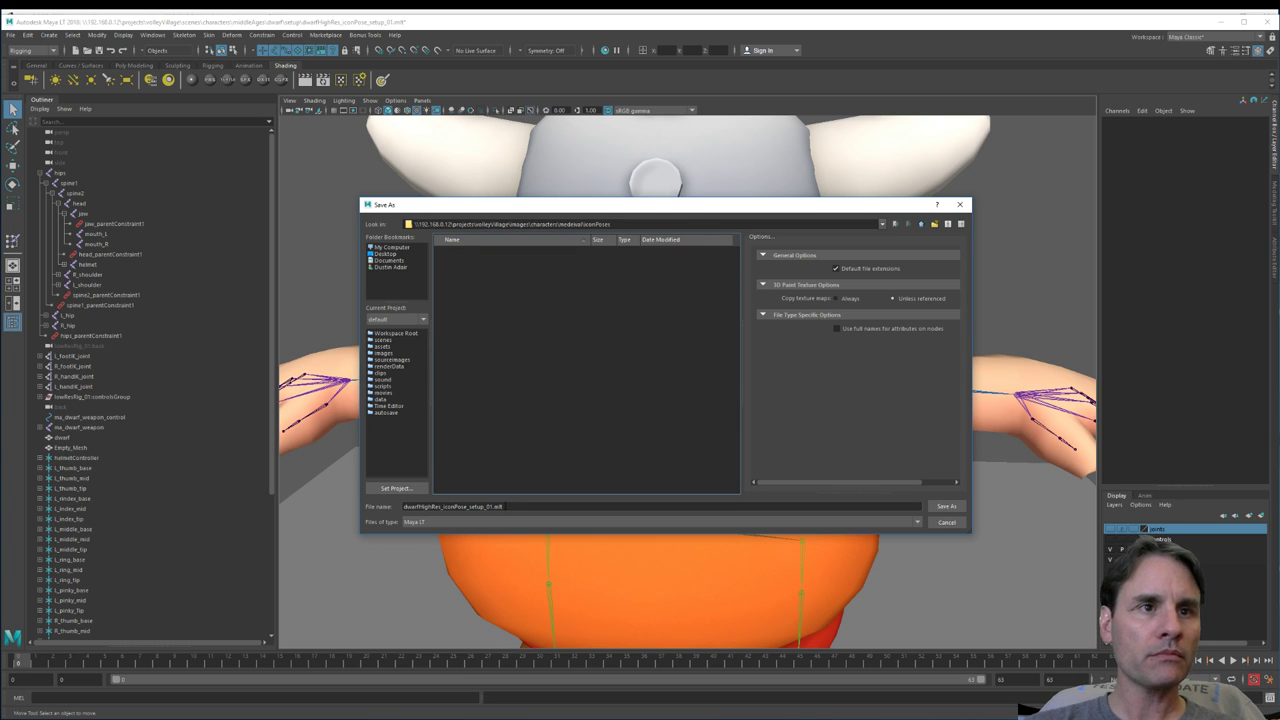
pyautogui.click(506, 507)
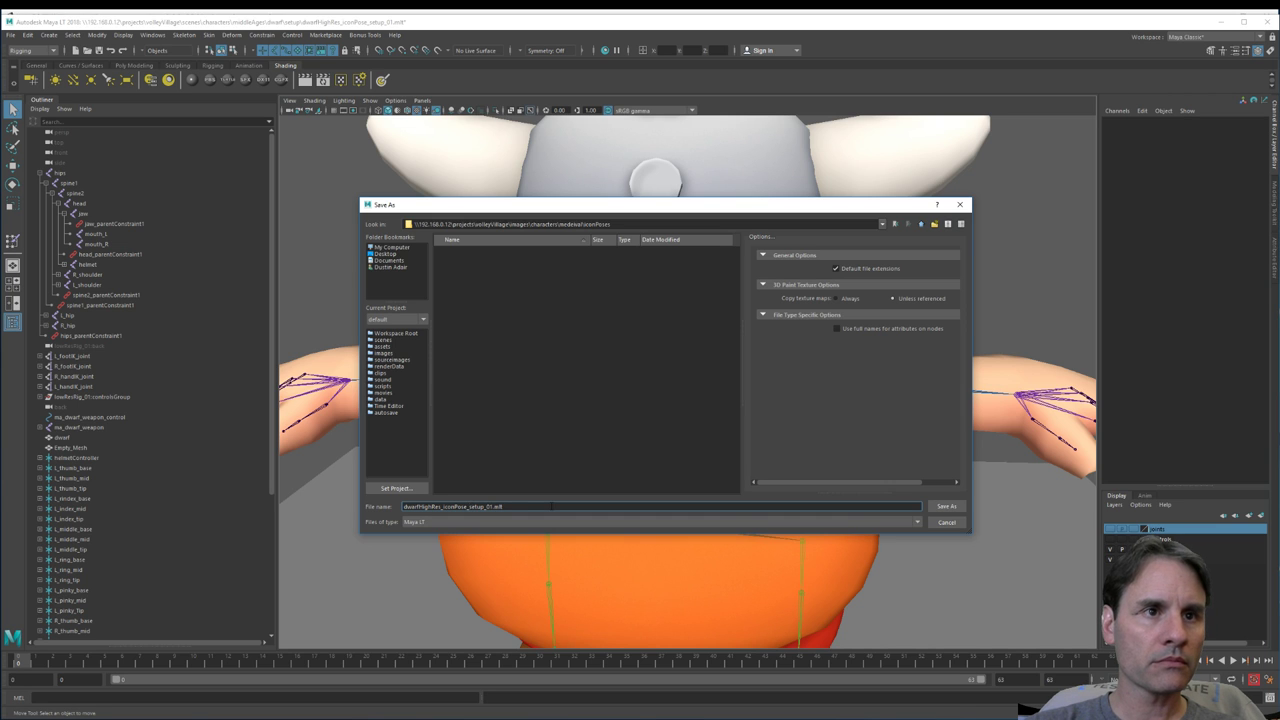
pyautogui.press('Return')
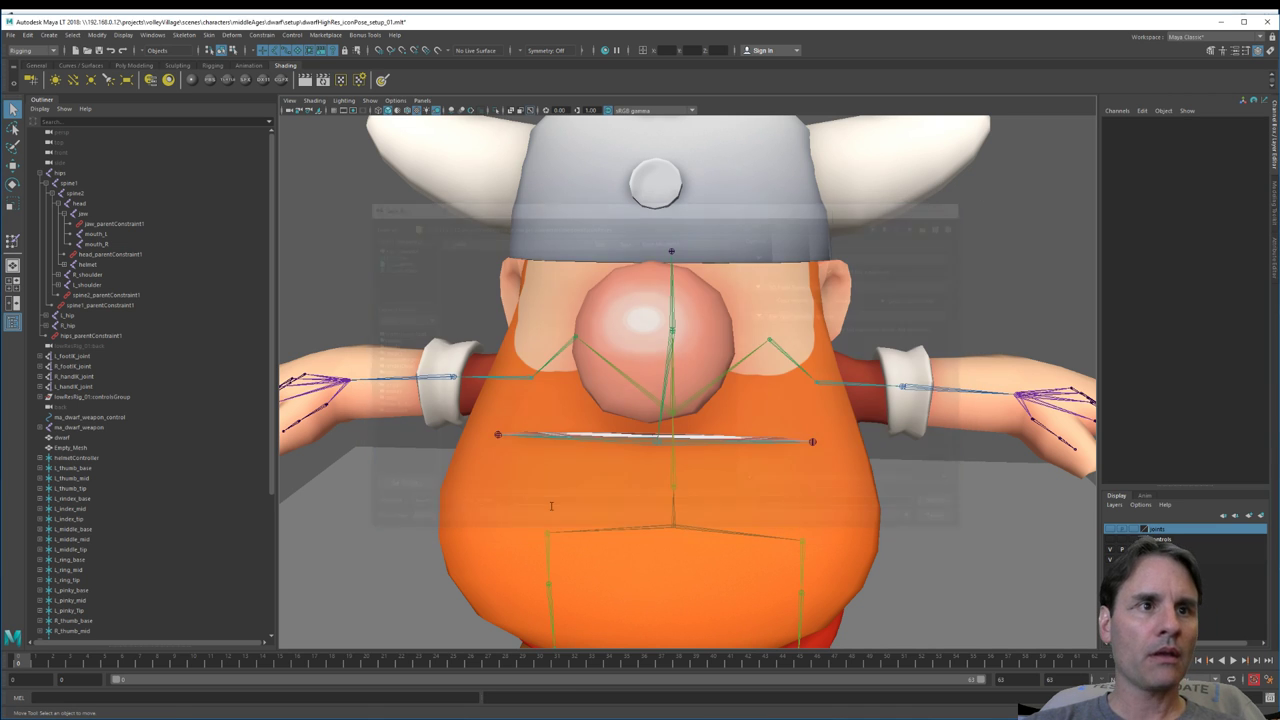
# Step: Make the controls display layer visible around the dwarf
pyautogui.keyDown('alt'); pyautogui.moveTo(816, 427); pyautogui.dragTo(801, 369, button='middle'); pyautogui.keyUp('alt')
pyautogui.scroll(-3, 807, 386)
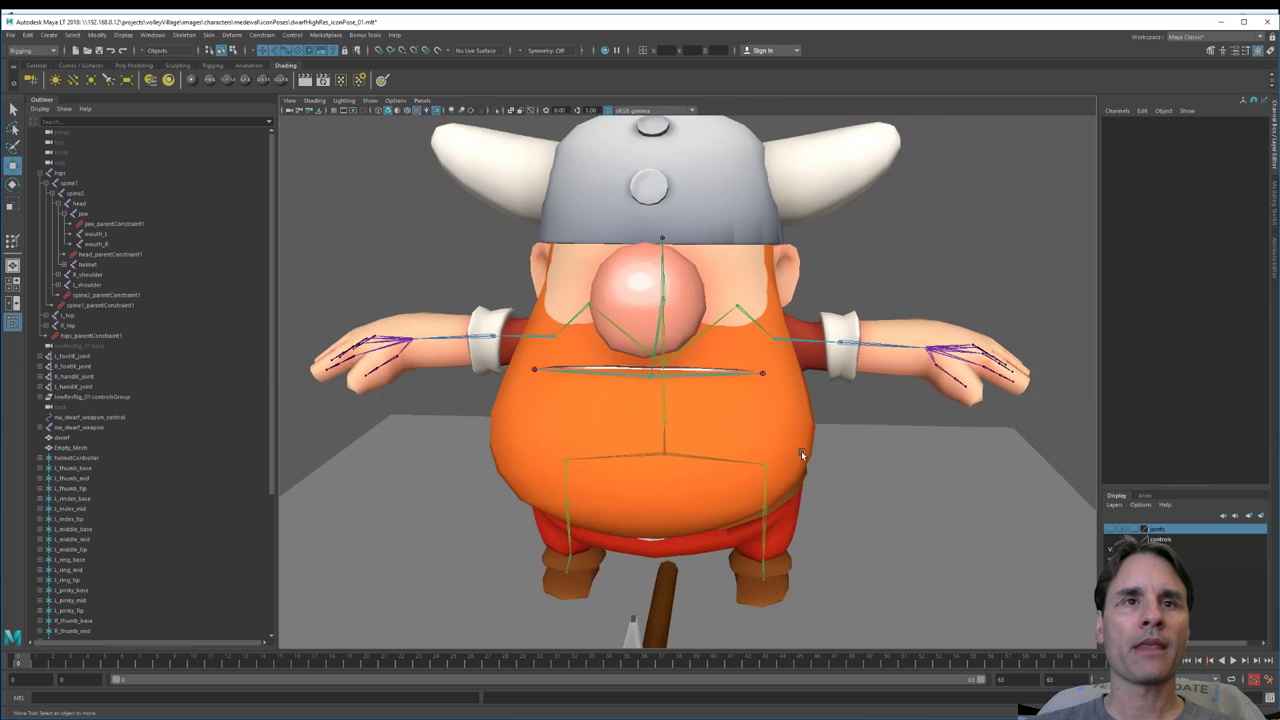
pyautogui.keyDown('alt'); pyautogui.moveTo(803, 451); pyautogui.dragTo(689, 488); pyautogui.keyUp('alt')
pyautogui.scroll(2, 660, 486)
pyautogui.scroll(2, 689, 489)
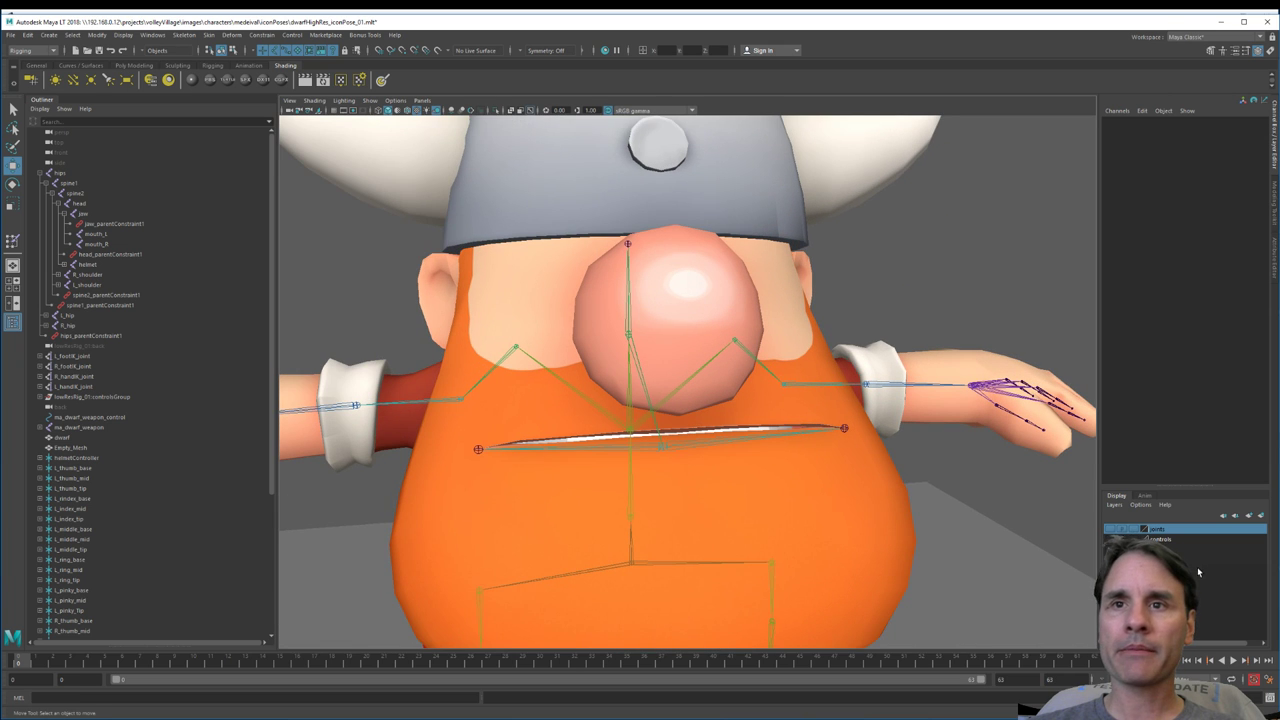
pyautogui.click(1110, 539)
pyautogui.keyDown('alt'); pyautogui.moveTo(733, 449); pyautogui.dragTo(852, 460, button='middle'); pyautogui.keyUp('alt')
pyautogui.scroll(3, 852, 460)
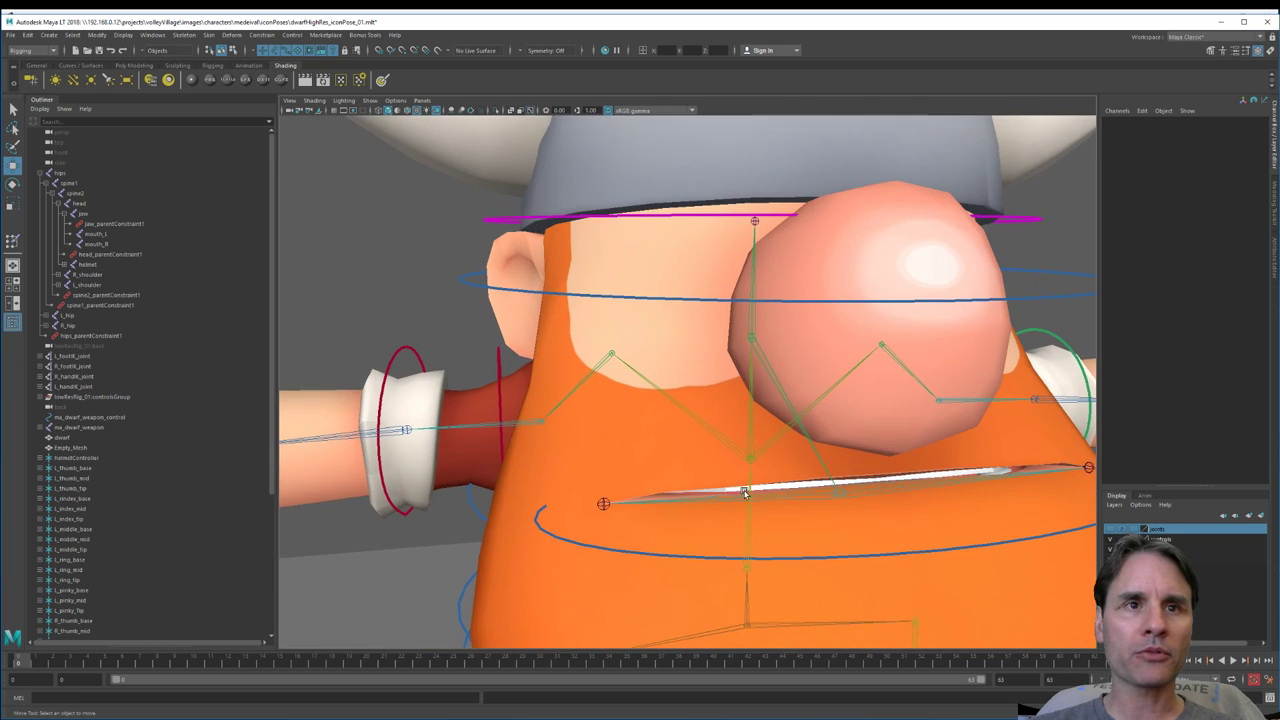
# Step: Examine the mouth-corner joints and jaw control from several angles, and look through the scene's object list
pyautogui.keyDown('alt'); pyautogui.moveTo(746, 505); pyautogui.dragTo(636, 430, button='middle'); pyautogui.keyUp('alt')
pyautogui.keyDown('alt'); pyautogui.moveTo(636, 430); pyautogui.dragTo(650, 434); pyautogui.keyUp('alt')
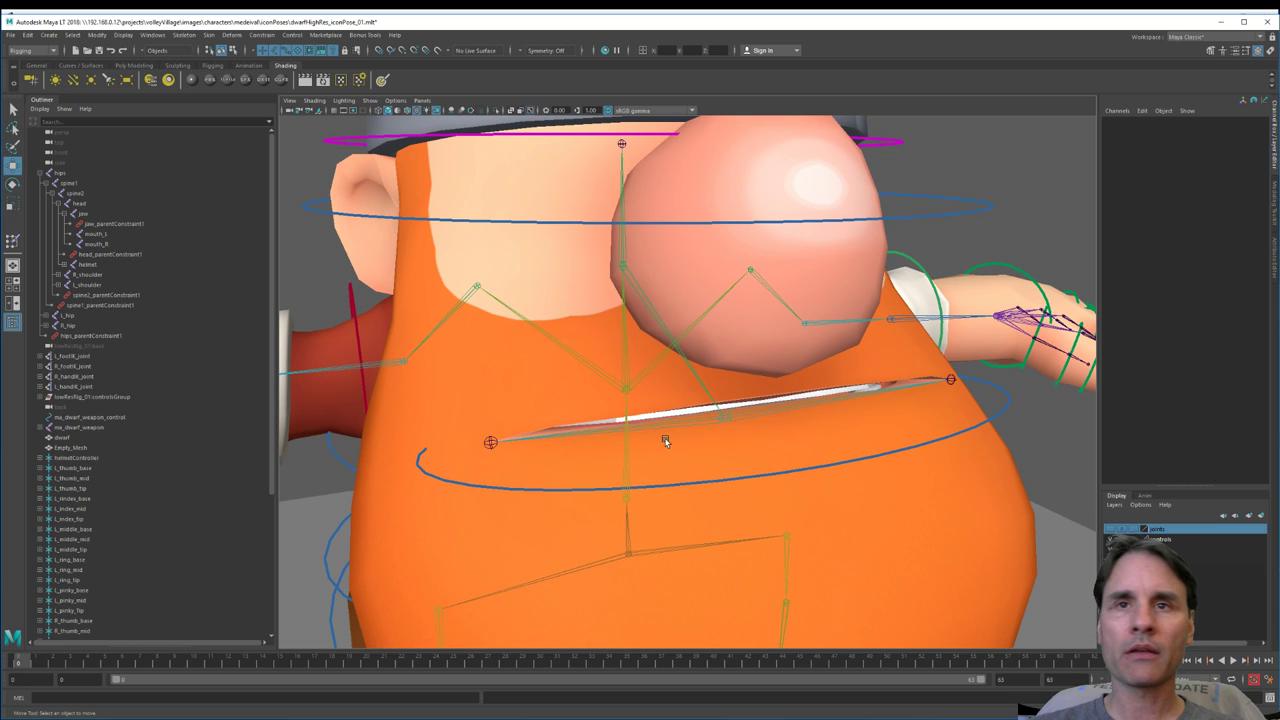
pyautogui.scroll(-3, 668, 455)
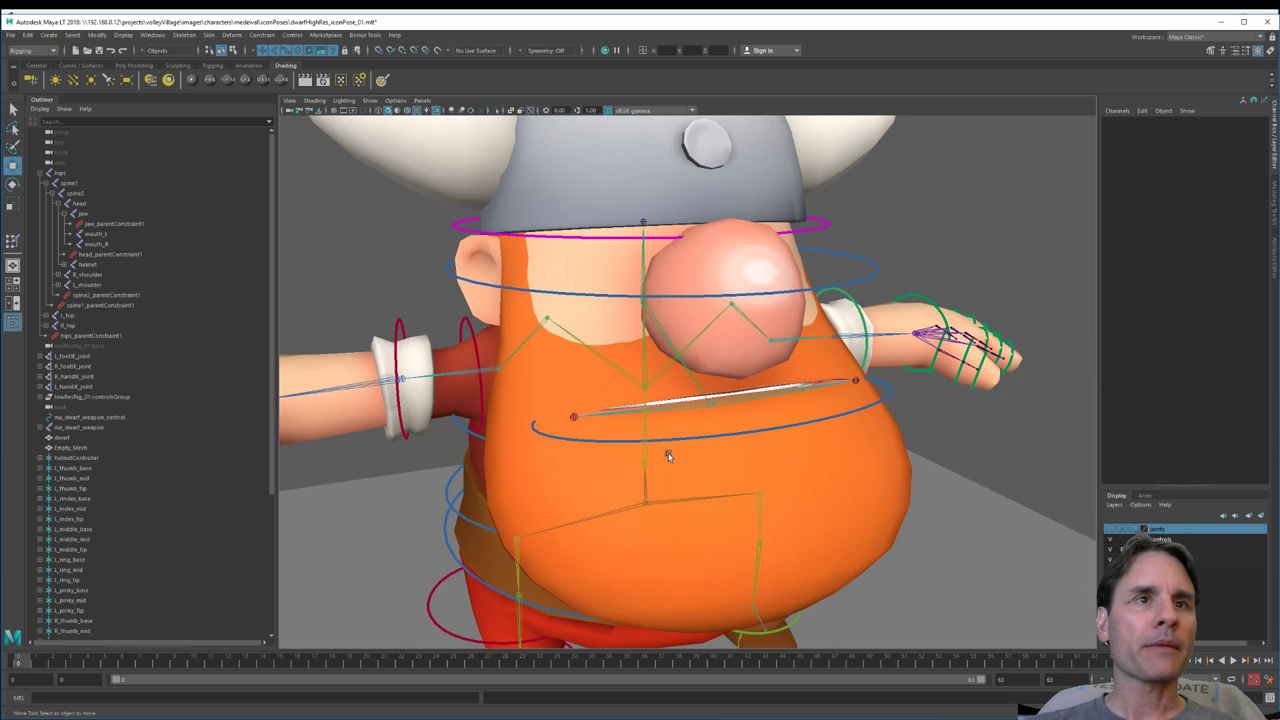
pyautogui.keyDown('alt'); pyautogui.moveTo(668, 456); pyautogui.dragTo(645, 381); pyautogui.keyUp('alt')
pyautogui.keyDown('alt'); pyautogui.moveTo(790, 454); pyautogui.dragTo(831, 467); pyautogui.keyUp('alt')
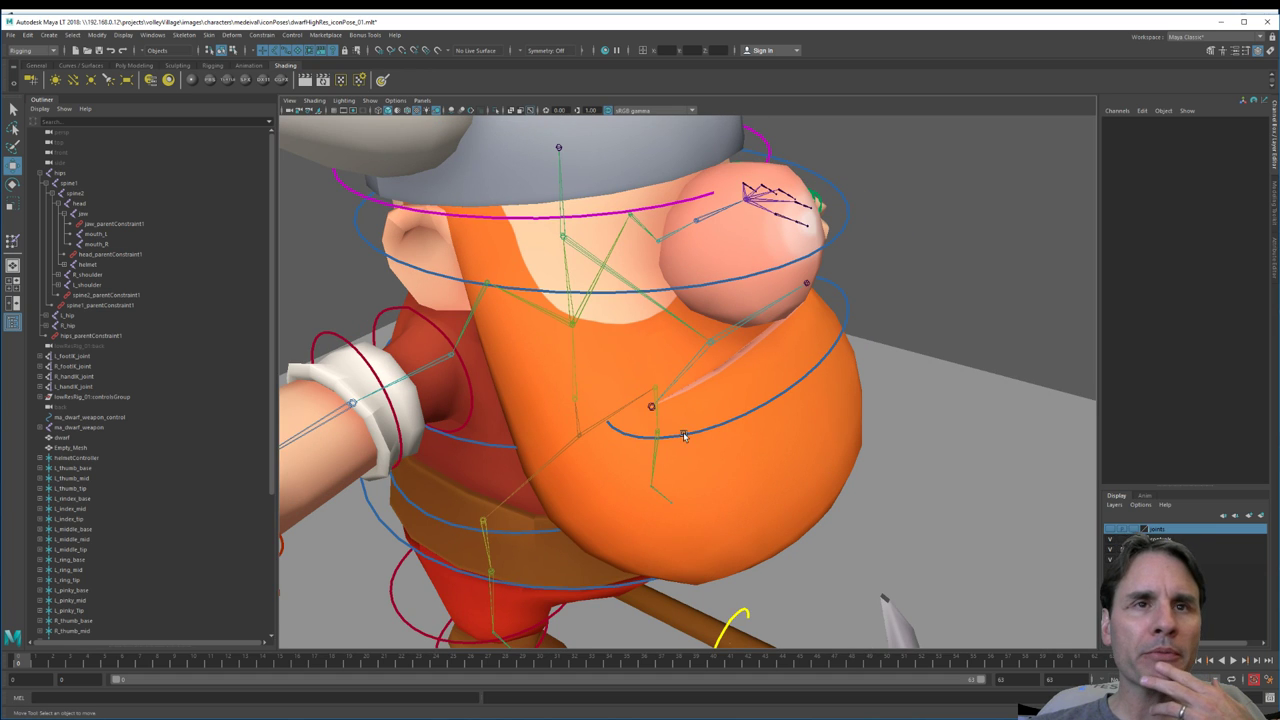
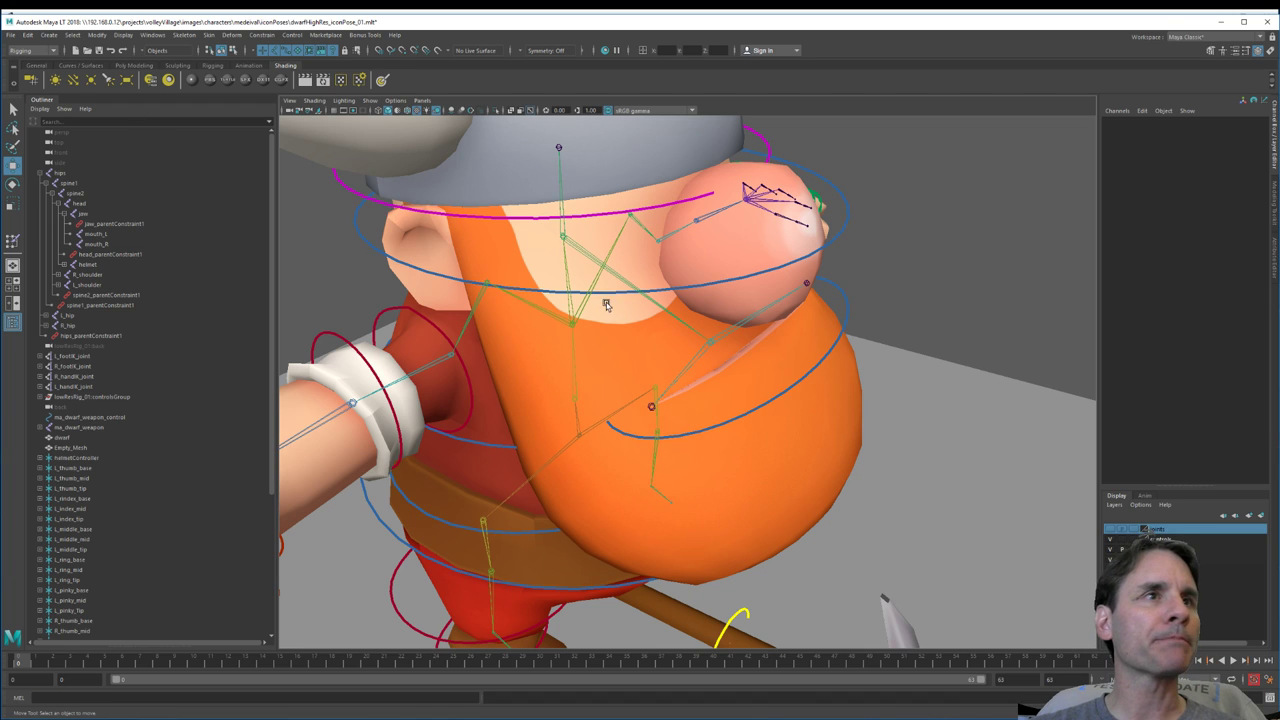
pyautogui.scroll(-6, 151, 408)
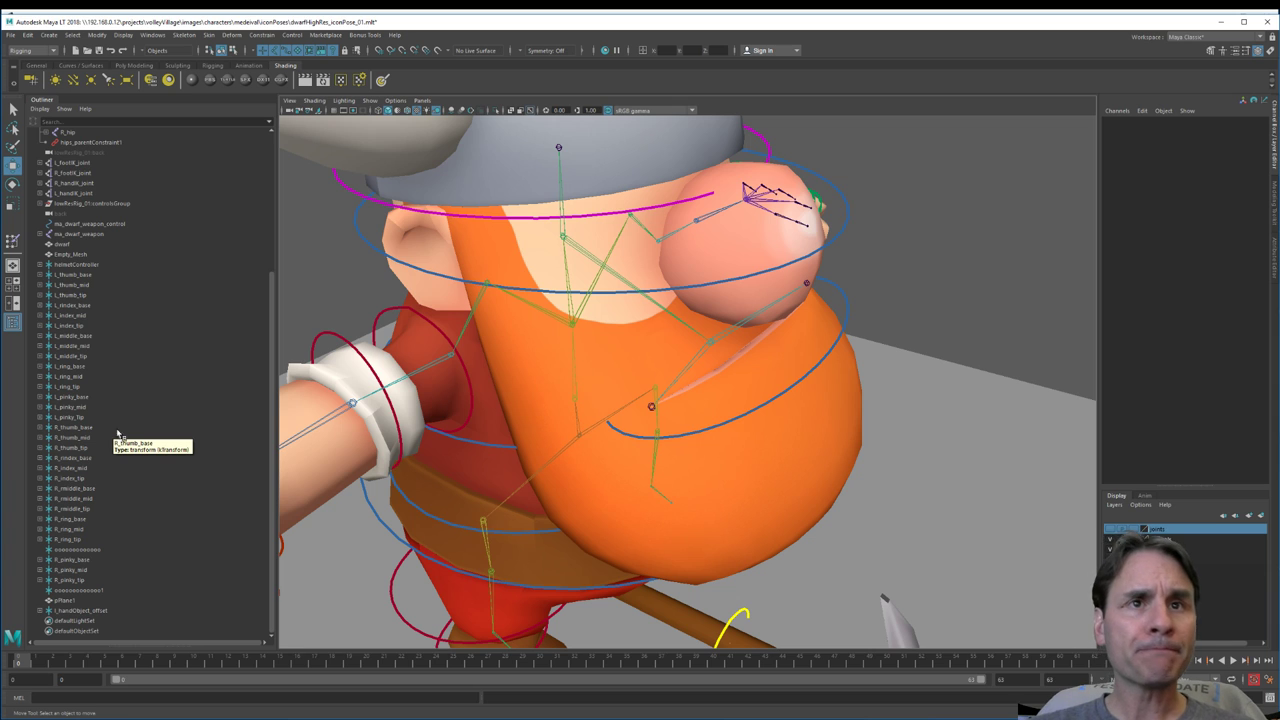
pyautogui.keyDown('alt'); pyautogui.moveTo(719, 412); pyautogui.dragTo(705, 414); pyautogui.keyUp('alt')
pyautogui.keyDown('alt'); pyautogui.moveTo(705, 414); pyautogui.dragTo(706, 392, button='middle'); pyautogui.keyUp('alt')
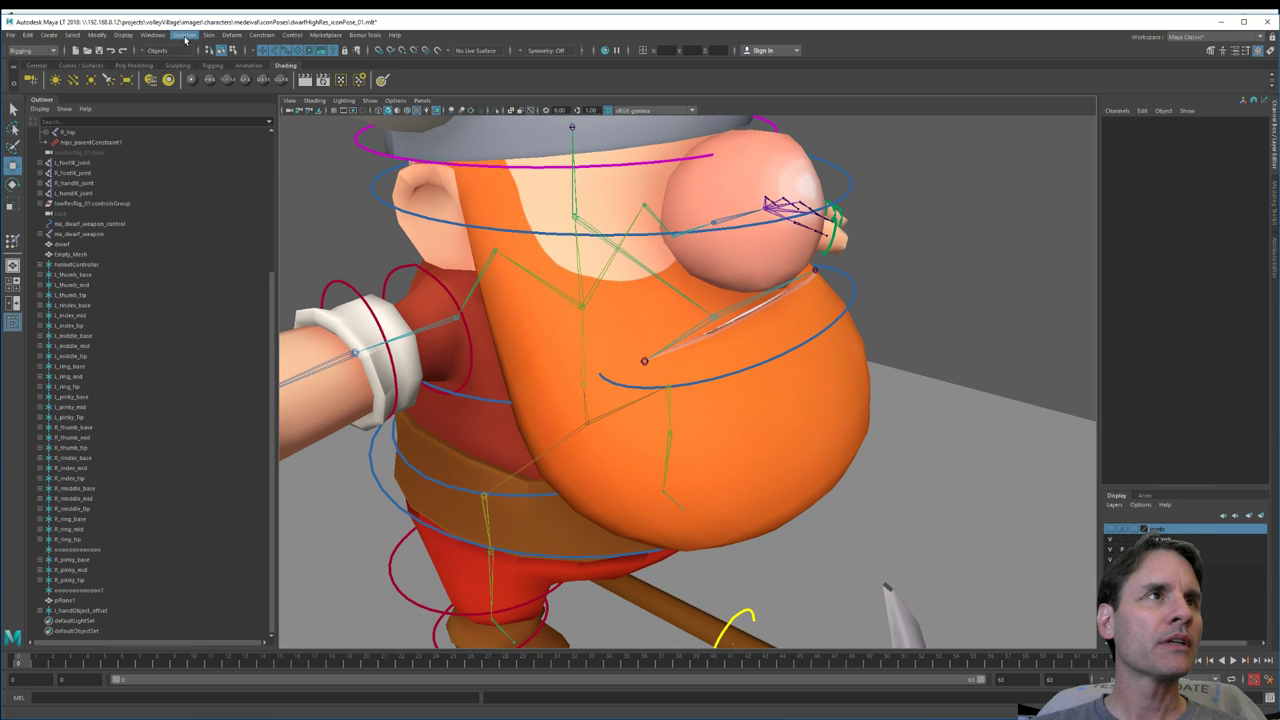
# Step: Create a locator at the scene origin
pyautogui.click(185, 37)
pyautogui.moveTo(49, 35)
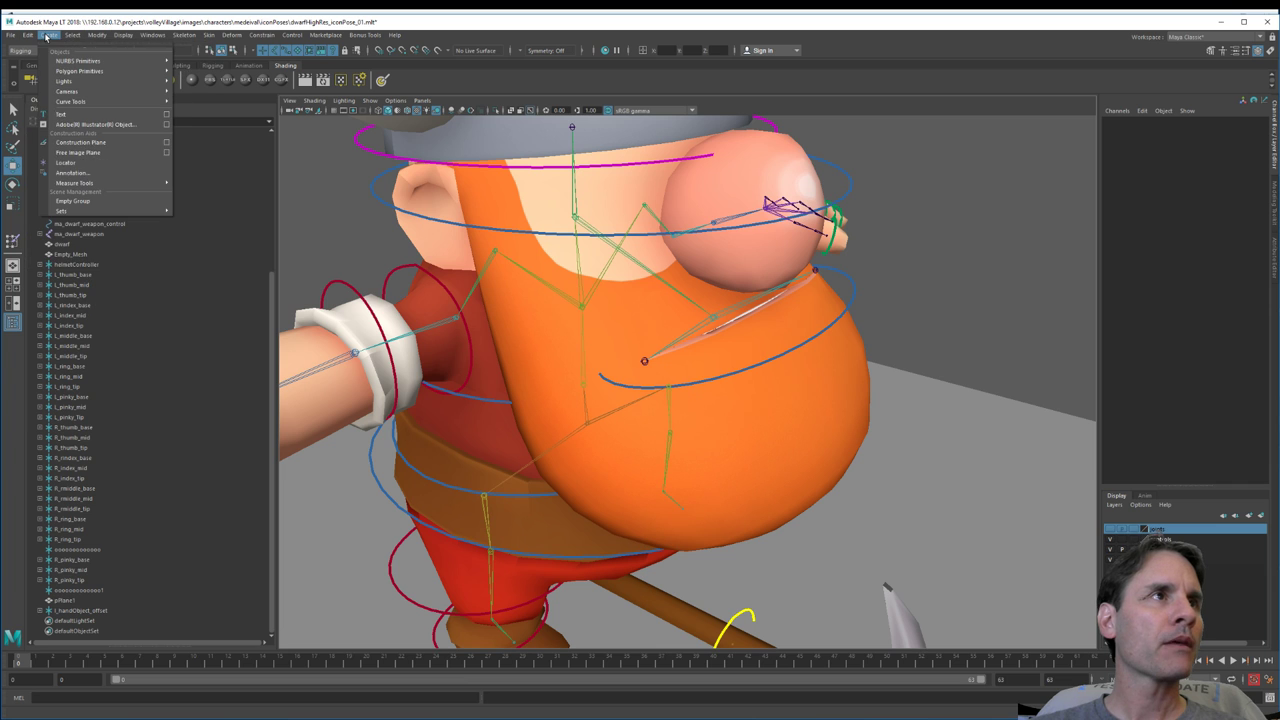
pyautogui.click(91, 165)
pyautogui.keyDown('alt'); pyautogui.moveTo(799, 476); pyautogui.dragTo(812, 362, button='middle'); pyautogui.keyUp('alt')
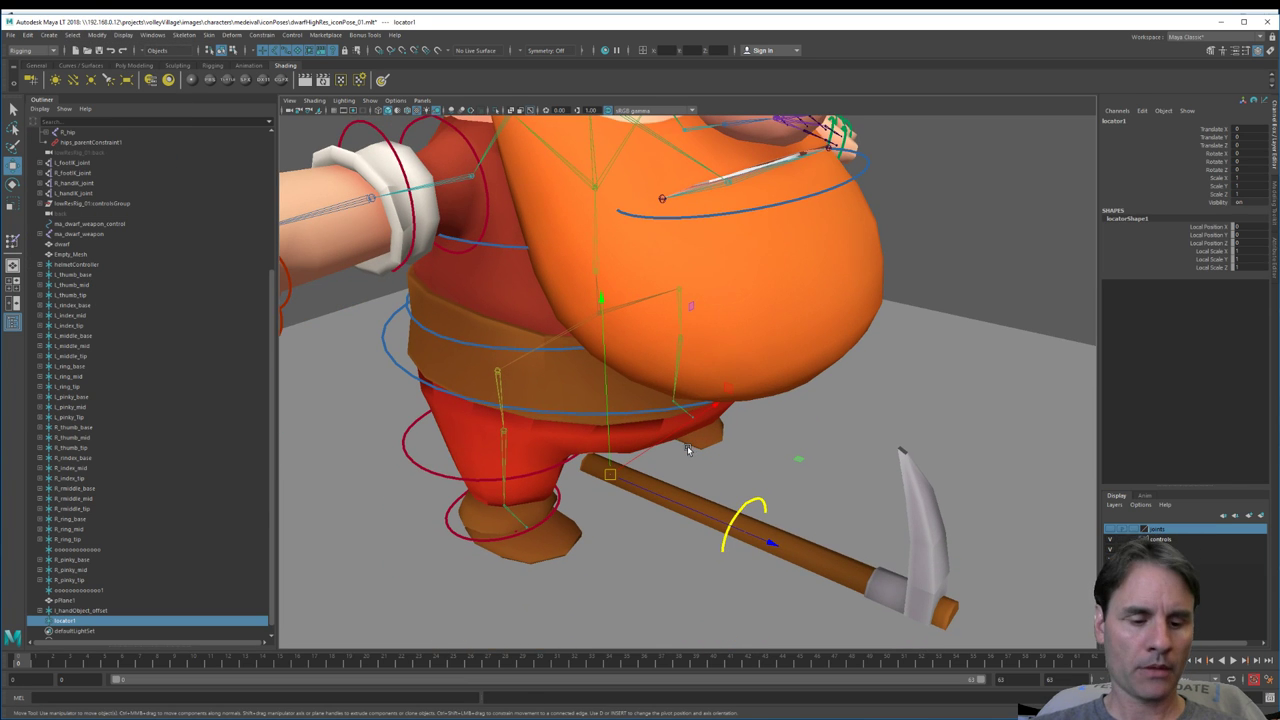
pyautogui.press('space')
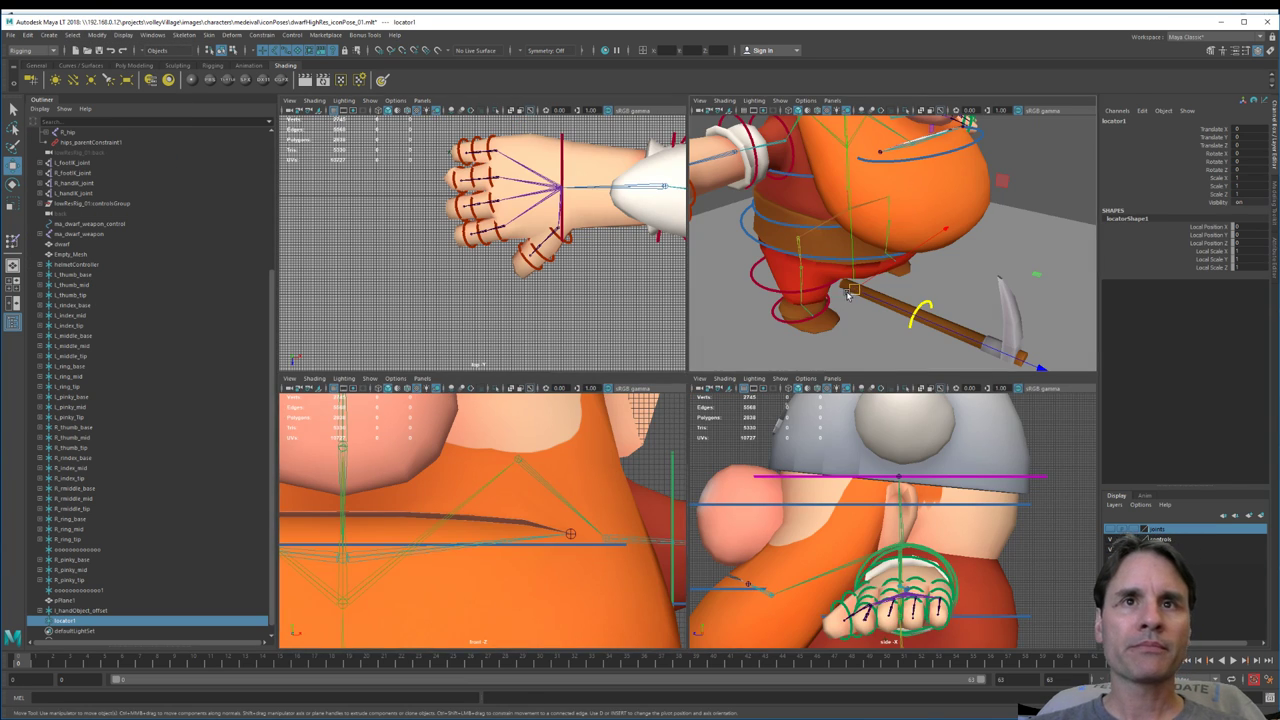
pyautogui.press('space')
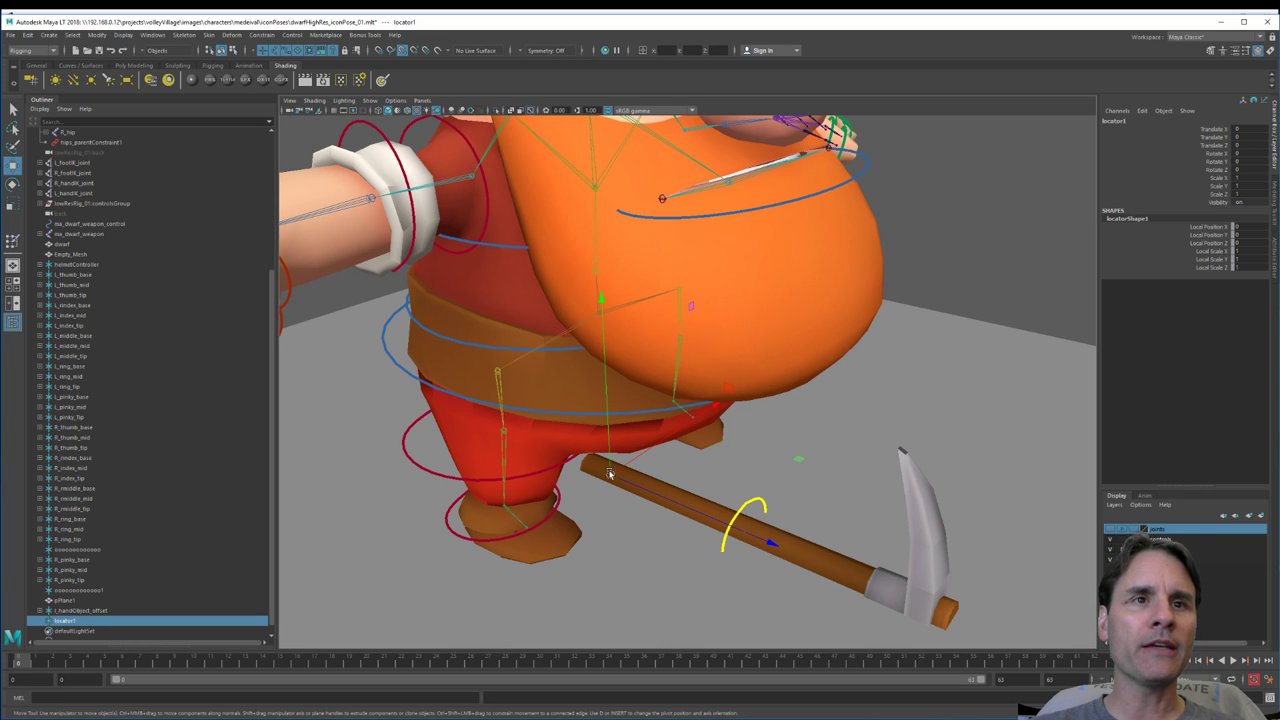
# Step: Snap the locator from the scene origin onto the dwarf's right mouth-corner joint and refine its position on the joint's centre
pyautogui.moveTo(608, 472); pyautogui.dragTo(662, 200)
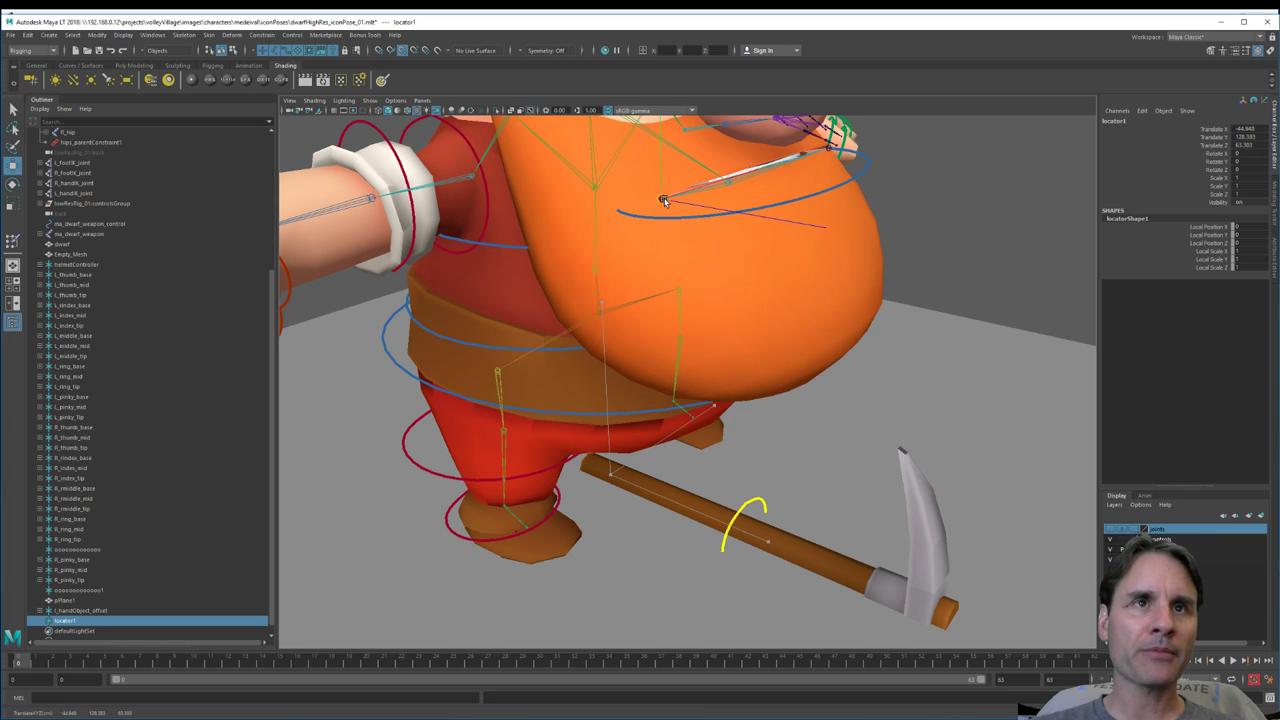
pyautogui.press('f')
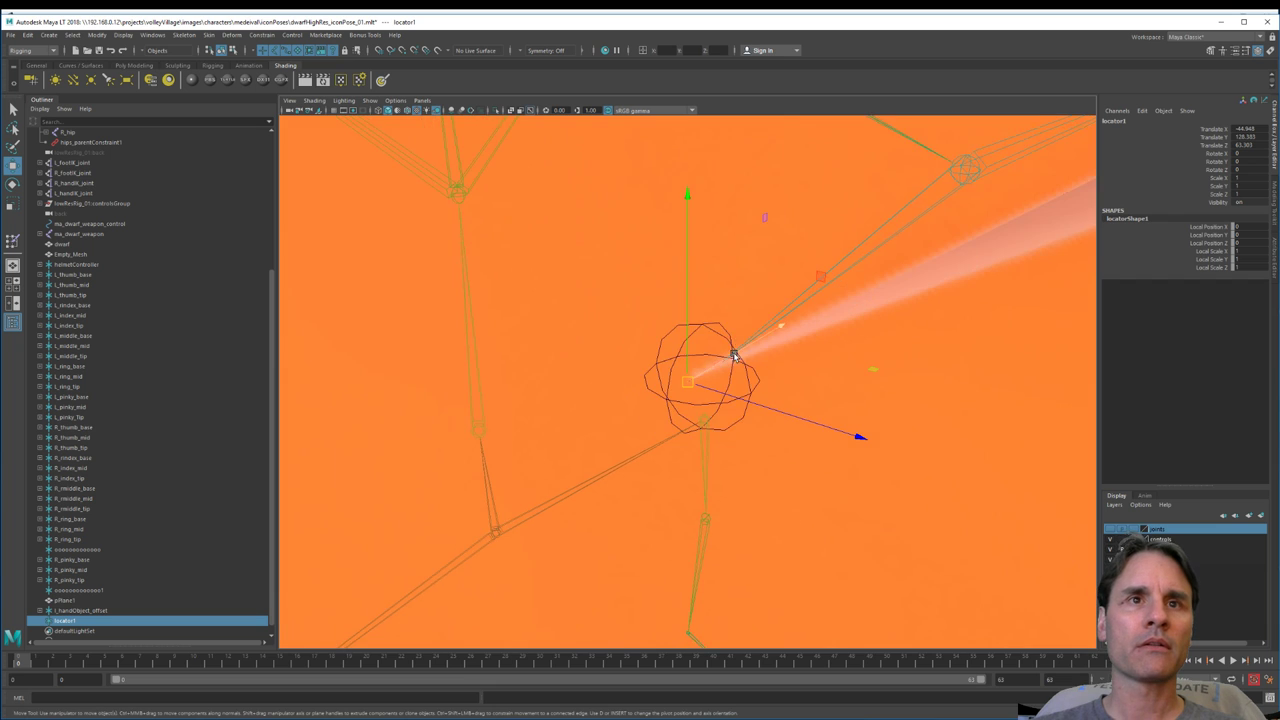
pyautogui.keyDown('alt'); pyautogui.moveTo(733, 356); pyautogui.dragTo(643, 440); pyautogui.keyUp('alt')
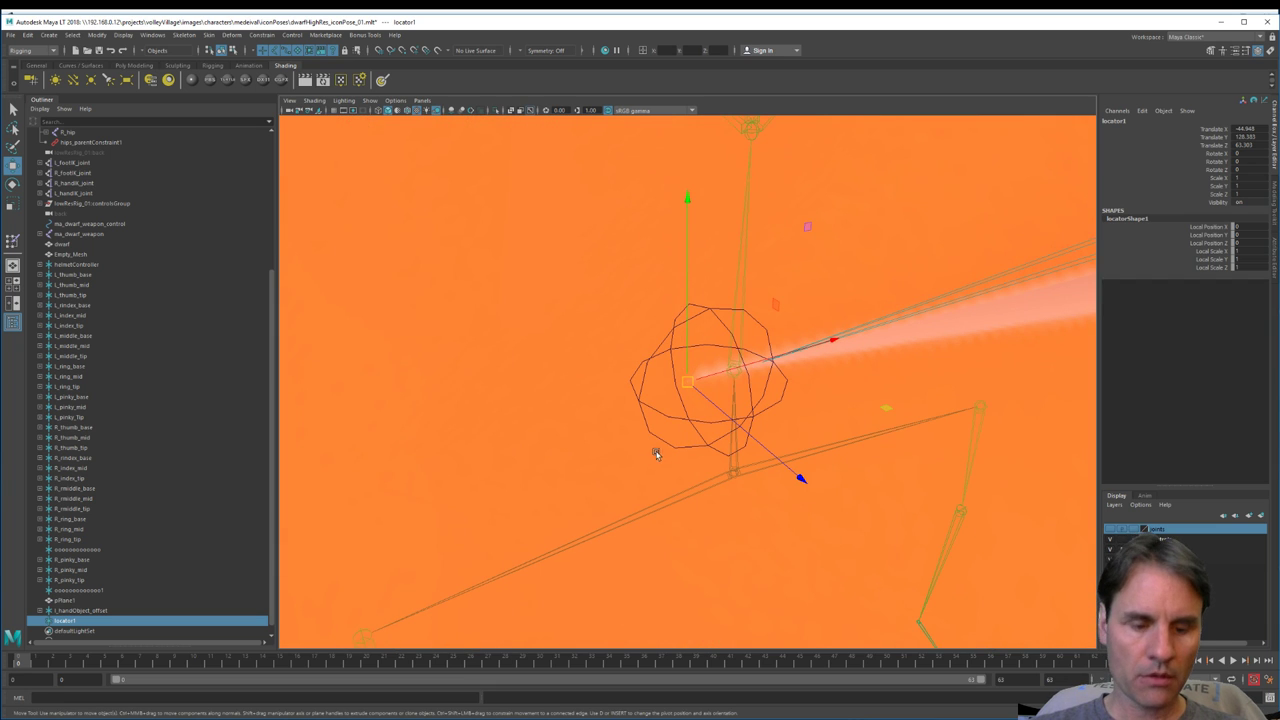
pyautogui.moveTo(688, 381); pyautogui.dragTo(709, 384)
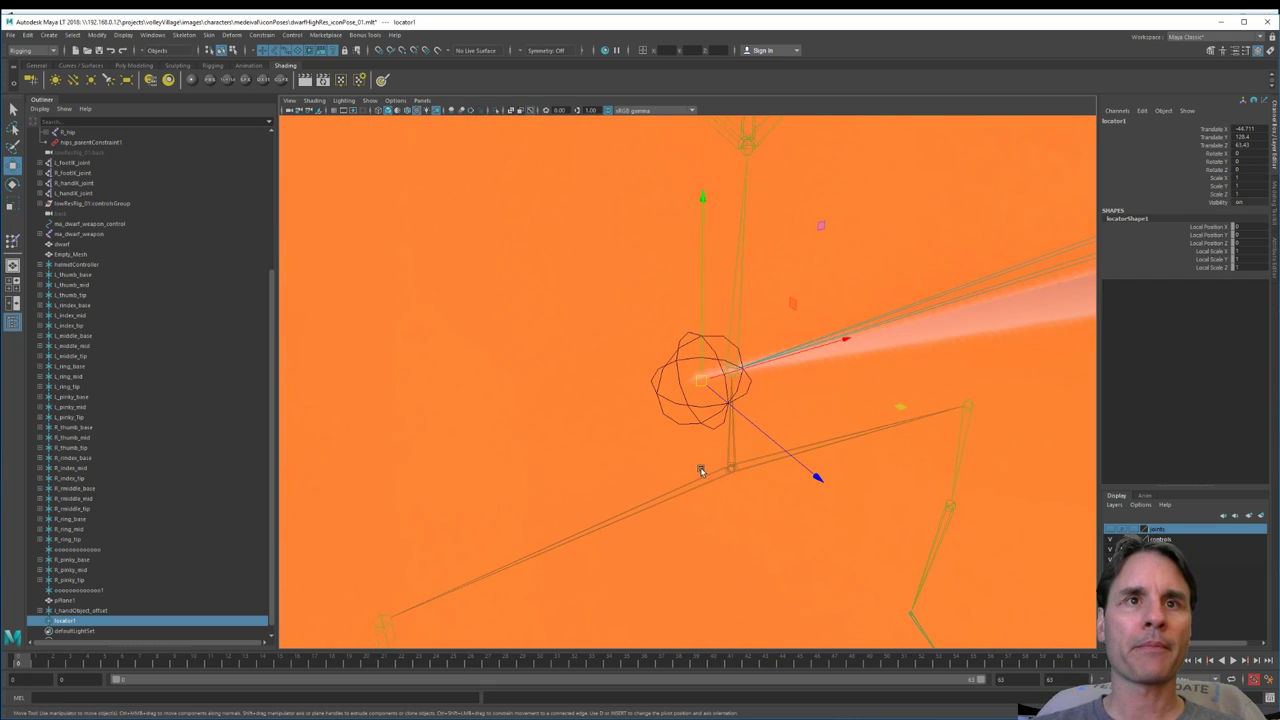
pyautogui.keyDown('alt'); pyautogui.moveTo(701, 471); pyautogui.dragTo(643, 471); pyautogui.keyUp('alt')
pyautogui.scroll(-1, 75, 623)
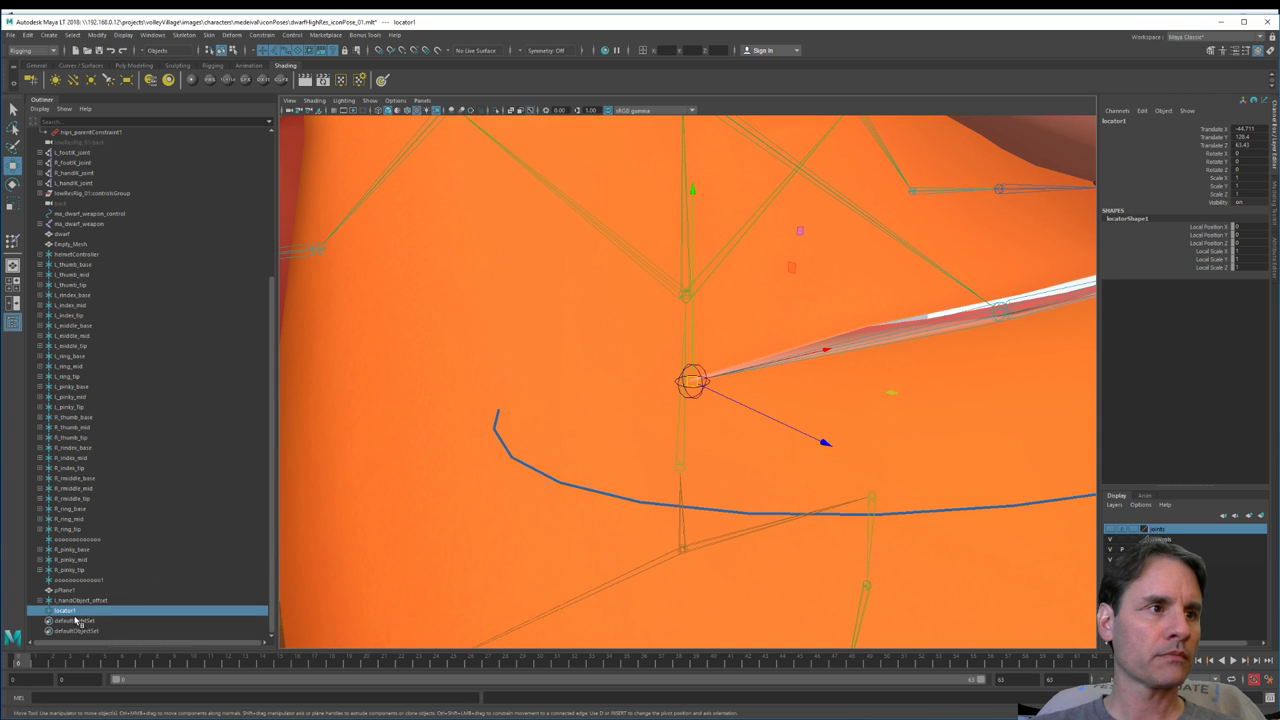
# Step: Rename the locator as mouthGroup_R
pyautogui.doubleClick(66, 610)
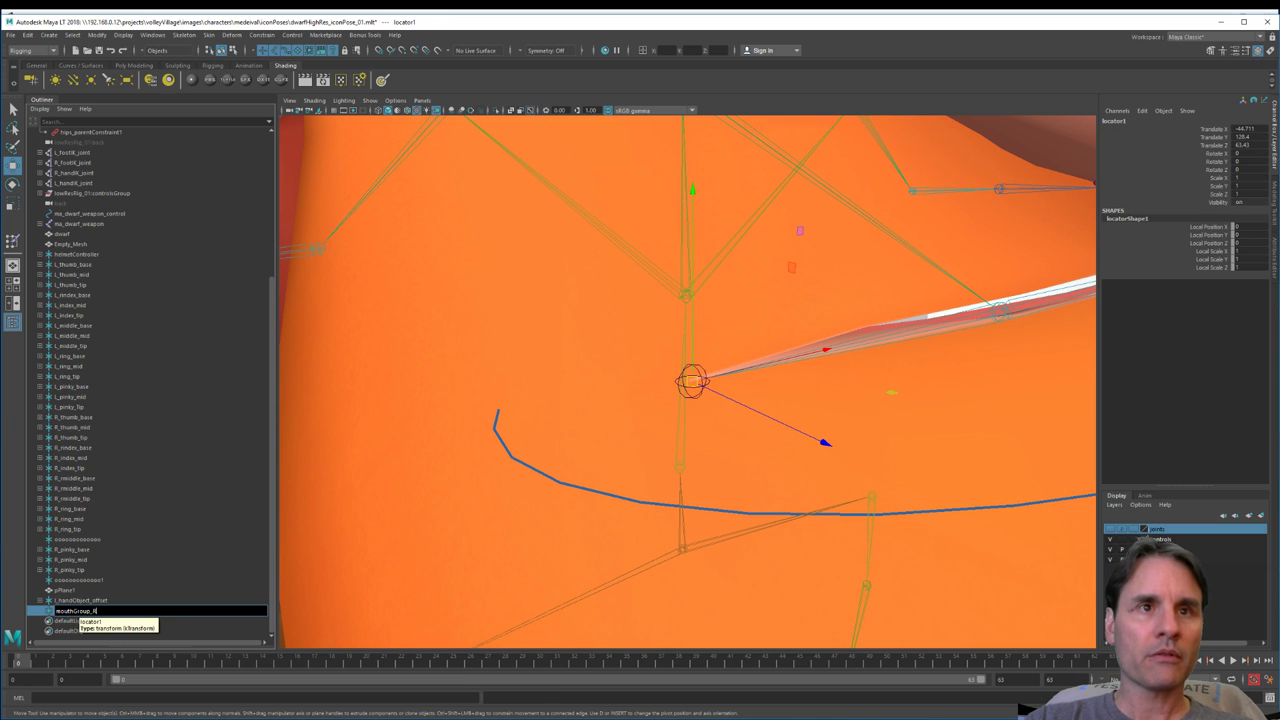
pyautogui.write('mouthGroup_R')
pyautogui.press('Return')
# Step: Create a NURBS circle at the scene origin for the right mouth control
pyautogui.scroll(-3, 684, 353)
pyautogui.keyDown('alt'); pyautogui.moveTo(766, 351); pyautogui.dragTo(737, 415); pyautogui.keyUp('alt')
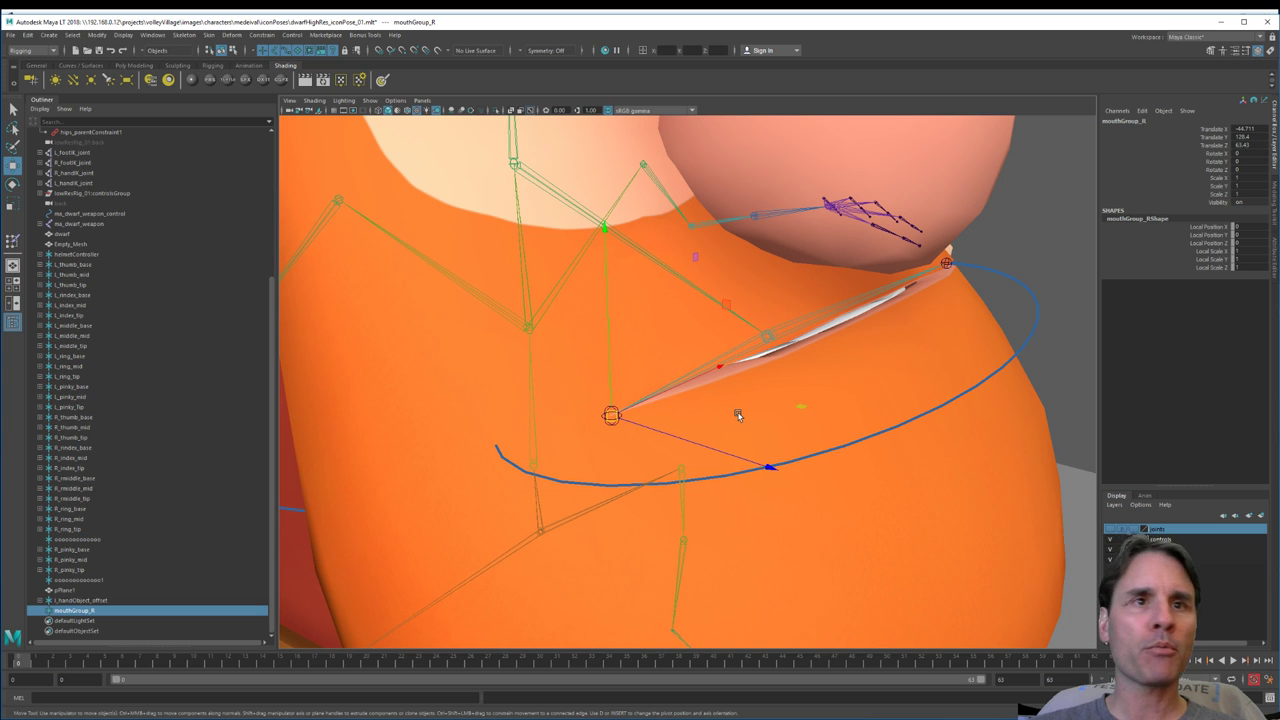
pyautogui.scroll(-2, 854, 458)
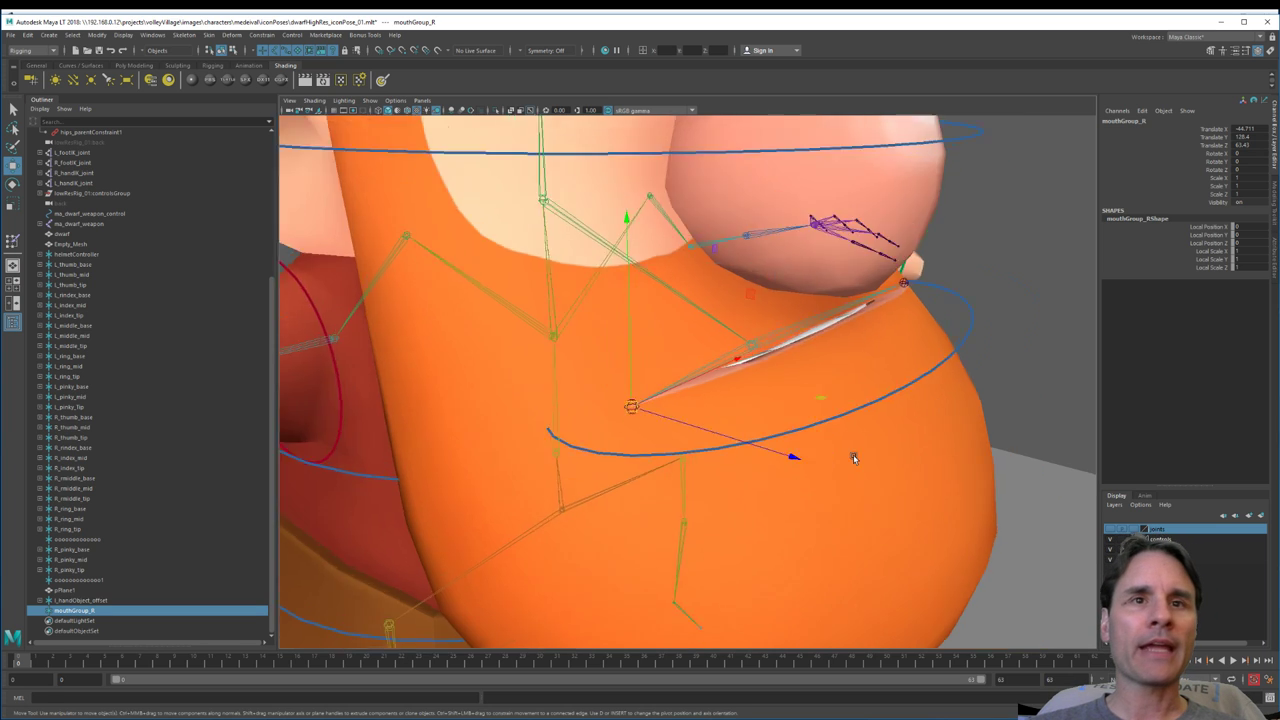
pyautogui.scroll(-6, 860, 420)
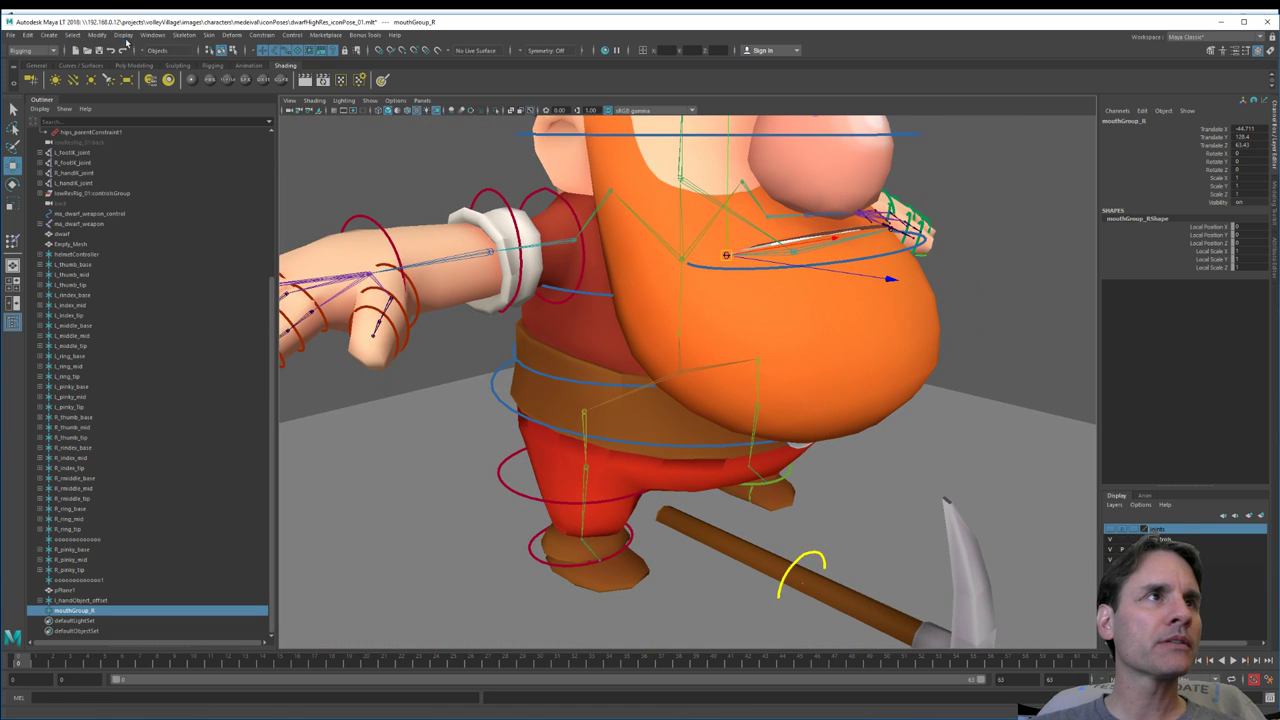
pyautogui.click(123, 35)
pyautogui.moveTo(48, 35)
pyautogui.moveTo(74, 71)
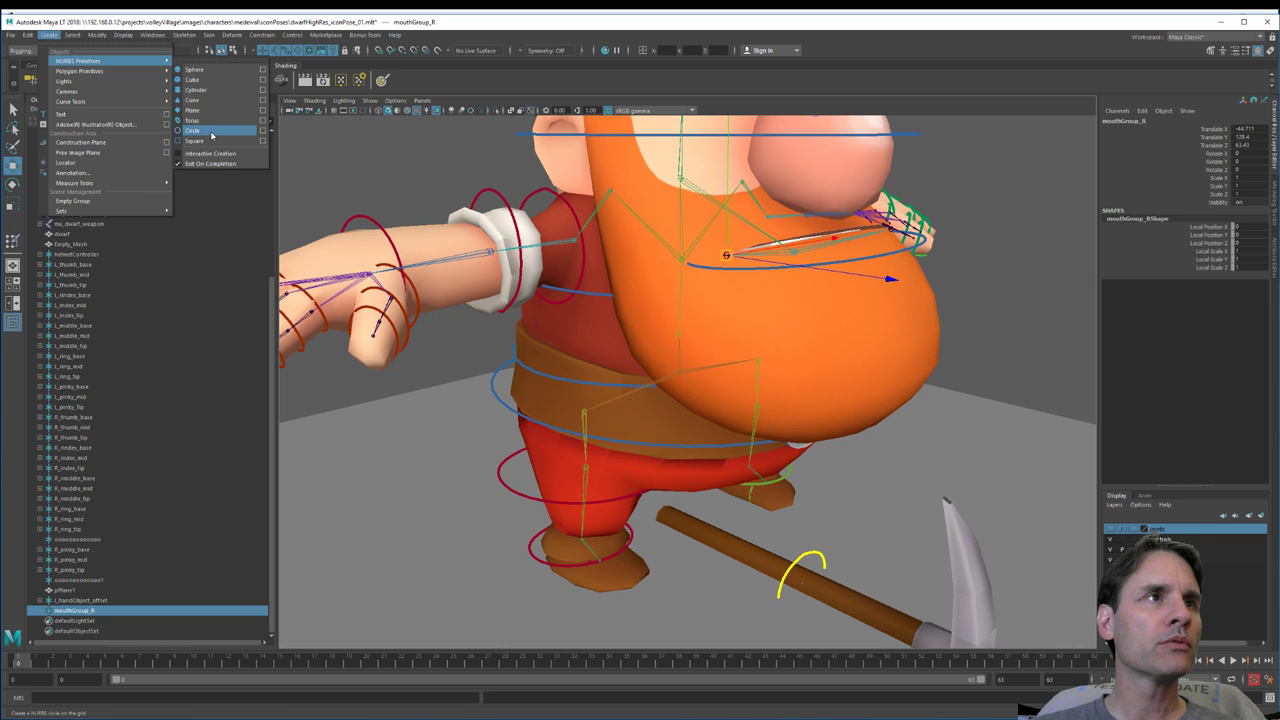
pyautogui.click(212, 135)
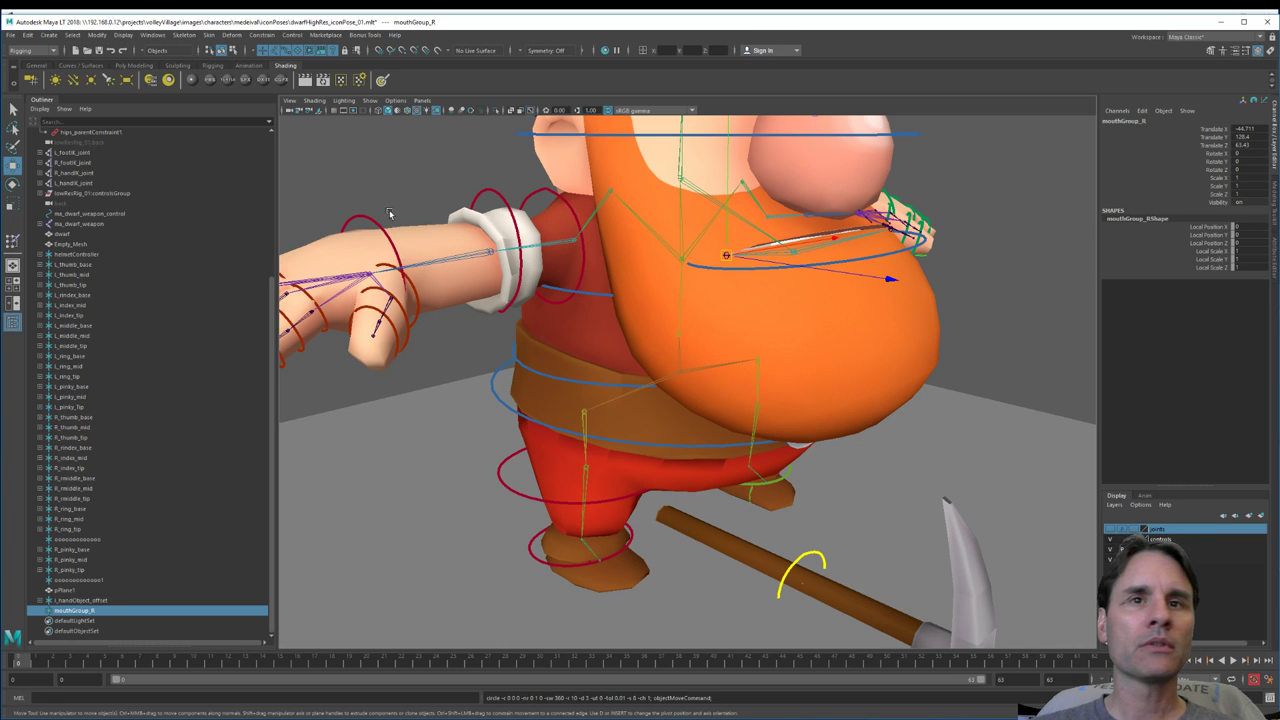
# Step: Set the new circle's line width to 5
pyautogui.click(1274, 260)
pyautogui.click(1049, 289)
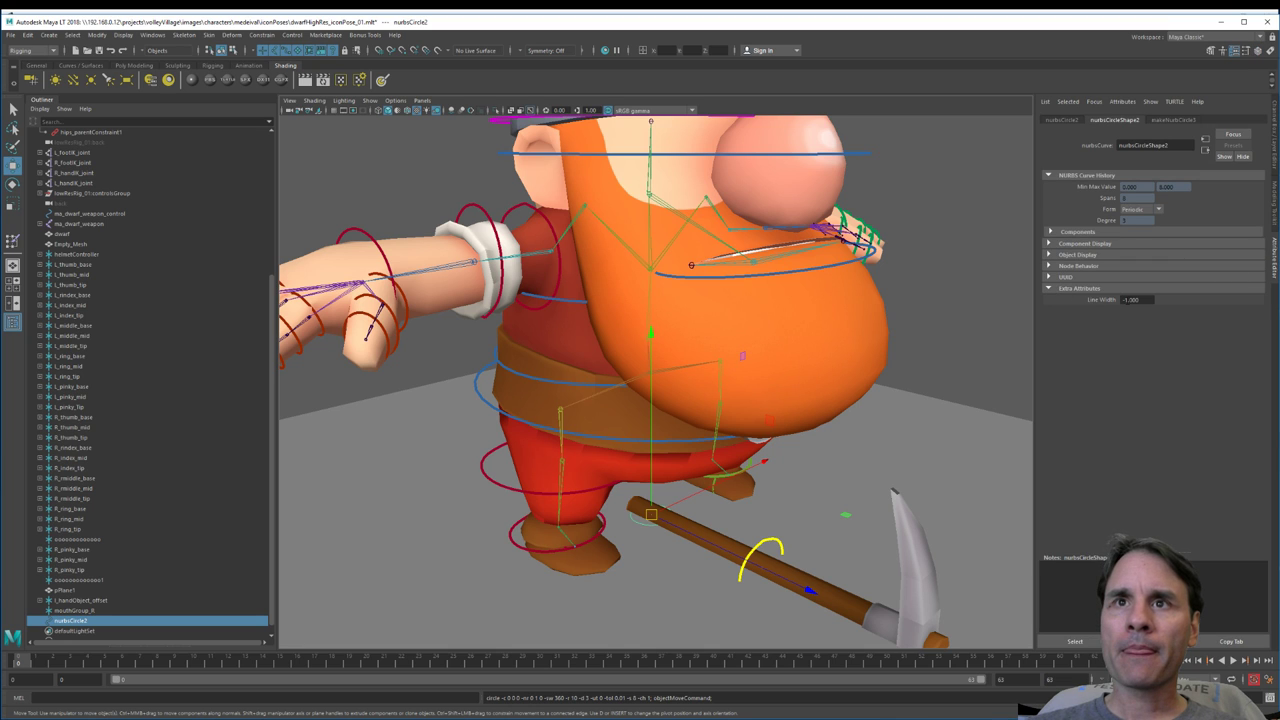
pyautogui.write('5')
pyautogui.press('Return')
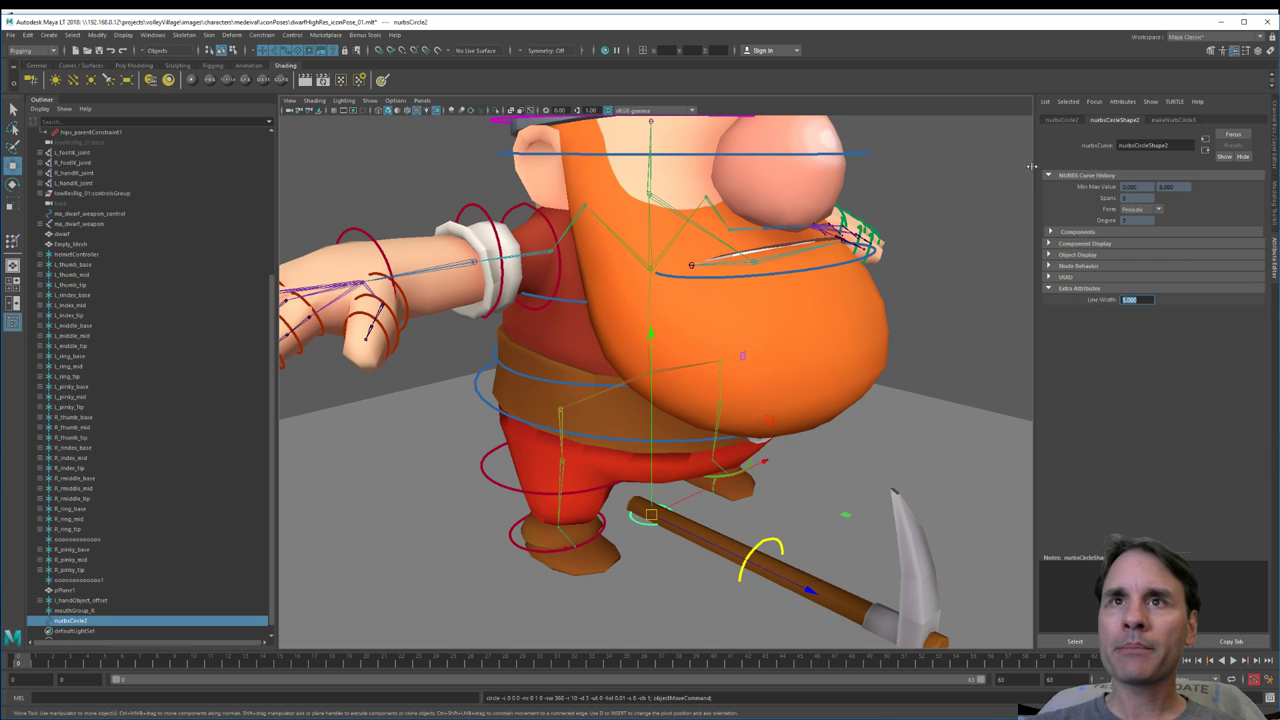
# Step: Enable drawing overrides on the circle's shape and set its index color to red
pyautogui.click(1048, 255)
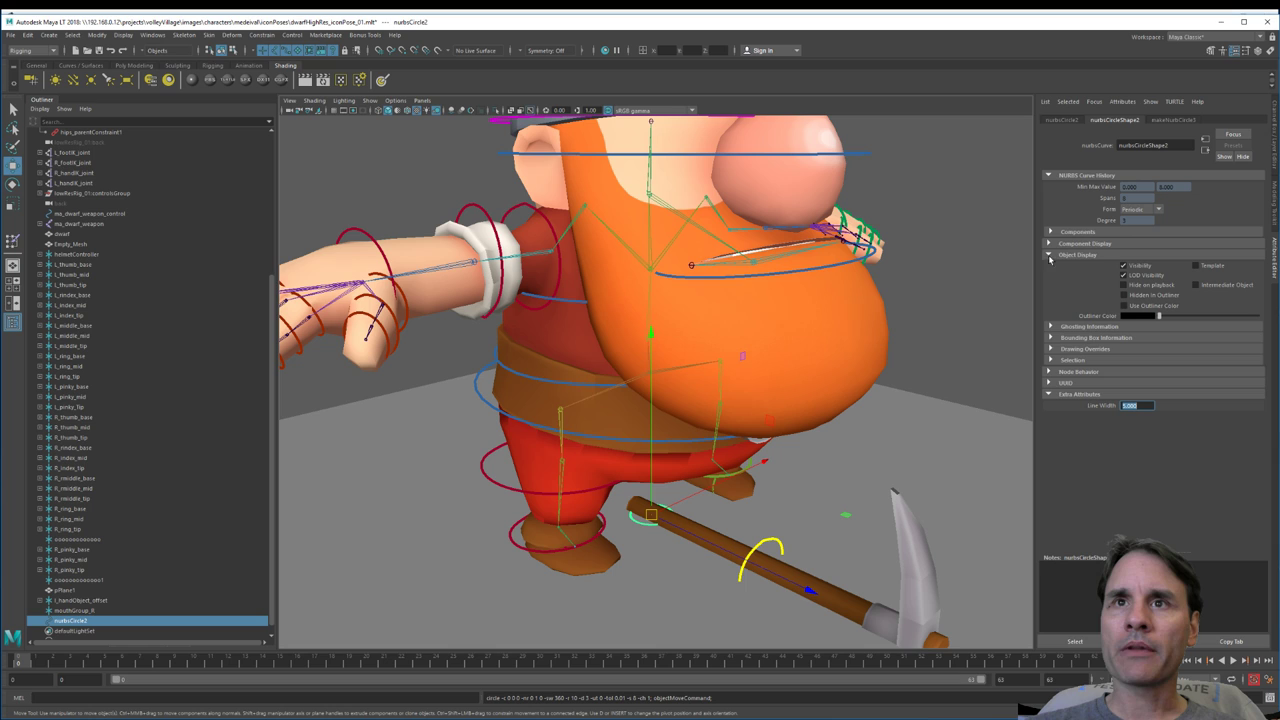
pyautogui.click(1050, 349)
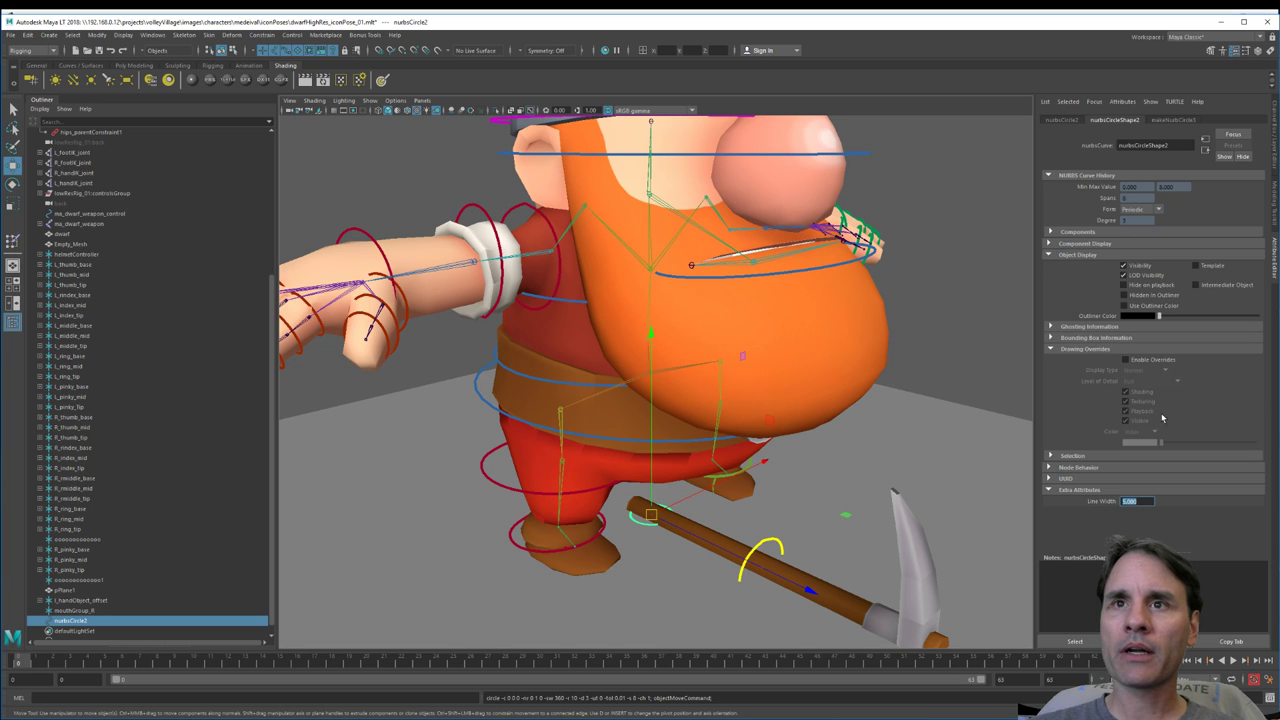
pyautogui.click(1160, 359)
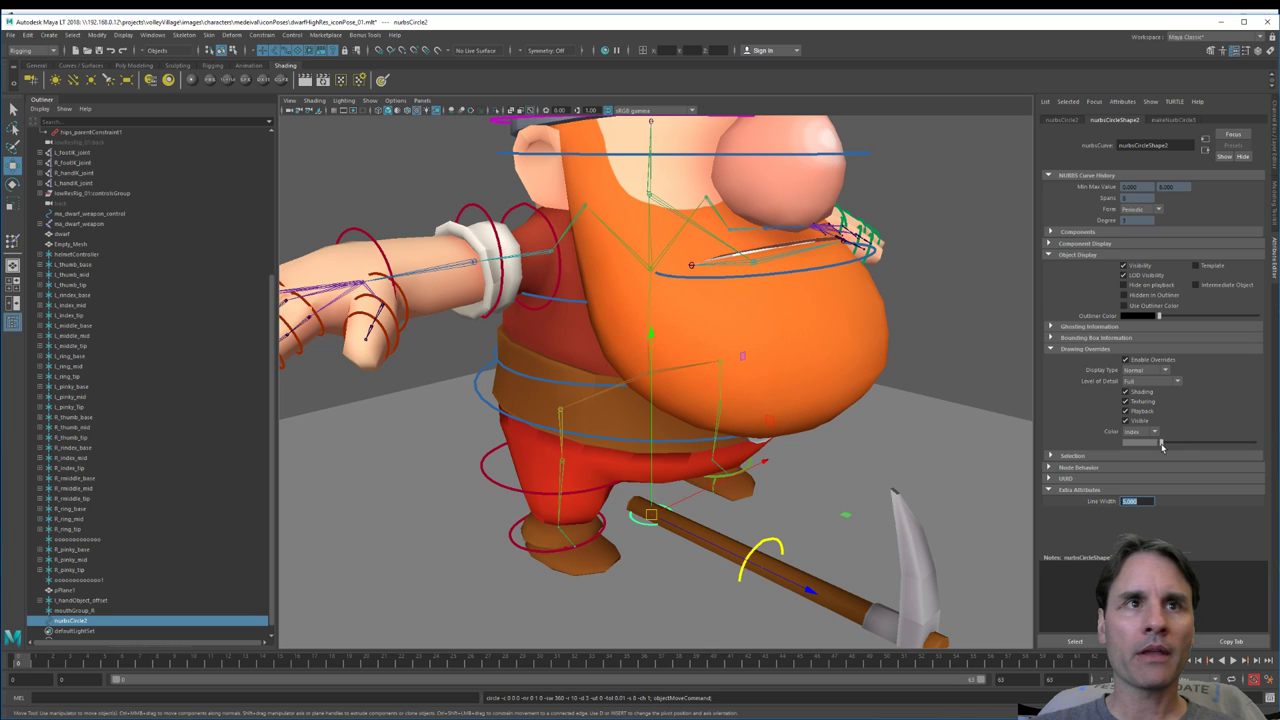
pyautogui.moveTo(1161, 446)
pyautogui.mouseDown()
pyautogui.moveTo(1216, 446)
pyautogui.moveTo(1197, 446)
pyautogui.mouseUp()
pyautogui.click(880, 476)
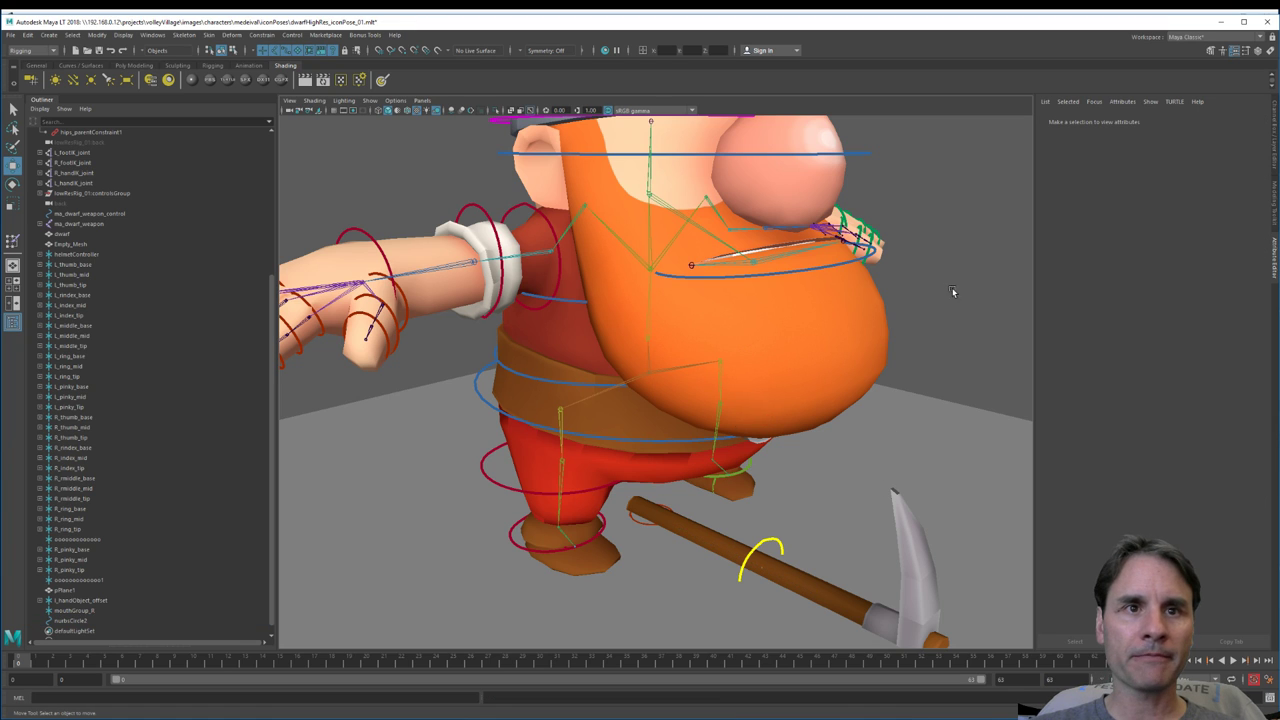
# Step: Snap the red circle onto the mouthGroup_R locator at the right mouth corner
pyautogui.click(641, 521)
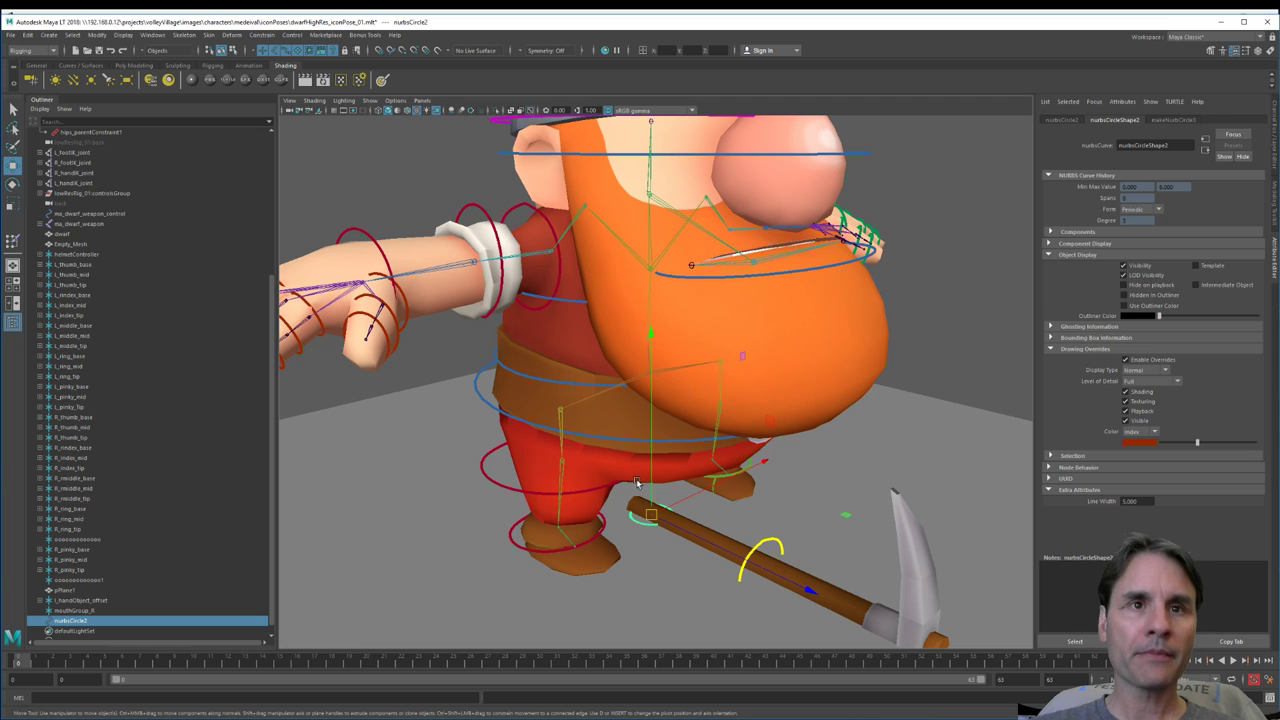
pyautogui.press('v')
pyautogui.moveTo(653, 516); pyautogui.dragTo(674, 281)
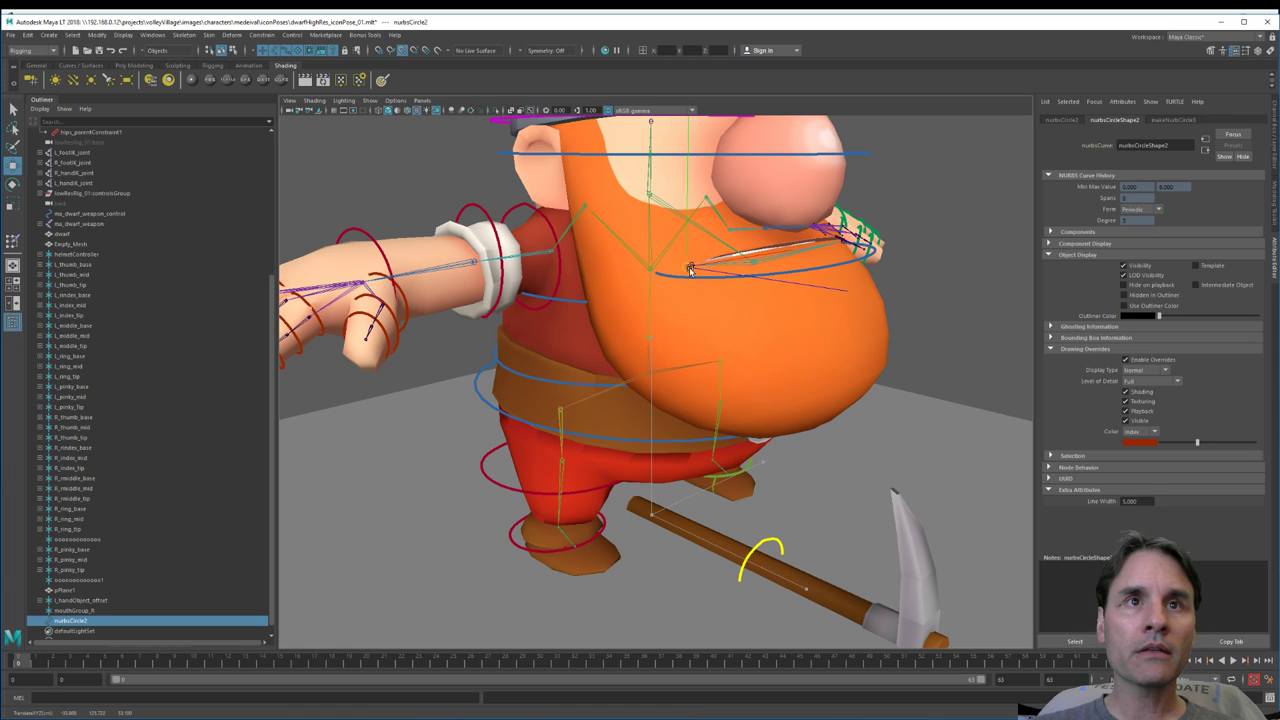
pyautogui.press('f')
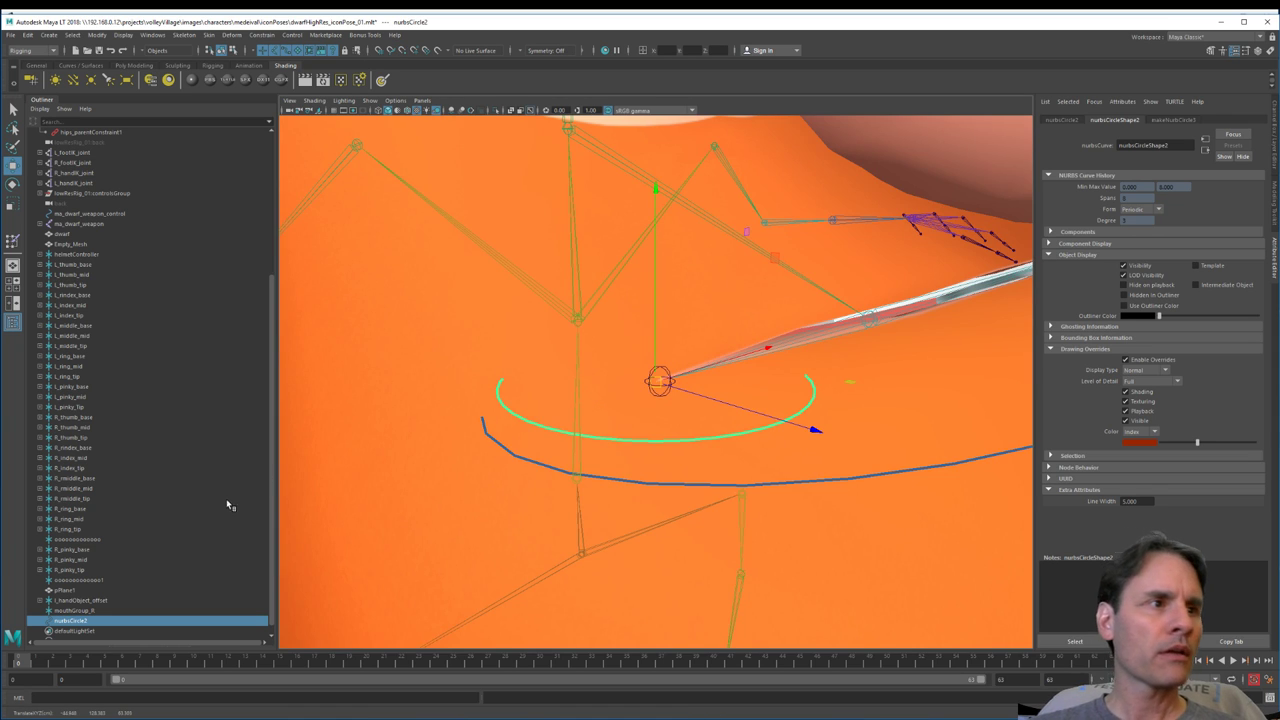
# Step: Parent the circle under mouthGroup_R and set its X, Y and Z translation to 0
pyautogui.scroll(-2, 226, 506)
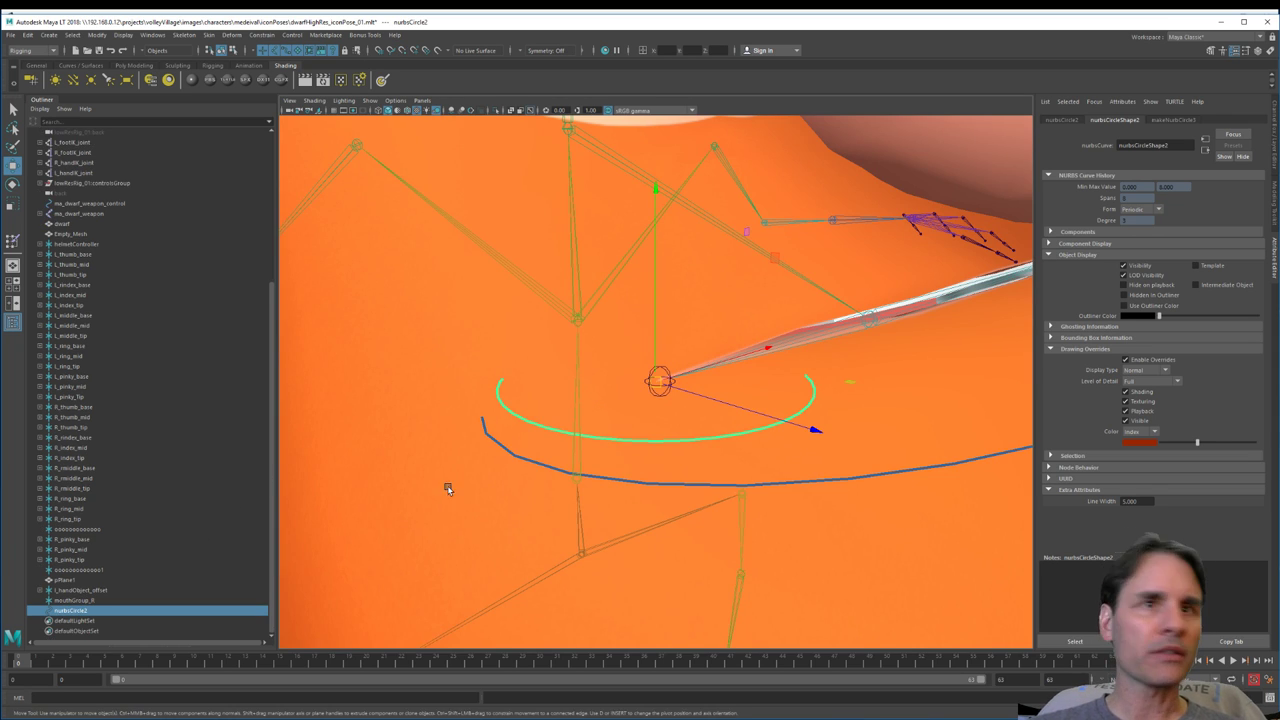
pyautogui.moveTo(78, 613); pyautogui.dragTo(88, 604, button='middle')
pyautogui.click(40, 611)
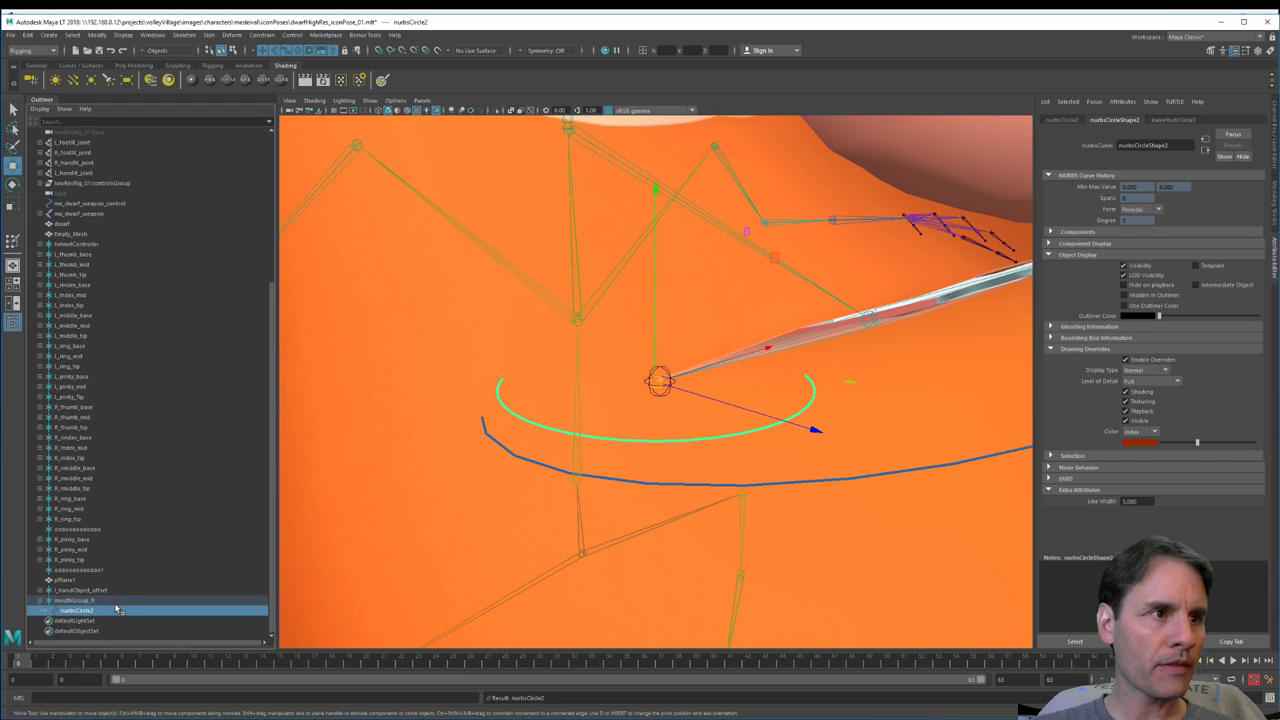
pyautogui.click(1274, 127)
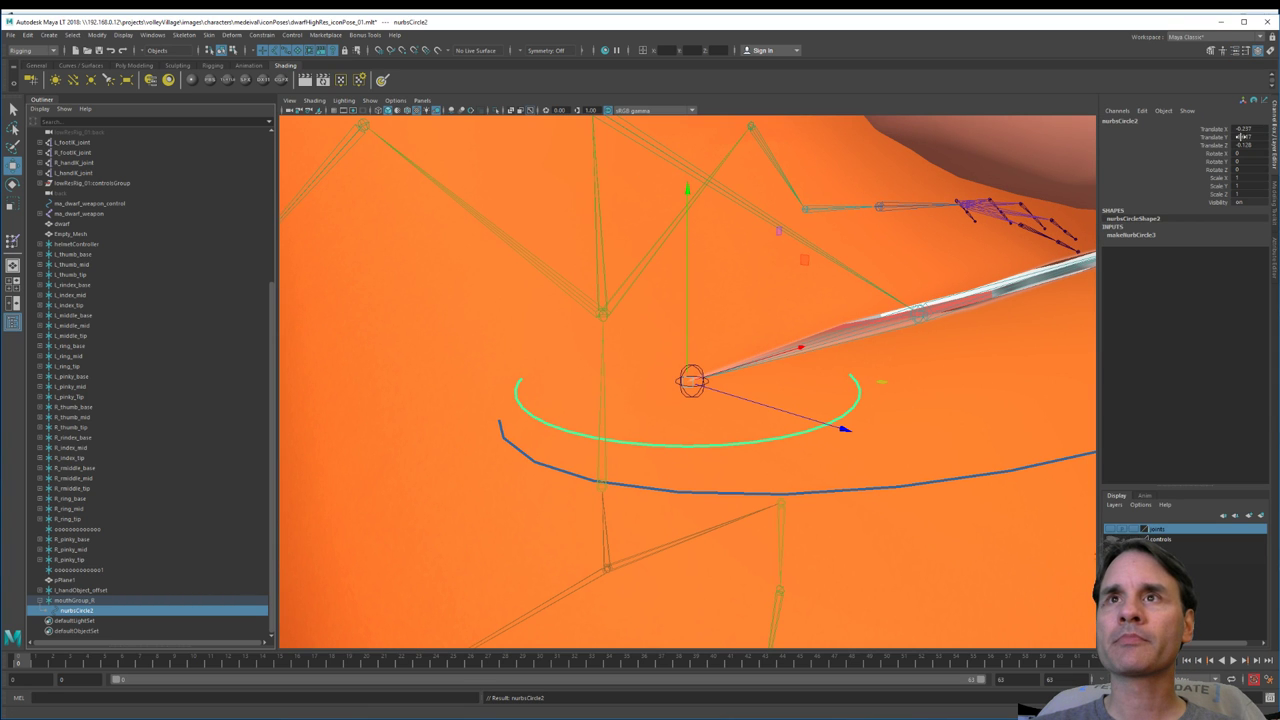
pyautogui.moveTo(1247, 129); pyautogui.dragTo(1254, 145)
pyautogui.write('0')
pyautogui.press('Return')
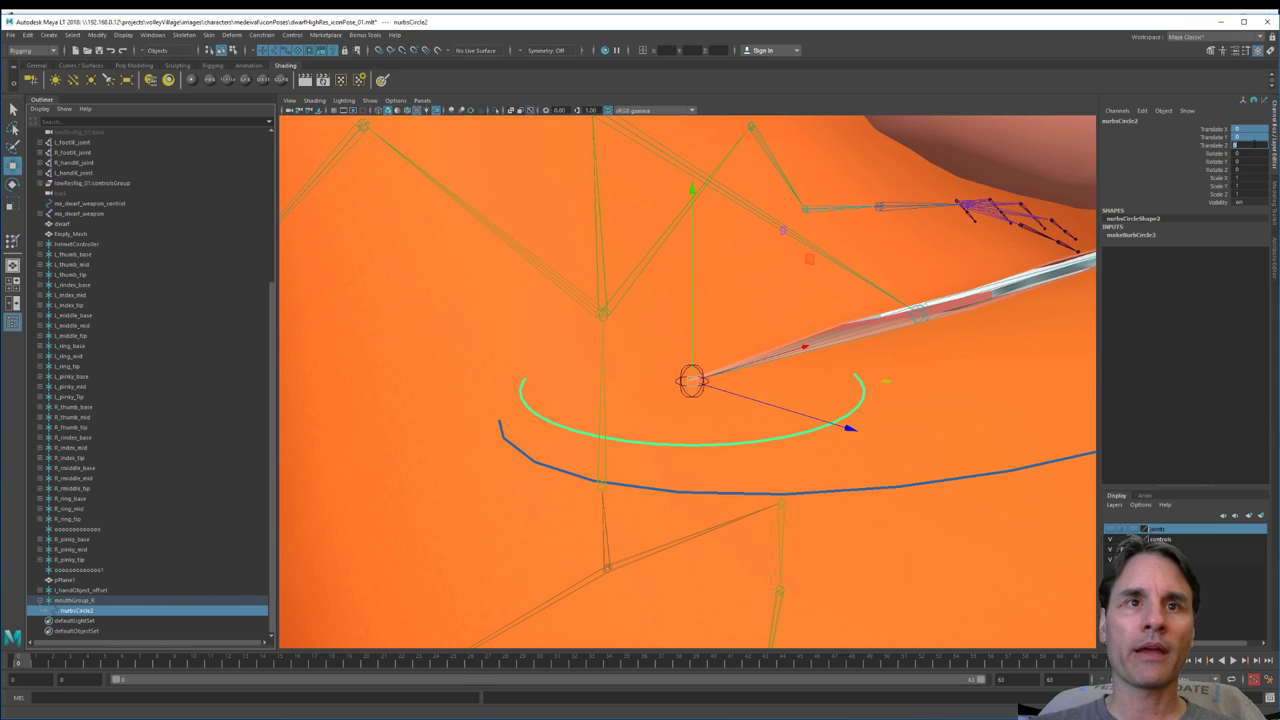
# Step: Rename the circle under mouthGroup_R as mouthControlleR
pyautogui.scroll(-4, 826, 385)
pyautogui.keyDown('alt'); pyautogui.moveTo(829, 420); pyautogui.dragTo(701, 415); pyautogui.keyUp('alt')
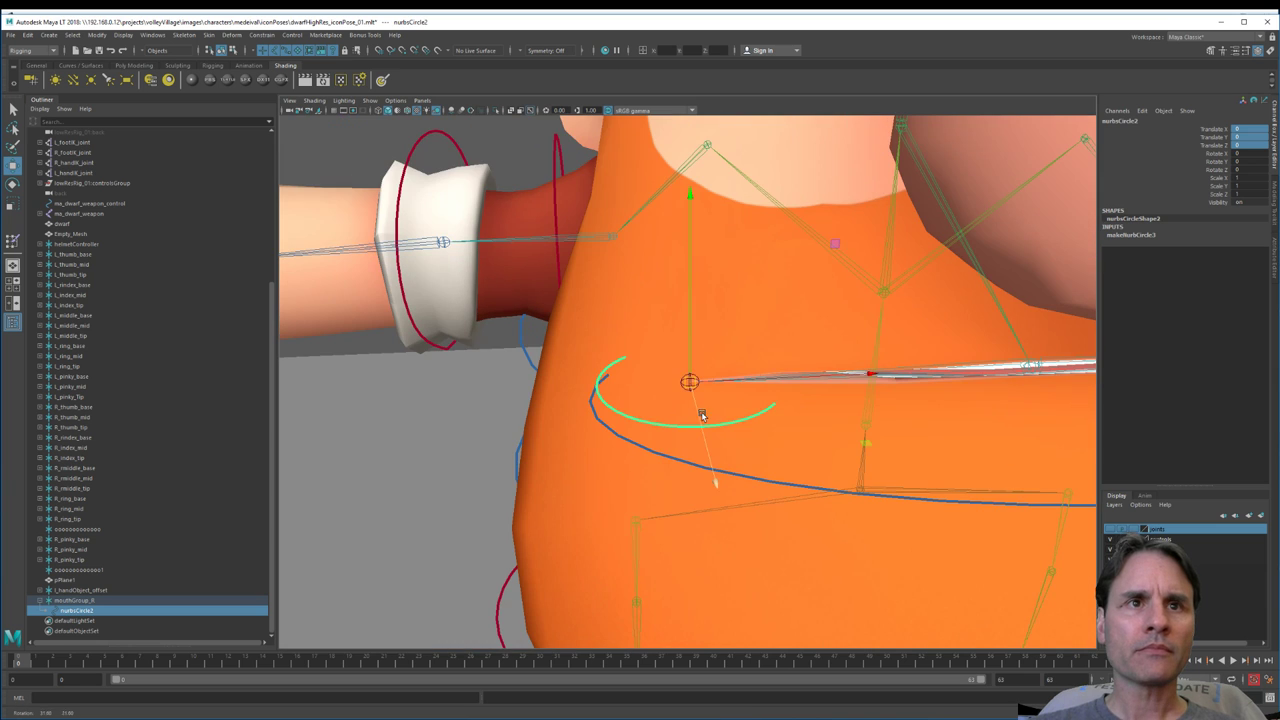
pyautogui.click(504, 141)
pyautogui.moveTo(770, 472)
pyautogui.keyDown('alt'); pyautogui.mouseDown()
pyautogui.moveTo(723, 481)
pyautogui.moveTo(759, 494)
pyautogui.mouseUp(); pyautogui.keyUp('alt')
pyautogui.doubleClick(80, 610)
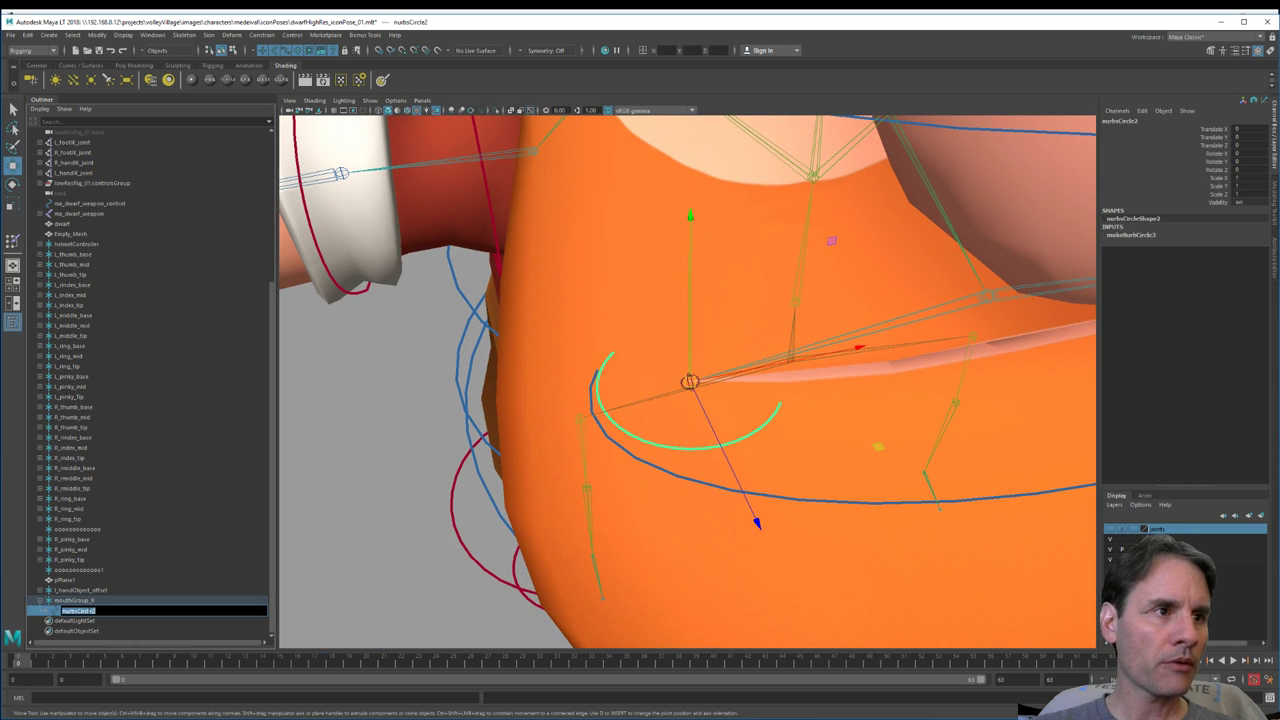
pyautogui.write('mouthControlle')
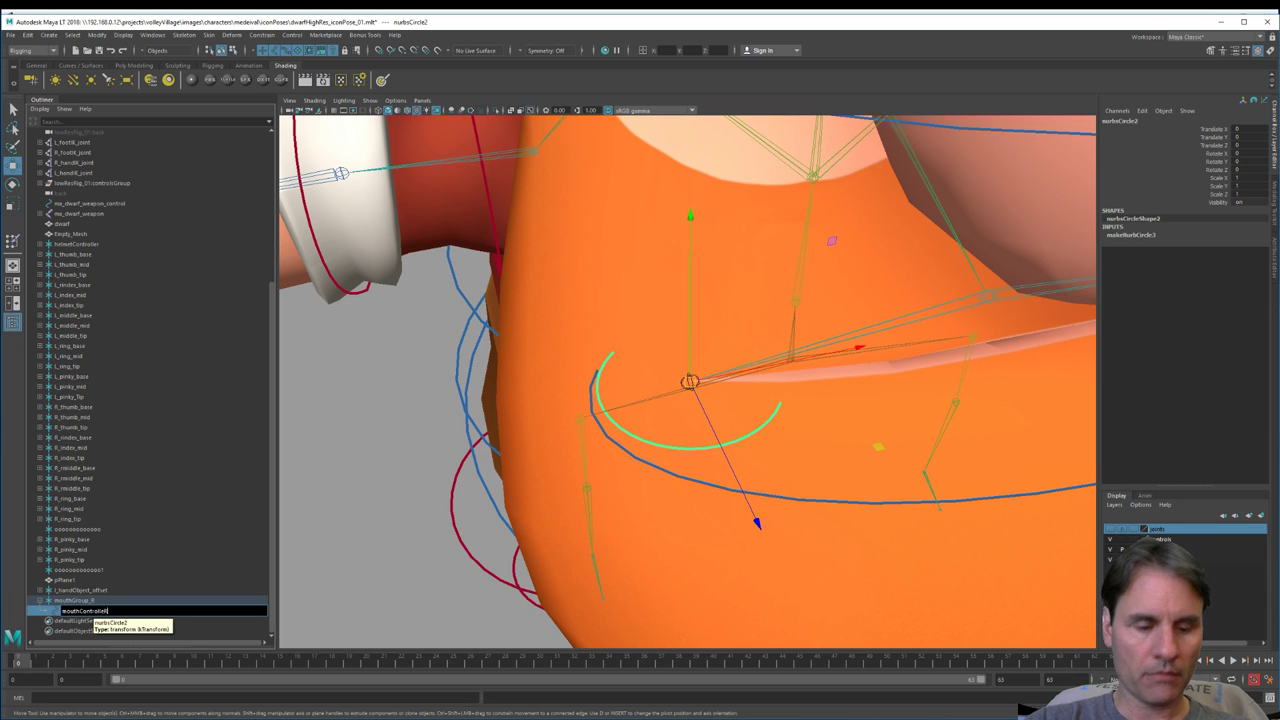
pyautogui.press('Return')
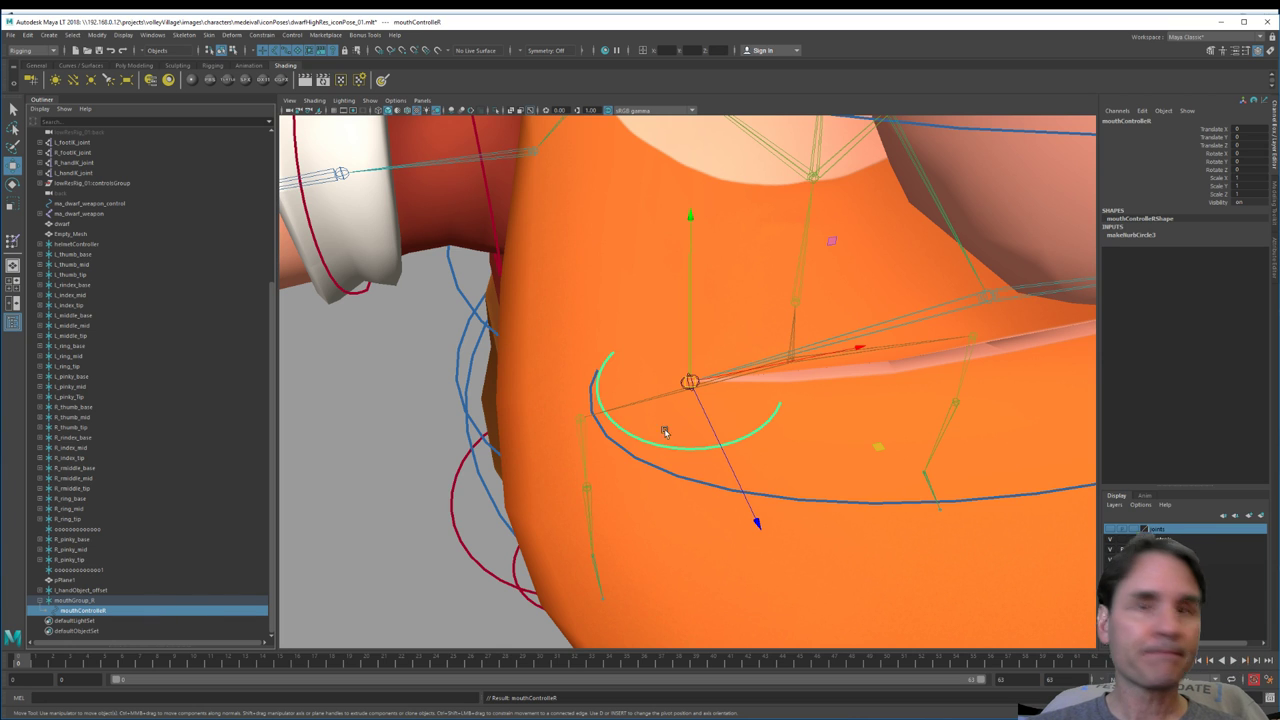
# Step: Parent-constrain mouthGroup_R to the head joint so the mouth group follows the head
pyautogui.press('f')
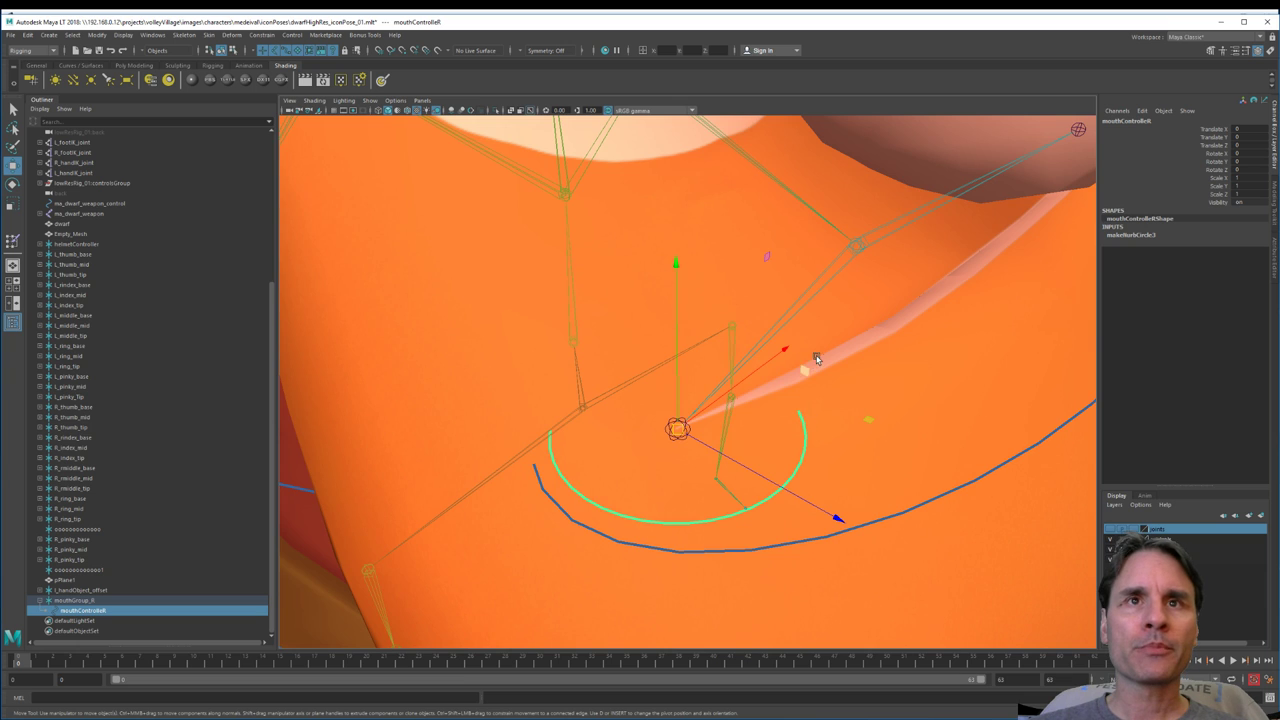
pyautogui.keyDown('alt'); pyautogui.moveTo(814, 360); pyautogui.dragTo(820, 329); pyautogui.keyUp('alt')
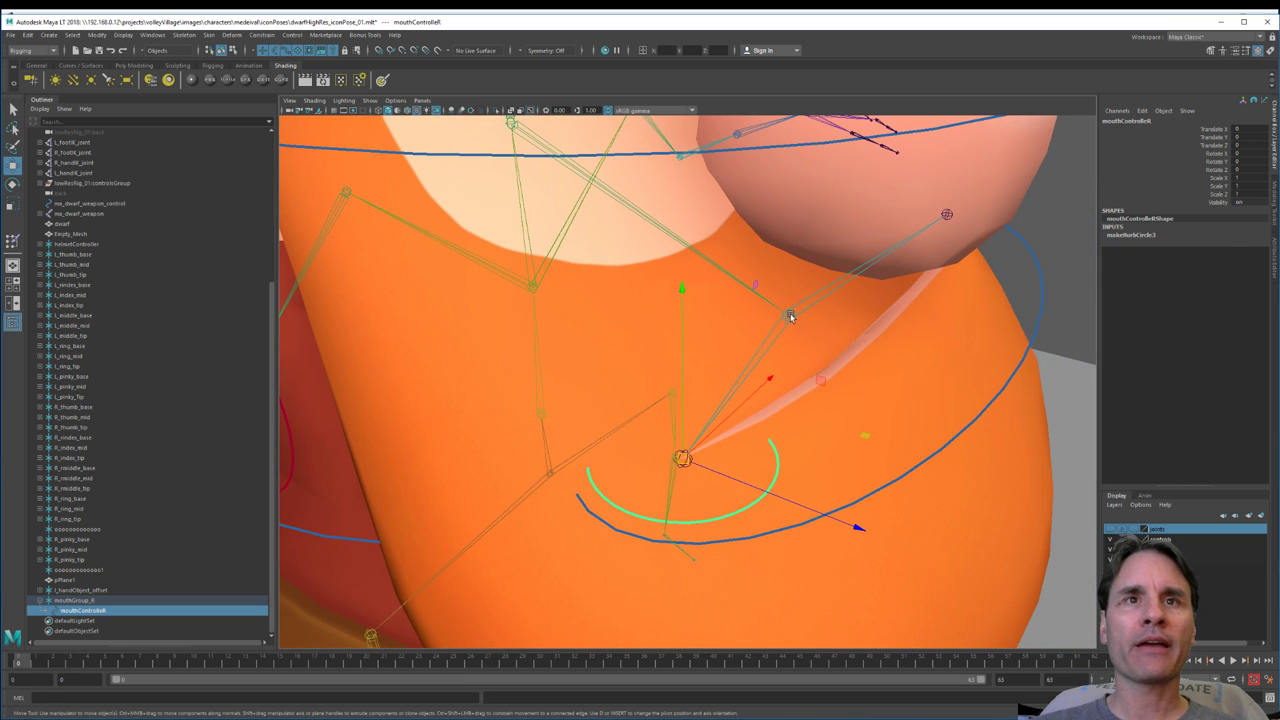
pyautogui.click(790, 316)
pyautogui.press('f')
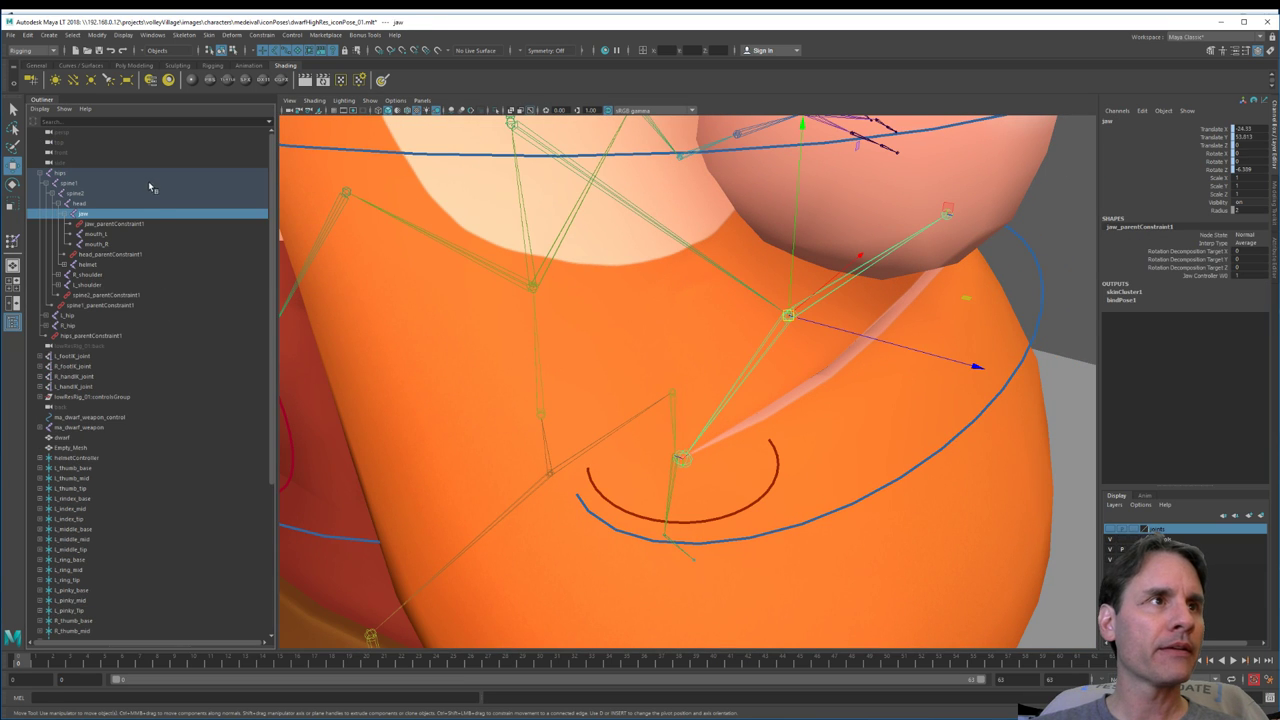
pyautogui.click(150, 185)
pyautogui.click(101, 215)
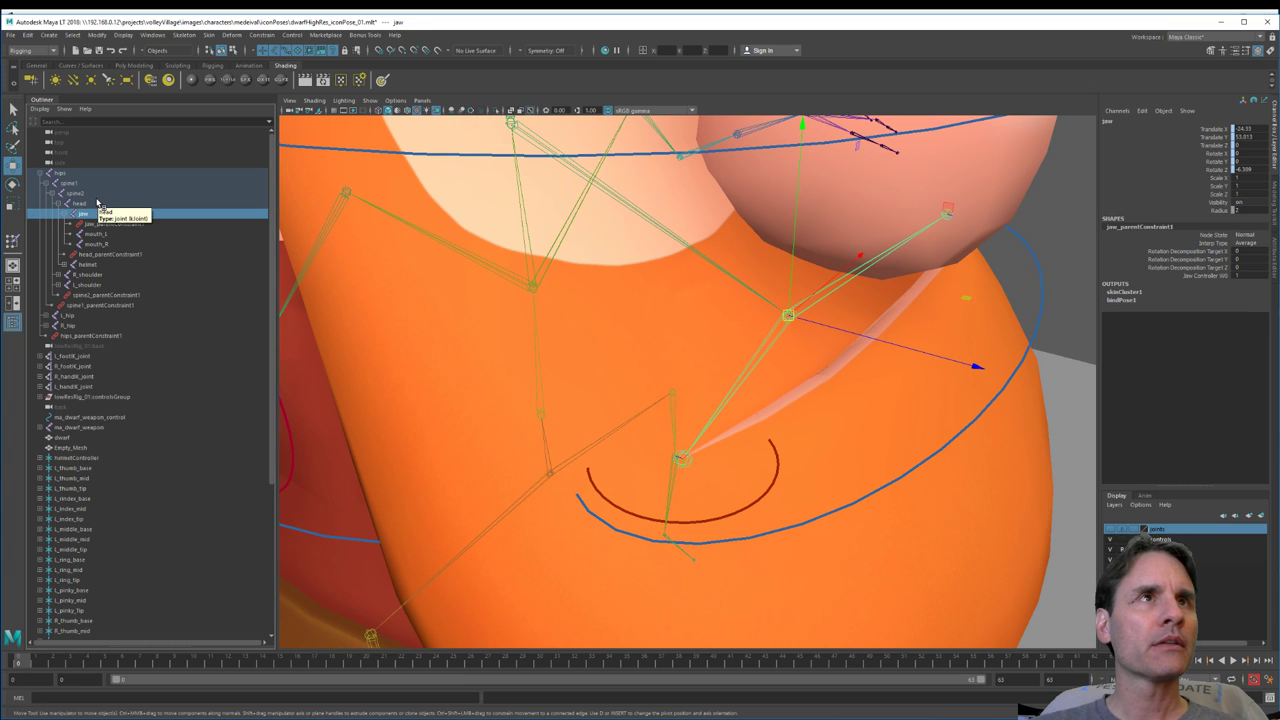
pyautogui.click(98, 204)
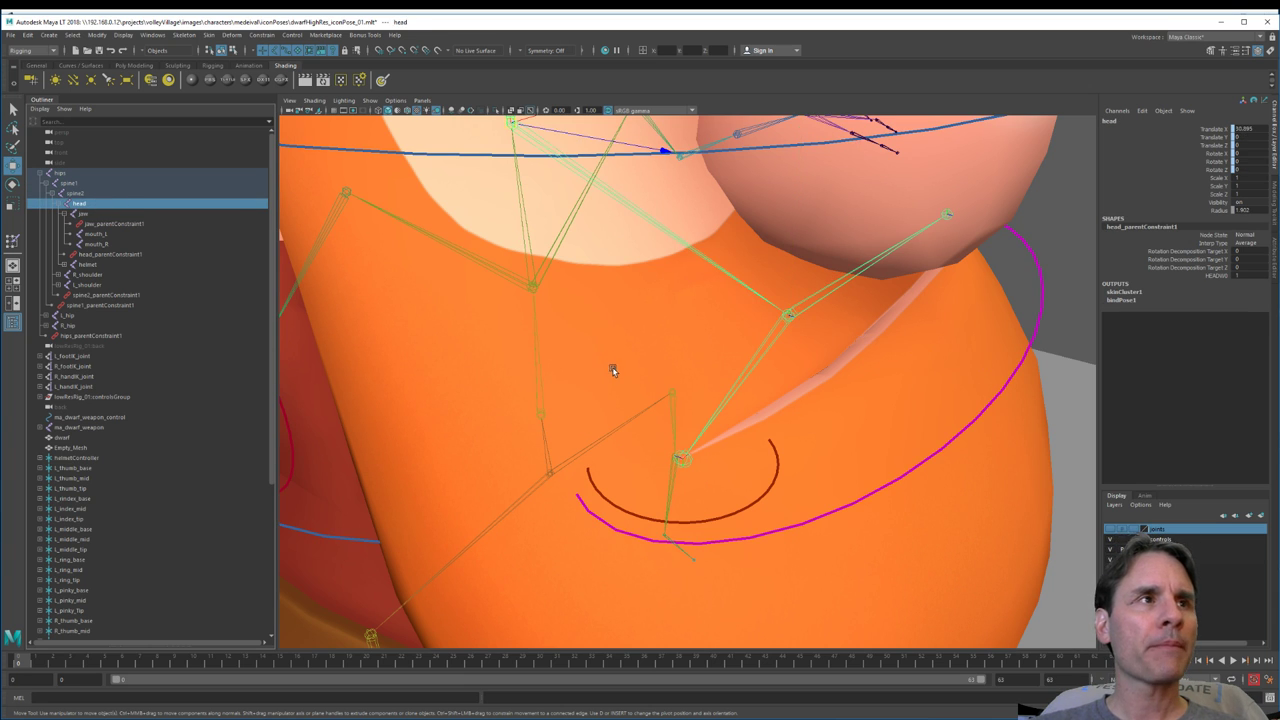
pyautogui.press('f')
pyautogui.scroll(4, 698, 427)
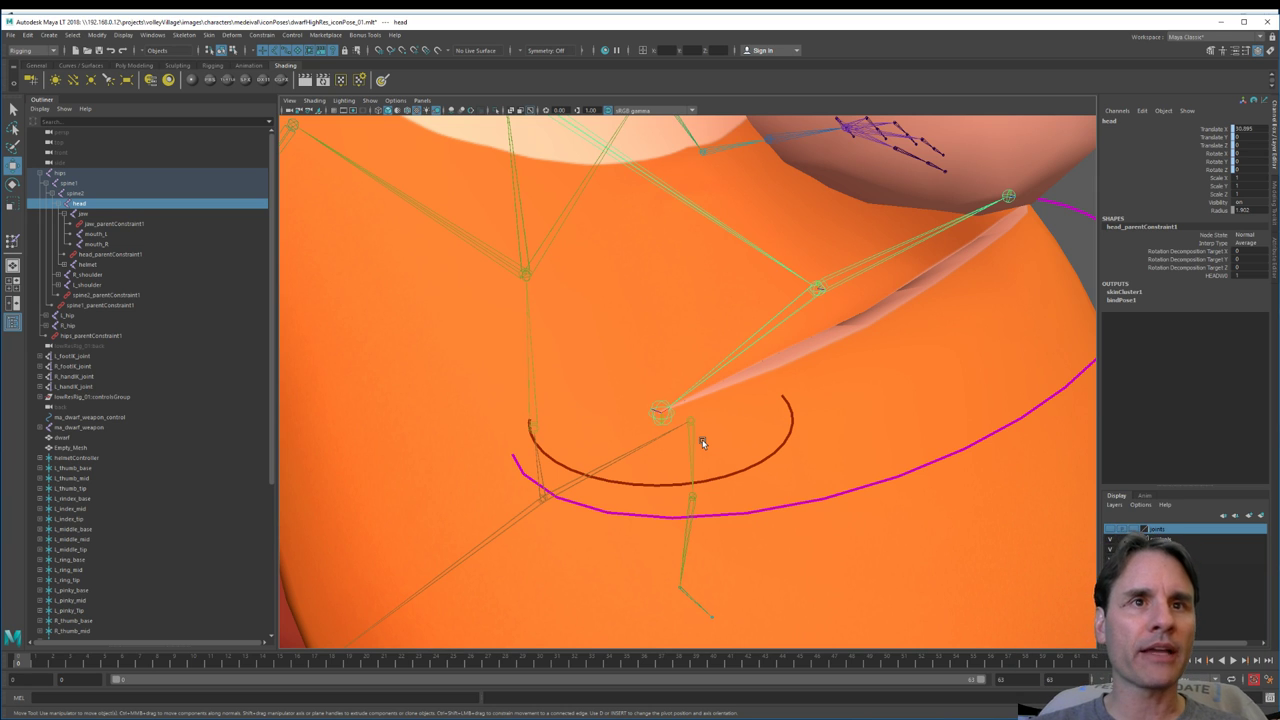
pyautogui.scroll(-2, 698, 443)
pyautogui.scroll(-5, 150, 480)
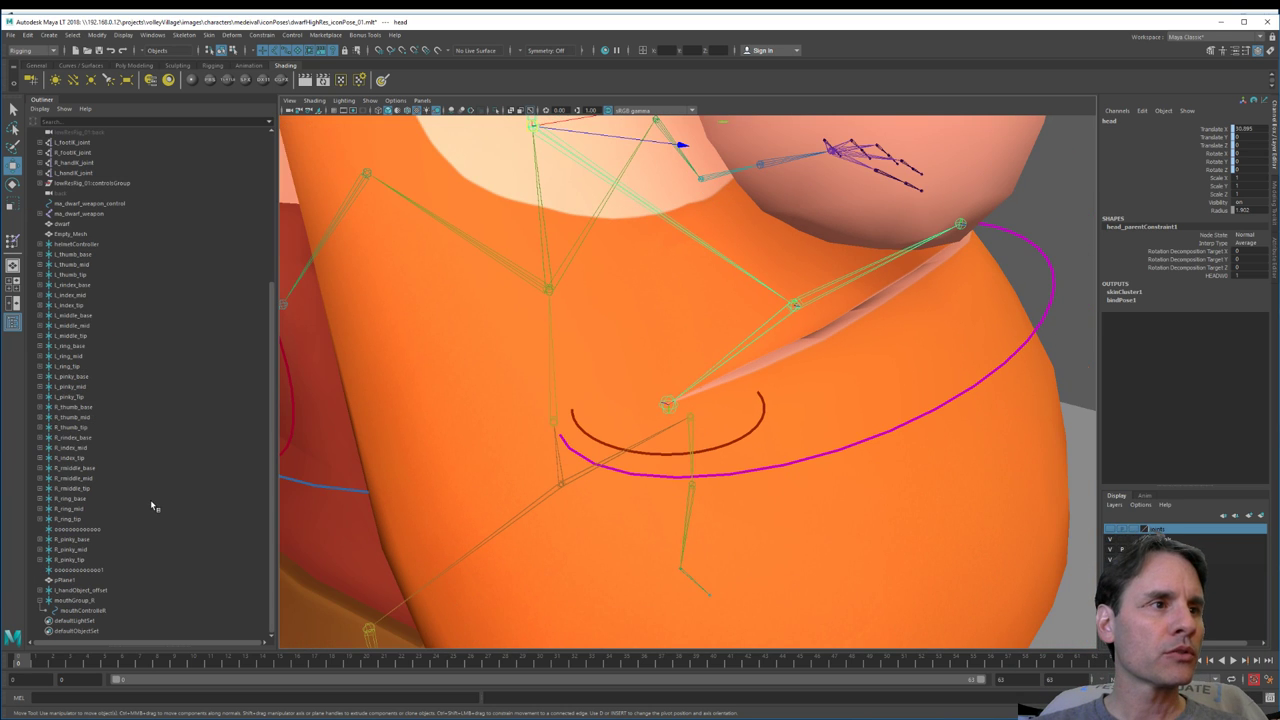
pyautogui.click(89, 601)
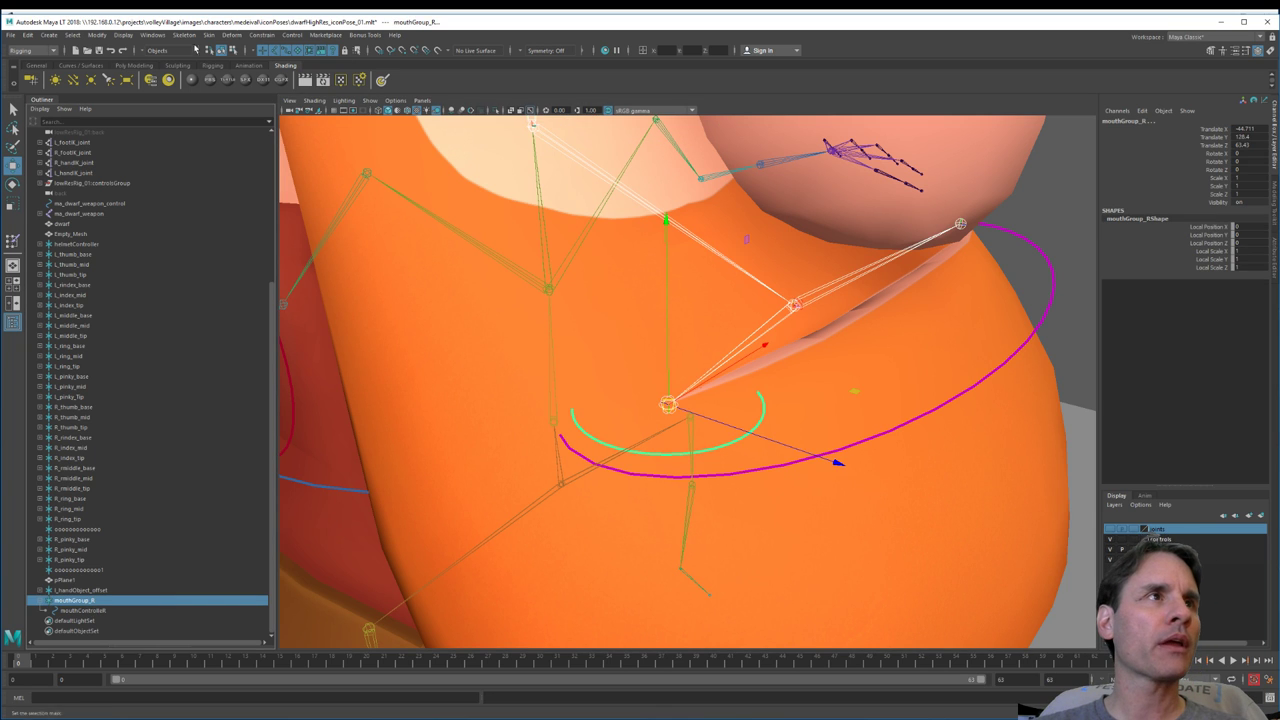
pyautogui.click(261, 34)
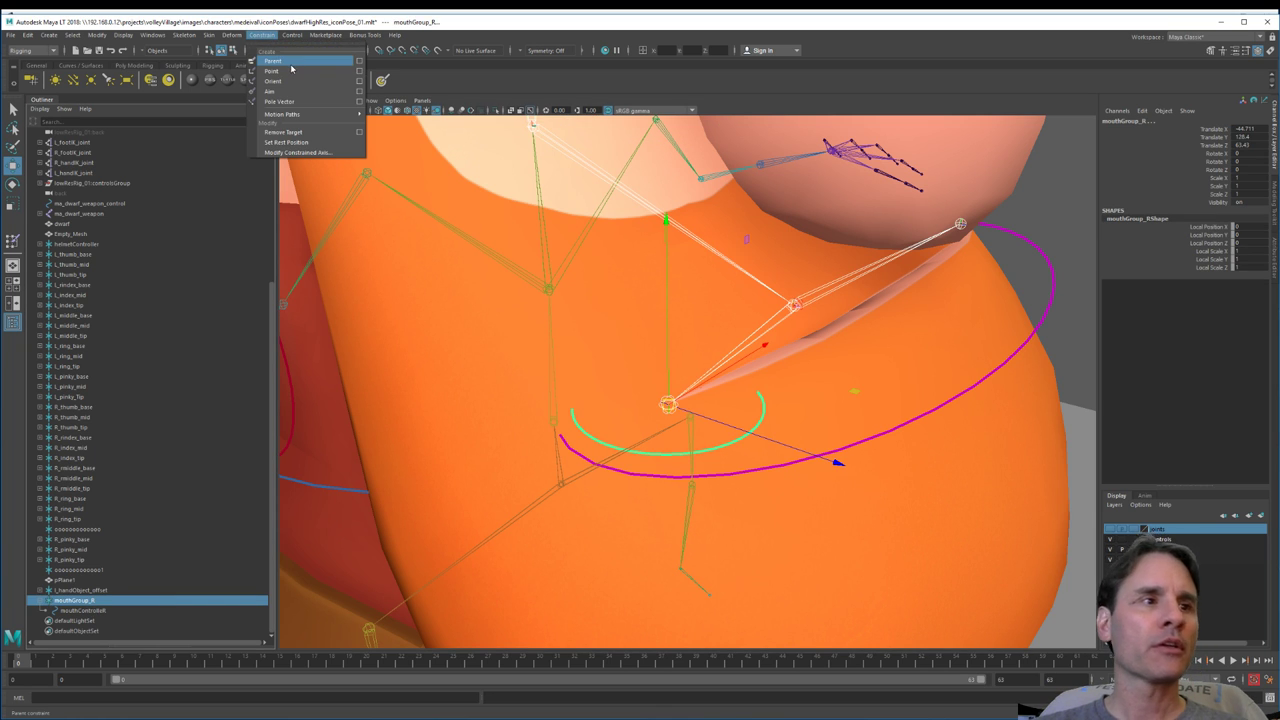
pyautogui.click(273, 61)
# Step: Parent-constrain the mouth_R joint at the right mouth corner to mouthControlleR
pyautogui.click(100, 611)
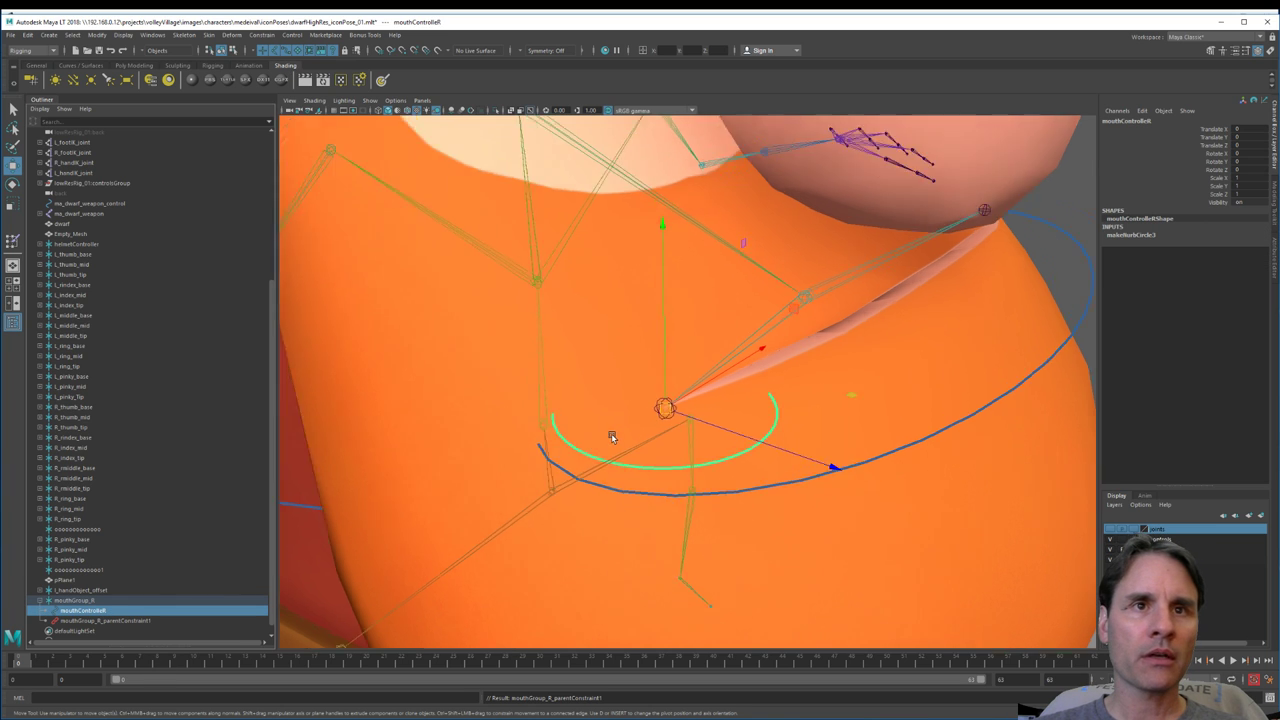
pyautogui.scroll(3, 612, 437)
pyautogui.scroll(3, 640, 492)
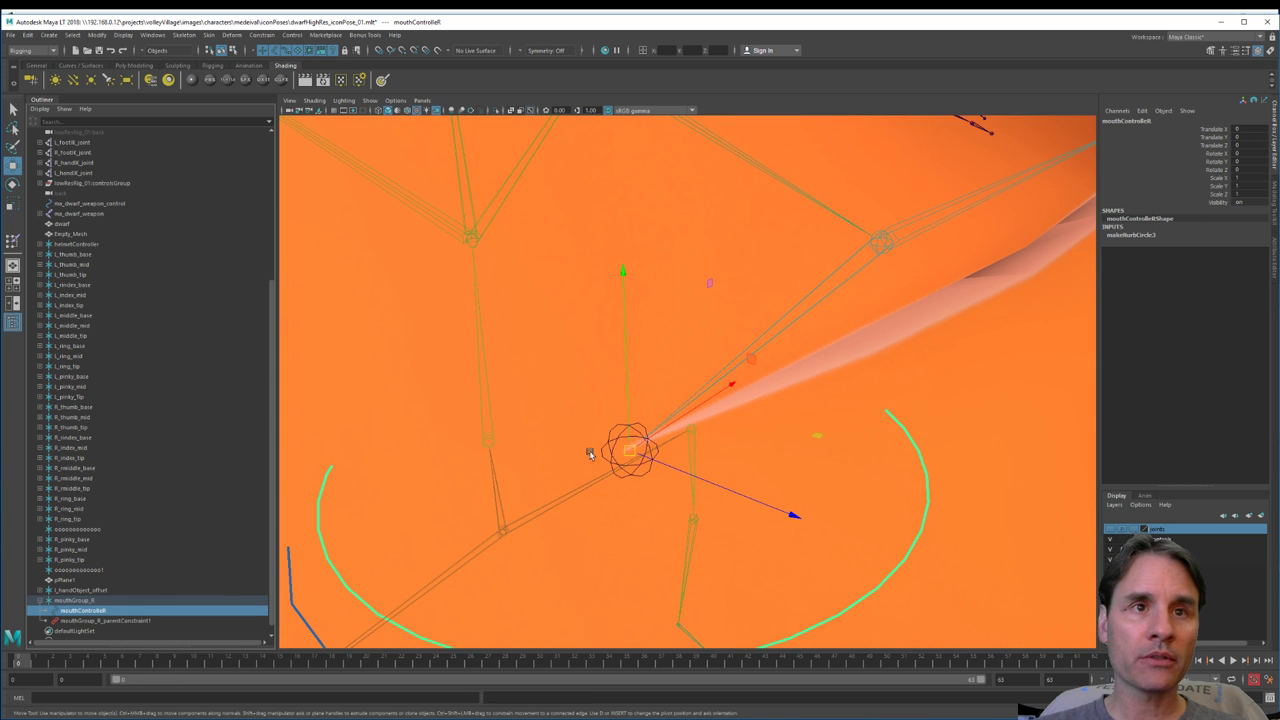
pyautogui.click(603, 455)
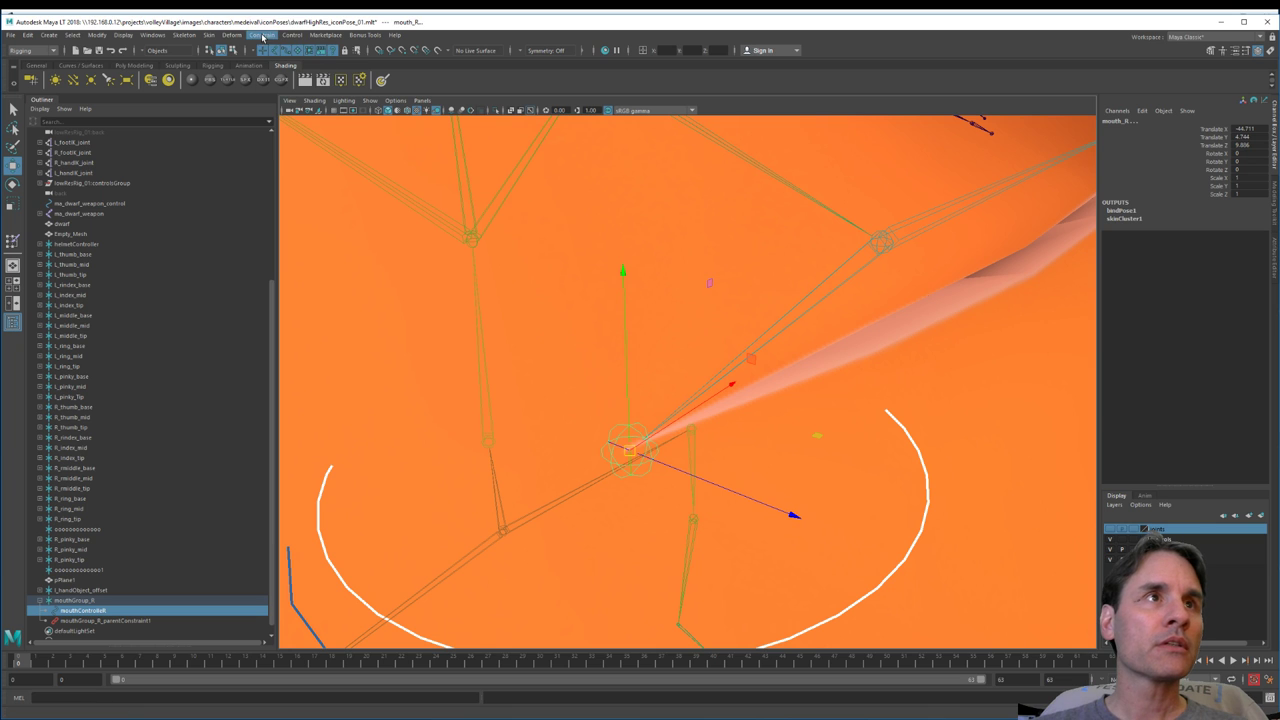
pyautogui.click(261, 34)
pyautogui.click(288, 64)
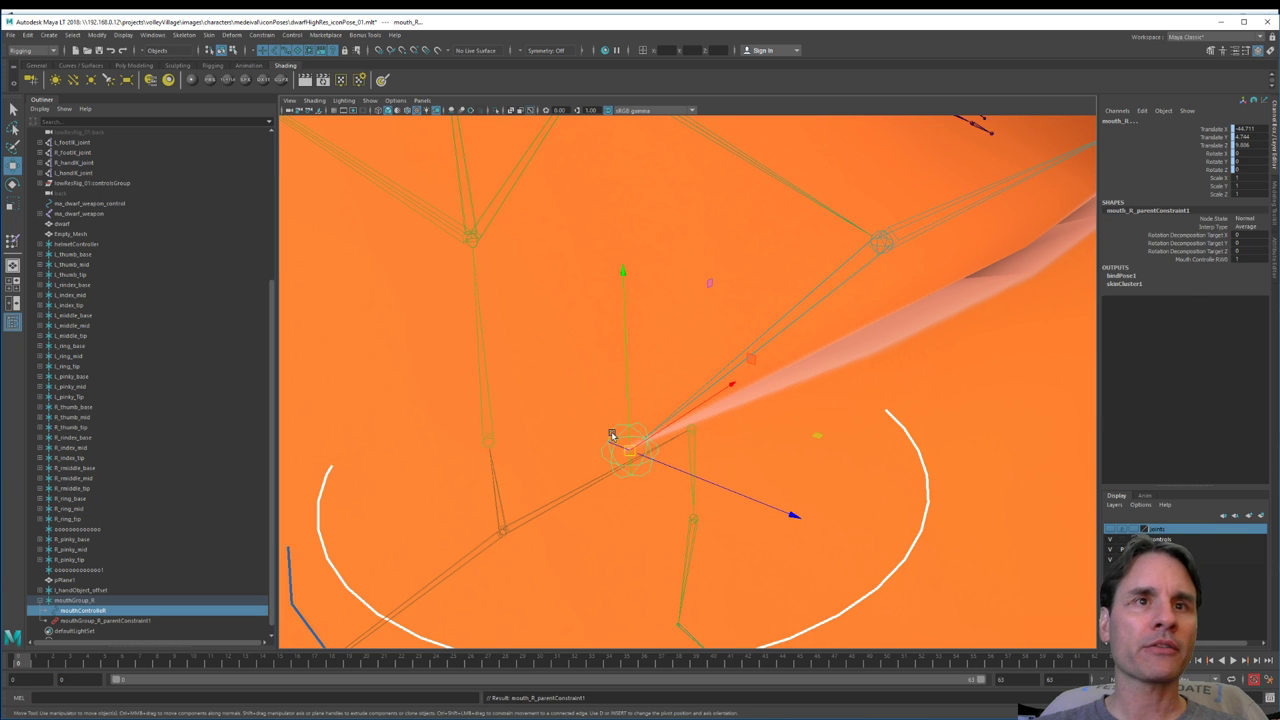
pyautogui.scroll(-10, 611, 442)
pyautogui.keyDown('alt'); pyautogui.moveTo(603, 486); pyautogui.dragTo(524, 451); pyautogui.keyUp('alt')
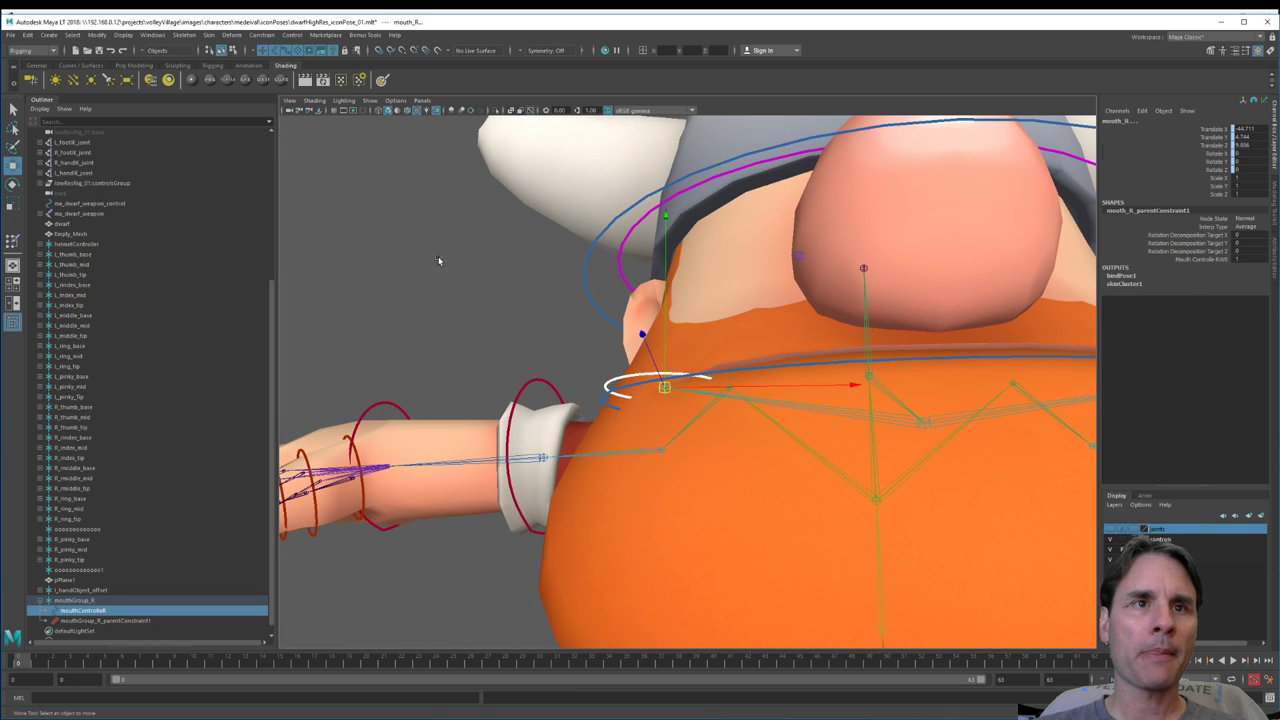
pyautogui.click(438, 256)
pyautogui.keyDown('alt'); pyautogui.moveTo(678, 466); pyautogui.dragTo(630, 405); pyautogui.keyUp('alt')
pyautogui.click(638, 398)
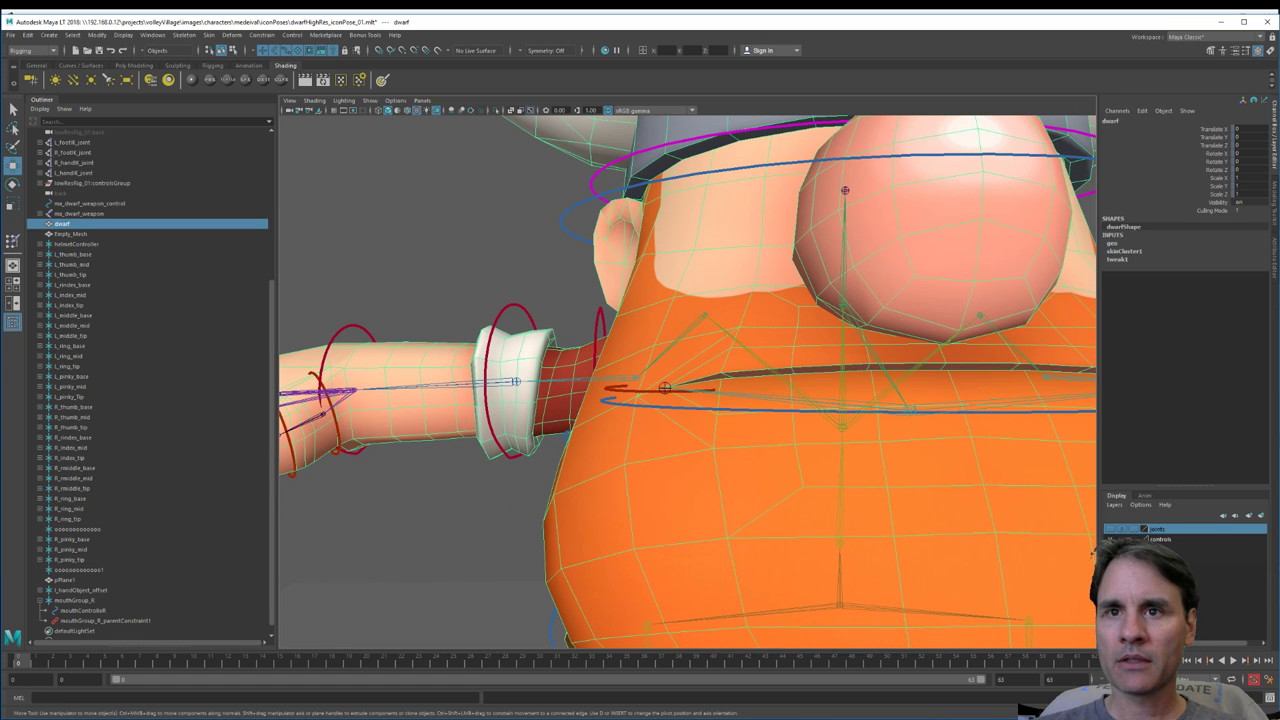
pyautogui.hotkey('ctrl', 'z')
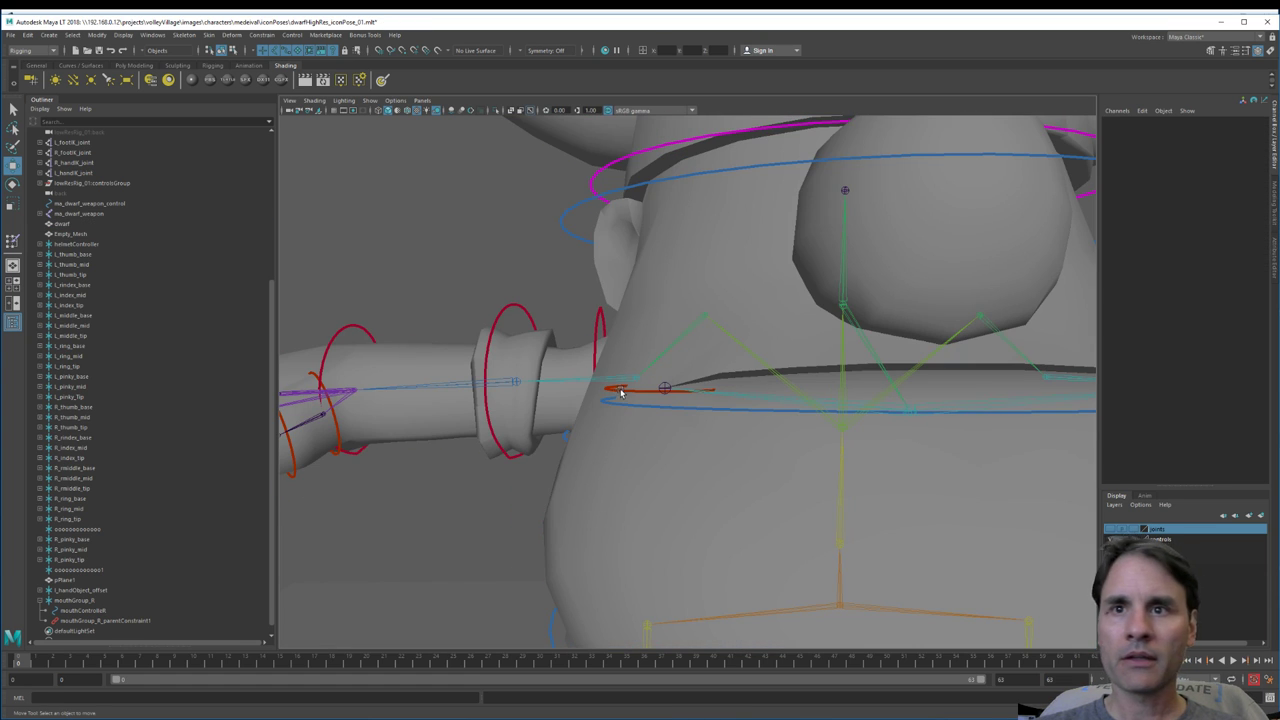
pyautogui.click(620, 392)
pyautogui.click(657, 523)
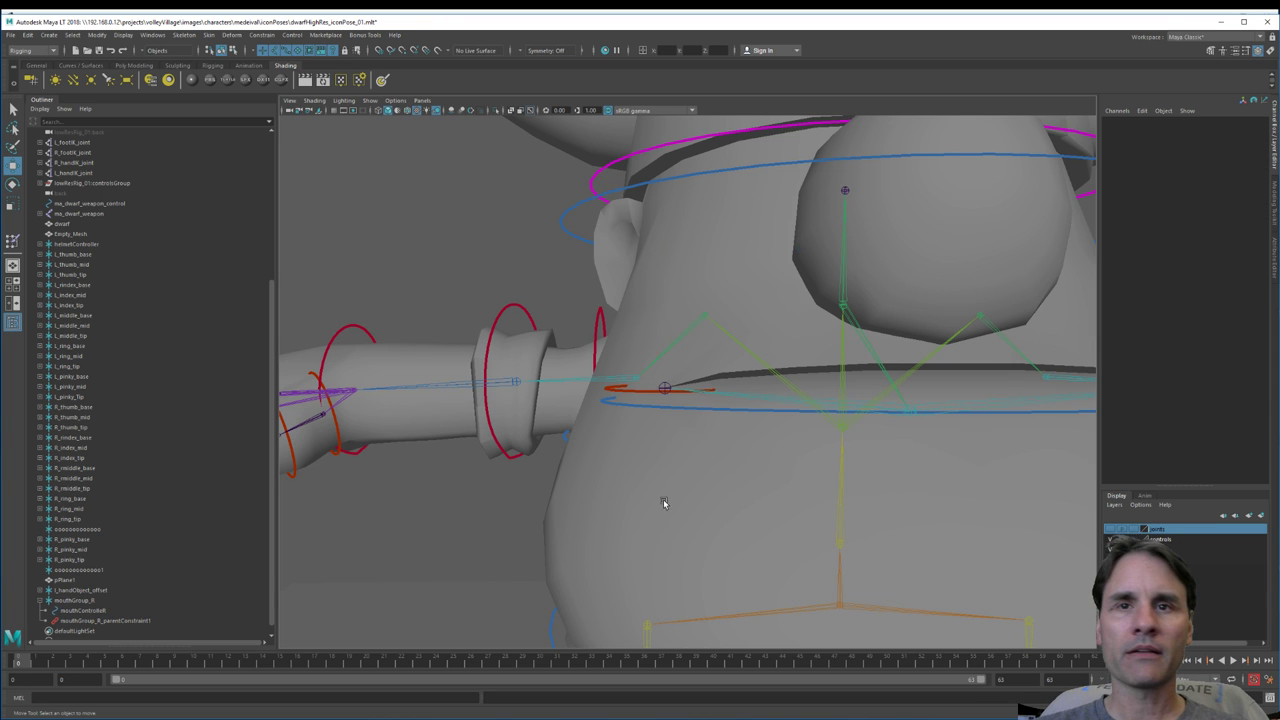
pyautogui.keyDown('alt'); pyautogui.moveTo(664, 503); pyautogui.dragTo(566, 489, button='right'); pyautogui.keyUp('alt')
pyautogui.keyDown('alt'); pyautogui.moveTo(566, 489); pyautogui.dragTo(560, 509); pyautogui.keyUp('alt')
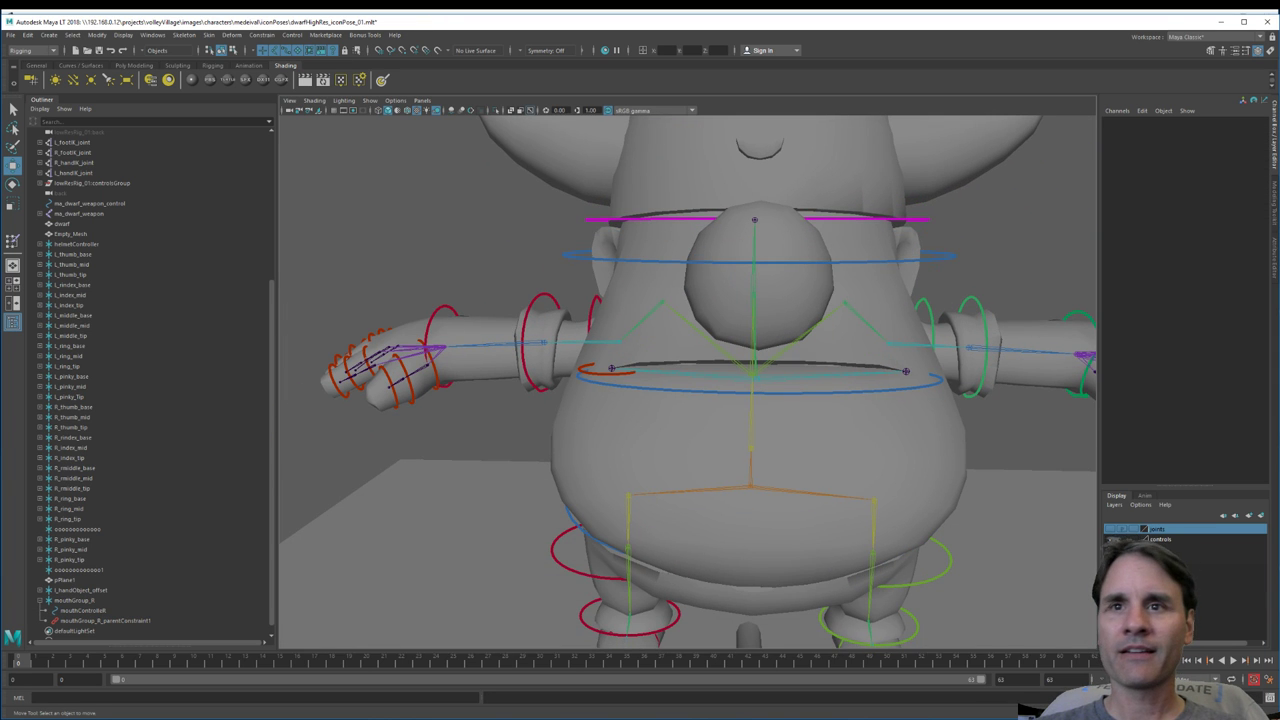
# Step: Compare the dwarf and its rig controls in wireframe and shaded display
pyautogui.press('4')
pyautogui.press('5')
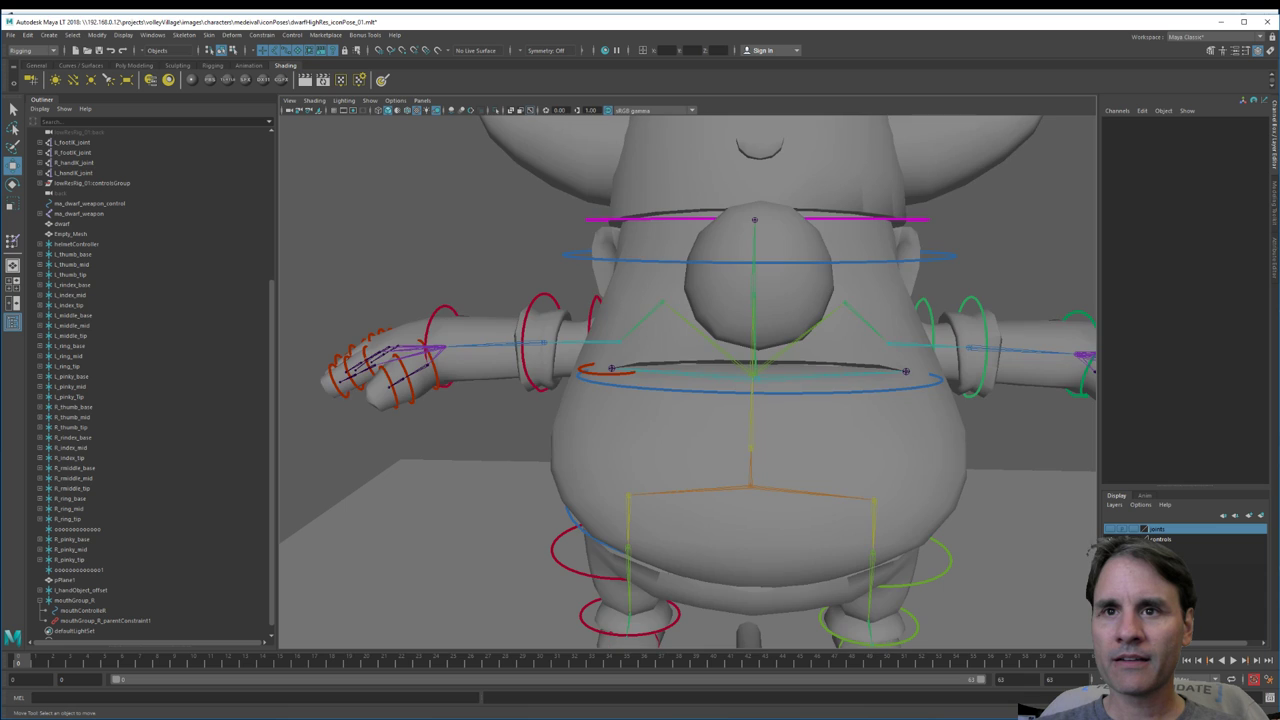
pyautogui.press('4')
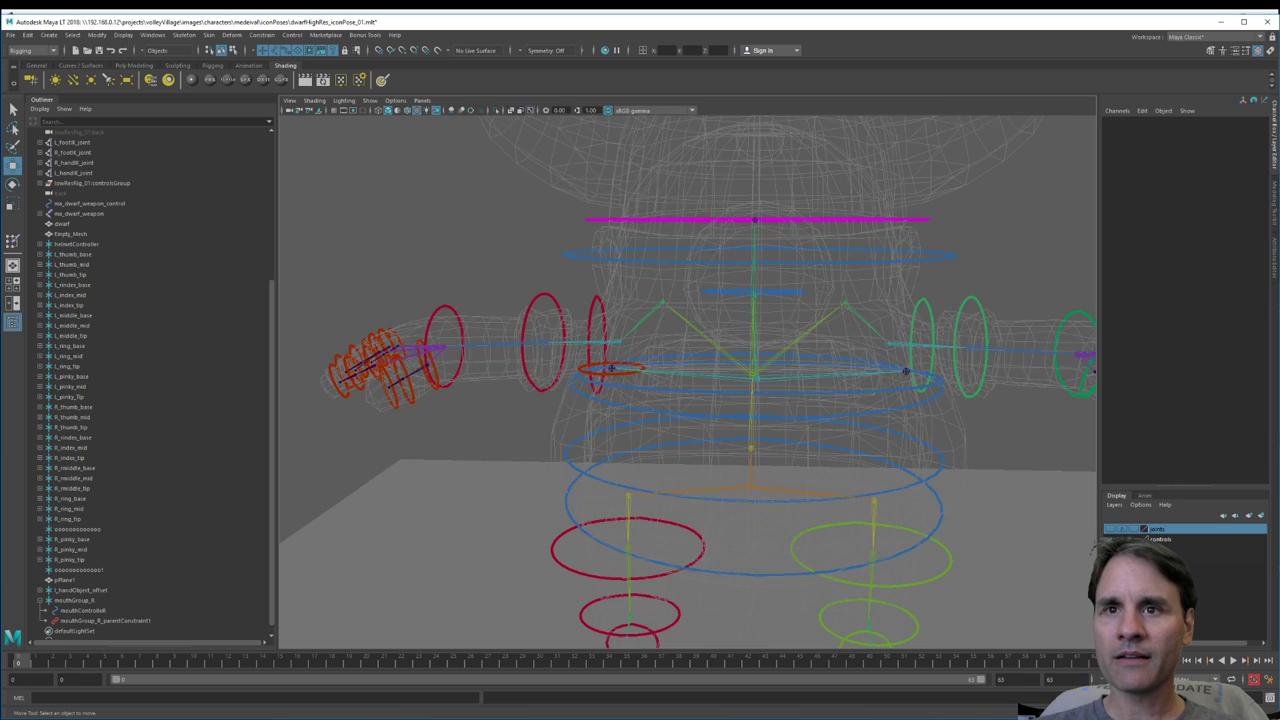
pyautogui.press('5')
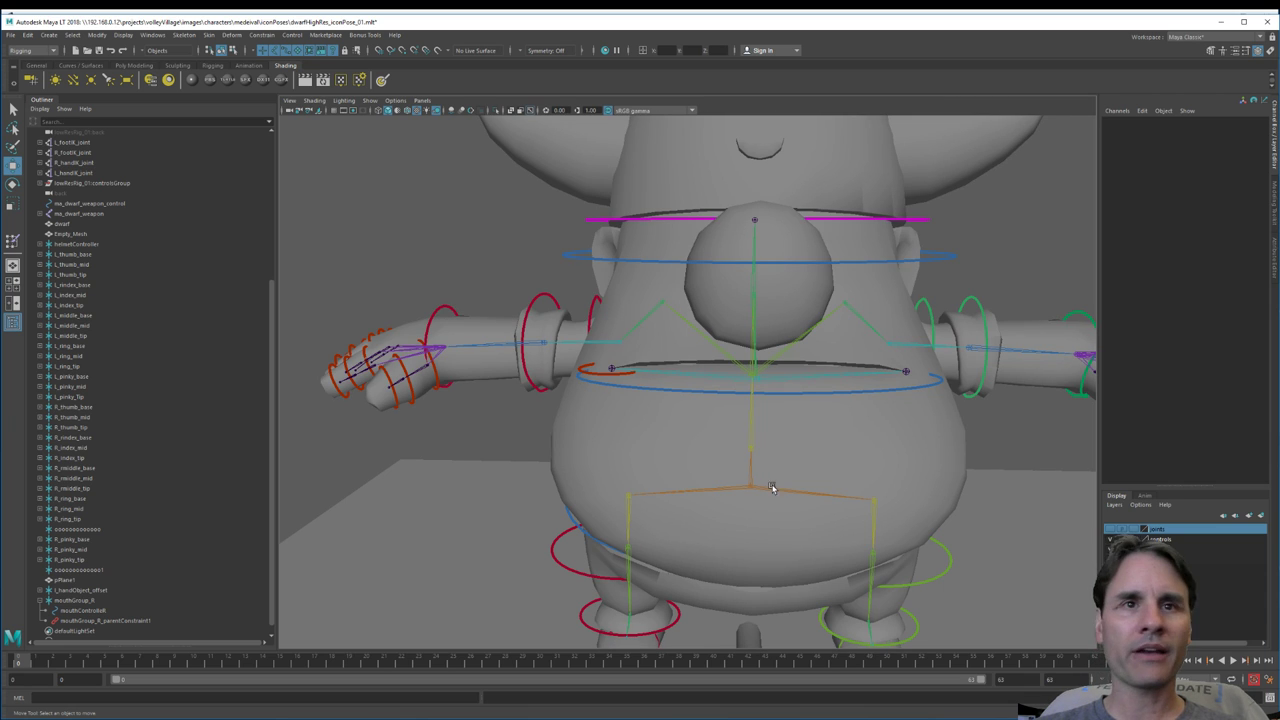
pyautogui.keyDown('alt'); pyautogui.moveTo(772, 487); pyautogui.dragTo(750, 503, button='middle'); pyautogui.keyUp('alt')
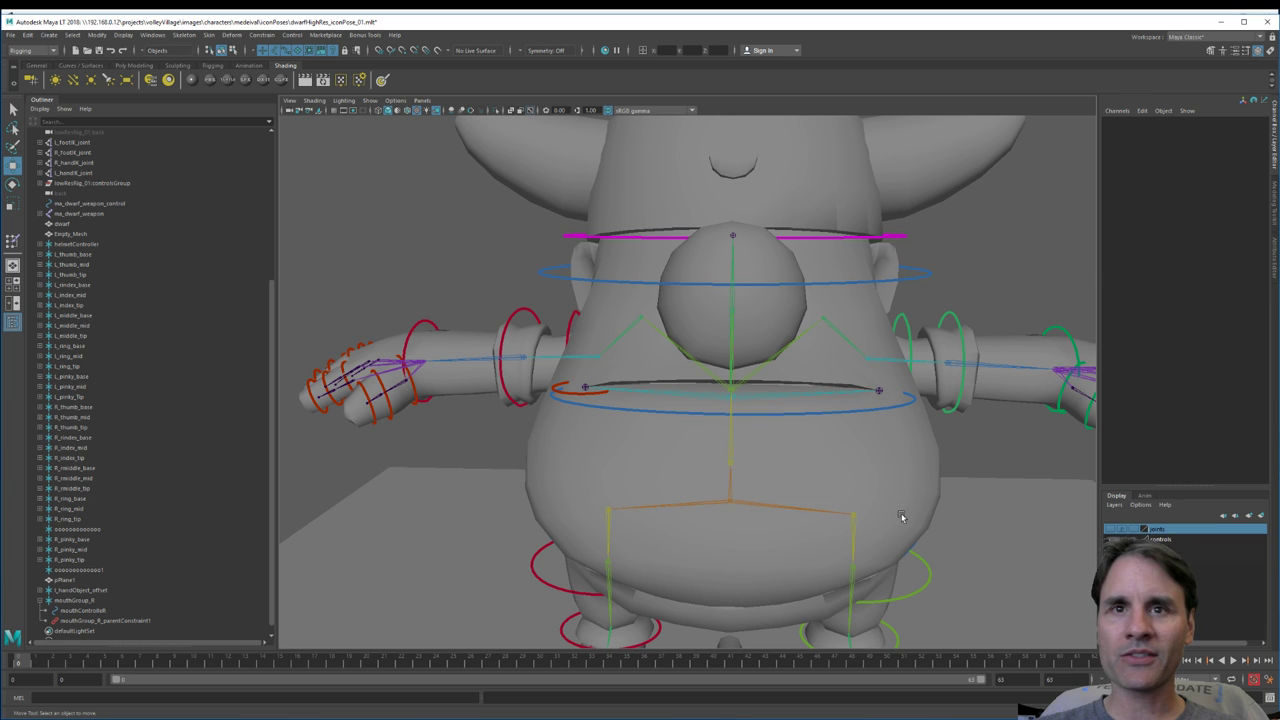
# Step: Reassign dwarf_color_01.png as the image of the dwarf material's color file texture
pyautogui.click(880, 480)
pyautogui.click(1273, 267)
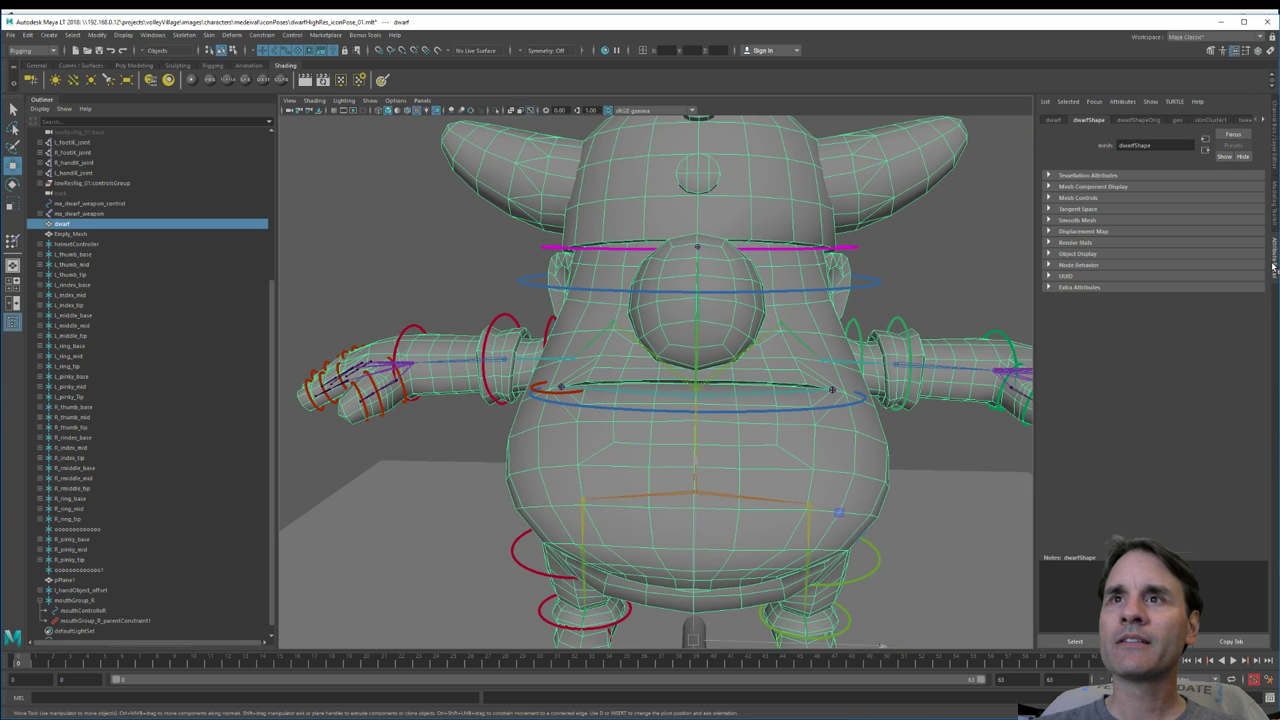
pyautogui.click(1262, 120)
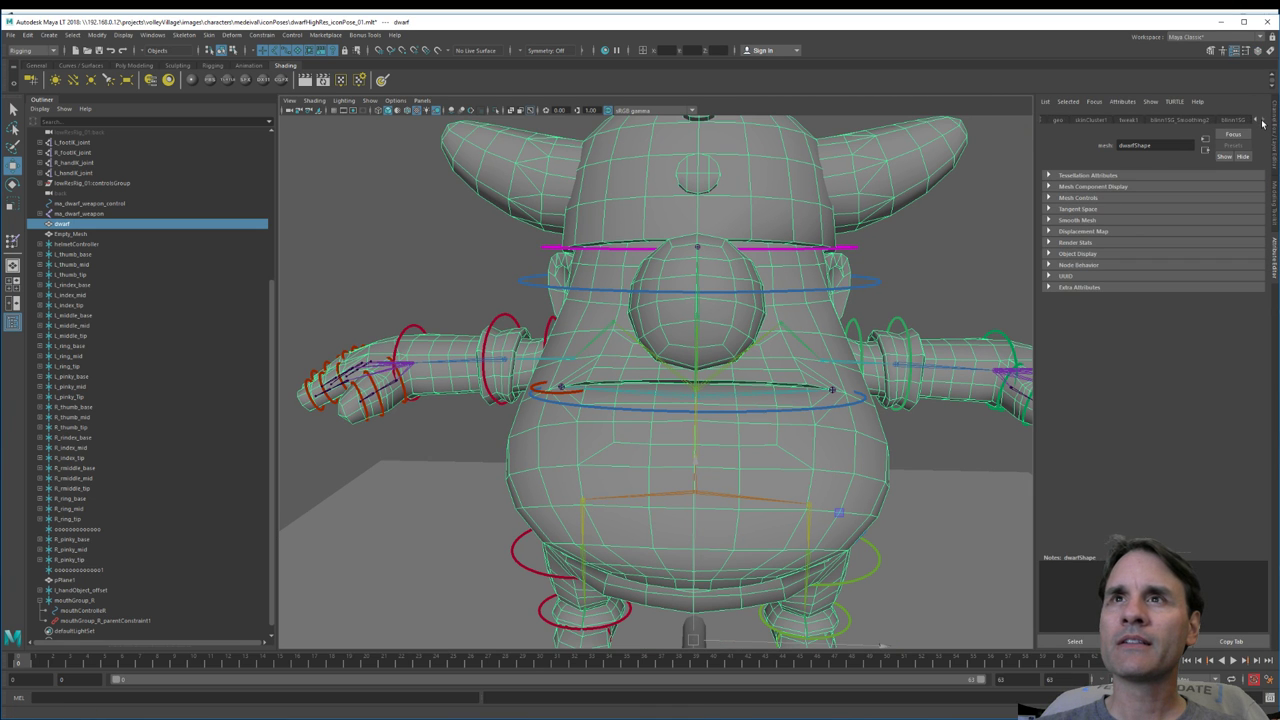
pyautogui.click(1233, 120)
pyautogui.click(1254, 236)
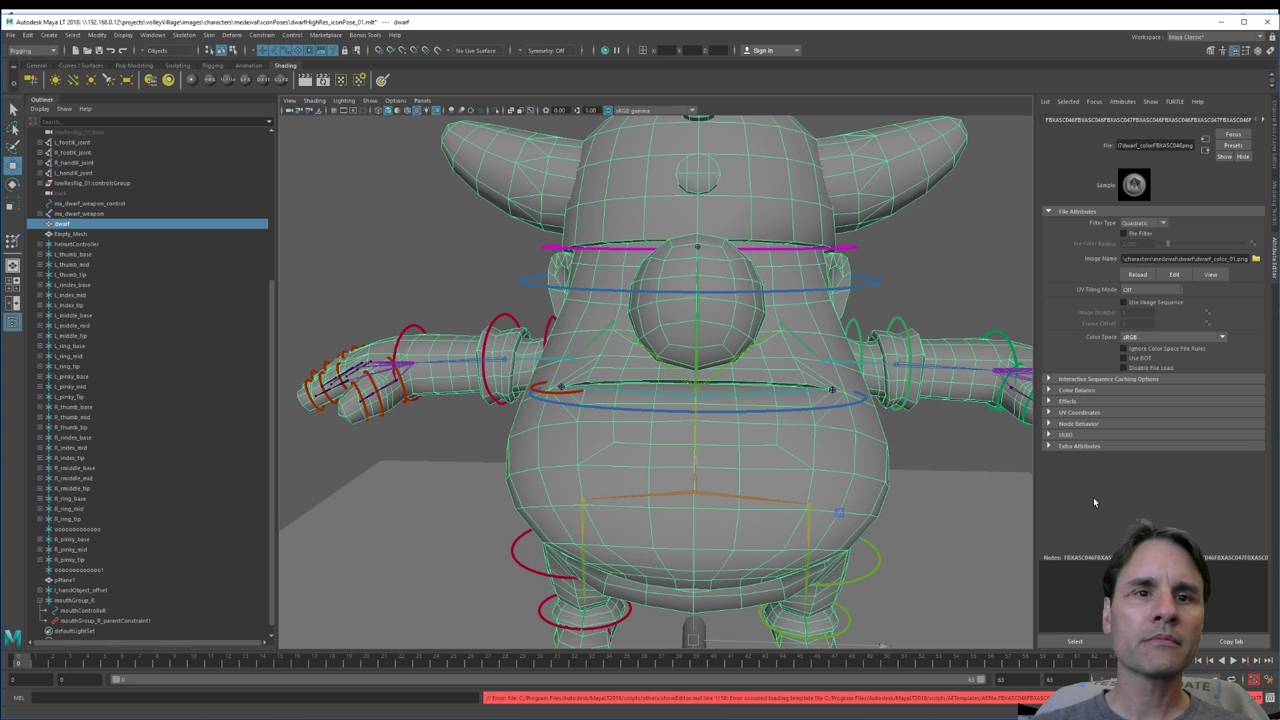
pyautogui.click(1255, 258)
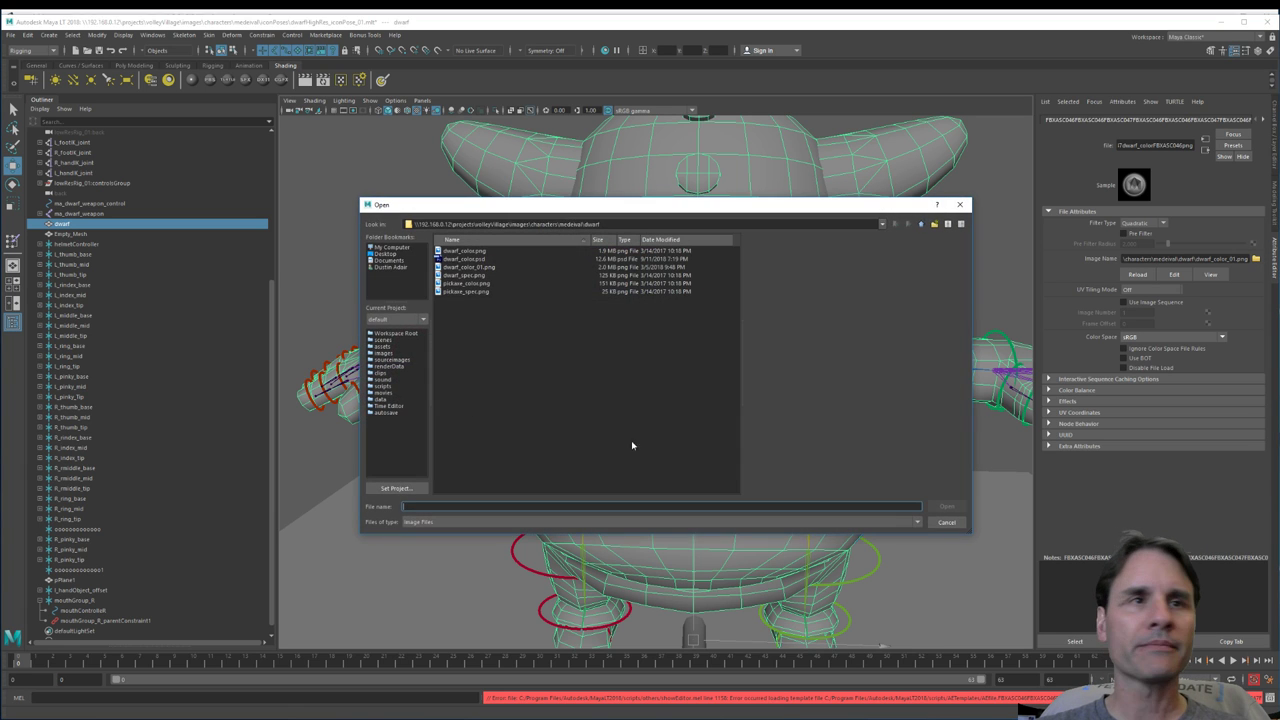
pyautogui.doubleClick(485, 268)
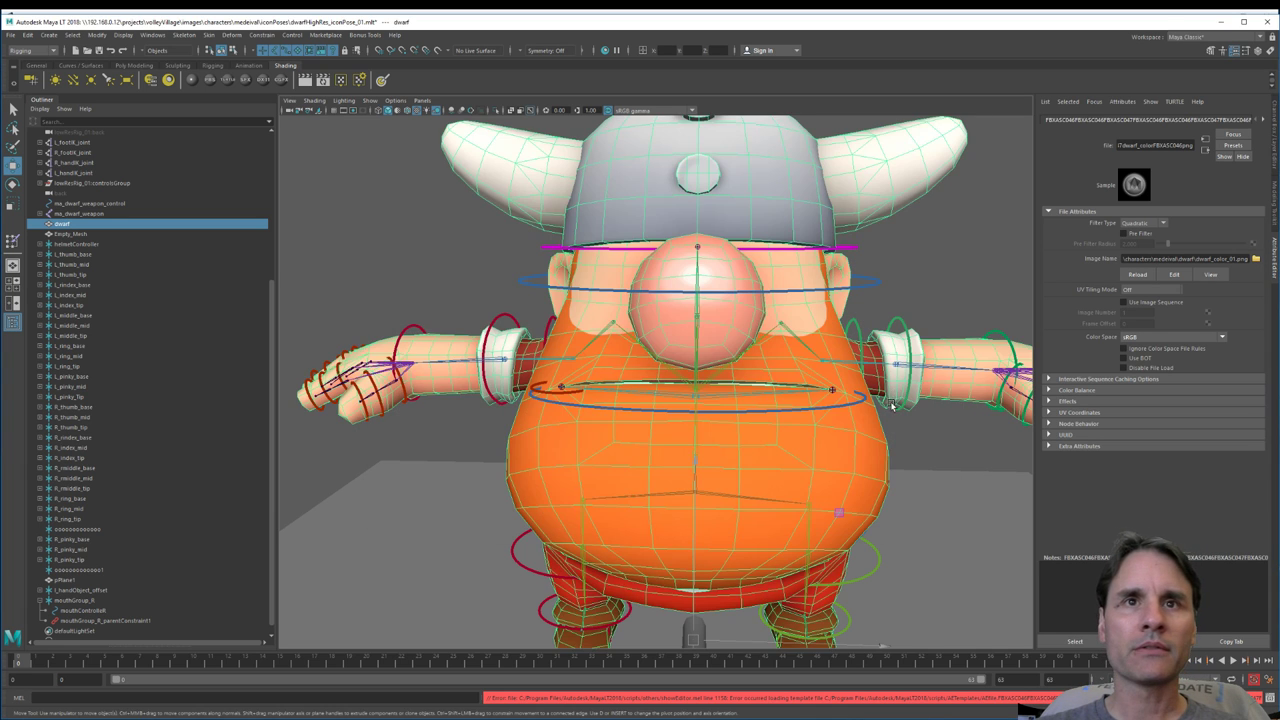
# Step: Select mouthControlleR, test-move it at the right mouth corner, and undo the move
pyautogui.scroll(5, 834, 420)
pyautogui.keyDown('alt'); pyautogui.moveTo(834, 420); pyautogui.dragTo(464, 463); pyautogui.keyUp('alt')
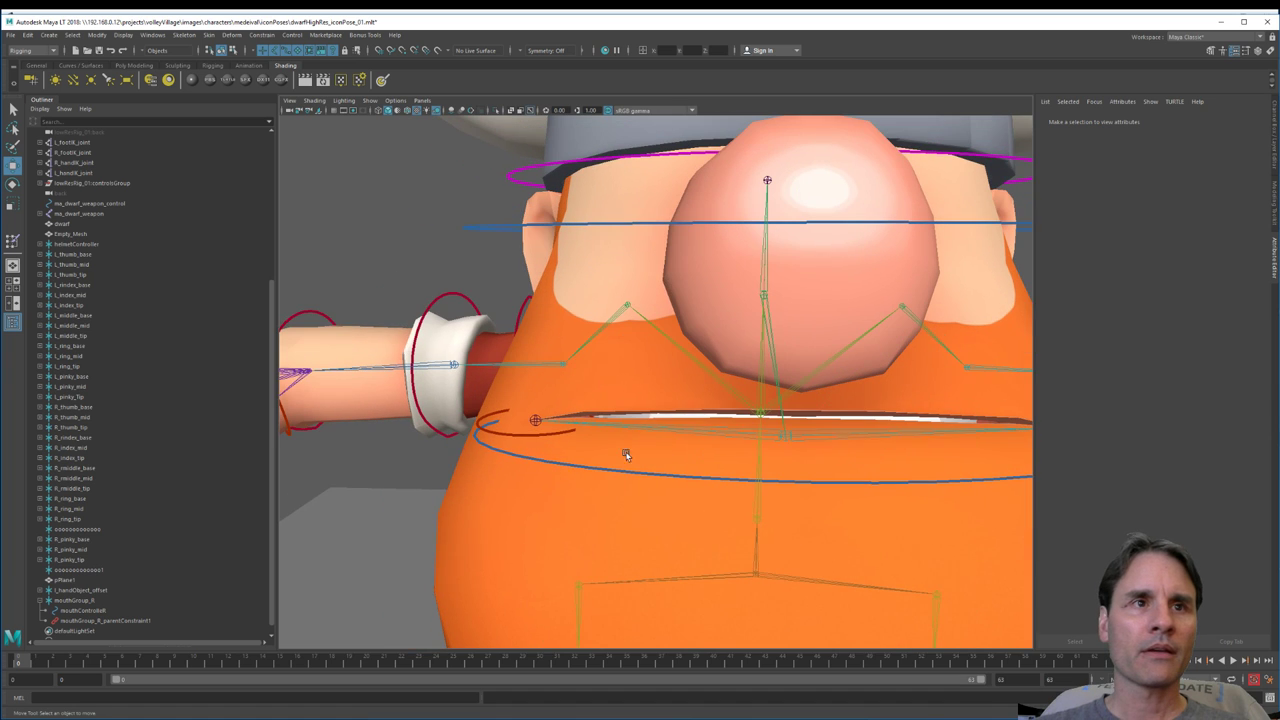
pyautogui.click(518, 433)
pyautogui.hotkey('ctrl', 'a')
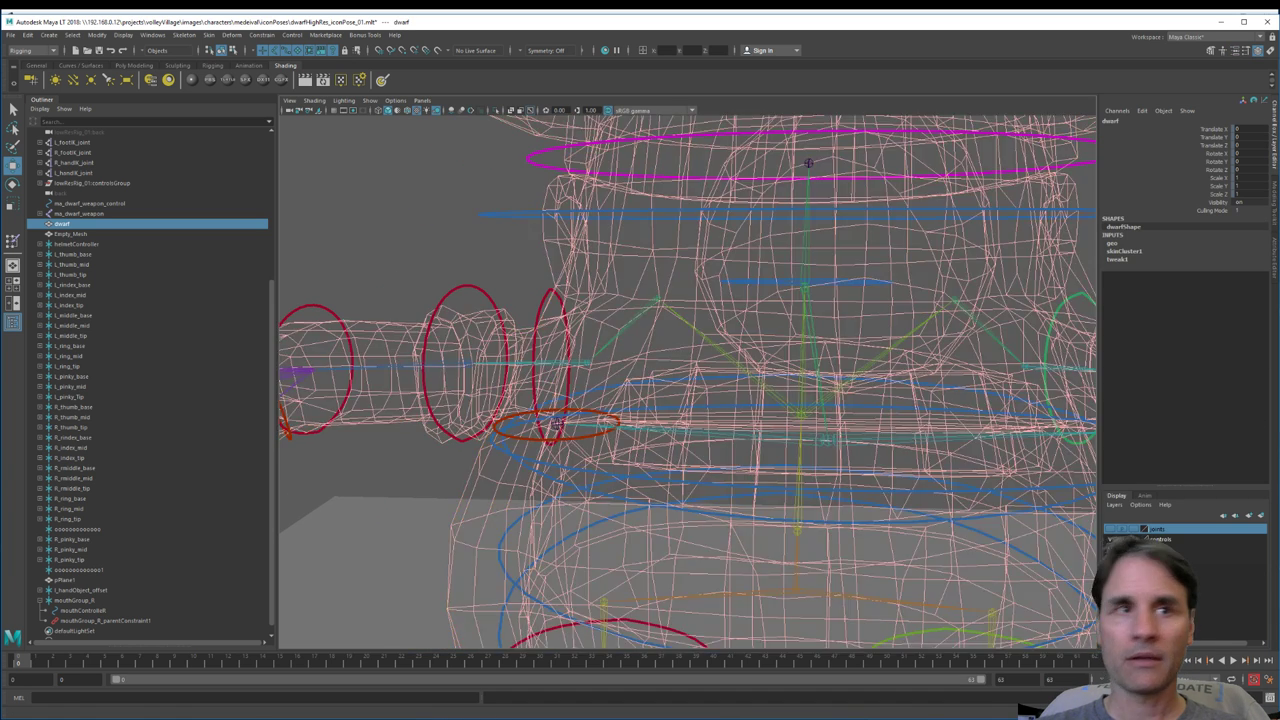
pyautogui.press('w')
pyautogui.click(536, 421)
pyautogui.click(556, 423)
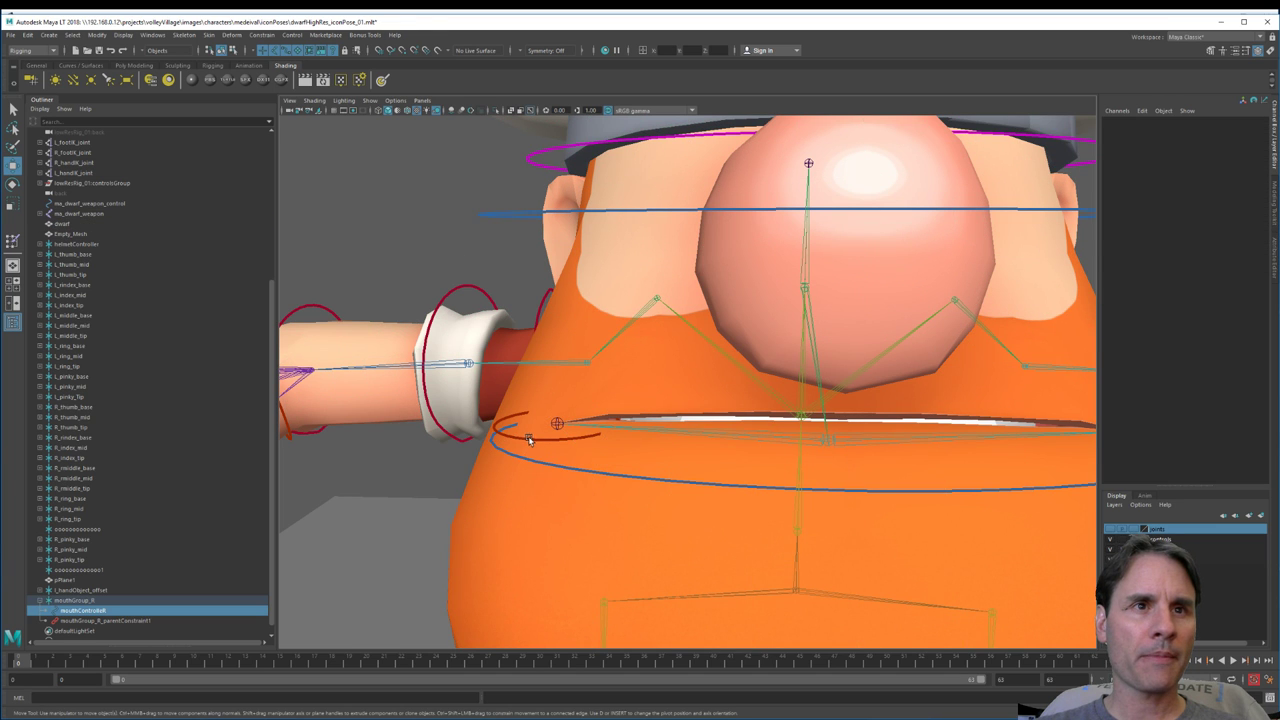
pyautogui.moveTo(556, 423)
pyautogui.mouseDown()
pyautogui.moveTo(525, 345)
pyautogui.moveTo(560, 380)
pyautogui.moveTo(505, 392)
pyautogui.moveTo(600, 350)
pyautogui.moveTo(571, 408)
pyautogui.mouseUp()
pyautogui.hotkey('ctrl', 'z')
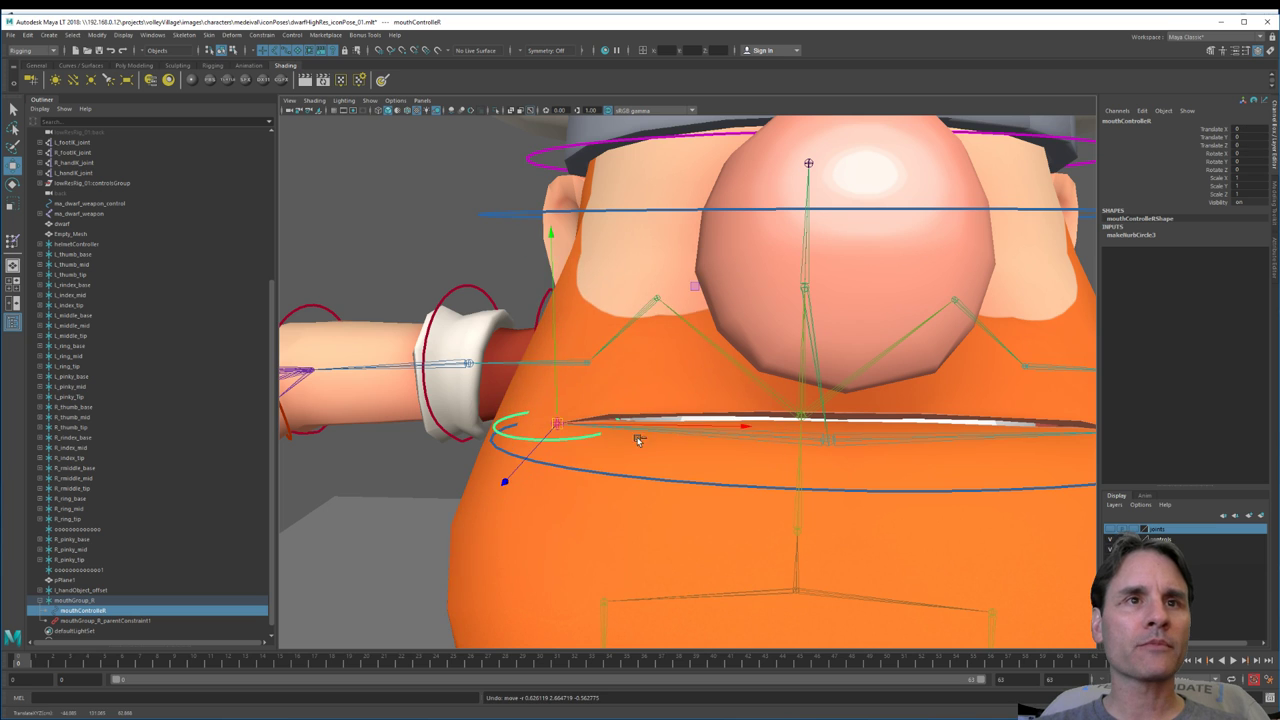
# Step: Test the mouth deformation by freely rotating and moving mouthControlleR, and undo both changes
pyautogui.press('e')
pyautogui.keyDown('alt'); pyautogui.moveTo(659, 396); pyautogui.dragTo(730, 398); pyautogui.keyUp('alt')
pyautogui.moveTo(650, 390); pyautogui.dragTo(734, 443)
pyautogui.keyDown('alt'); pyautogui.moveTo(674, 471); pyautogui.dragTo(626, 466); pyautogui.keyUp('alt')
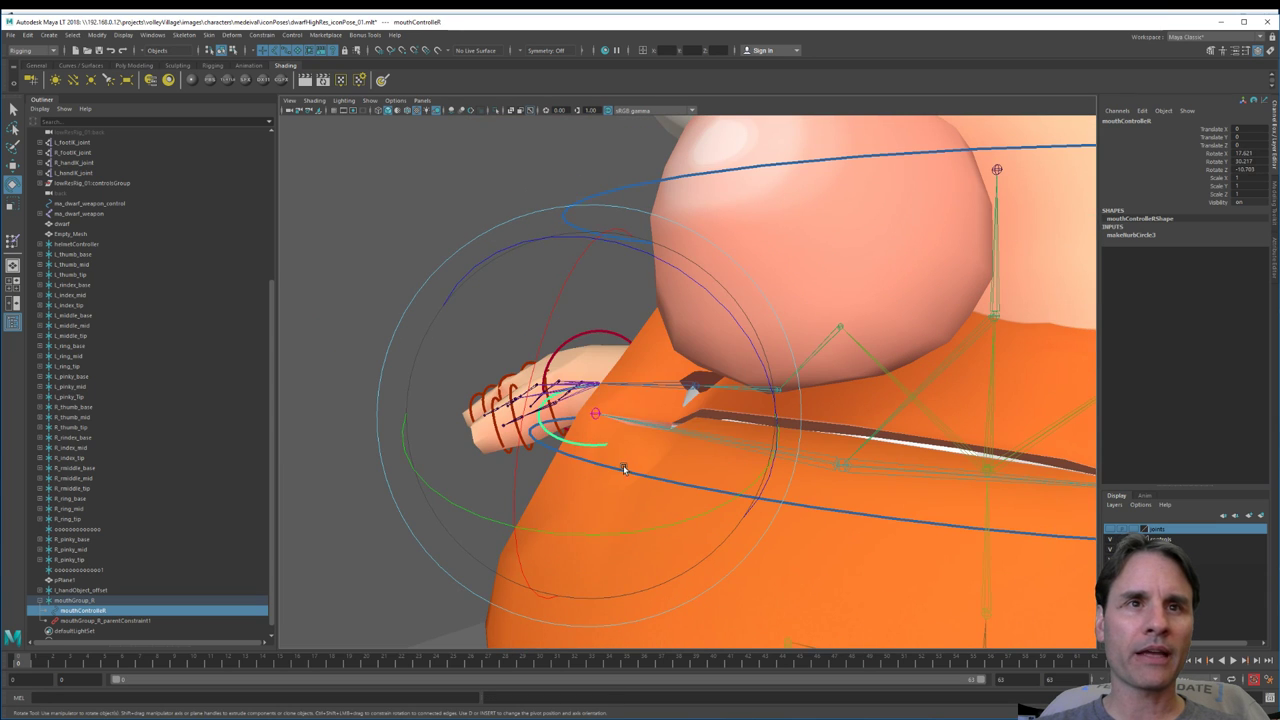
pyautogui.press('w')
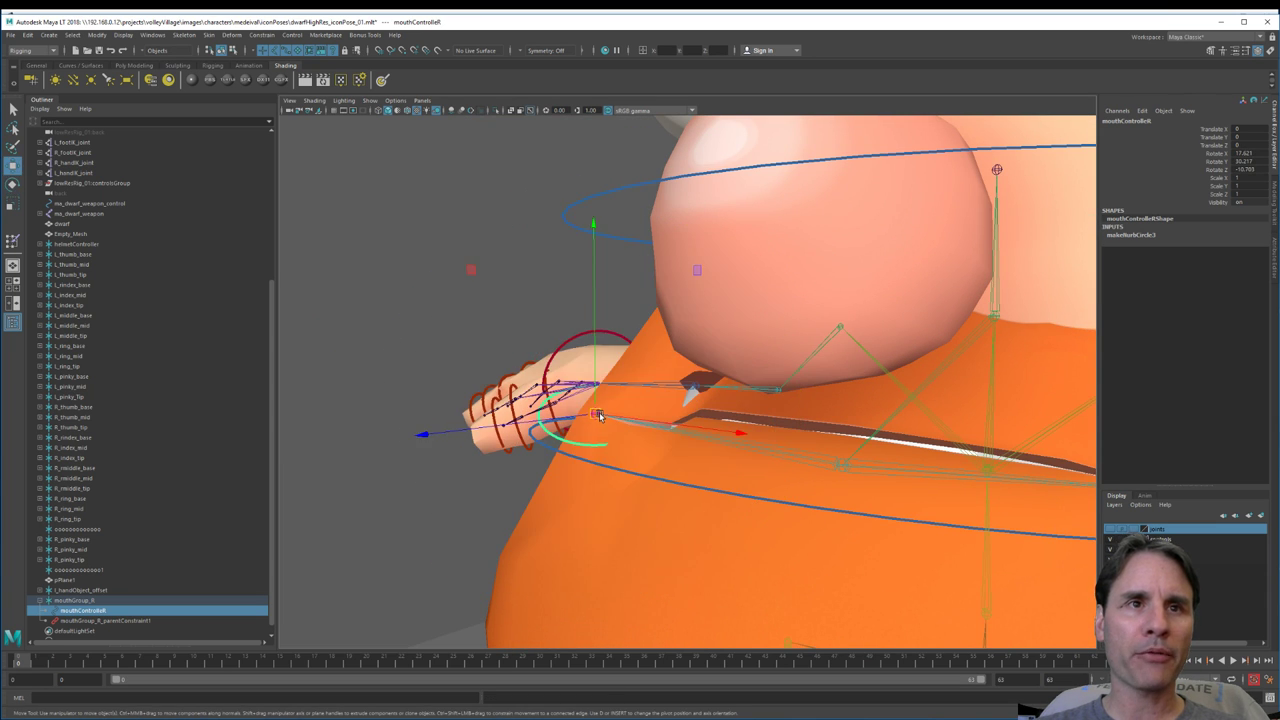
pyautogui.moveTo(595, 418); pyautogui.dragTo(530, 398)
pyautogui.keyDown('alt'); pyautogui.moveTo(529, 481); pyautogui.dragTo(607, 490); pyautogui.keyUp('alt')
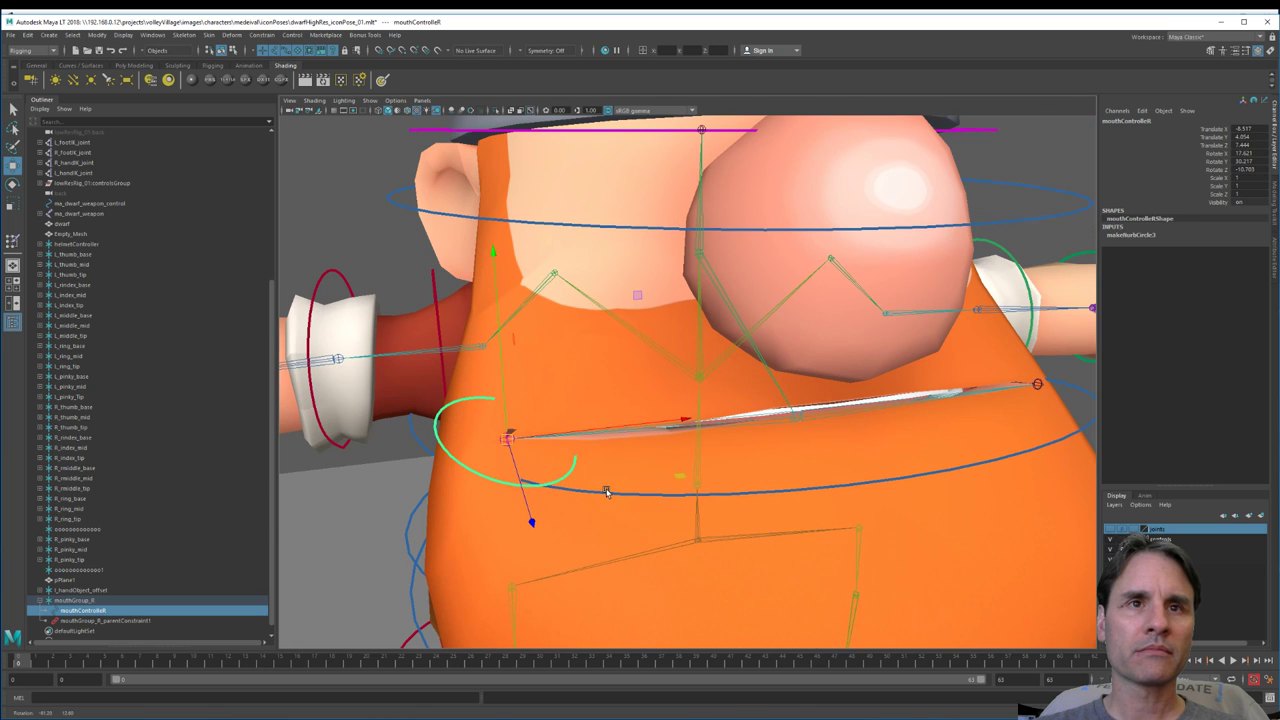
pyautogui.hotkey('ctrl', 'z')
pyautogui.hotkey('ctrl', 'z')
# Step: Create a new locator at the scene origin for the left mouth corner
pyautogui.keyDown('alt'); pyautogui.moveTo(708, 486); pyautogui.dragTo(665, 478); pyautogui.keyUp('alt')
pyautogui.keyDown('alt'); pyautogui.moveTo(735, 479); pyautogui.dragTo(651, 477, button='right'); pyautogui.keyUp('alt')
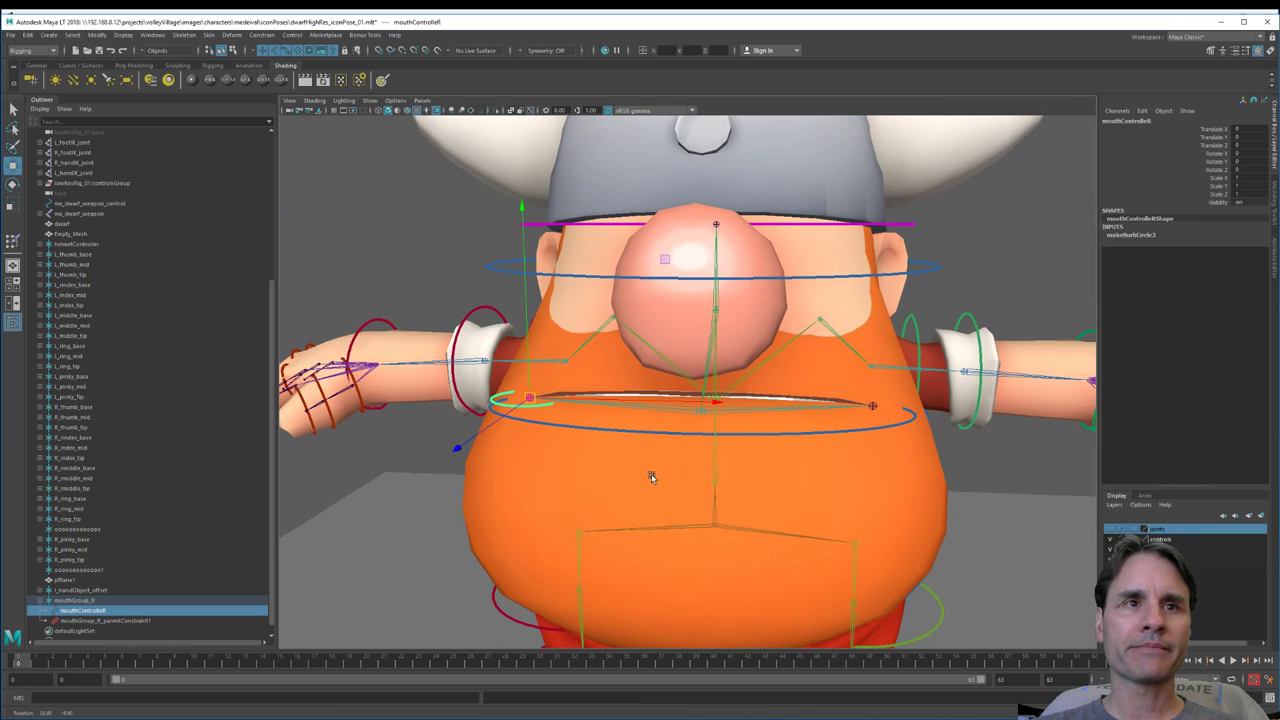
pyautogui.keyDown('alt'); pyautogui.moveTo(651, 477); pyautogui.dragTo(611, 503, button='middle'); pyautogui.keyUp('alt')
pyautogui.keyDown('alt'); pyautogui.moveTo(611, 503); pyautogui.dragTo(714, 503, button='right'); pyautogui.keyUp('alt')
pyautogui.keyDown('alt'); pyautogui.moveTo(713, 503); pyautogui.dragTo(820, 435); pyautogui.keyUp('alt')
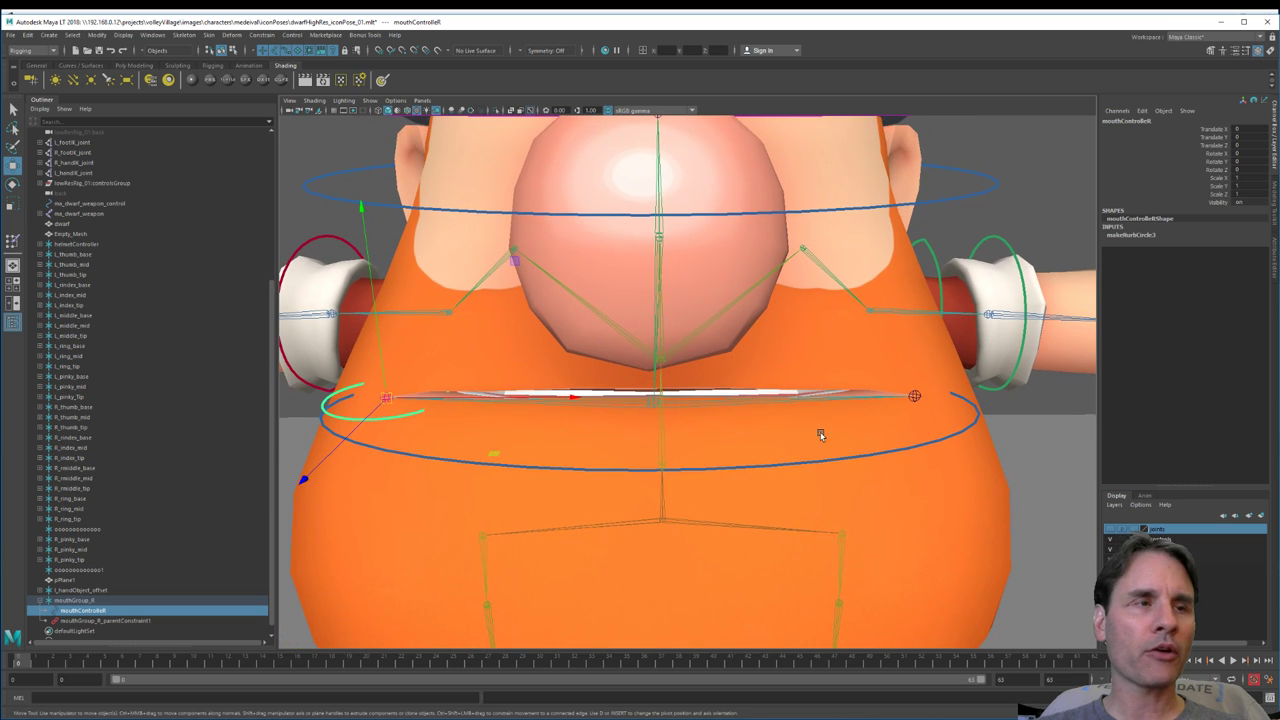
pyautogui.keyDown('alt'); pyautogui.moveTo(797, 438); pyautogui.dragTo(775, 460, button='right'); pyautogui.keyUp('alt')
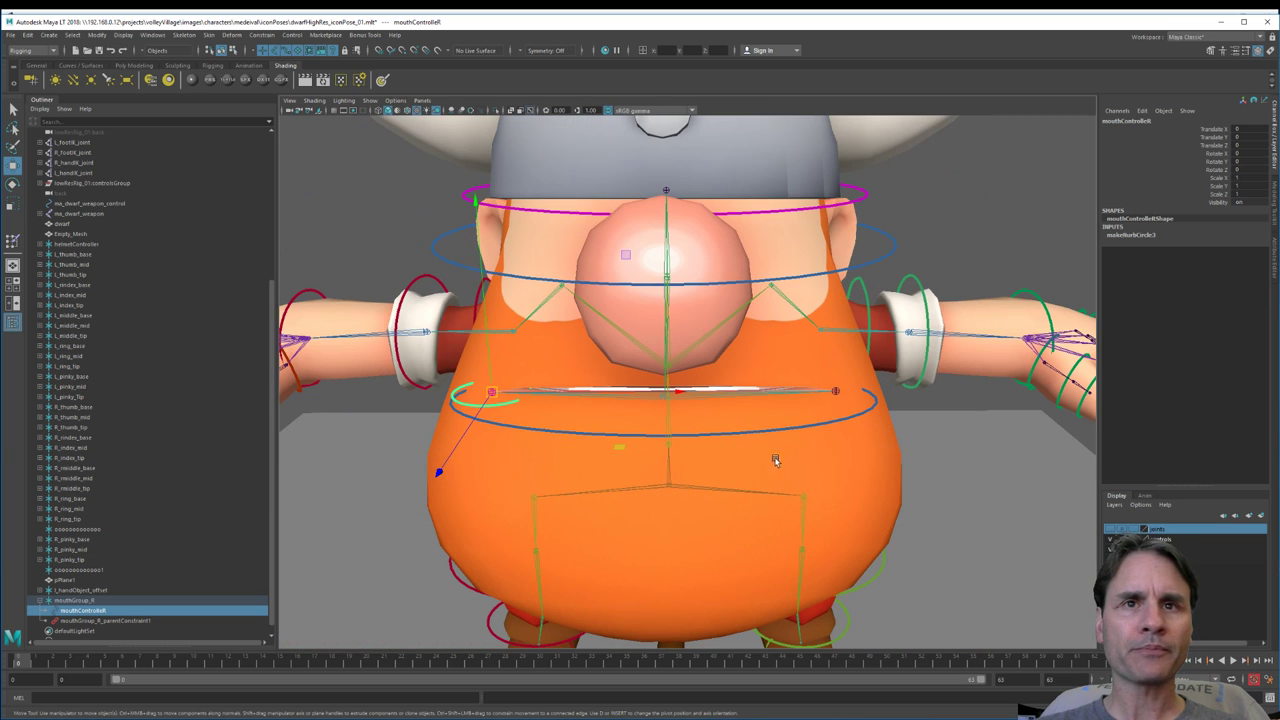
pyautogui.keyDown('alt'); pyautogui.moveTo(738, 464); pyautogui.dragTo(757, 400, button='middle'); pyautogui.keyUp('alt')
pyautogui.keyDown('alt'); pyautogui.moveTo(757, 400); pyautogui.dragTo(766, 482); pyautogui.keyUp('alt')
pyautogui.keyDown('alt'); pyautogui.moveTo(766, 482); pyautogui.dragTo(704, 490, button='right'); pyautogui.keyUp('alt')
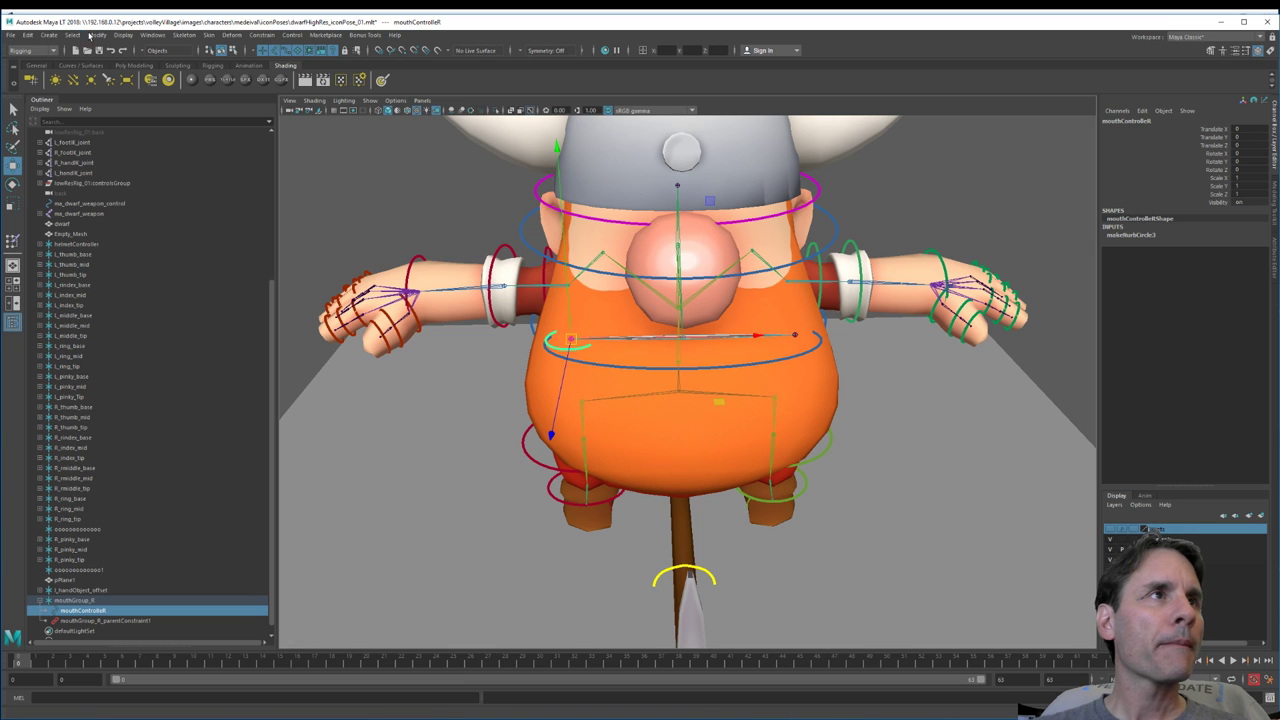
pyautogui.click(49, 35)
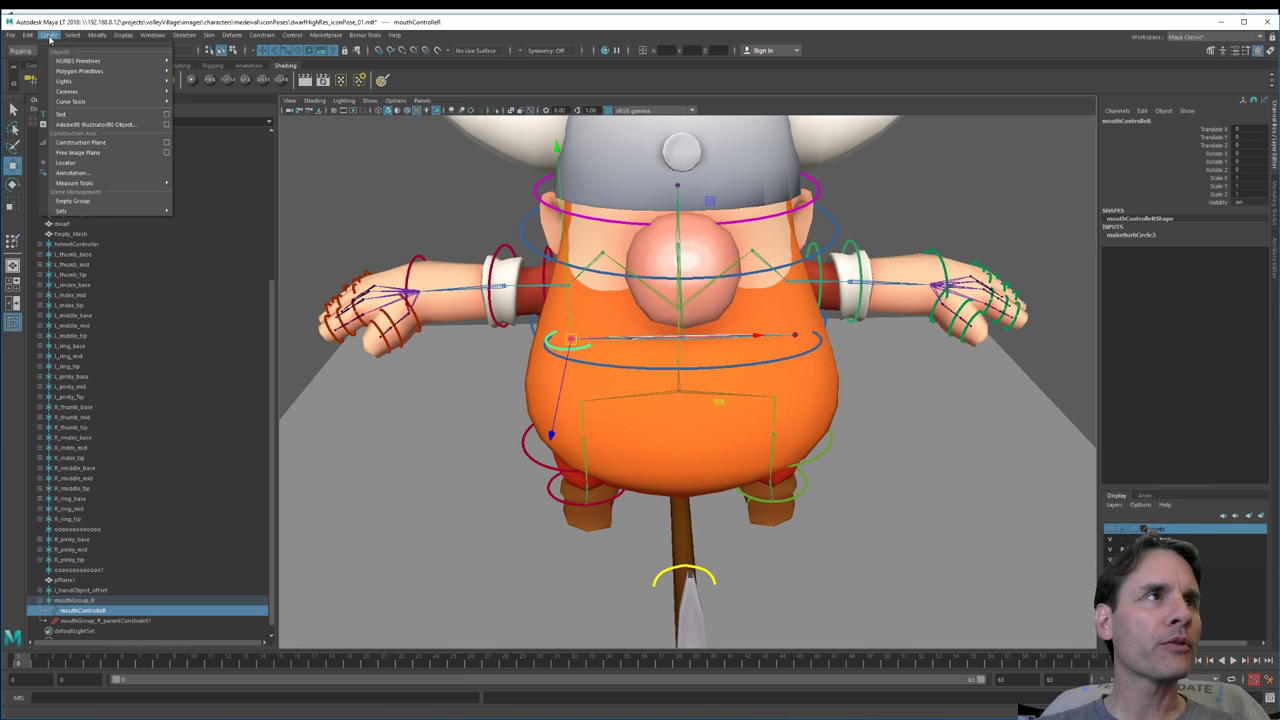
pyautogui.click(90, 163)
pyautogui.scroll(3, 797, 488)
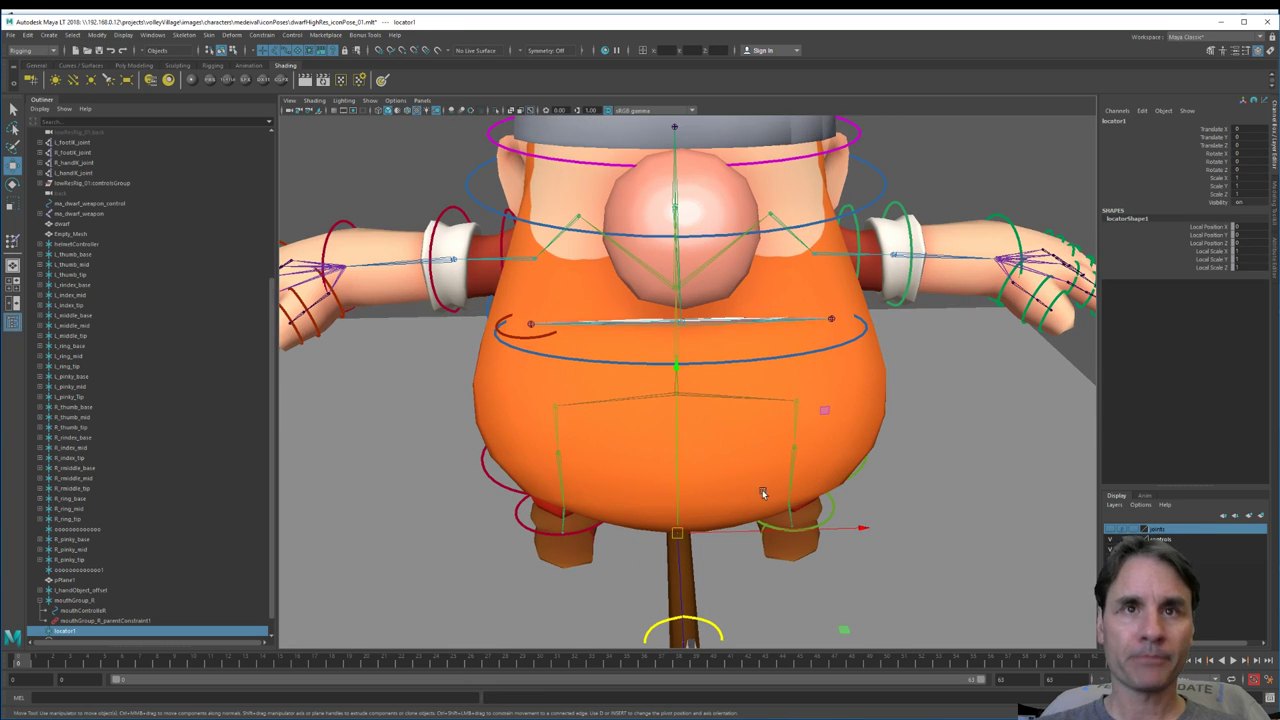
# Step: Snap the locator onto the joint at the left corner of the dwarf's mouth
pyautogui.press('v')
pyautogui.moveTo(676, 537); pyautogui.dragTo(686, 443)
pyautogui.press('f')
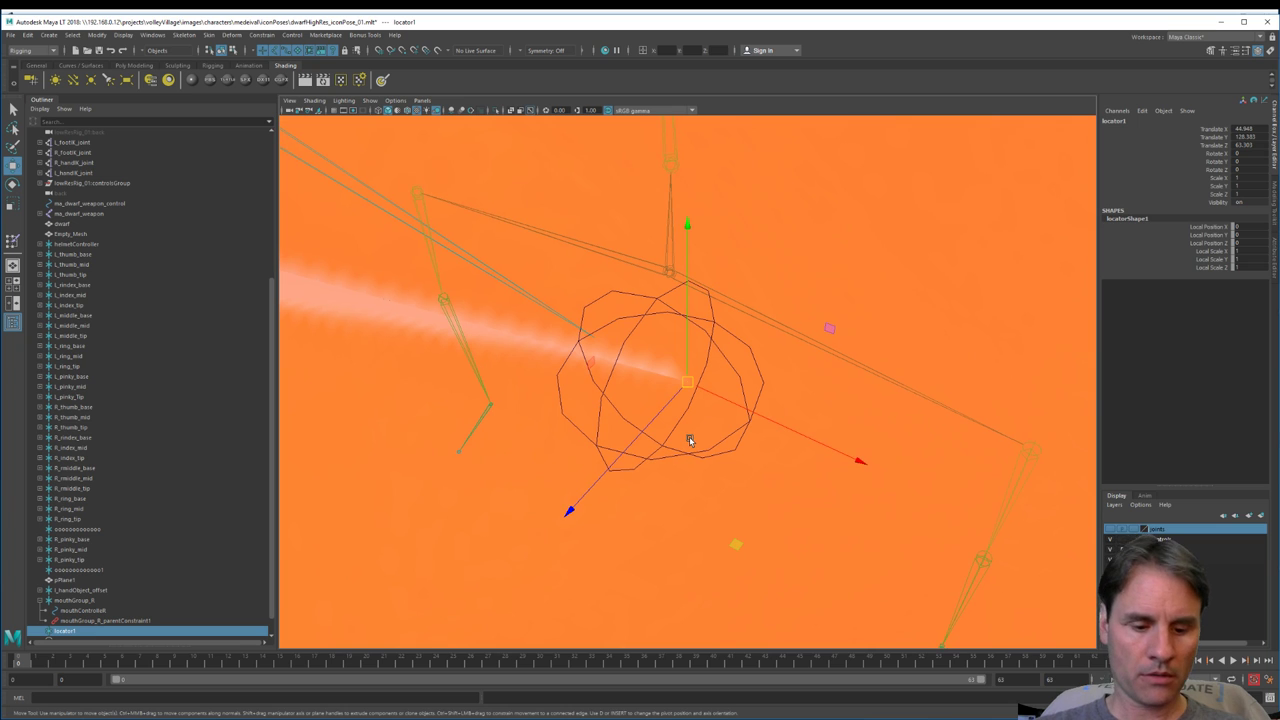
pyautogui.moveTo(685, 380); pyautogui.dragTo(660, 449)
pyautogui.moveTo(698, 388)
pyautogui.keyDown('alt'); pyautogui.mouseDown()
pyautogui.moveTo(730, 376)
pyautogui.moveTo(704, 392)
pyautogui.mouseUp(); pyautogui.keyUp('alt')
pyautogui.scroll(-1, 150, 485)
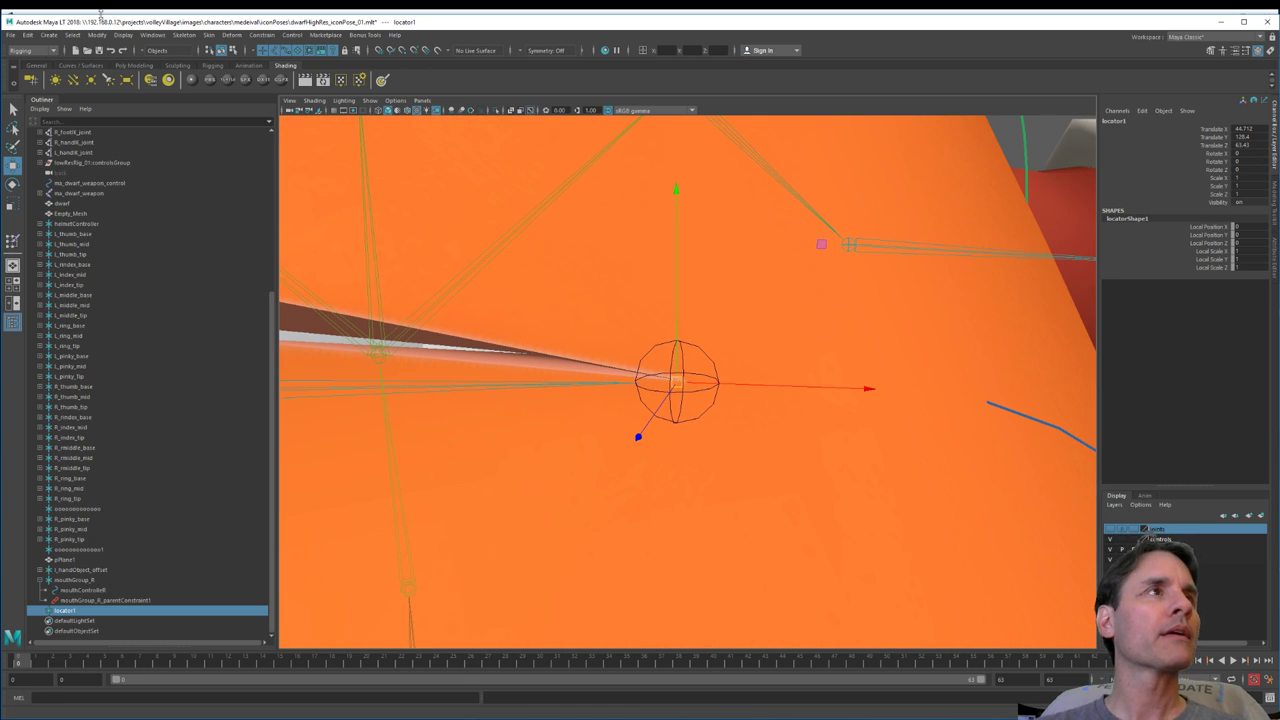
# Step: Rename the locator as mouthGroup_L
pyautogui.doubleClick(64, 610)
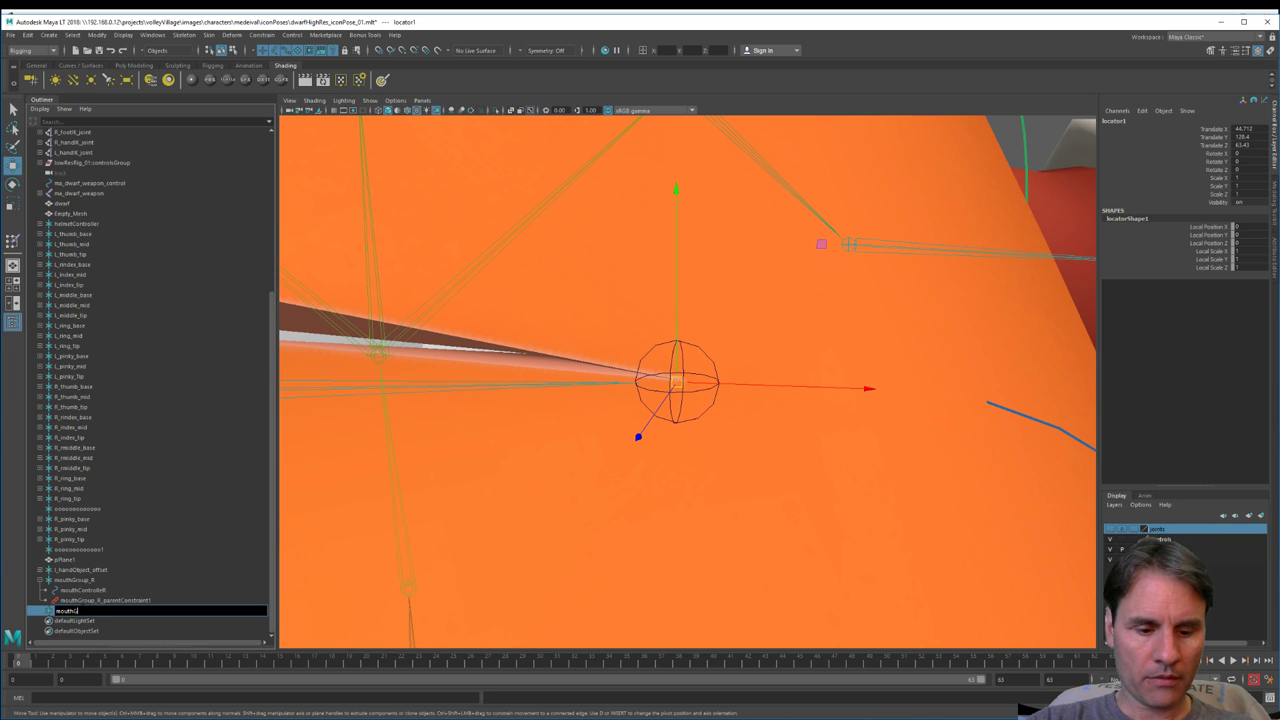
pyautogui.write('mouthGroup_L')
pyautogui.press('Return')
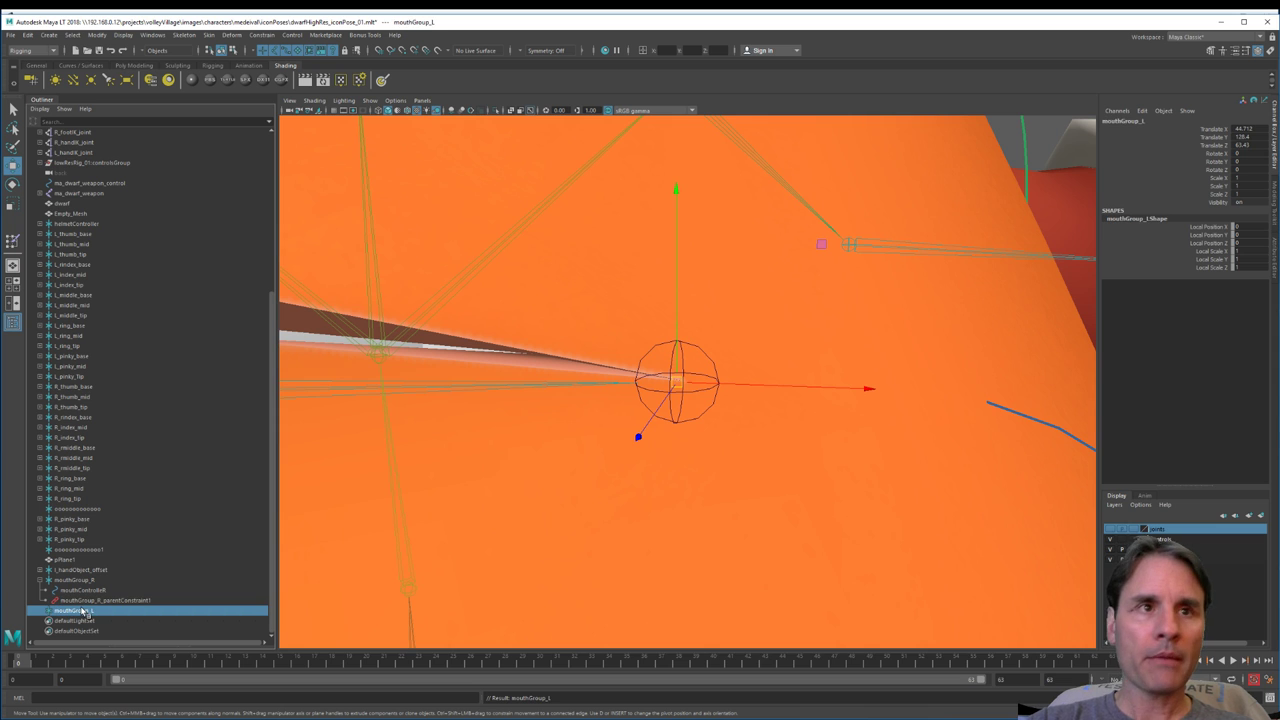
# Step: Create a NURBS circle for the left mouth controller
pyautogui.keyDown('alt'); pyautogui.moveTo(572, 486); pyautogui.dragTo(525, 405, button='right'); pyautogui.keyUp('alt')
pyautogui.keyDown('alt'); pyautogui.moveTo(612, 410); pyautogui.dragTo(676, 354, button='middle'); pyautogui.keyUp('alt')
pyautogui.keyDown('alt'); pyautogui.moveTo(676, 354); pyautogui.dragTo(677, 404); pyautogui.keyUp('alt')
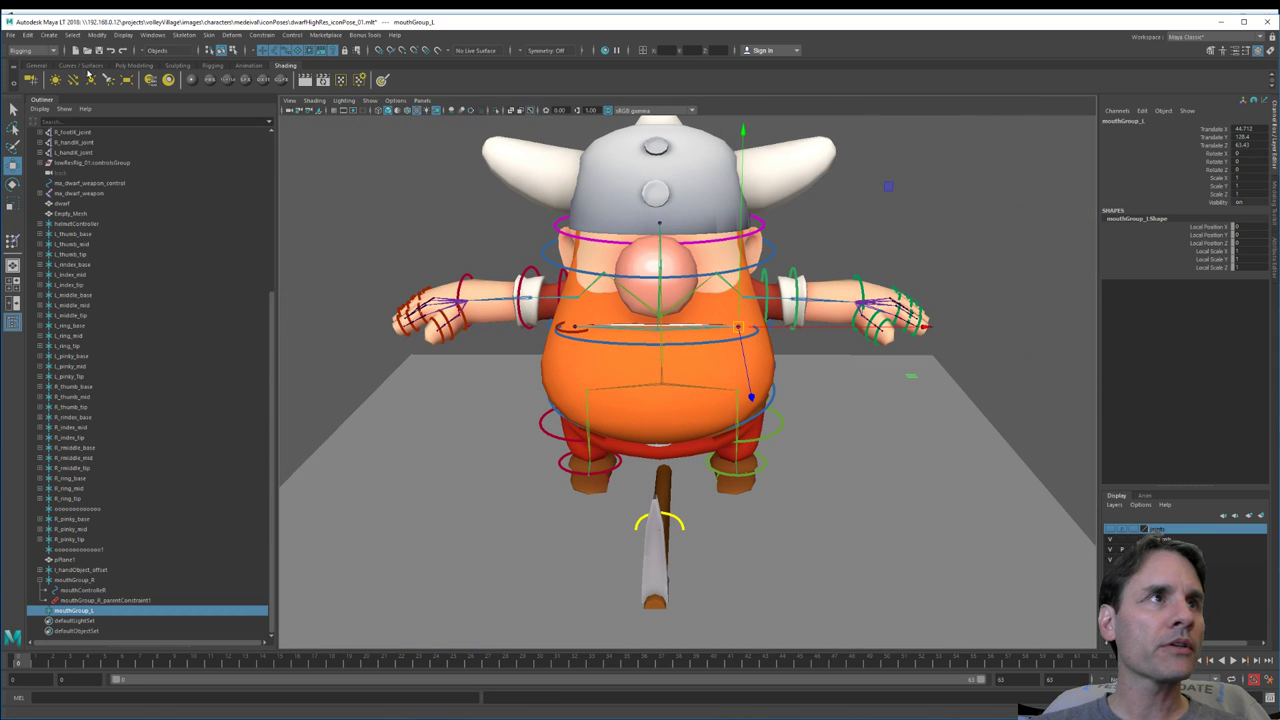
pyautogui.click(48, 34)
pyautogui.moveTo(82, 70)
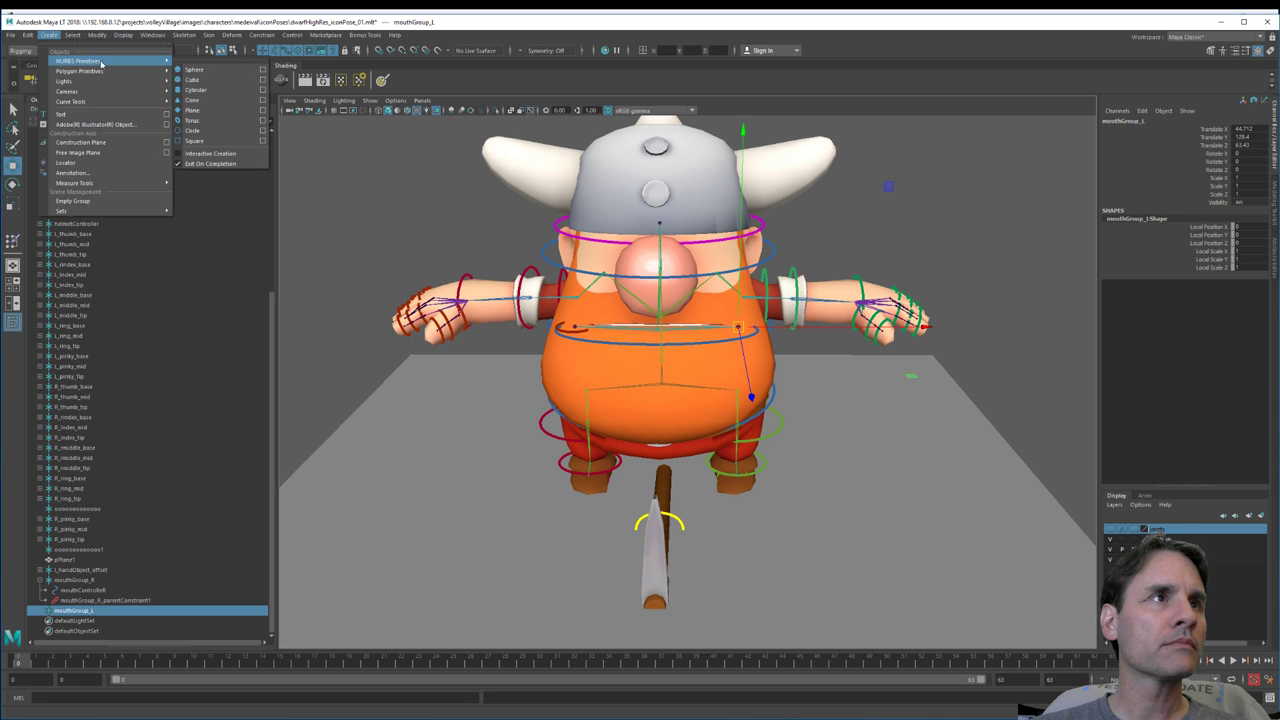
pyautogui.click(193, 130)
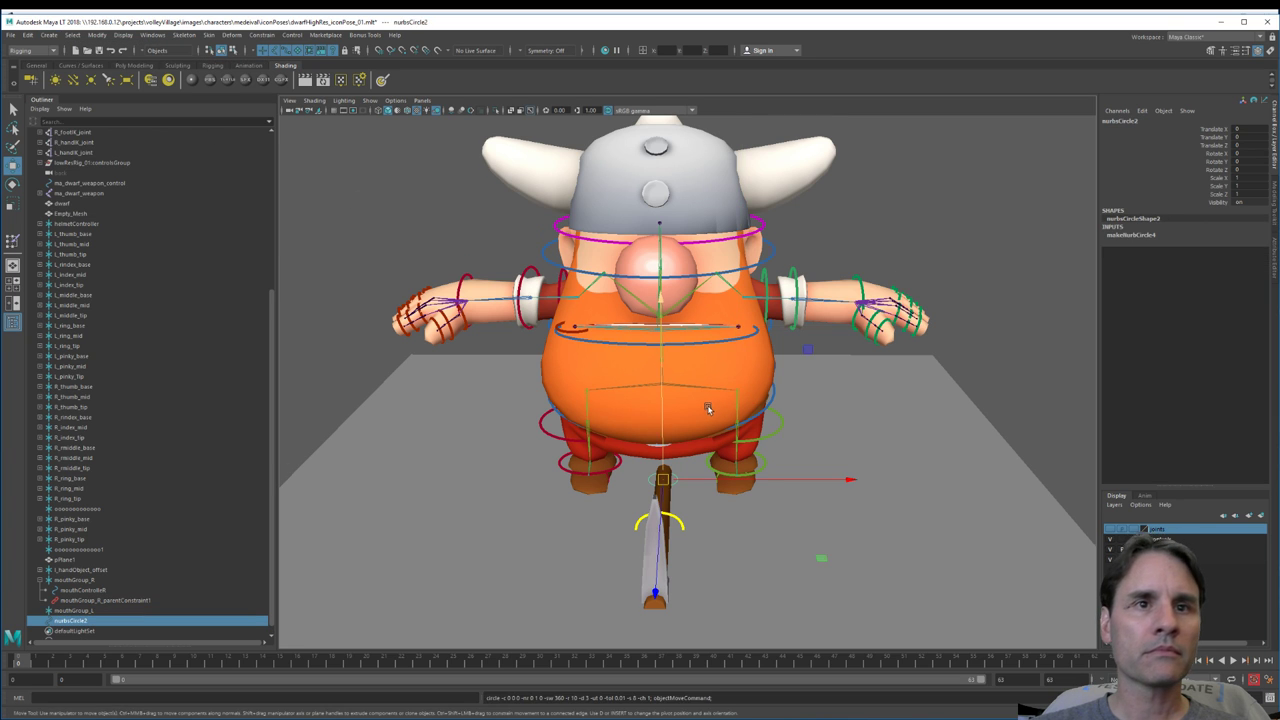
# Step: Set the new circle's line width to 5 and enable its drawing overrides with a dark green index colour
pyautogui.click(1272, 265)
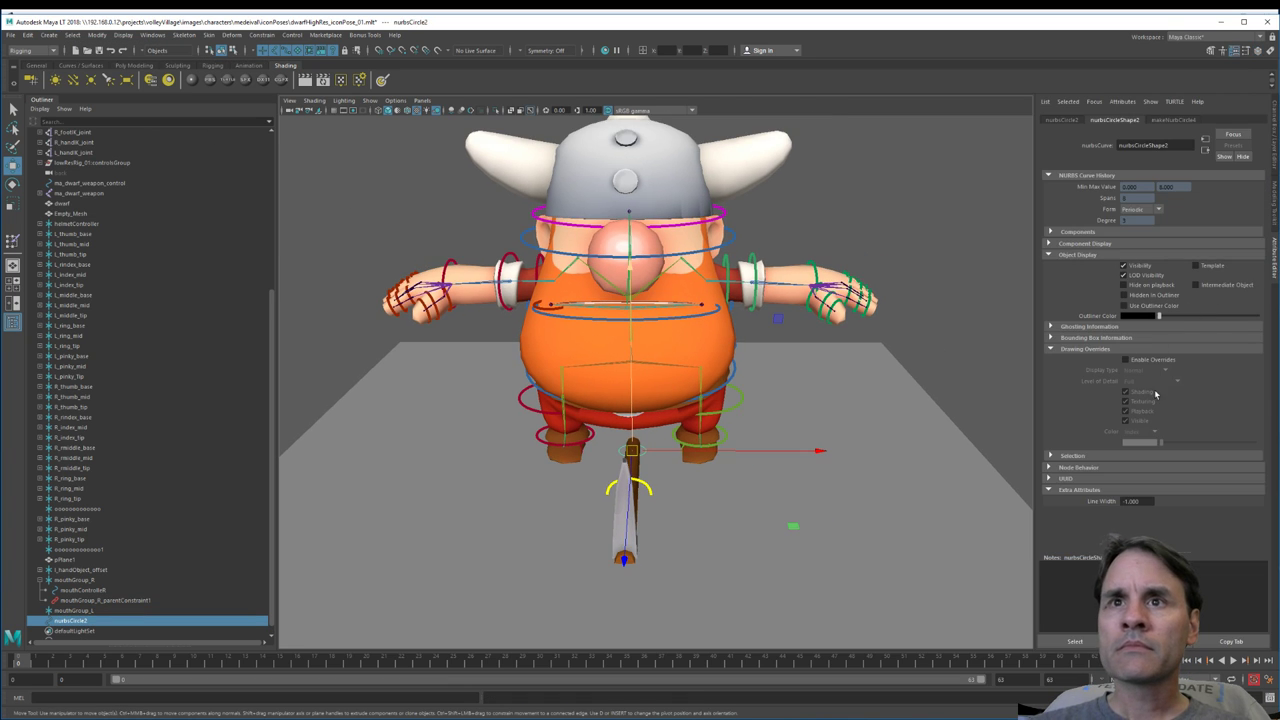
pyautogui.click(1146, 501)
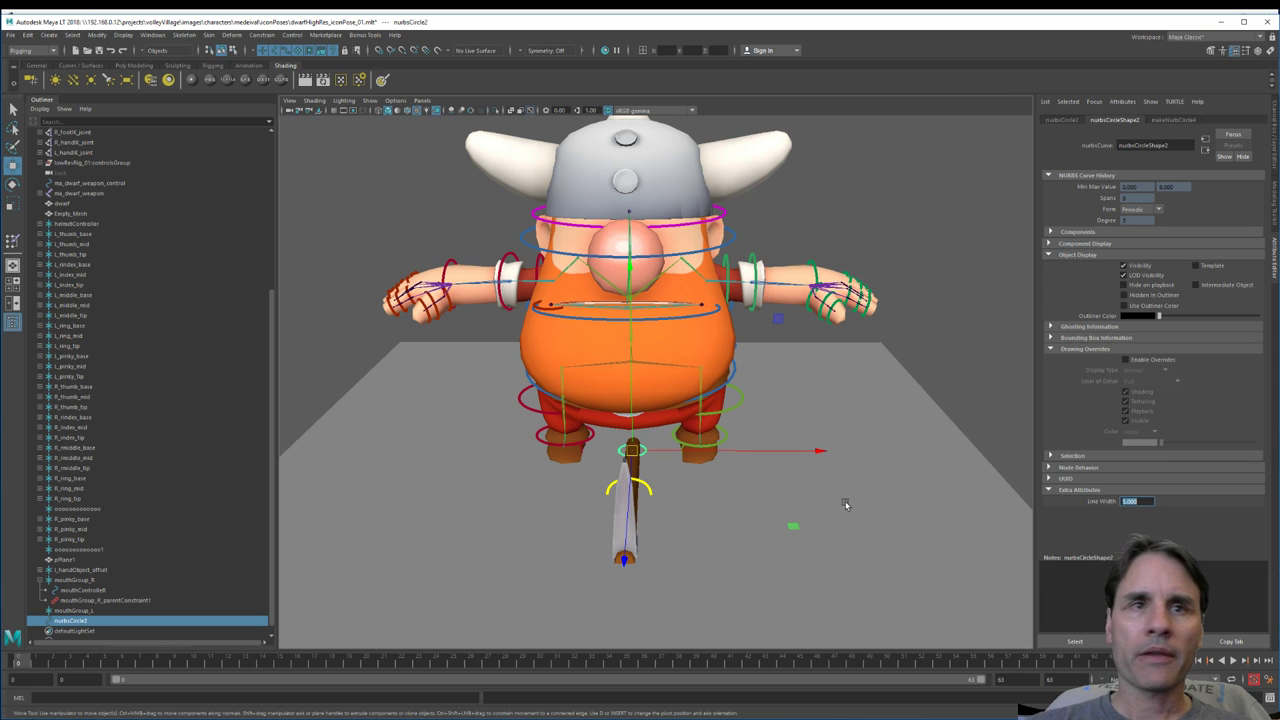
pyautogui.click(1126, 359)
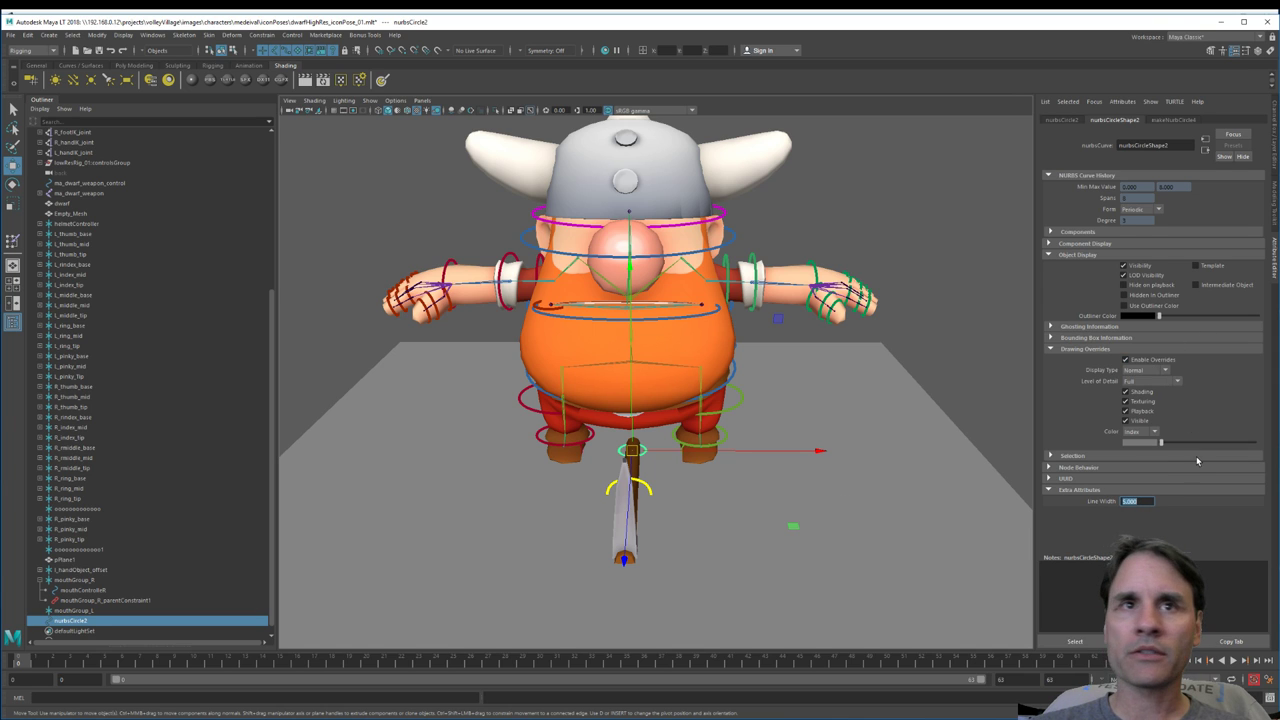
pyautogui.moveTo(1173, 451)
pyautogui.mouseDown()
pyautogui.moveTo(1220, 446)
pyautogui.moveTo(1188, 456)
pyautogui.mouseUp()
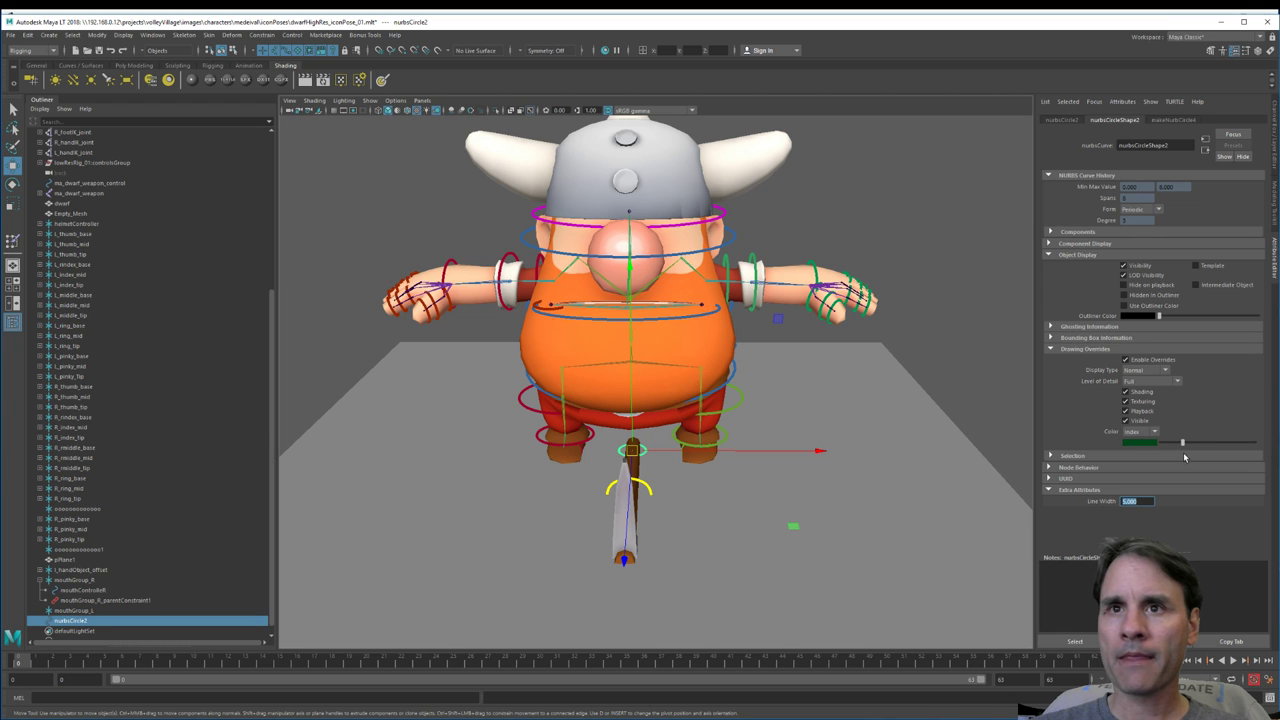
# Step: Change the circle's override colour to yellowish green, using the left shoulder control's colour as a comparison
pyautogui.click(907, 234)
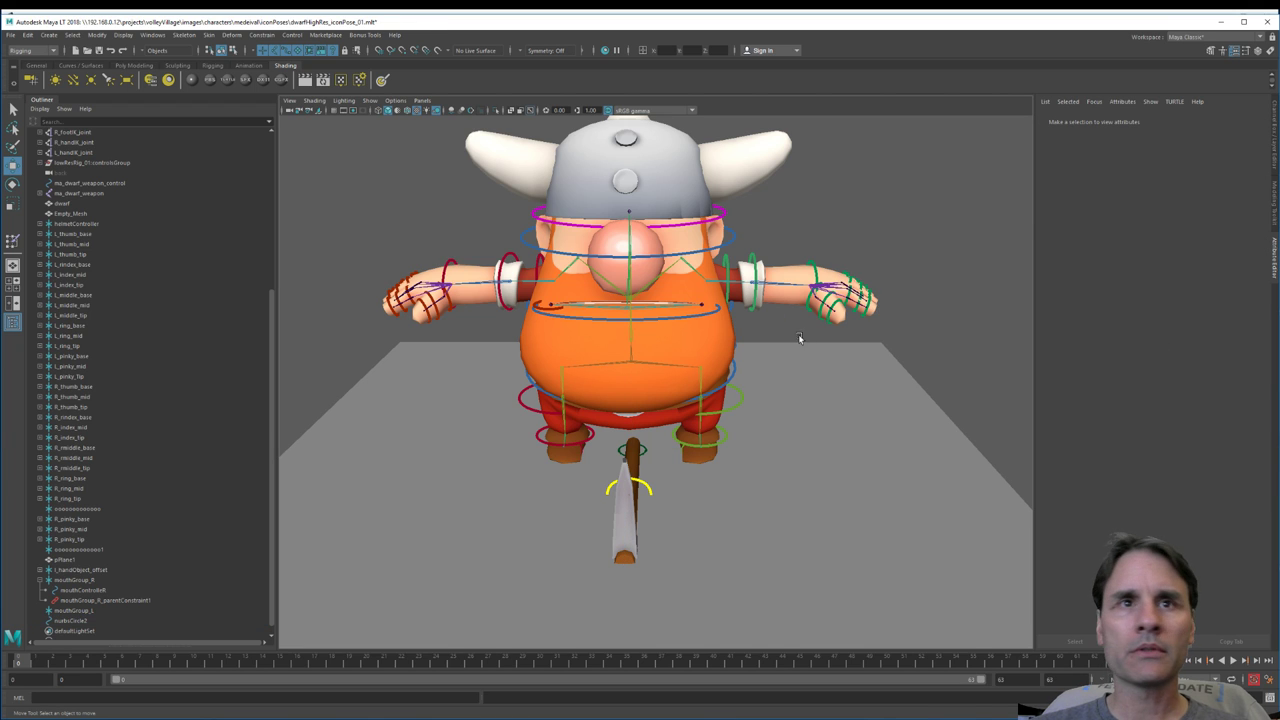
pyautogui.click(645, 455)
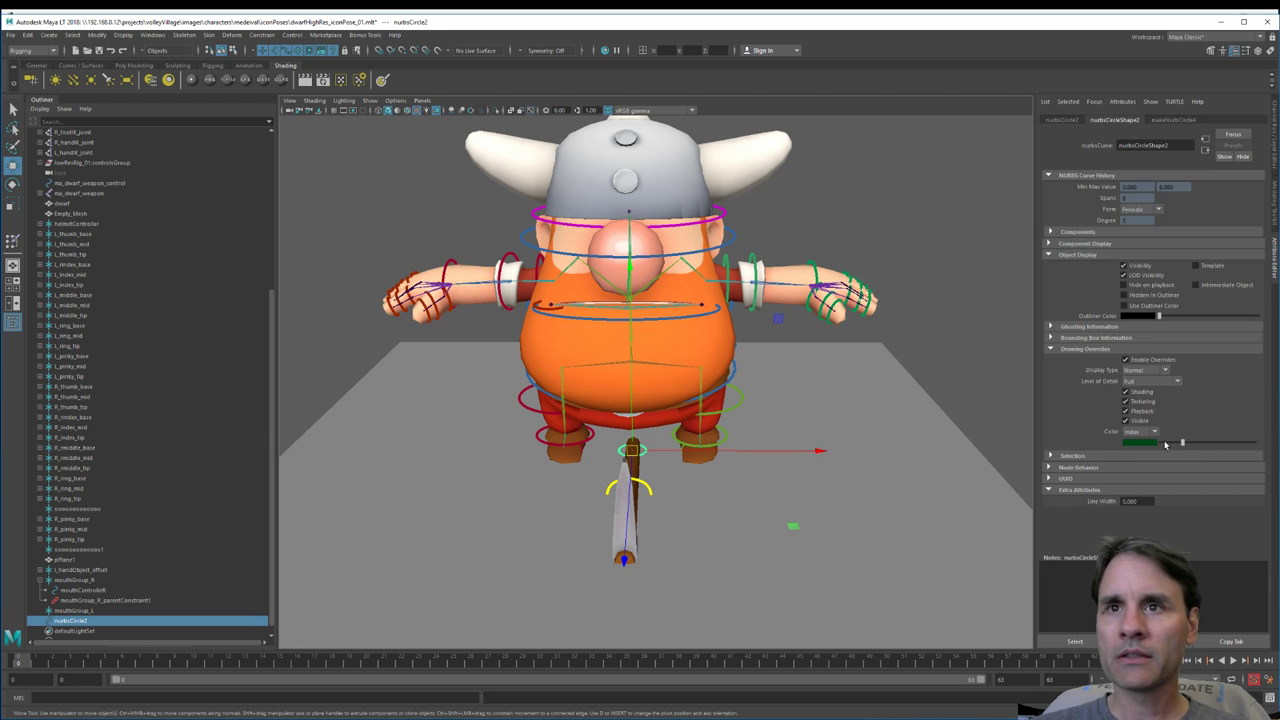
pyautogui.moveTo(1184, 444); pyautogui.dragTo(1224, 443)
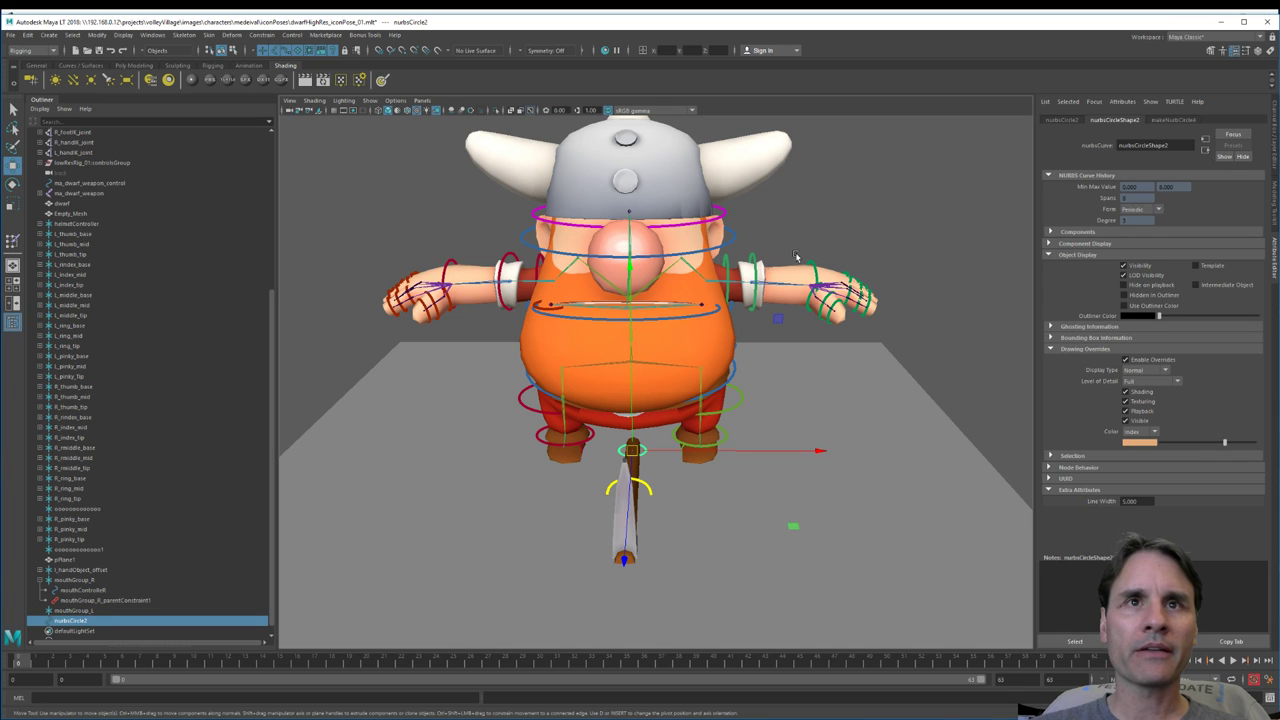
pyautogui.click(752, 256)
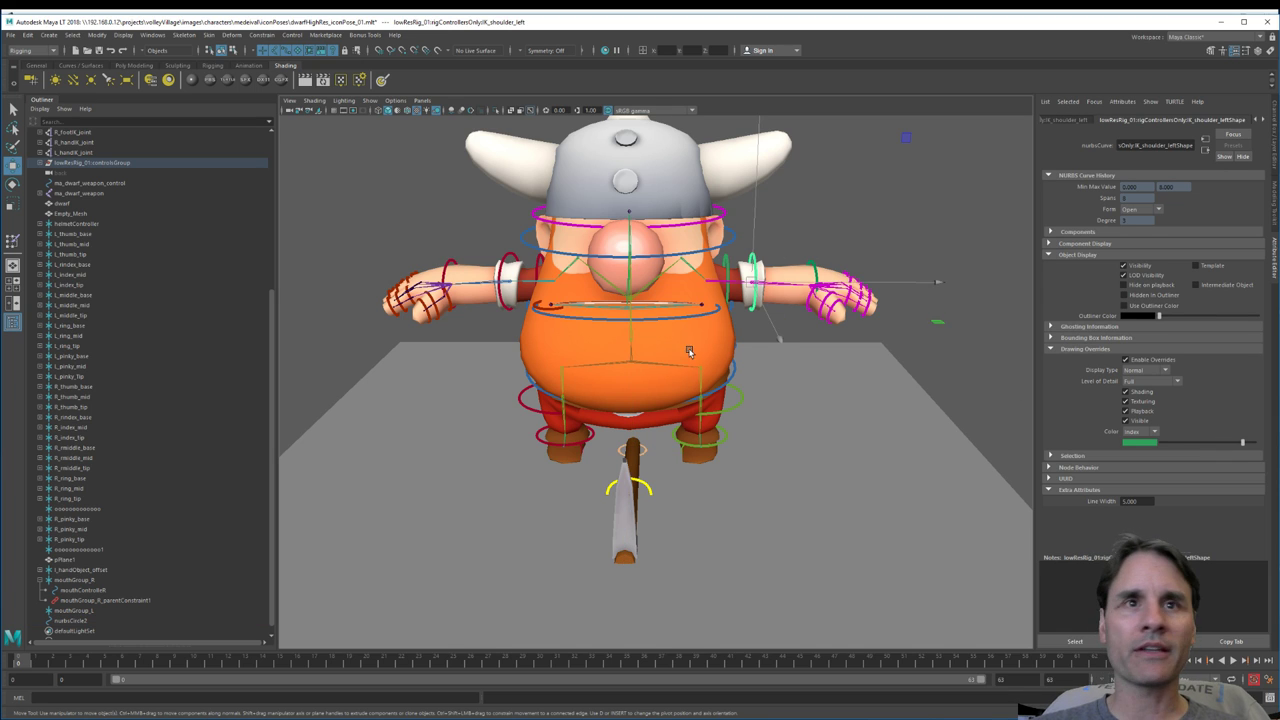
pyautogui.click(643, 455)
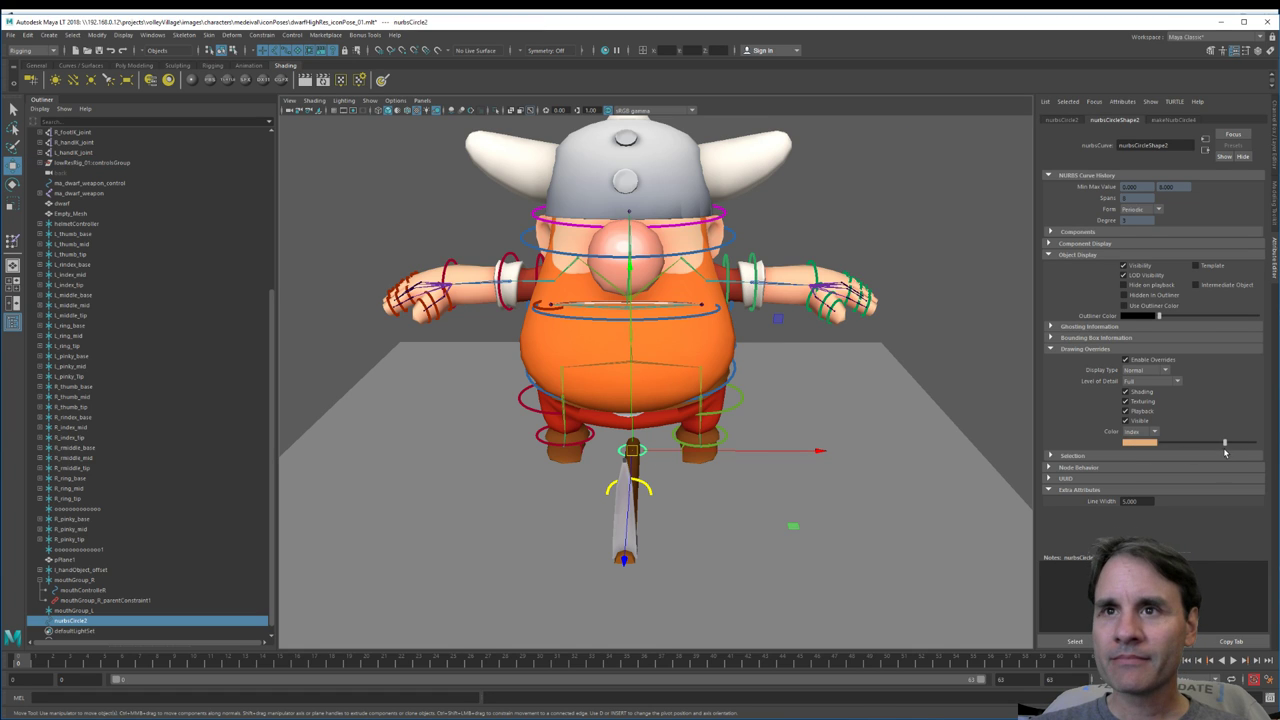
pyautogui.moveTo(1225, 453); pyautogui.dragTo(1229, 450)
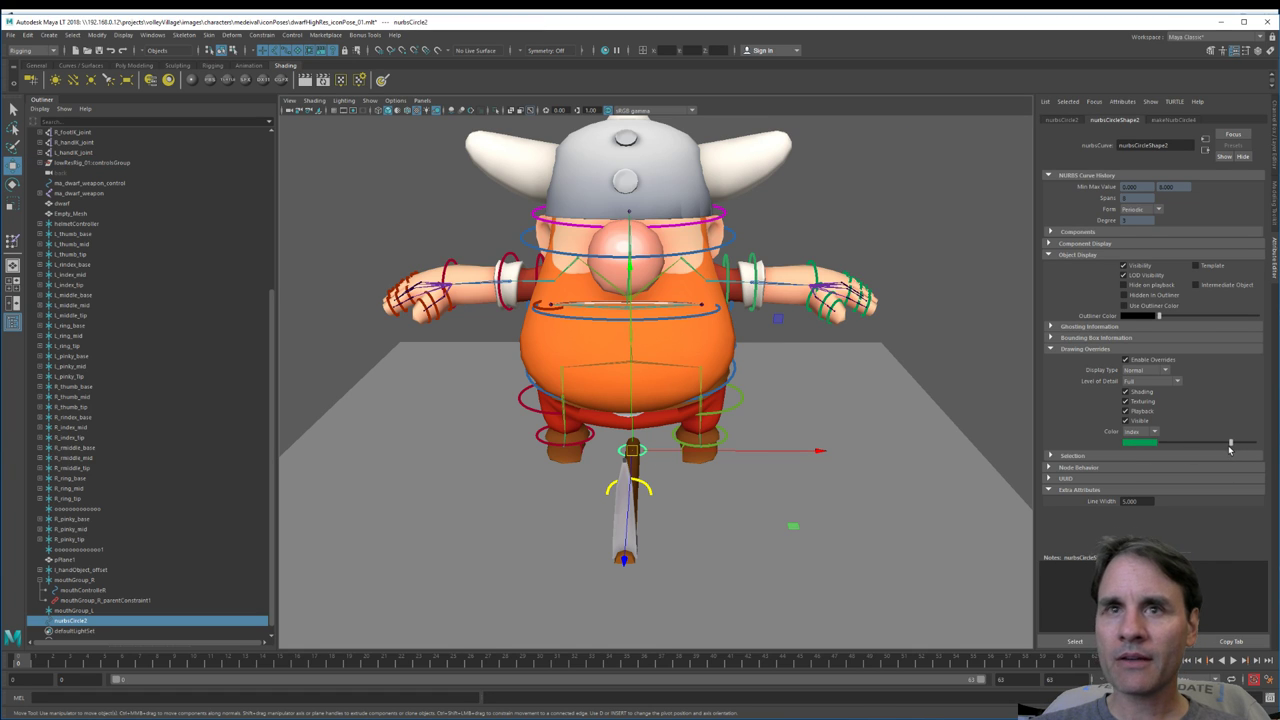
pyautogui.click(934, 332)
pyautogui.click(647, 451)
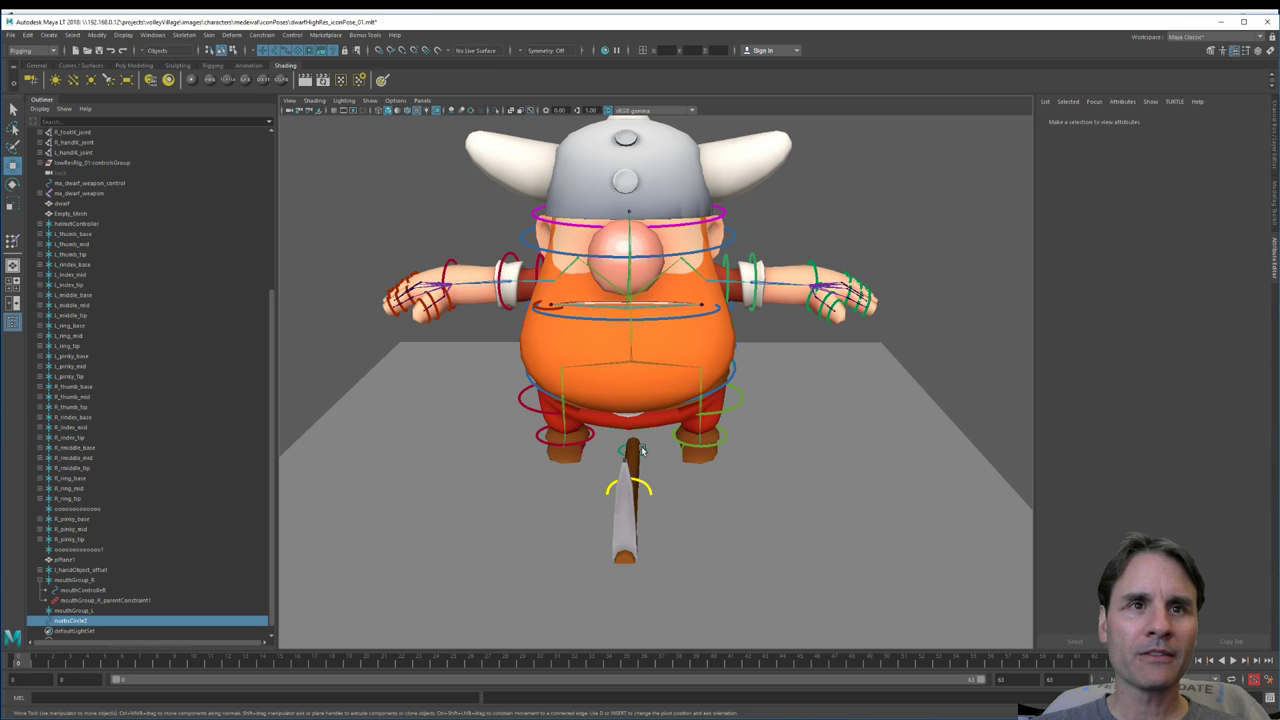
pyautogui.moveTo(1233, 444); pyautogui.dragTo(1239, 445)
pyautogui.click(942, 343)
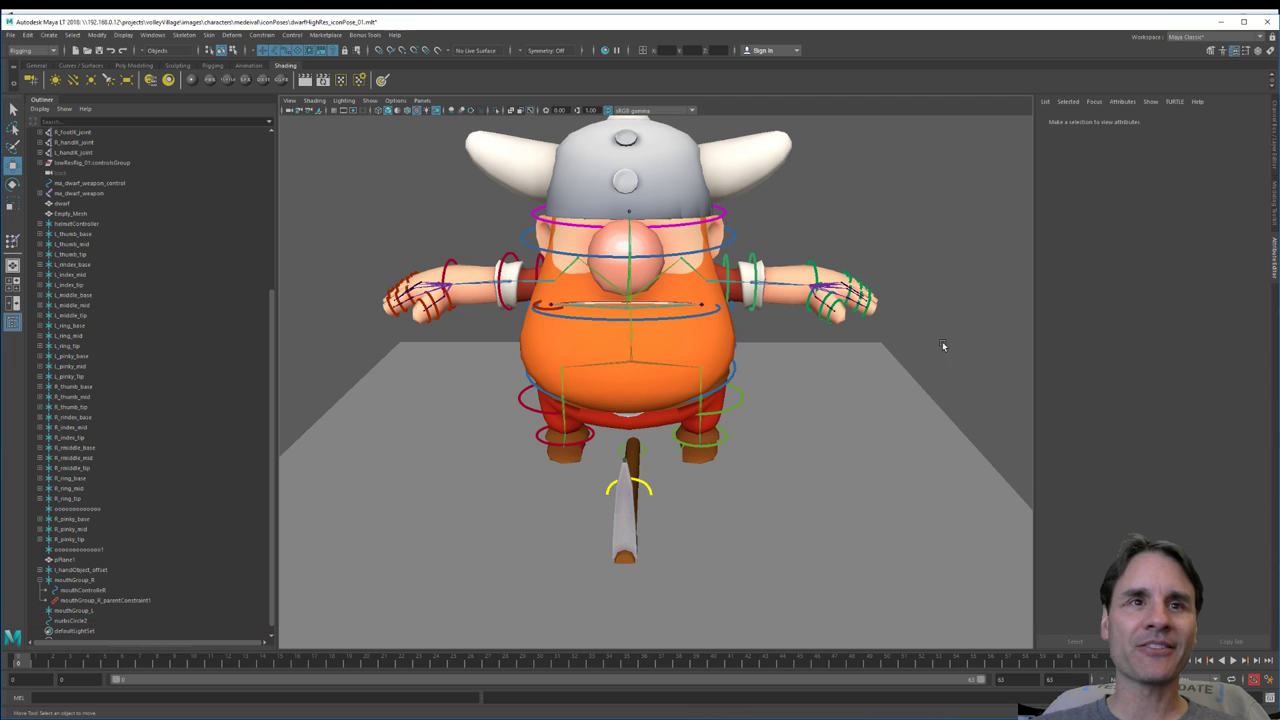
# Step: Snap the green circle onto the joint at the left corner of the mouth
pyautogui.scroll(2, 764, 379)
pyautogui.click(644, 463)
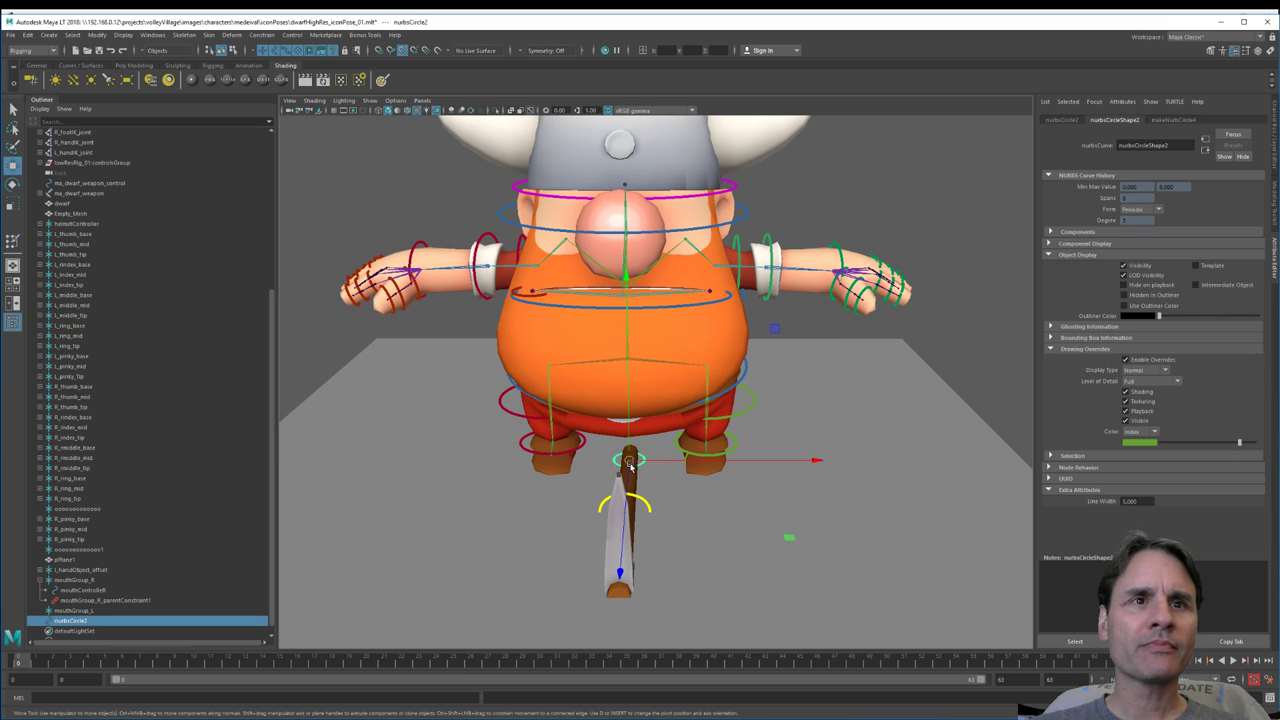
pyautogui.moveTo(643, 468); pyautogui.dragTo(708, 291)
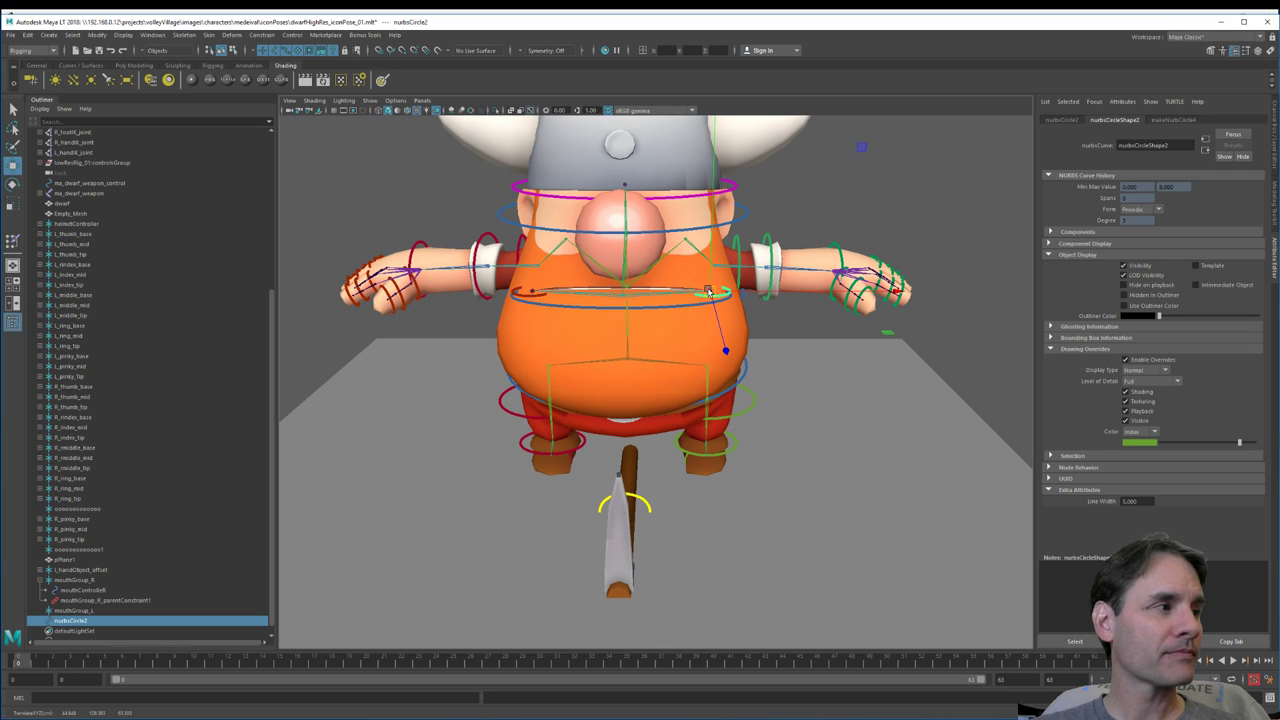
pyautogui.press('f')
pyautogui.keyDown('alt'); pyautogui.moveTo(740, 414); pyautogui.dragTo(703, 440); pyautogui.keyUp('alt')
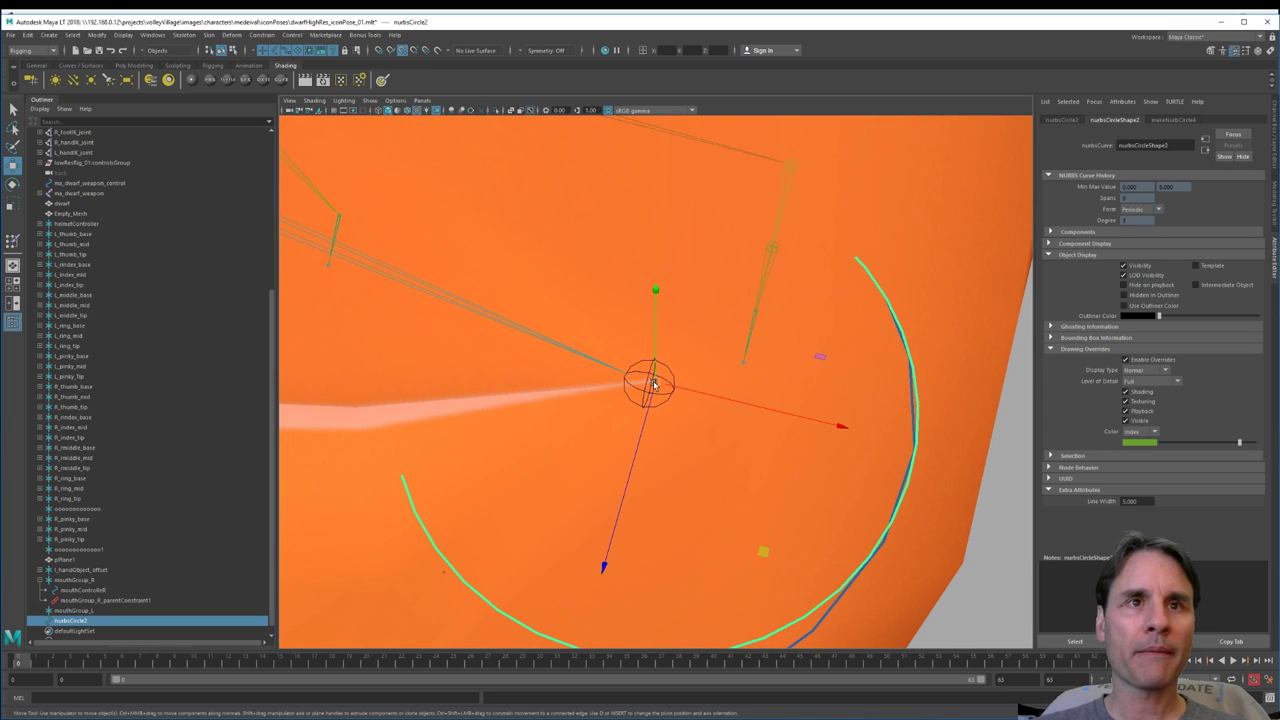
pyautogui.moveTo(655, 384); pyautogui.dragTo(648, 388)
# Step: Parent the circle under mouthGroup_L in the scene hierarchy
pyautogui.keyDown('alt'); pyautogui.moveTo(724, 448); pyautogui.dragTo(581, 481); pyautogui.keyUp('alt')
pyautogui.scroll(-5, 606, 483)
pyautogui.scroll(-3, 574, 480)
pyautogui.scroll(5, 583, 480)
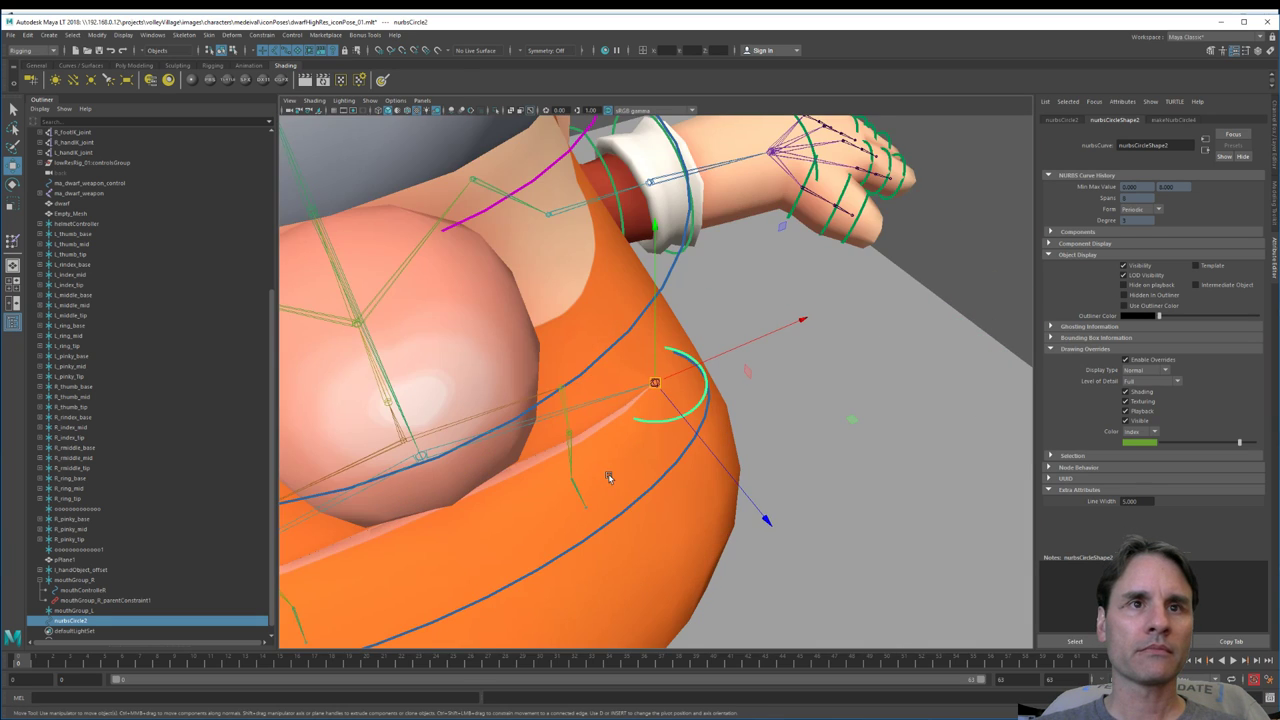
pyautogui.keyDown('alt'); pyautogui.moveTo(605, 459); pyautogui.dragTo(767, 444, button='middle'); pyautogui.keyUp('alt')
pyautogui.keyDown('alt'); pyautogui.moveTo(767, 444); pyautogui.dragTo(694, 434); pyautogui.keyUp('alt')
pyautogui.scroll(4, 768, 439)
pyautogui.keyDown('alt'); pyautogui.moveTo(771, 439); pyautogui.dragTo(661, 412); pyautogui.keyUp('alt')
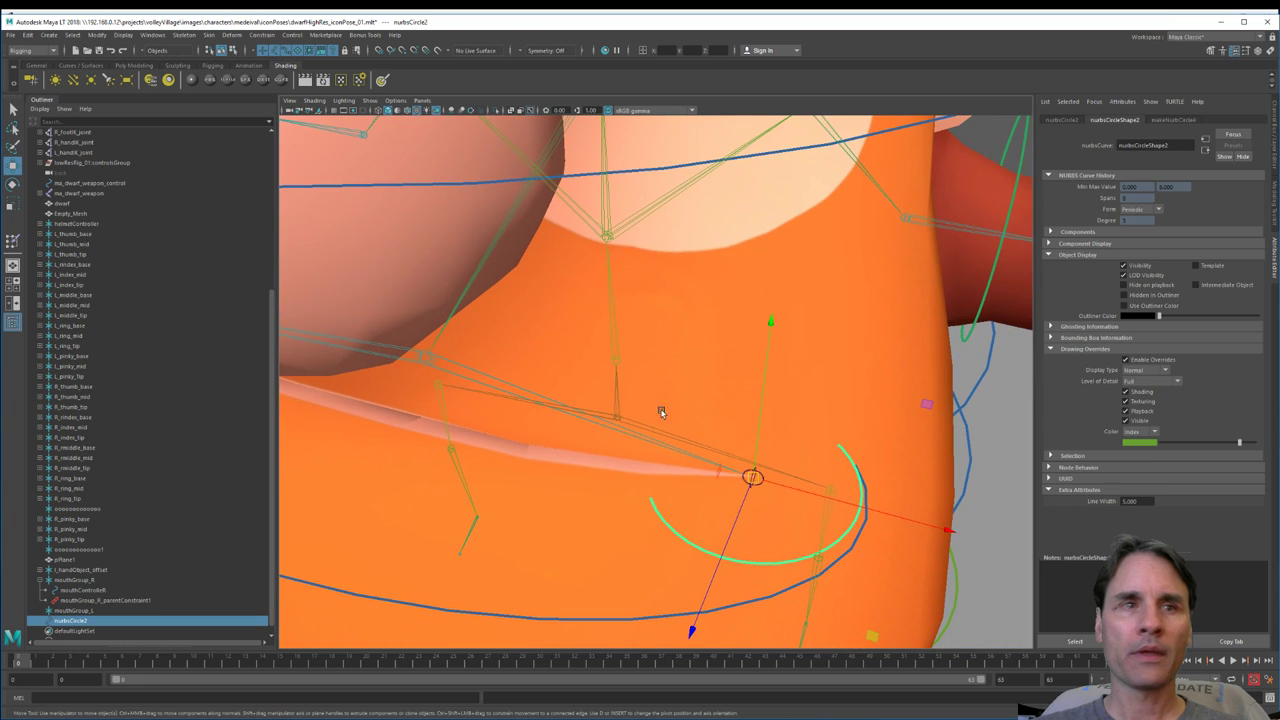
pyautogui.scroll(-1, 150, 547)
pyautogui.moveTo(62, 612); pyautogui.dragTo(84, 605, button='middle')
pyautogui.click(42, 611)
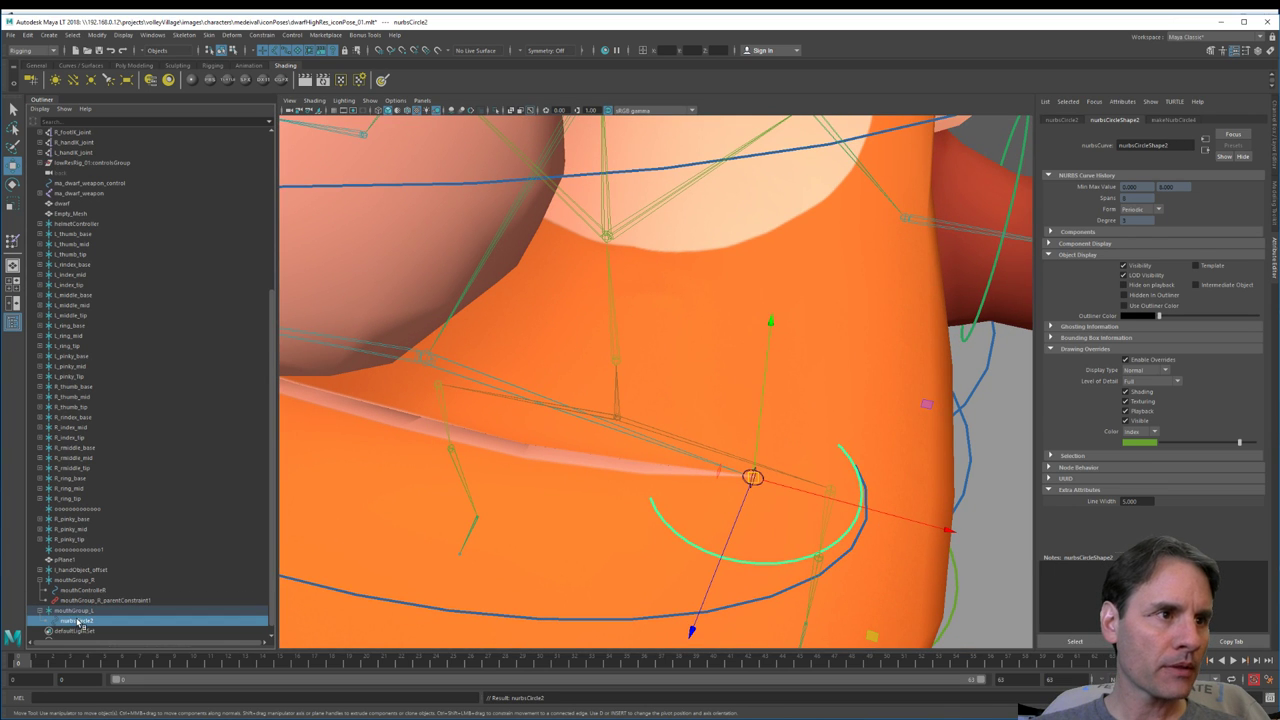
# Step: Rename the circle under mouthGroup_L as mouthControllerL
pyautogui.click(1274, 127)
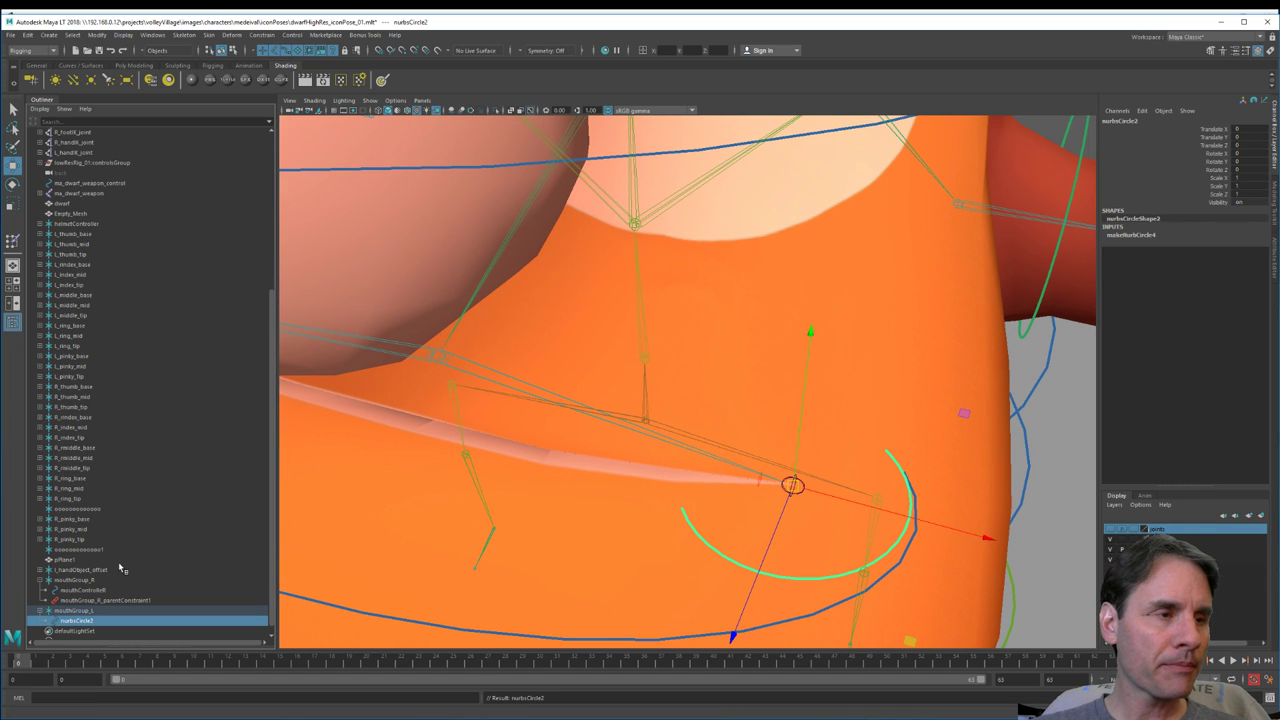
pyautogui.scroll(-1, 98, 595)
pyautogui.doubleClick(77, 611)
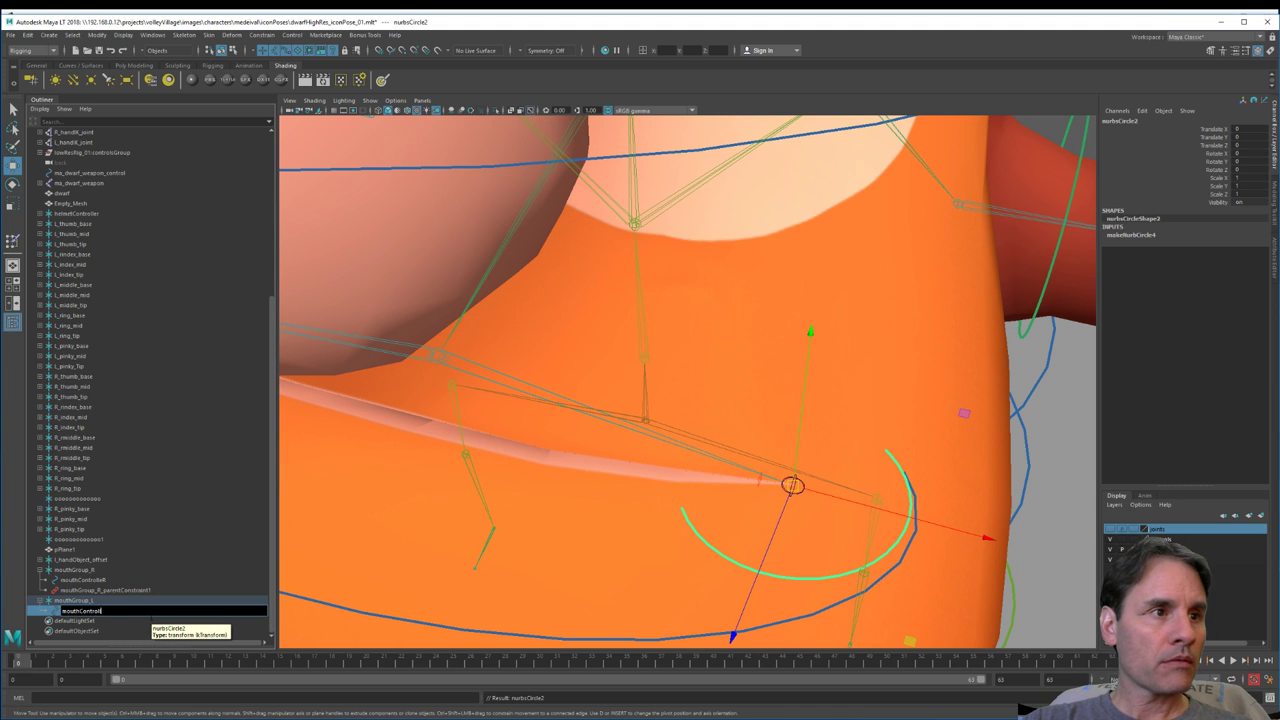
pyautogui.press('Return')
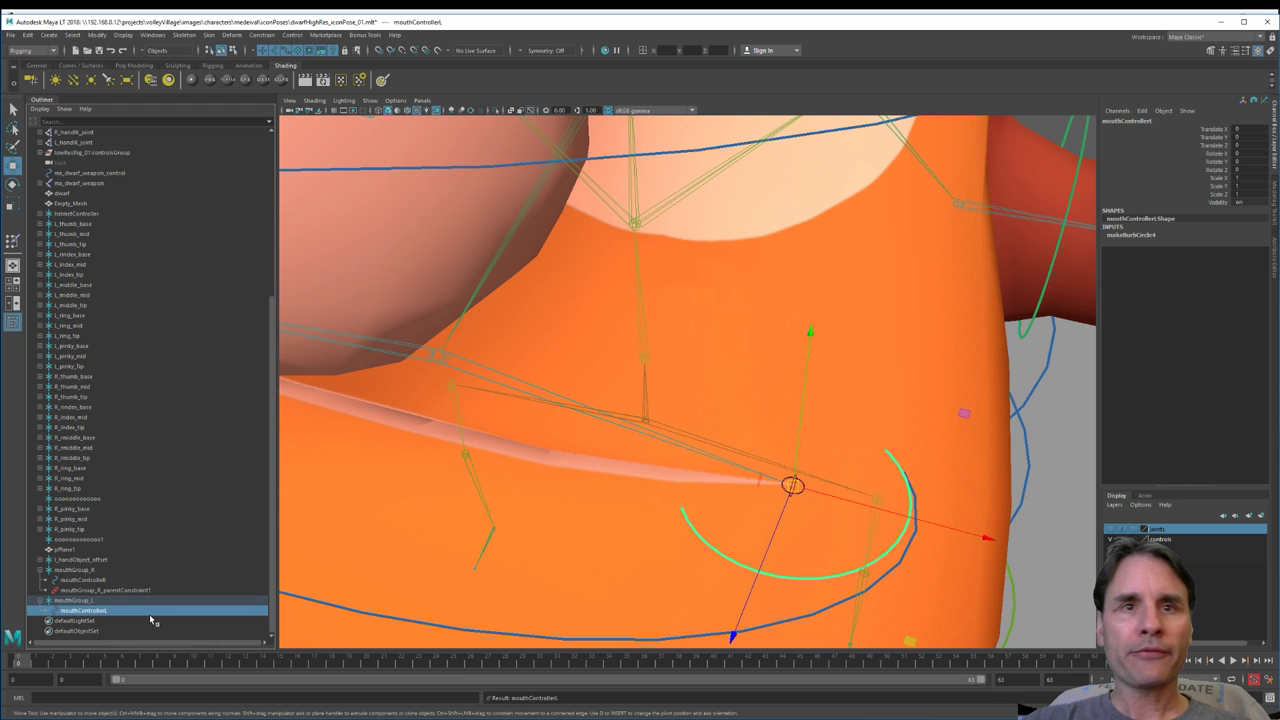
# Step: Parent-constrain mouthGroup_L to the head joint
pyautogui.keyDown('alt'); pyautogui.moveTo(623, 445); pyautogui.dragTo(435, 318); pyautogui.keyUp('alt')
pyautogui.click(404, 319)
pyautogui.press('f')
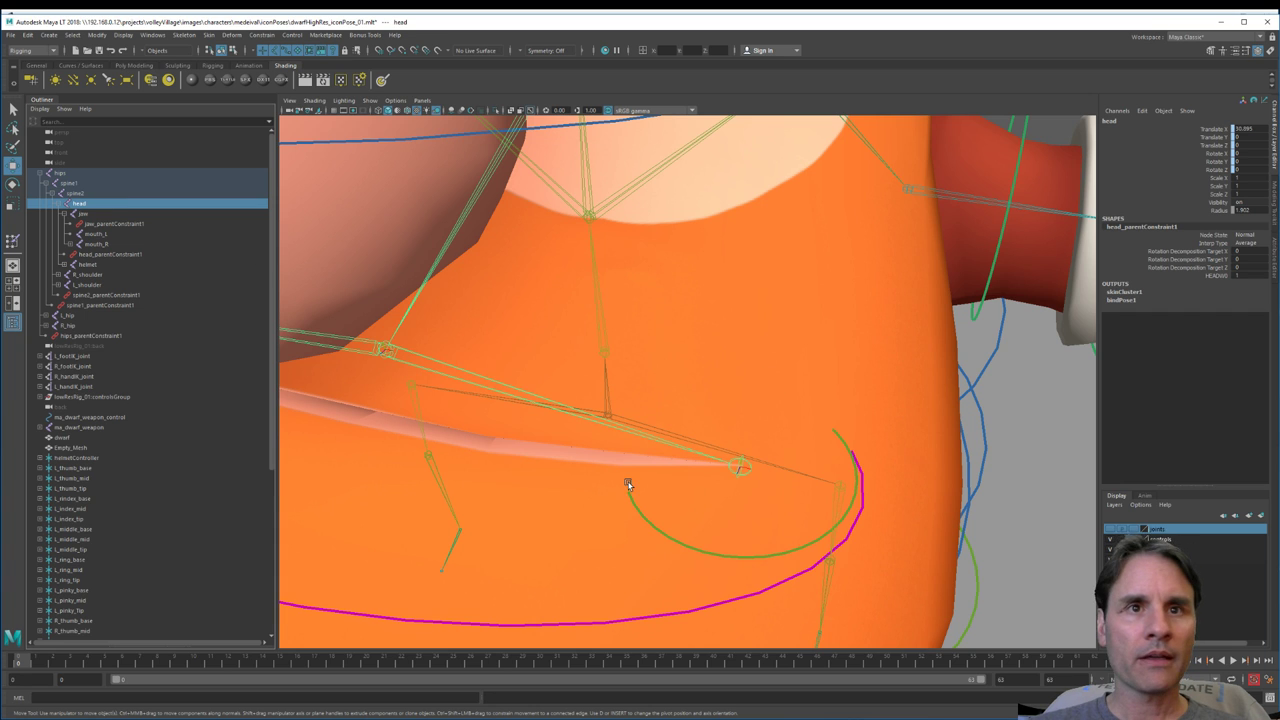
pyautogui.scroll(-5, 180, 552)
pyautogui.click(88, 601)
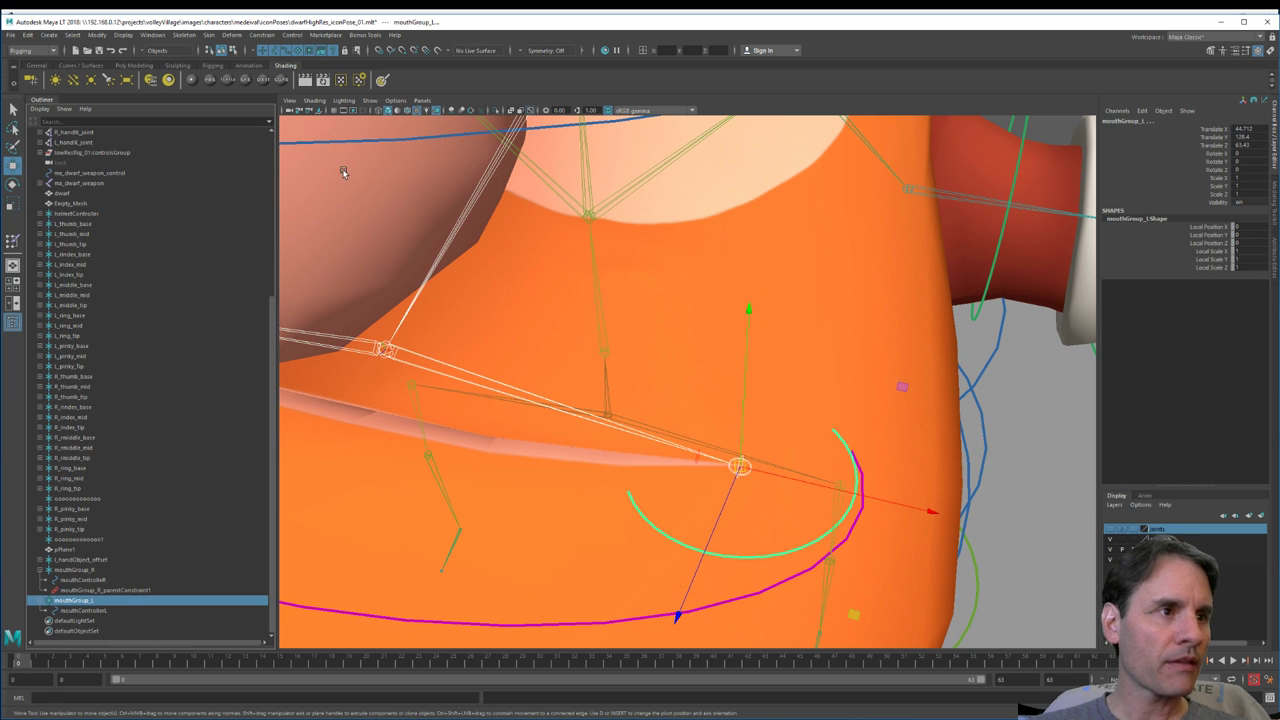
pyautogui.click(272, 36)
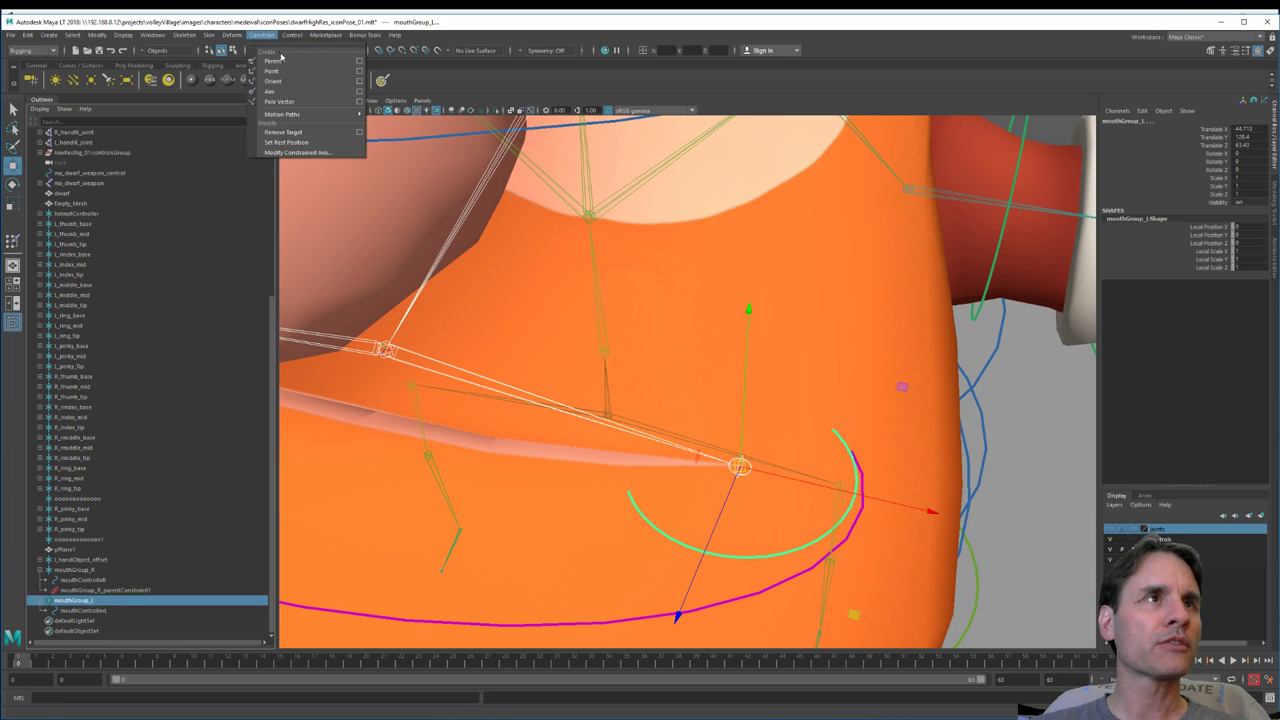
pyautogui.click(277, 60)
# Step: Parent-constrain the mouth_L joint to mouthControllerL
pyautogui.press('Down')
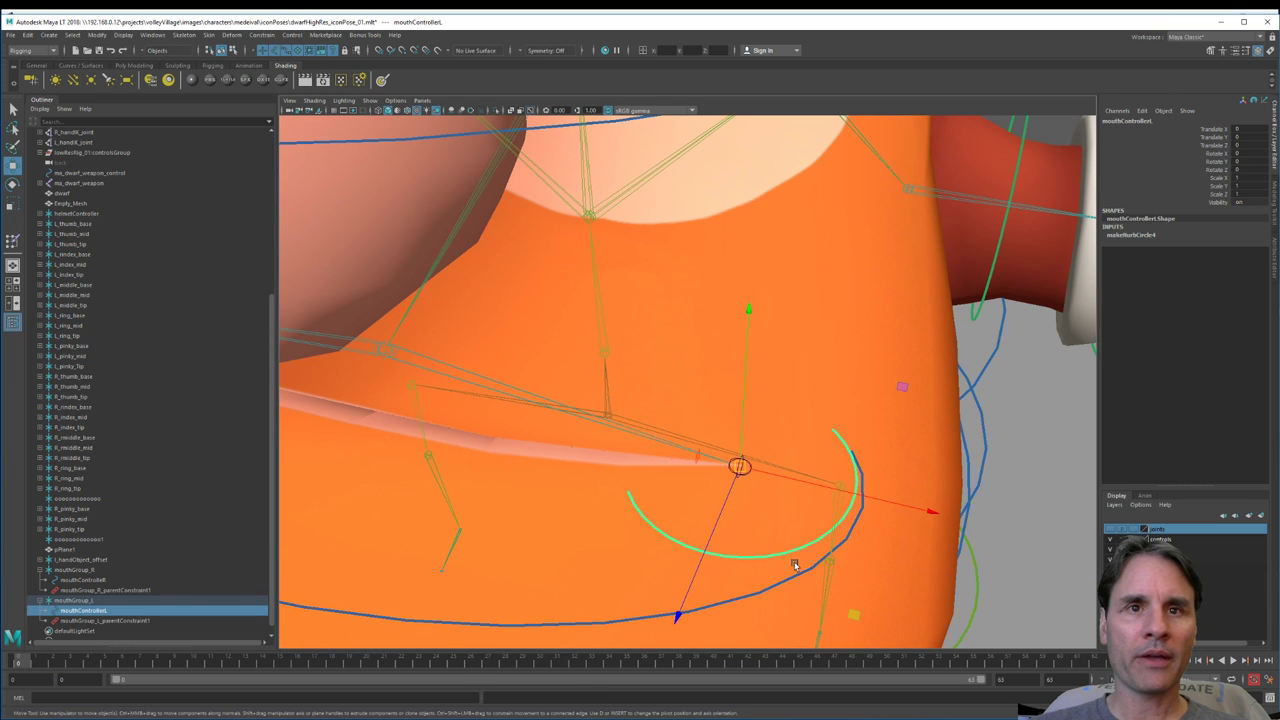
pyautogui.scroll(4, 798, 559)
pyautogui.keyDown('alt'); pyautogui.moveTo(818, 522); pyautogui.dragTo(699, 344, button='middle'); pyautogui.keyUp('alt')
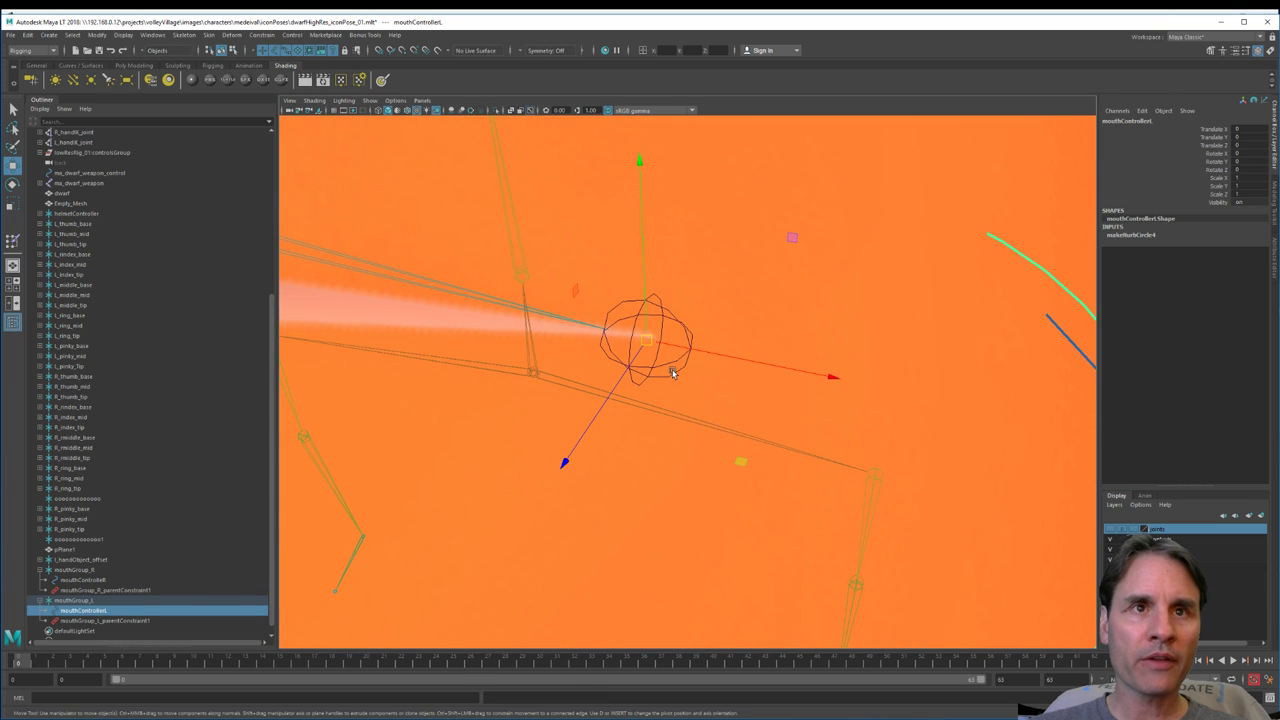
pyautogui.keyDown('shift'); pyautogui.click(672, 372); pyautogui.keyUp('shift')
pyautogui.click(260, 36)
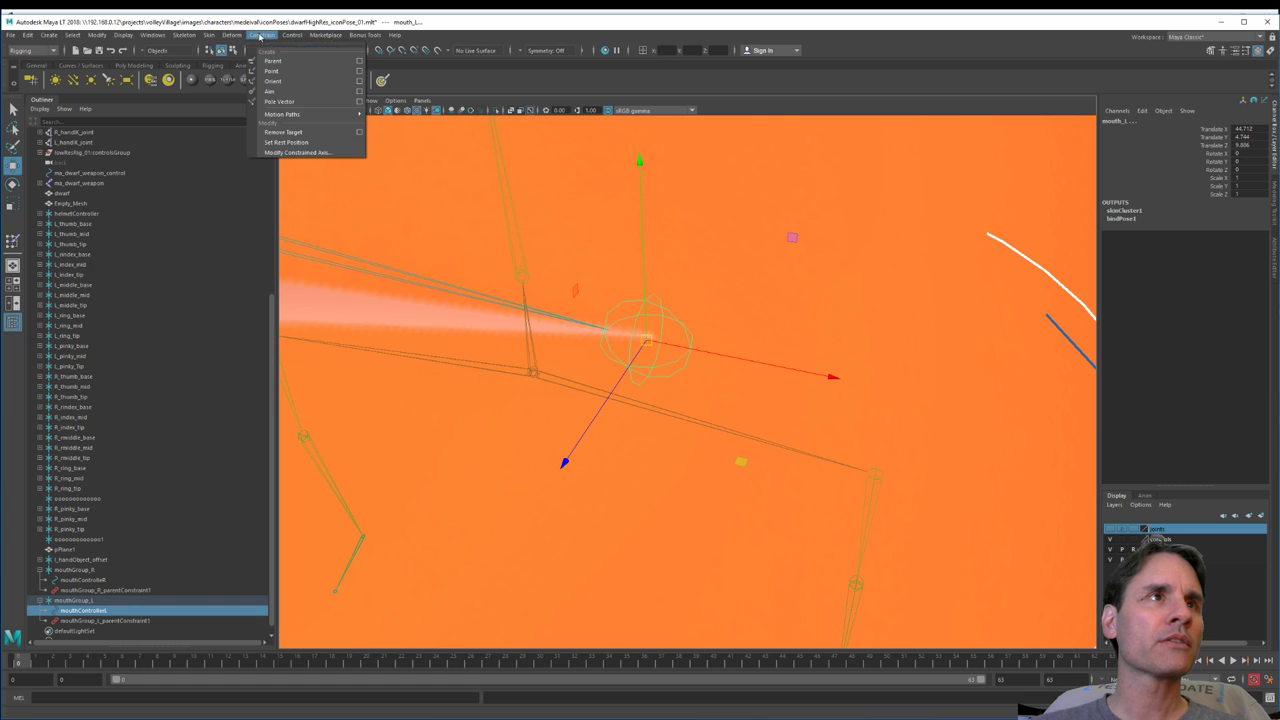
pyautogui.click(274, 60)
pyautogui.scroll(-3, 950, 515)
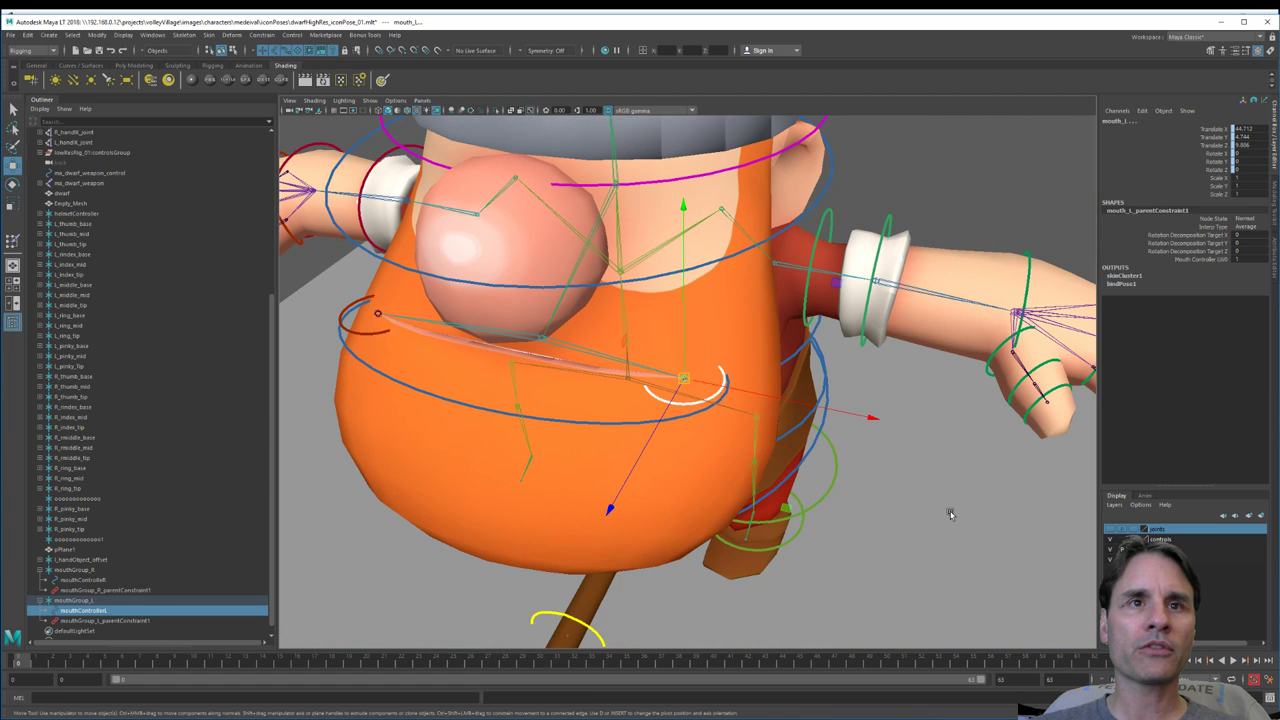
# Step: Try moving mouthControllerL to check that it deforms the left mouth corner, and undo the moves
pyautogui.scroll(3, 950, 515)
pyautogui.click(1050, 526)
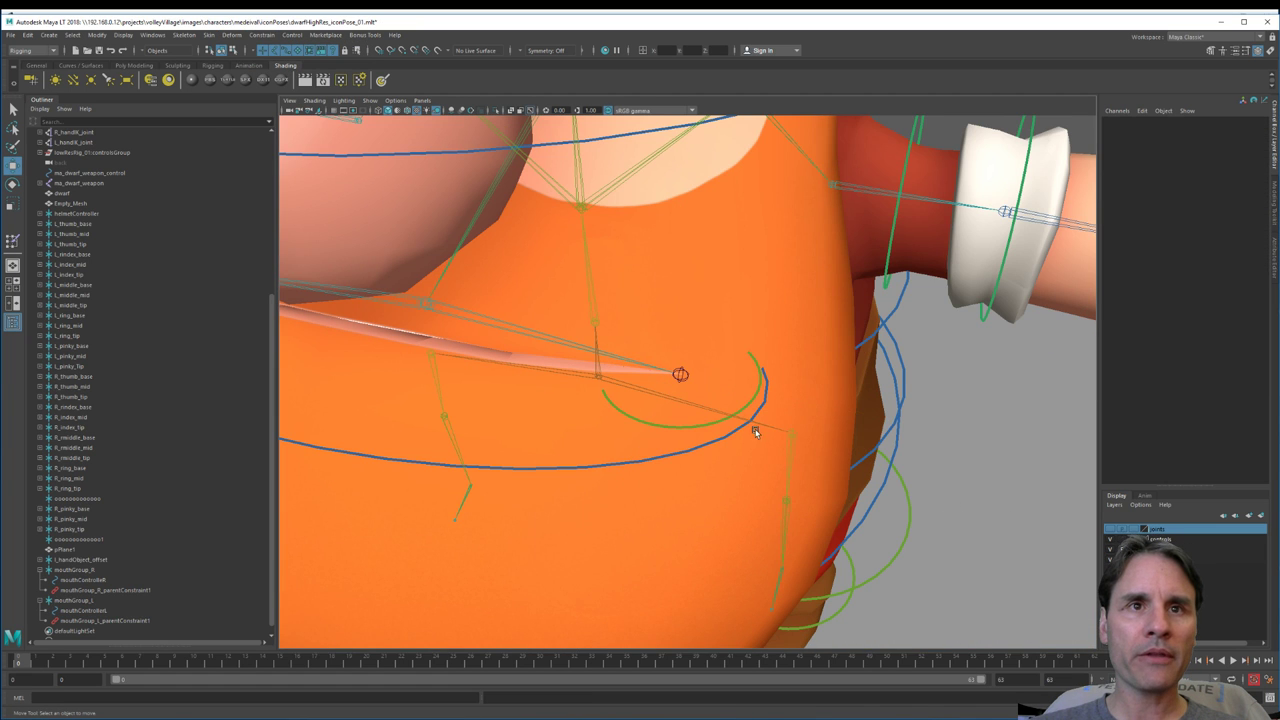
pyautogui.click(695, 430)
pyautogui.keyDown('alt'); pyautogui.moveTo(646, 486); pyautogui.dragTo(662, 304); pyautogui.keyUp('alt')
pyautogui.hotkey('ctrl', 'z')
pyautogui.hotkey('ctrl', 'z')
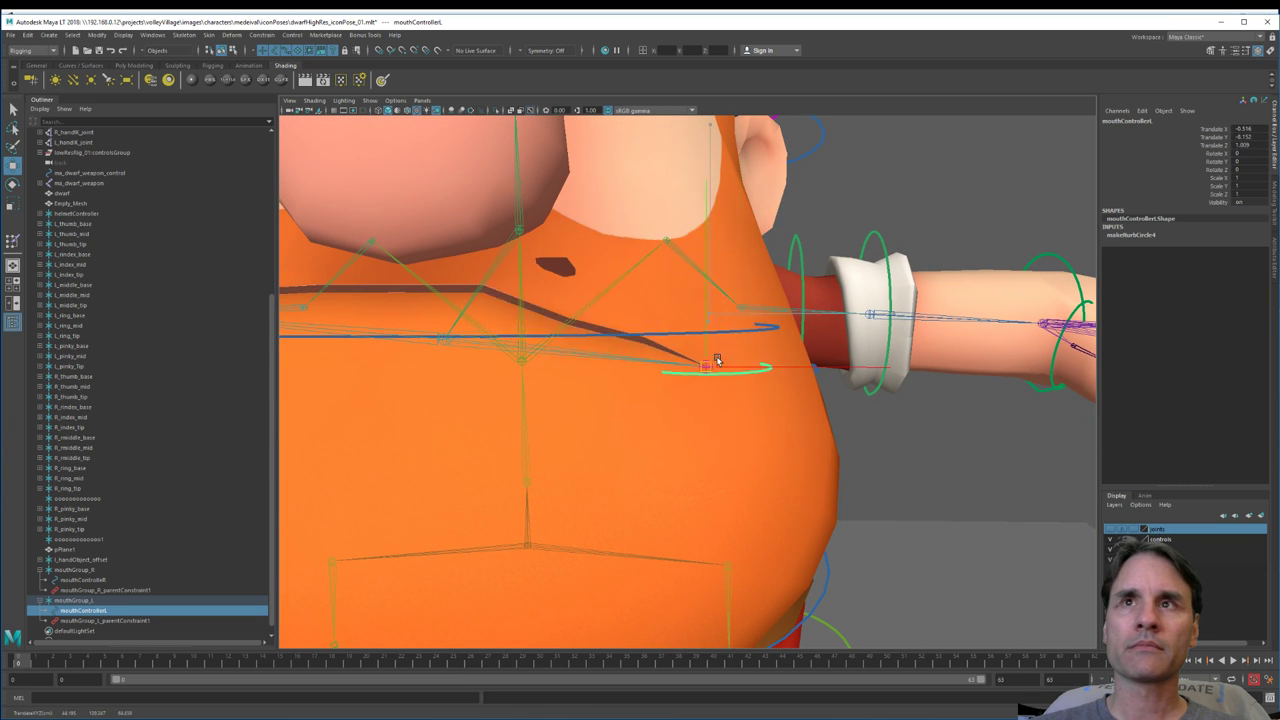
pyautogui.press('a')
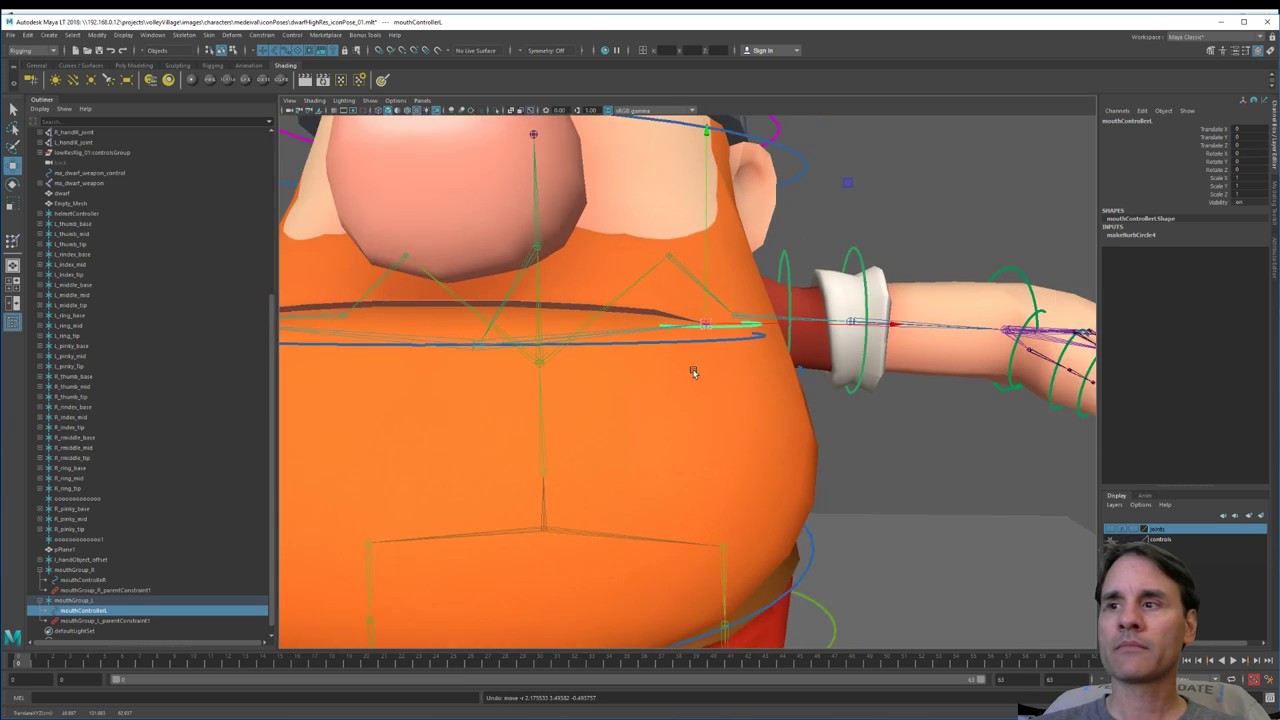
# Step: Save the scene, hide the joints display layer and clear the selection
pyautogui.hotkey('ctrl', 's')
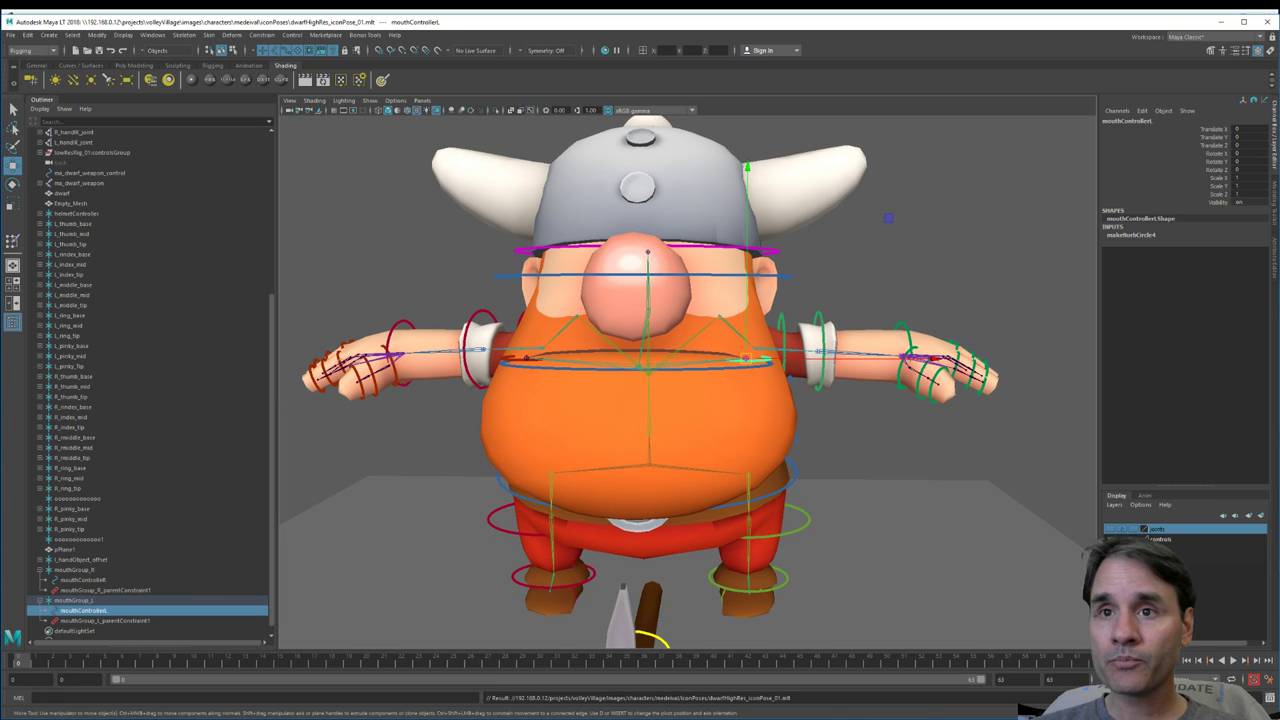
pyautogui.click(1111, 531)
pyautogui.click(1110, 531)
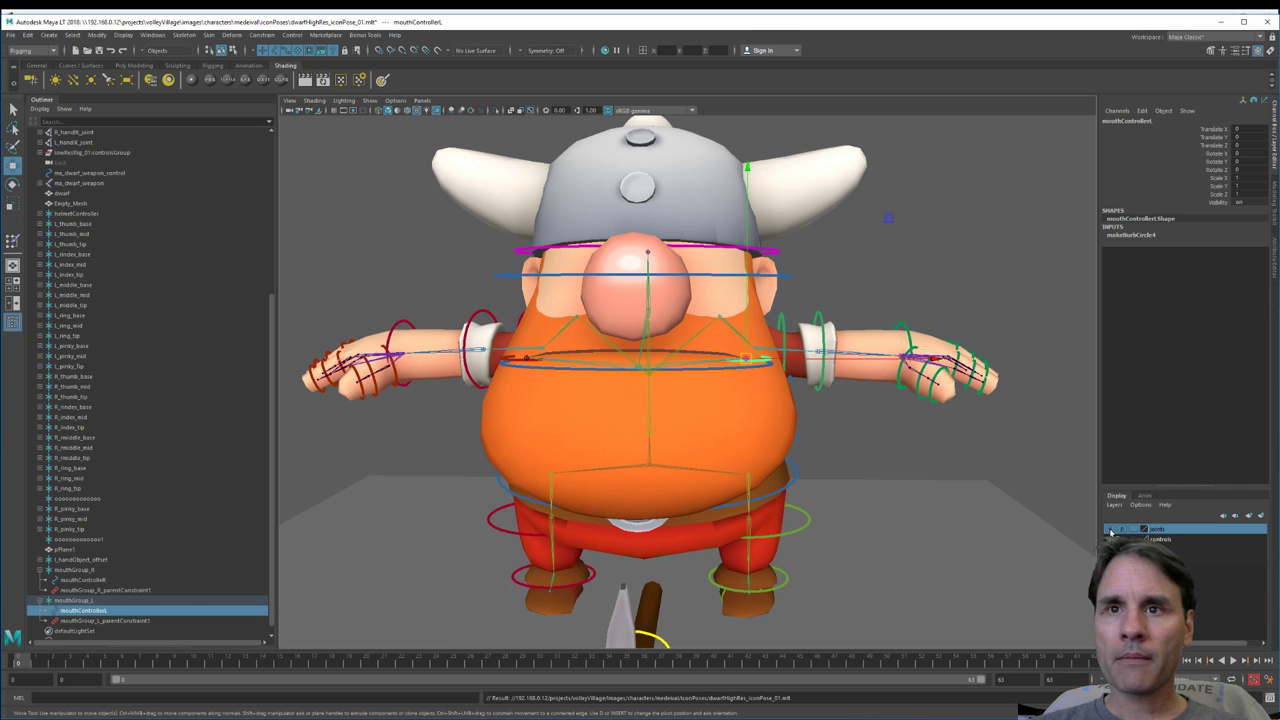
pyautogui.click(1110, 531)
pyautogui.click(901, 464)
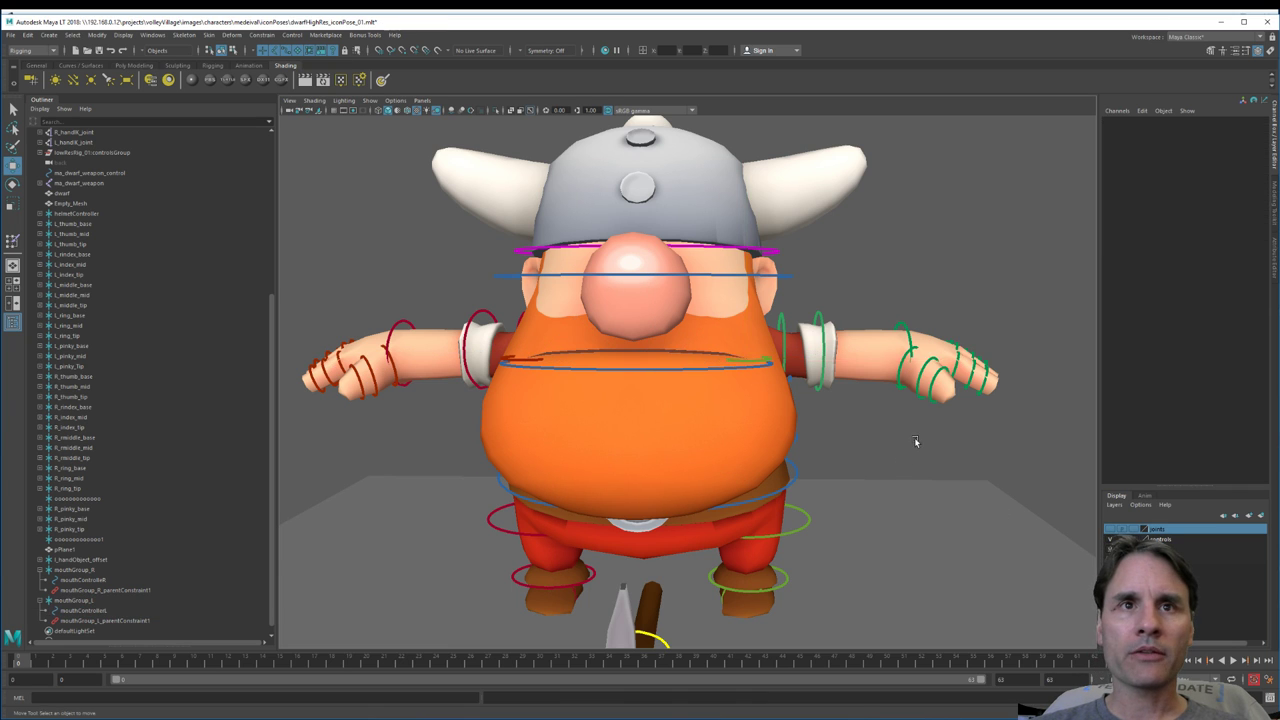
# Step: Try moving the weapon with ma_dwarf_weapon_control, and undo the move
pyautogui.keyDown('alt'); pyautogui.moveTo(914, 439); pyautogui.dragTo(837, 466, button='right'); pyautogui.keyUp('alt')
pyautogui.keyDown('alt'); pyautogui.moveTo(837, 466); pyautogui.dragTo(895, 470); pyautogui.keyUp('alt')
pyautogui.keyDown('alt'); pyautogui.moveTo(805, 462); pyautogui.dragTo(851, 450, button='right'); pyautogui.keyUp('alt')
pyautogui.keyDown('alt'); pyautogui.moveTo(798, 420); pyautogui.dragTo(815, 388, button='middle'); pyautogui.keyUp('alt')
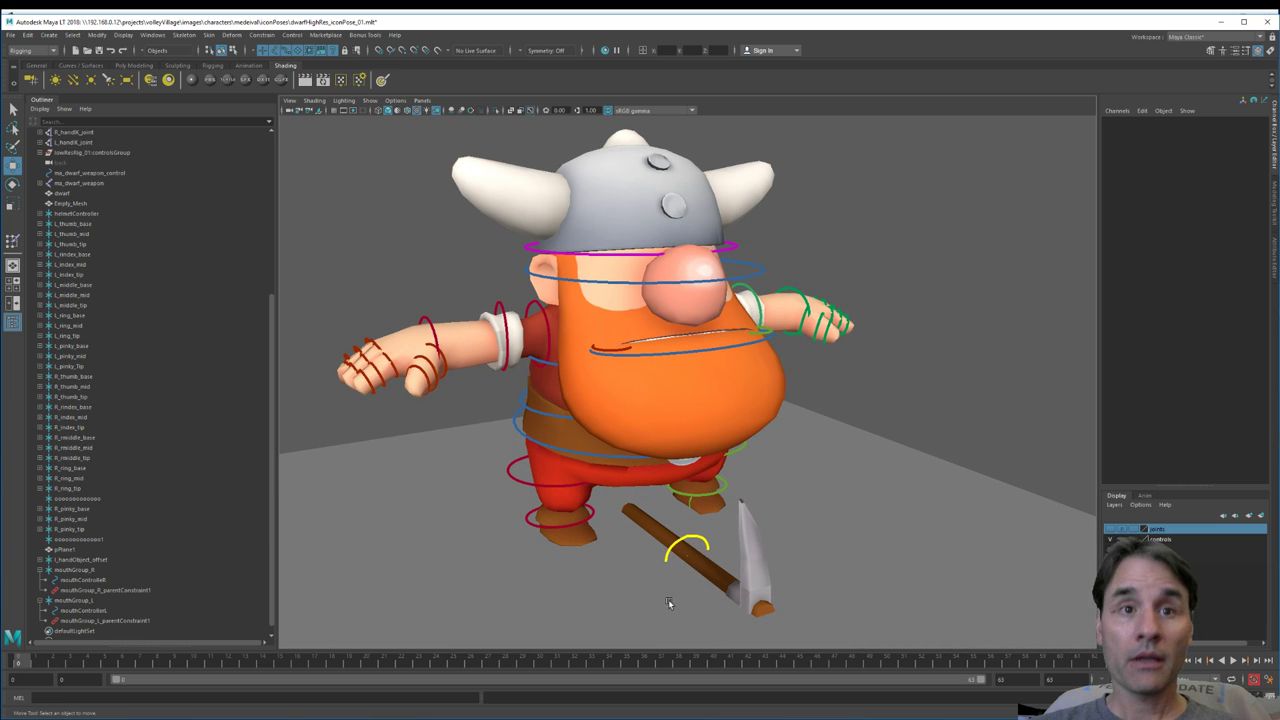
pyautogui.click(706, 548)
pyautogui.press('w')
pyautogui.moveTo(708, 548); pyautogui.dragTo(776, 462)
pyautogui.hotkey('ctrl', 'z')
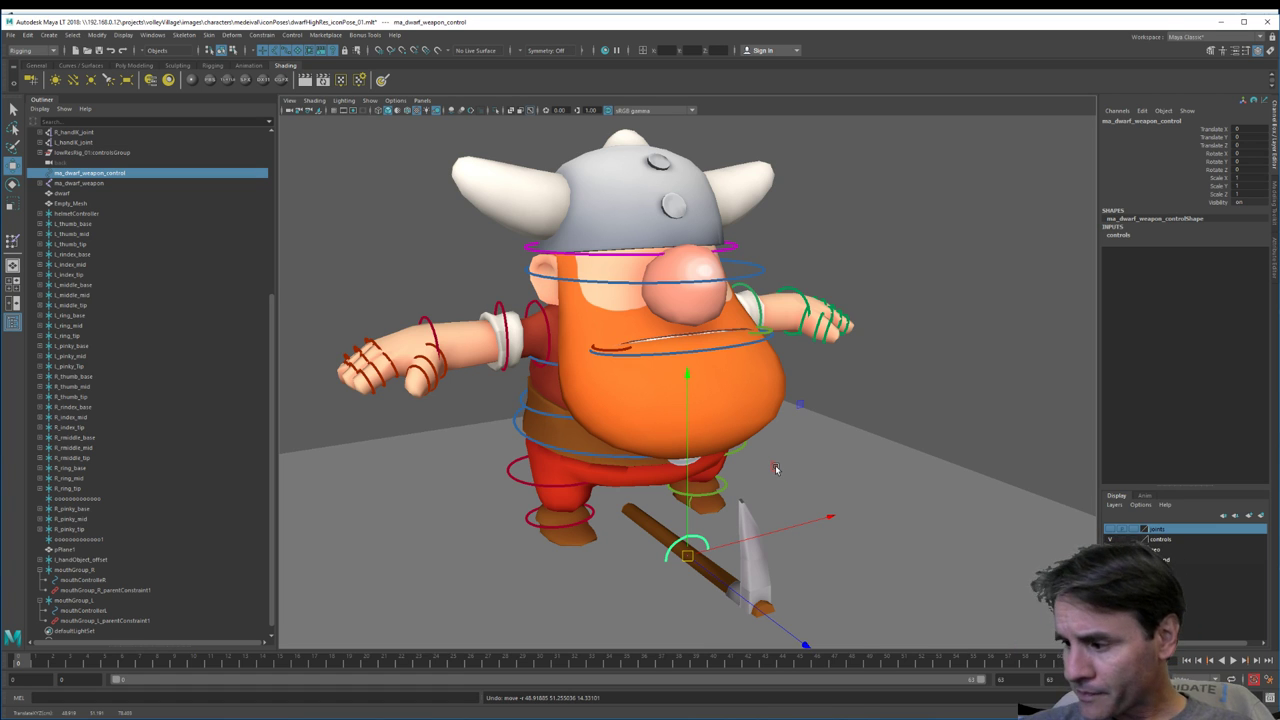
pyautogui.scroll(2, 794, 467)
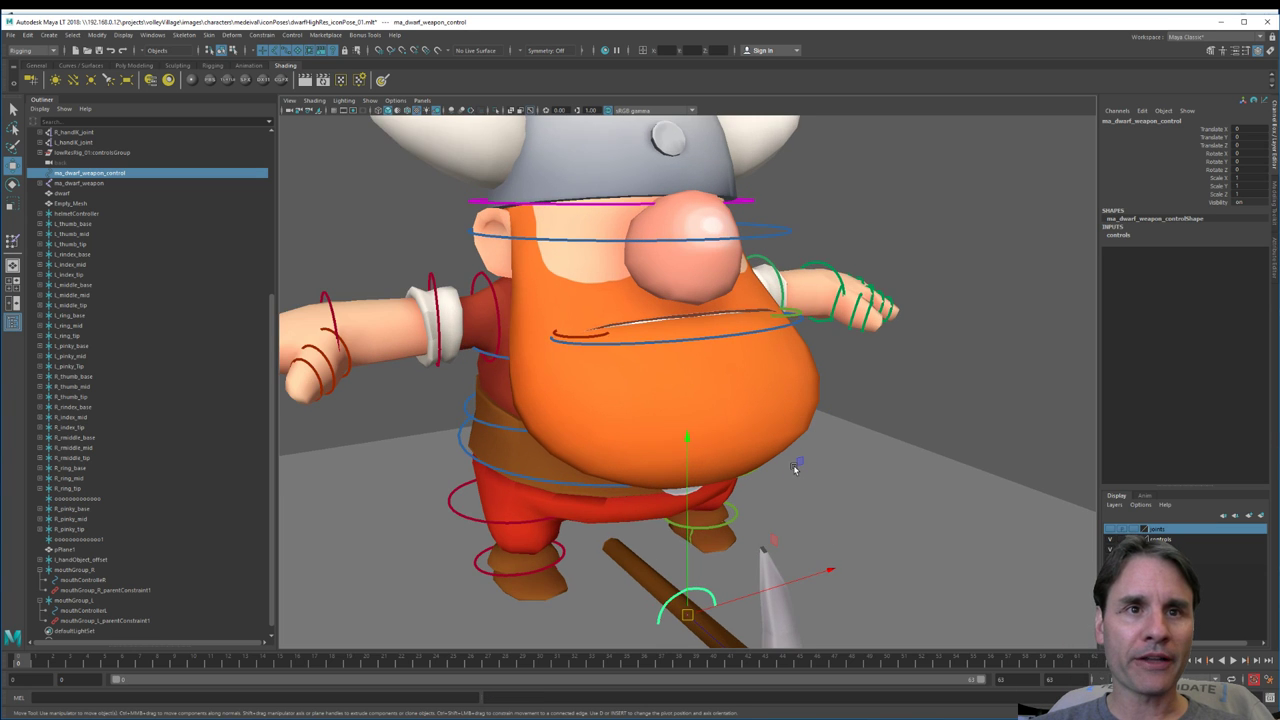
pyautogui.keyDown('alt'); pyautogui.moveTo(796, 467); pyautogui.dragTo(802, 443, button='middle'); pyautogui.keyUp('alt')
pyautogui.keyDown('alt'); pyautogui.moveTo(802, 443); pyautogui.dragTo(785, 408); pyautogui.keyUp('alt')
pyautogui.scroll(-3, 785, 408)
pyautogui.keyDown('alt'); pyautogui.moveTo(784, 409); pyautogui.dragTo(790, 441, button='middle'); pyautogui.keyUp('alt')
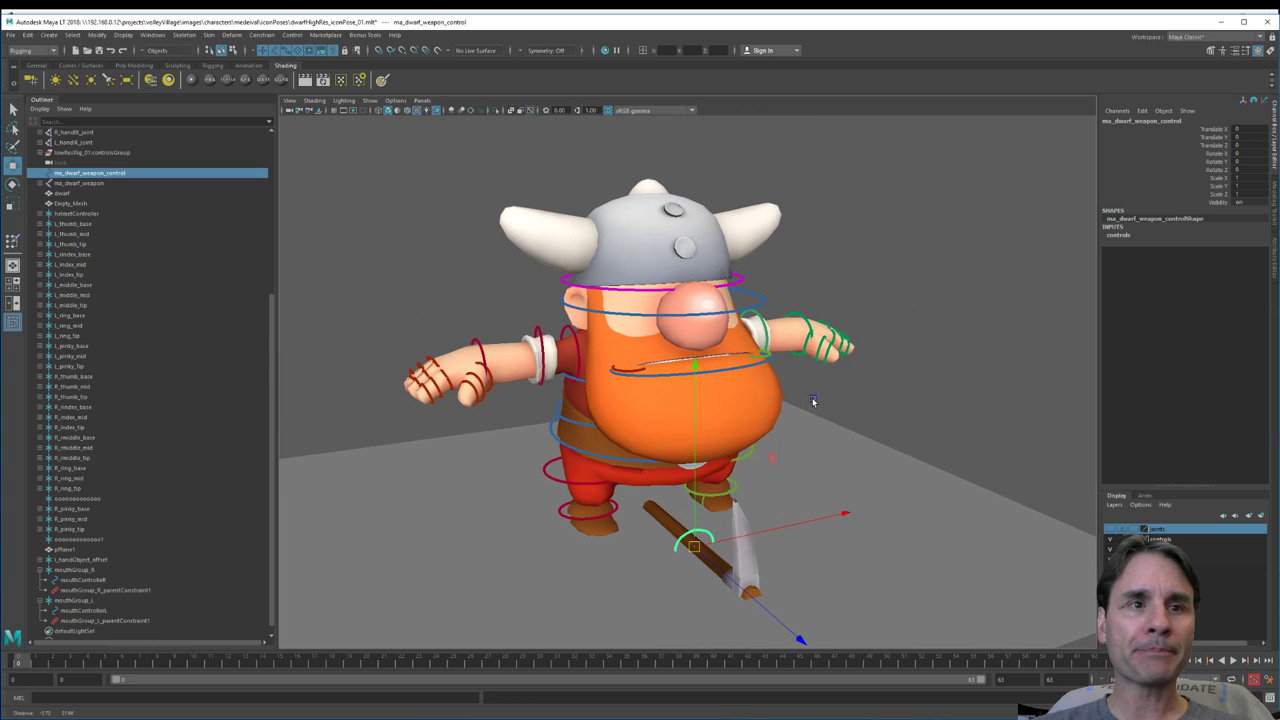
# Step: Switch to the Photos app and review the warrior reference poses, starting from warrior_poseA_01.png, for mouth and body posing ideas
pyautogui.click(512, 718)
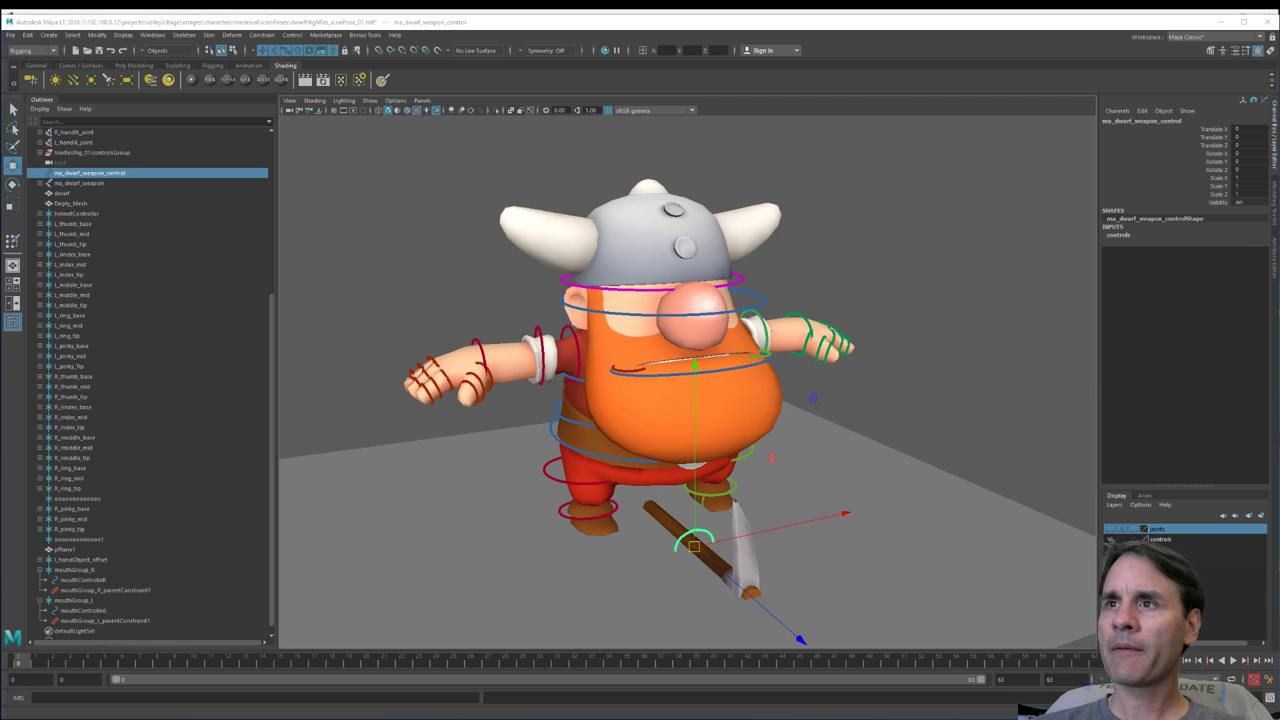
pyautogui.moveTo(1101, 52); pyautogui.dragTo(336, 163)
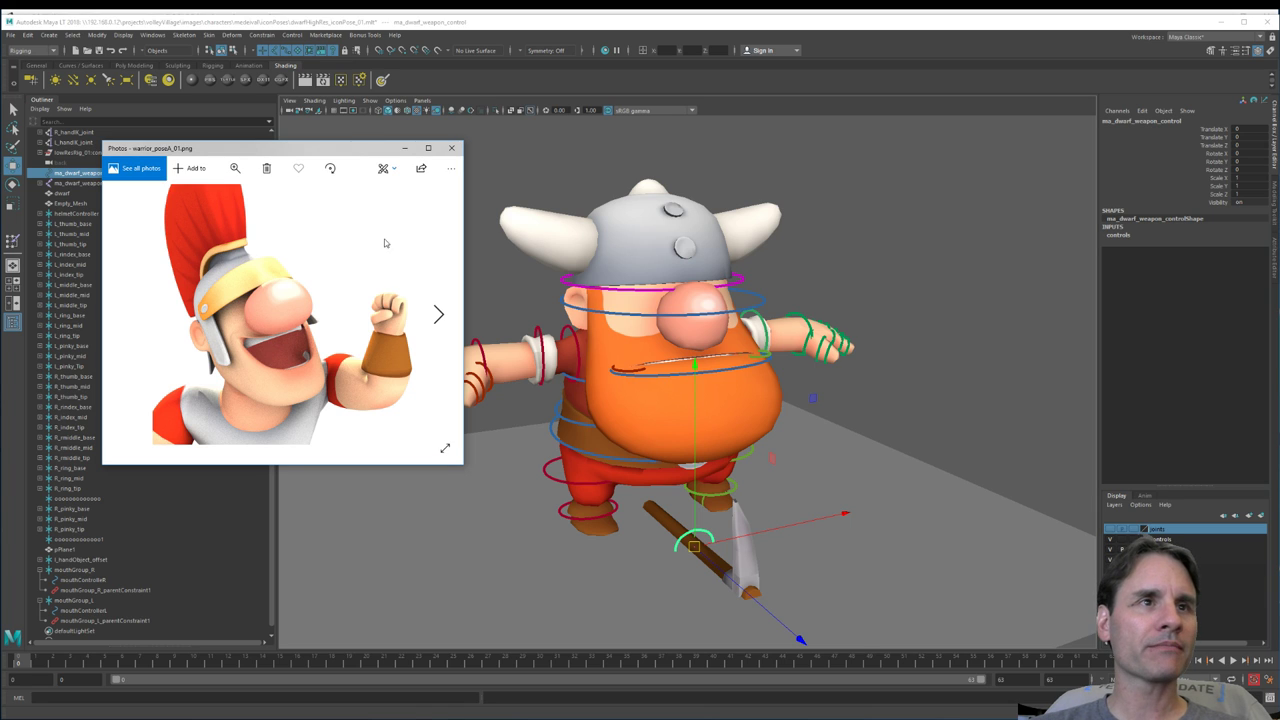
pyautogui.click(437, 315)
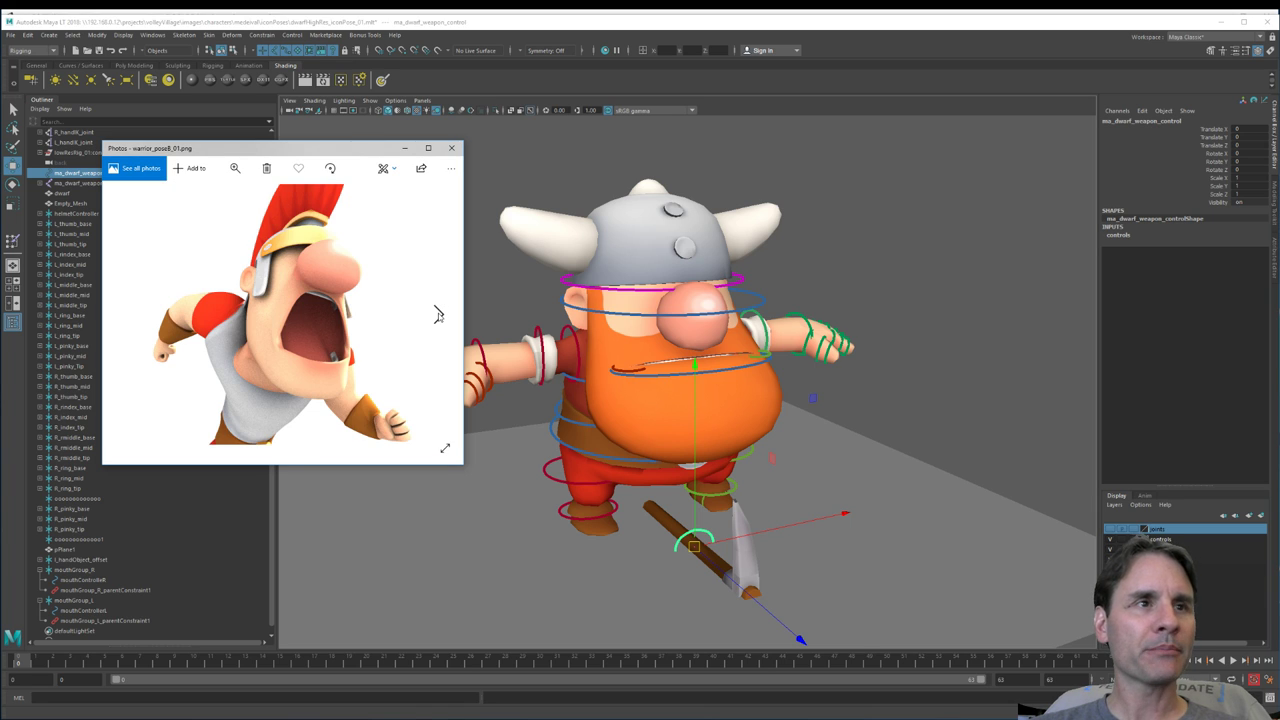
pyautogui.click(437, 315)
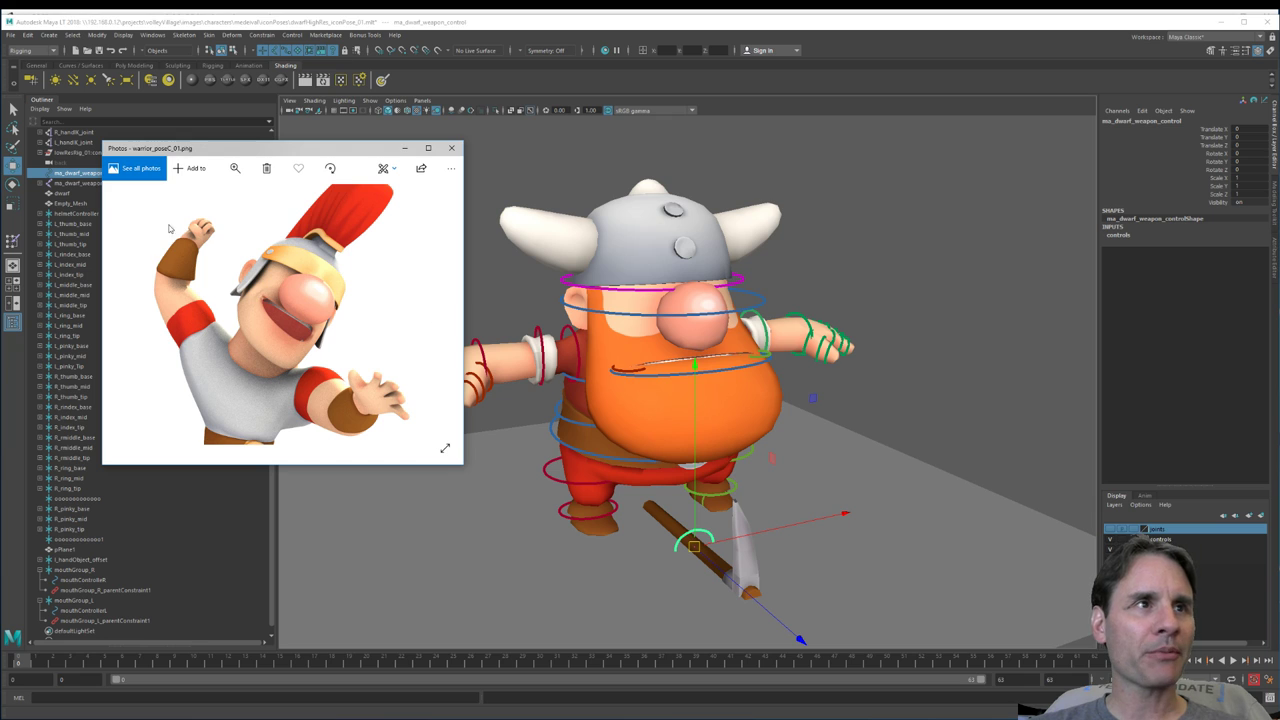
pyautogui.click(438, 316)
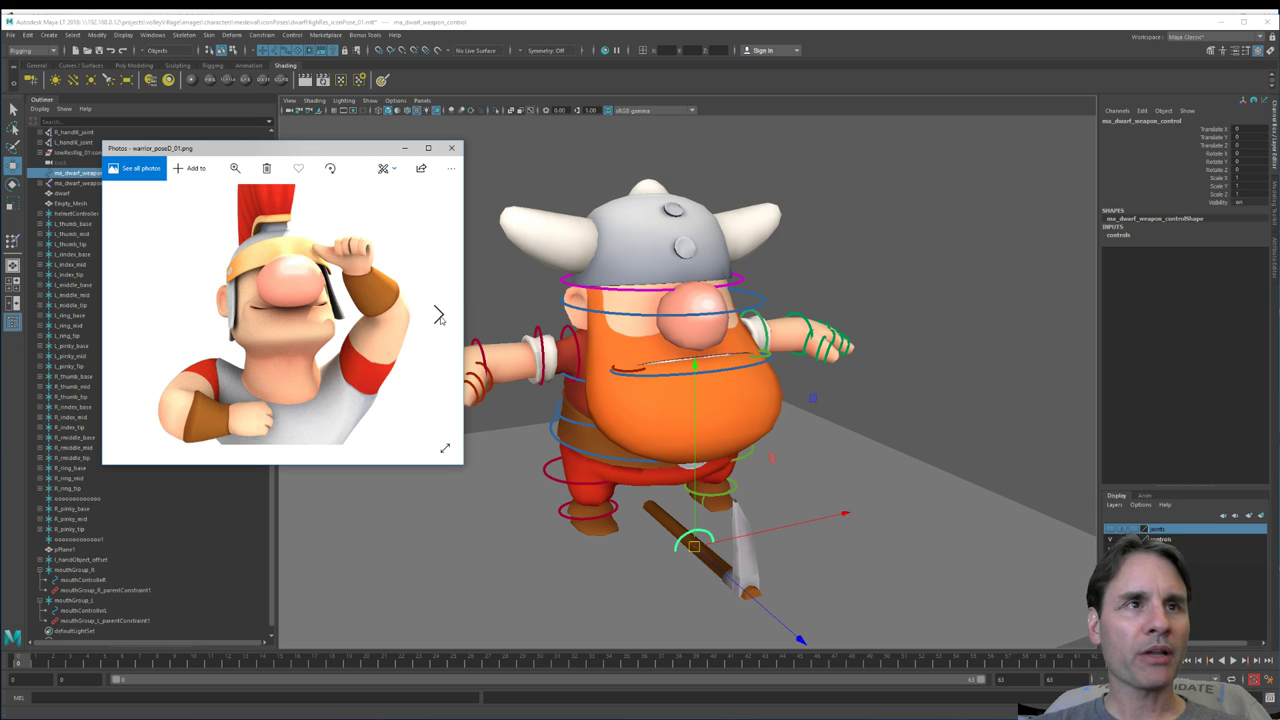
pyautogui.click(438, 316)
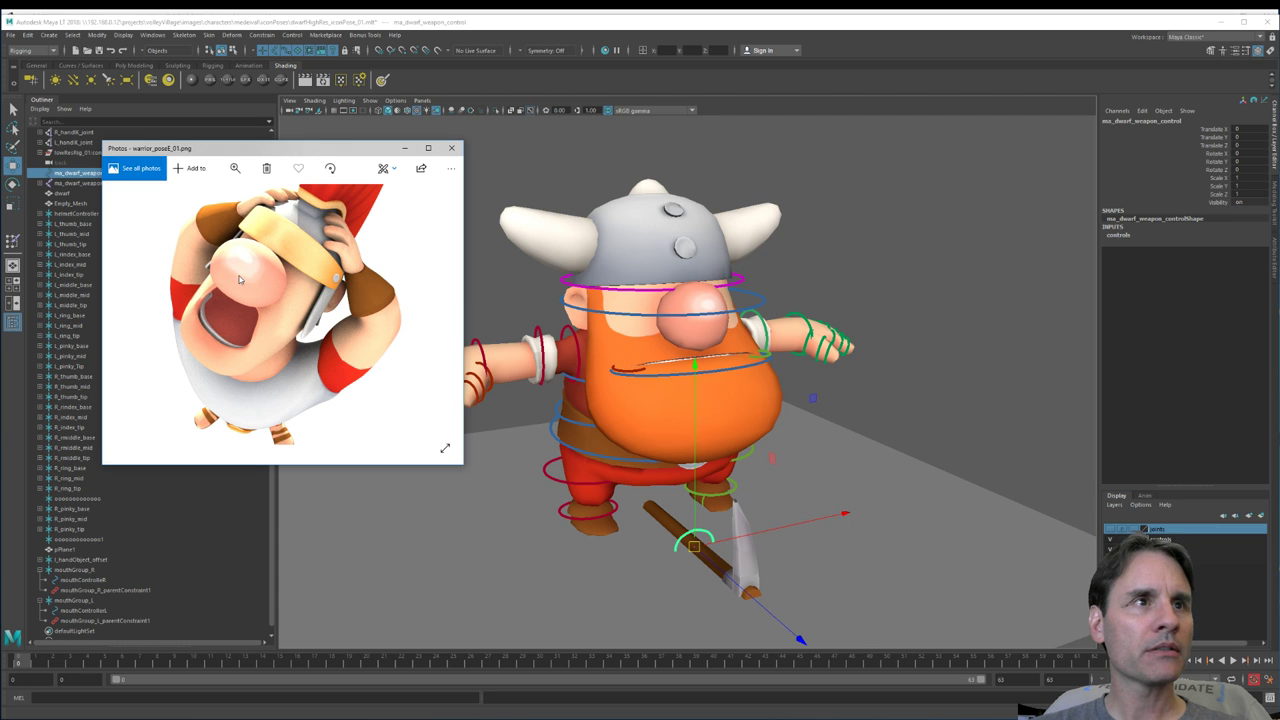
pyautogui.moveTo(255, 150); pyautogui.dragTo(579, 279)
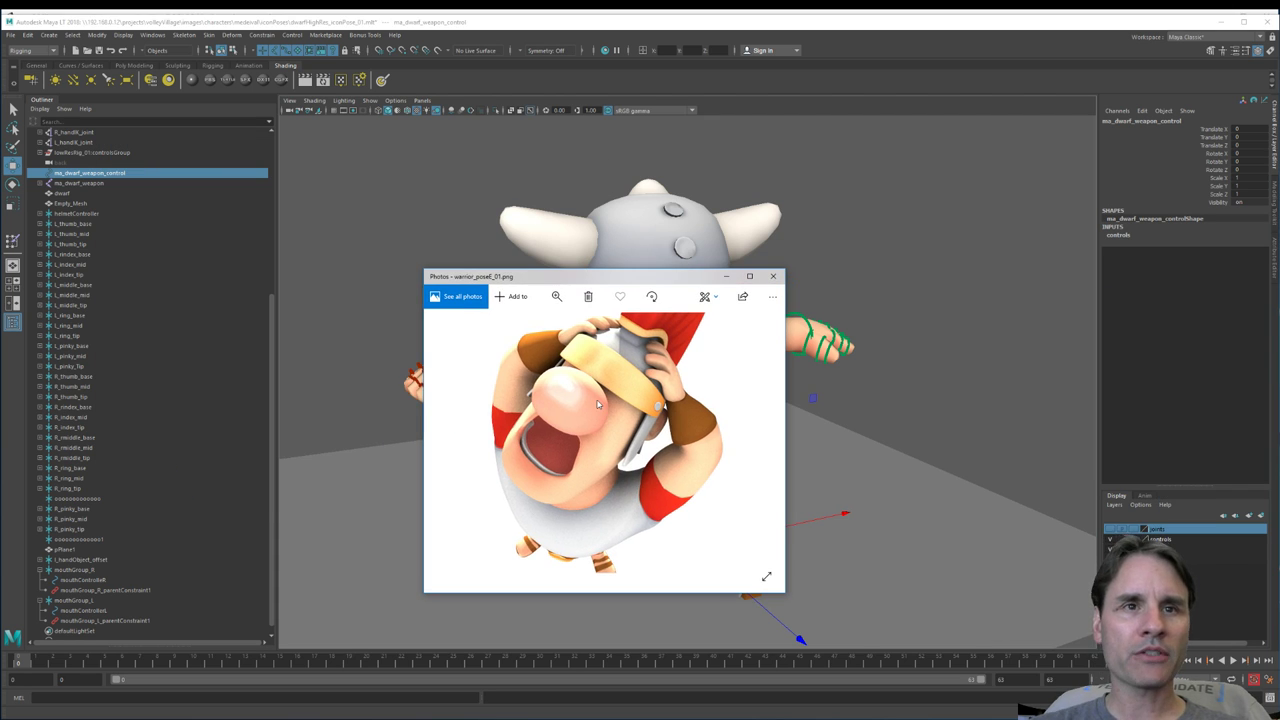
pyautogui.click(449, 443)
pyautogui.click(449, 443)
pyautogui.click(449, 443)
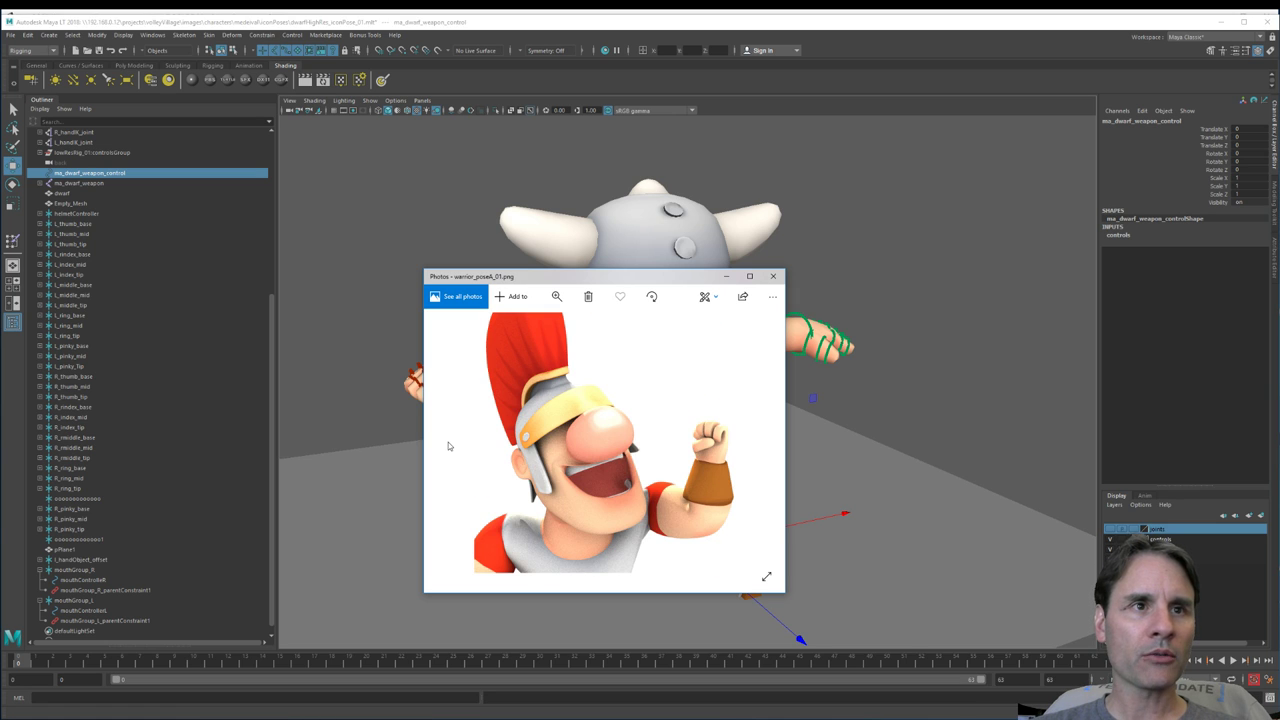
pyautogui.moveTo(630, 277); pyautogui.dragTo(1279, 328)
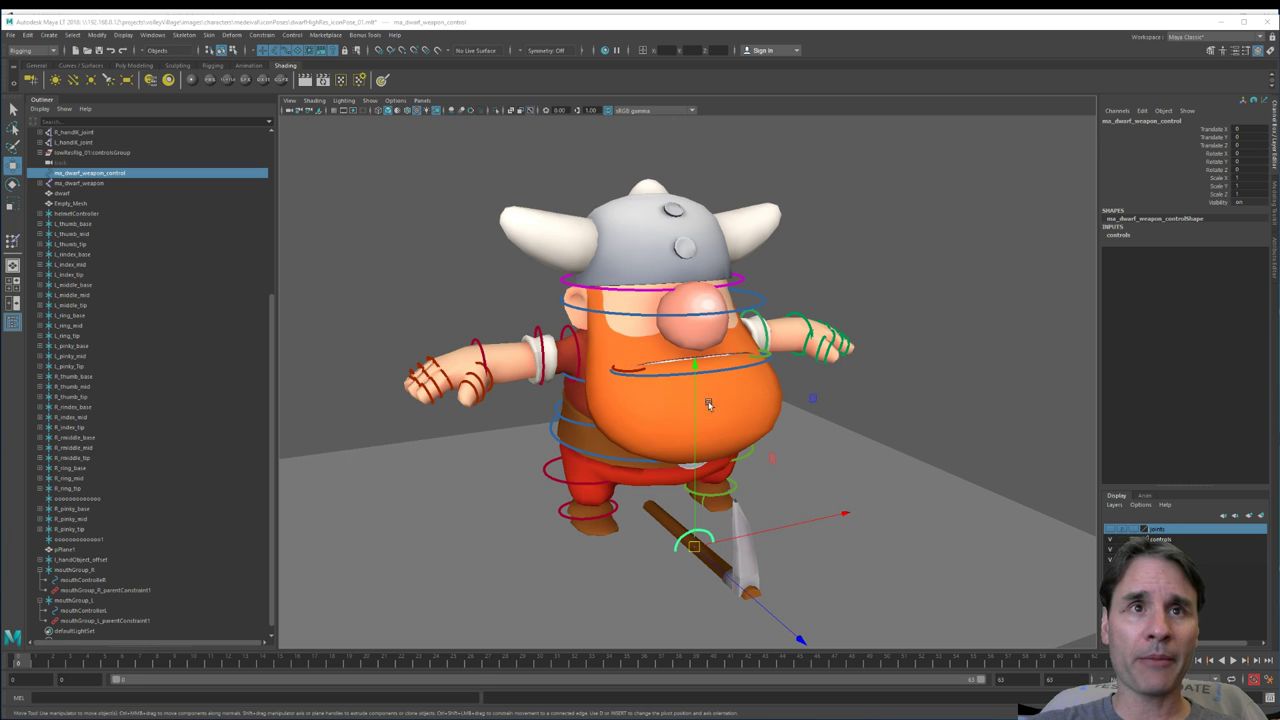
pyautogui.scroll(3, 840, 385)
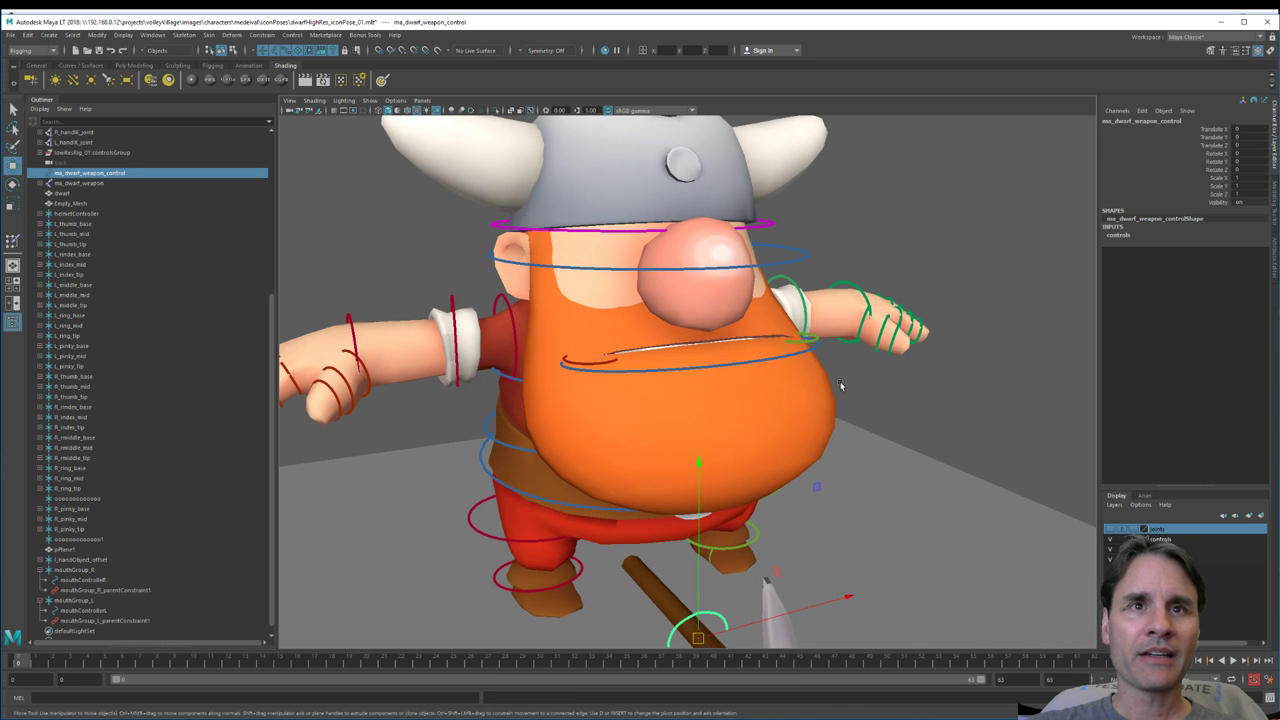
pyautogui.keyDown('alt'); pyautogui.moveTo(869, 317); pyautogui.dragTo(845, 399); pyautogui.keyUp('alt')
pyautogui.scroll(3, 830, 405)
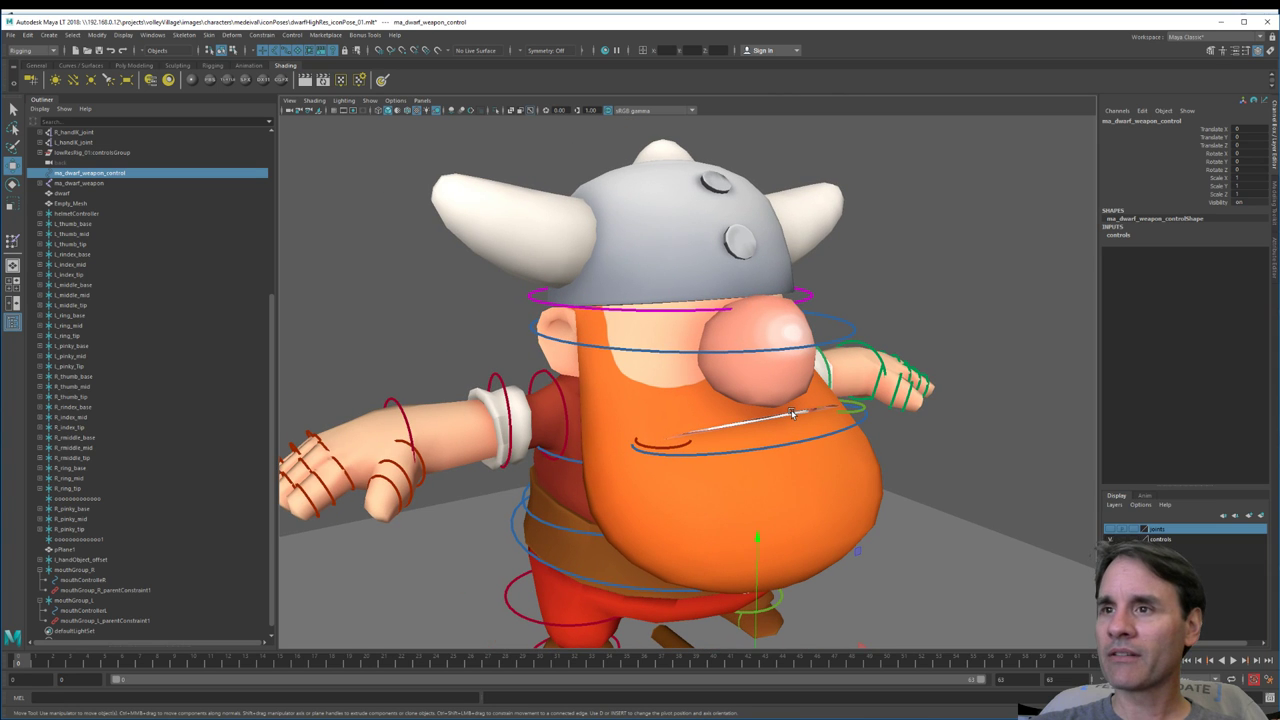
pyautogui.keyDown('alt'); pyautogui.moveTo(796, 422); pyautogui.dragTo(688, 418); pyautogui.keyUp('alt')
pyautogui.scroll(-2, 749, 422)
pyautogui.scroll(2, 735, 424)
pyautogui.scroll(3, 720, 420)
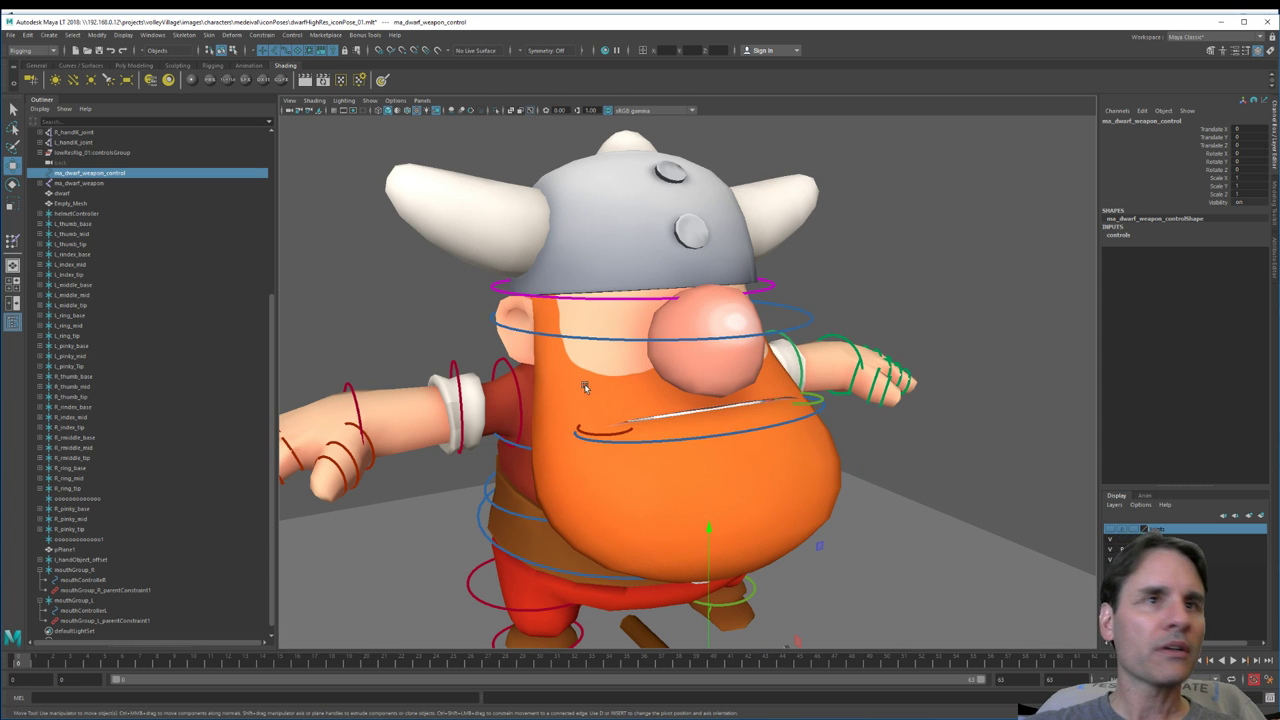
# Step: Hide the ma_dwarf_weapon joint inside the weapon's handle by setting its visibility to 0, and clear the selection
pyautogui.scroll(-5, 585, 388)
pyautogui.click(446, 286)
pyautogui.moveTo(428, 238); pyautogui.dragTo(868, 573)
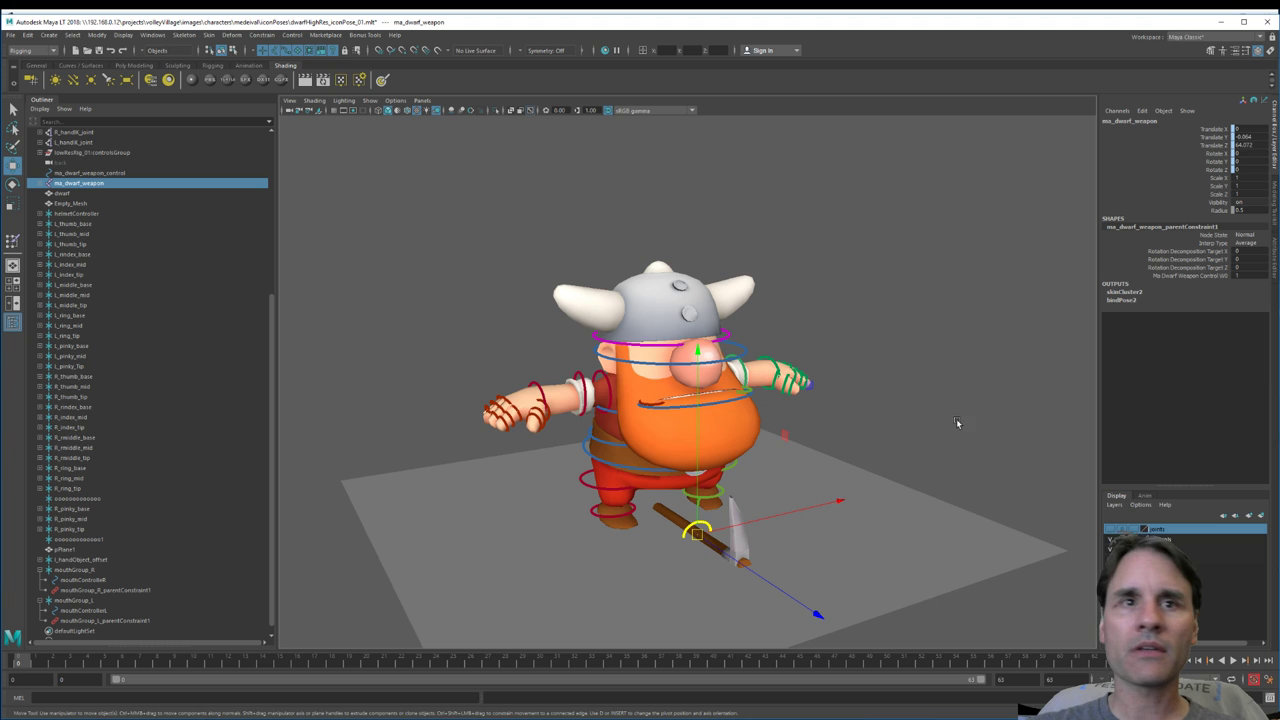
pyautogui.scroll(4, 851, 405)
pyautogui.scroll(5, 851, 405)
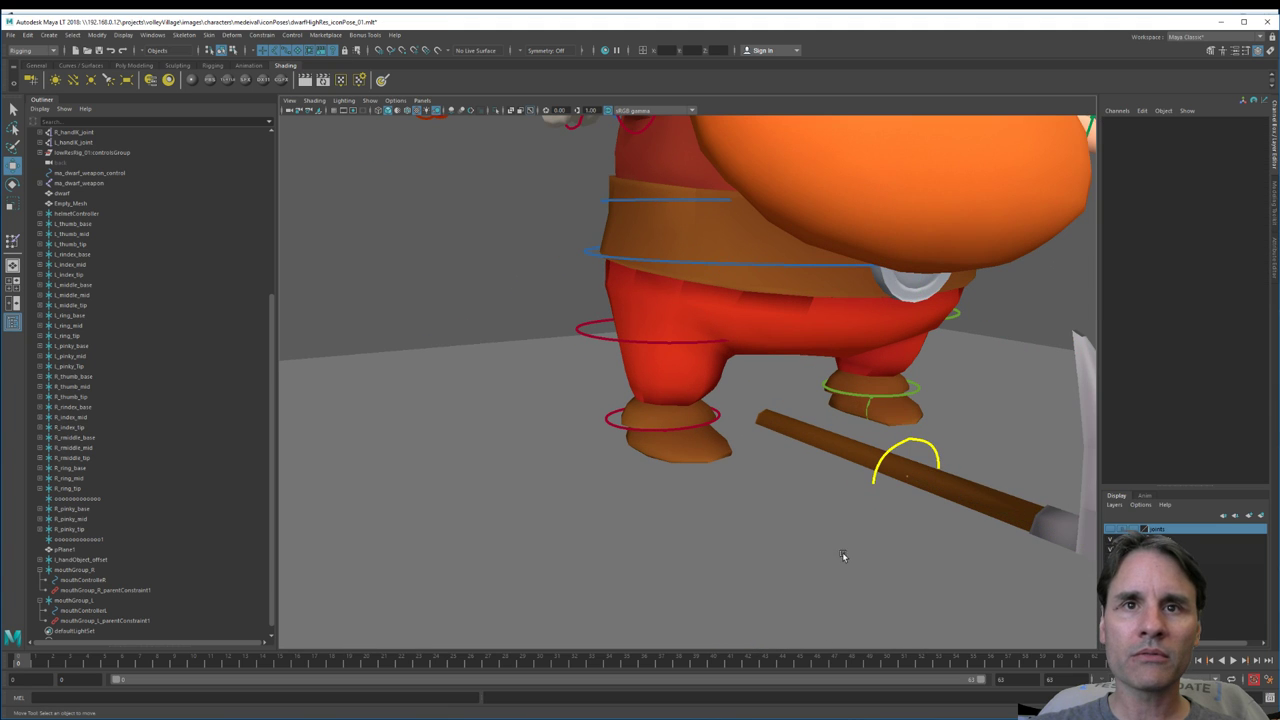
pyautogui.click(907, 480)
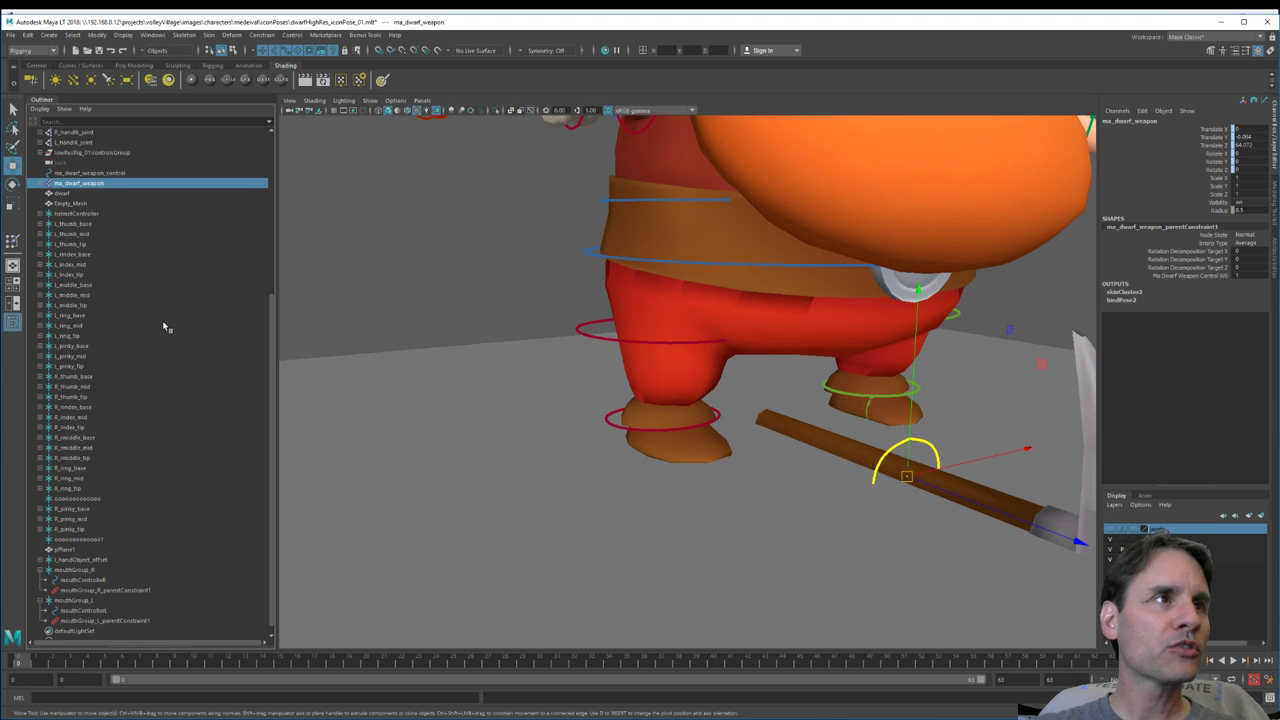
pyautogui.click(1257, 202)
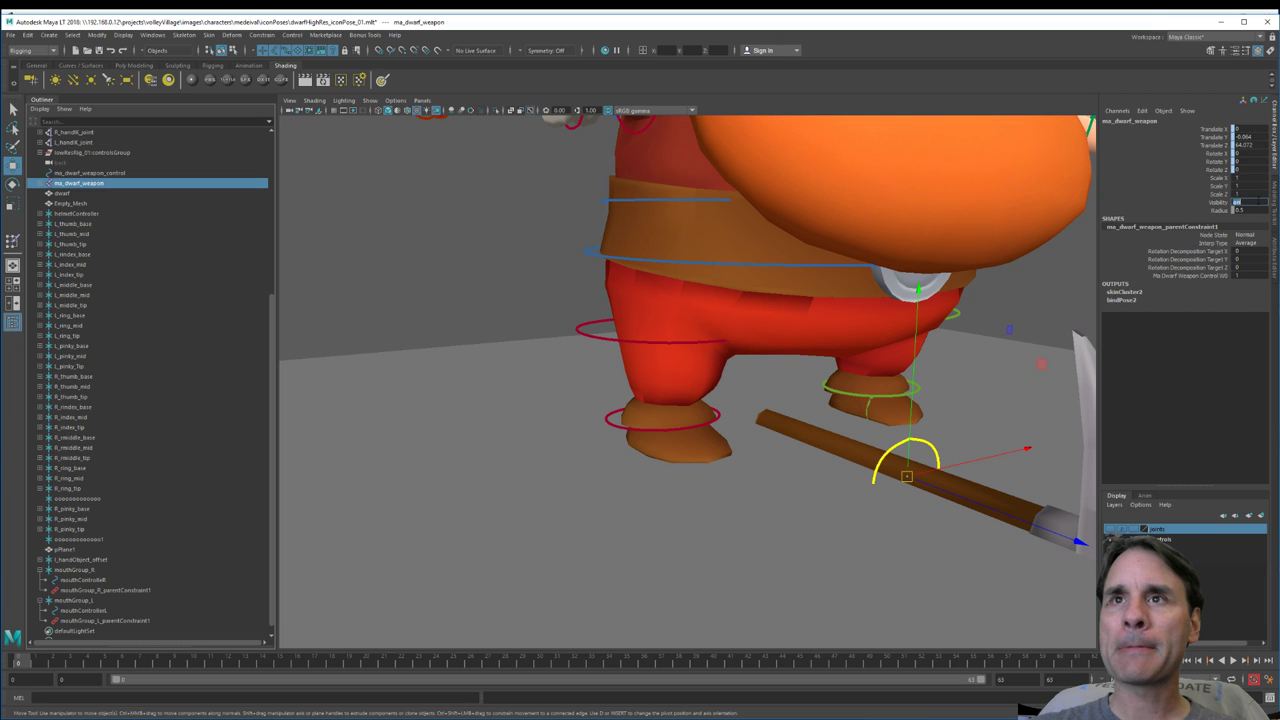
pyautogui.write('0')
pyautogui.press('Return')
pyautogui.scroll(-3, 737, 382)
pyautogui.click(527, 430)
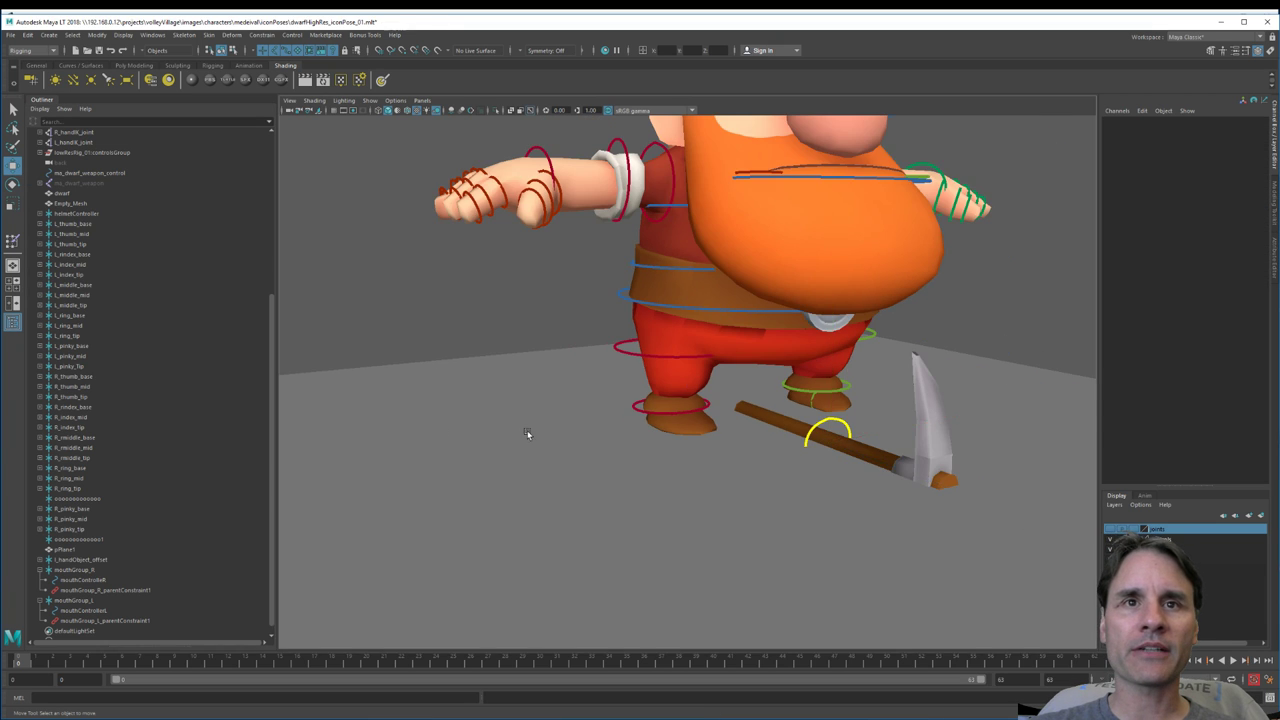
# Step: Select all of the dwarf's rig controls, including the weapon and mouth controllers, and key their default pose at the start frame
pyautogui.scroll(-5, 527, 430)
pyautogui.moveTo(490, 140); pyautogui.dragTo(1052, 523)
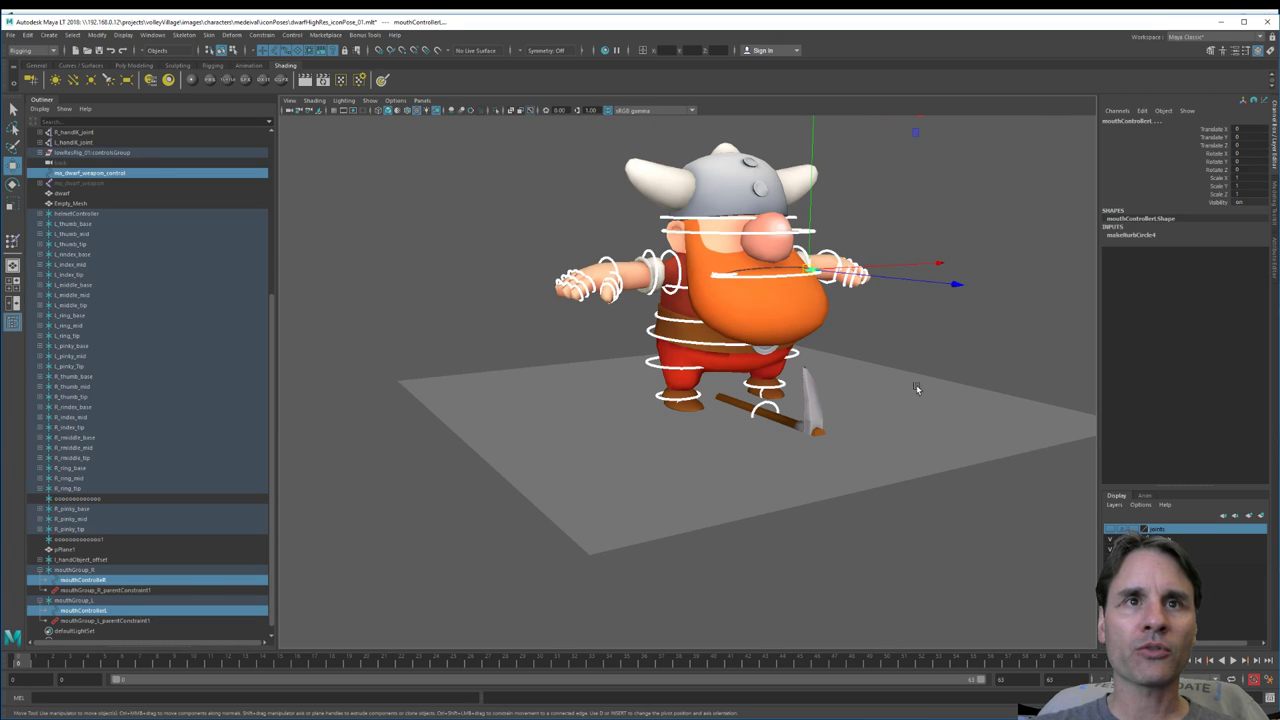
pyautogui.scroll(3, 916, 386)
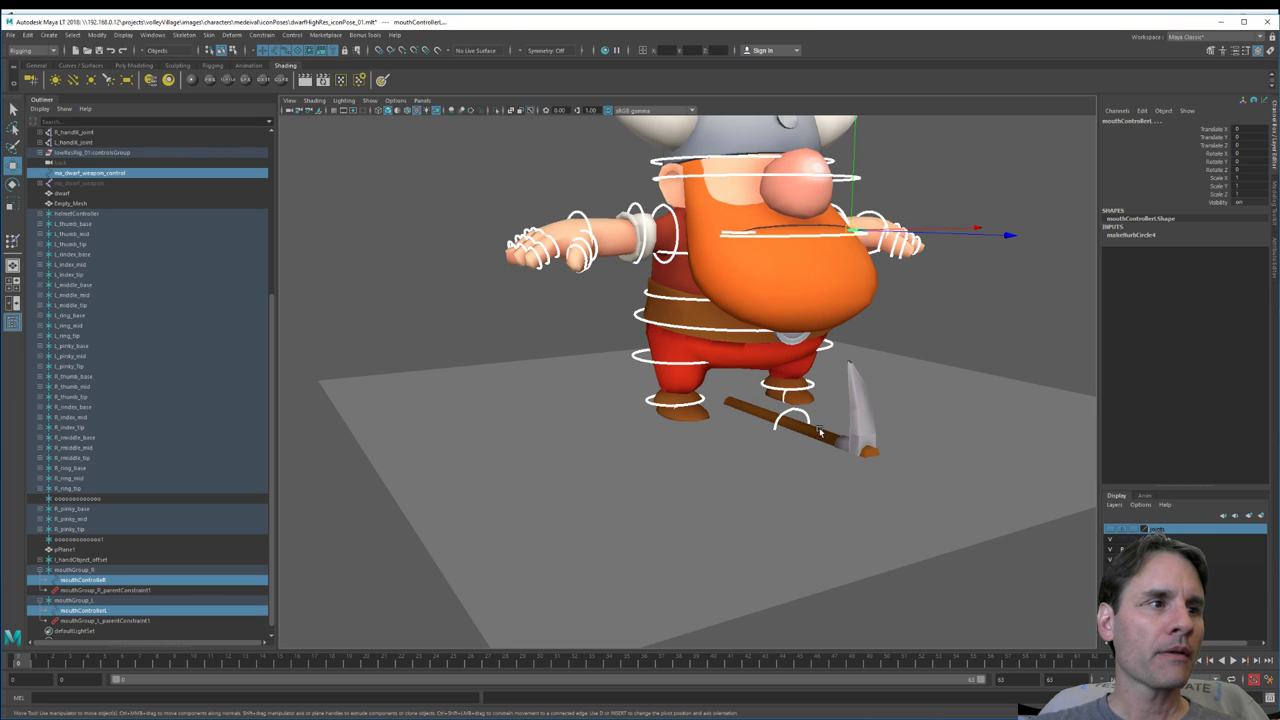
pyautogui.press('s')
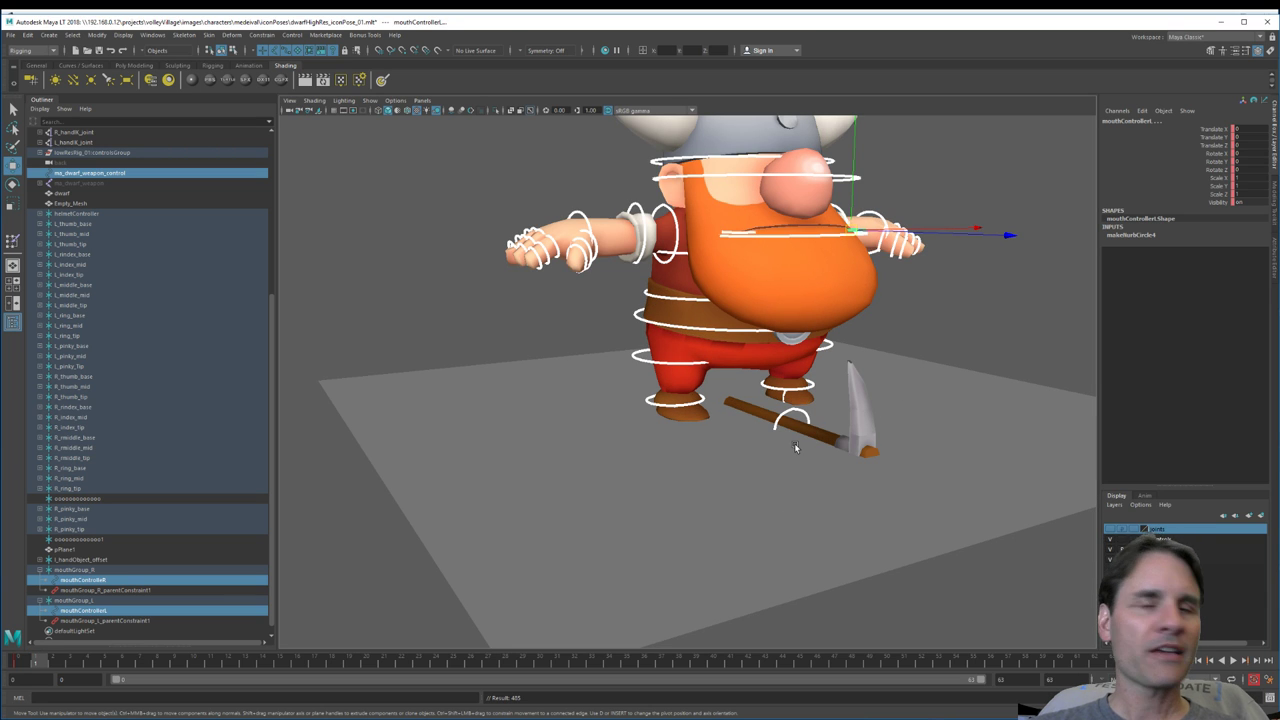
# Step: Open the dwarf's mouth by moving the jaw controller below the lips downward
pyautogui.keyDown('alt'); pyautogui.moveTo(767, 377); pyautogui.dragTo(772, 481, button='middle'); pyautogui.keyUp('alt')
pyautogui.scroll(3, 793, 490)
pyautogui.scroll(1, 770, 403)
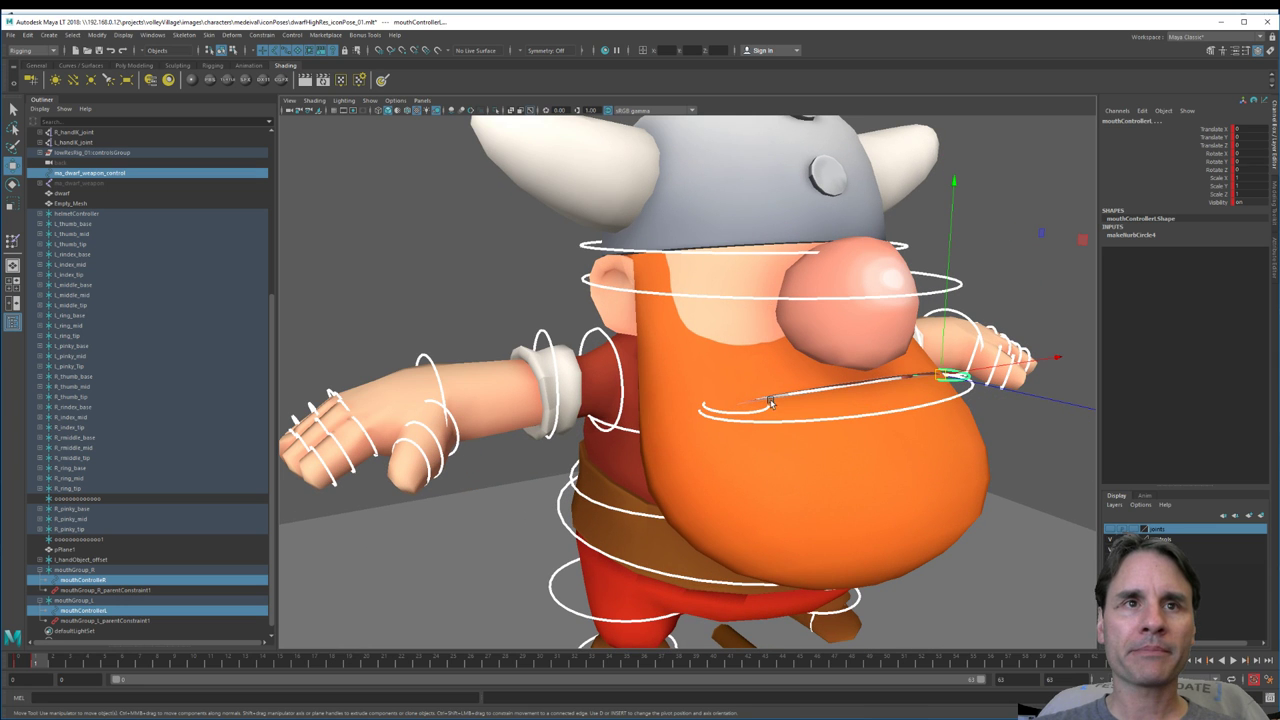
pyautogui.click(834, 417)
pyautogui.keyDown('alt'); pyautogui.moveTo(834, 417); pyautogui.dragTo(840, 469); pyautogui.keyUp('alt')
pyautogui.press('w')
pyautogui.moveTo(804, 398); pyautogui.dragTo(799, 471)
# Step: Pose the right mouth corner by moving mouthControllerR down about 20 units and rotating it about -16 in Y and 18 in Z
pyautogui.click(675, 398)
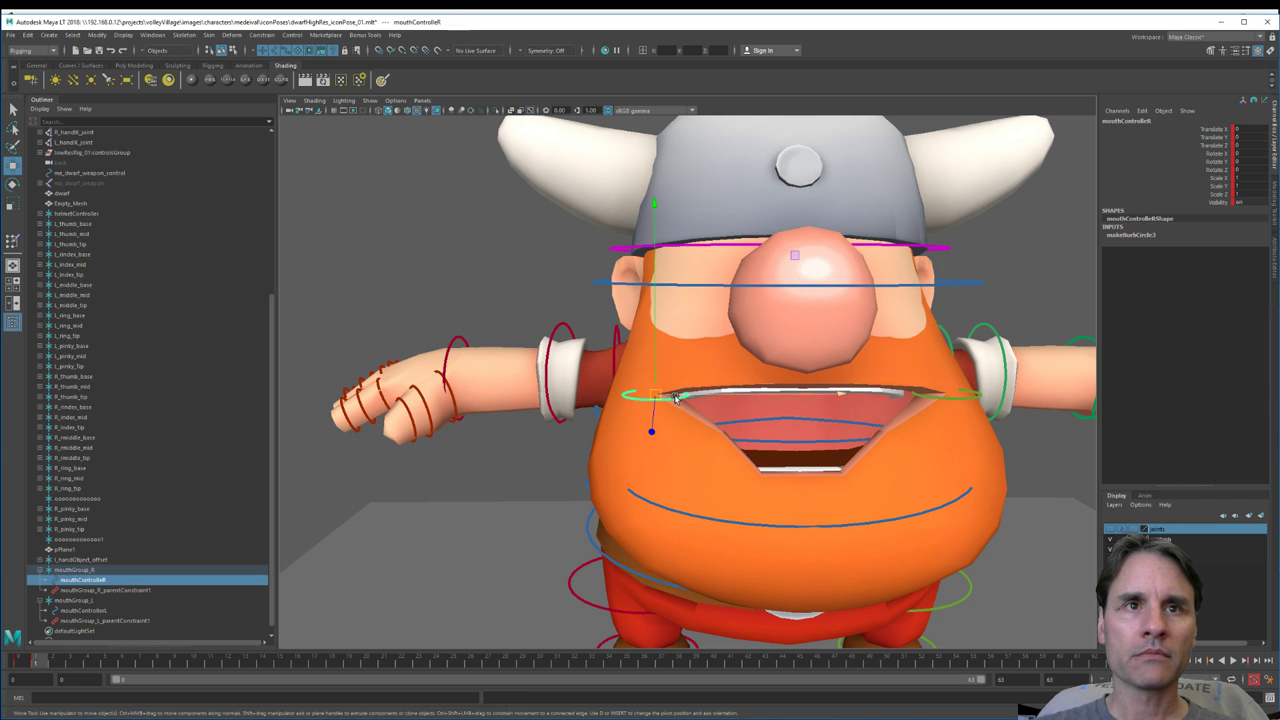
pyautogui.moveTo(675, 398); pyautogui.dragTo(655, 465)
pyautogui.press('e')
pyautogui.keyDown('alt'); pyautogui.moveTo(623, 505); pyautogui.dragTo(680, 364); pyautogui.keyUp('alt')
pyautogui.press('w')
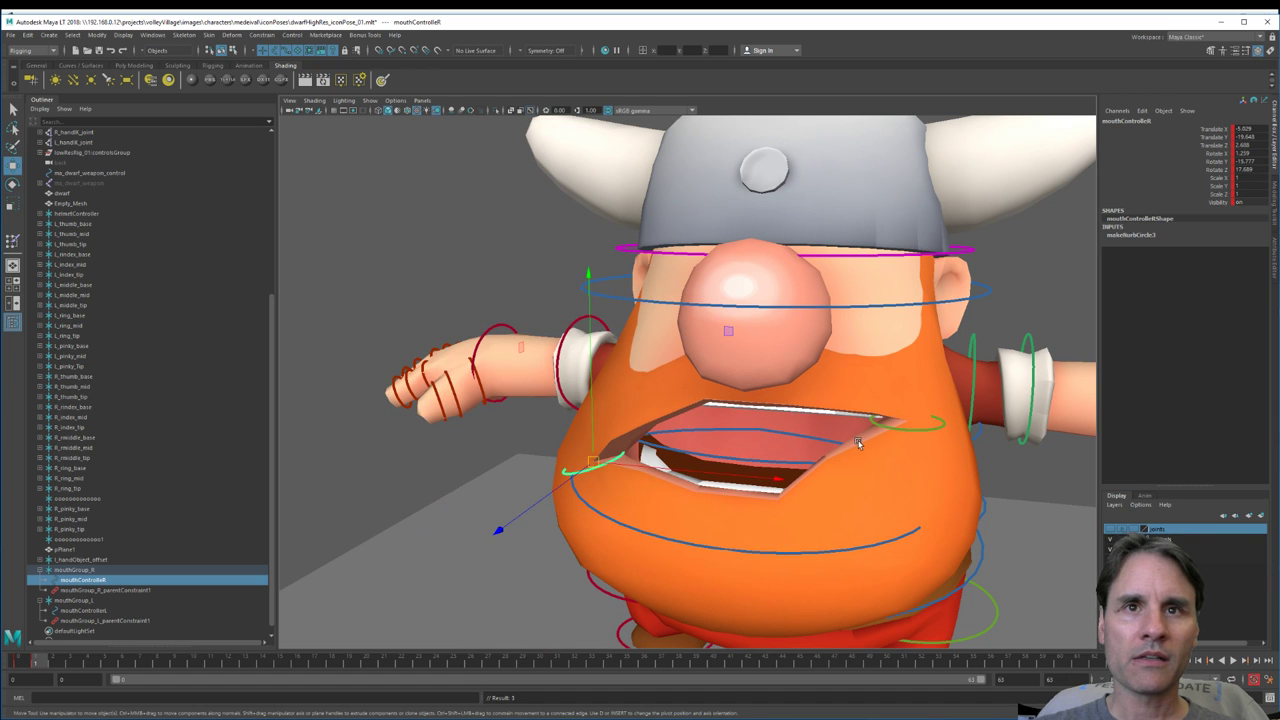
# Step: Pose the left mouth corner by lowering mouthControllerL and rotating it about 8 in X, 9 in Y and -7 in Z
pyautogui.click(897, 430)
pyautogui.moveTo(897, 430); pyautogui.dragTo(945, 467)
pyautogui.press('e')
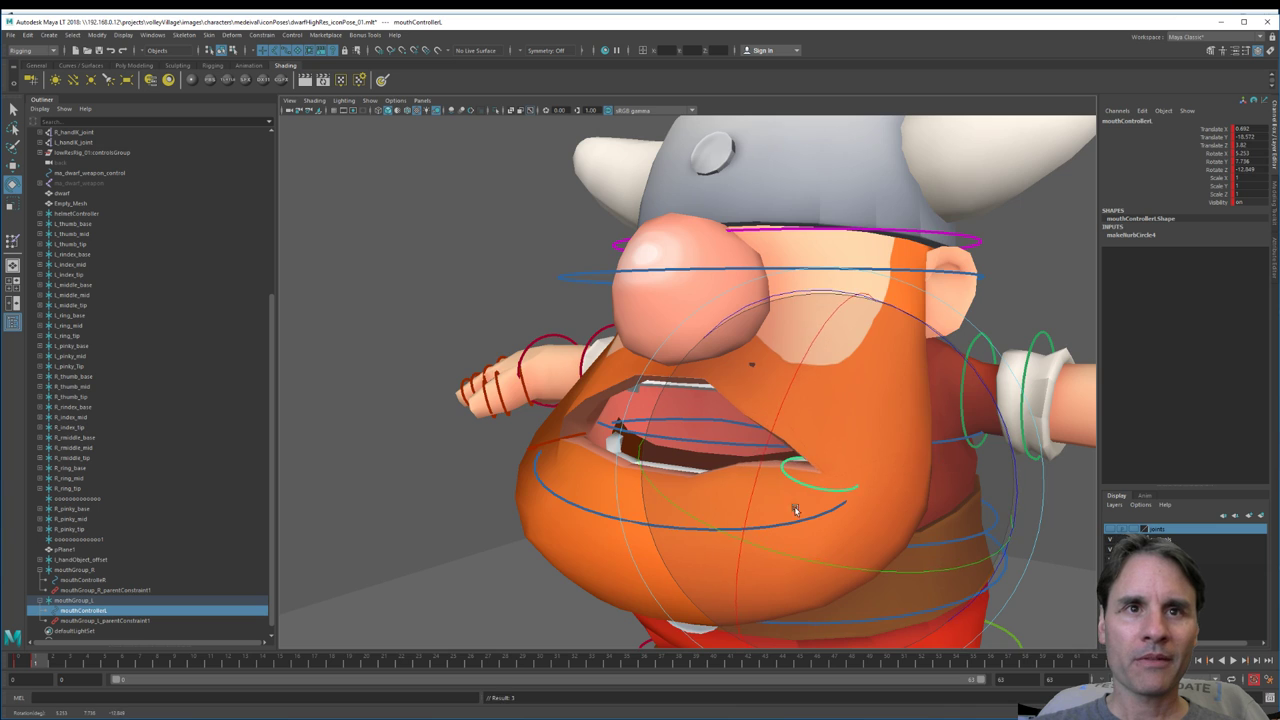
pyautogui.keyDown('alt'); pyautogui.moveTo(794, 506); pyautogui.dragTo(871, 498); pyautogui.keyUp('alt')
pyautogui.moveTo(846, 434); pyautogui.dragTo(882, 447)
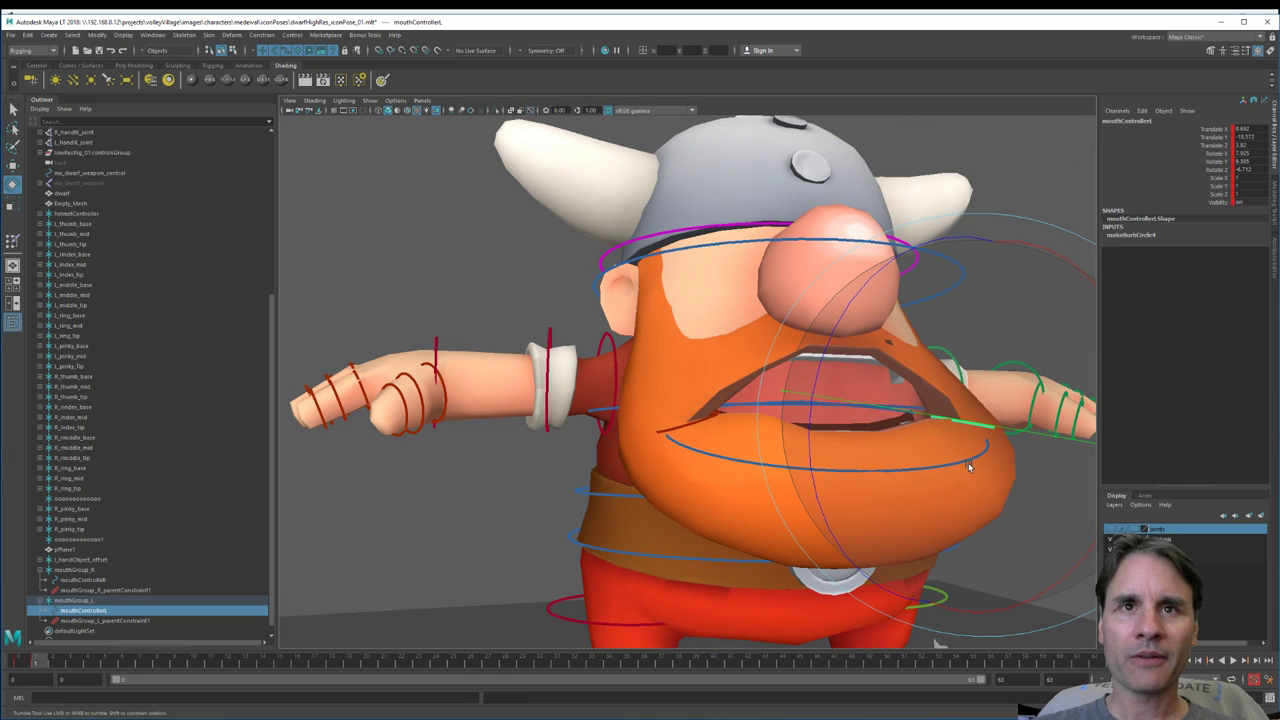
# Step: Adjust the left mouth corner's rotation, then rotate mouthControllerR to about 11 in X, -25 in Y and 10 in Z and key its rotation
pyautogui.moveTo(987, 388); pyautogui.dragTo(997, 365)
pyautogui.press('w')
pyautogui.keyDown('alt'); pyautogui.moveTo(790, 420); pyautogui.dragTo(748, 432); pyautogui.keyUp('alt')
pyautogui.click(693, 440)
pyautogui.press('e')
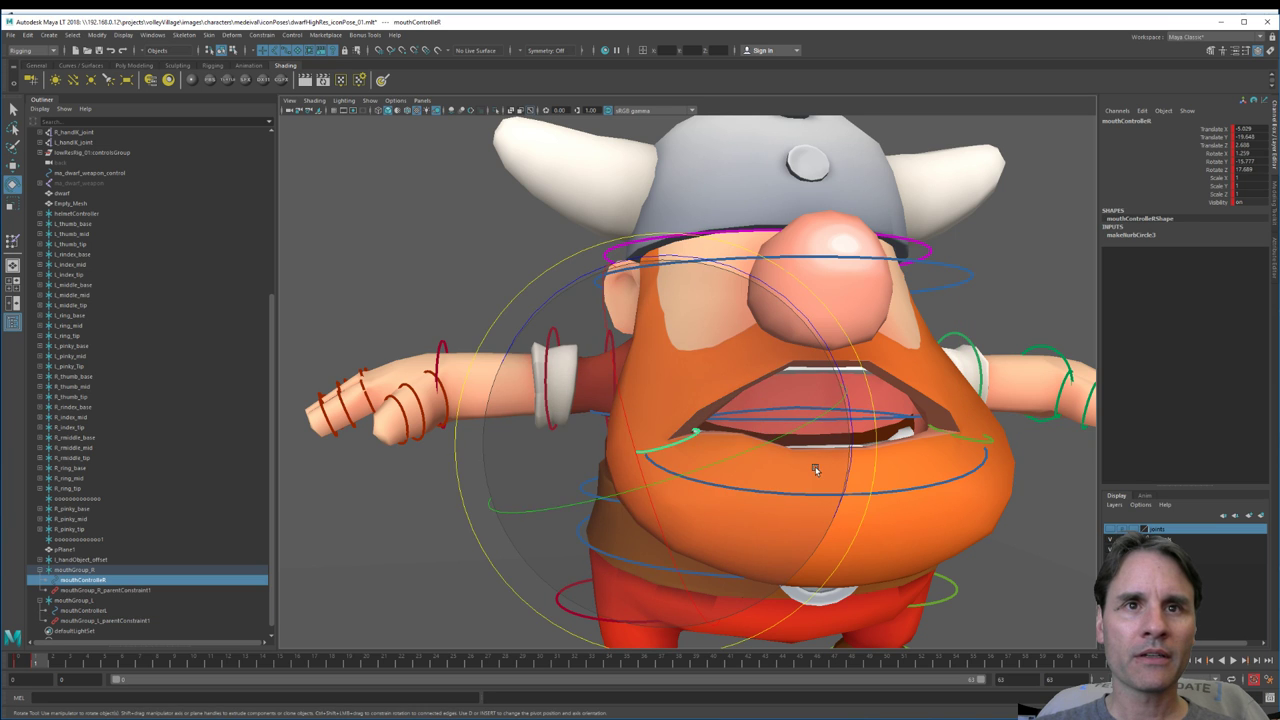
pyautogui.hotkey('shift', 'e')
pyautogui.moveTo(817, 346); pyautogui.dragTo(770, 335)
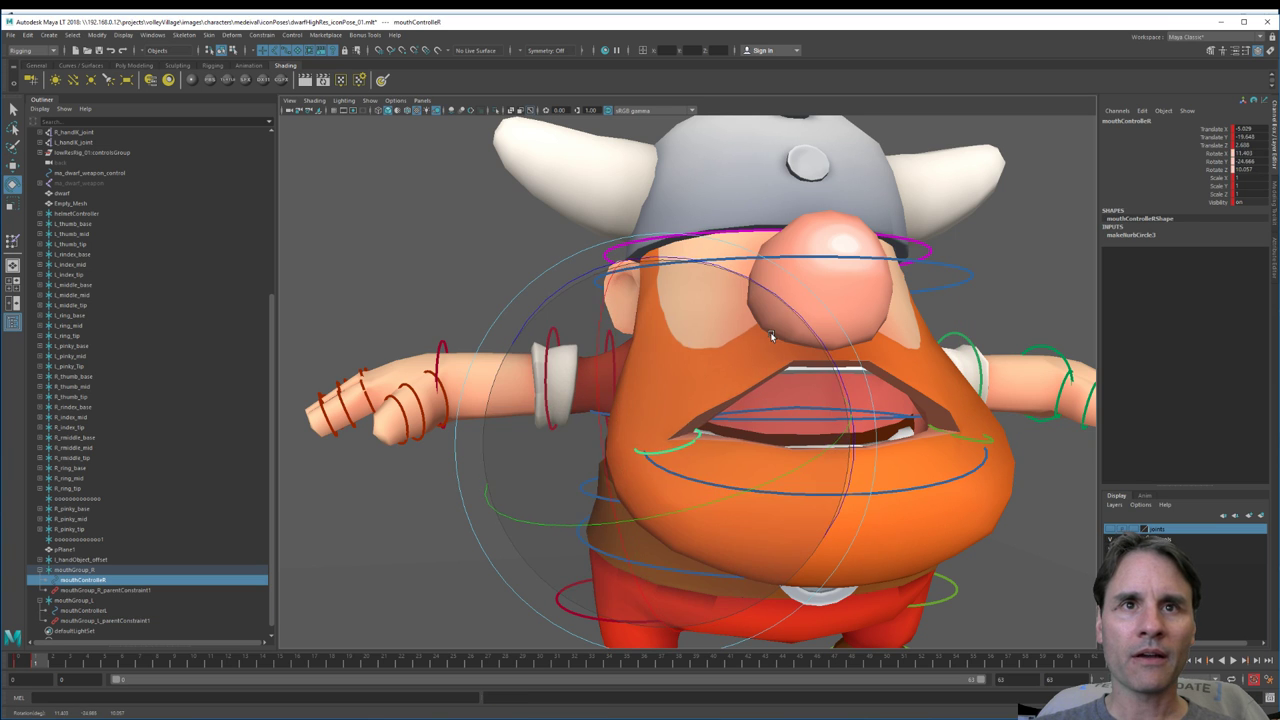
pyautogui.hotkey('shift', 'e')
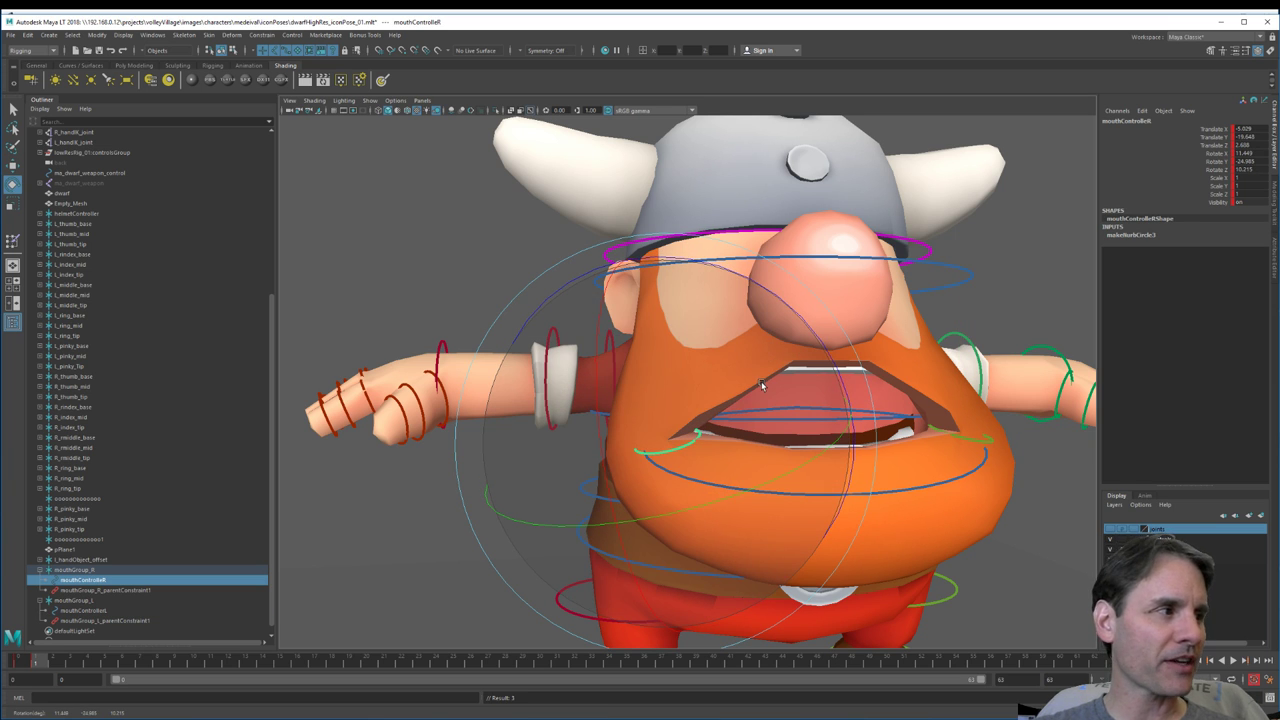
# Step: Open the mouth wider by moving the jaw controller to about -25 in Y and 17 in Z and rotating it about 27 in X
pyautogui.keyDown('alt'); pyautogui.moveTo(934, 372); pyautogui.dragTo(834, 462); pyautogui.keyUp('alt')
pyautogui.scroll(-4, 867, 438)
pyautogui.scroll(4, 775, 453)
pyautogui.press('w')
pyautogui.click(755, 511)
pyautogui.press('e')
pyautogui.press('w')
pyautogui.press('e')
pyautogui.press('w')
pyautogui.keyDown('alt'); pyautogui.moveTo(985, 476); pyautogui.dragTo(830, 480); pyautogui.keyUp('alt')
pyautogui.scroll(-4, 835, 448)
pyautogui.keyDown('alt'); pyautogui.moveTo(829, 336); pyautogui.dragTo(848, 404); pyautogui.keyUp('alt')
pyautogui.scroll(3, 789, 357)
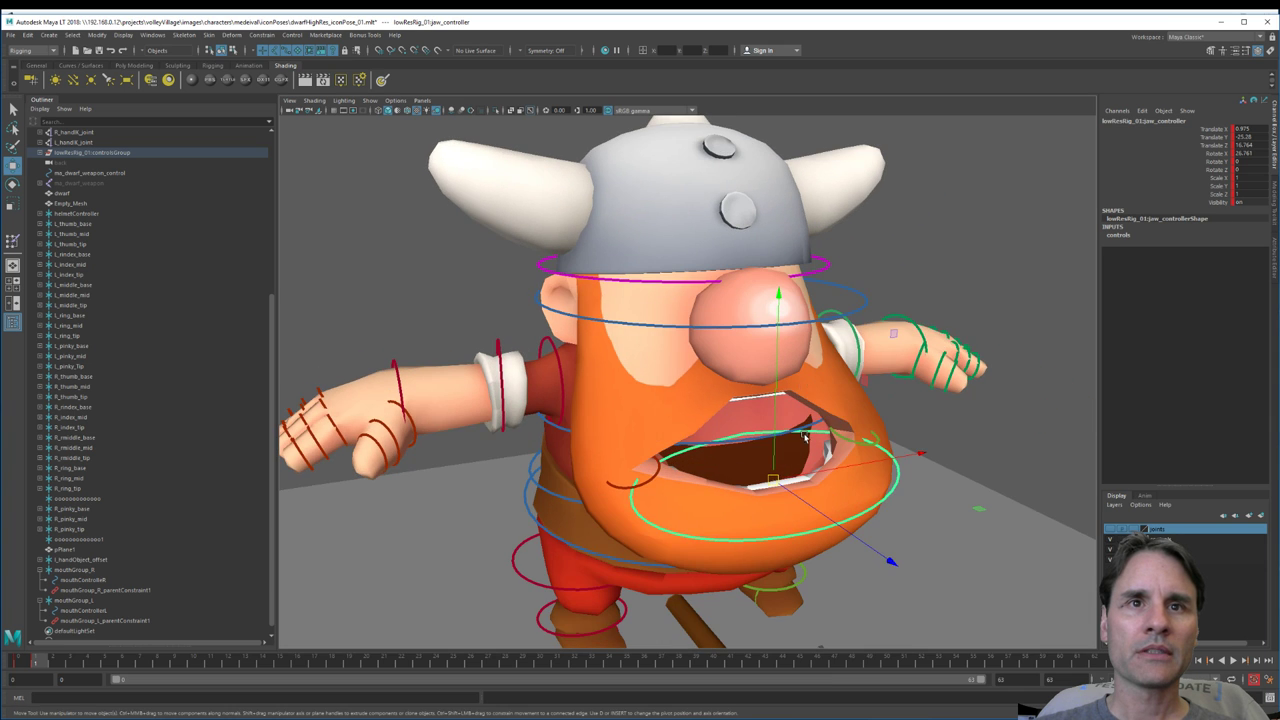
pyautogui.keyDown('alt'); pyautogui.moveTo(790, 498); pyautogui.dragTo(700, 462); pyautogui.keyUp('alt')
pyautogui.keyDown('alt'); pyautogui.moveTo(848, 318); pyautogui.dragTo(650, 447); pyautogui.keyUp('alt')
# Step: Tilt the HEAD controller about -10 in X and raise it about 10 in Y
pyautogui.click(866, 291)
pyautogui.hotkey('ctrl', 'z')
pyautogui.press('e')
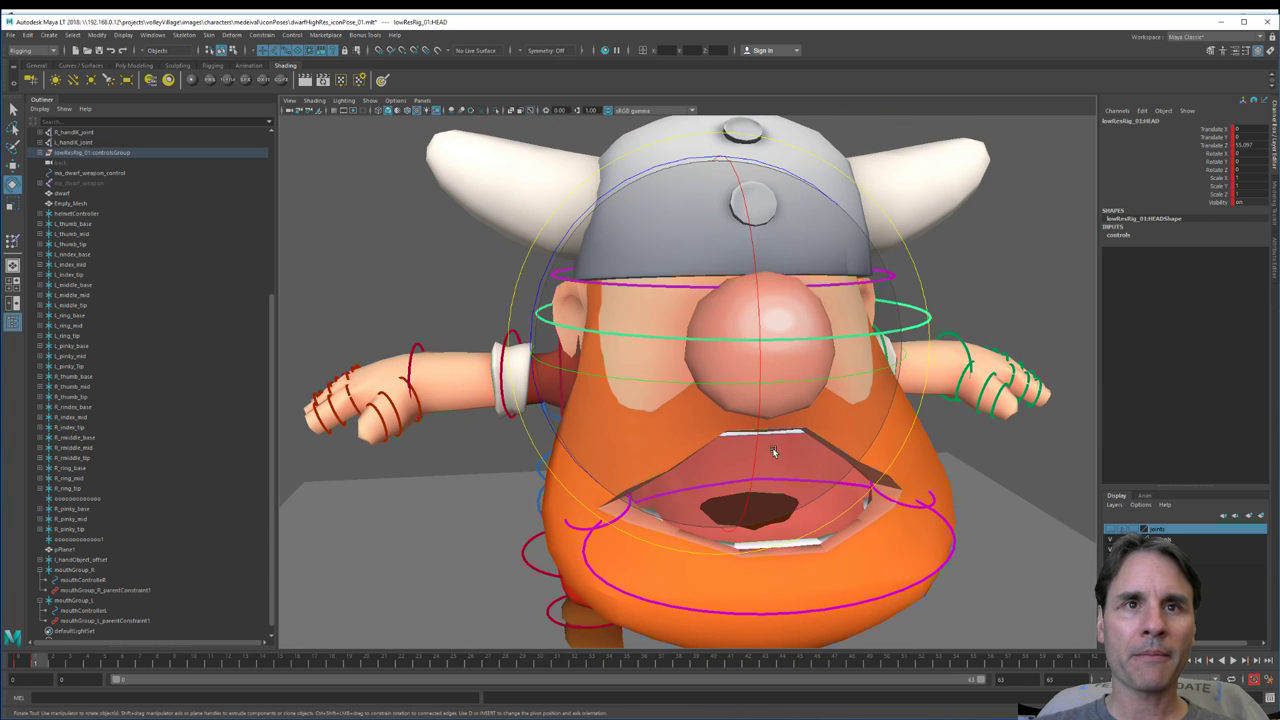
pyautogui.moveTo(636, 414); pyautogui.dragTo(766, 289)
pyautogui.scroll(3, 750, 404)
pyautogui.press('w')
pyautogui.keyDown('alt'); pyautogui.moveTo(773, 371); pyautogui.dragTo(856, 359); pyautogui.keyUp('alt')
pyautogui.scroll(3, 861, 369)
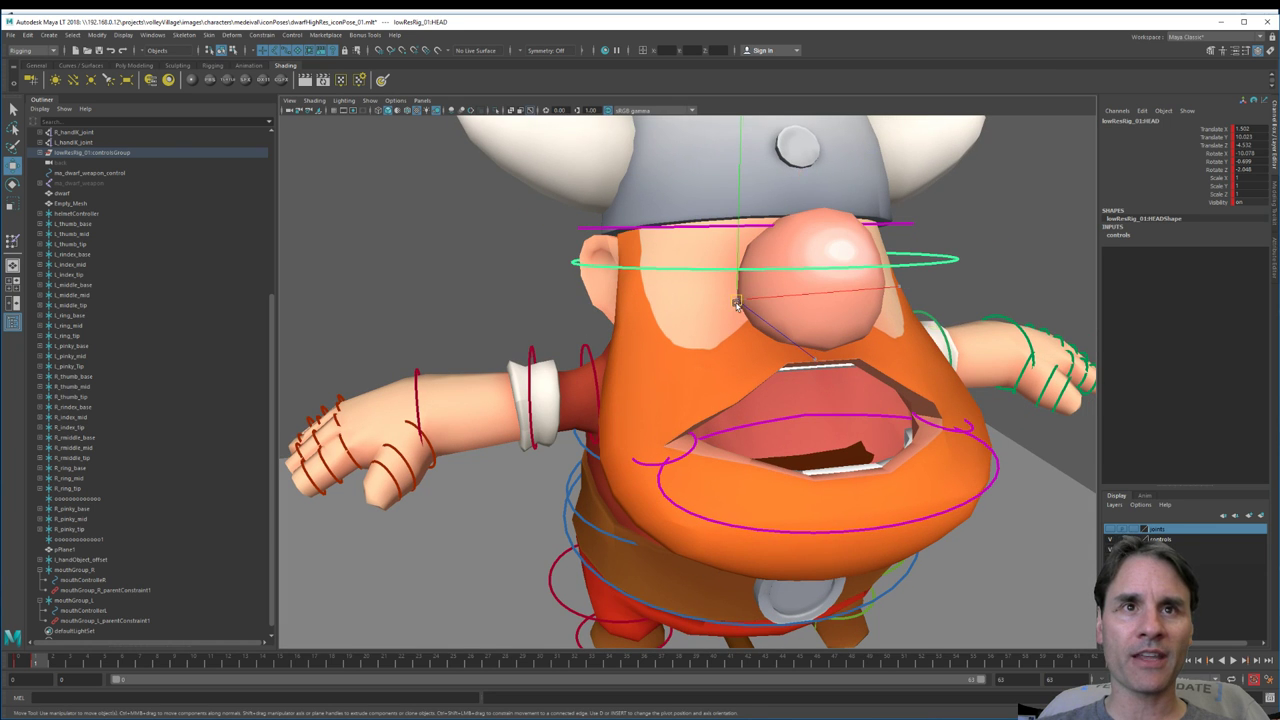
# Step: Raise the chestUpper controller and shift it about -2 in Z to lift the dwarf's upper body and head
pyautogui.scroll(-3, 736, 303)
pyautogui.keyDown('alt'); pyautogui.moveTo(736, 303); pyautogui.dragTo(620, 463); pyautogui.keyUp('alt')
pyautogui.click(622, 458)
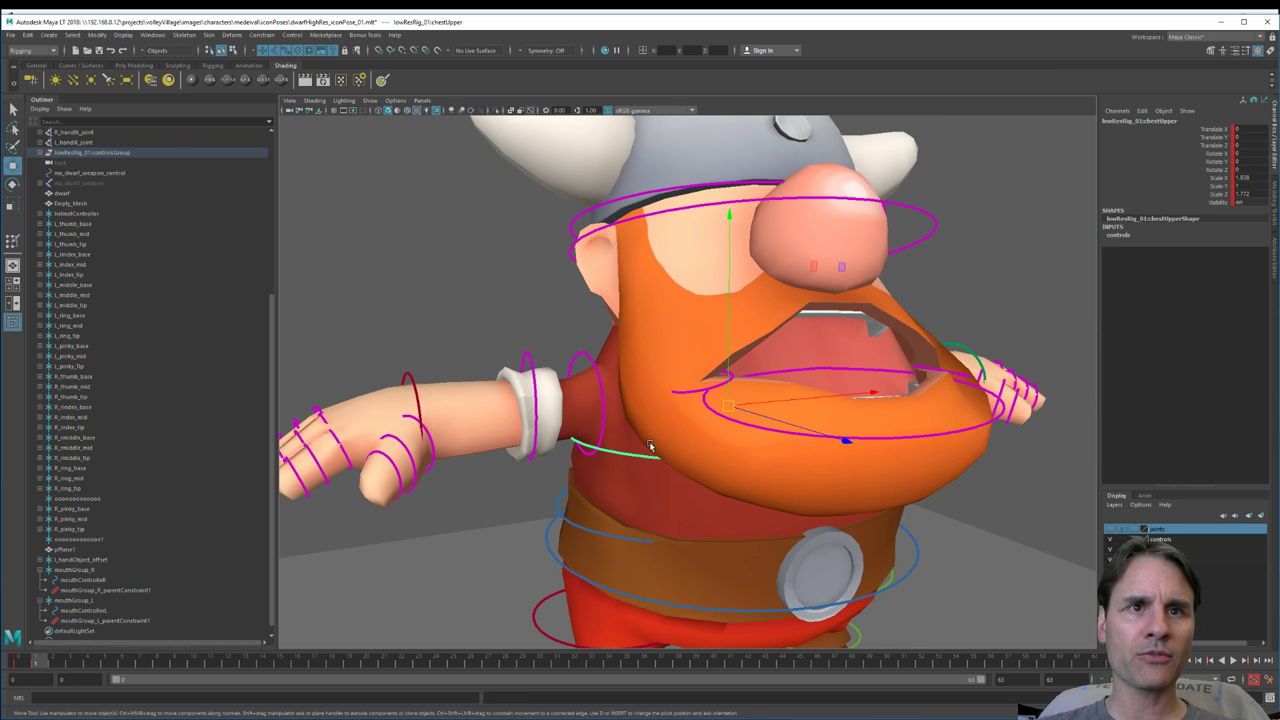
pyautogui.moveTo(719, 408); pyautogui.dragTo(737, 345)
pyautogui.hotkey('ctrl', 'z')
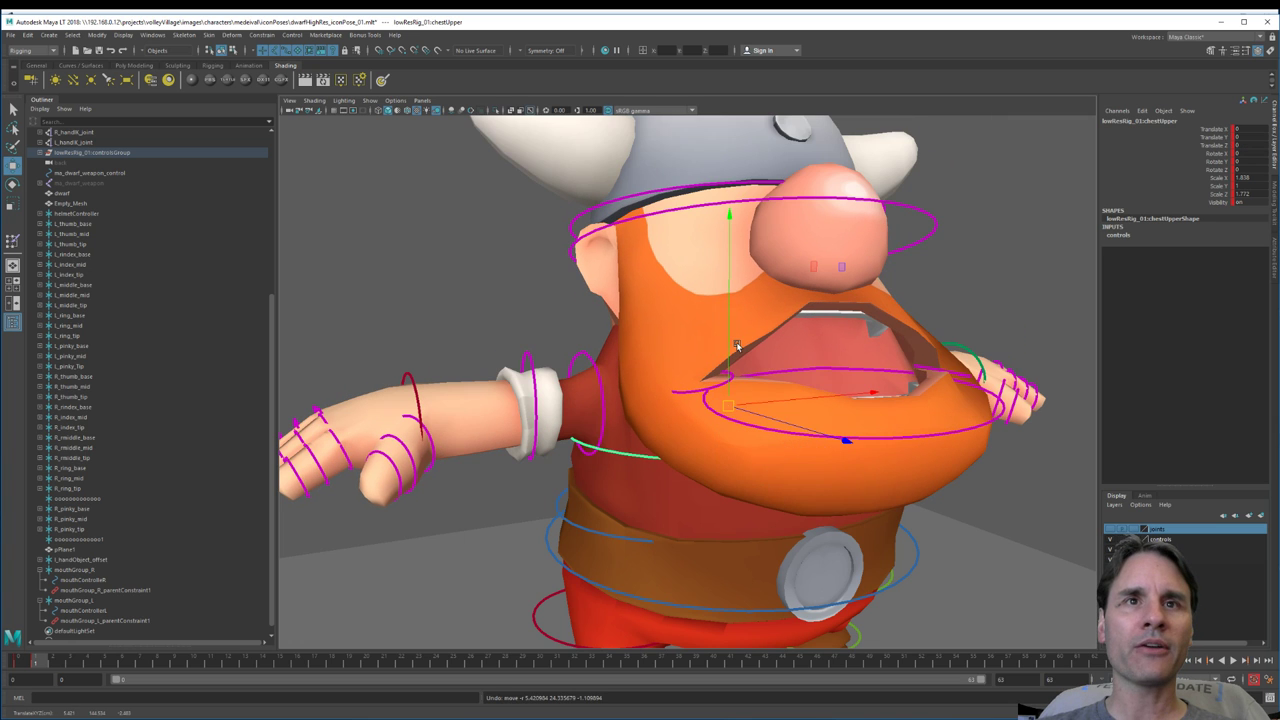
pyautogui.moveTo(732, 409)
pyautogui.mouseDown()
pyautogui.moveTo(733, 371)
pyautogui.moveTo(749, 428)
pyautogui.mouseUp()
pyautogui.scroll(-3, 777, 386)
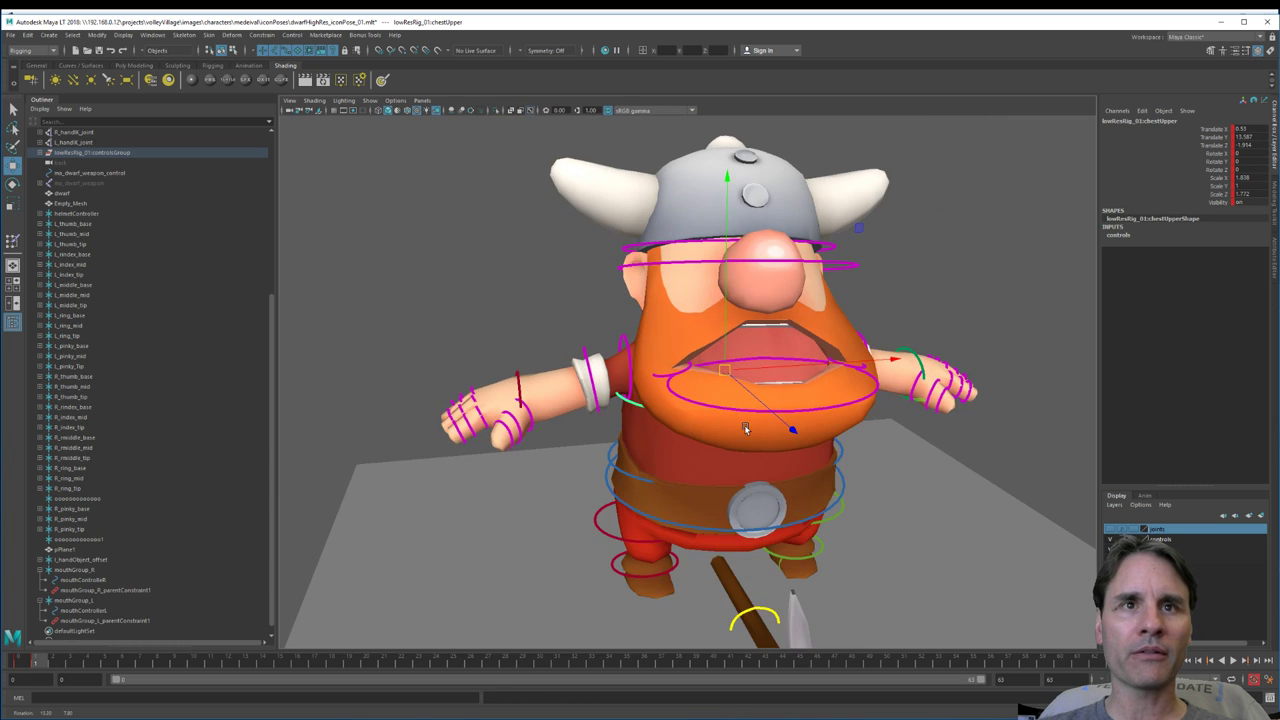
# Step: Rotate the chestUpper controller so the dwarf's chest and head lean sideways toward his right arm
pyautogui.keyDown('alt'); pyautogui.moveTo(760, 395); pyautogui.dragTo(745, 441, button='middle'); pyautogui.keyUp('alt')
pyautogui.keyDown('alt'); pyautogui.moveTo(745, 440); pyautogui.dragTo(786, 437); pyautogui.keyUp('alt')
pyautogui.scroll(3, 786, 437)
pyautogui.press('e')
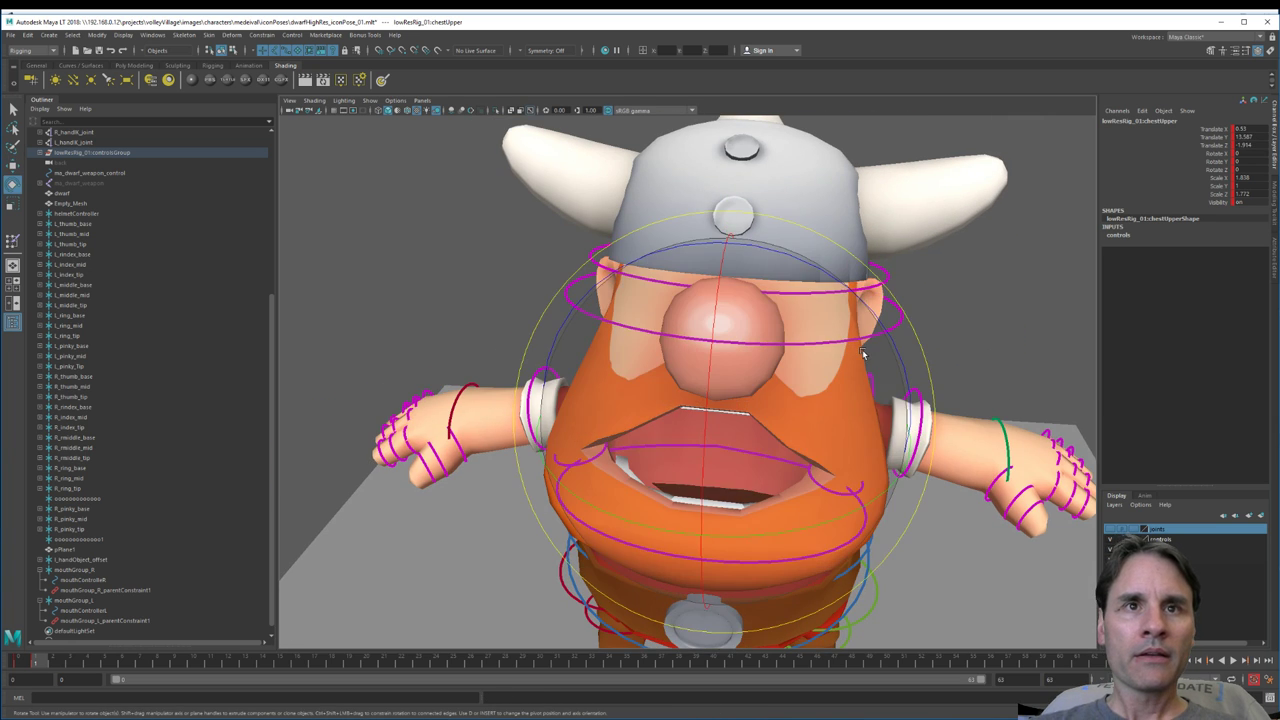
pyautogui.moveTo(876, 336); pyautogui.dragTo(766, 336)
pyautogui.press('w')
pyautogui.click(738, 376)
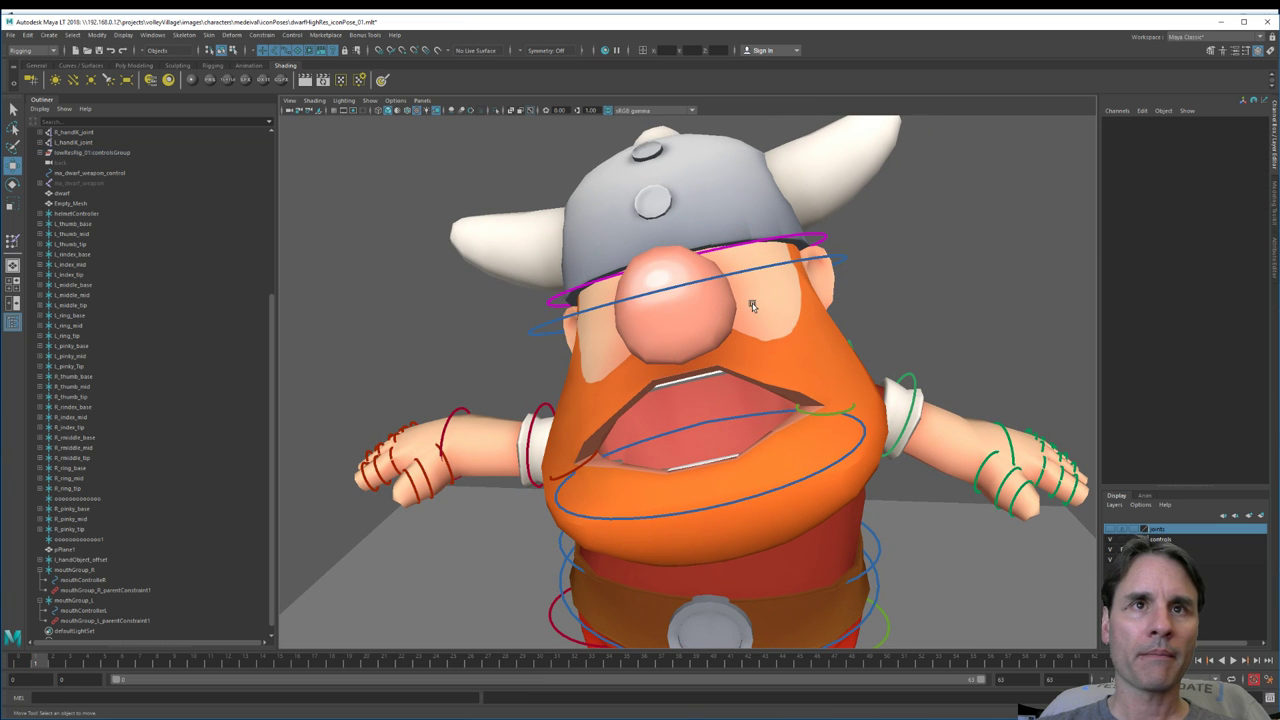
# Step: Tilt the helmet back on the head by rotating helmetControl about -12 in X, -1 in Y and 5 in Z
pyautogui.click(757, 243)
pyautogui.press('e')
pyautogui.moveTo(757, 300); pyautogui.dragTo(757, 300)
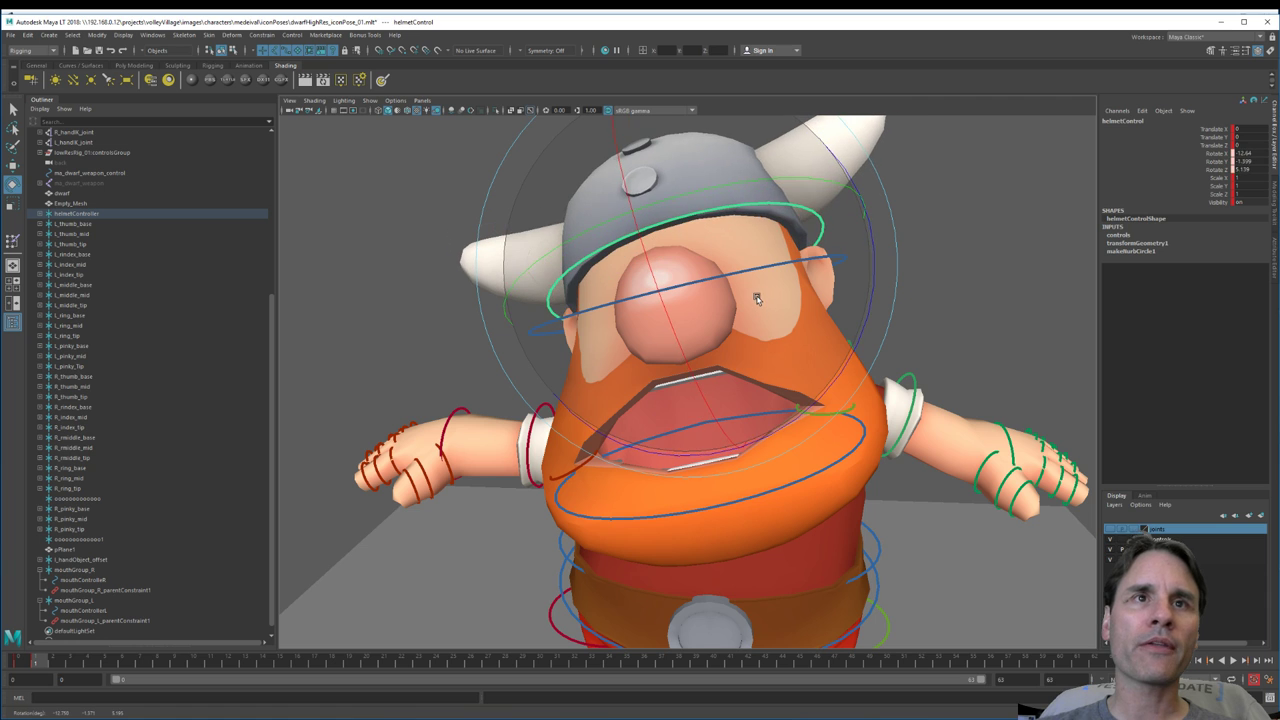
pyautogui.press('w')
# Step: Rotate the chestLower and COG controllers together by about -2 in X, -1 in Y and 3 in Z
pyautogui.keyDown('alt'); pyautogui.moveTo(815, 423); pyautogui.dragTo(811, 438); pyautogui.keyUp('alt')
pyautogui.keyDown('alt'); pyautogui.moveTo(811, 438); pyautogui.dragTo(826, 437, button='right'); pyautogui.keyUp('alt')
pyautogui.keyDown('alt'); pyautogui.moveTo(826, 437); pyautogui.dragTo(806, 429); pyautogui.keyUp('alt')
pyautogui.keyDown('alt'); pyautogui.moveTo(806, 429); pyautogui.dragTo(821, 444, button='right'); pyautogui.keyUp('alt')
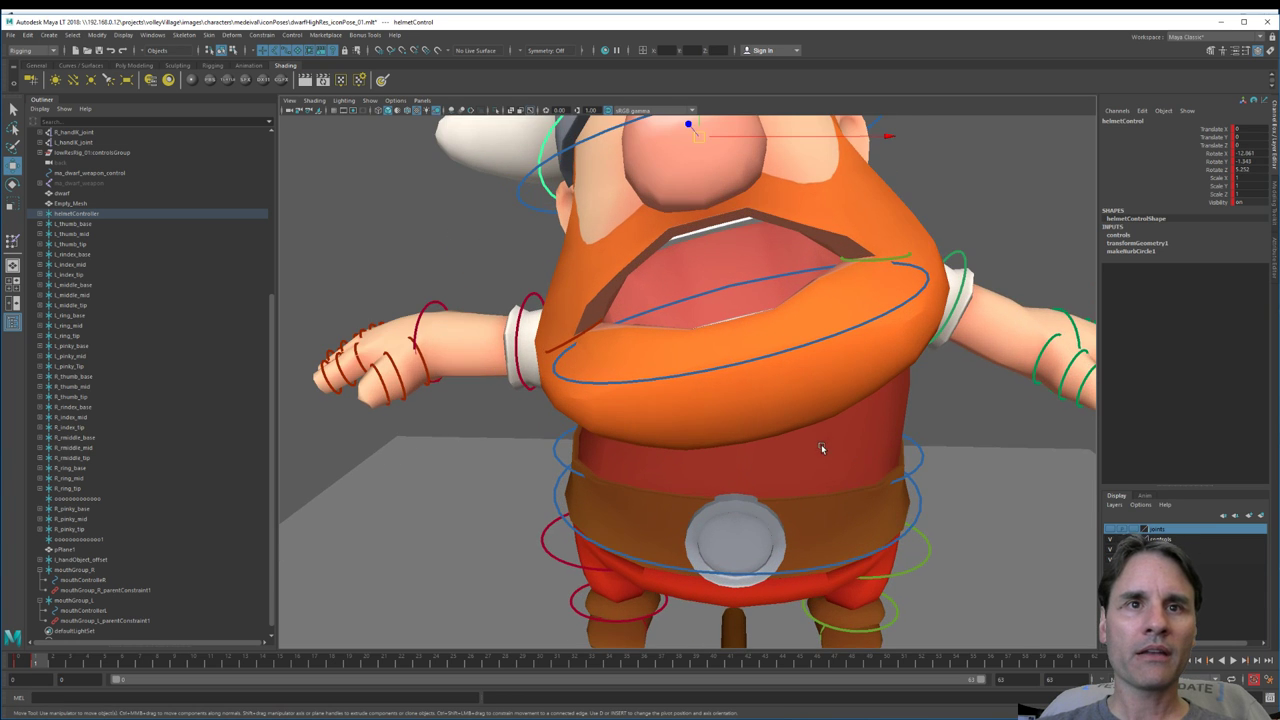
pyautogui.click(921, 467)
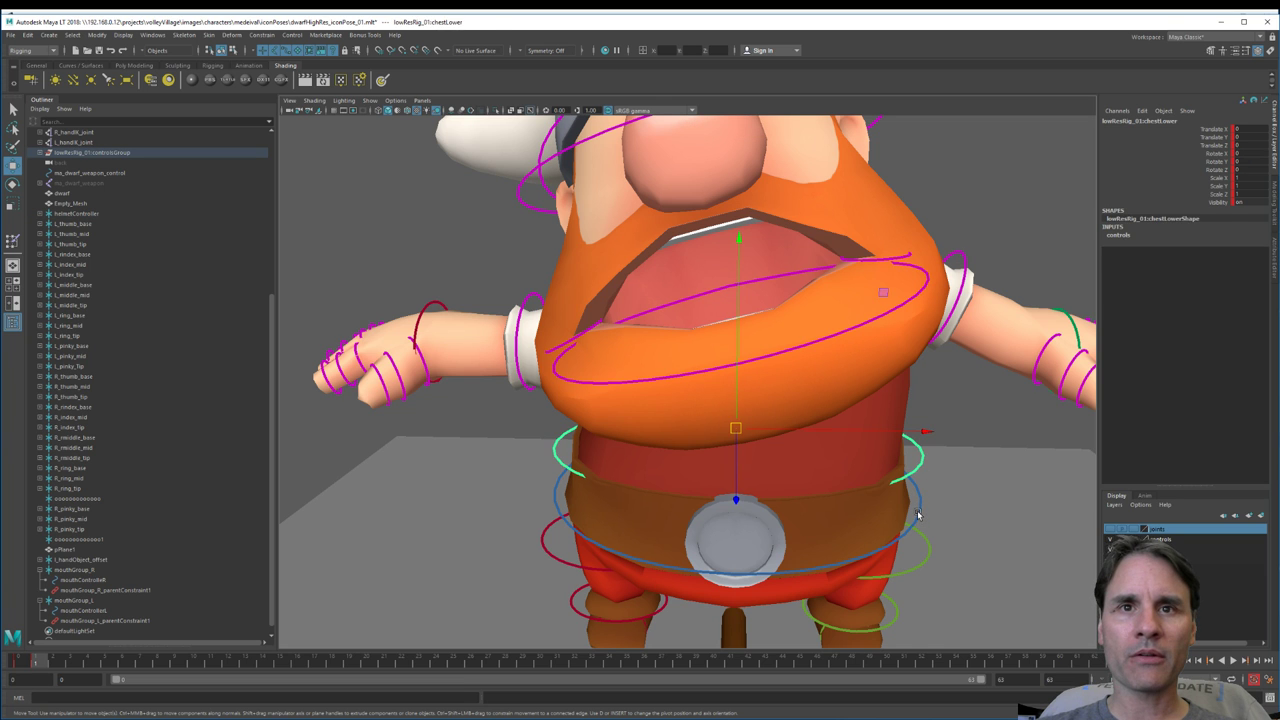
pyautogui.click(920, 512)
pyautogui.press('e')
pyautogui.moveTo(868, 391); pyautogui.dragTo(850, 389)
# Step: Move the right hand's IK controller forward and up to about 9 in X, 15 in Y and 19 in Z
pyautogui.keyDown('alt'); pyautogui.moveTo(808, 520); pyautogui.dragTo(814, 494); pyautogui.keyUp('alt')
pyautogui.keyDown('alt'); pyautogui.moveTo(828, 508); pyautogui.dragTo(743, 443, button='right'); pyautogui.keyUp('alt')
pyautogui.keyDown('alt'); pyautogui.moveTo(743, 443); pyautogui.dragTo(740, 541, button='middle'); pyautogui.keyUp('alt')
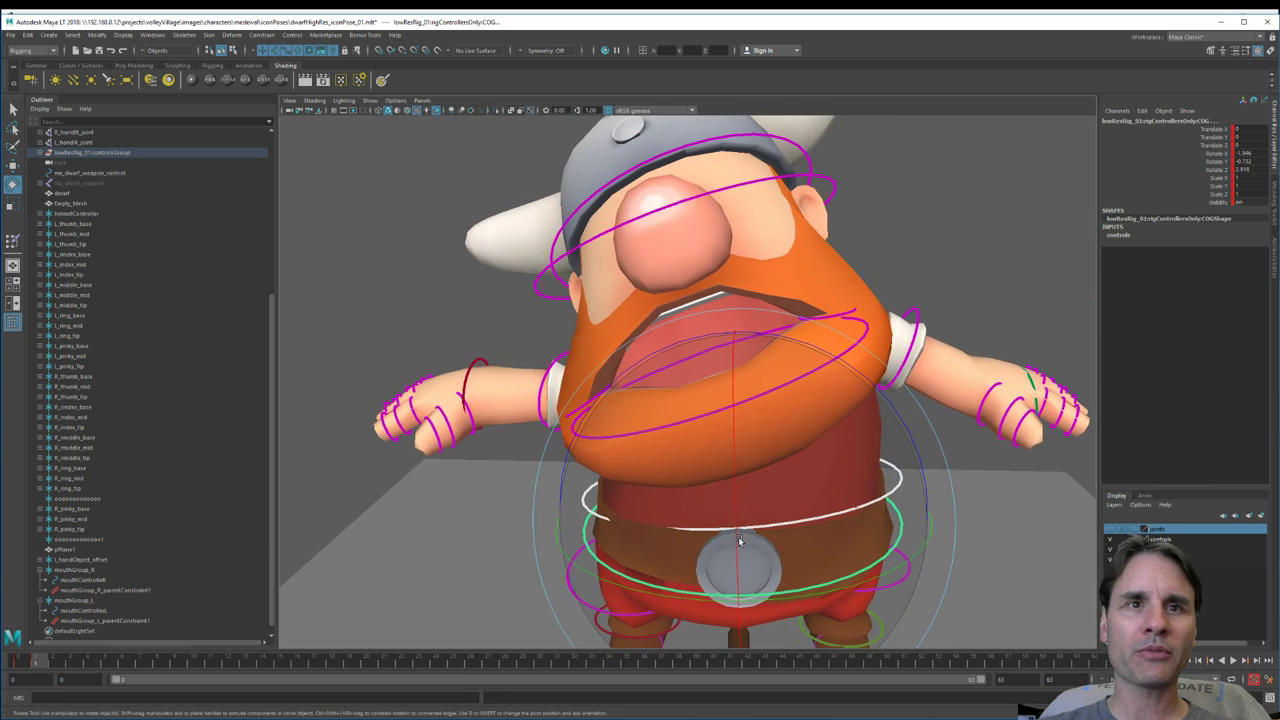
pyautogui.keyDown('alt'); pyautogui.moveTo(740, 541); pyautogui.dragTo(783, 478); pyautogui.keyUp('alt')
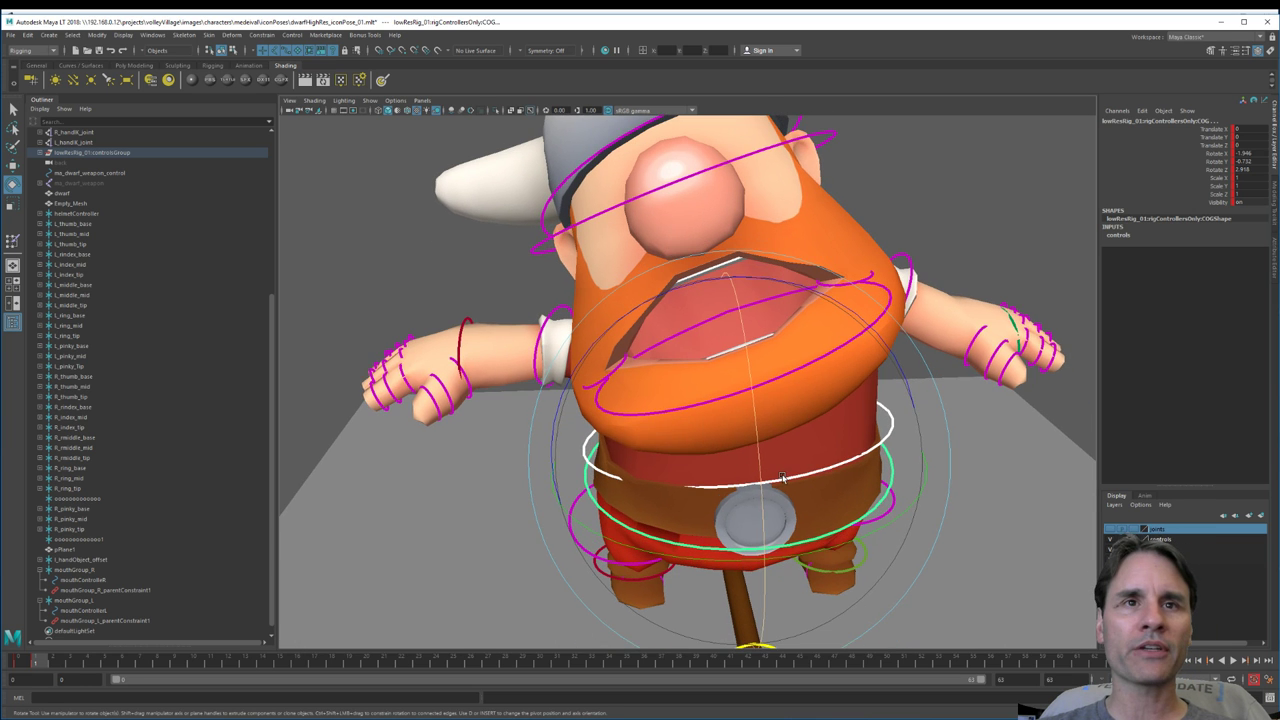
pyautogui.keyDown('alt'); pyautogui.moveTo(716, 393); pyautogui.dragTo(740, 573); pyautogui.keyUp('alt')
pyautogui.keyDown('alt'); pyautogui.moveTo(739, 481); pyautogui.dragTo(725, 452, button='middle'); pyautogui.keyUp('alt')
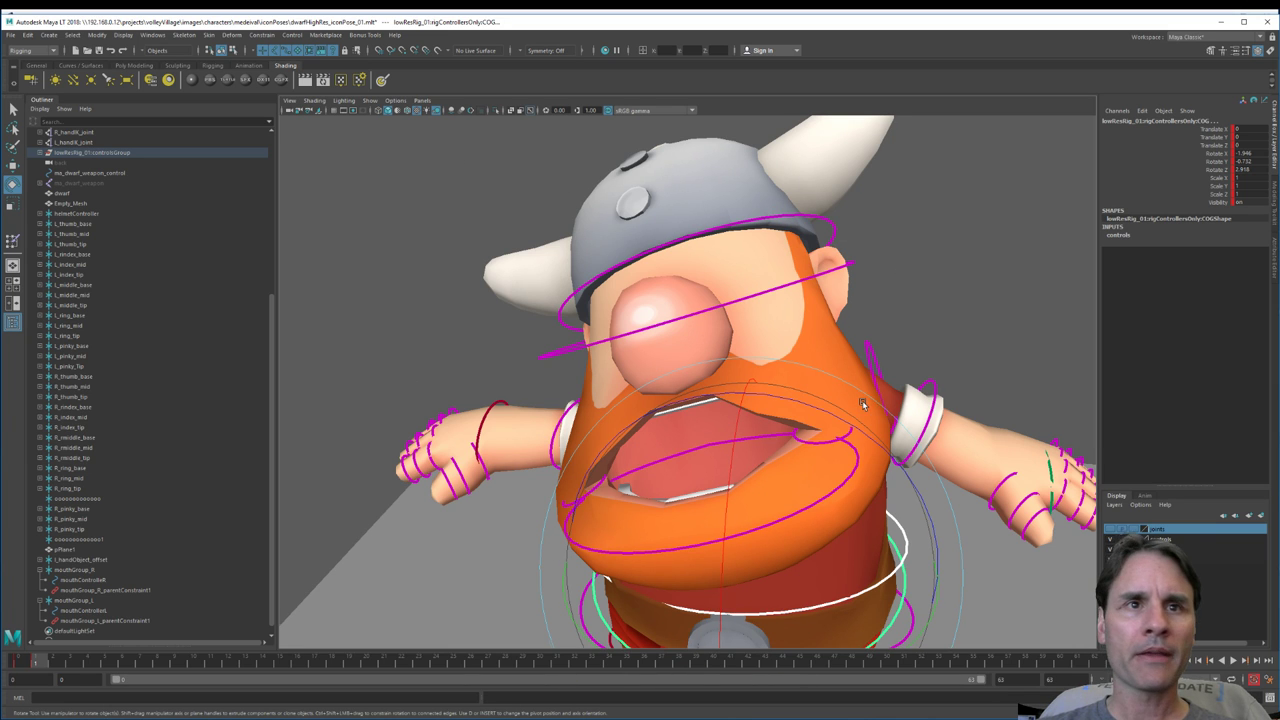
pyautogui.keyDown('alt'); pyautogui.moveTo(862, 400); pyautogui.dragTo(762, 570); pyautogui.keyUp('alt')
pyautogui.press('w')
pyautogui.click(505, 373)
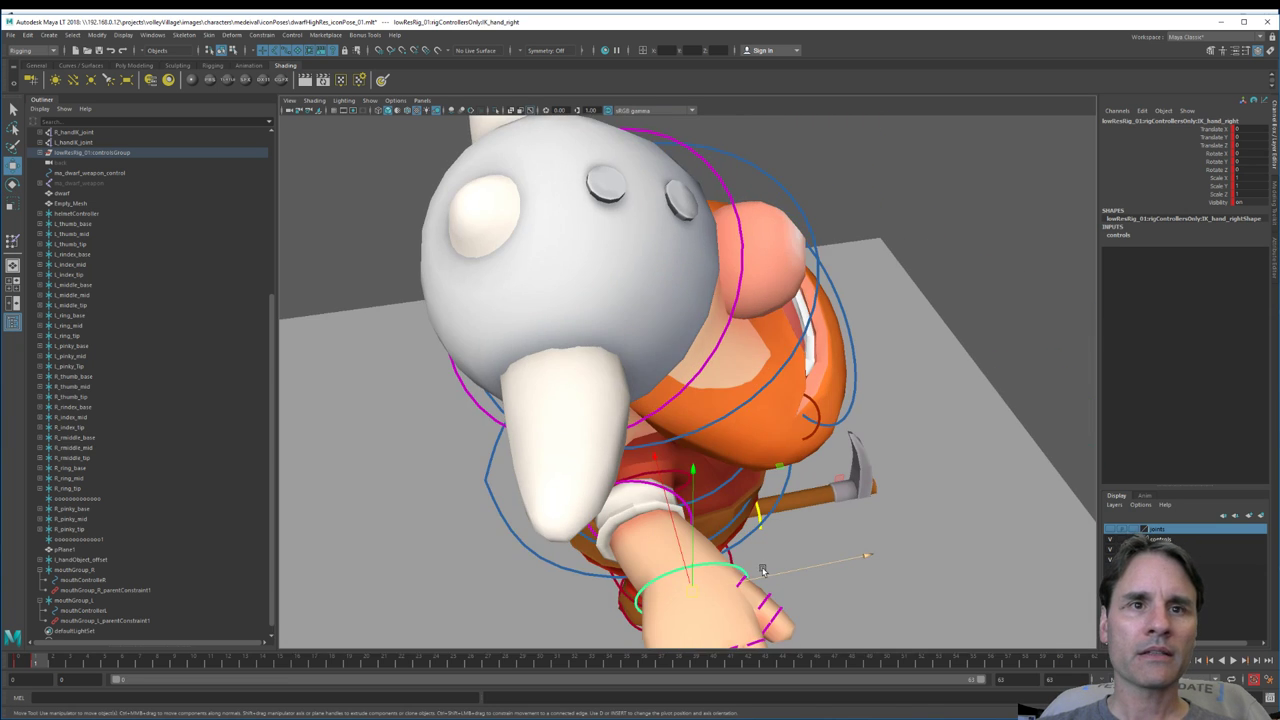
pyautogui.moveTo(697, 594); pyautogui.dragTo(634, 276)
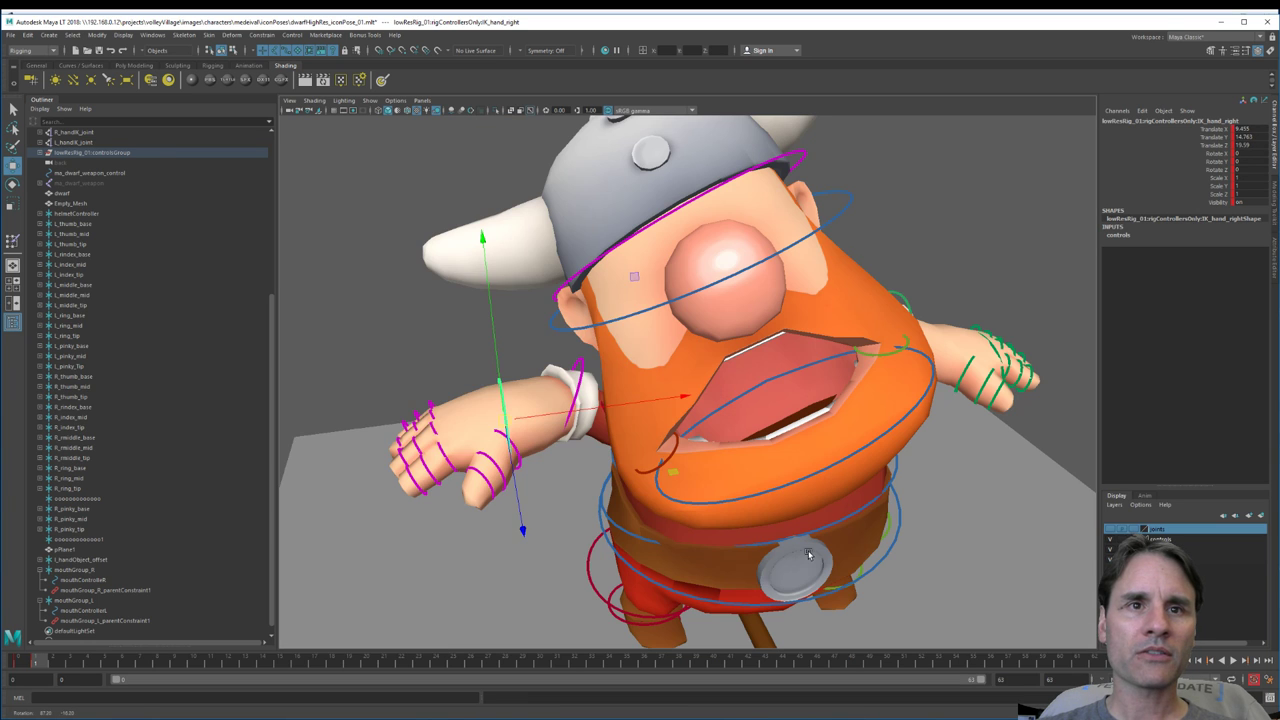
# Step: Turn the right palm toward the front by rotating its IK controller about -127 in X, 14 in Y and -23 in Z, and raise it to about 20 in Y
pyautogui.press('e')
pyautogui.moveTo(691, 494); pyautogui.dragTo(626, 215)
pyautogui.press('w')
pyautogui.keyDown('alt'); pyautogui.moveTo(480, 450); pyautogui.dragTo(610, 327); pyautogui.keyUp('alt')
pyautogui.press('e')
pyautogui.press('f')
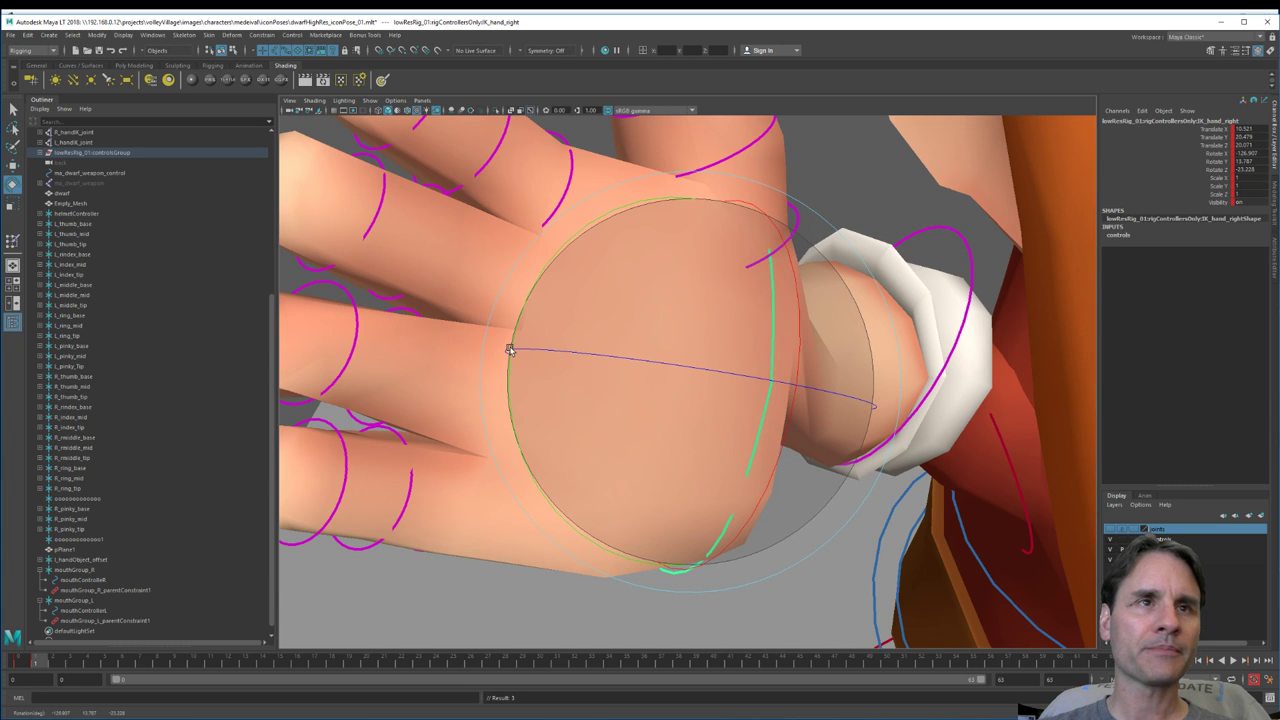
# Step: Select the finger controllers of the right hand, leaving out the thumb, and rotate them so the fingers curl into a grip
pyautogui.scroll(-5, 540, 350)
pyautogui.keyDown('alt'); pyautogui.moveTo(537, 364); pyautogui.dragTo(360, 179); pyautogui.keyUp('alt')
pyautogui.click(400, 234)
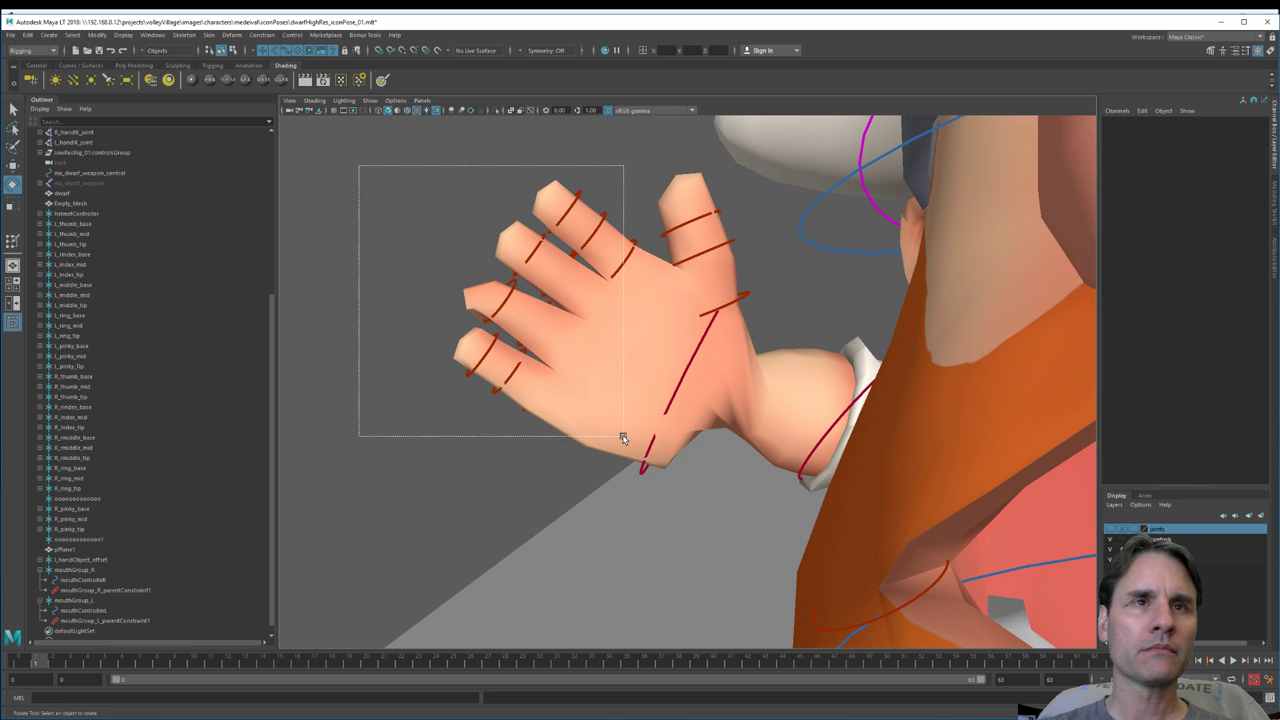
pyautogui.moveTo(623, 437); pyautogui.dragTo(666, 354)
# Step: Fold the right thumb inward by rotating its base controller about 27 in X, -20 in Y and 56 in Z
pyautogui.click(666, 270)
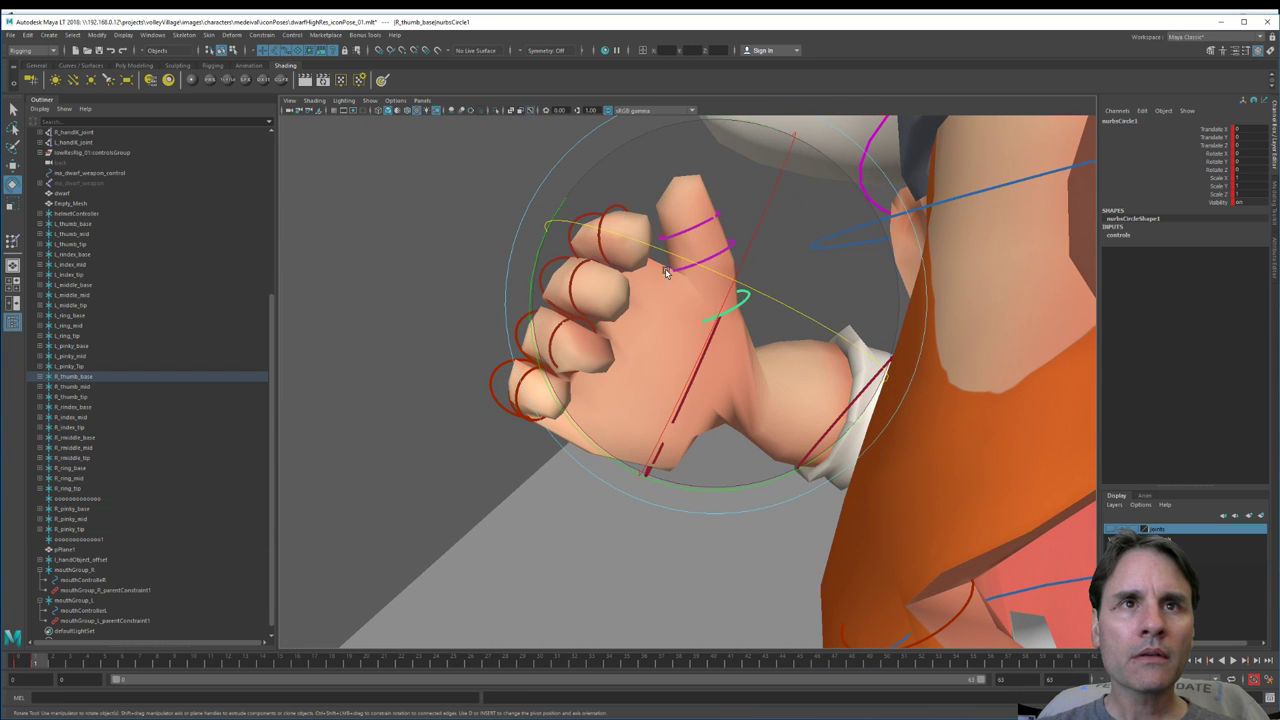
pyautogui.moveTo(666, 270); pyautogui.dragTo(743, 503)
pyautogui.scroll(-8, 743, 506)
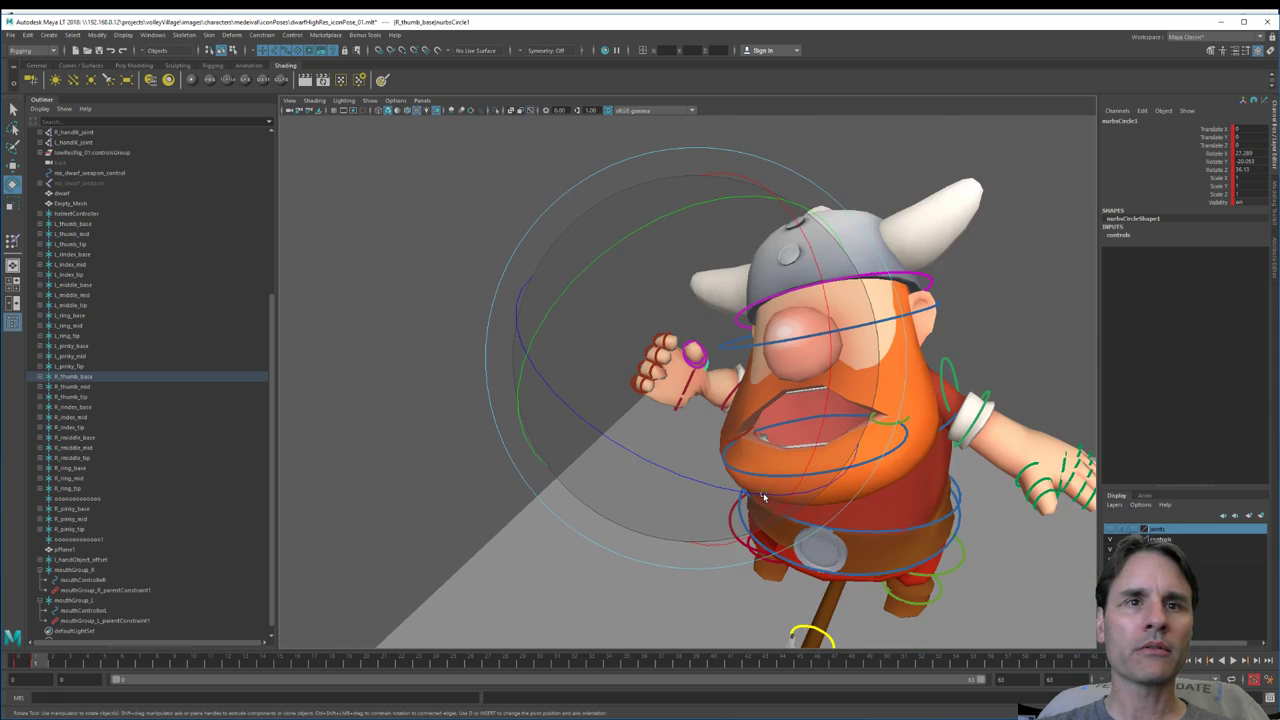
# Step: Bring the hammer up beside the right hand with its weapon control and rotate it about -117 in X, -15 in Y and -16 in Z
pyautogui.keyDown('alt'); pyautogui.moveTo(764, 496); pyautogui.dragTo(800, 322, button='middle'); pyautogui.keyUp('alt')
pyautogui.press('w')
pyautogui.click(855, 468)
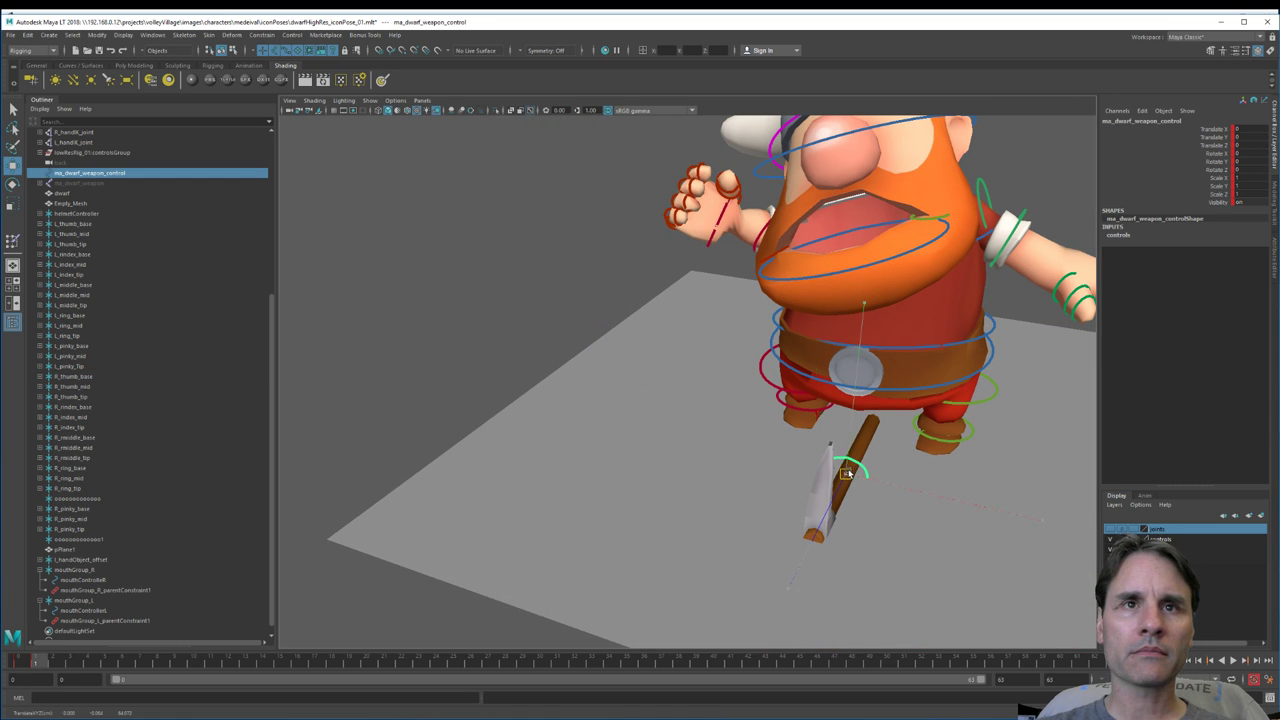
pyautogui.moveTo(845, 473); pyautogui.dragTo(690, 340)
pyautogui.press('e')
pyautogui.moveTo(714, 391); pyautogui.dragTo(777, 198)
pyautogui.moveTo(700, 205); pyautogui.dragTo(735, 245)
pyautogui.keyDown('alt'); pyautogui.moveTo(735, 245); pyautogui.dragTo(585, 247); pyautogui.keyUp('alt')
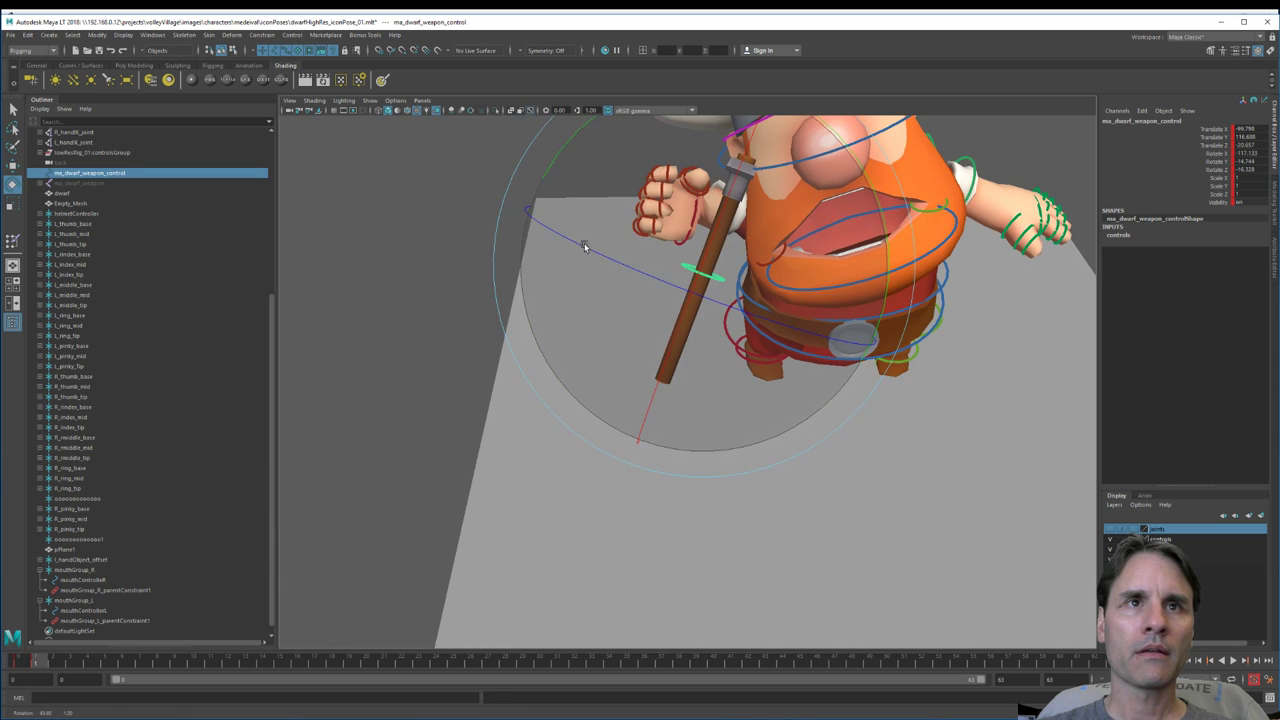
# Step: Fit the hammer handle into the right hand's grip, with the weapon control at about -113, 170 and -44 and rotated about -13 in Y
pyautogui.press('w')
pyautogui.scroll(5, 726, 260)
pyautogui.keyDown('alt'); pyautogui.moveTo(726, 209); pyautogui.dragTo(723, 497, button='middle'); pyautogui.keyUp('alt')
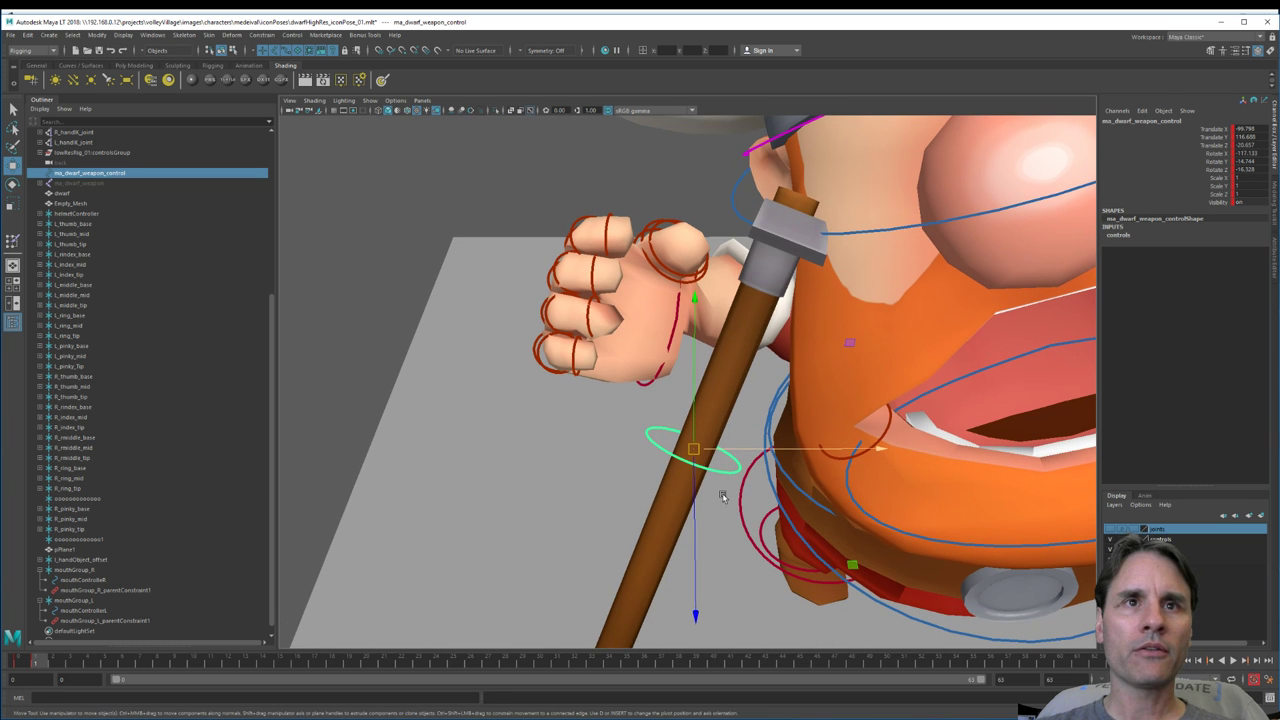
pyautogui.moveTo(692, 448); pyautogui.dragTo(622, 268)
pyautogui.keyDown('alt'); pyautogui.moveTo(613, 327); pyautogui.dragTo(861, 381); pyautogui.keyUp('alt')
pyautogui.moveTo(861, 381); pyautogui.dragTo(909, 331, button='middle')
pyautogui.keyDown('alt'); pyautogui.moveTo(909, 331); pyautogui.dragTo(662, 331); pyautogui.keyUp('alt')
pyautogui.moveTo(662, 331); pyautogui.dragTo(650, 313, button='middle')
pyautogui.press('e')
pyautogui.moveTo(649, 312); pyautogui.dragTo(731, 304)
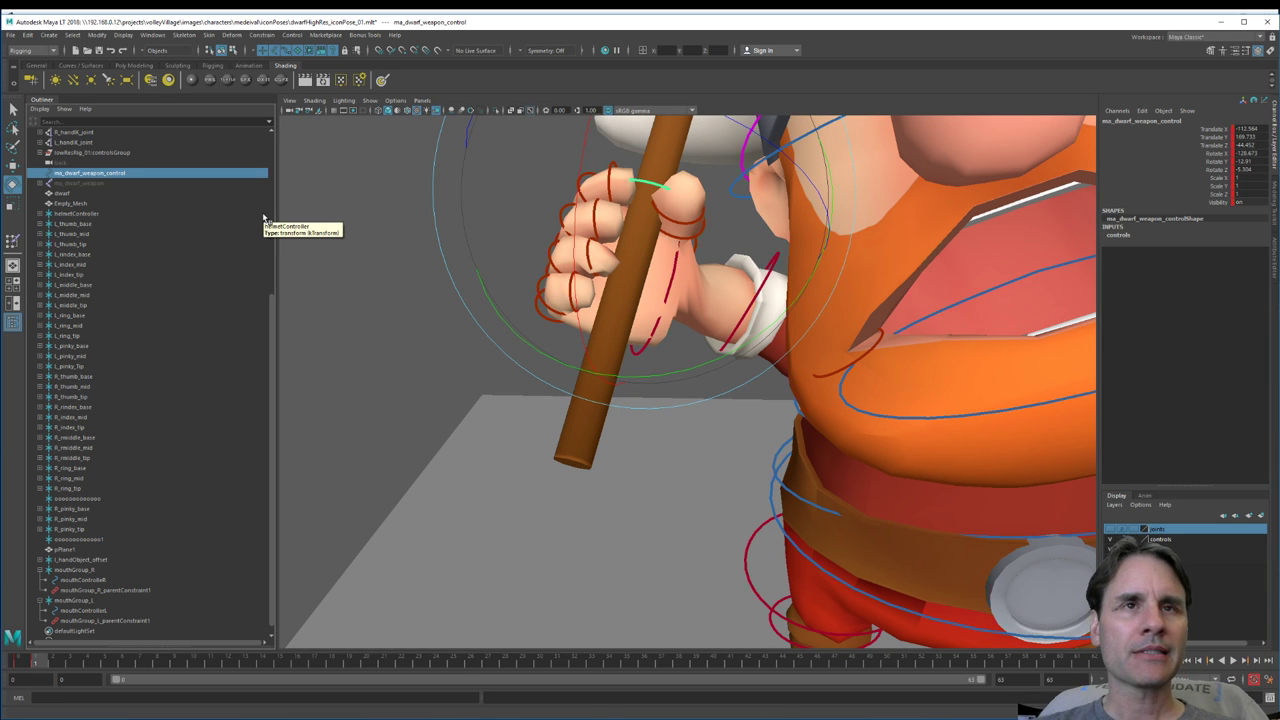
# Step: Reposition the right hand's IK controller around the hammer handle at about 15 in X, 21 in Y and 23 in Z
pyautogui.keyDown('alt'); pyautogui.moveTo(665, 315); pyautogui.dragTo(720, 421); pyautogui.keyUp('alt')
pyautogui.scroll(-8, 733, 360)
pyautogui.scroll(4, 782, 392)
pyautogui.click(701, 403)
pyautogui.scroll(-4, 688, 440)
pyautogui.keyDown('alt'); pyautogui.moveTo(838, 287); pyautogui.dragTo(836, 320); pyautogui.keyUp('alt')
pyautogui.scroll(3, 638, 297)
pyautogui.moveTo(638, 308)
pyautogui.keyDown('alt'); pyautogui.mouseDown()
pyautogui.moveTo(712, 322)
pyautogui.moveTo(634, 321)
pyautogui.mouseUp(); pyautogui.keyUp('alt')
pyautogui.scroll(4, 656, 352)
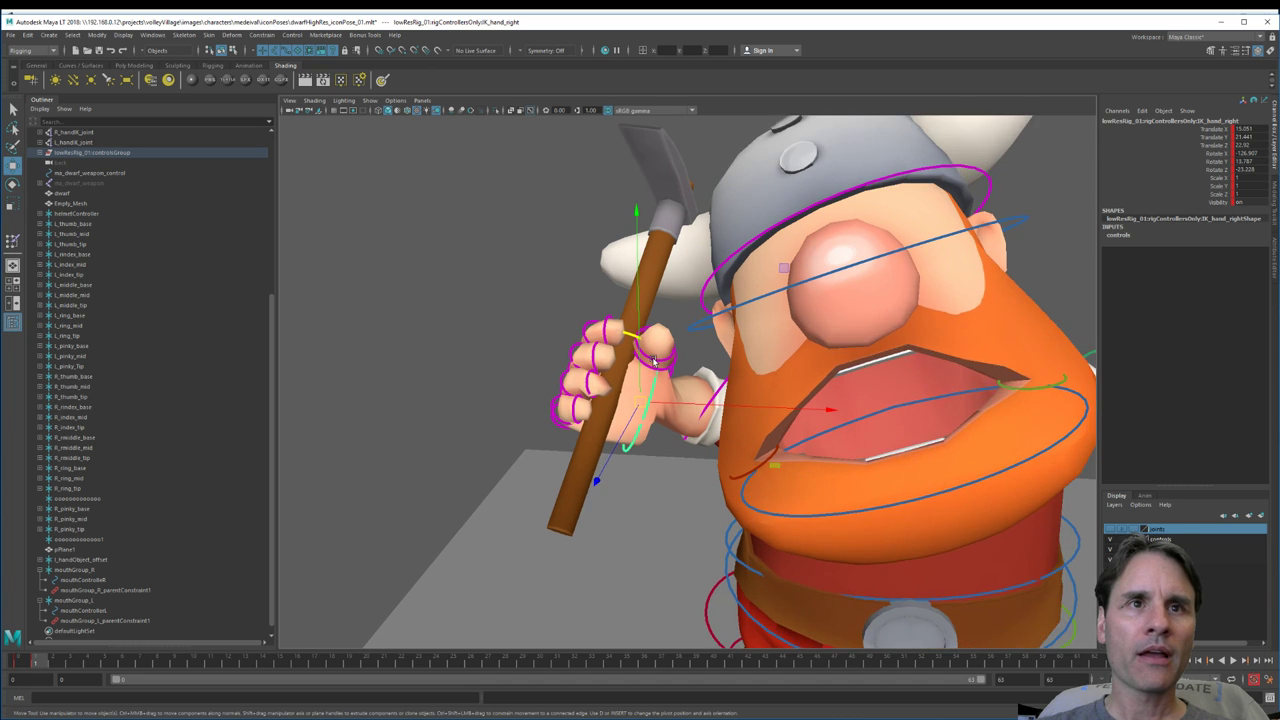
# Step: Parent-constrain the hammer's weapon control to the right hand's IK controller
pyautogui.click(501, 233)
pyautogui.keyDown('alt'); pyautogui.moveTo(635, 324); pyautogui.dragTo(594, 313); pyautogui.keyUp('alt')
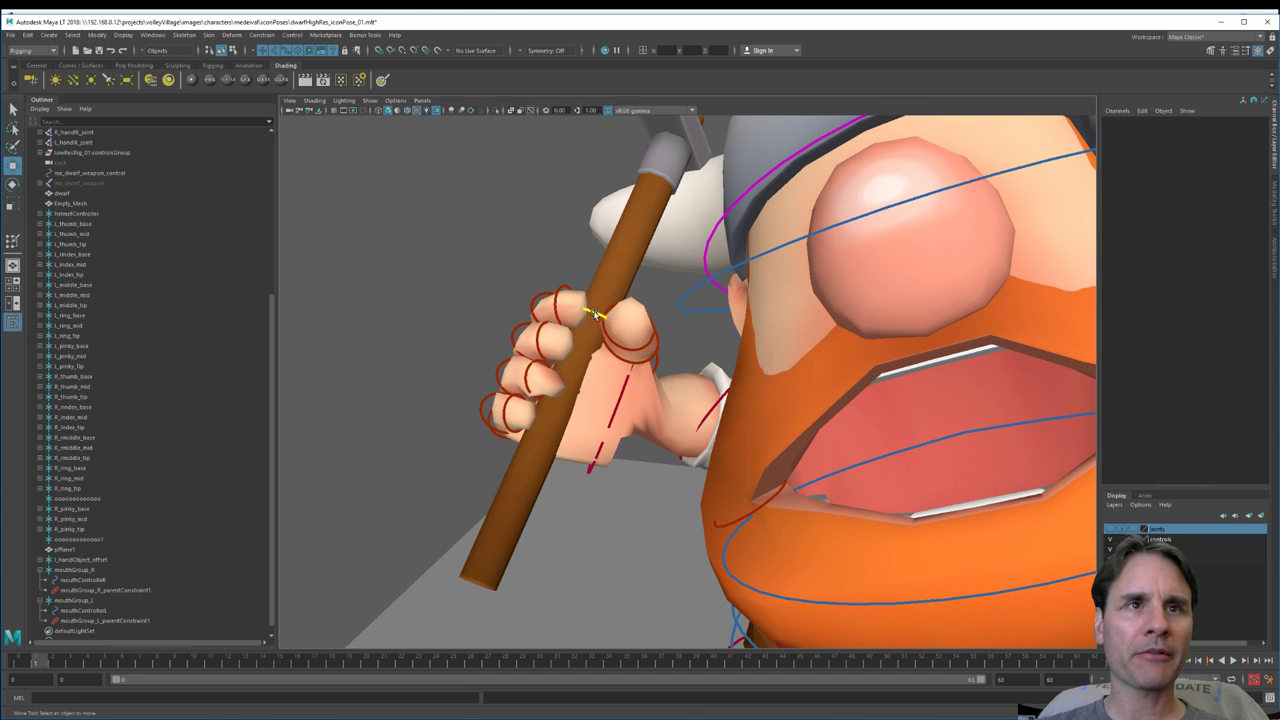
pyautogui.click(627, 382)
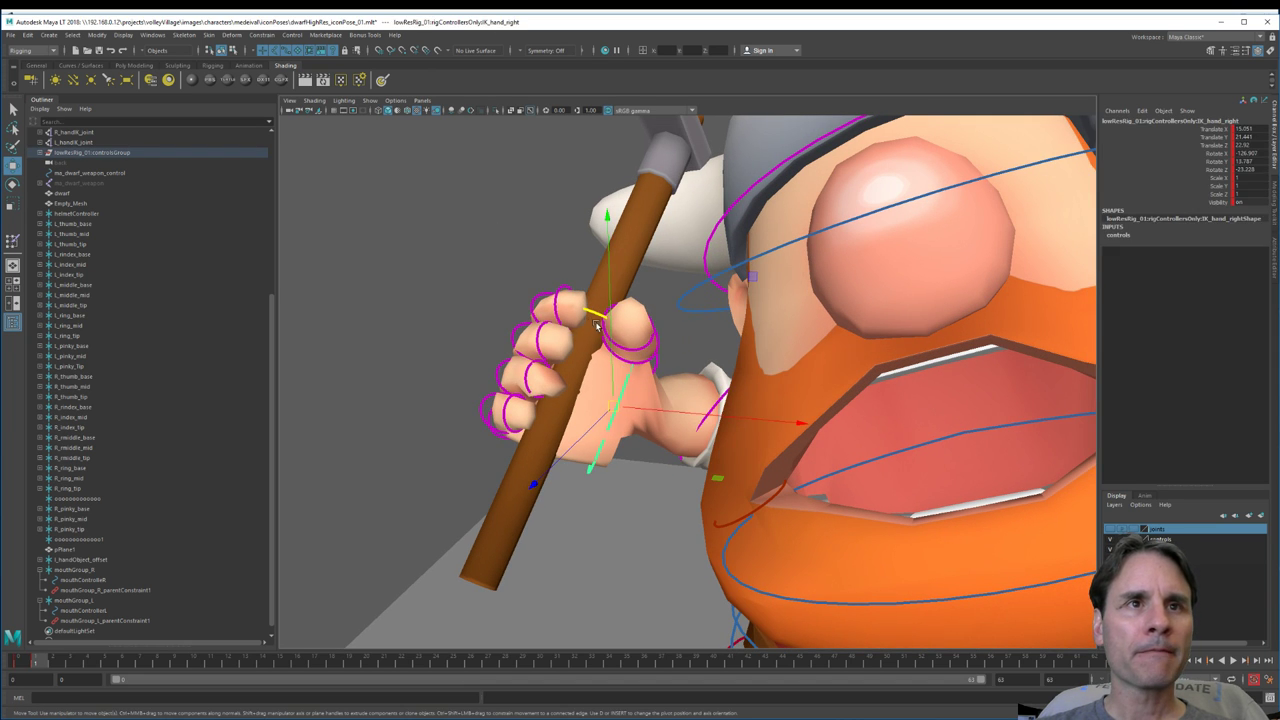
pyautogui.click(590, 313)
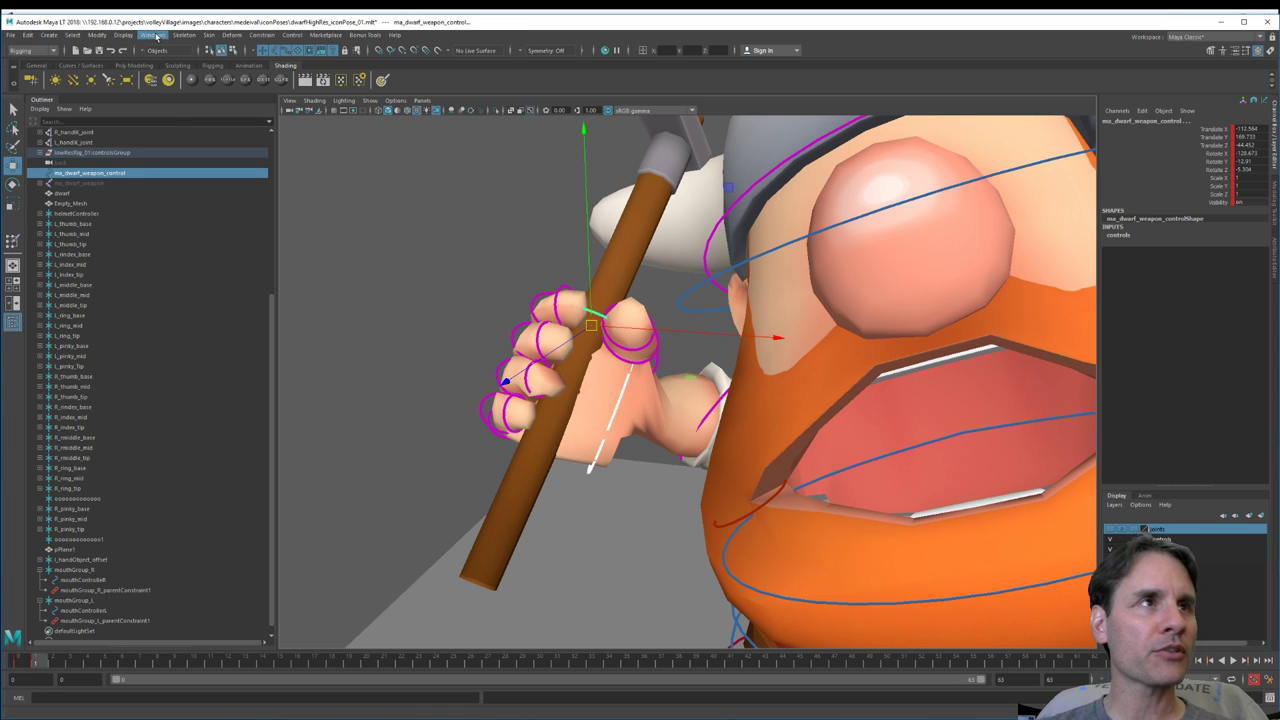
pyautogui.click(258, 36)
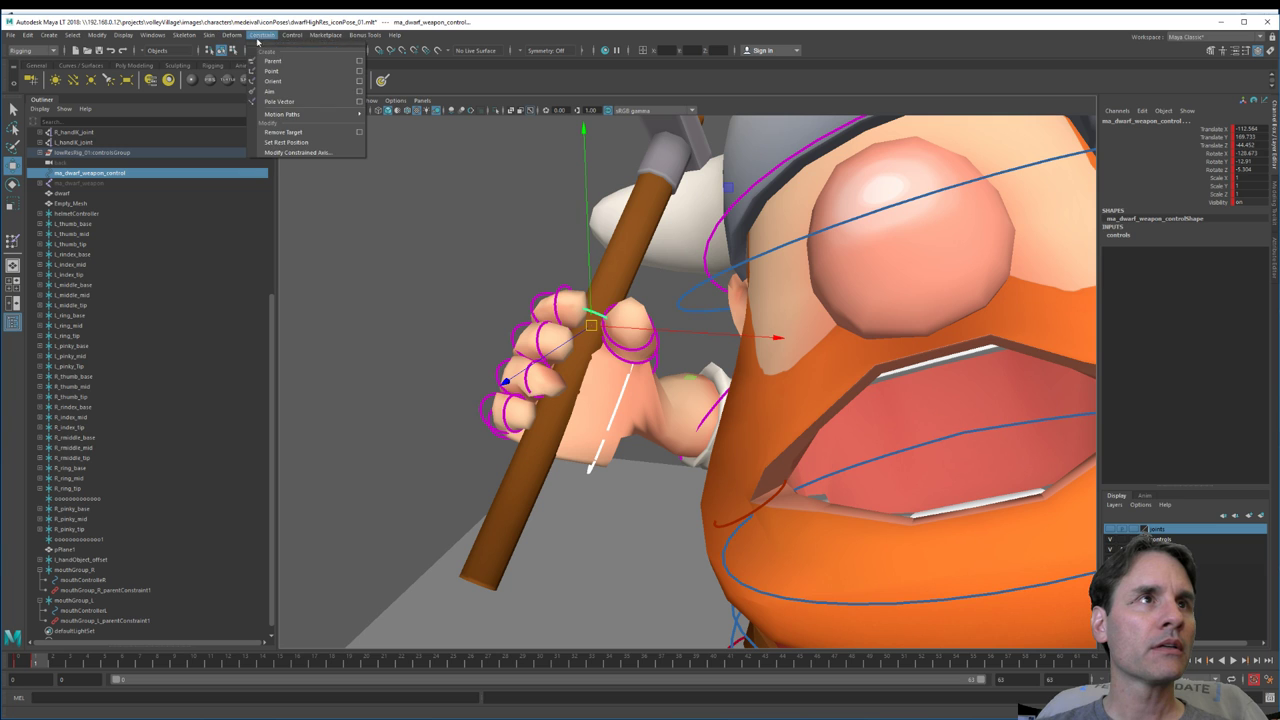
pyautogui.click(271, 62)
pyautogui.click(397, 263)
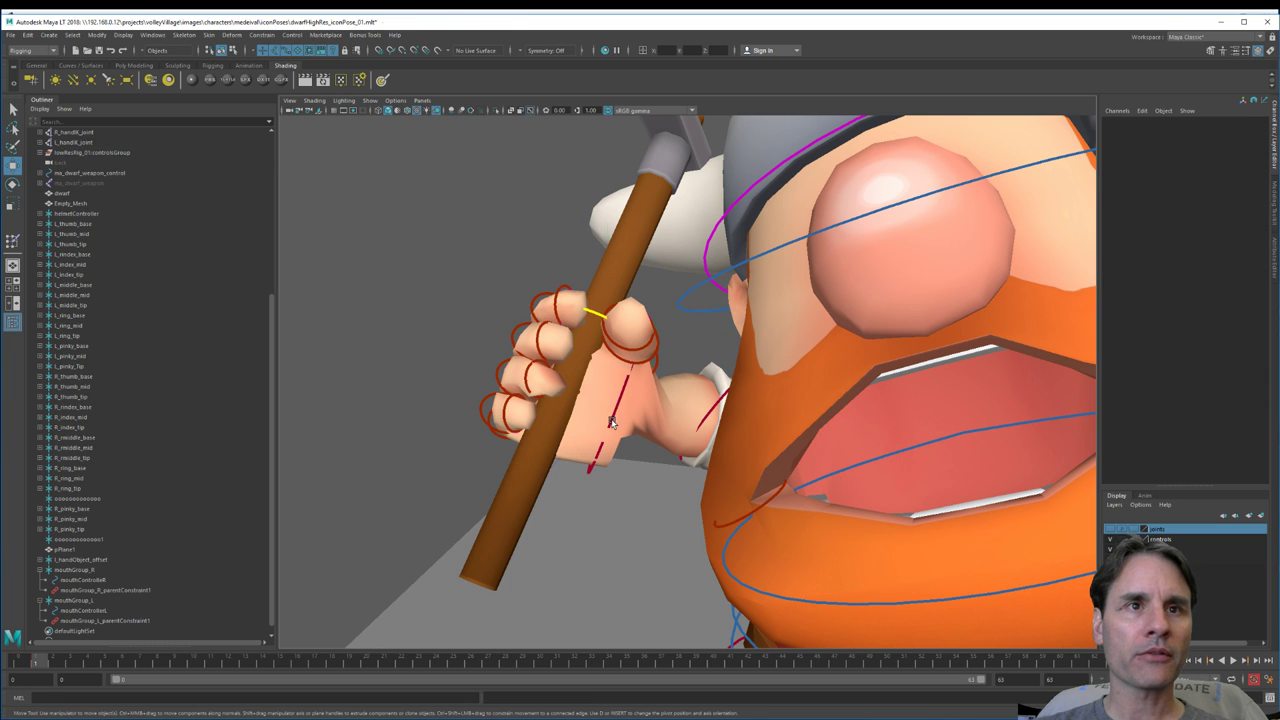
# Step: Move the right hand's IK controller with the hammer to about 27 in X, 20 in Y and 26 in Z
pyautogui.click(612, 422)
pyautogui.keyDown('alt'); pyautogui.moveTo(614, 443); pyautogui.dragTo(758, 392); pyautogui.keyUp('alt')
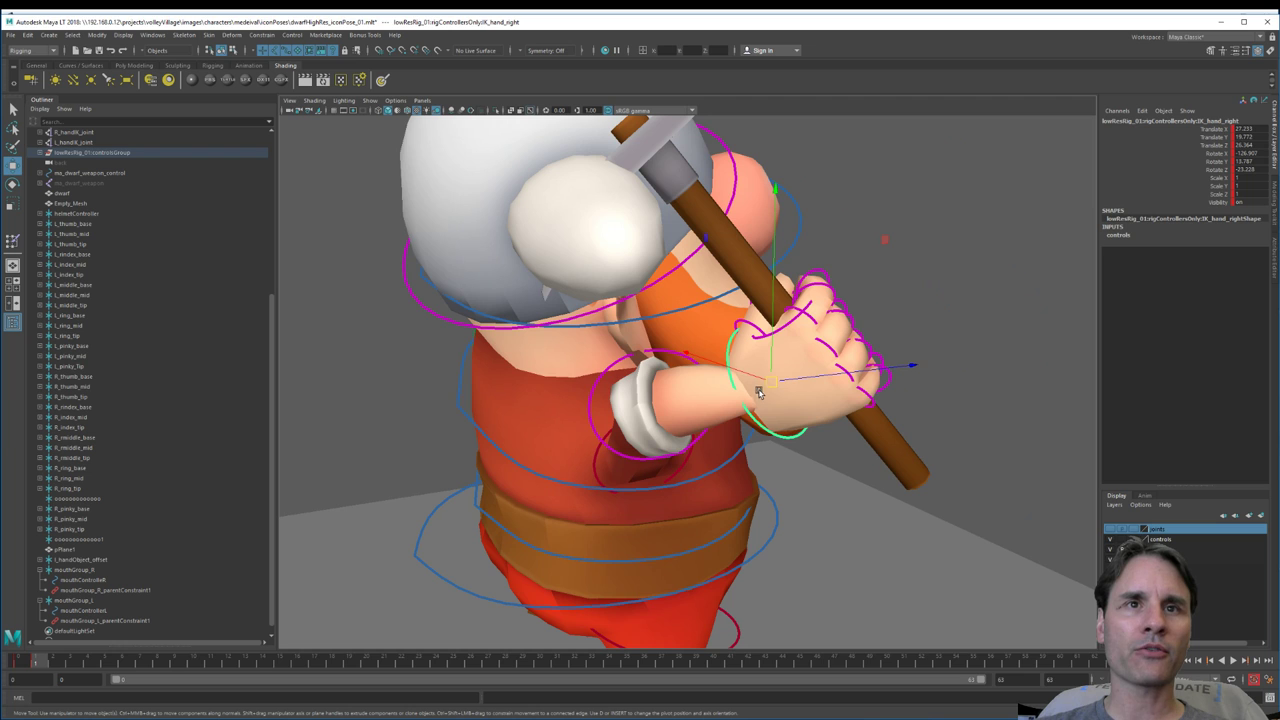
pyautogui.click(634, 458)
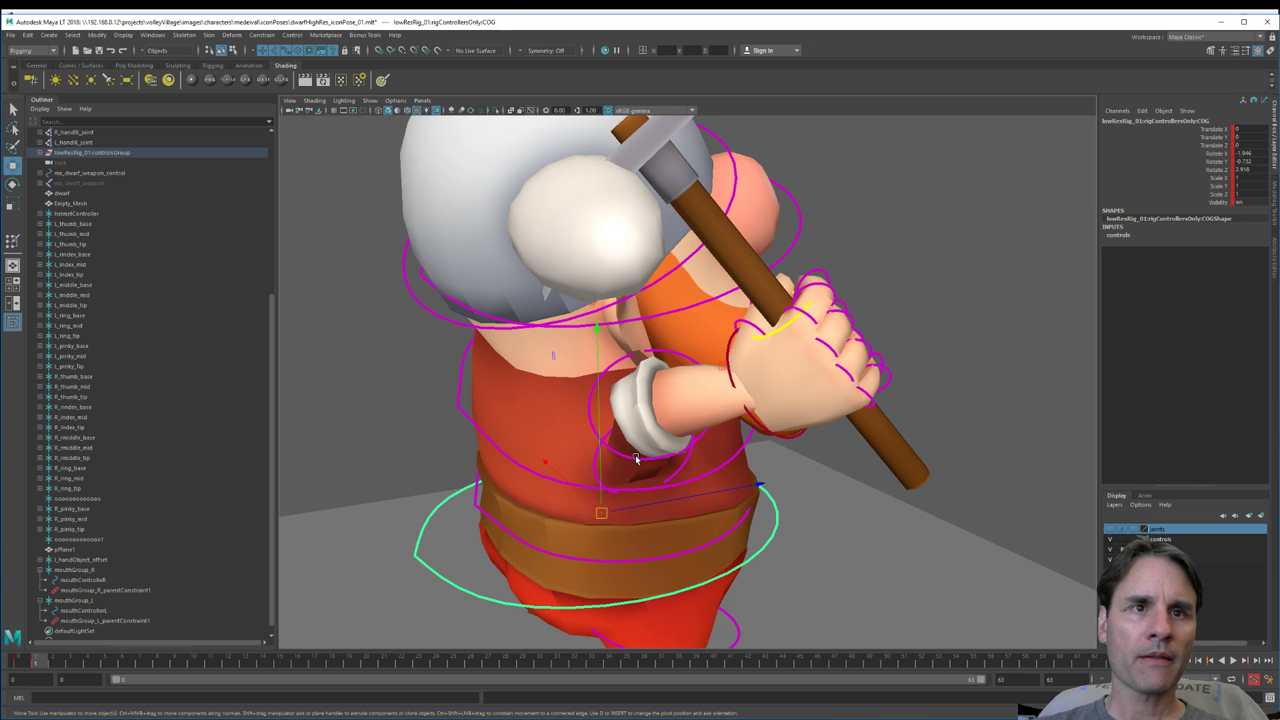
# Step: Rotate the right elbow controller to about -75 in X to swing the elbow down below the hand
pyautogui.click(592, 415)
pyautogui.press('e')
pyautogui.moveTo(566, 396); pyautogui.dragTo(686, 538)
pyautogui.press('w')
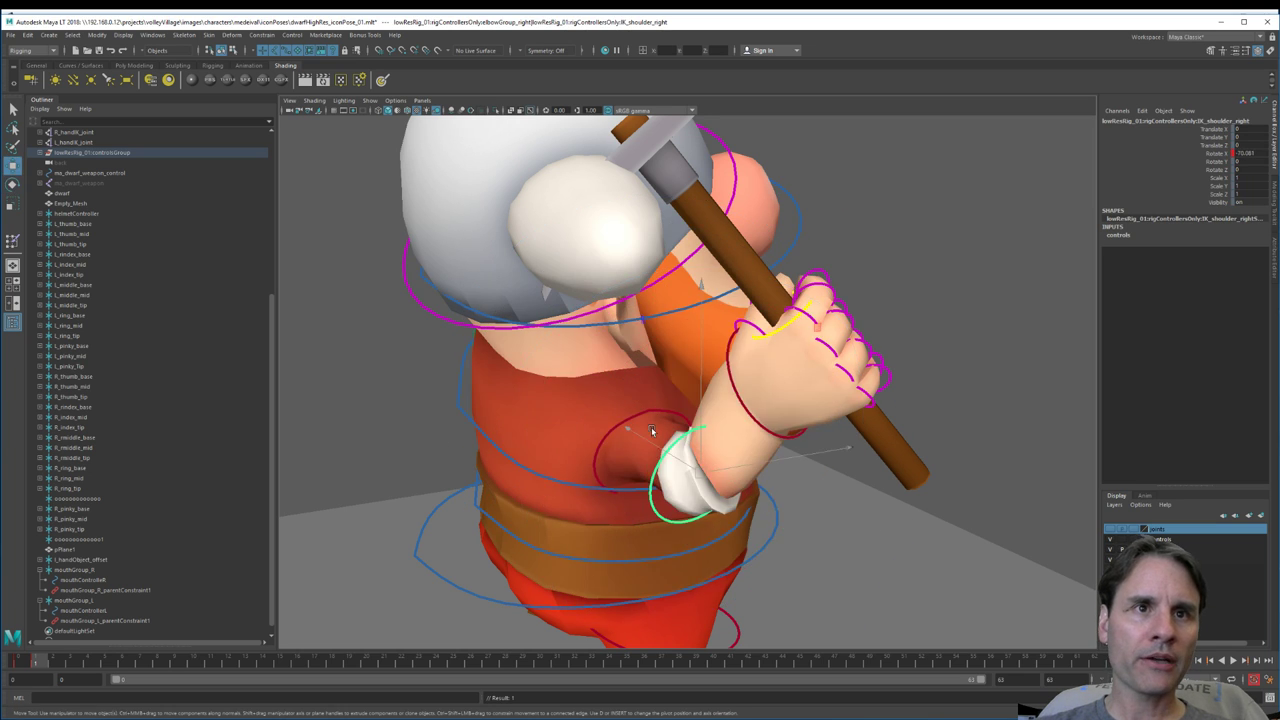
# Step: Move the right shoulder controller to about -8 in X, 19 in Y and -5 in Z and rotate it to about -16 in Y and -25 in Z
pyautogui.moveTo(625, 375); pyautogui.dragTo(614, 338)
pyautogui.hotkey('ctrl', 'z')
pyautogui.keyDown('alt'); pyautogui.moveTo(627, 418); pyautogui.dragTo(704, 403); pyautogui.keyUp('alt')
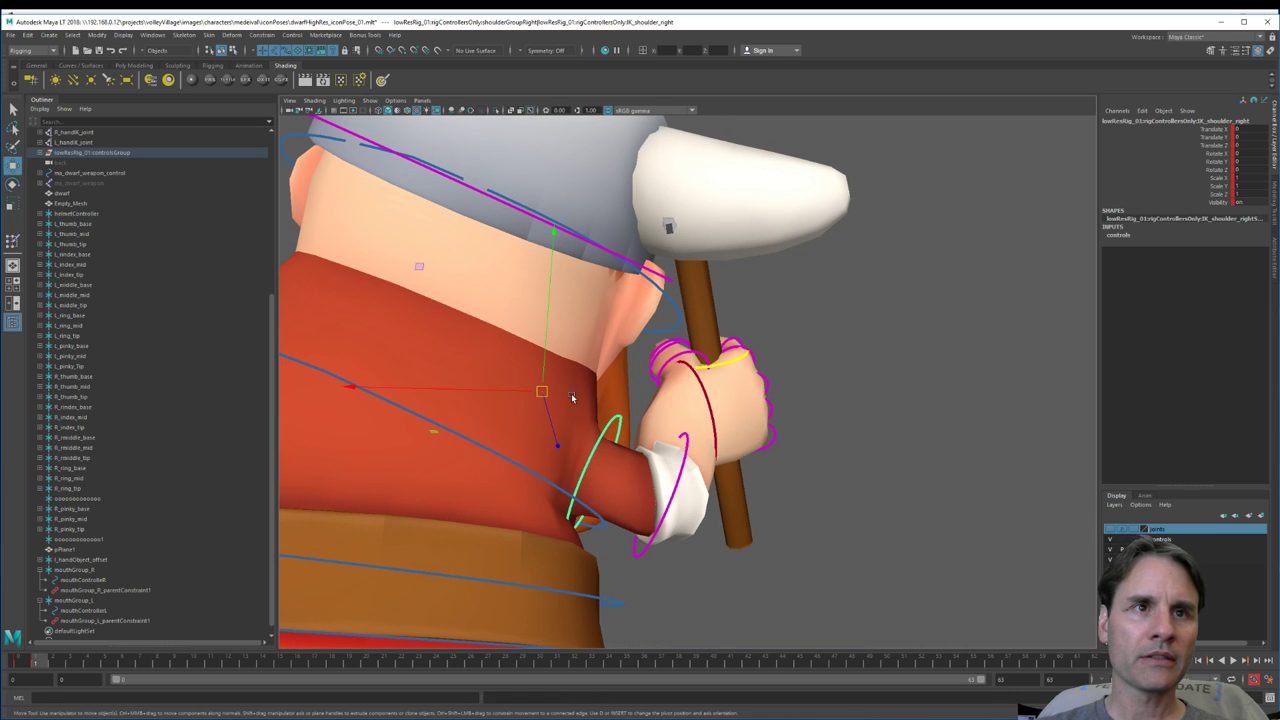
pyautogui.moveTo(543, 393); pyautogui.dragTo(592, 347)
pyautogui.keyDown('alt'); pyautogui.moveTo(727, 399); pyautogui.dragTo(622, 412); pyautogui.keyUp('alt')
pyautogui.press('e')
pyautogui.keyDown('alt'); pyautogui.moveTo(640, 405); pyautogui.dragTo(735, 391); pyautogui.keyUp('alt')
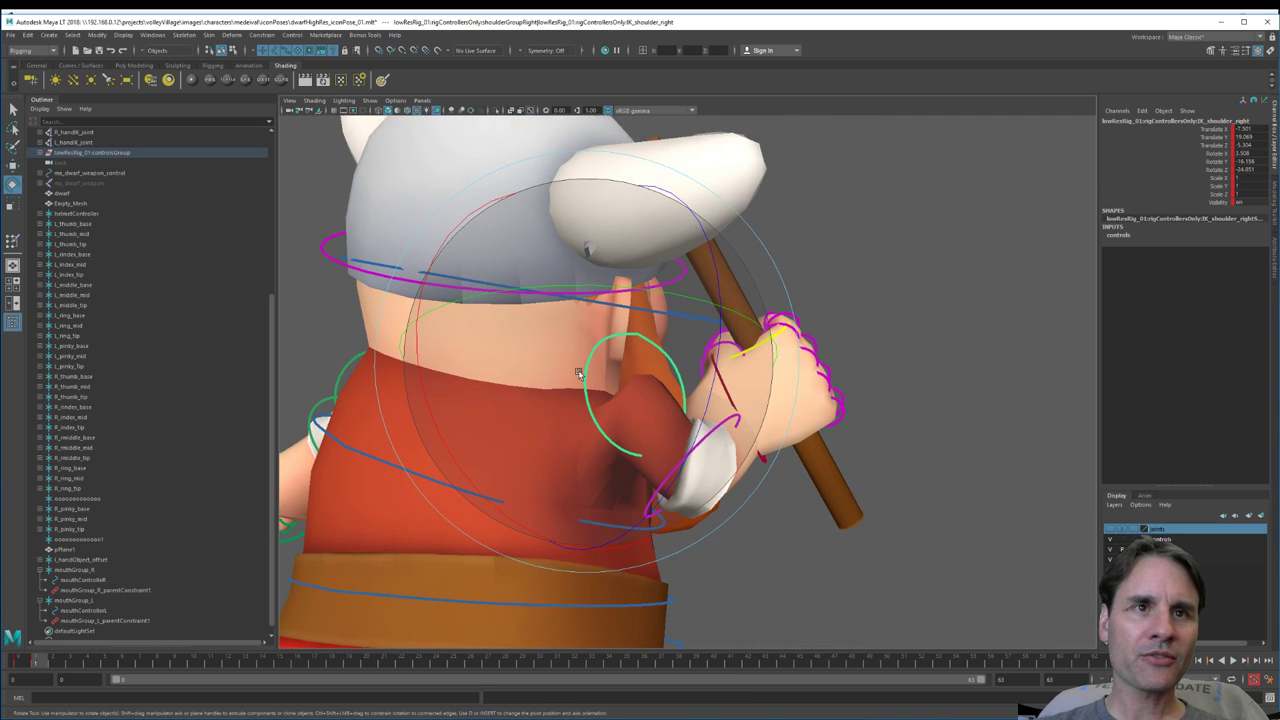
pyautogui.scroll(5, 579, 372)
pyautogui.keyDown('alt'); pyautogui.moveTo(579, 374); pyautogui.dragTo(669, 406); pyautogui.keyUp('alt')
pyautogui.press('w')
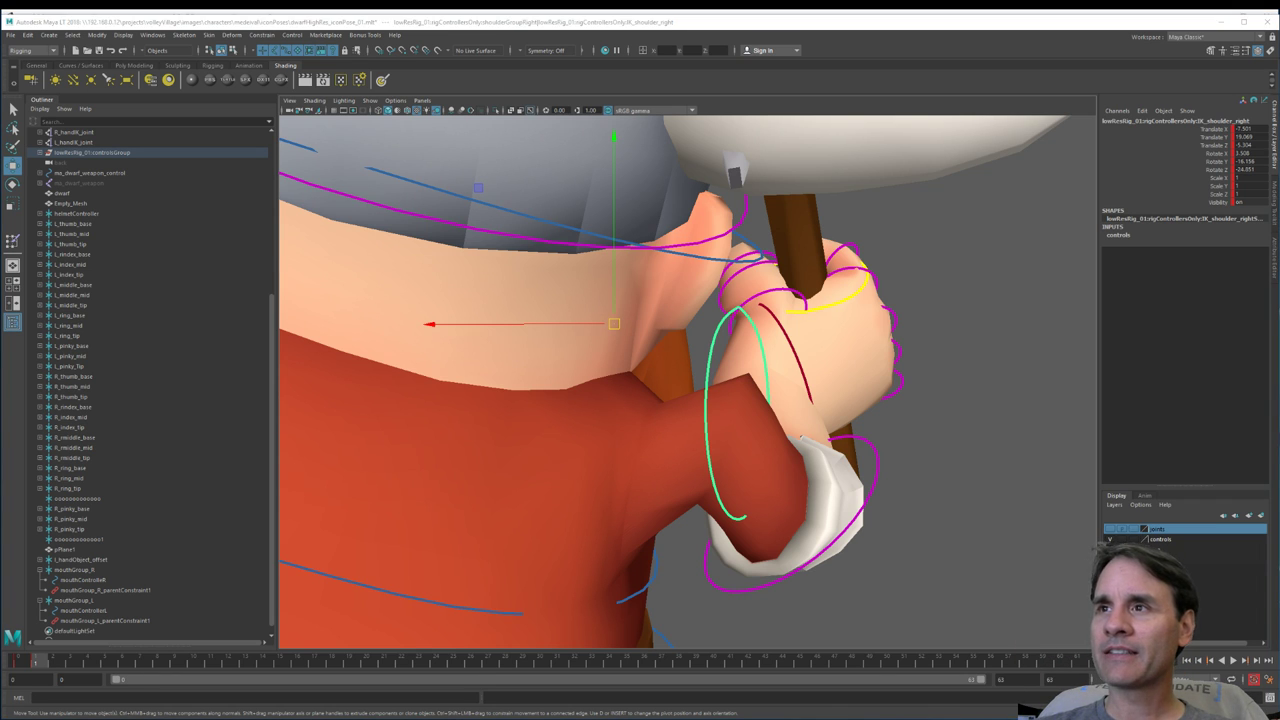
# Step: Raise the right hand's IK controller with the hammer to about 20 in X, 48 in Y and 36 in Z, and rotate it
pyautogui.click(780, 389)
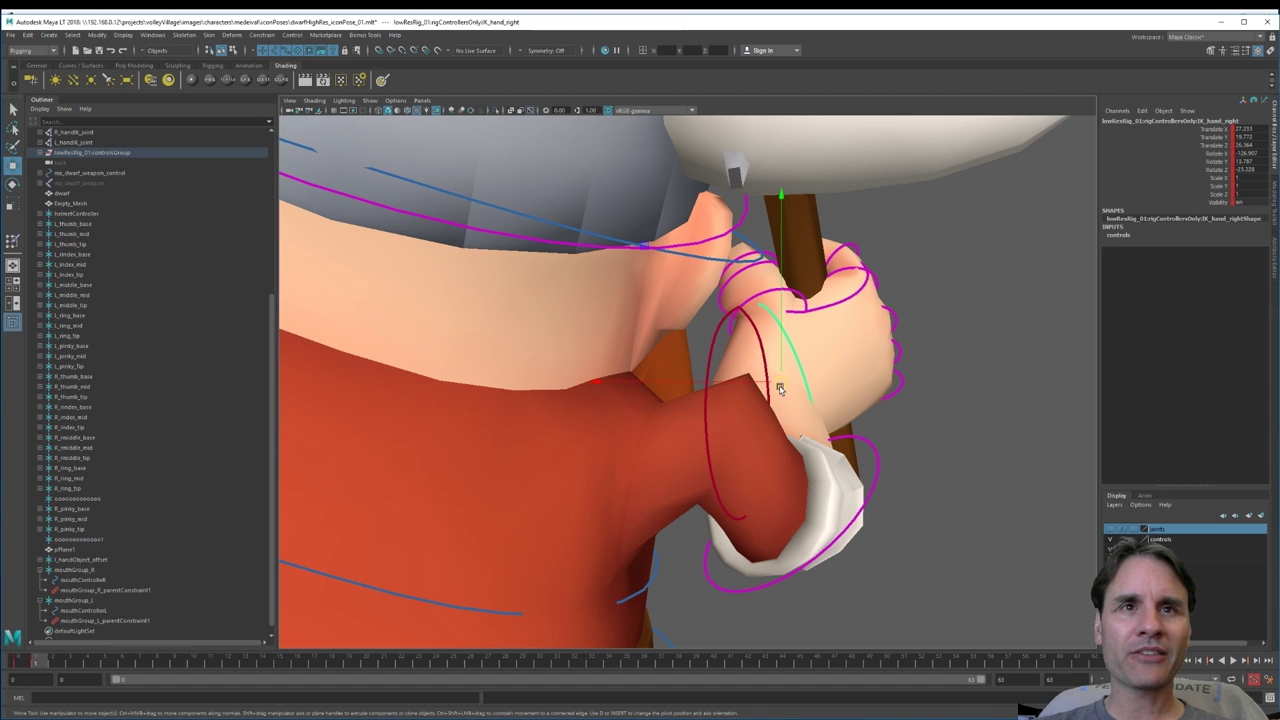
pyautogui.click(980, 437)
pyautogui.keyDown('alt'); pyautogui.moveTo(980, 437); pyautogui.dragTo(842, 426); pyautogui.keyUp('alt')
pyautogui.scroll(-6, 710, 436)
pyautogui.click(735, 381)
pyautogui.moveTo(741, 381); pyautogui.dragTo(550, 367)
pyautogui.press('e')
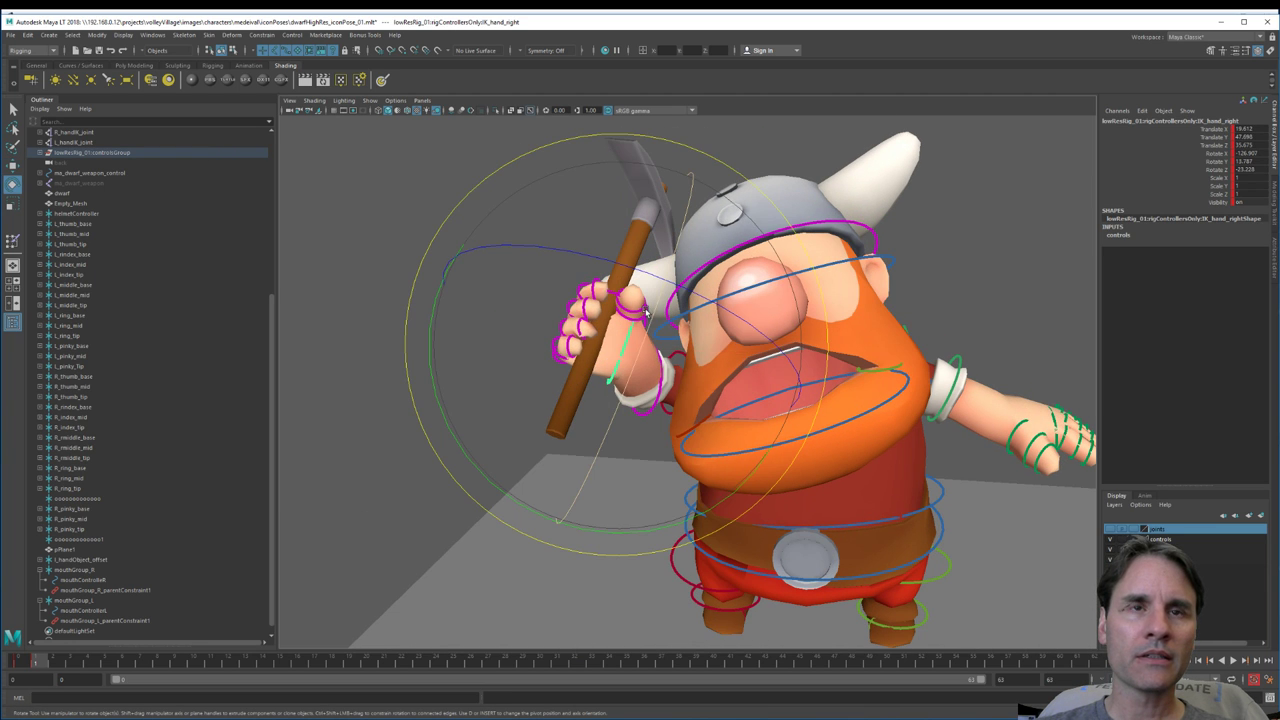
pyautogui.moveTo(702, 361); pyautogui.dragTo(578, 338)
# Step: Rotate the right thumb's middle control around the hammer handle to about -42 in Y and -54 in Z
pyautogui.scroll(5, 664, 305)
pyautogui.click(600, 285)
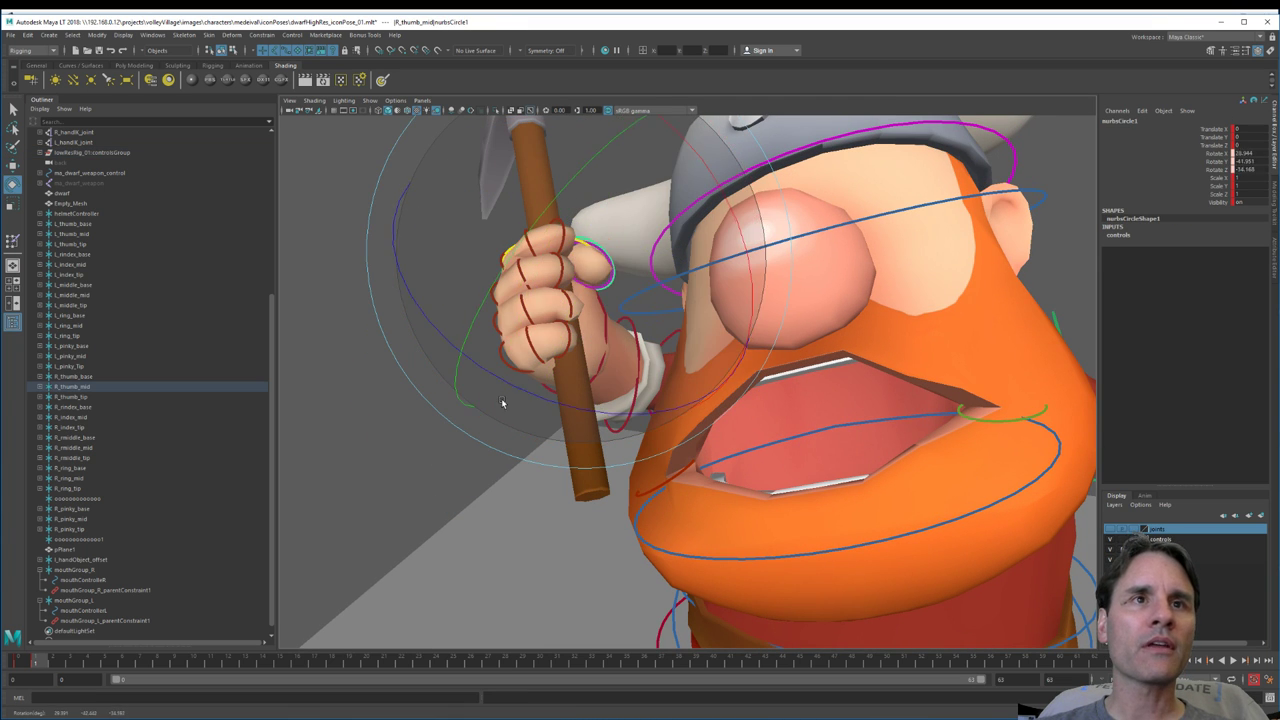
pyautogui.scroll(-5, 662, 327)
pyautogui.keyDown('alt'); pyautogui.moveTo(662, 327); pyautogui.dragTo(603, 319); pyautogui.keyUp('alt')
pyautogui.scroll(3, 772, 330)
pyautogui.keyDown('alt'); pyautogui.moveTo(772, 332); pyautogui.dragTo(738, 333); pyautogui.keyUp('alt')
# Step: Move the left hand's IK controller up beside the head and rotate it so the fingers point upward
pyautogui.press('w')
pyautogui.keyDown('alt'); pyautogui.moveTo(1027, 474); pyautogui.dragTo(655, 433); pyautogui.keyUp('alt')
pyautogui.click(705, 418)
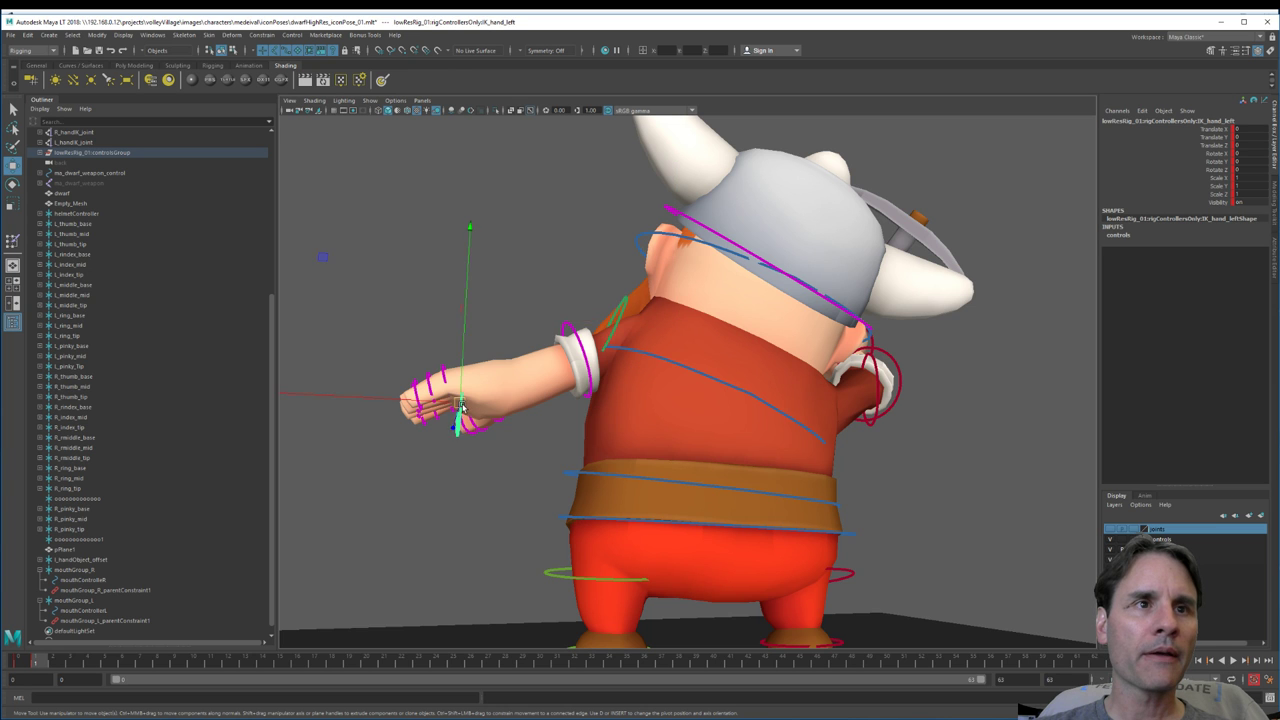
pyautogui.moveTo(461, 407); pyautogui.dragTo(832, 410)
pyautogui.keyDown('alt'); pyautogui.moveTo(908, 357); pyautogui.dragTo(832, 375); pyautogui.keyUp('alt')
pyautogui.press('e')
pyautogui.moveTo(790, 479); pyautogui.dragTo(597, 494)
pyautogui.press('w')
# Step: Rotate the left elbow controller about its X axis to swing the elbow under the raised hand
pyautogui.click(771, 387)
pyautogui.press('e')
pyautogui.press('w')
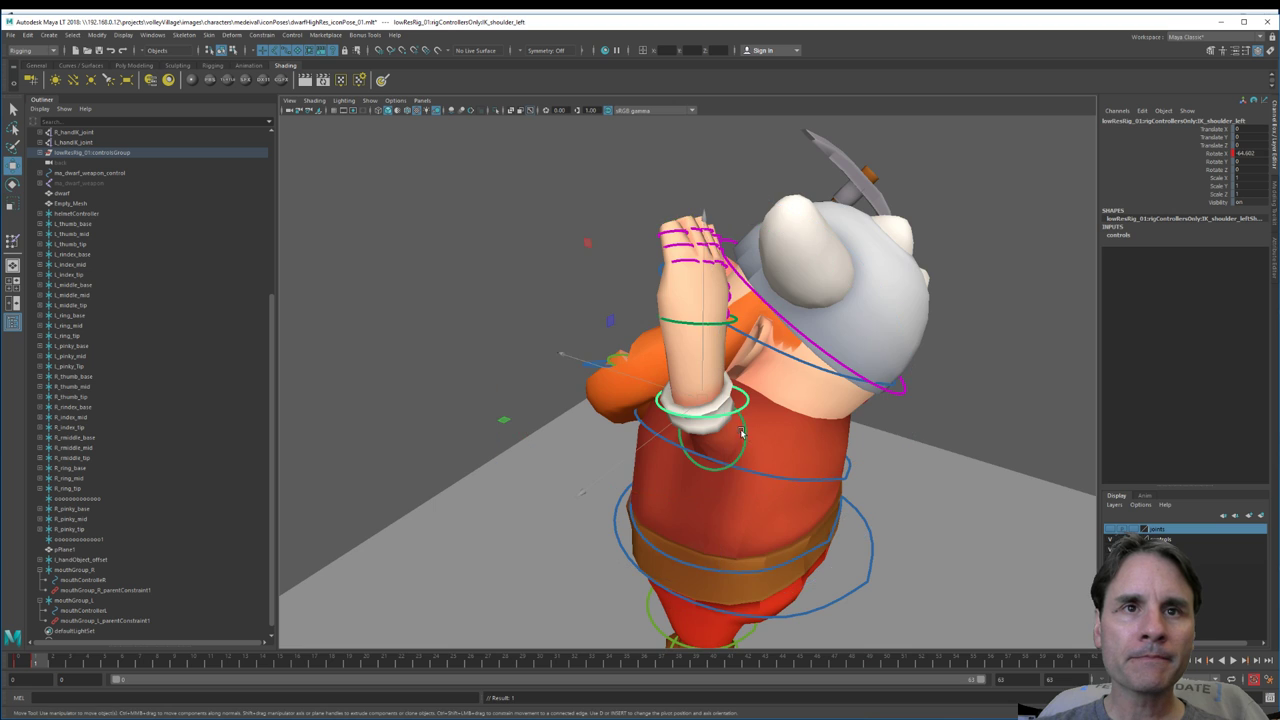
# Step: Rotate the left shoulder controller to about 25 in Z and move it to lift the upper arm
pyautogui.scroll(4, 741, 432)
pyautogui.keyDown('alt'); pyautogui.moveTo(741, 432); pyautogui.dragTo(723, 435); pyautogui.keyUp('alt')
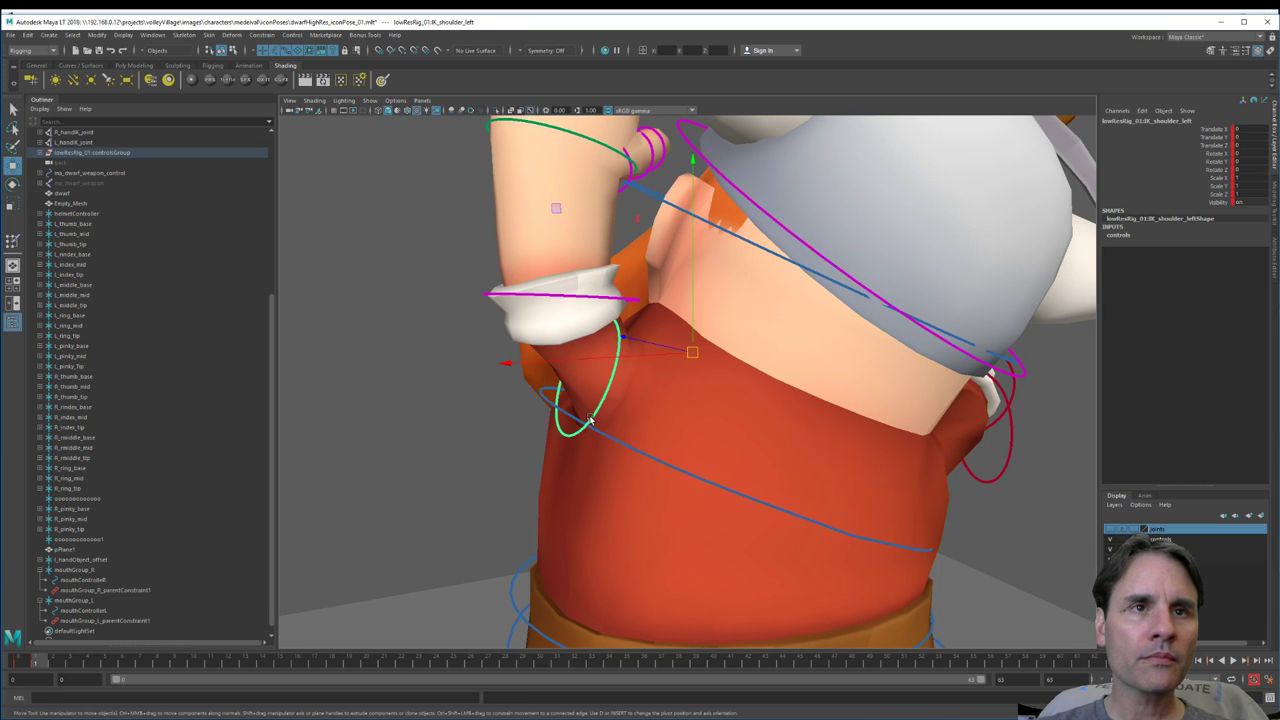
pyautogui.press('e')
pyautogui.keyDown('alt'); pyautogui.moveTo(590, 420); pyautogui.dragTo(809, 391); pyautogui.keyUp('alt')
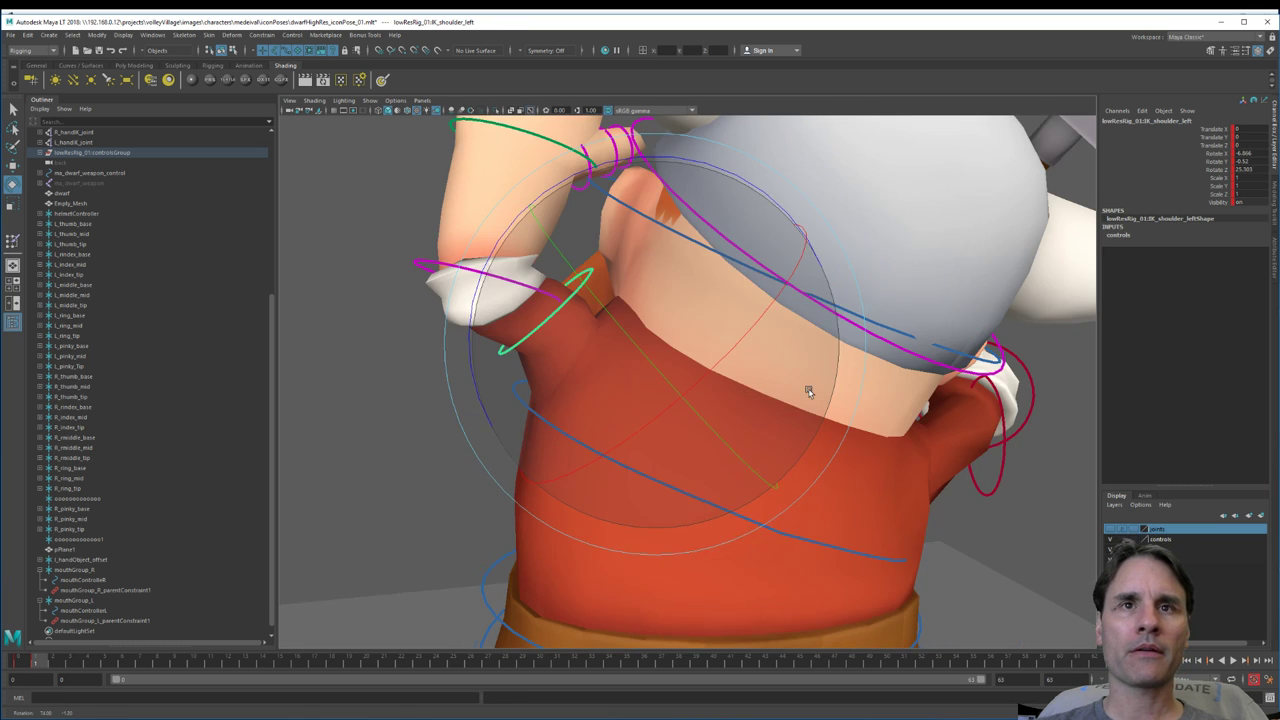
pyautogui.press('w')
pyautogui.moveTo(621, 342); pyautogui.dragTo(840, 396)
# Step: Place the left hand's IK controller at about -74, 105 and 23 and rotate it to about -93 in X, 32 in Y and 77 in Z
pyautogui.click(914, 326)
pyautogui.keyDown('alt'); pyautogui.moveTo(914, 326); pyautogui.dragTo(942, 382); pyautogui.keyUp('alt')
pyautogui.click(891, 344)
pyautogui.press('e')
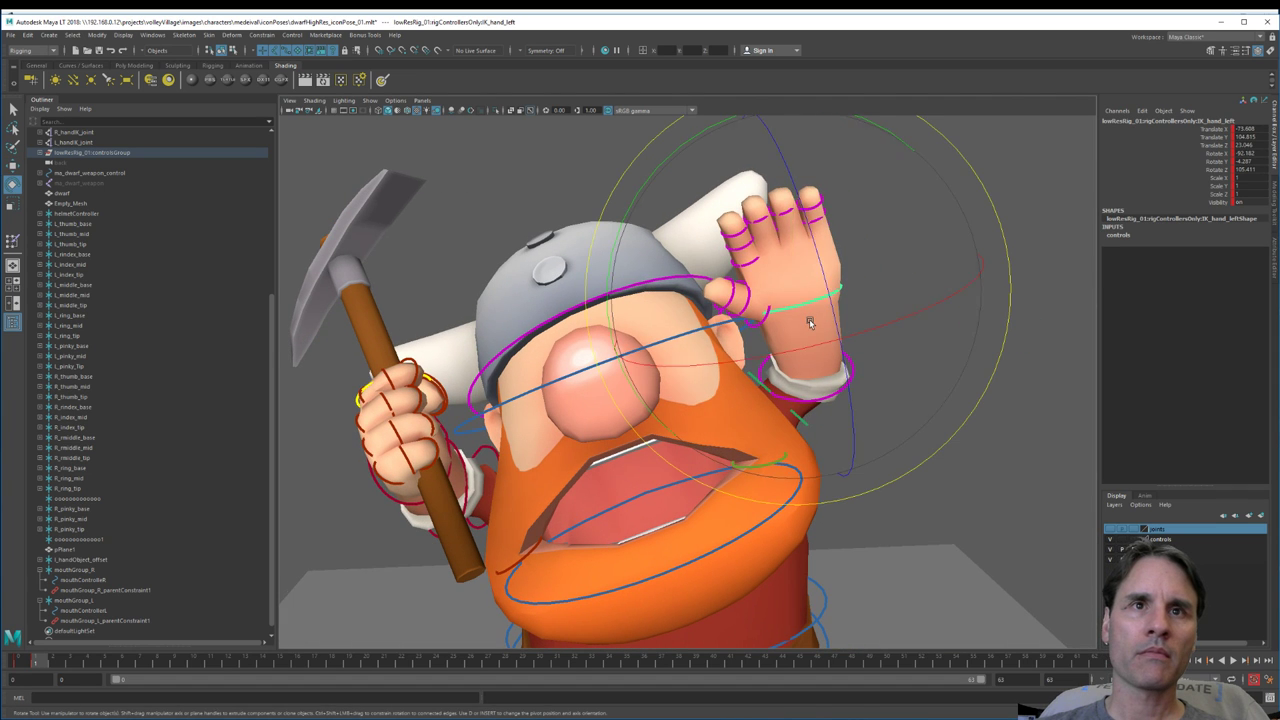
pyautogui.moveTo(809, 320); pyautogui.dragTo(825, 402)
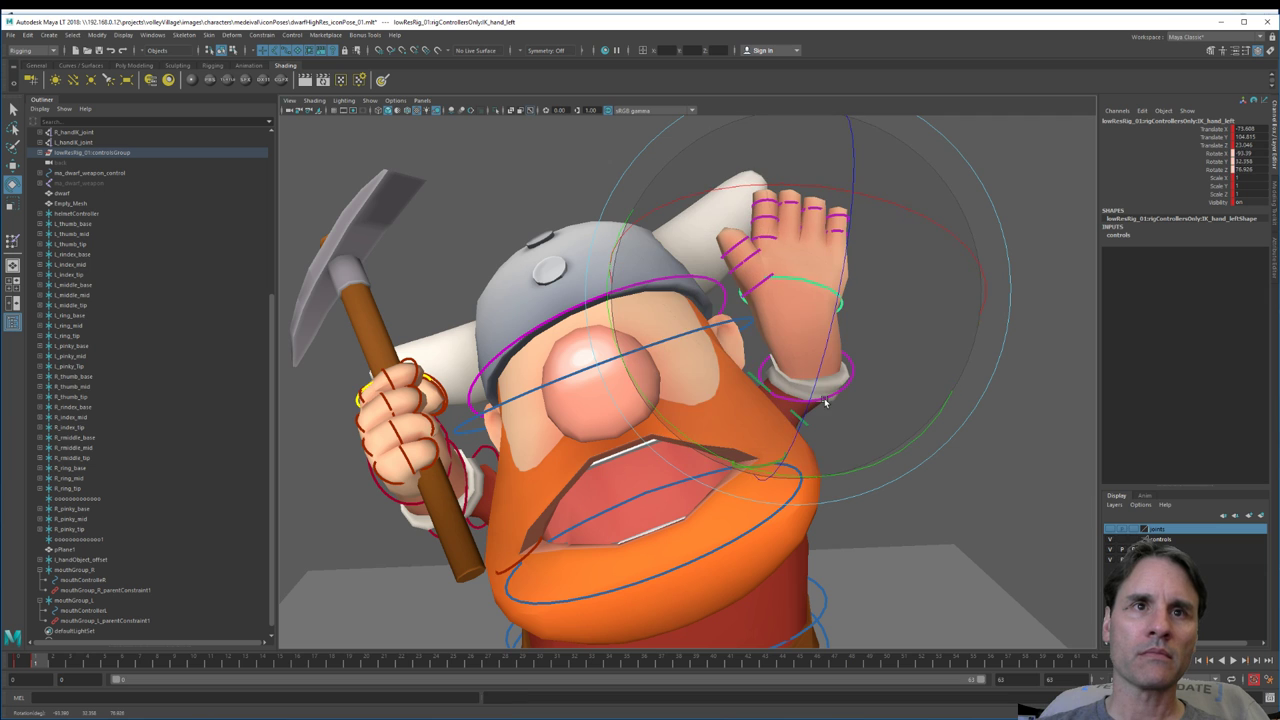
pyautogui.moveTo(733, 355)
pyautogui.keyDown('alt'); pyautogui.mouseDown()
pyautogui.moveTo(752, 350)
pyautogui.moveTo(742, 358)
pyautogui.mouseUp(); pyautogui.keyUp('alt')
pyautogui.press('w')
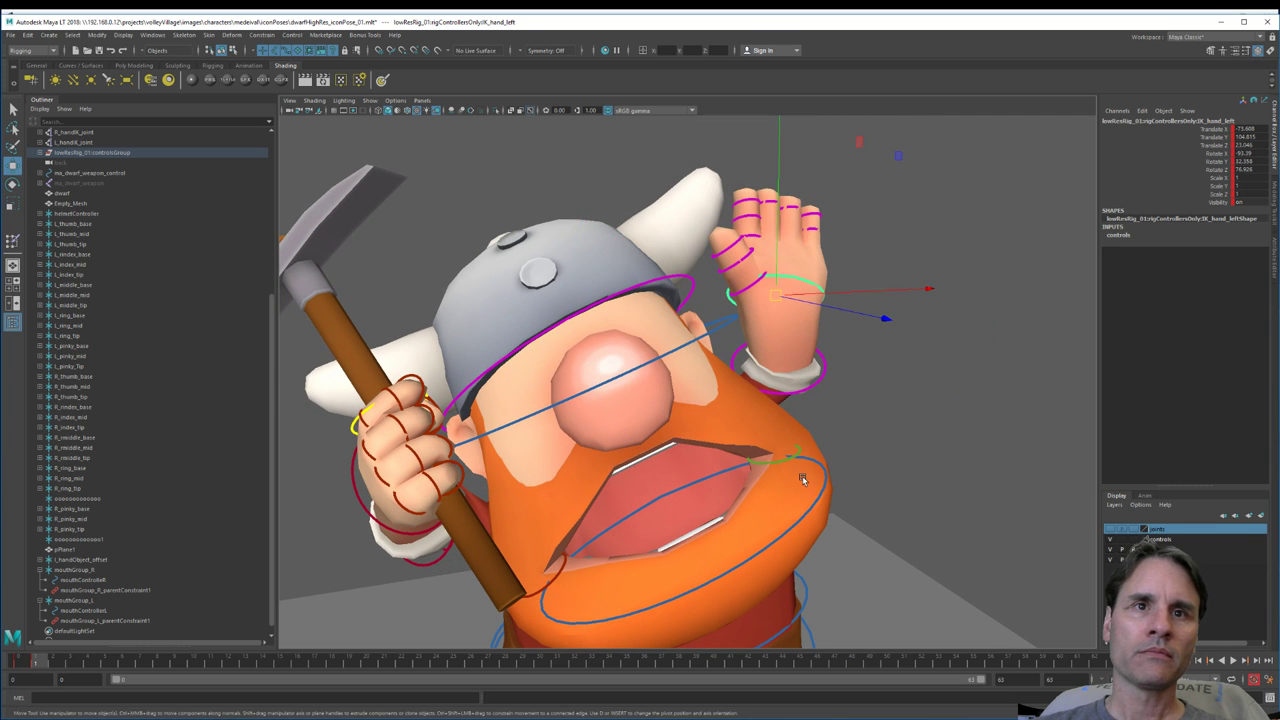
pyautogui.keyDown('alt'); pyautogui.moveTo(790, 482); pyautogui.dragTo(781, 450); pyautogui.keyUp('alt')
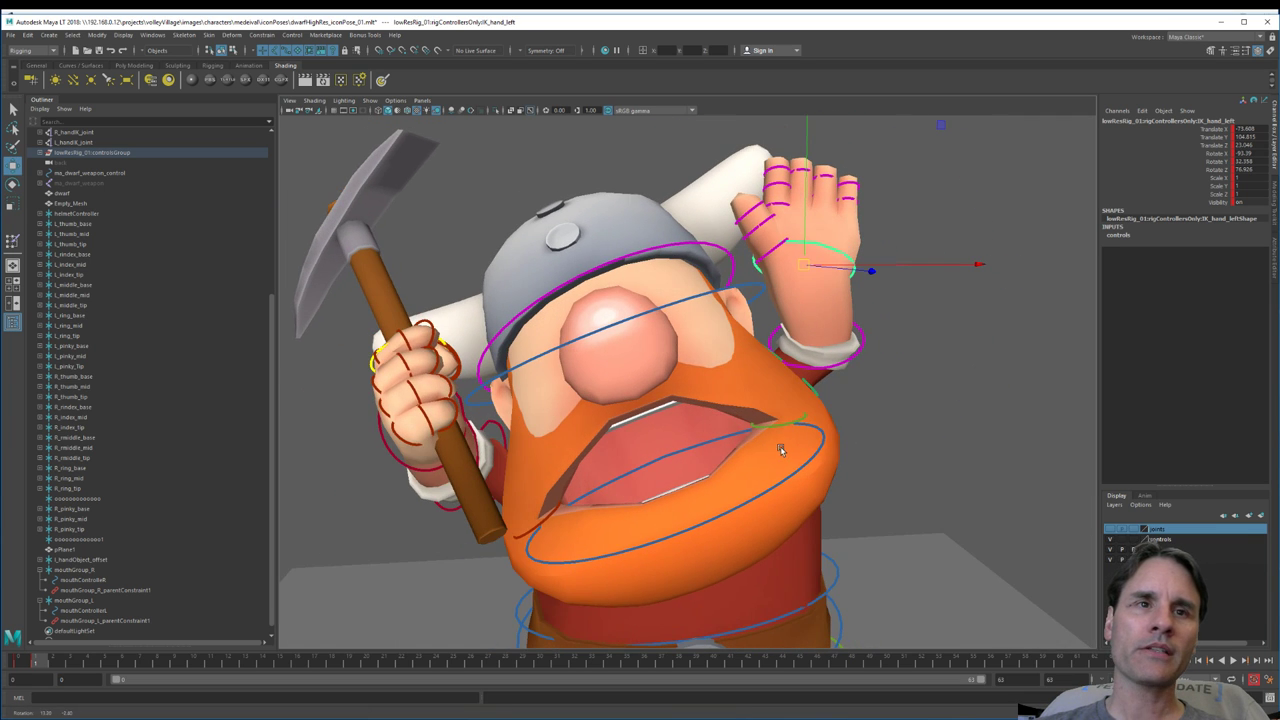
# Step: Raise the right mouth-corner controller and rotate it to about 25 in X, -24 in Y and -26 in Z
pyautogui.click(549, 518)
pyautogui.press('e')
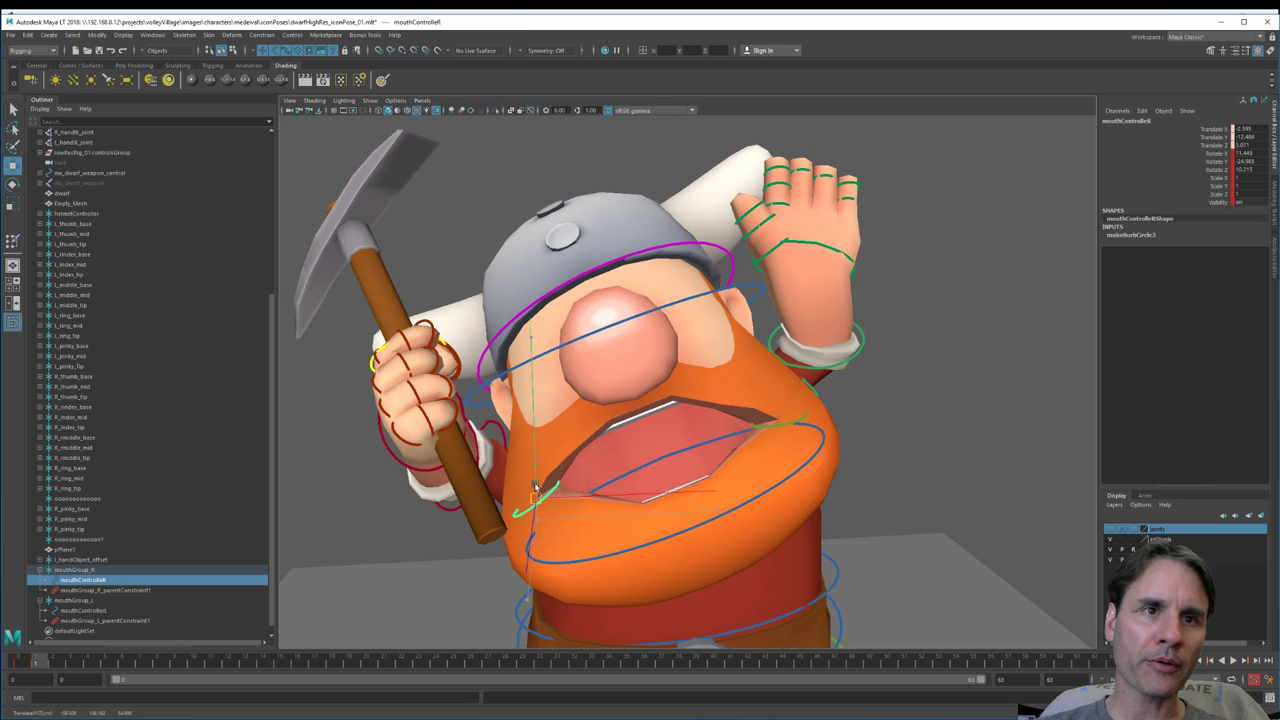
pyautogui.keyDown('alt'); pyautogui.moveTo(533, 470); pyautogui.dragTo(625, 513); pyautogui.keyUp('alt')
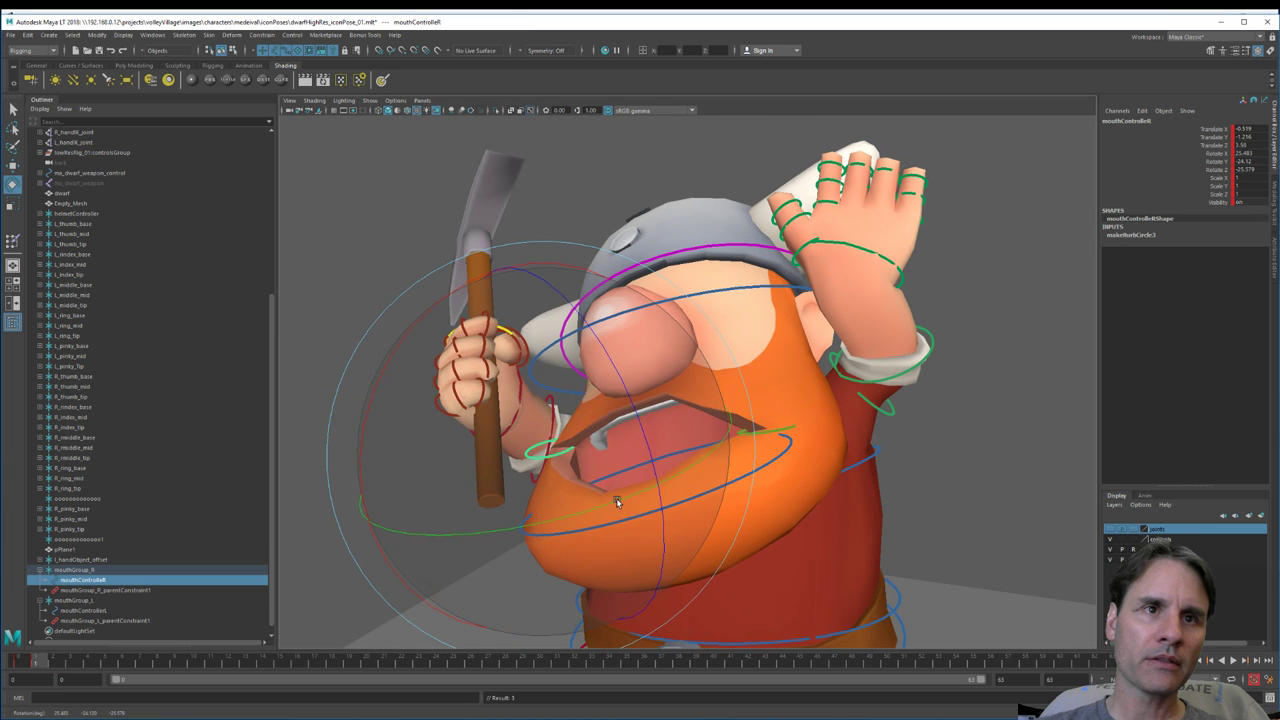
pyautogui.keyDown('alt'); pyautogui.moveTo(651, 566); pyautogui.dragTo(670, 416); pyautogui.keyUp('alt')
pyautogui.press('w')
pyautogui.moveTo(539, 484); pyautogui.dragTo(522, 487)
# Step: Raise the left mouth-corner controller to about 5 in X and 3.5 in Y, and rotate it to about 10, 27 and 13
pyautogui.click(796, 418)
pyautogui.moveTo(776, 413); pyautogui.dragTo(772, 364)
pyautogui.press('e')
pyautogui.keyDown('alt'); pyautogui.moveTo(821, 418); pyautogui.dragTo(794, 348); pyautogui.keyUp('alt')
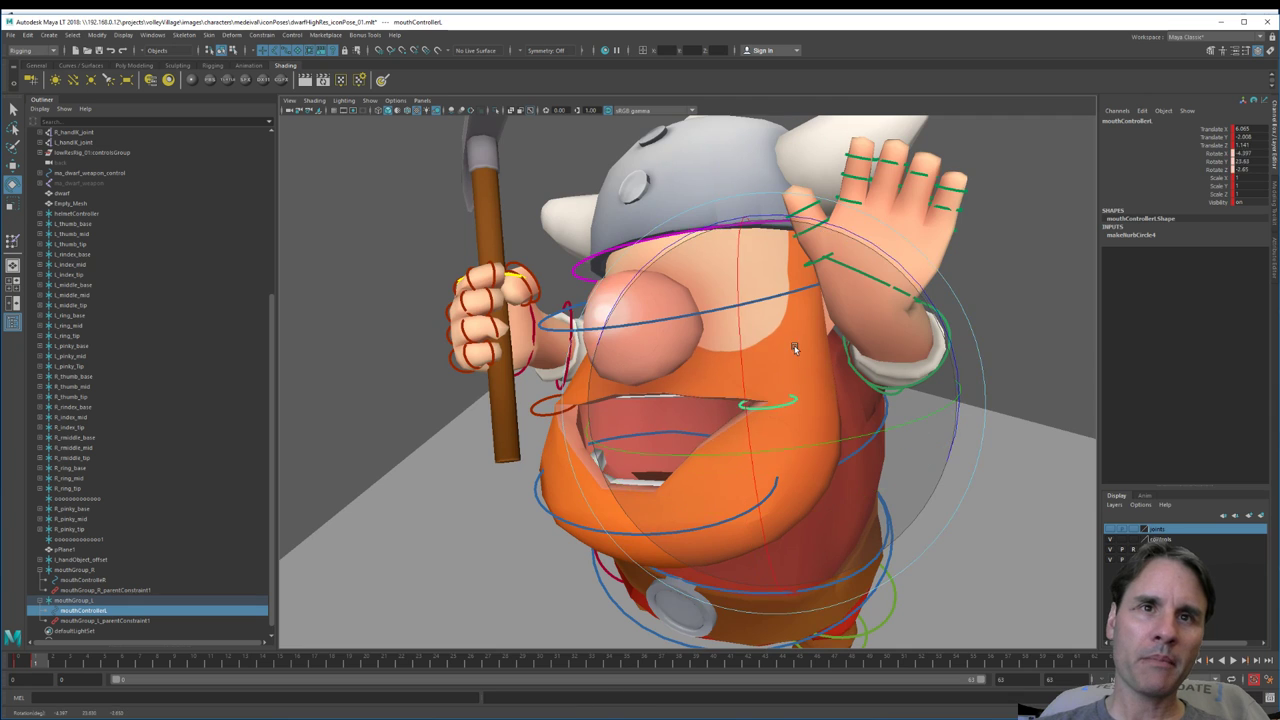
pyautogui.keyDown('alt'); pyautogui.moveTo(768, 440); pyautogui.dragTo(822, 458); pyautogui.keyUp('alt')
pyautogui.moveTo(713, 460); pyautogui.dragTo(760, 480)
pyautogui.press('w')
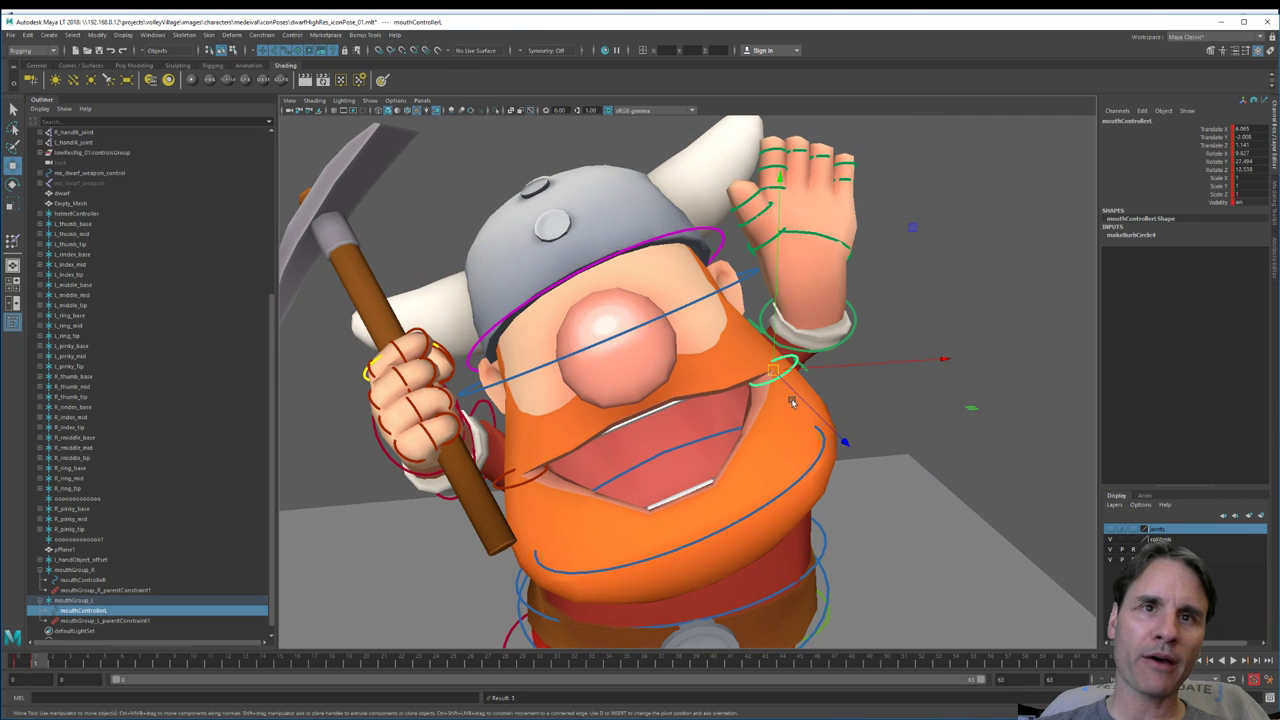
pyautogui.moveTo(772, 372); pyautogui.dragTo(761, 368)
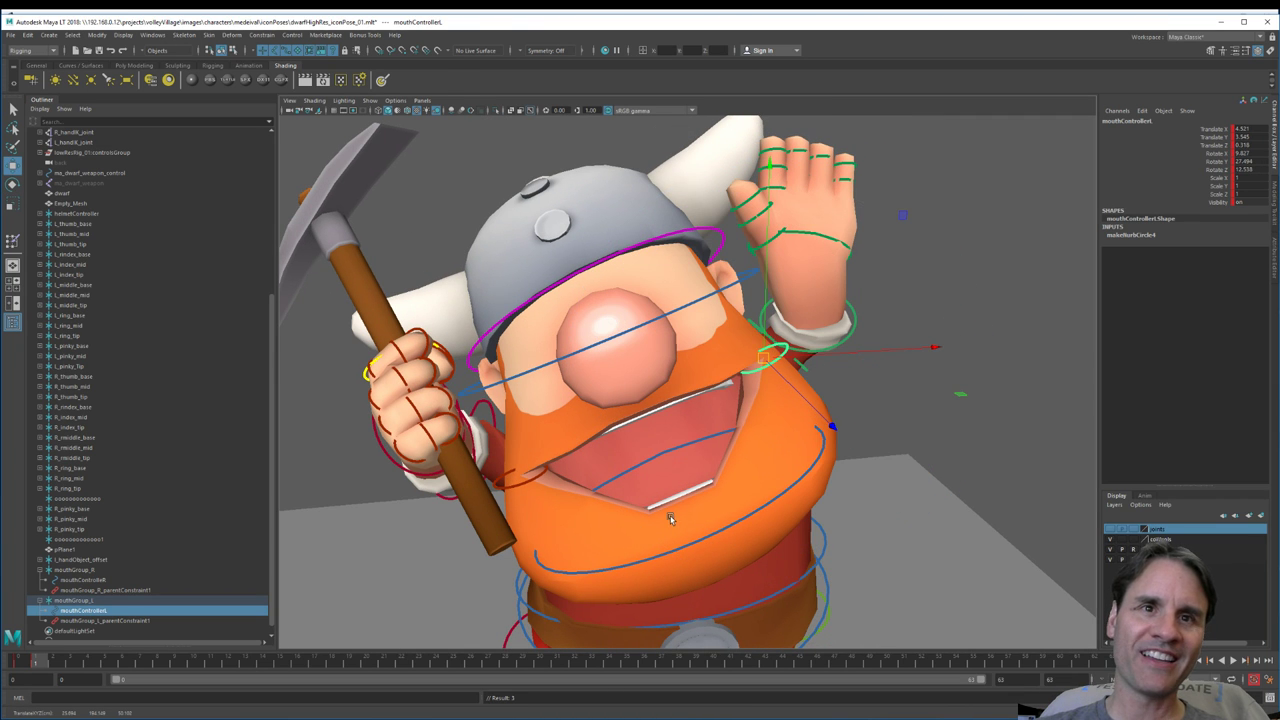
# Step: Move the jaw controller to about 1 in X, -21 in Y and 16 in Z, then clear the selection
pyautogui.click(740, 523)
pyautogui.press('e')
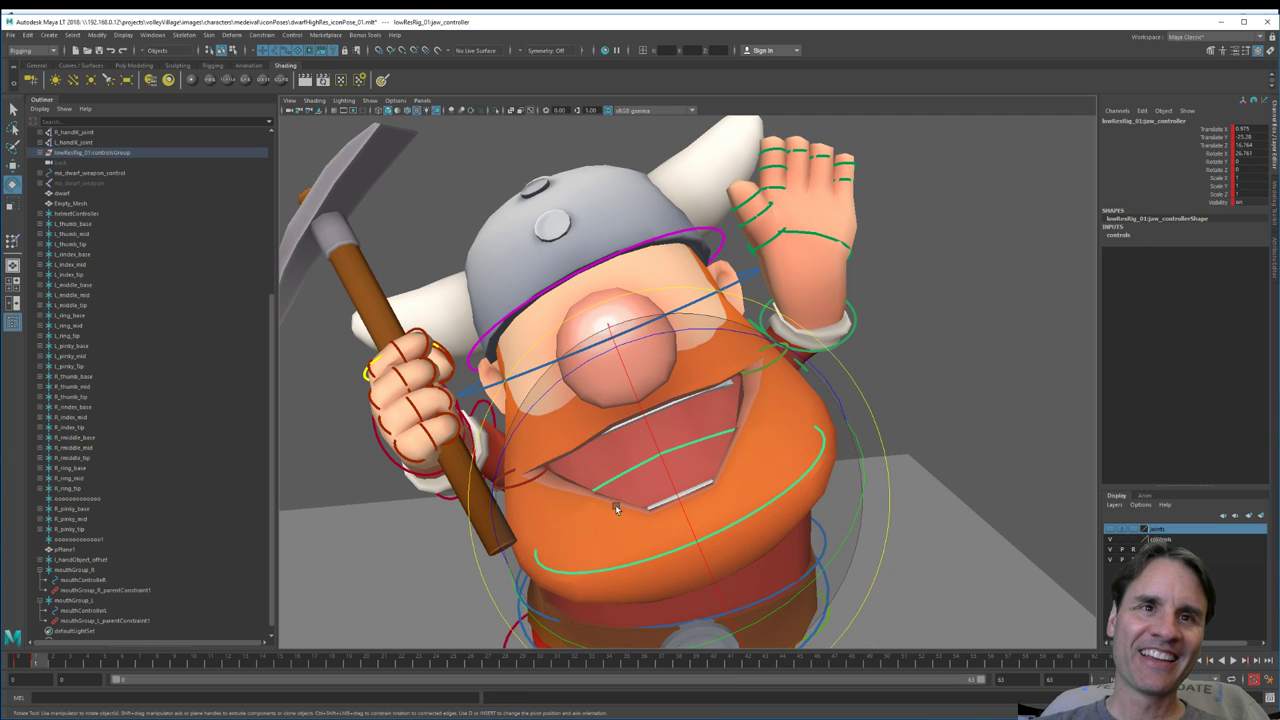
pyautogui.press('w')
pyautogui.press('e')
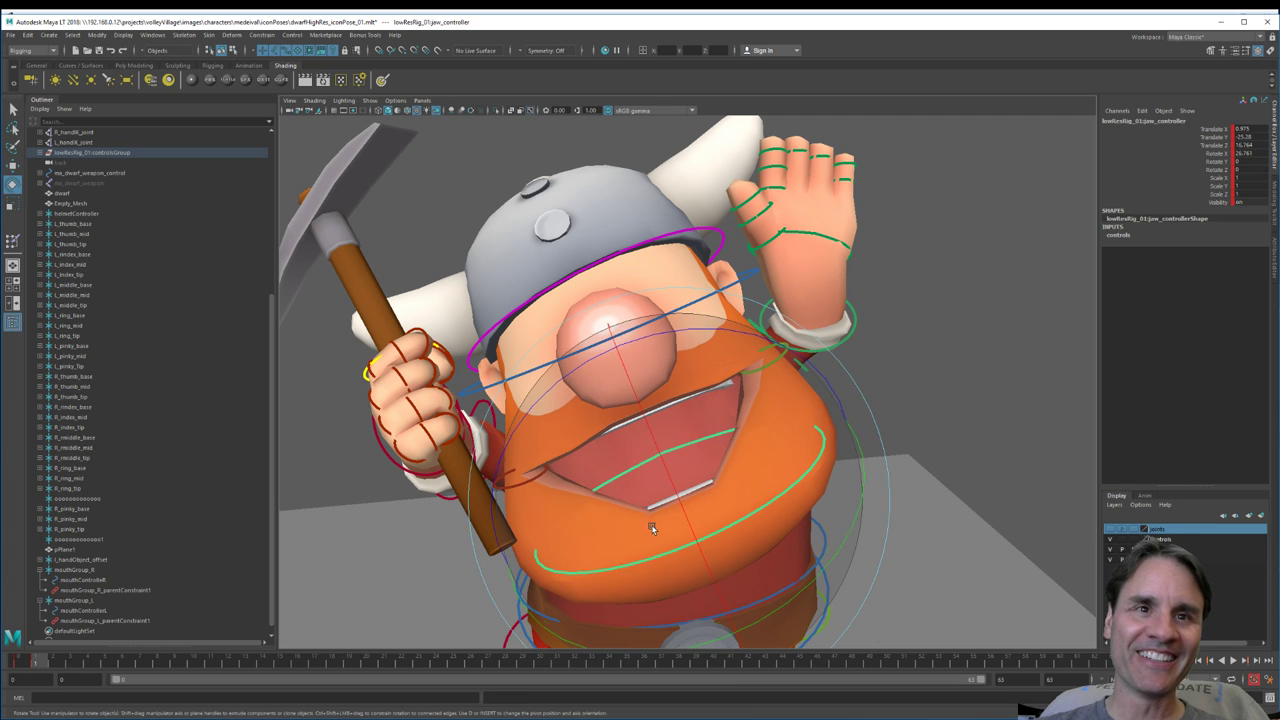
pyautogui.moveTo(651, 526); pyautogui.dragTo(672, 484)
pyautogui.hotkey('ctrl', 'z')
pyautogui.press('w')
pyautogui.scroll(5, 648, 503)
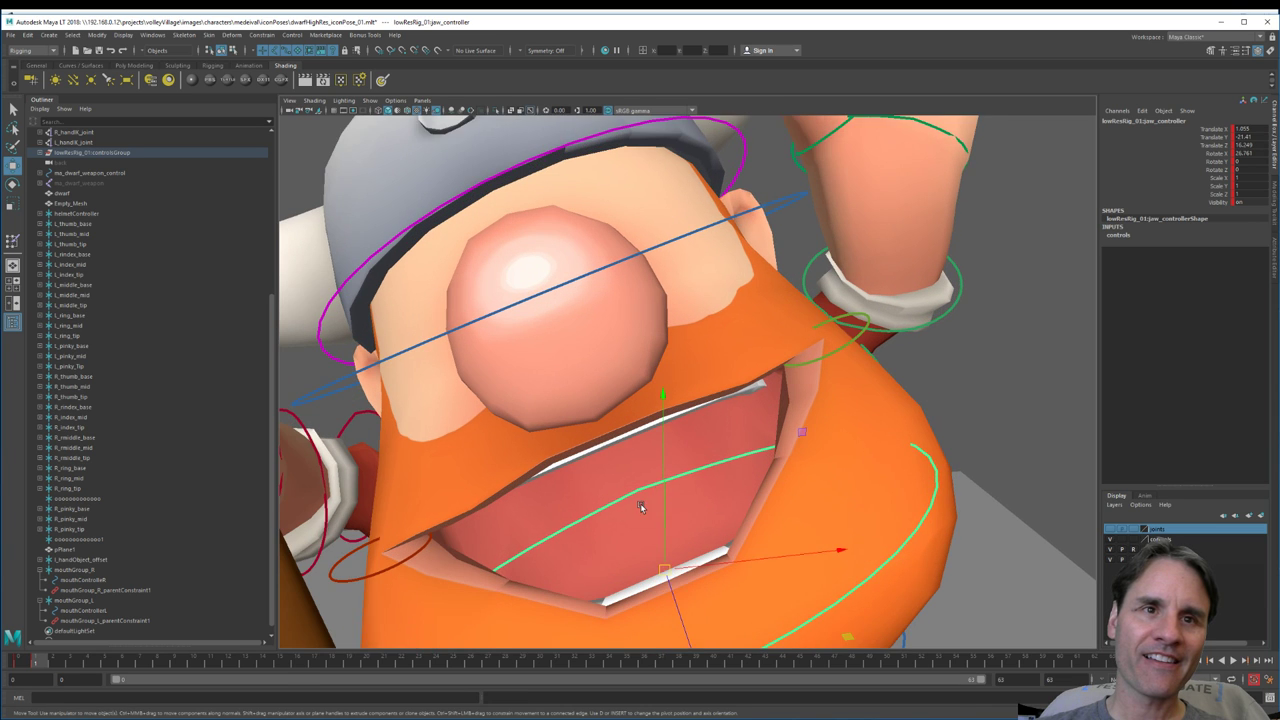
pyautogui.click(681, 603)
pyautogui.scroll(-4, 672, 590)
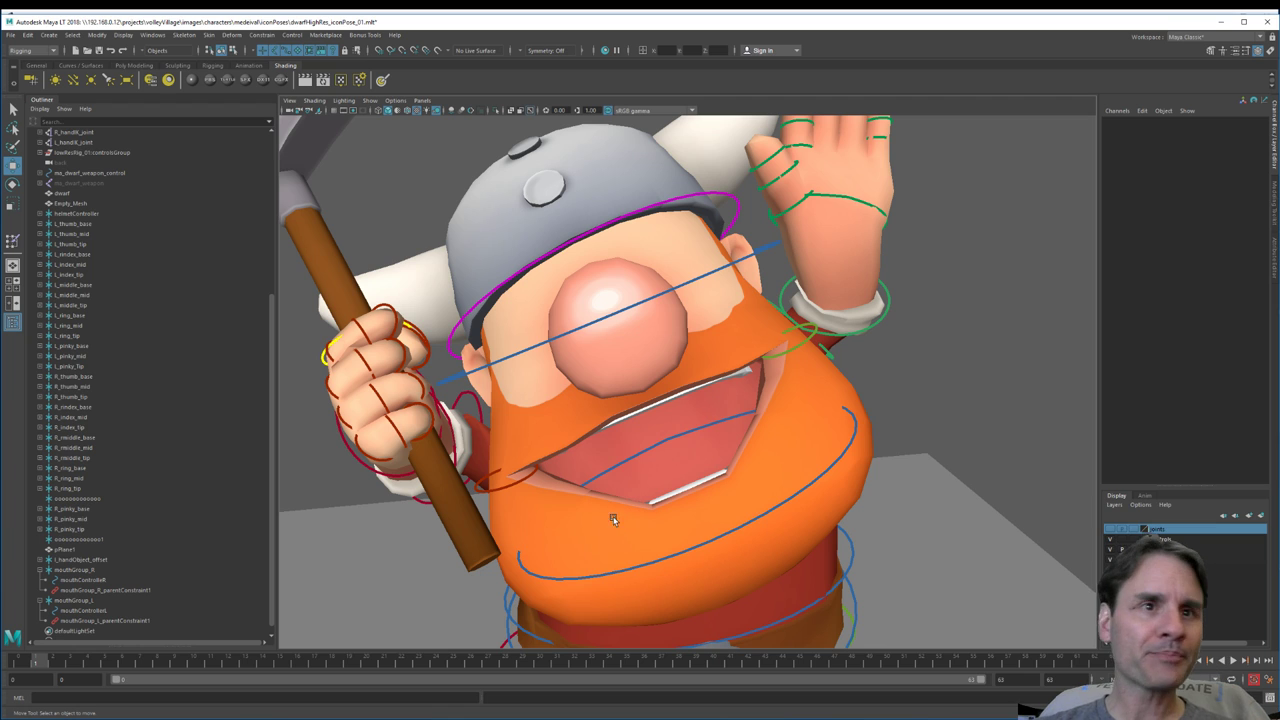
pyautogui.click(12, 242)
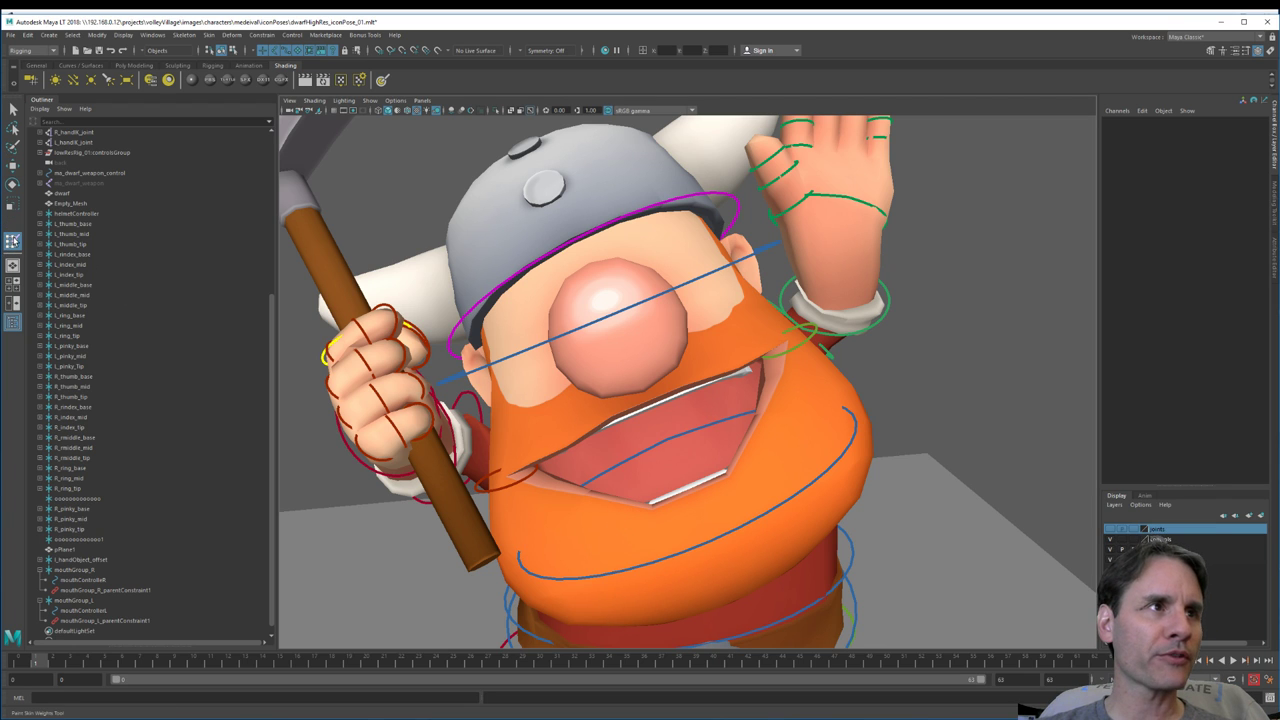
pyautogui.doubleClick(12, 241)
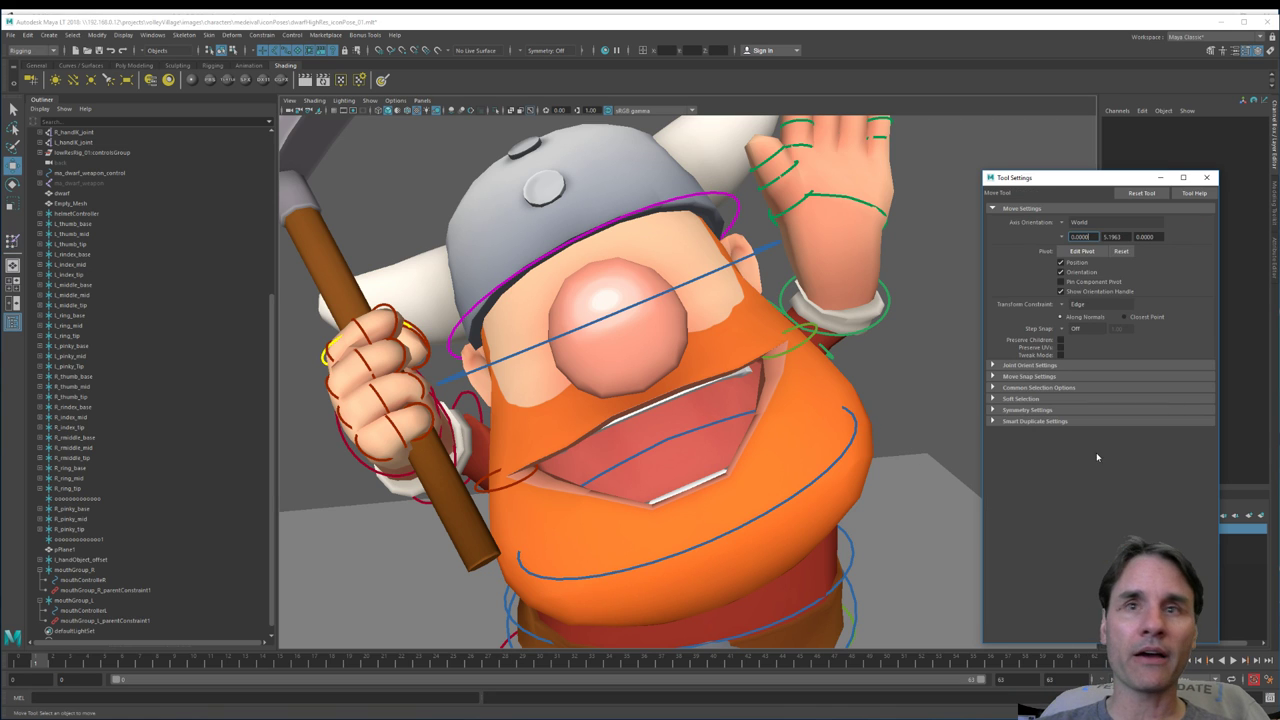
pyautogui.click(1206, 177)
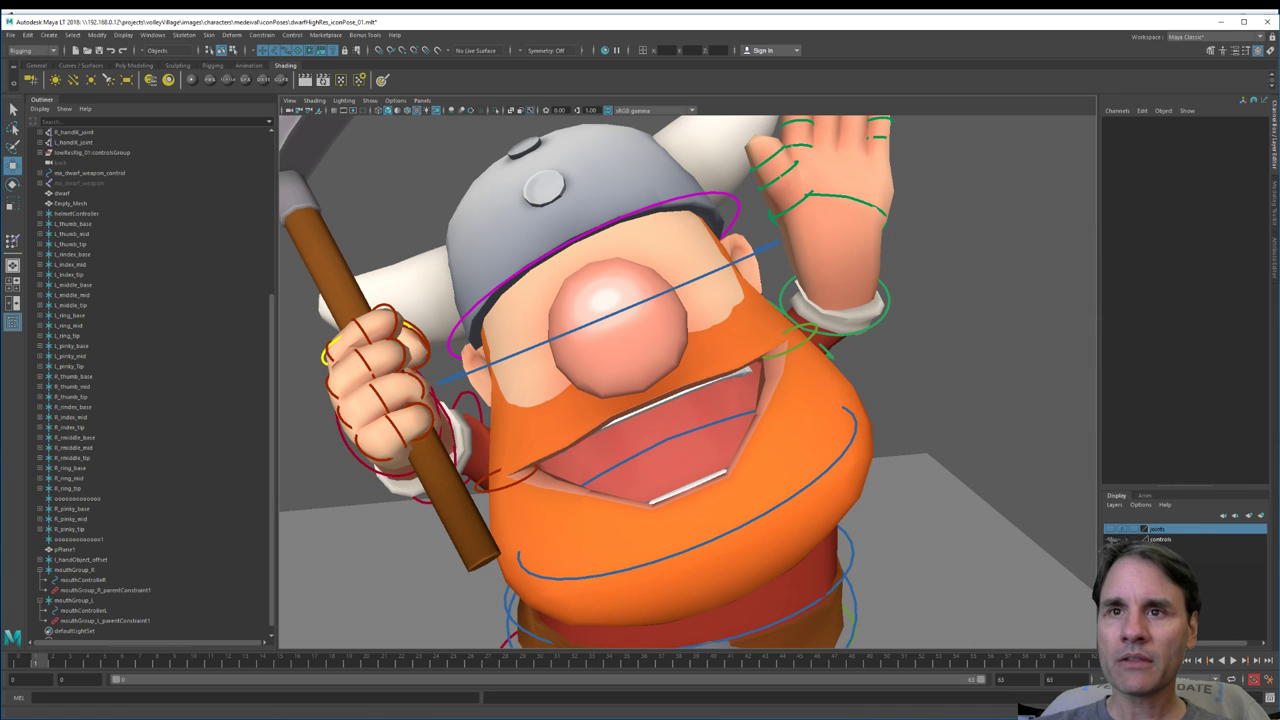
# Step: Select the dwarf mesh and examine its surface around the mouth corners and lower lip
pyautogui.click(814, 420)
pyautogui.scroll(4, 789, 478)
pyautogui.keyDown('alt'); pyautogui.moveTo(791, 480); pyautogui.dragTo(797, 425); pyautogui.keyUp('alt')
pyautogui.scroll(-2, 829, 469)
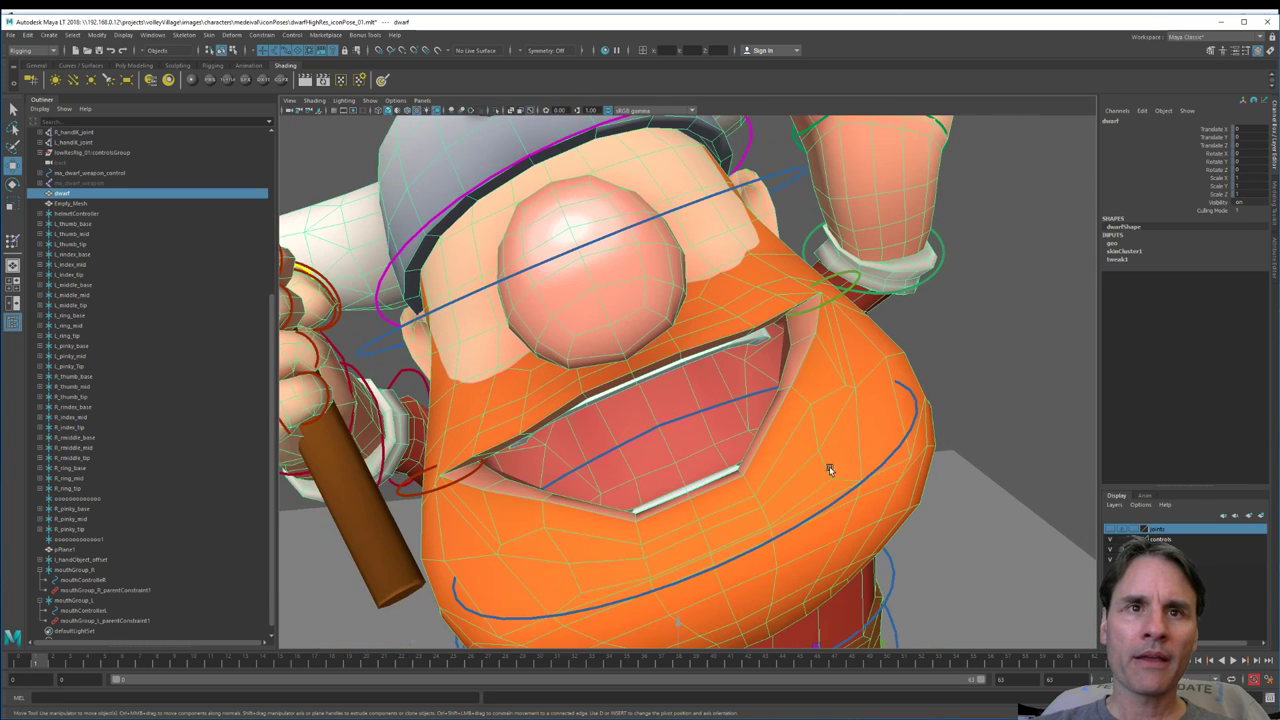
pyautogui.keyDown('alt'); pyautogui.moveTo(766, 500); pyautogui.dragTo(540, 523); pyautogui.keyUp('alt')
pyautogui.scroll(3, 623, 523)
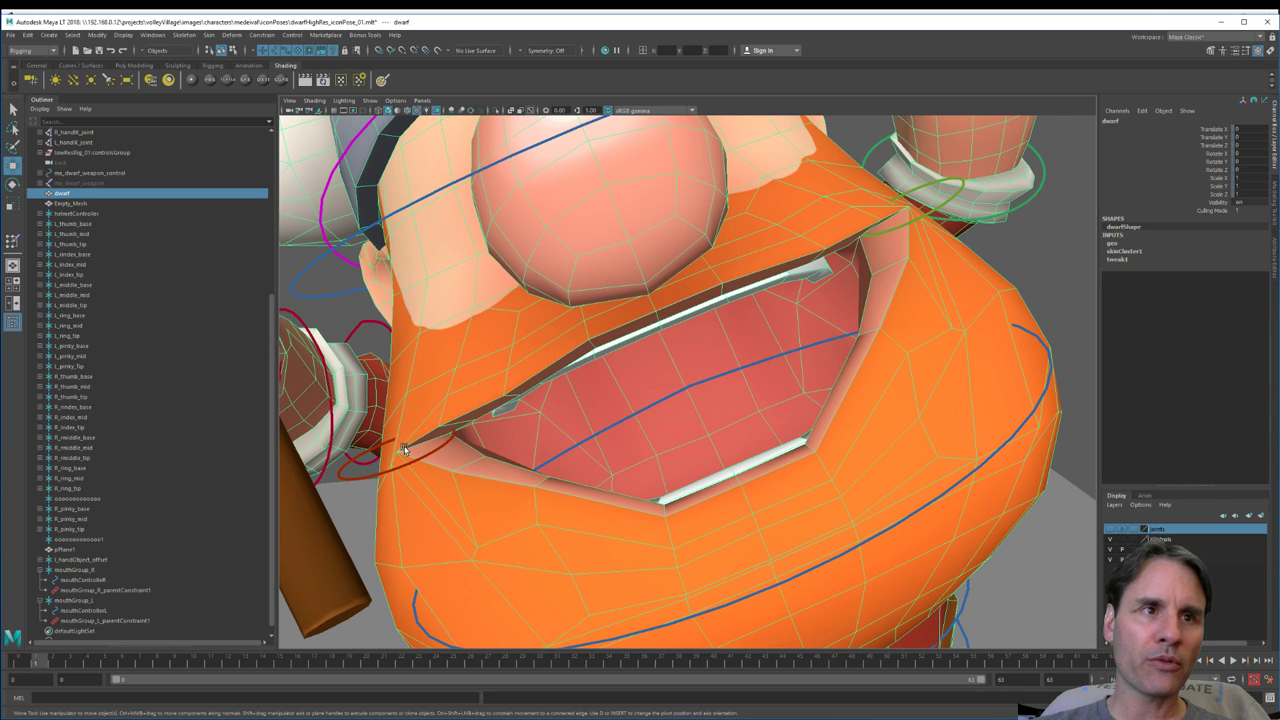
pyautogui.keyDown('alt'); pyautogui.moveTo(784, 521); pyautogui.dragTo(806, 469, button='middle'); pyautogui.keyUp('alt')
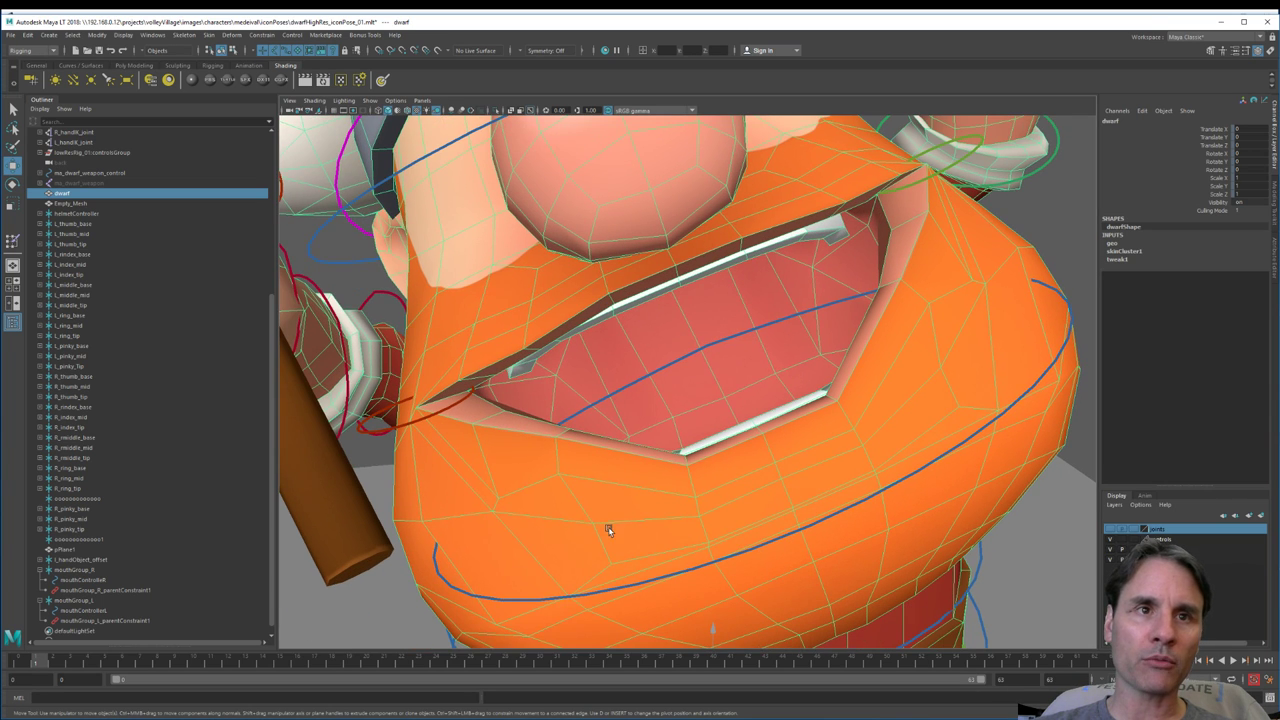
pyautogui.scroll(-4, 626, 517)
pyautogui.keyDown('alt'); pyautogui.moveTo(647, 459); pyautogui.dragTo(586, 473); pyautogui.keyUp('alt')
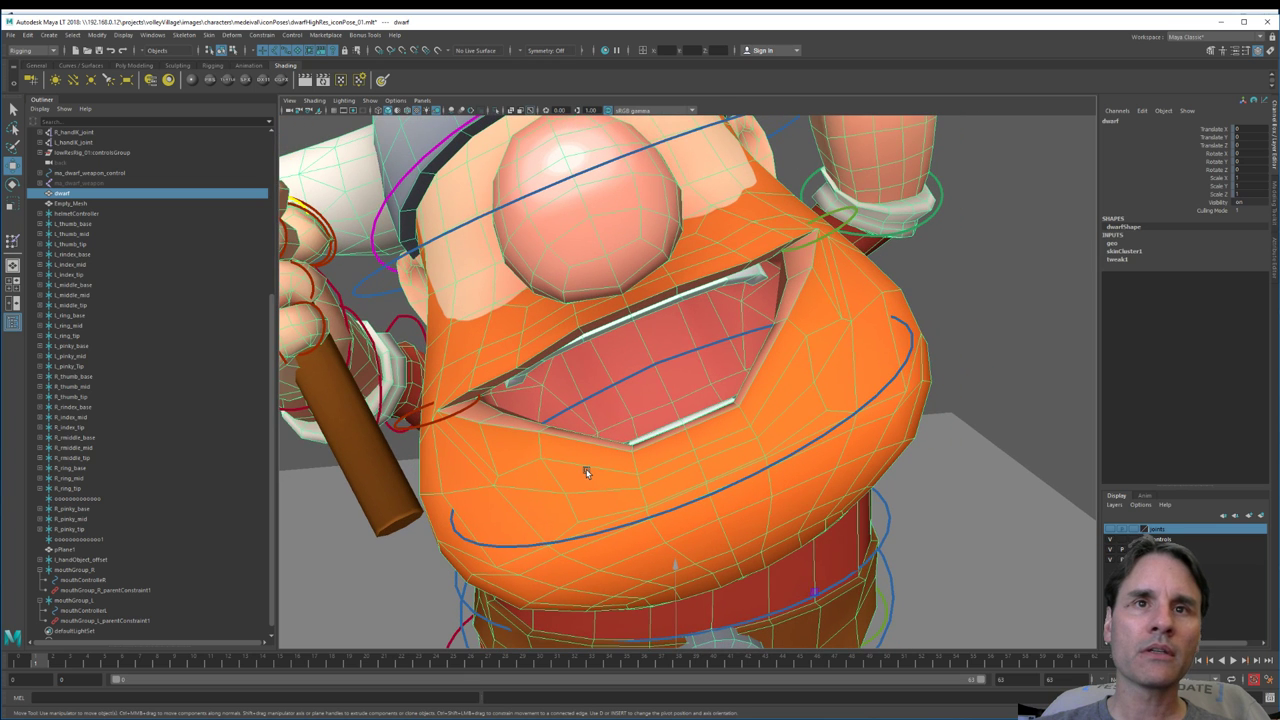
# Step: Open the Paint Skin Weights settings for the dwarf mesh, choose the jaw influence and set the paint operation to Add
pyautogui.doubleClick(13, 243)
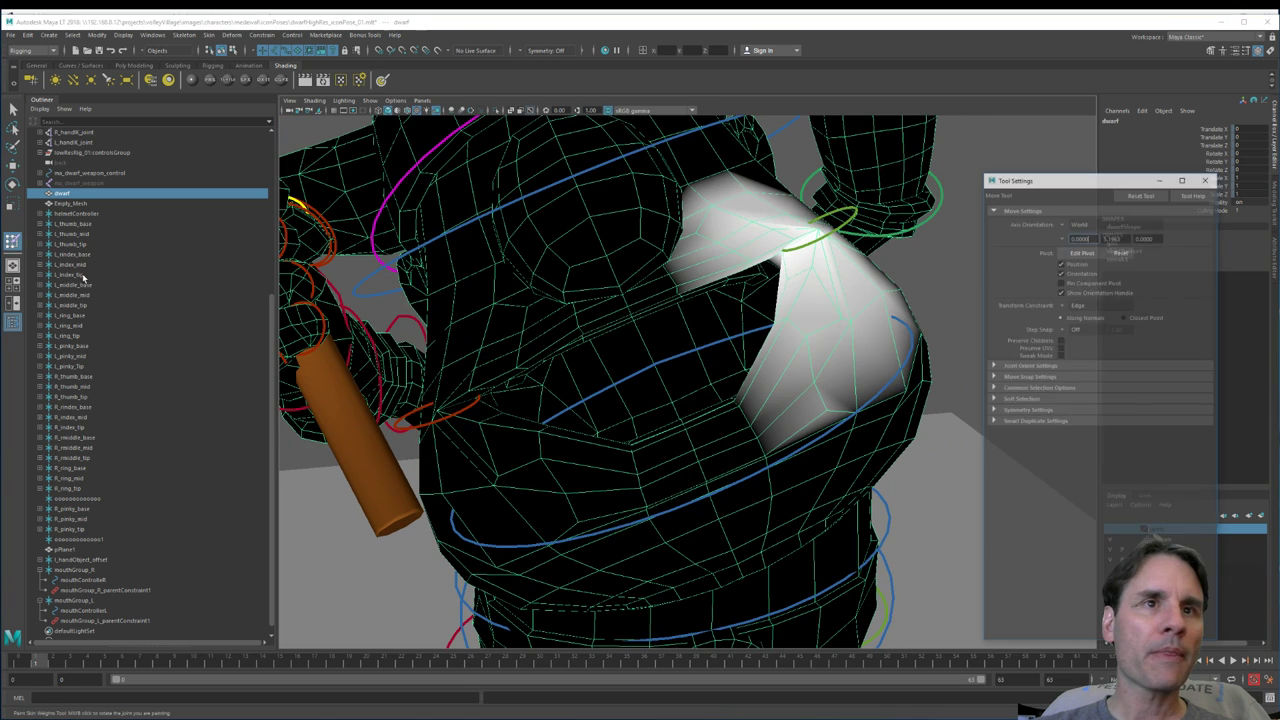
pyautogui.moveTo(1201, 271); pyautogui.dragTo(1205, 370)
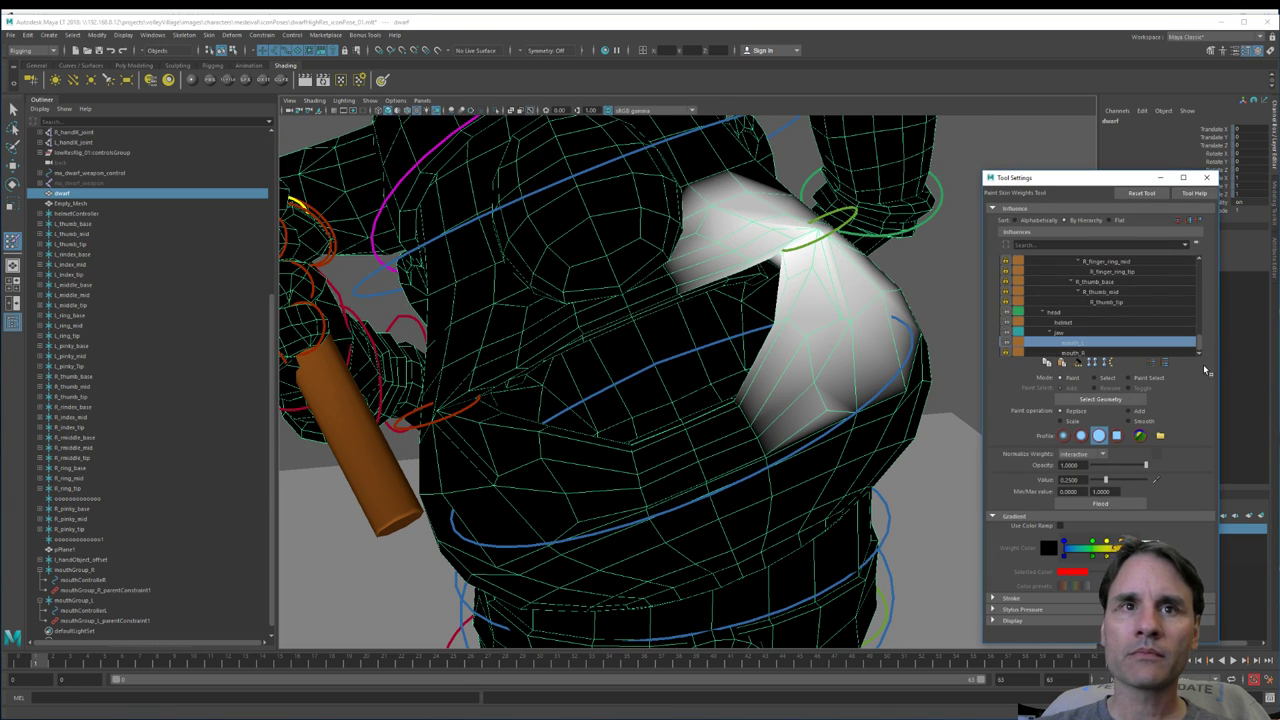
pyautogui.click(1087, 333)
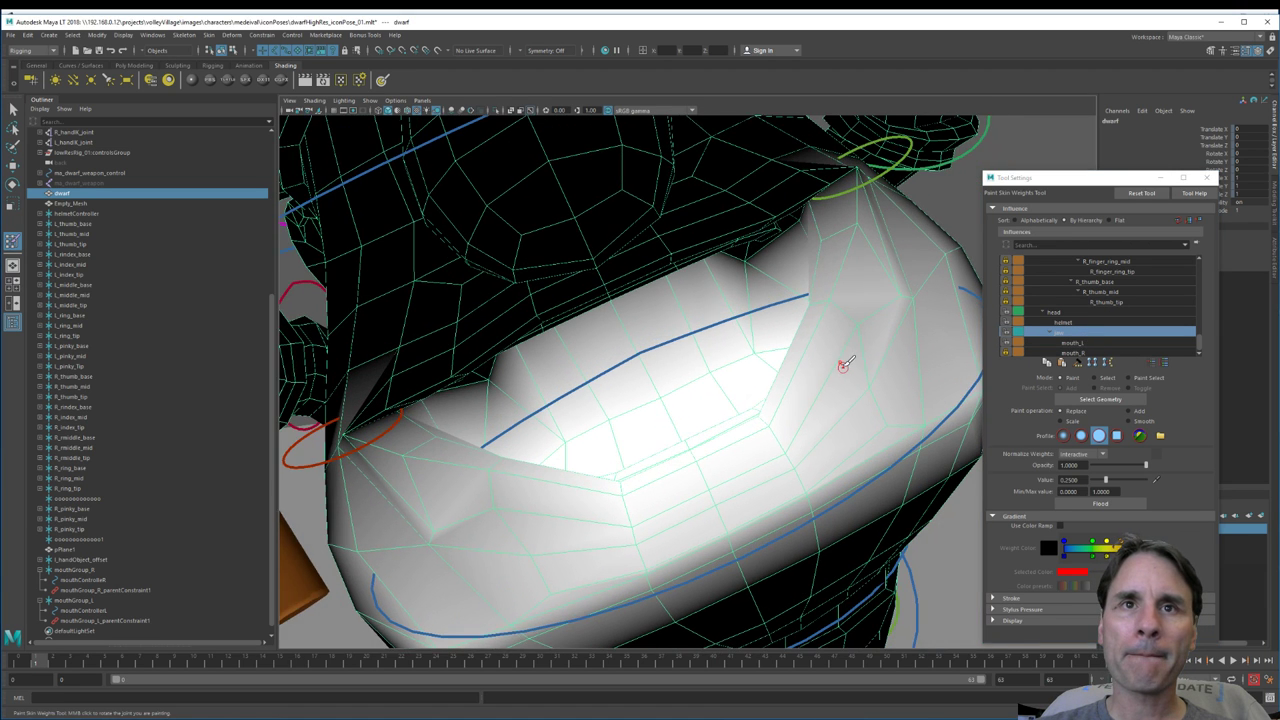
pyautogui.click(1138, 412)
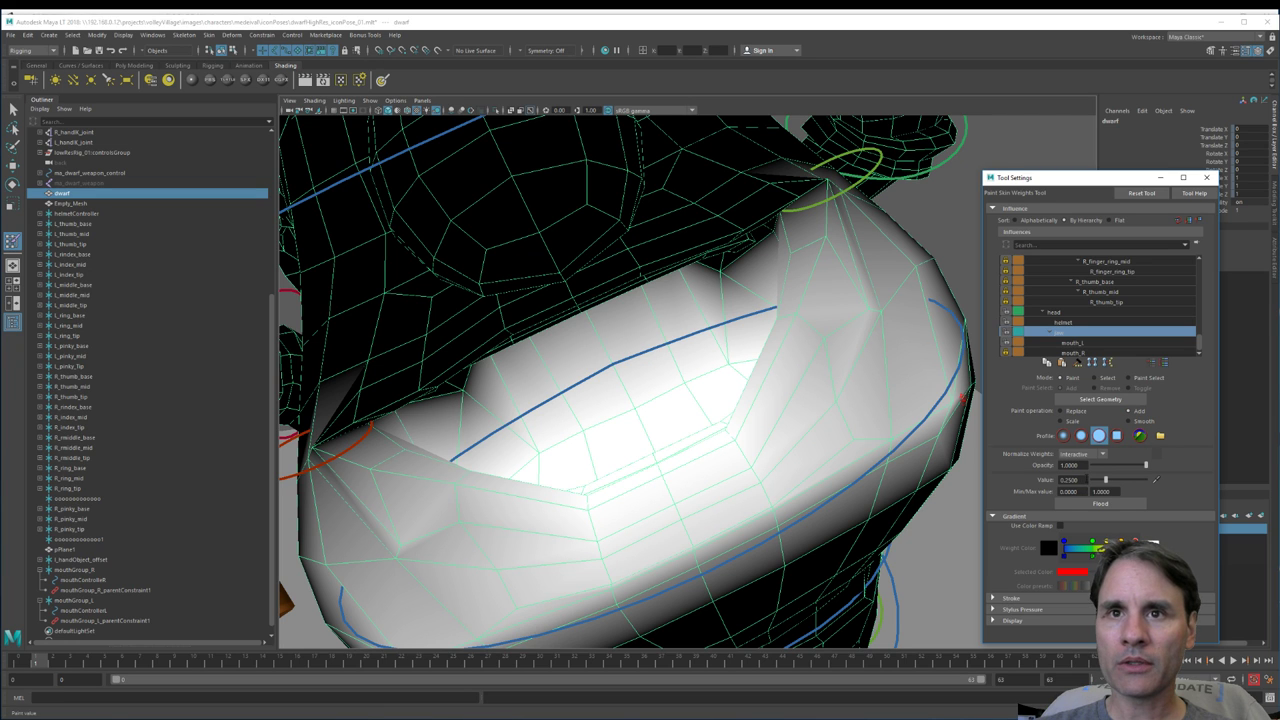
# Step: Set the paint value to 0.01 and gradually add jaw weight around the dwarf's left mouth corner and inner lip
pyautogui.moveTo(1083, 480); pyautogui.dragTo(1050, 480)
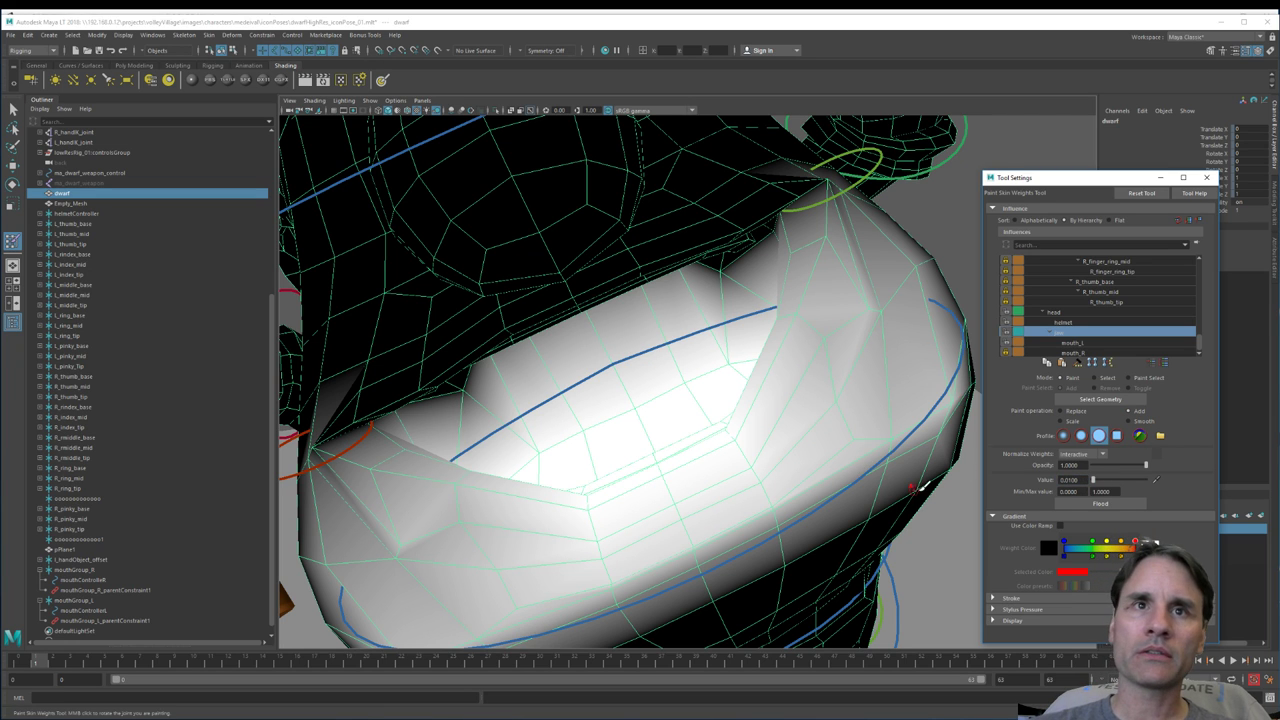
pyautogui.keyDown('alt'); pyautogui.moveTo(765, 290); pyautogui.dragTo(812, 342); pyautogui.keyUp('alt')
pyautogui.scroll(3, 820, 314)
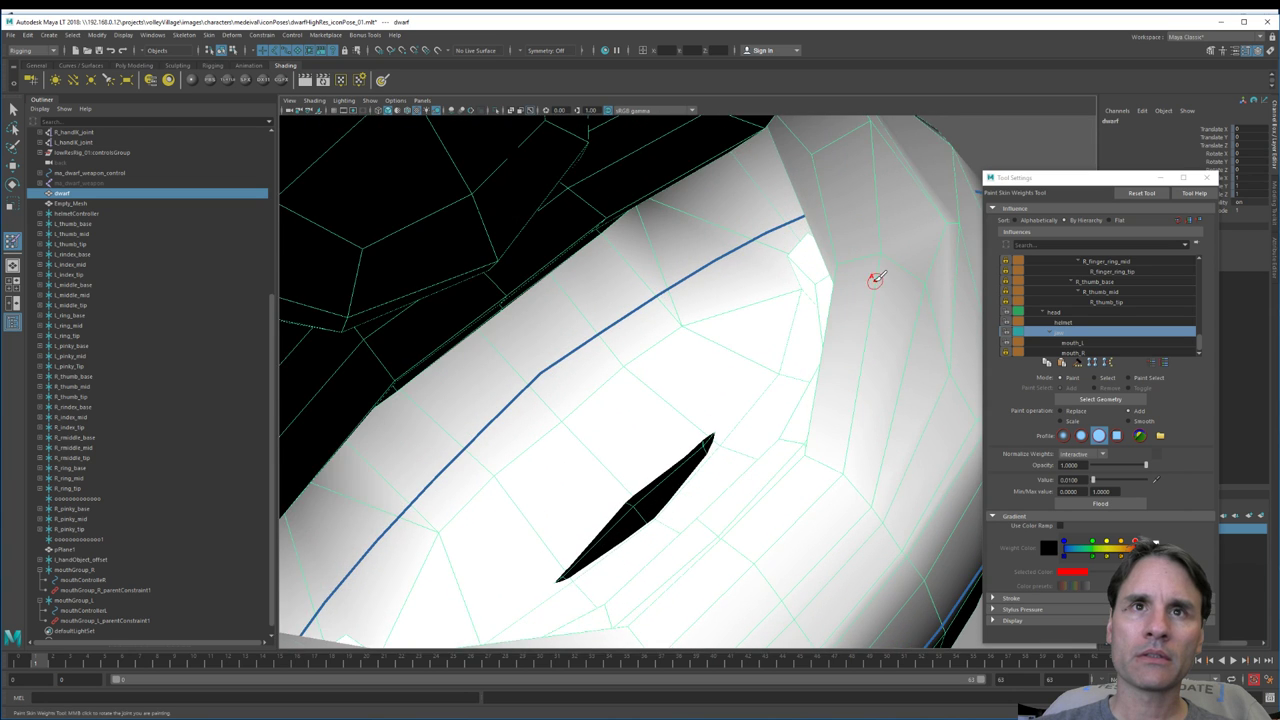
pyautogui.keyDown('alt'); pyautogui.moveTo(875, 280); pyautogui.dragTo(724, 271); pyautogui.keyUp('alt')
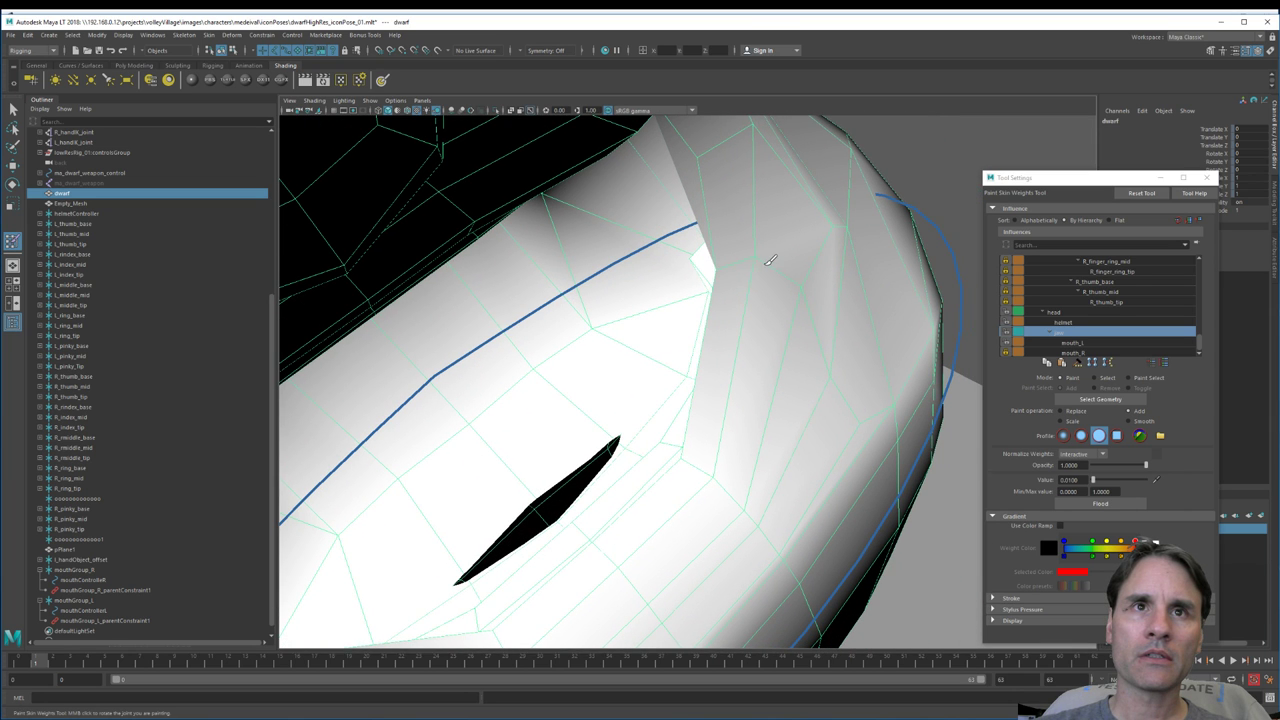
pyautogui.keyDown('alt'); pyautogui.moveTo(760, 259); pyautogui.dragTo(789, 280); pyautogui.keyUp('alt')
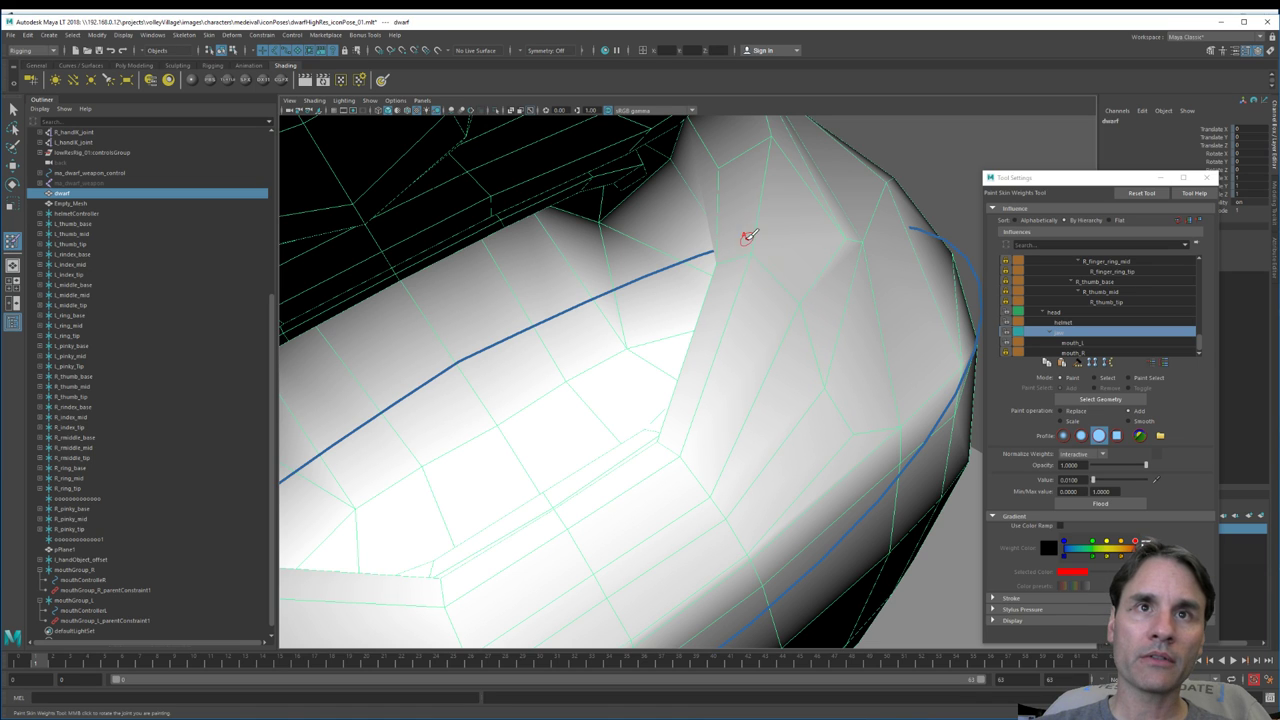
pyautogui.keyDown('alt'); pyautogui.moveTo(746, 252); pyautogui.dragTo(600, 405); pyautogui.keyUp('alt')
pyautogui.keyDown('alt'); pyautogui.moveTo(685, 402); pyautogui.dragTo(754, 409); pyautogui.keyUp('alt')
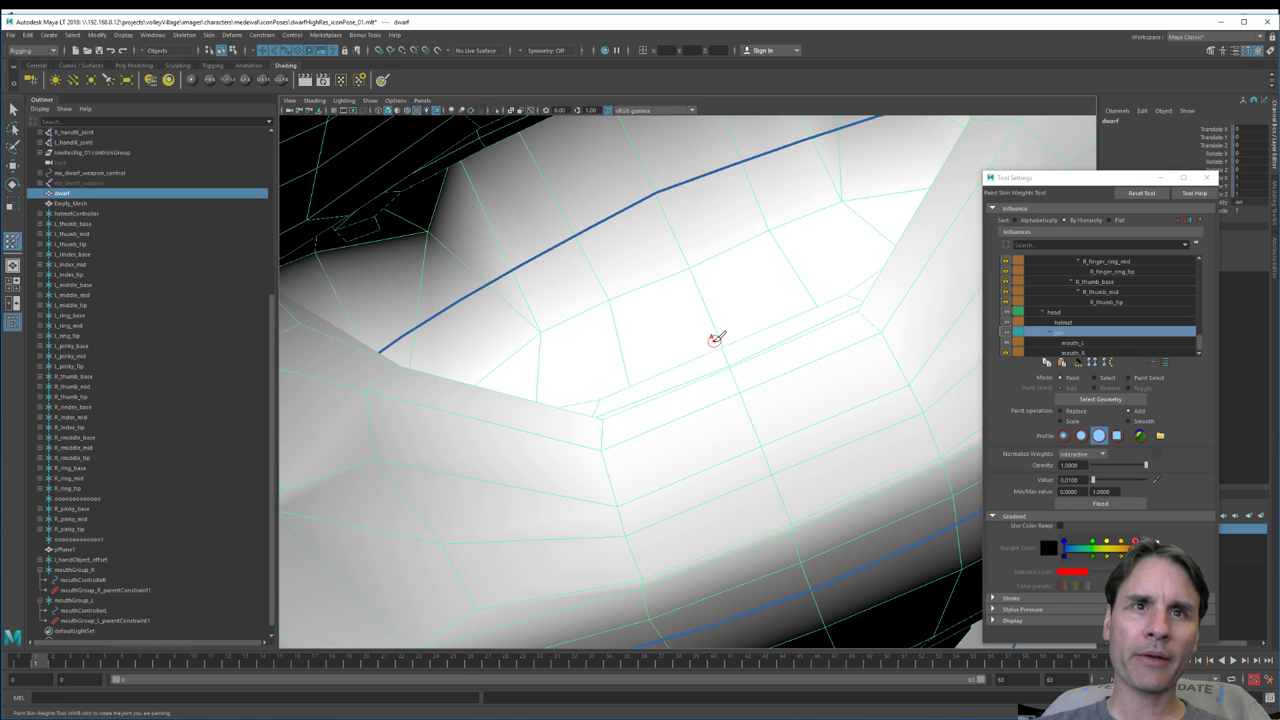
# Step: Add small amounts of jaw weight around the dwarf's right mouth corner and the adjoining lower lip
pyautogui.keyDown('alt'); pyautogui.moveTo(837, 329); pyautogui.dragTo(686, 351); pyautogui.keyUp('alt')
pyautogui.scroll(-5, 723, 329)
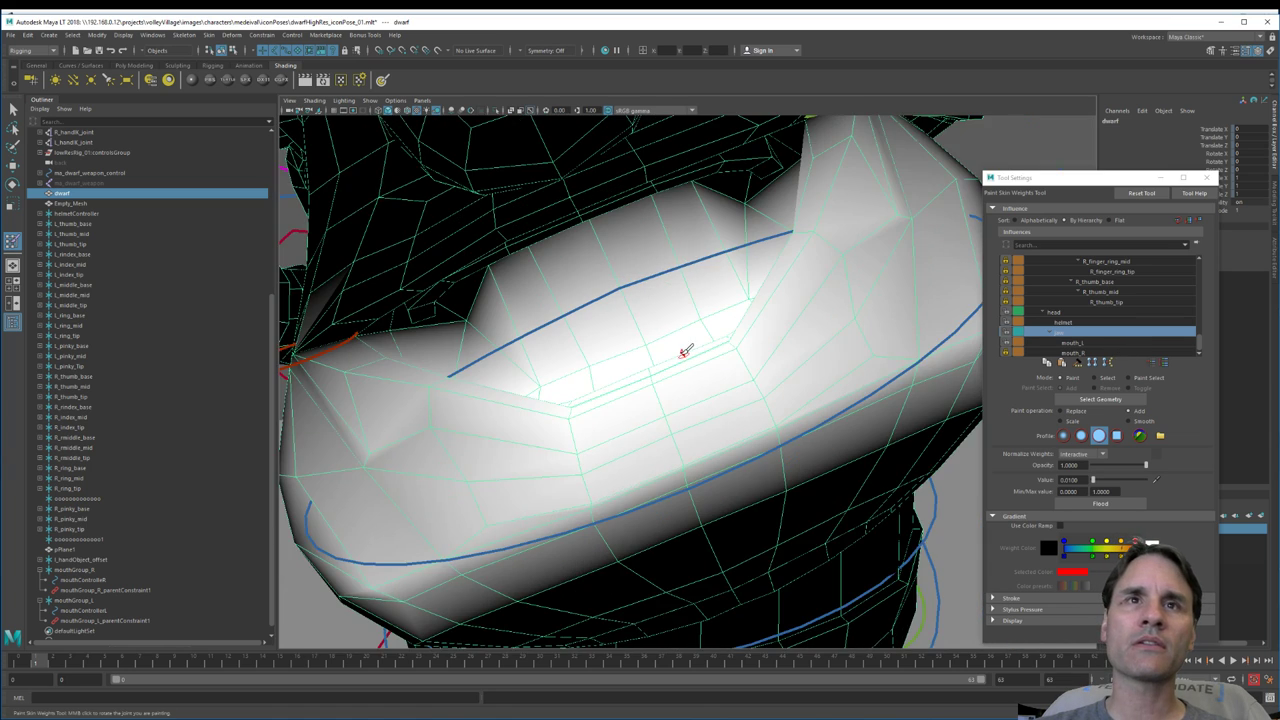
pyautogui.keyDown('alt'); pyautogui.moveTo(686, 351); pyautogui.dragTo(735, 356, button='middle'); pyautogui.keyUp('alt')
pyautogui.keyDown('alt'); pyautogui.moveTo(537, 383); pyautogui.dragTo(469, 338); pyautogui.keyUp('alt')
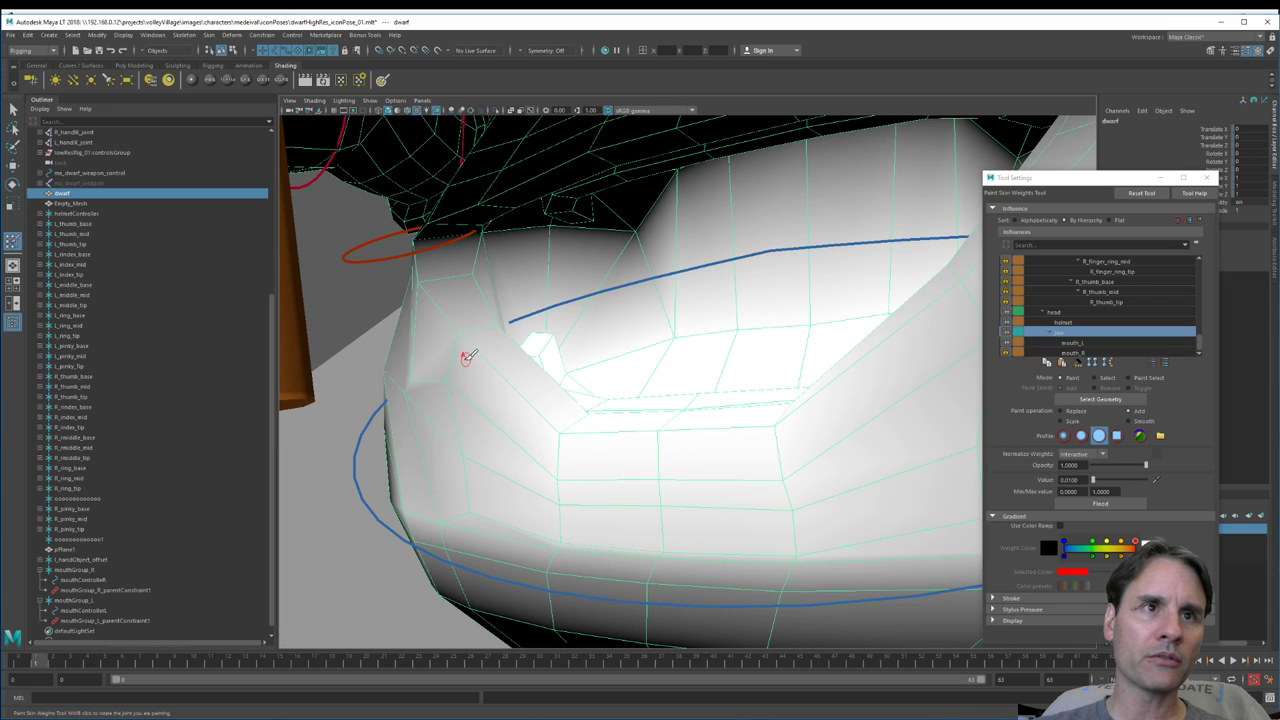
pyautogui.keyDown('alt'); pyautogui.moveTo(469, 357); pyautogui.dragTo(441, 391); pyautogui.keyUp('alt')
pyautogui.scroll(2, 478, 322)
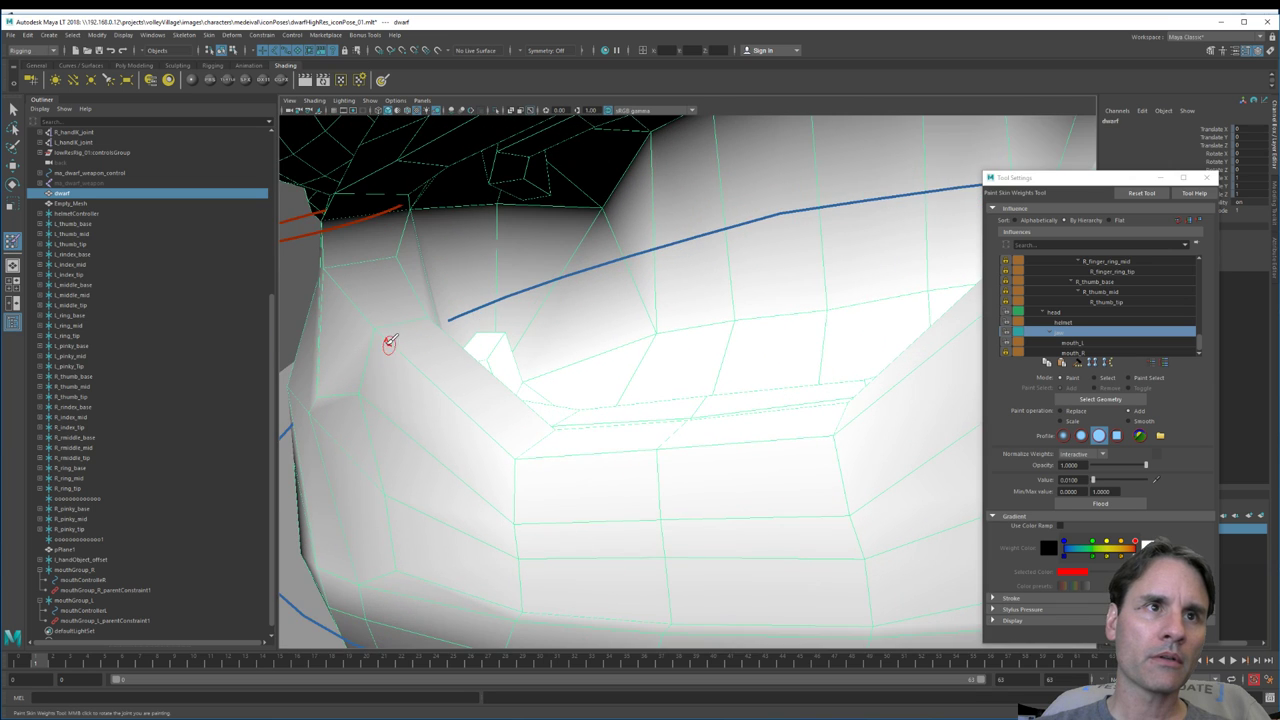
pyautogui.keyDown('alt'); pyautogui.moveTo(391, 343); pyautogui.dragTo(480, 325); pyautogui.keyUp('alt')
pyautogui.scroll(3, 571, 357)
pyautogui.keyDown('alt'); pyautogui.moveTo(428, 420); pyautogui.dragTo(623, 361); pyautogui.keyUp('alt')
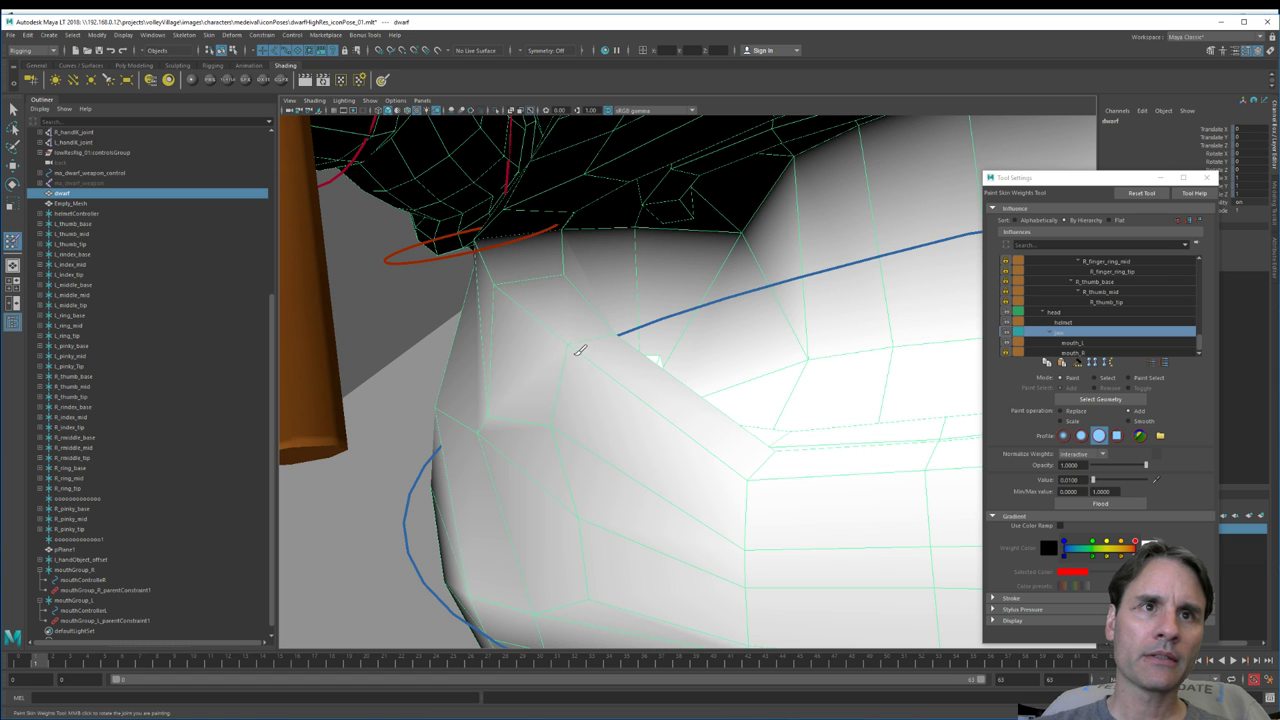
pyautogui.keyDown('alt'); pyautogui.moveTo(579, 350); pyautogui.dragTo(640, 400); pyautogui.keyUp('alt')
# Step: Paint mouth_L influence onto the left half of the lower lip using Replace at a value of 0.1
pyautogui.click(1086, 343)
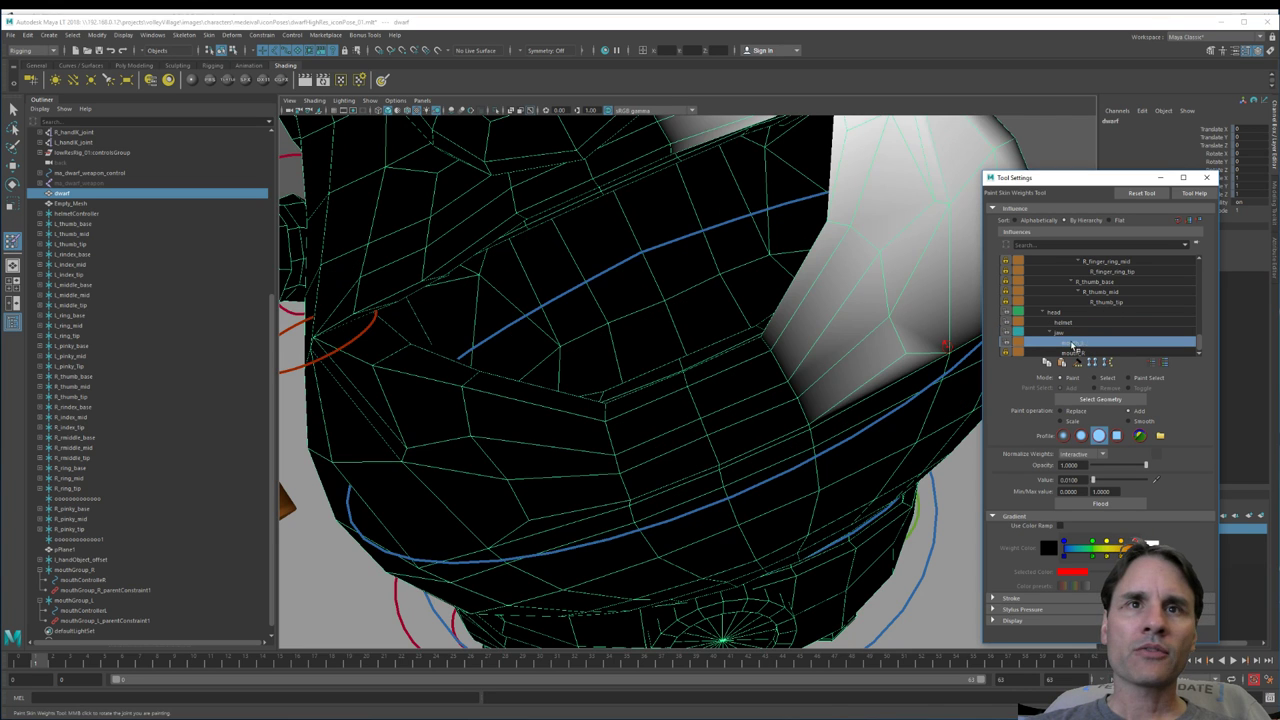
pyautogui.keyDown('alt'); pyautogui.moveTo(756, 343); pyautogui.dragTo(664, 338); pyautogui.keyUp('alt')
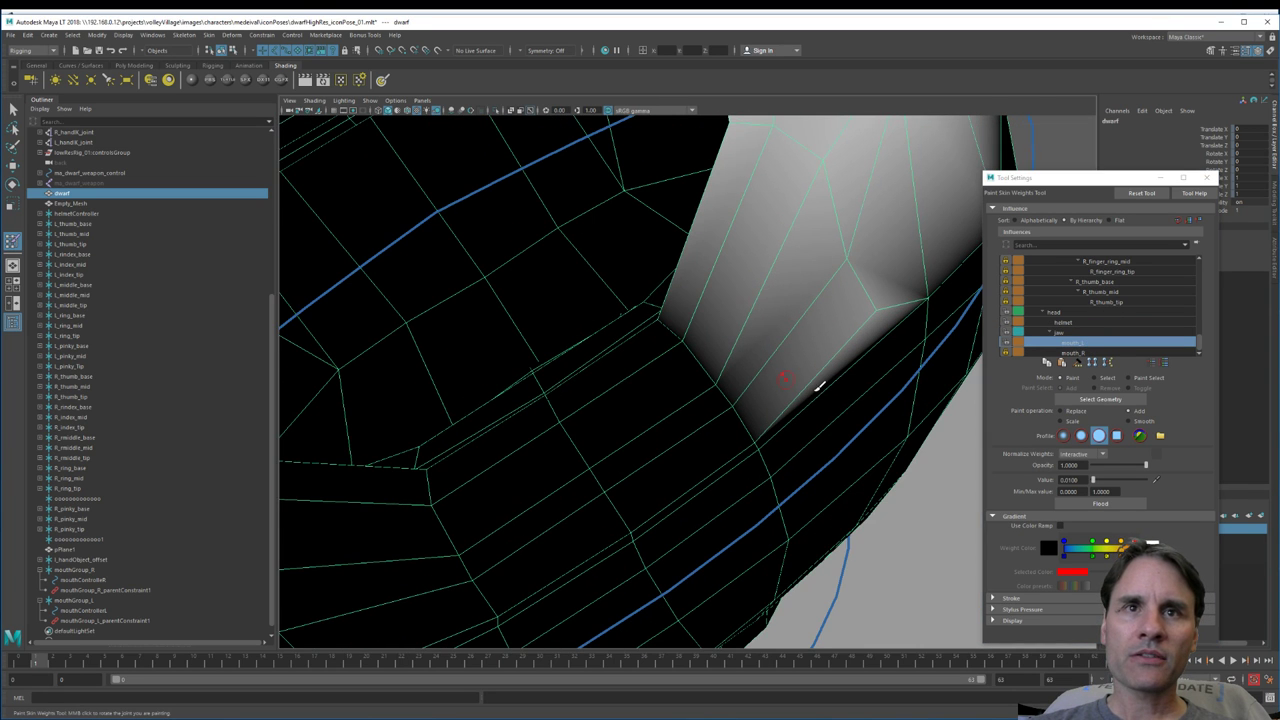
pyautogui.moveTo(1084, 480); pyautogui.dragTo(838, 452)
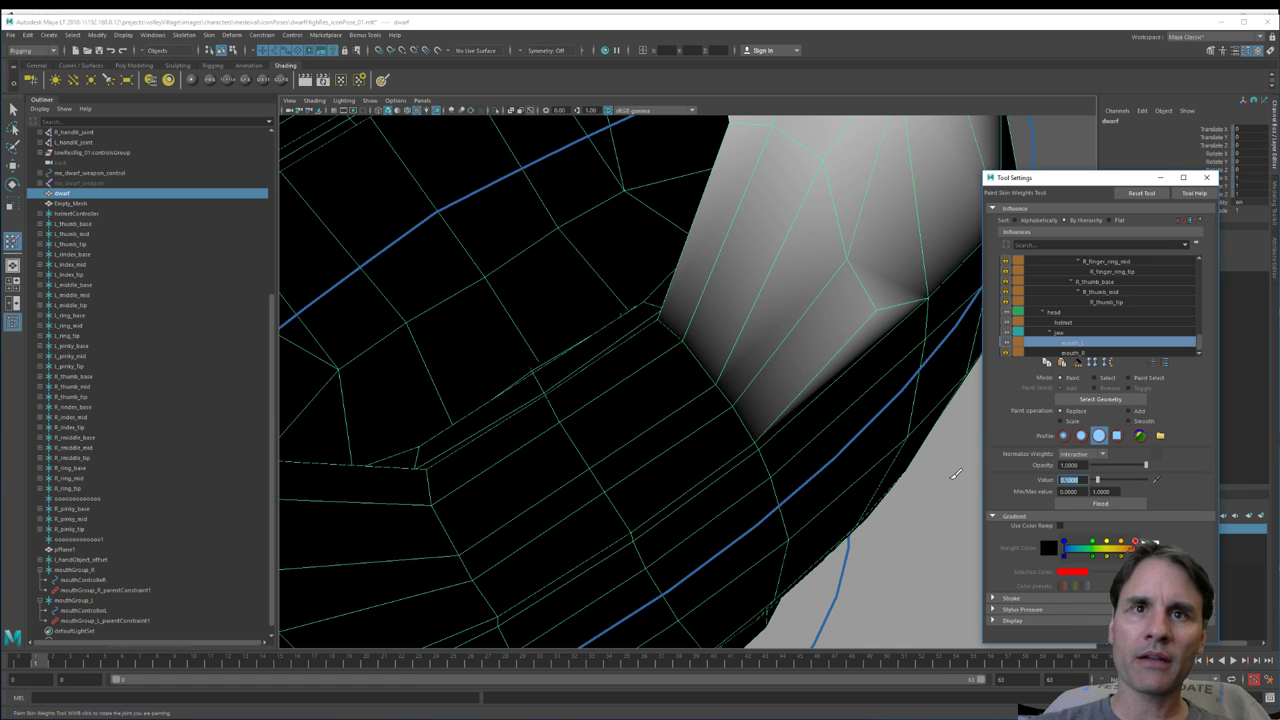
pyautogui.moveTo(700, 453)
pyautogui.keyDown('alt'); pyautogui.mouseDown()
pyautogui.moveTo(691, 409)
pyautogui.moveTo(745, 382)
pyautogui.moveTo(691, 316)
pyautogui.moveTo(714, 371)
pyautogui.moveTo(689, 320)
pyautogui.moveTo(711, 357)
pyautogui.moveTo(646, 391)
pyautogui.mouseUp(); pyautogui.keyUp('alt')
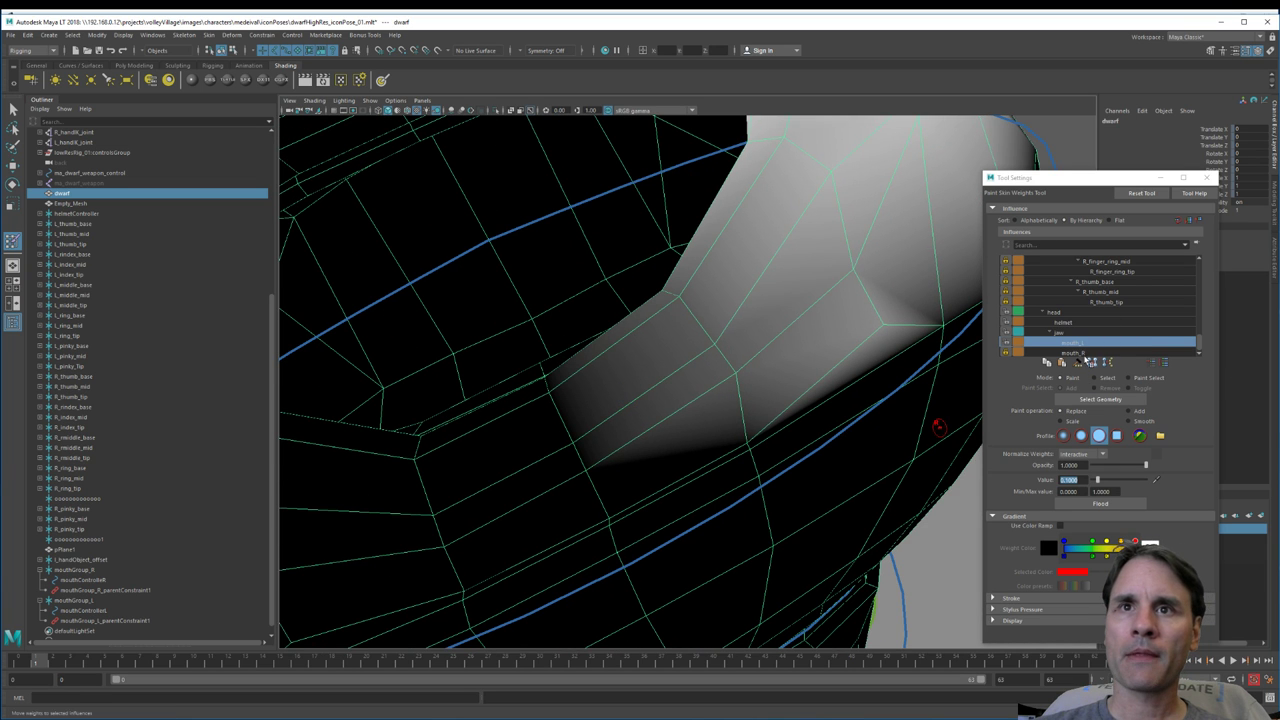
# Step: Paint mouth_R influence onto the right half of the lower lip at 0.1, check the mouth_L weights and leave weight painting
pyautogui.click(1080, 354)
pyautogui.keyDown('alt'); pyautogui.moveTo(812, 345); pyautogui.dragTo(862, 332); pyautogui.keyUp('alt')
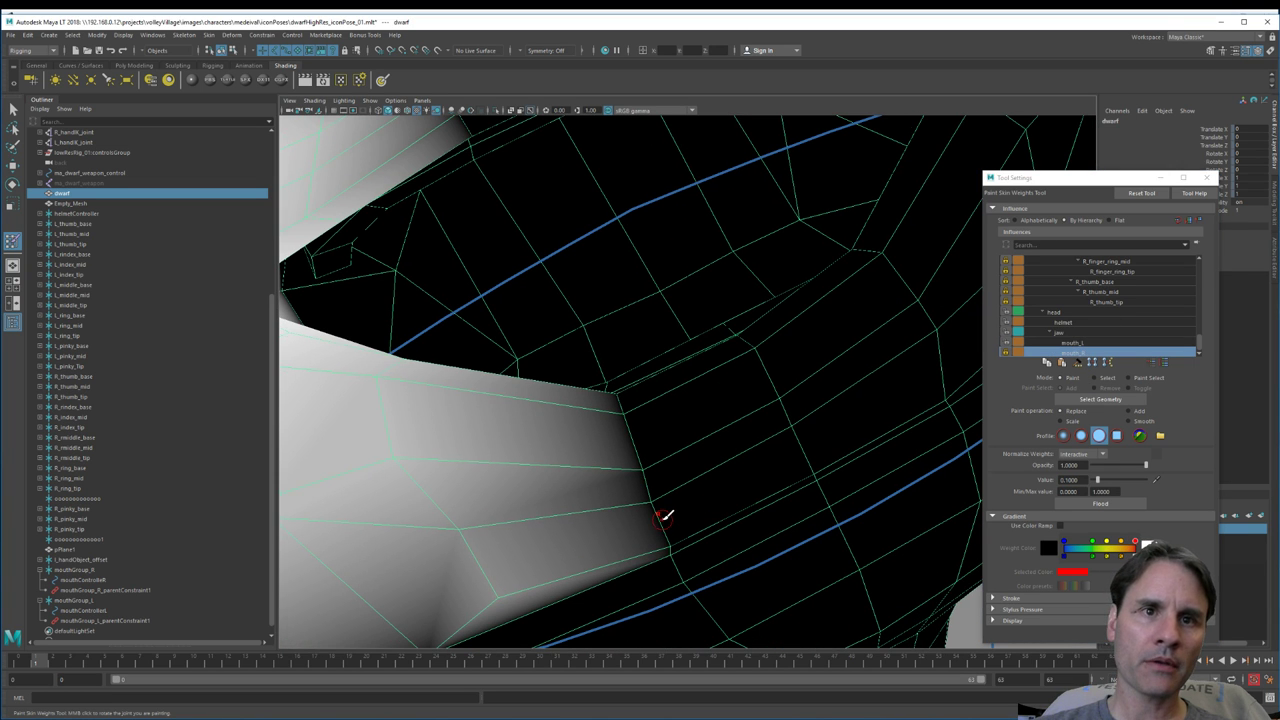
pyautogui.moveTo(665, 515)
pyautogui.mouseDown()
pyautogui.moveTo(669, 537)
pyautogui.moveTo(611, 397)
pyautogui.moveTo(651, 467)
pyautogui.mouseUp()
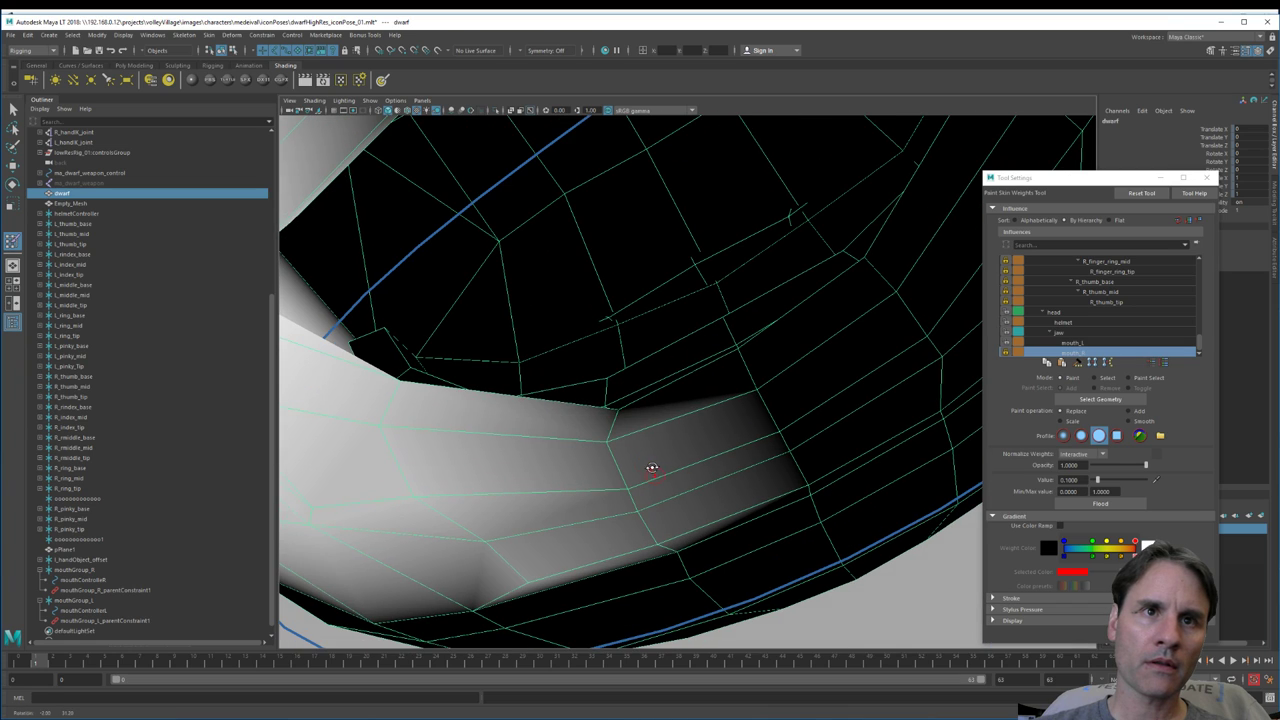
pyautogui.moveTo(623, 400)
pyautogui.mouseDown()
pyautogui.moveTo(766, 471)
pyautogui.moveTo(714, 451)
pyautogui.moveTo(731, 444)
pyautogui.mouseUp()
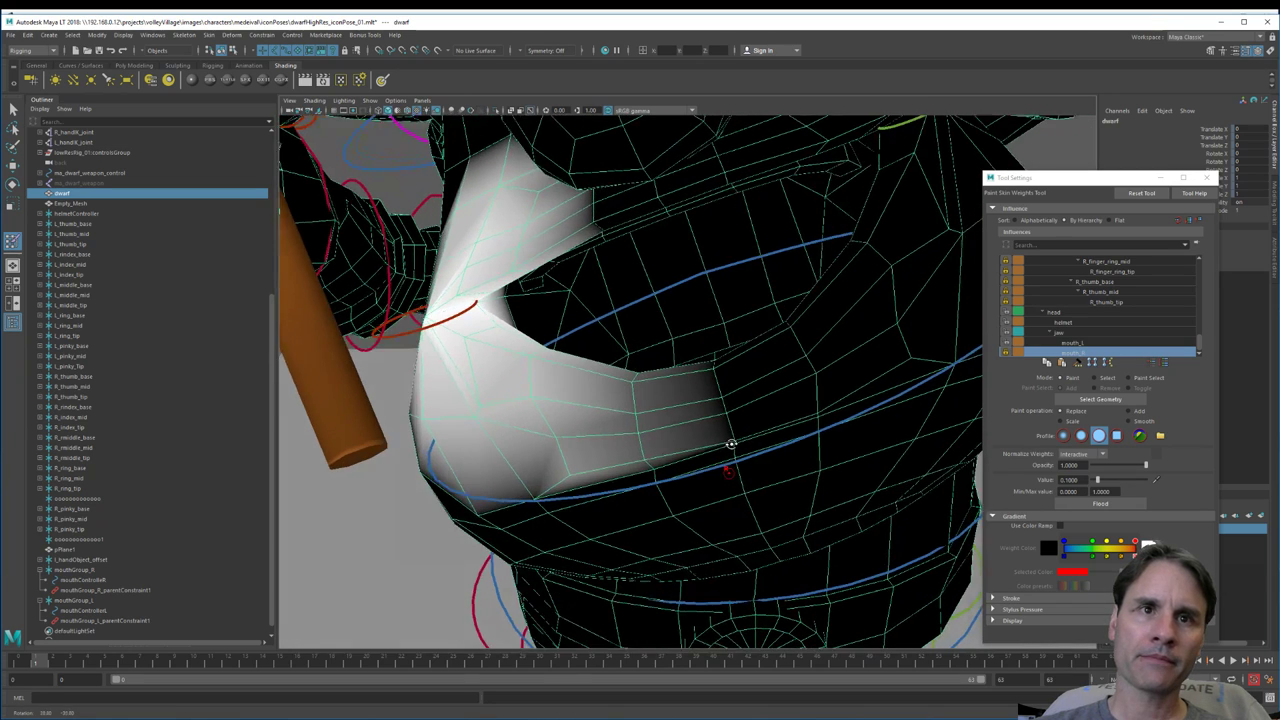
pyautogui.click(1074, 344)
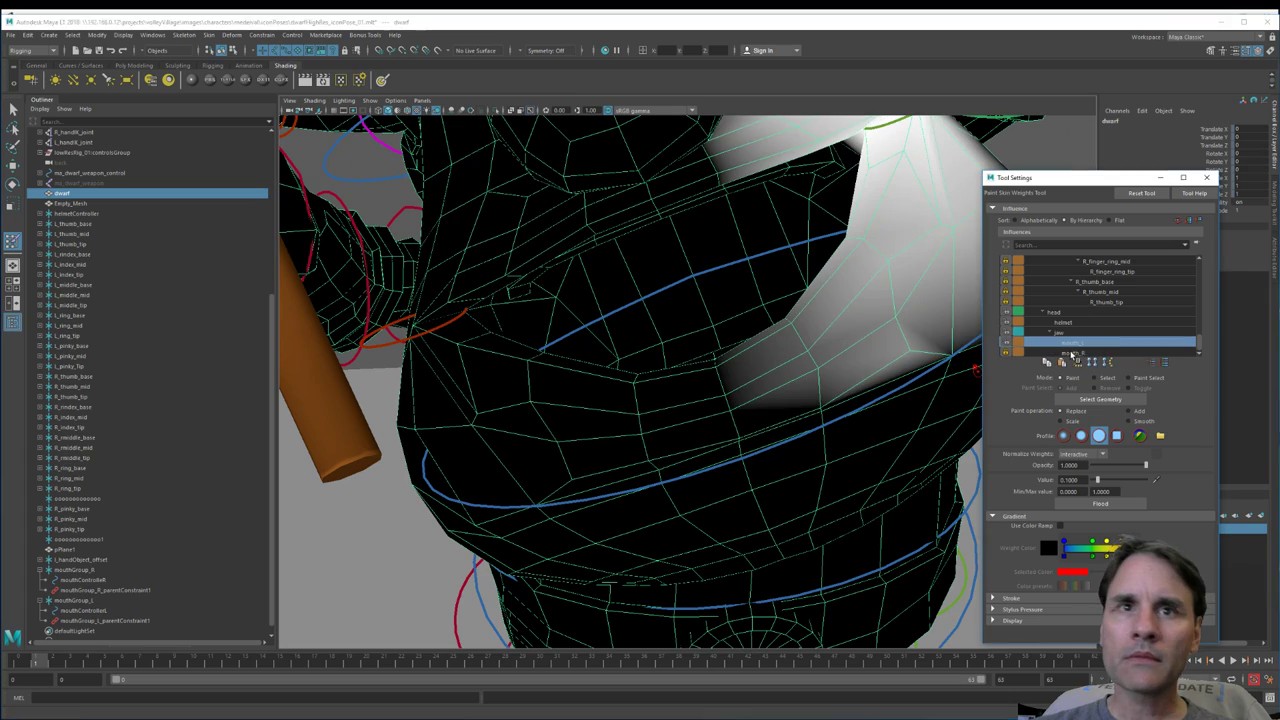
pyautogui.moveTo(836, 388)
pyautogui.mouseDown()
pyautogui.moveTo(826, 400)
pyautogui.moveTo(856, 405)
pyautogui.moveTo(851, 430)
pyautogui.moveTo(758, 490)
pyautogui.mouseUp()
pyautogui.press('w')
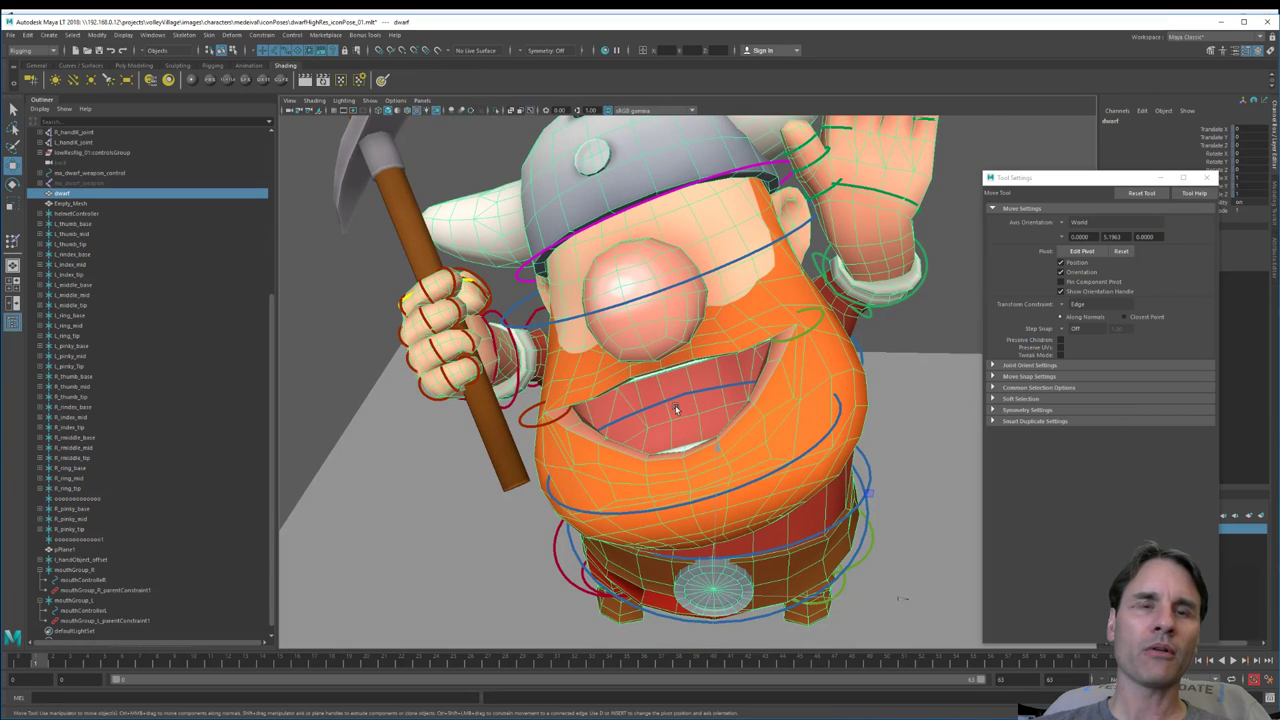
# Step: Rotate the right mouth-corner controller to about -1, -7 and 2
pyautogui.moveTo(676, 409)
pyautogui.keyDown('alt'); pyautogui.mouseDown()
pyautogui.moveTo(705, 406)
pyautogui.moveTo(677, 416)
pyautogui.mouseUp(); pyautogui.keyUp('alt')
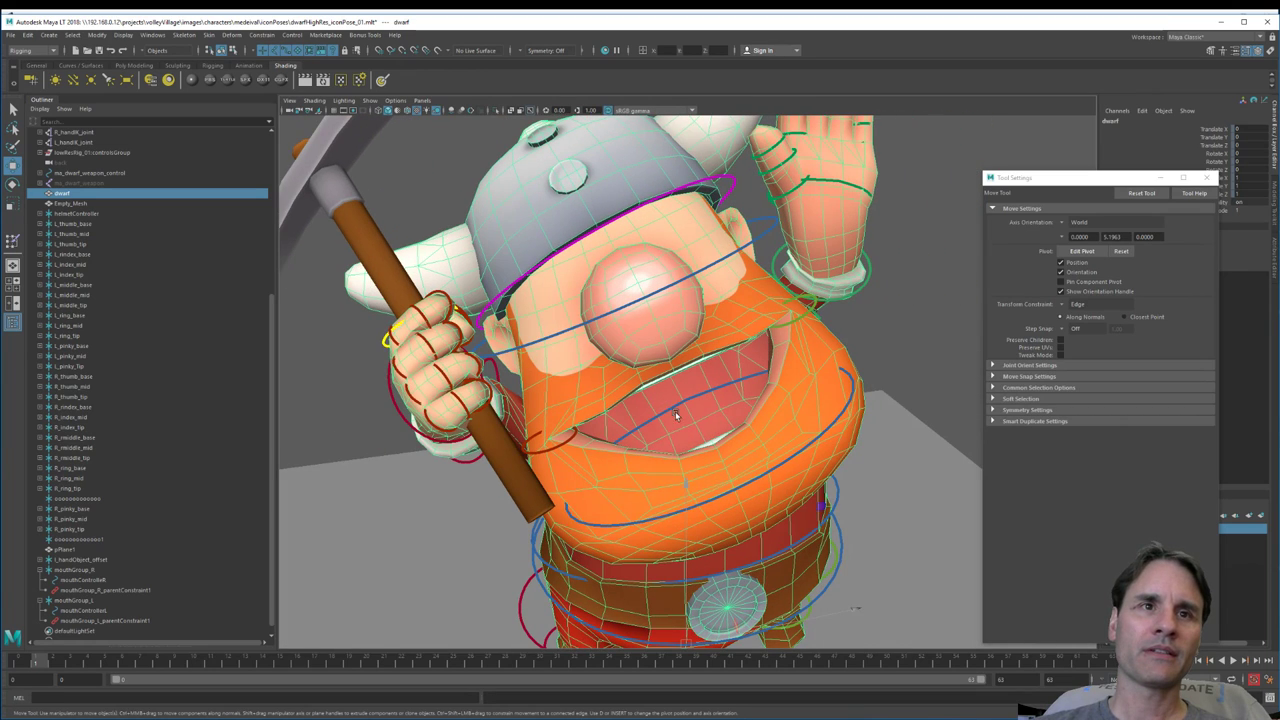
pyautogui.click(571, 443)
pyautogui.press('e')
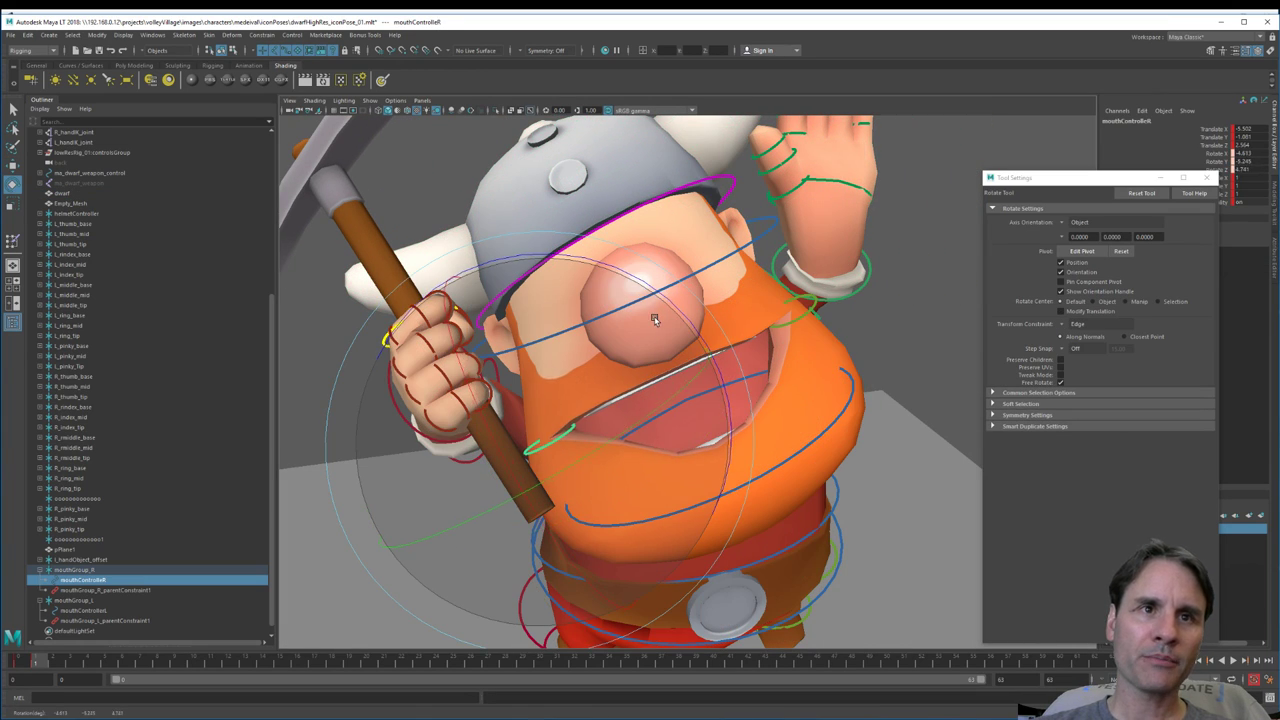
pyautogui.keyDown('alt'); pyautogui.moveTo(666, 334); pyautogui.dragTo(642, 436); pyautogui.keyUp('alt')
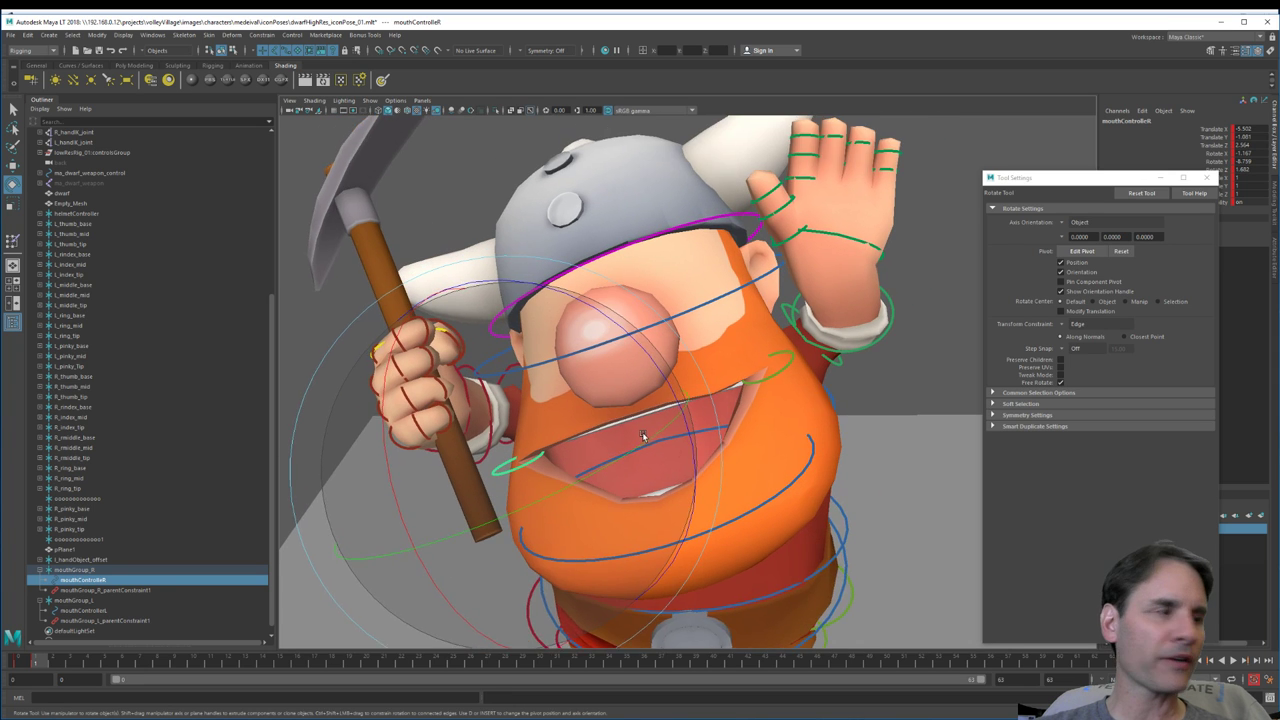
pyautogui.scroll(3, 642, 436)
# Step: Move the left mouth-corner controller to about 5.5 in X, 7.7 in Y and -0.8 in Z, and rotate it to about 1, 26 and 3
pyautogui.press('w')
pyautogui.click(808, 373)
pyautogui.keyDown('alt'); pyautogui.moveTo(806, 375); pyautogui.dragTo(779, 454); pyautogui.keyUp('alt')
pyautogui.press('e')
pyautogui.scroll(-3, 757, 443)
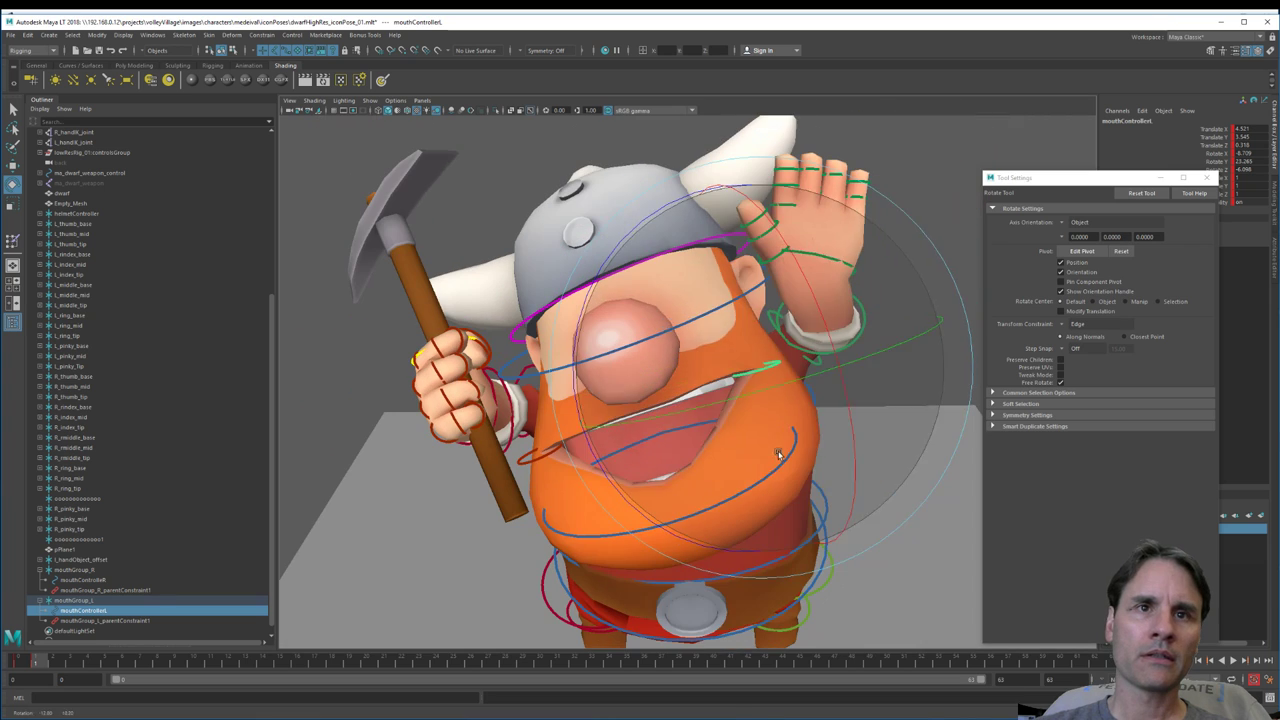
pyautogui.press('w')
pyautogui.moveTo(762, 368)
pyautogui.mouseDown()
pyautogui.moveTo(761, 379)
pyautogui.moveTo(756, 358)
pyautogui.mouseUp()
pyautogui.press('e')
pyautogui.moveTo(645, 431); pyautogui.dragTo(685, 465)
pyautogui.scroll(-3, 694, 437)
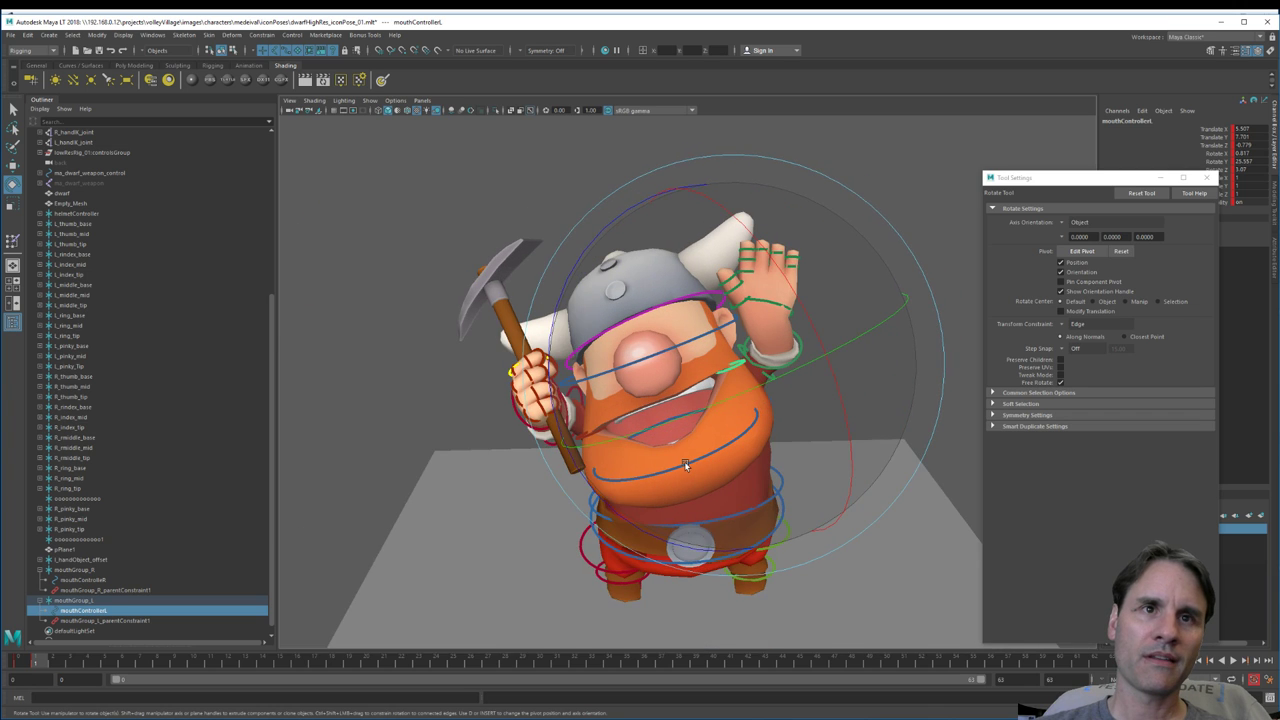
# Step: Check the smile from several angles and rotate the right mouth-corner controller to about 2.6, -7.9 and -4.5
pyautogui.scroll(5, 684, 461)
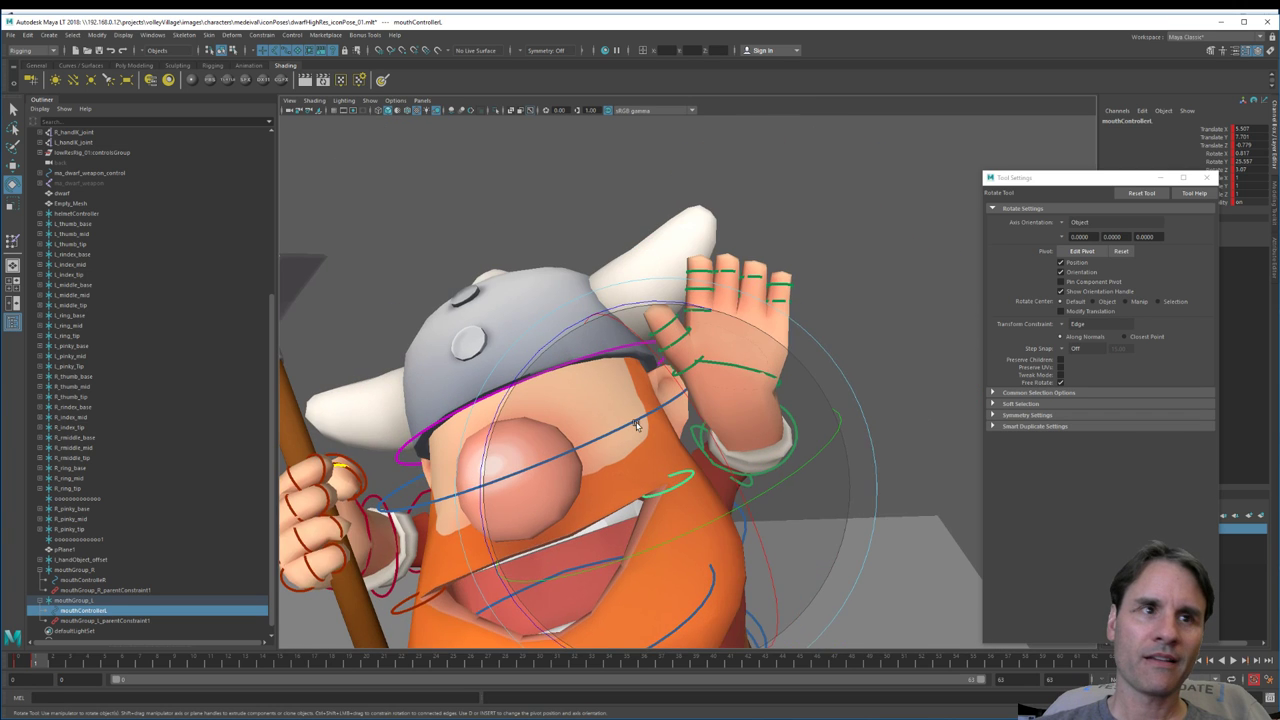
pyautogui.keyDown('alt'); pyautogui.moveTo(636, 425); pyautogui.dragTo(590, 440); pyautogui.keyUp('alt')
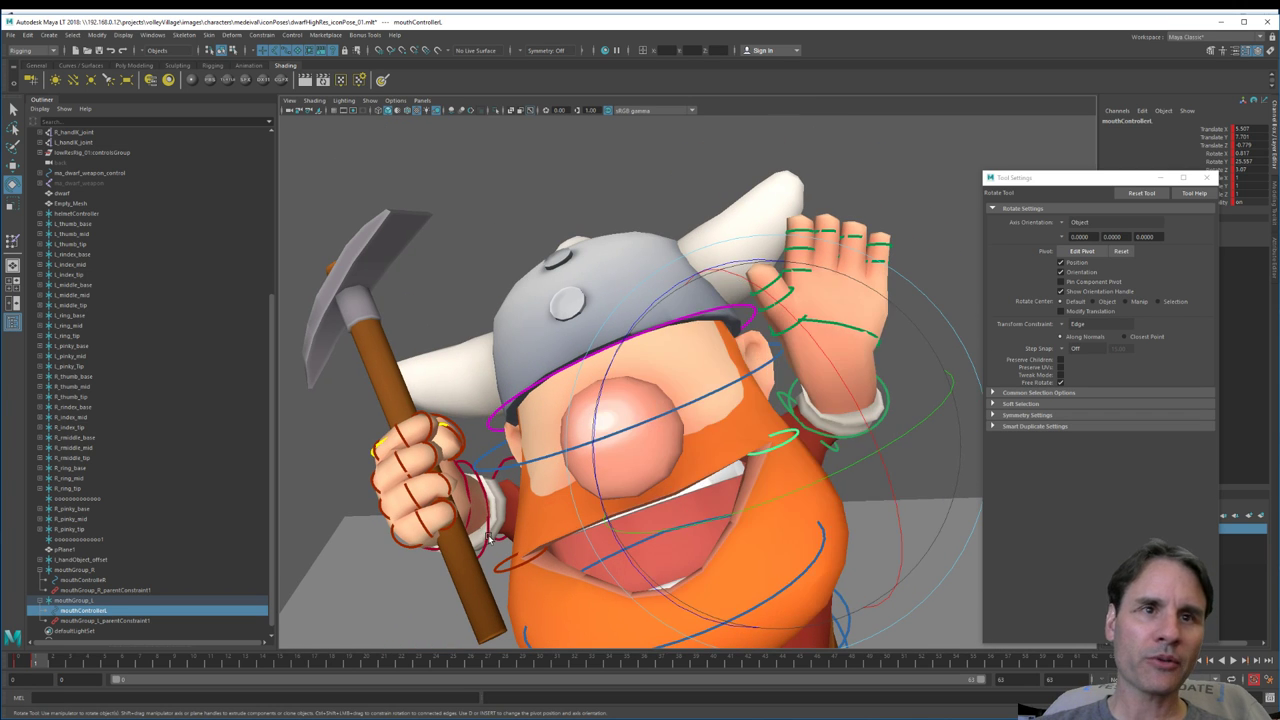
pyautogui.scroll(-3, 664, 490)
pyautogui.keyDown('alt'); pyautogui.moveTo(652, 493); pyautogui.dragTo(632, 530); pyautogui.keyUp('alt')
pyautogui.keyDown('alt'); pyautogui.moveTo(632, 529); pyautogui.dragTo(697, 403, button='middle'); pyautogui.keyUp('alt')
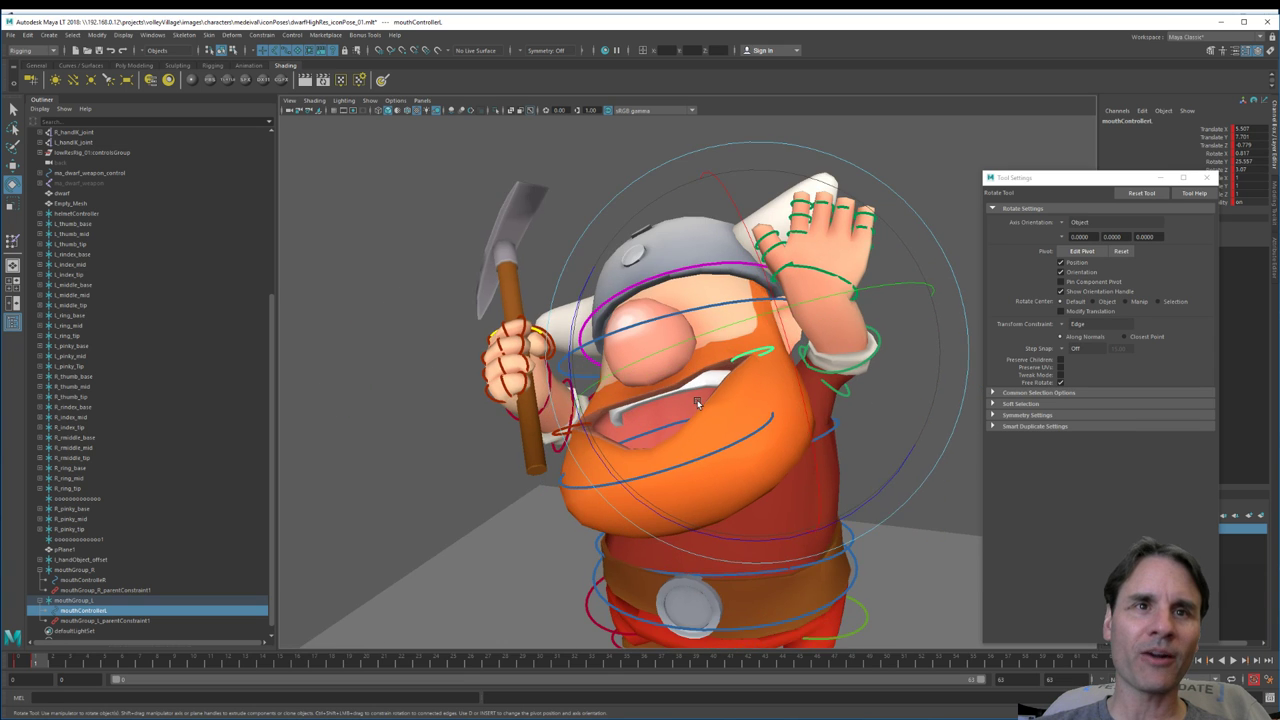
pyautogui.keyDown('alt'); pyautogui.moveTo(697, 403); pyautogui.dragTo(582, 402); pyautogui.keyUp('alt')
pyautogui.scroll(3, 690, 417)
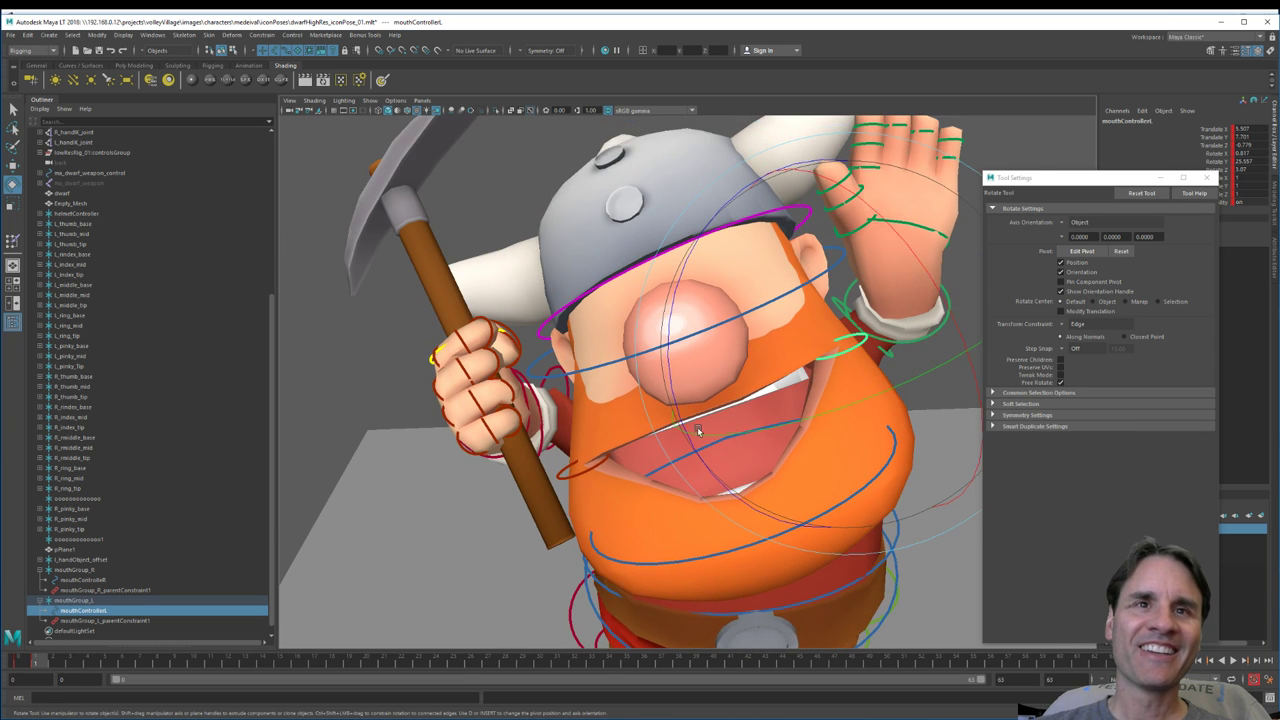
pyautogui.scroll(3, 693, 429)
pyautogui.click(571, 489)
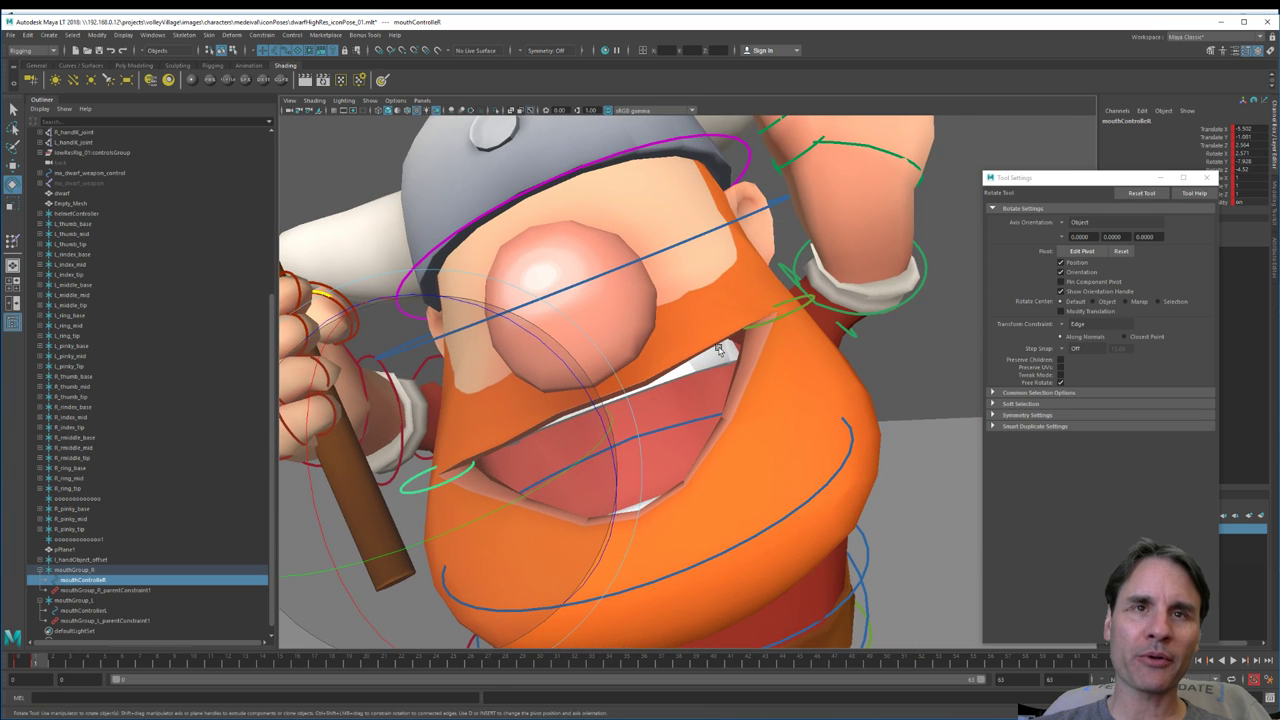
# Step: Close the tool settings and curl the left hand's middle, ring and pinky fingers by rotating all their controls to about -43 in Z
pyautogui.keyDown('alt'); pyautogui.moveTo(720, 351); pyautogui.dragTo(708, 452, button='middle'); pyautogui.keyUp('alt')
pyautogui.keyDown('alt'); pyautogui.moveTo(882, 266); pyautogui.dragTo(804, 412, button='middle'); pyautogui.keyUp('alt')
pyautogui.scroll(3, 772, 271)
pyautogui.keyDown('alt'); pyautogui.moveTo(772, 270); pyautogui.dragTo(503, 320); pyautogui.keyUp('alt')
pyautogui.moveTo(406, 242); pyautogui.dragTo(622, 410)
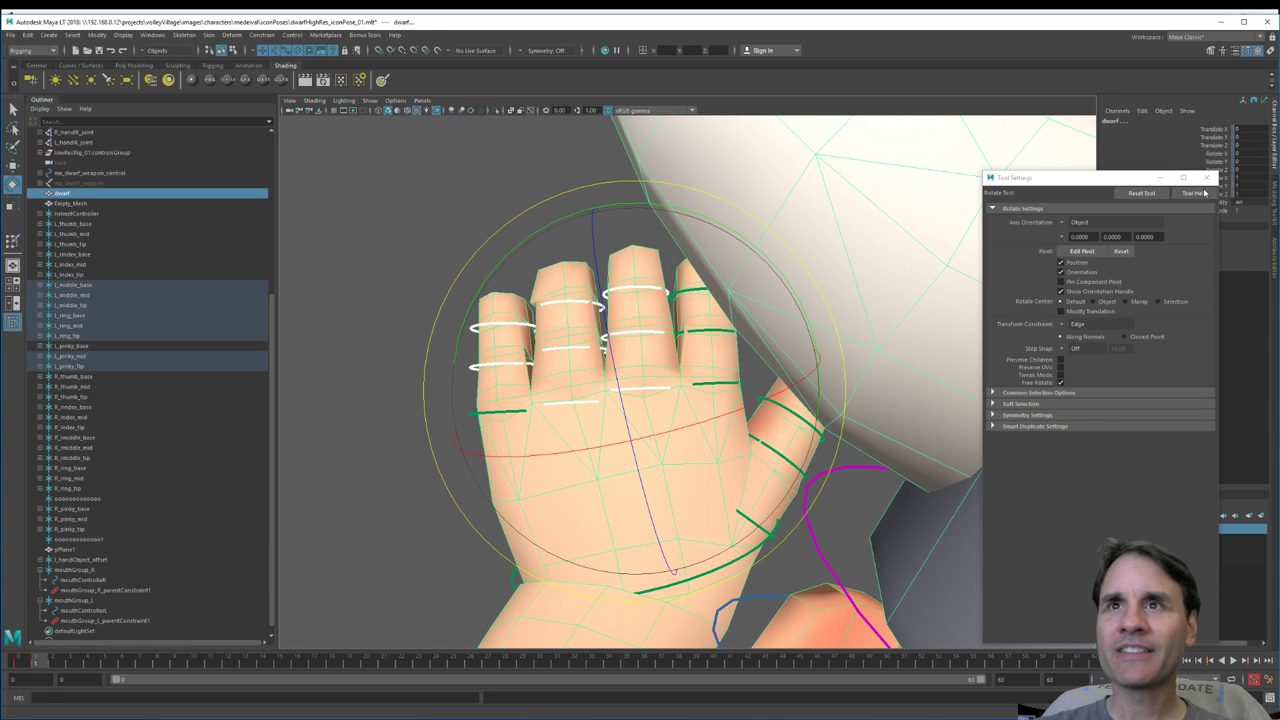
pyautogui.click(1206, 178)
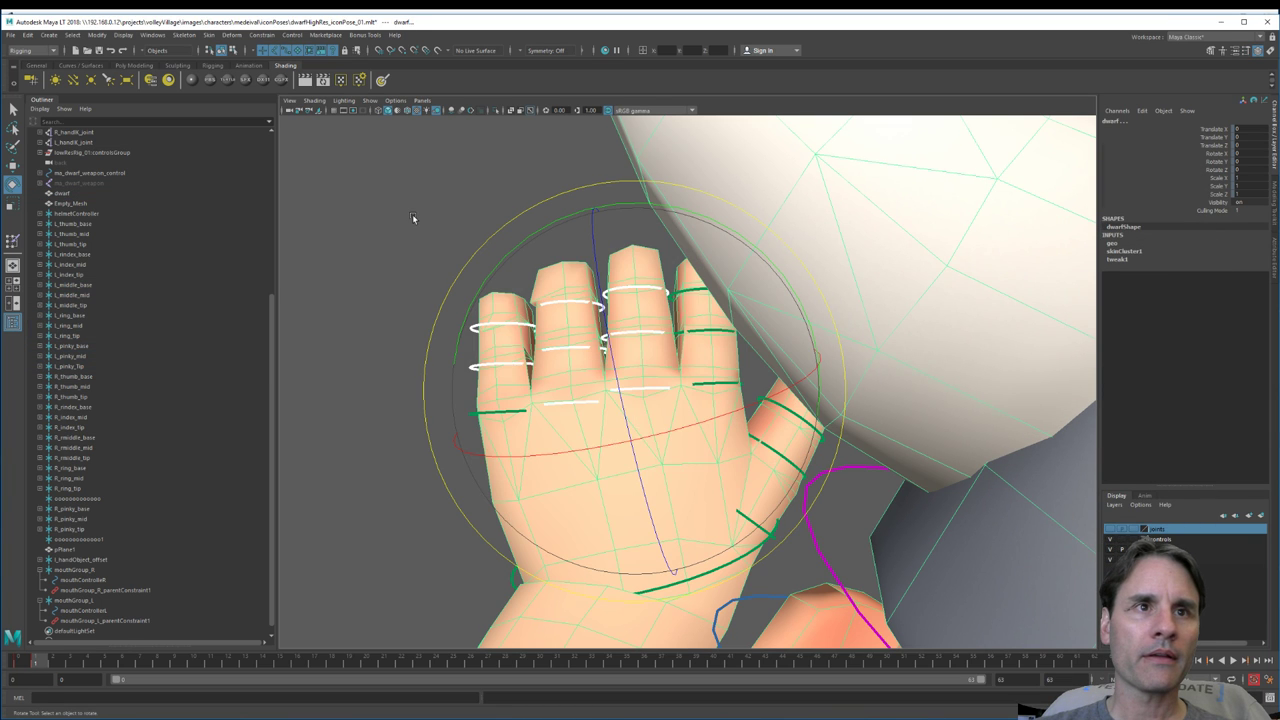
pyautogui.moveTo(404, 171); pyautogui.dragTo(706, 513)
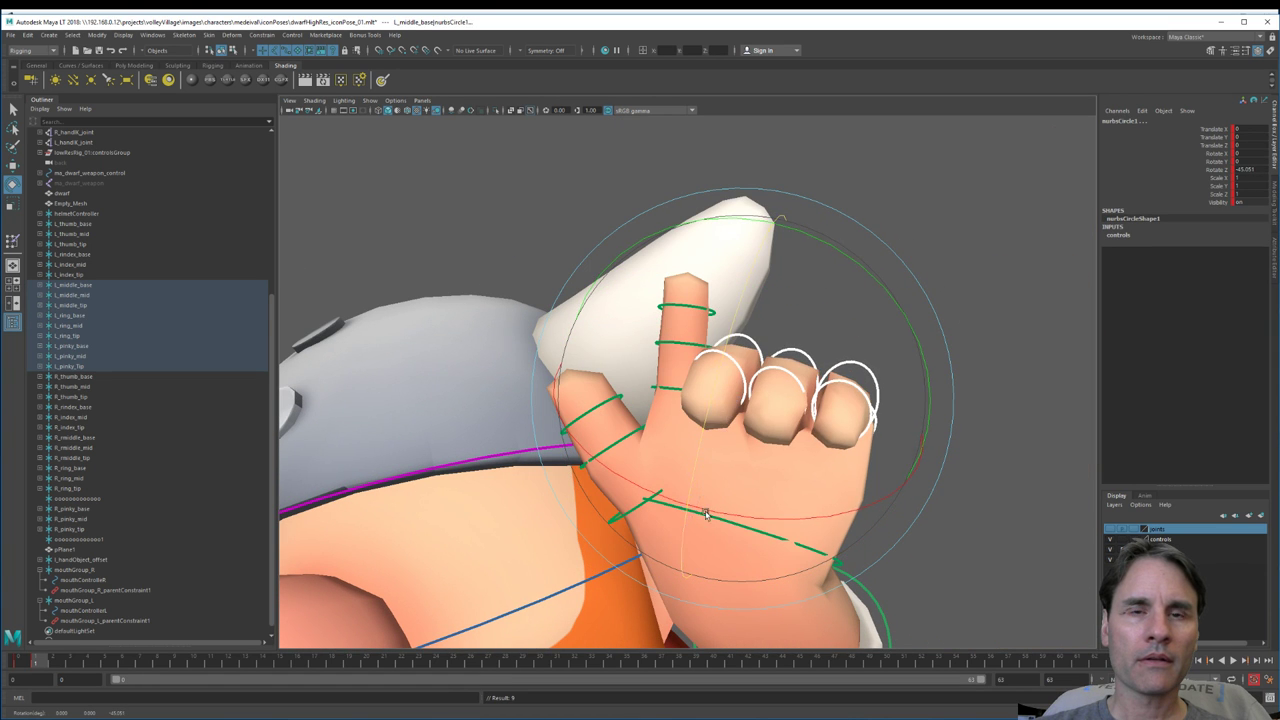
# Step: Bend the left index finger by rotating its base control to about -4, -13 and -22.5
pyautogui.keyDown('alt'); pyautogui.moveTo(706, 513); pyautogui.dragTo(840, 381, button='right'); pyautogui.keyUp('alt')
pyautogui.press('w')
pyautogui.click(660, 336)
pyautogui.press('e')
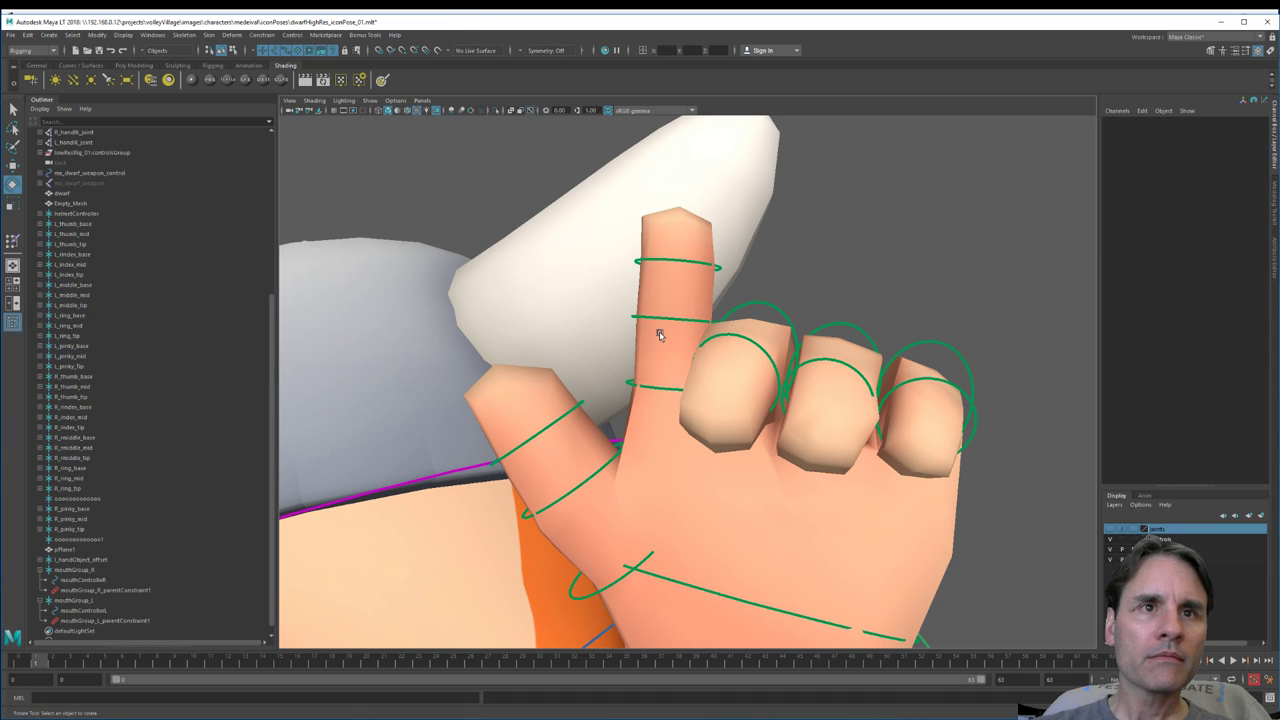
pyautogui.click(656, 387)
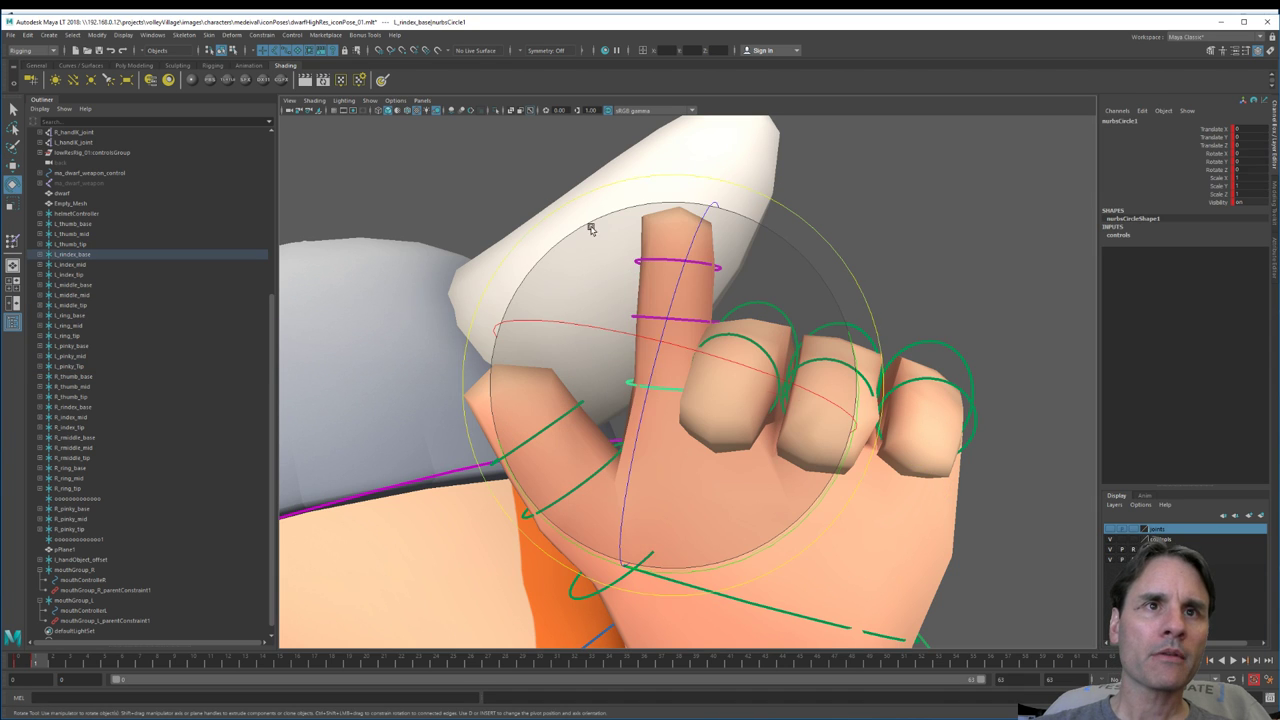
pyautogui.moveTo(589, 229); pyautogui.dragTo(539, 312)
pyautogui.moveTo(731, 448); pyautogui.dragTo(708, 429)
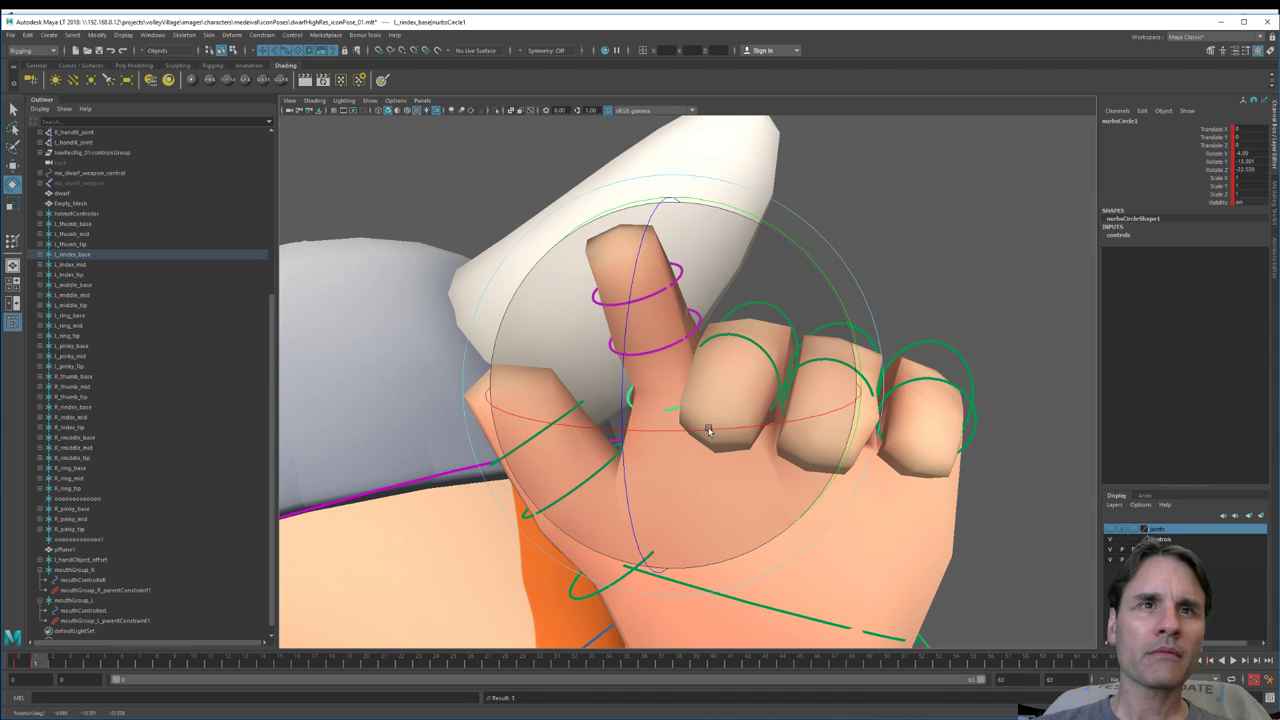
# Step: Bend the left index finger further by rotating its tip and middle joint controls
pyautogui.press('w')
pyautogui.click(648, 300)
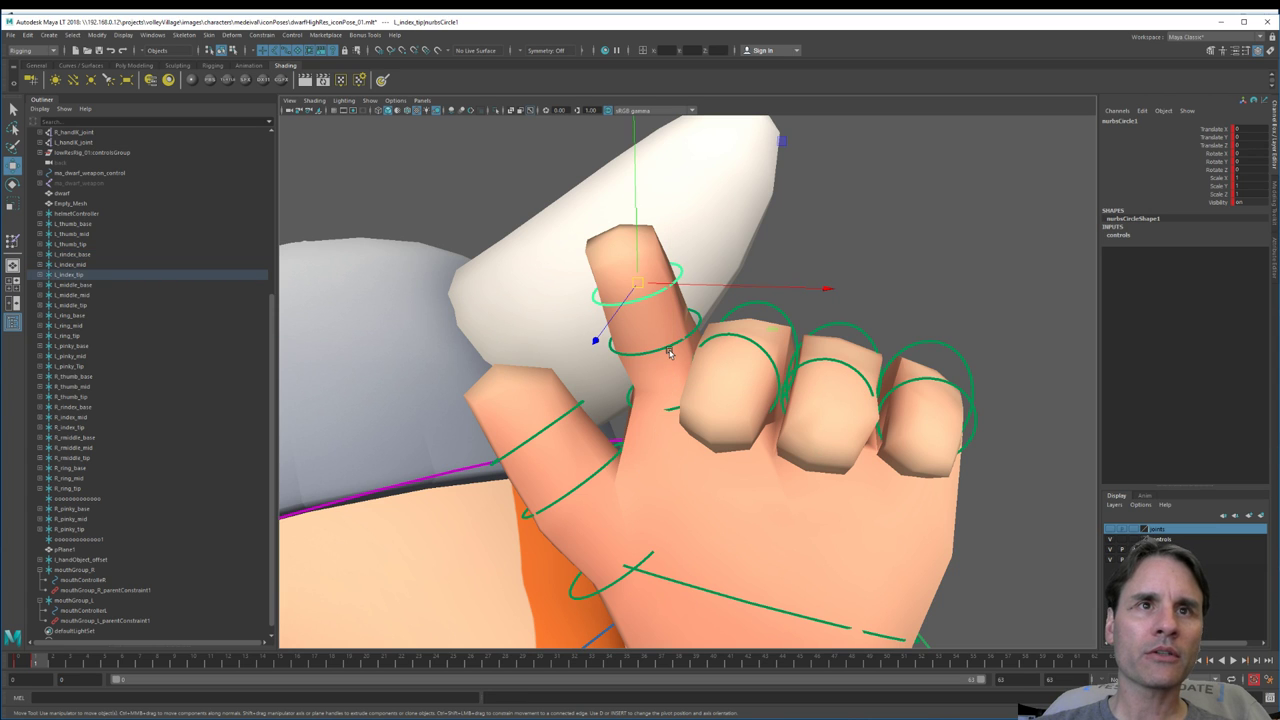
pyautogui.click(669, 347)
pyautogui.press('e')
pyautogui.moveTo(597, 328); pyautogui.dragTo(588, 377)
pyautogui.press('w')
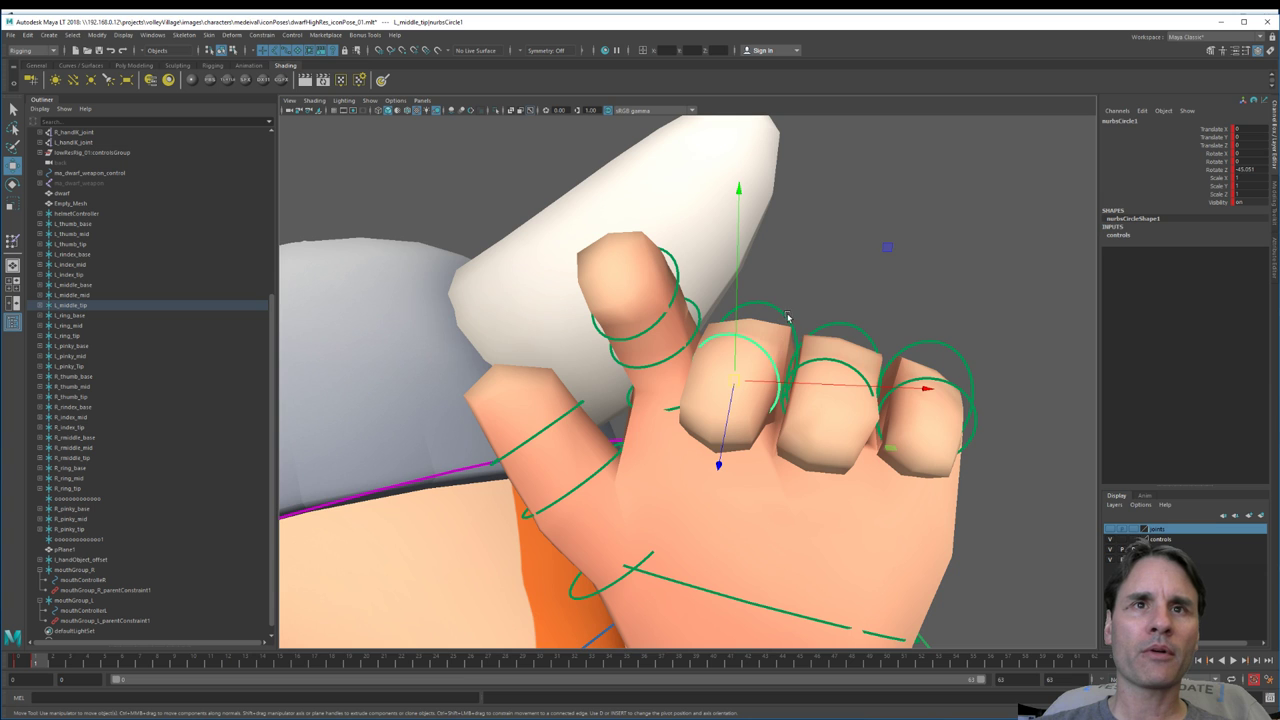
# Step: Loosen the curl of the left middle finger by rotating its joint controls so it stands above the ring finger
pyautogui.keyDown('alt'); pyautogui.moveTo(788, 317); pyautogui.dragTo(758, 345); pyautogui.keyUp('alt')
pyautogui.keyDown('shift'); pyautogui.click(811, 343); pyautogui.keyUp('shift')
pyautogui.keyDown('shift'); pyautogui.click(843, 508); pyautogui.keyUp('shift')
pyautogui.keyDown('alt'); pyautogui.moveTo(843, 508); pyautogui.dragTo(836, 420); pyautogui.keyUp('alt')
pyautogui.press('e')
pyautogui.press('w')
pyautogui.click(834, 394)
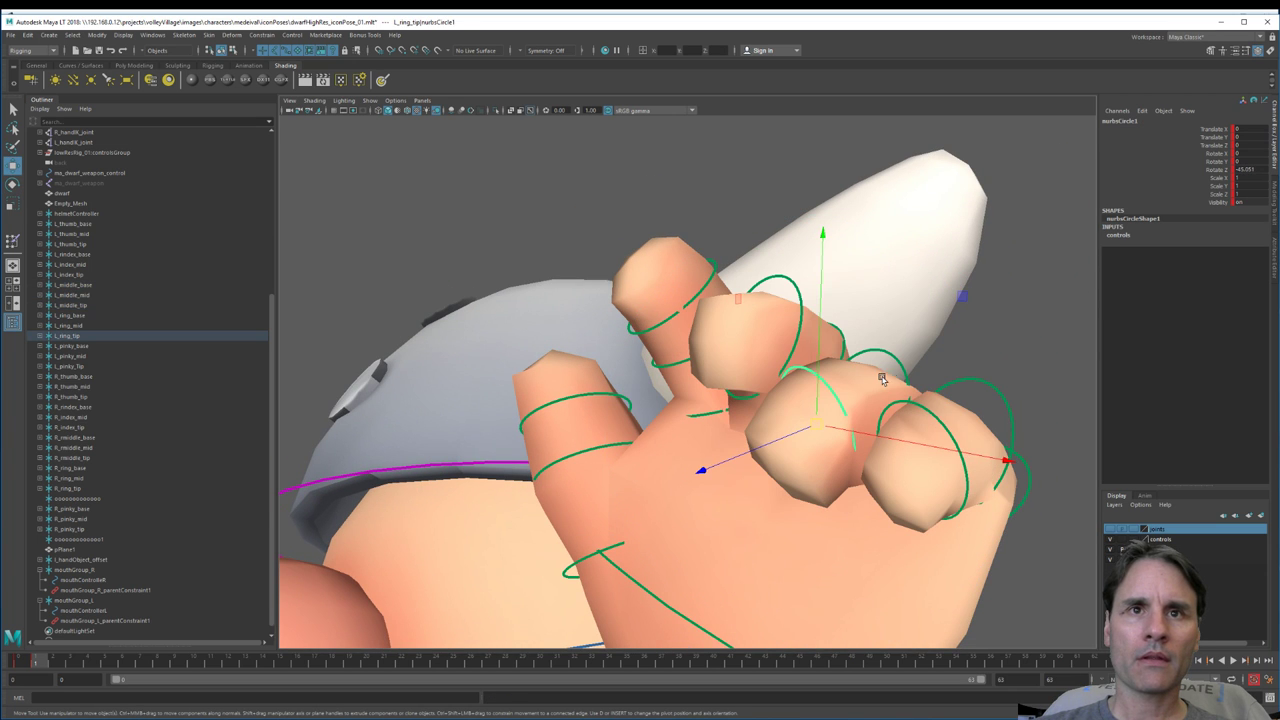
# Step: Adjust the left ring finger's curl with its joint controls
pyautogui.click(900, 364)
pyautogui.keyDown('alt'); pyautogui.moveTo(900, 364); pyautogui.dragTo(928, 496); pyautogui.keyUp('alt')
pyautogui.press('e')
pyautogui.press('w')
# Step: Rotate the left pinky's base control to about 1.6, -2.3 and -55
pyautogui.click(1014, 488)
pyautogui.press('e')
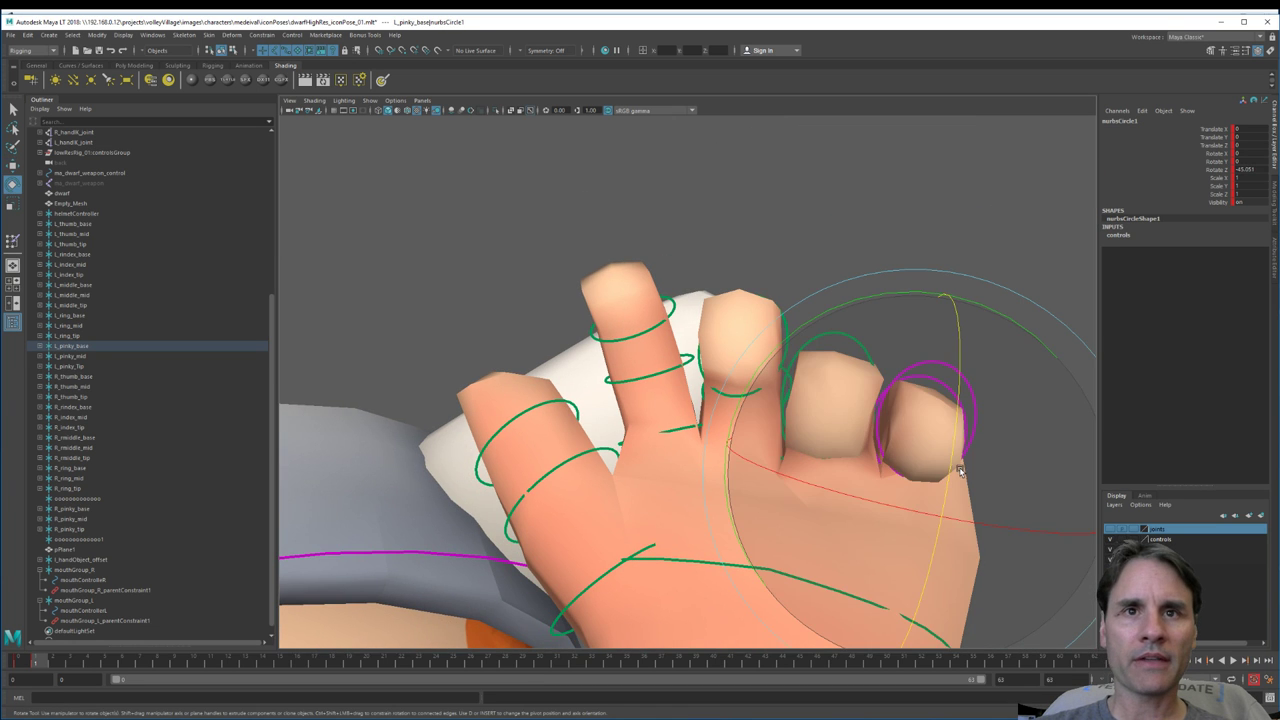
pyautogui.moveTo(893, 455); pyautogui.dragTo(803, 506)
pyautogui.keyDown('alt'); pyautogui.moveTo(803, 506); pyautogui.dragTo(732, 468, button='right'); pyautogui.keyUp('alt')
pyautogui.moveTo(774, 450)
pyautogui.keyDown('alt'); pyautogui.mouseDown()
pyautogui.moveTo(742, 452)
pyautogui.moveTo(790, 441)
pyautogui.moveTo(757, 451)
pyautogui.mouseUp(); pyautogui.keyUp('alt')
pyautogui.keyDown('alt'); pyautogui.moveTo(757, 451); pyautogui.dragTo(740, 449, button='right'); pyautogui.keyUp('alt')
pyautogui.press('w')
pyautogui.keyDown('alt'); pyautogui.moveTo(738, 430); pyautogui.dragTo(811, 285, button='middle'); pyautogui.keyUp('alt')
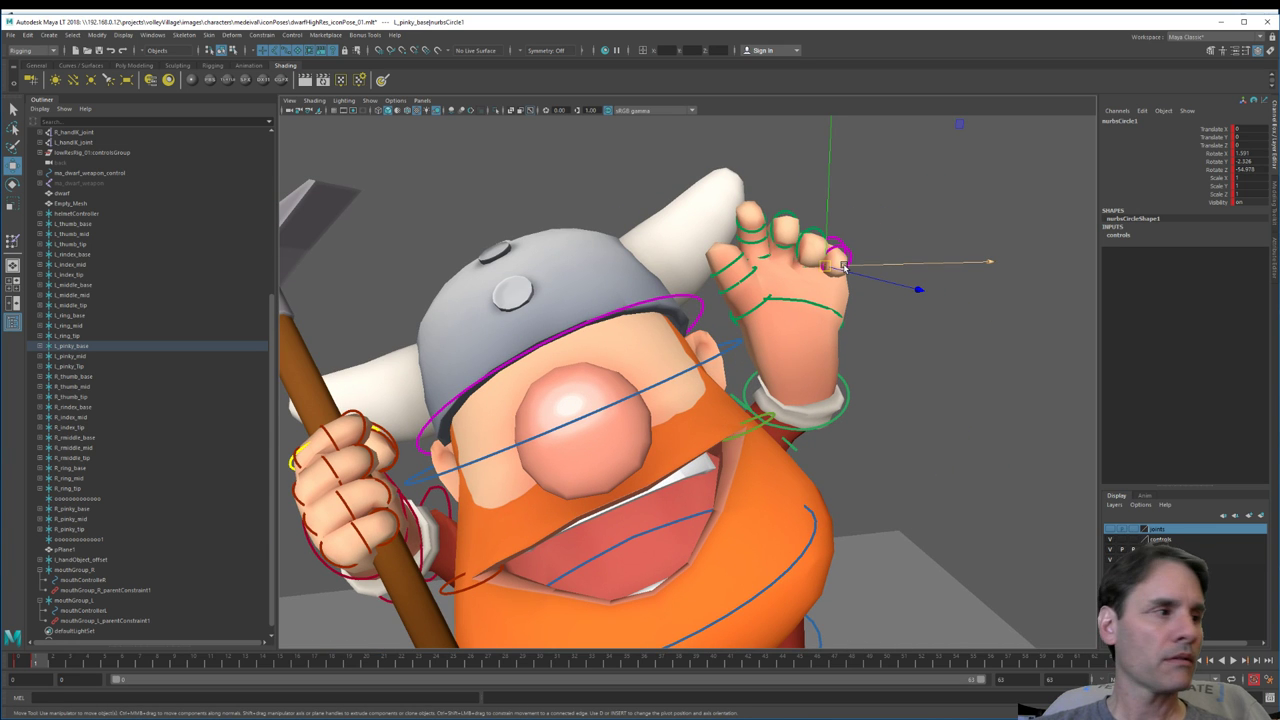
# Step: Rotate the left hand controller to tilt the raised palm
pyautogui.click(823, 305)
pyautogui.press('e')
pyautogui.keyDown('alt'); pyautogui.moveTo(923, 329); pyautogui.dragTo(900, 368); pyautogui.keyUp('alt')
pyautogui.moveTo(704, 349); pyautogui.dragTo(673, 491)
pyautogui.press('w')
# Step: Adjust the raised left arm with its shoulder controllers, setting the one around the wrist cuff to about -61 in X
pyautogui.click(783, 430)
pyautogui.press('e')
pyautogui.press('w')
pyautogui.click(754, 485)
pyautogui.keyDown('alt'); pyautogui.moveTo(753, 485); pyautogui.dragTo(820, 480); pyautogui.keyUp('alt')
pyautogui.press('e')
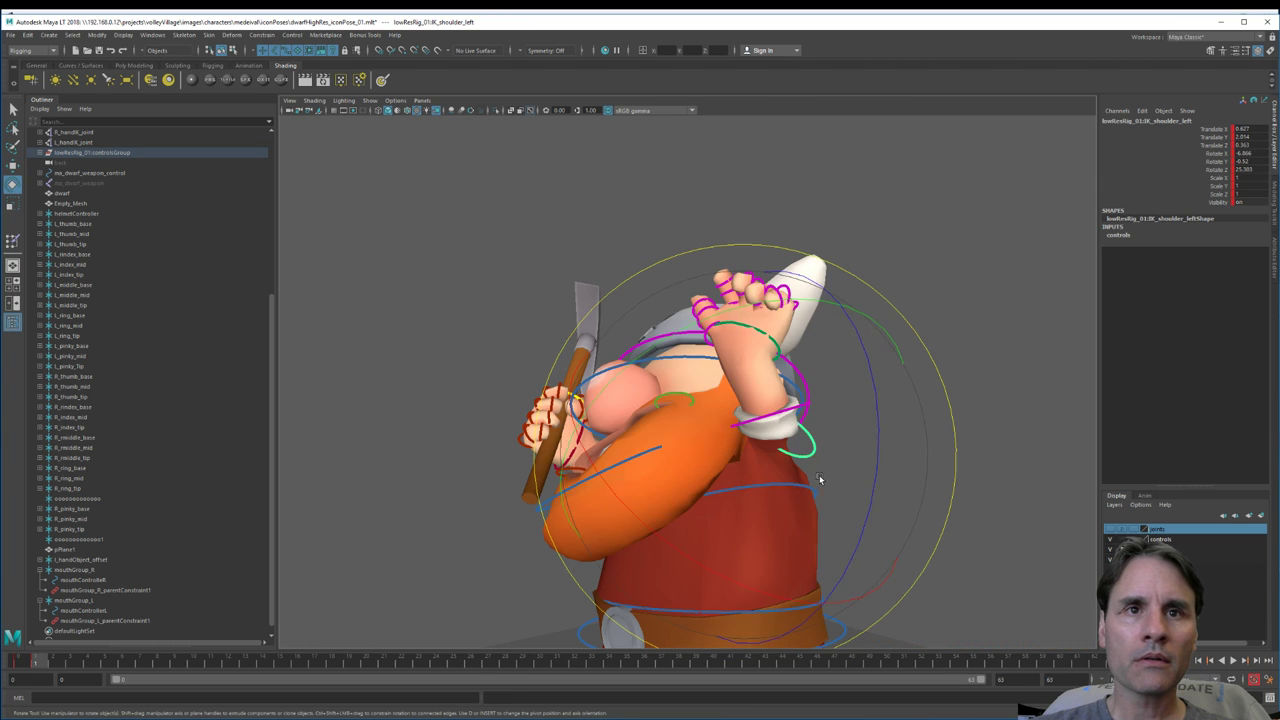
pyautogui.moveTo(810, 388); pyautogui.dragTo(739, 502)
pyautogui.press('w')
pyautogui.click(622, 447)
pyautogui.press('e')
pyautogui.keyDown('alt'); pyautogui.moveTo(739, 502); pyautogui.dragTo(824, 462); pyautogui.keyUp('alt')
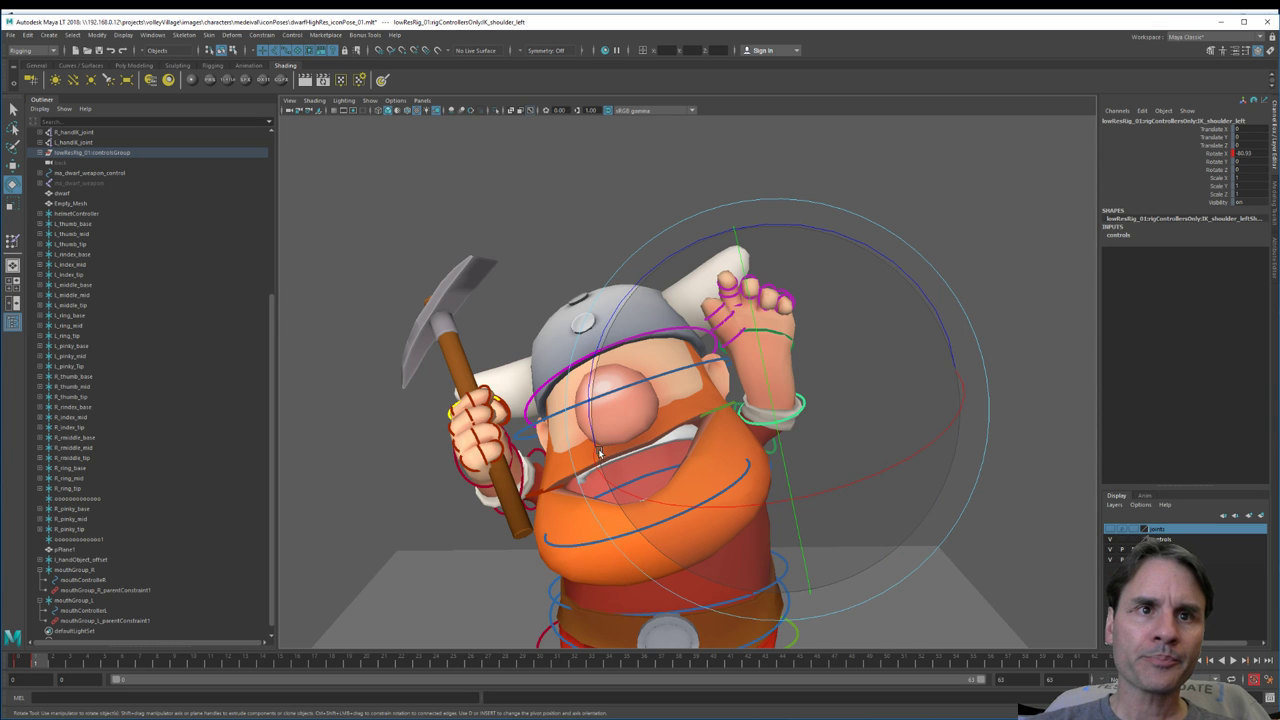
# Step: Examine the raised left arm and hand against the whole pose from several angles
pyautogui.keyDown('alt'); pyautogui.moveTo(599, 450); pyautogui.dragTo(638, 447, button='right'); pyautogui.keyUp('alt')
pyautogui.keyDown('alt'); pyautogui.moveTo(638, 447); pyautogui.dragTo(726, 314, button='middle'); pyautogui.keyUp('alt')
pyautogui.scroll(-3, 745, 314)
pyautogui.keyDown('alt'); pyautogui.moveTo(795, 408); pyautogui.dragTo(727, 367); pyautogui.keyUp('alt')
pyautogui.keyDown('alt'); pyautogui.moveTo(713, 366); pyautogui.dragTo(723, 394, button='right'); pyautogui.keyUp('alt')
pyautogui.press('w')
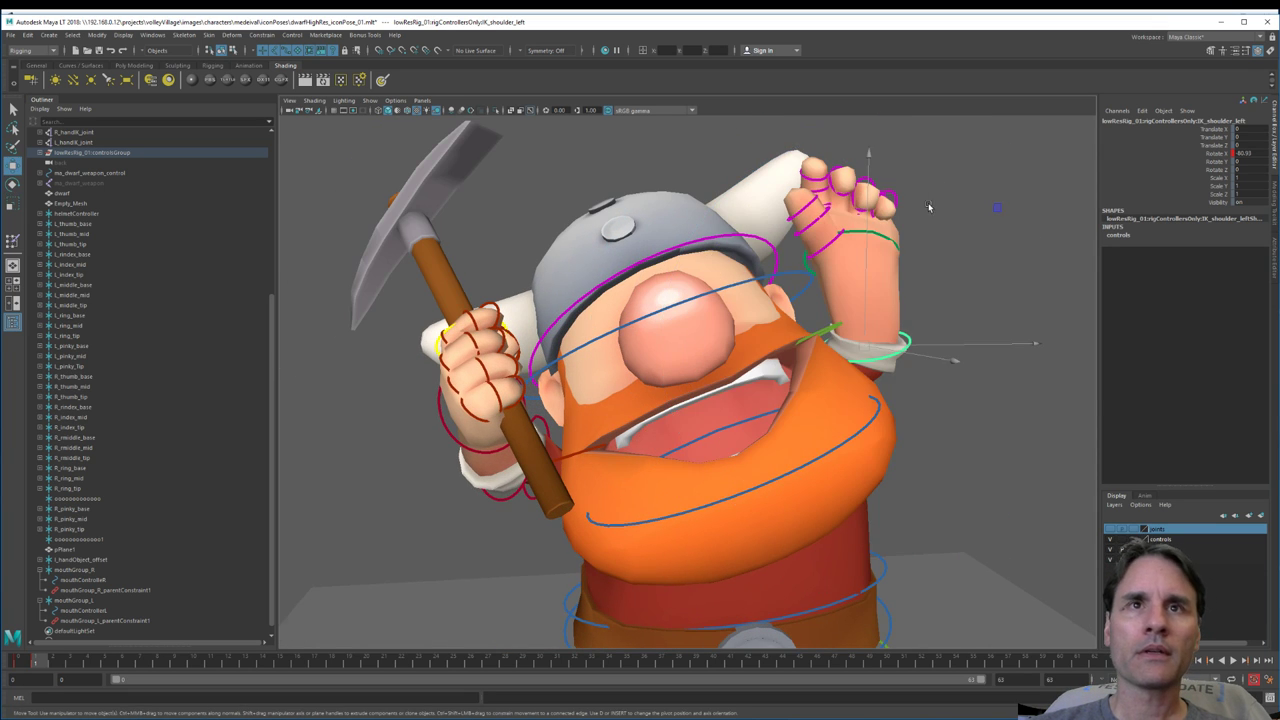
pyautogui.keyDown('alt'); pyautogui.moveTo(928, 207); pyautogui.dragTo(898, 304, button='middle'); pyautogui.keyUp('alt')
pyautogui.scroll(3, 862, 327)
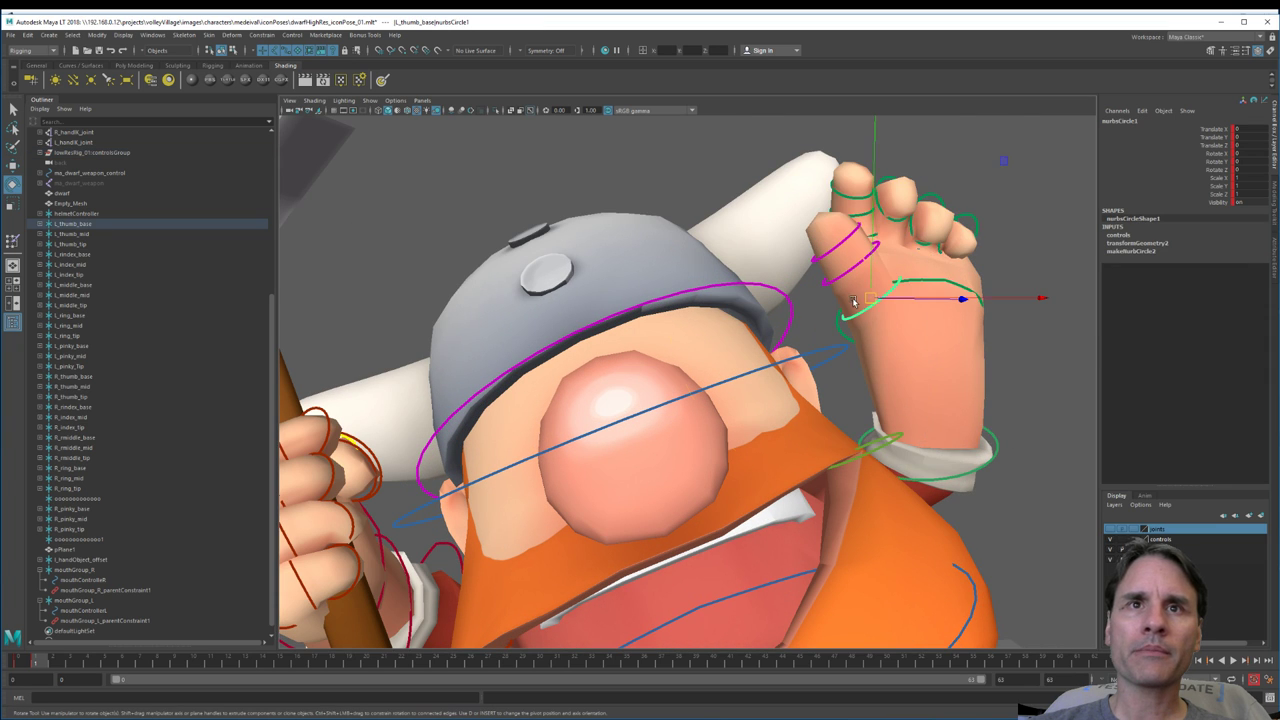
# Step: Rotate the left hand controller to about 43 in Y and 102 in Z and check the hand within the pose
pyautogui.click(945, 290)
pyautogui.keyDown('alt'); pyautogui.moveTo(945, 290); pyautogui.dragTo(912, 349); pyautogui.keyUp('alt')
pyautogui.scroll(-4, 931, 398)
pyautogui.click(969, 437)
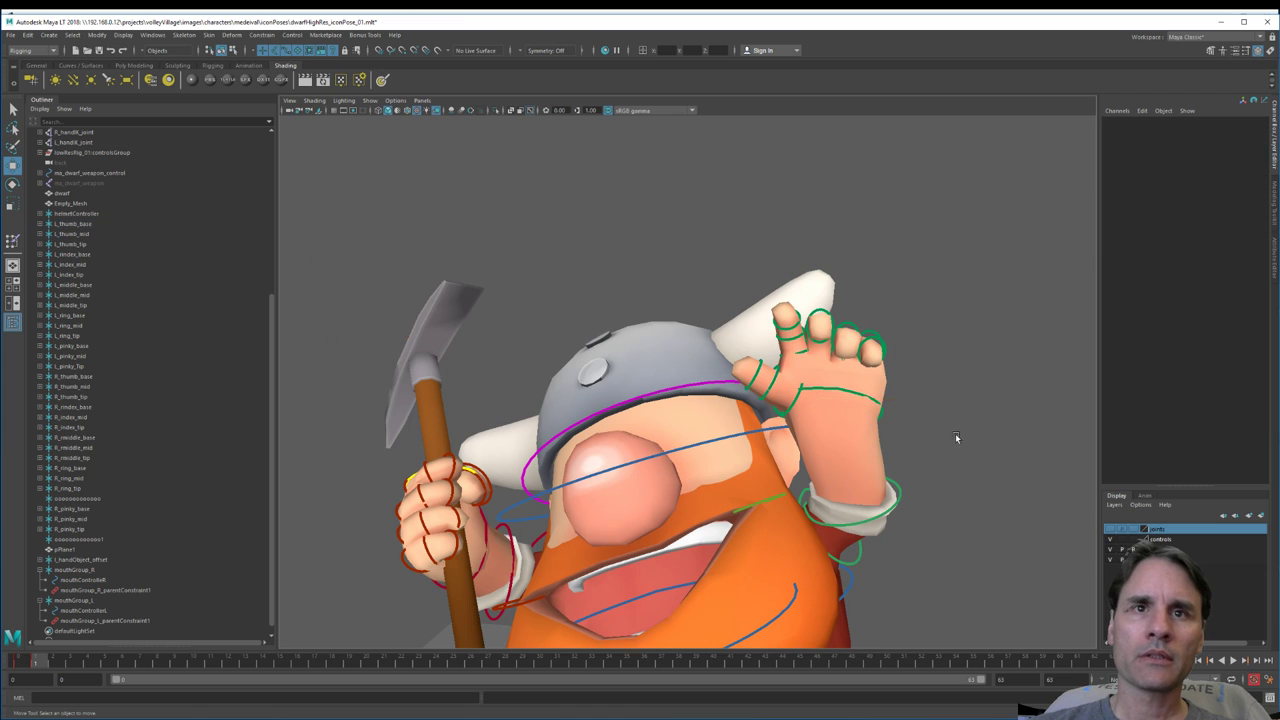
pyautogui.keyDown('alt'); pyautogui.moveTo(969, 437); pyautogui.dragTo(907, 355); pyautogui.keyUp('alt')
pyautogui.click(886, 334)
pyautogui.press('e')
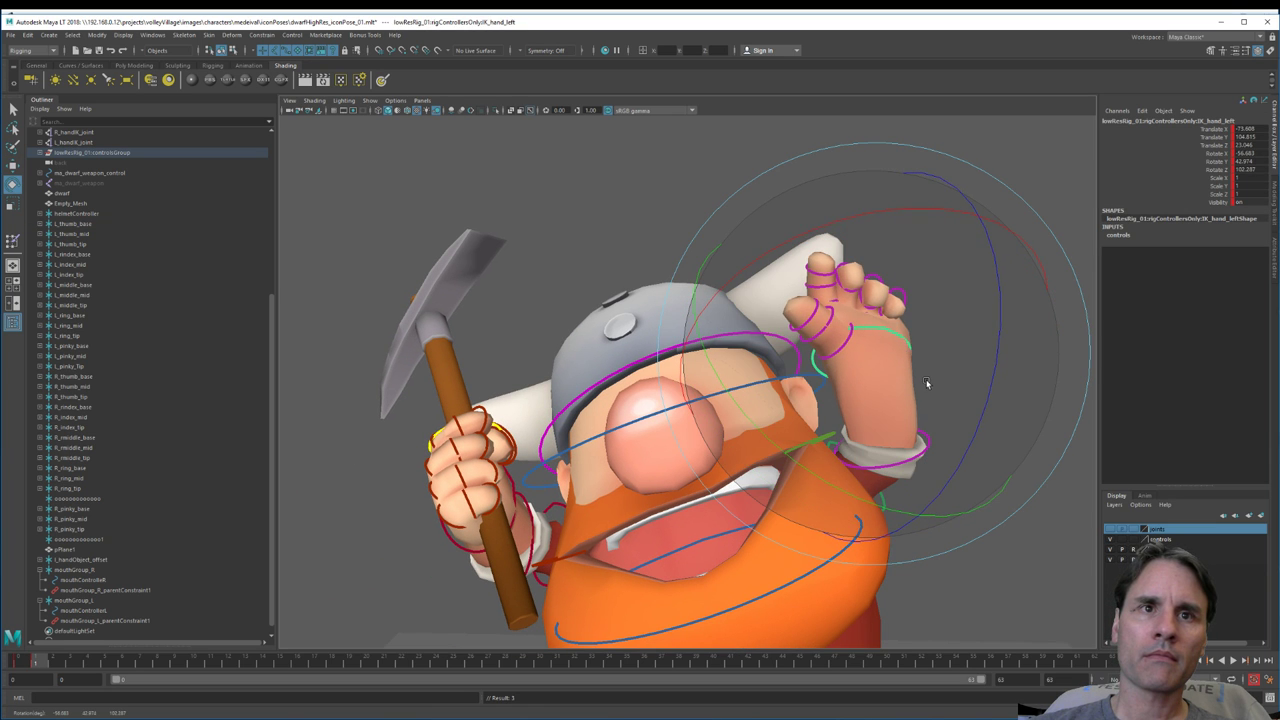
pyautogui.scroll(-3, 892, 406)
pyautogui.keyDown('alt'); pyautogui.moveTo(823, 428); pyautogui.dragTo(904, 372, button='middle'); pyautogui.keyUp('alt')
pyautogui.scroll(3, 785, 413)
pyautogui.keyDown('alt'); pyautogui.moveTo(785, 414); pyautogui.dragTo(814, 375); pyautogui.keyUp('alt')
pyautogui.click(815, 368)
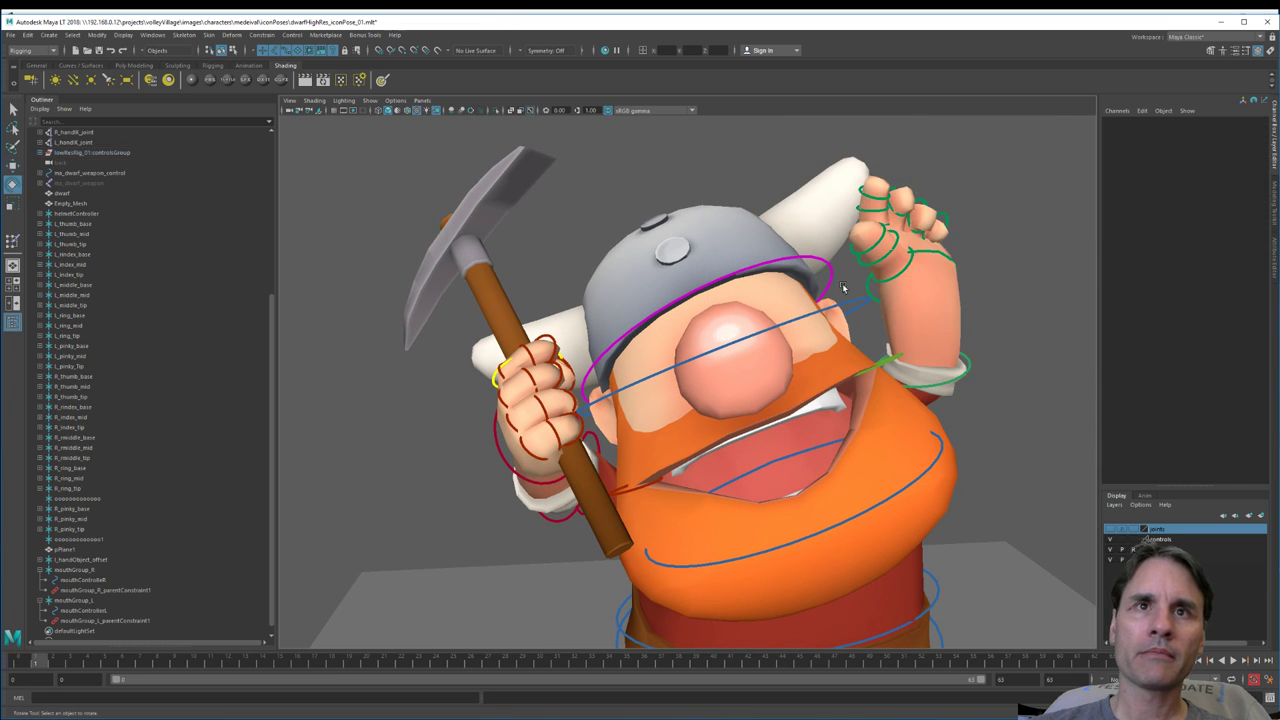
# Step: Rotate the helmet controller to about -14.6, -4.4 and 7.7 and clear the selection
pyautogui.click(825, 266)
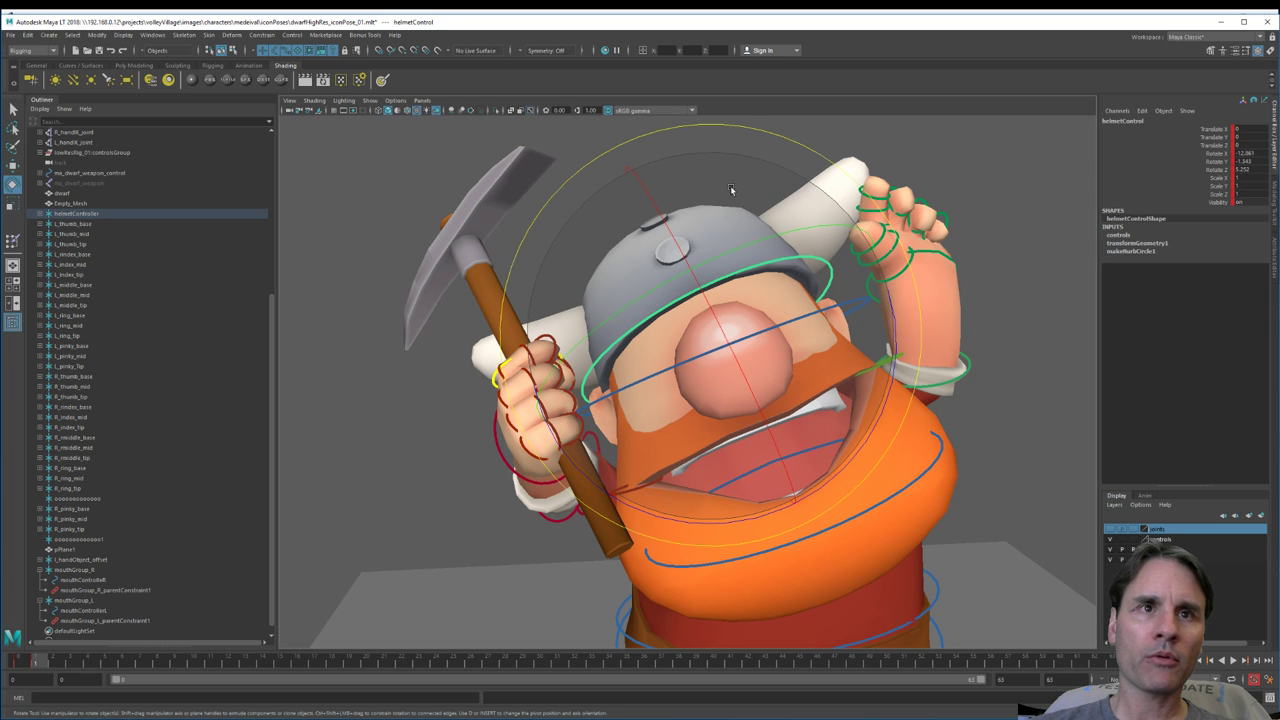
pyautogui.moveTo(730, 189); pyautogui.dragTo(955, 394)
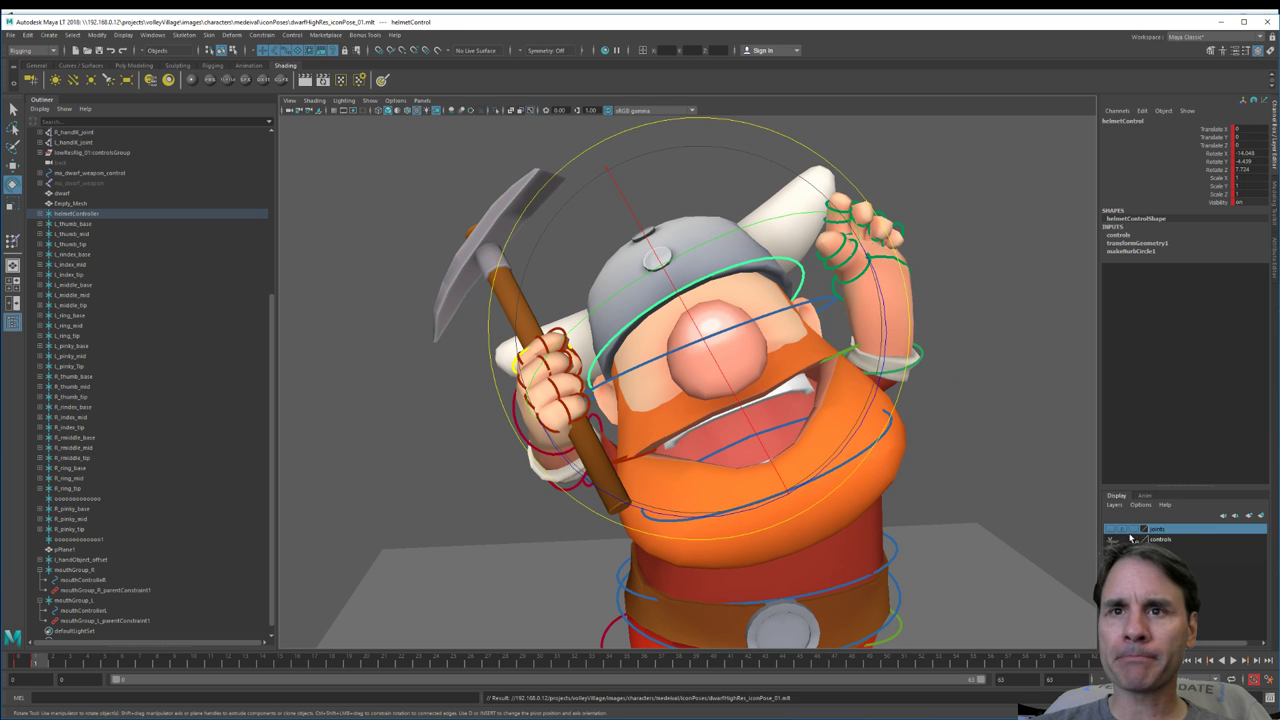
pyautogui.click(962, 546)
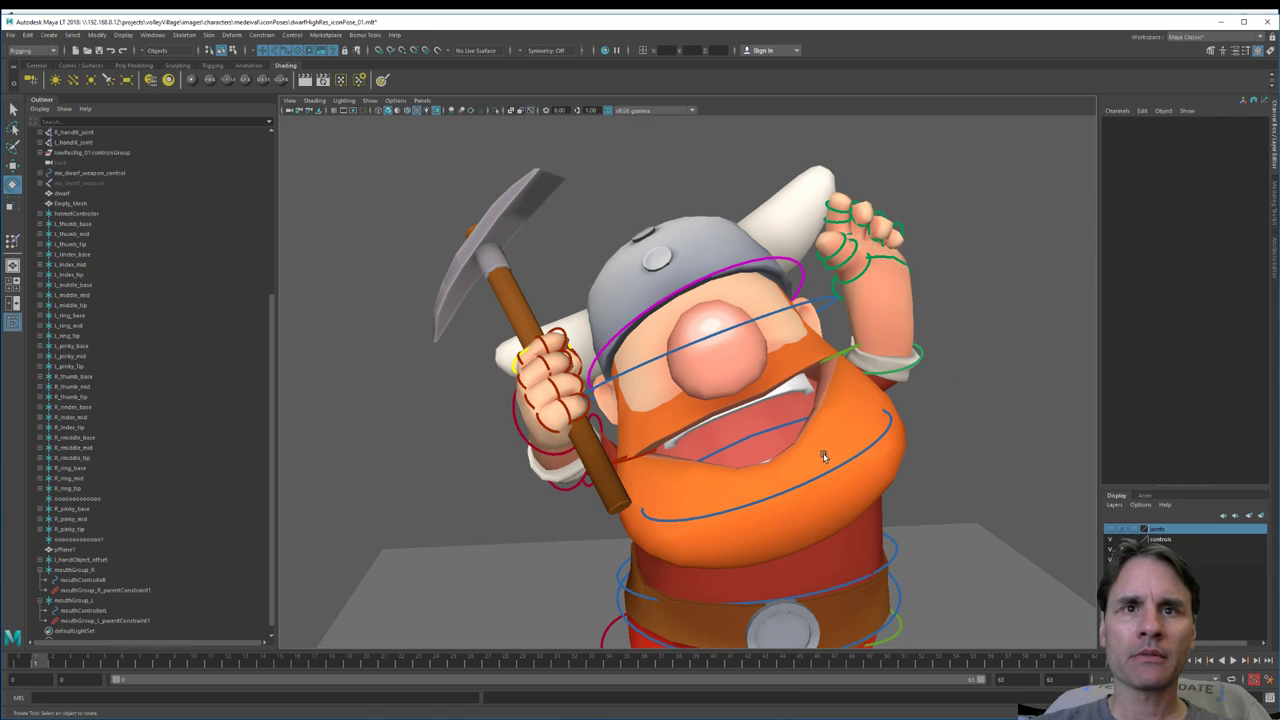
# Step: Select the dwarf and pickaxe meshes and start an export of the selection with OBJexport as the file type
pyautogui.click(858, 493)
pyautogui.keyDown('shift'); pyautogui.click(511, 282); pyautogui.keyUp('shift')
pyautogui.keyDown('alt'); pyautogui.moveTo(944, 420); pyautogui.dragTo(869, 363, button='middle'); pyautogui.keyUp('alt')
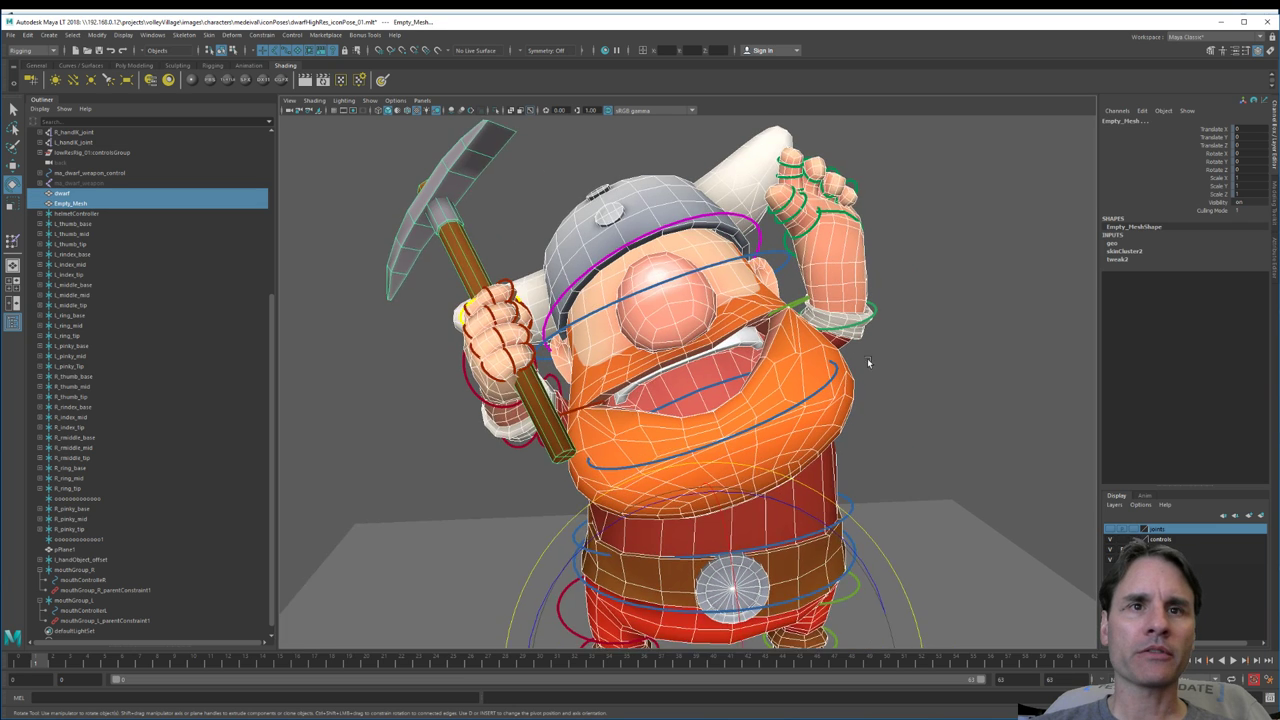
pyautogui.keyDown('alt'); pyautogui.moveTo(869, 363); pyautogui.dragTo(798, 379, button='right'); pyautogui.keyUp('alt')
pyautogui.click(10, 35)
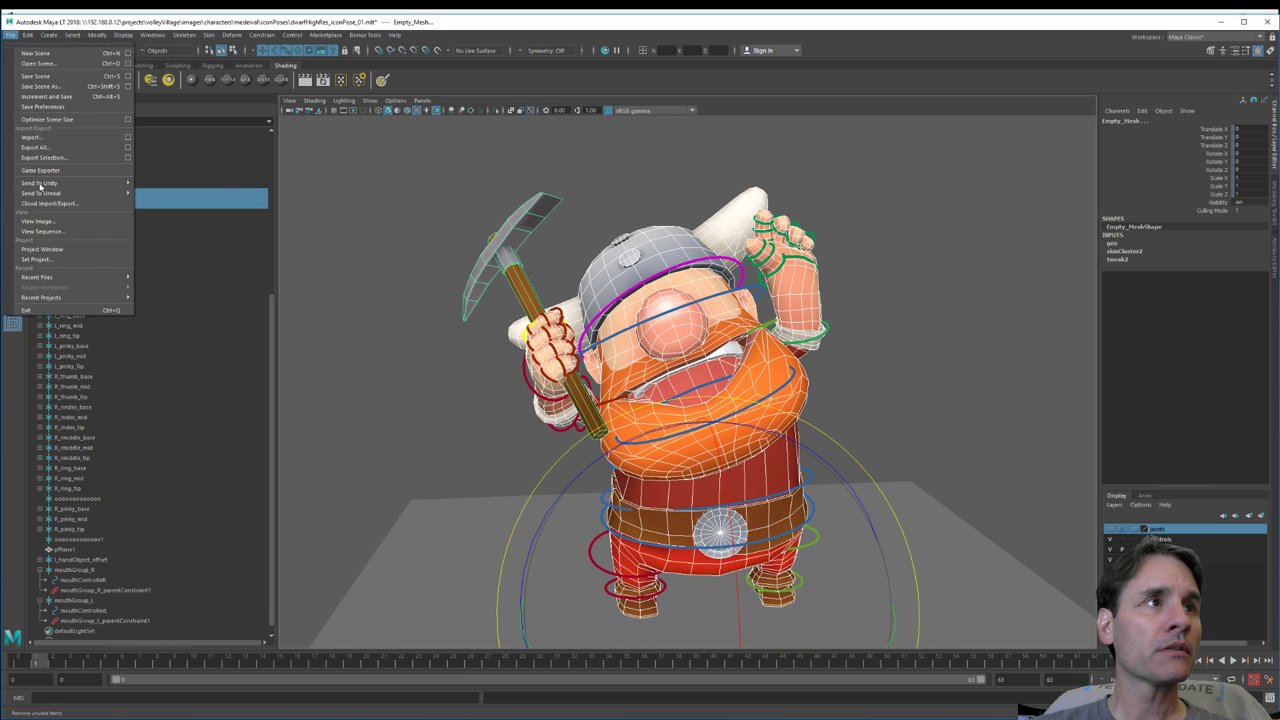
pyautogui.click(60, 157)
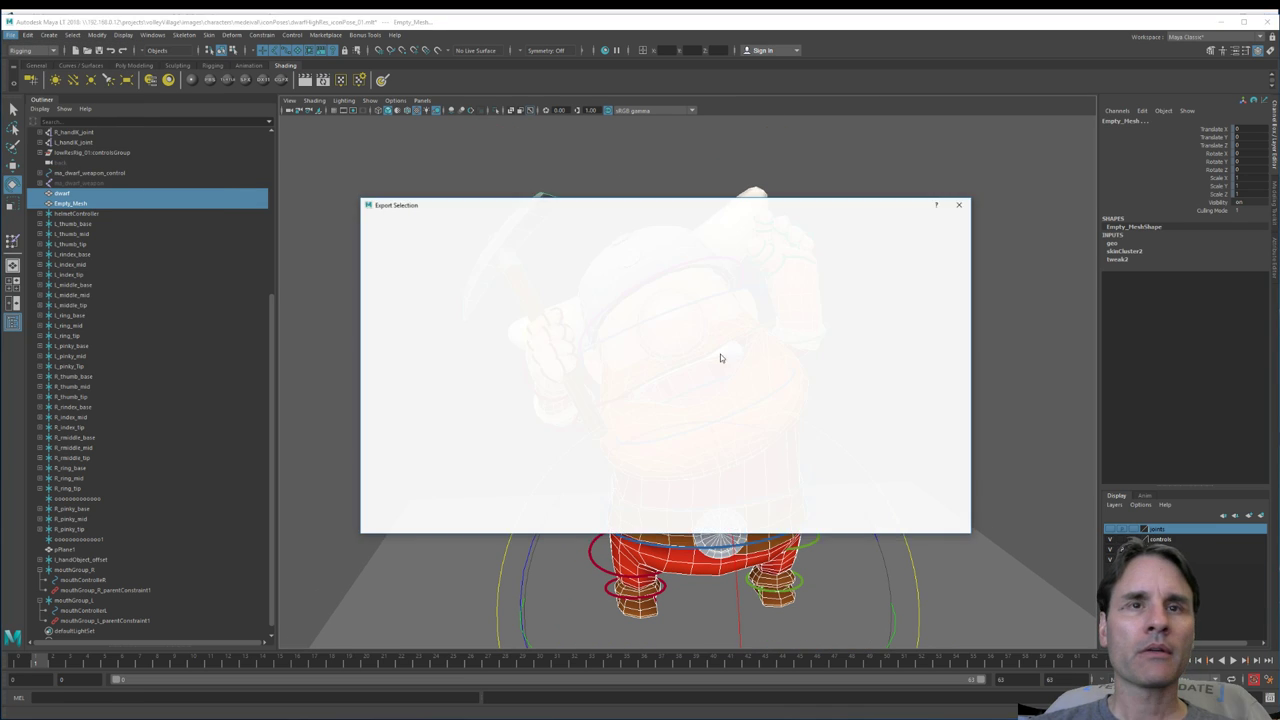
pyautogui.click(433, 522)
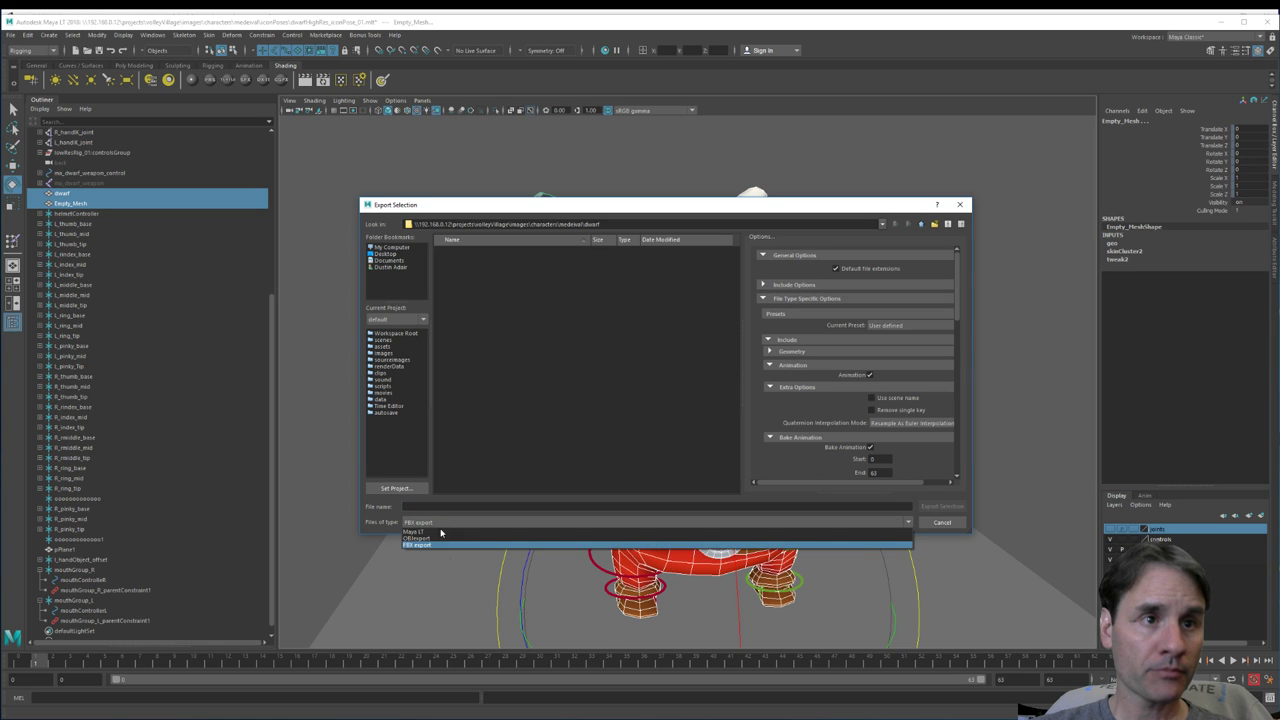
pyautogui.click(438, 538)
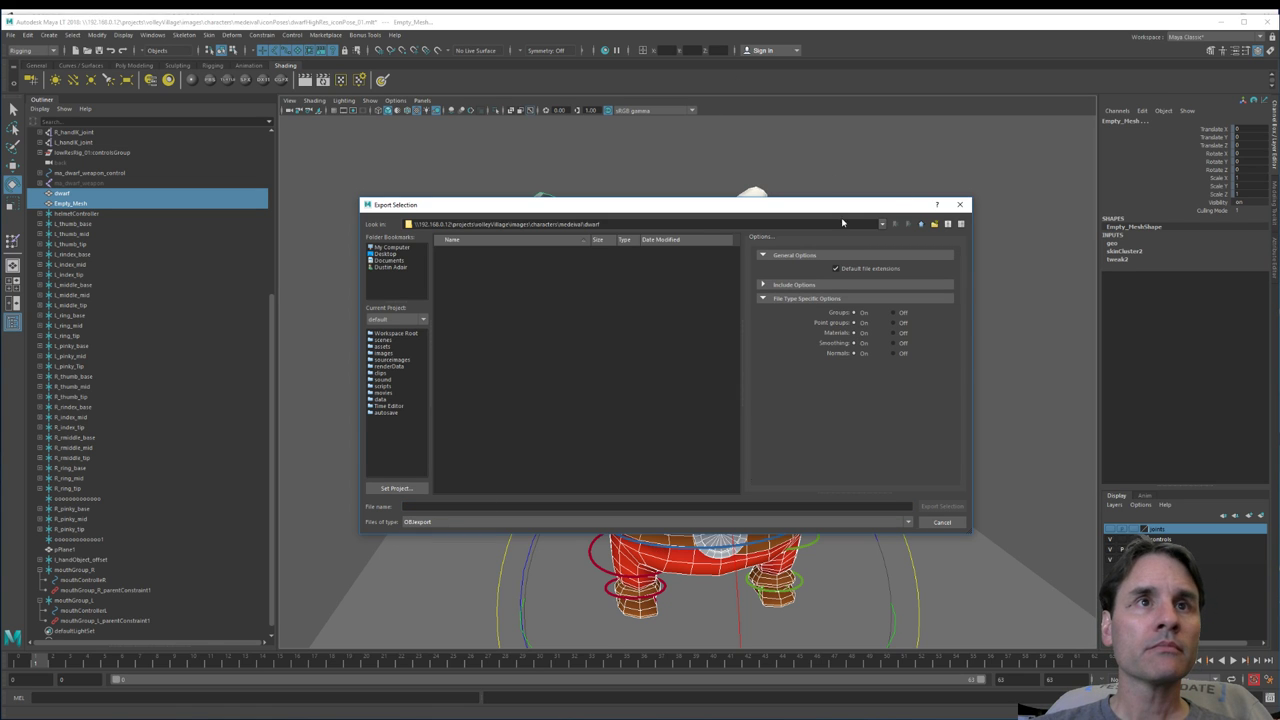
# Step: Create an _export folder inside the dwarf folder and export the selection into it as dwarf_iconPoseA
pyautogui.rightClick(556, 292)
pyautogui.click(578, 306)
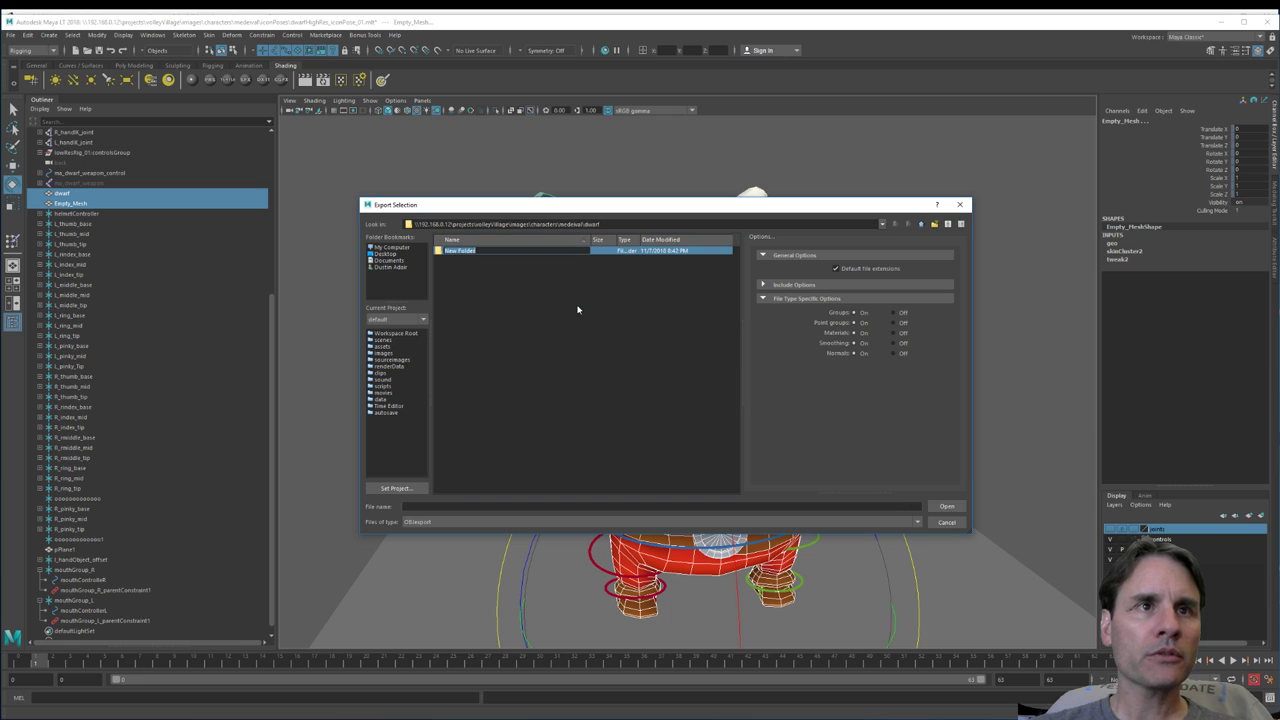
pyautogui.press('BackSpace')
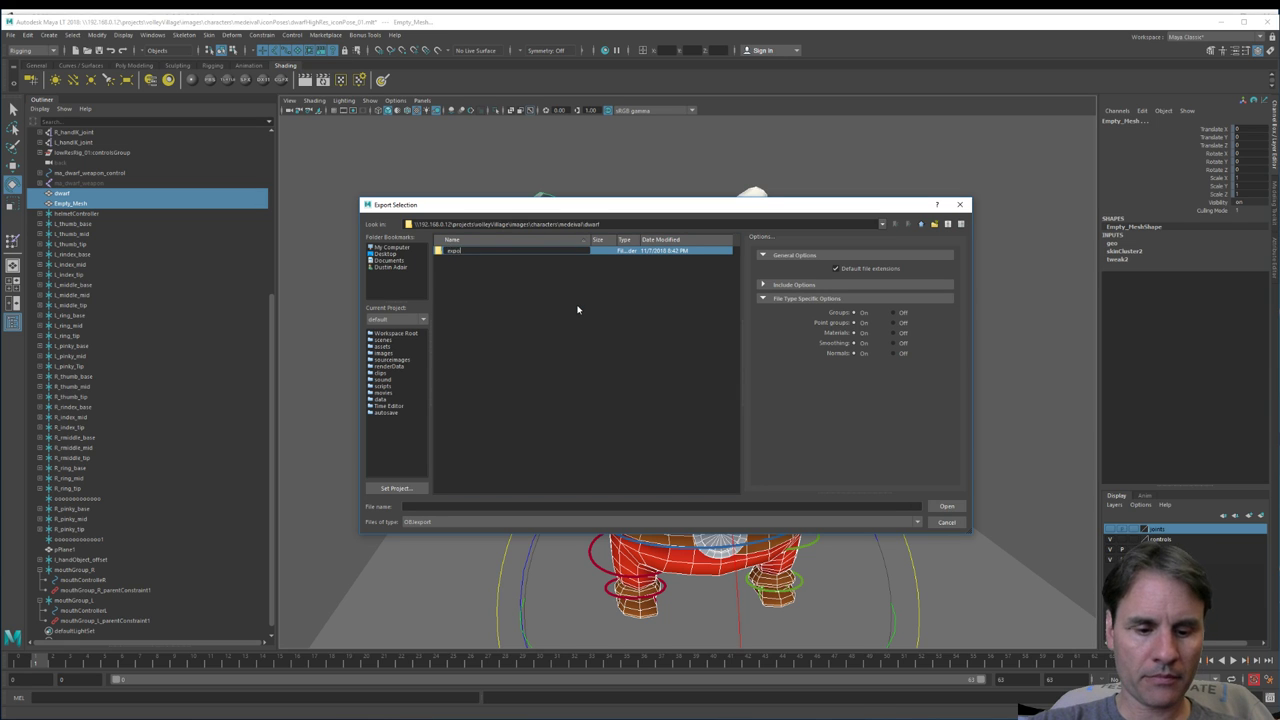
pyautogui.press('Return')
pyautogui.click(452, 506)
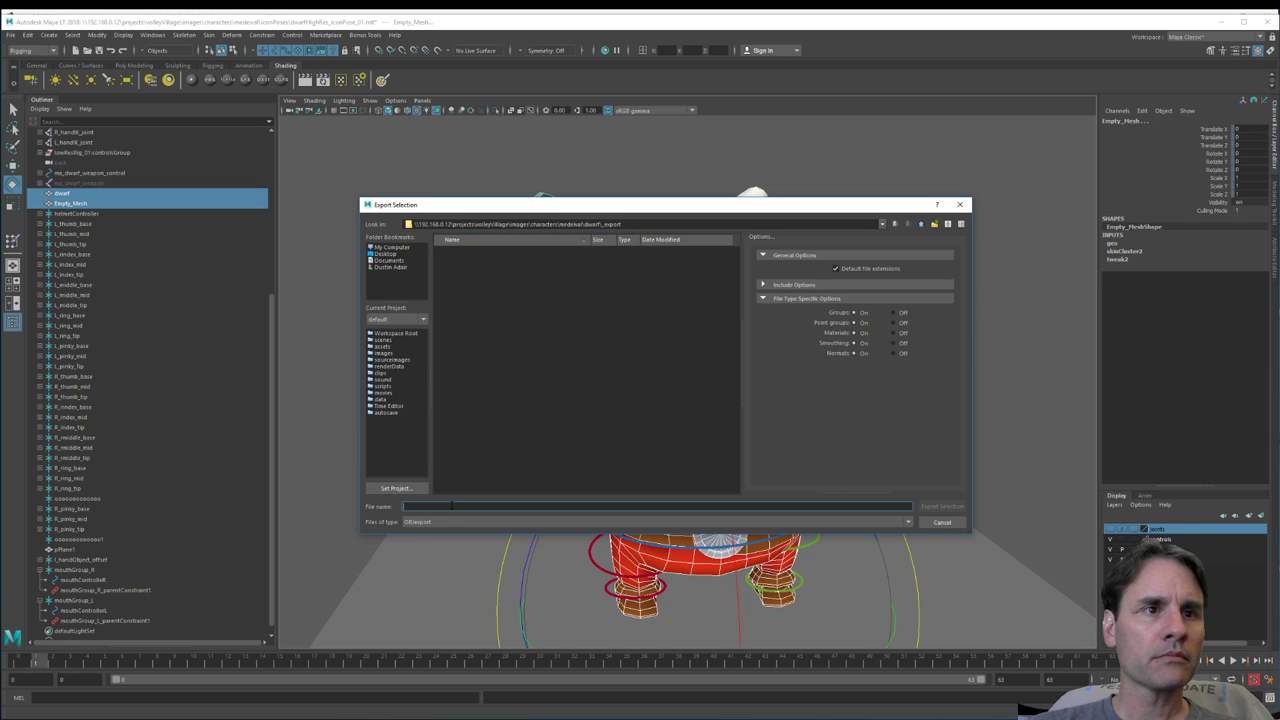
pyautogui.write('dwarf_iconPoseA')
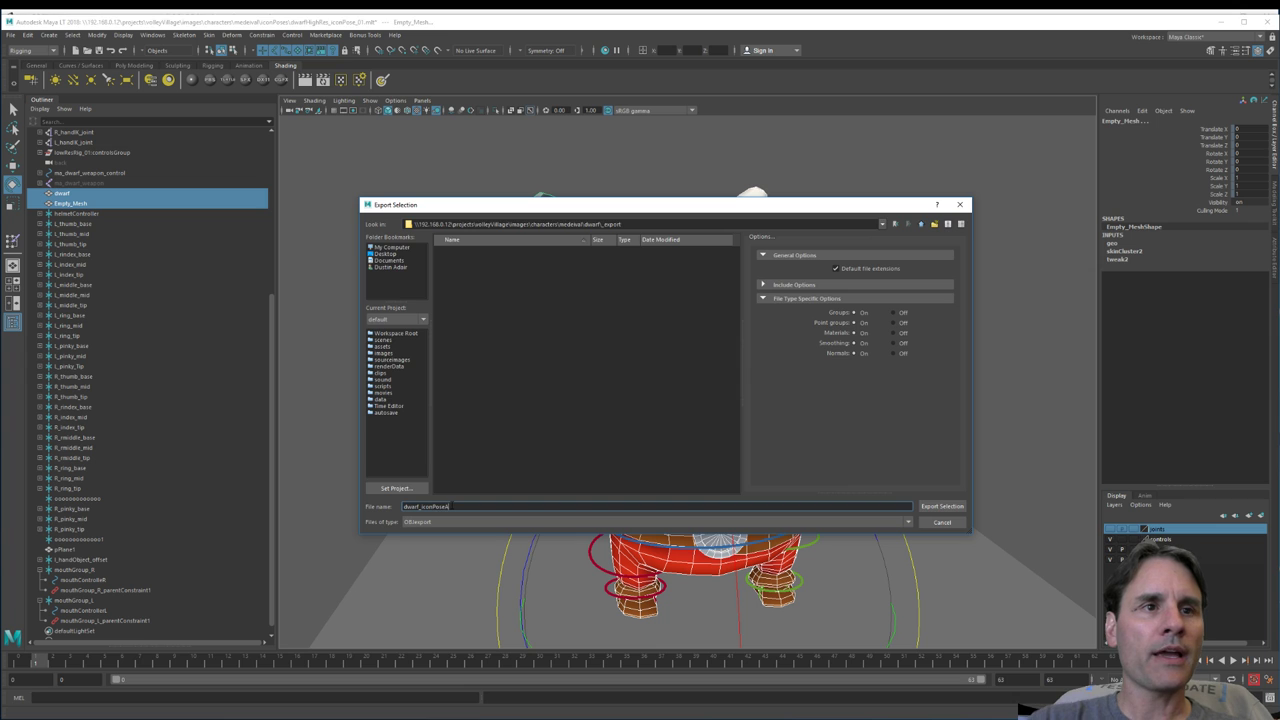
pyautogui.press('Return')
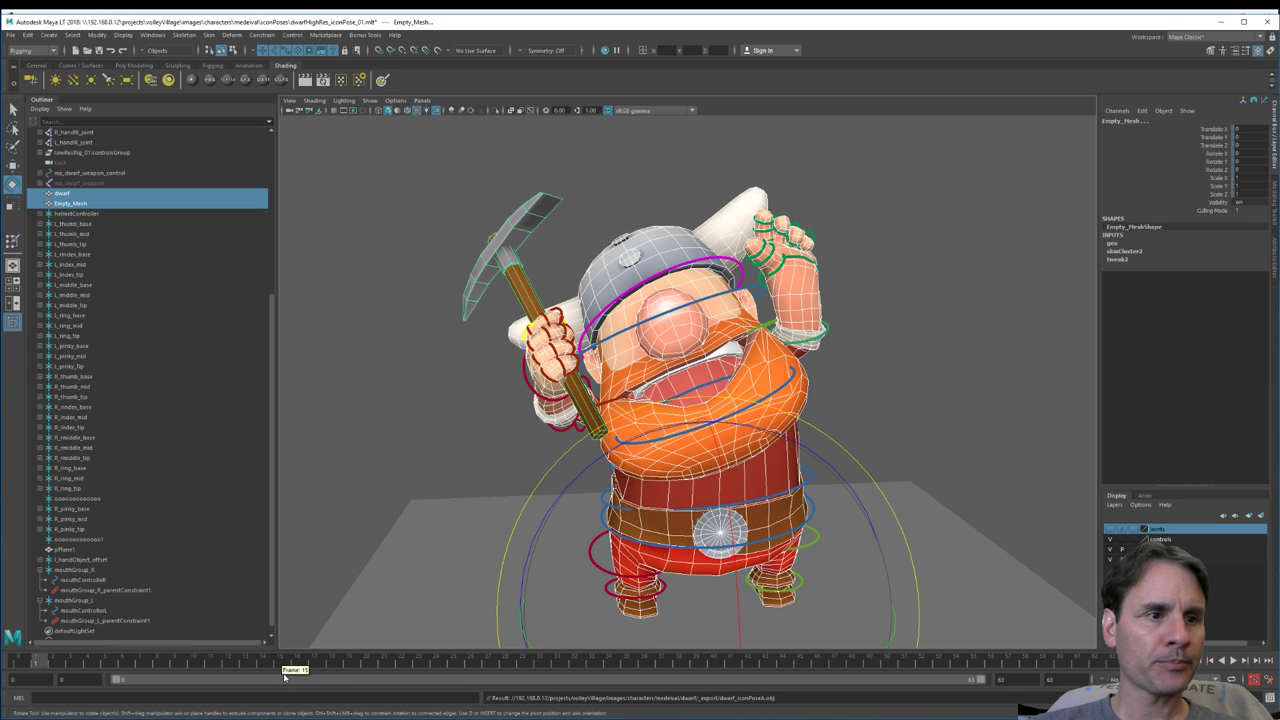
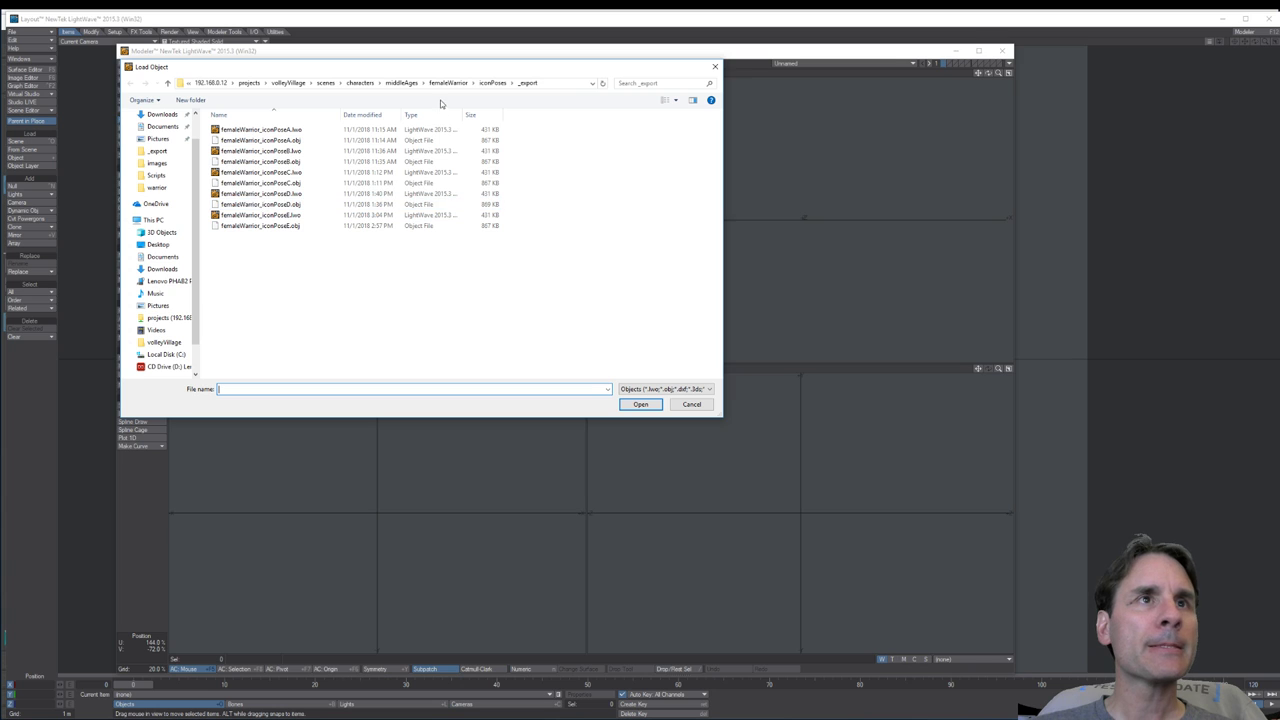
# Step: In LightWave Modeler's object loading dialog, browse to the middleAges dwarf folder, sort it by date modified and open its setup folder
pyautogui.click(401, 83)
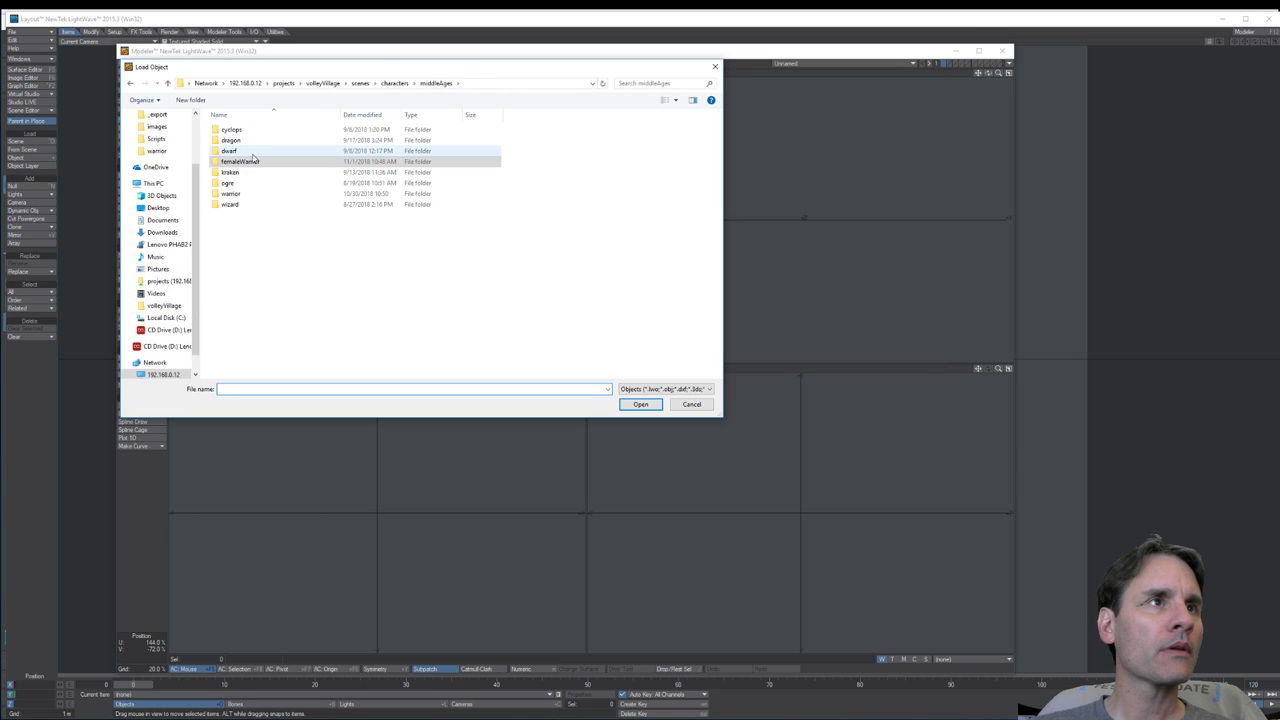
pyautogui.doubleClick(247, 150)
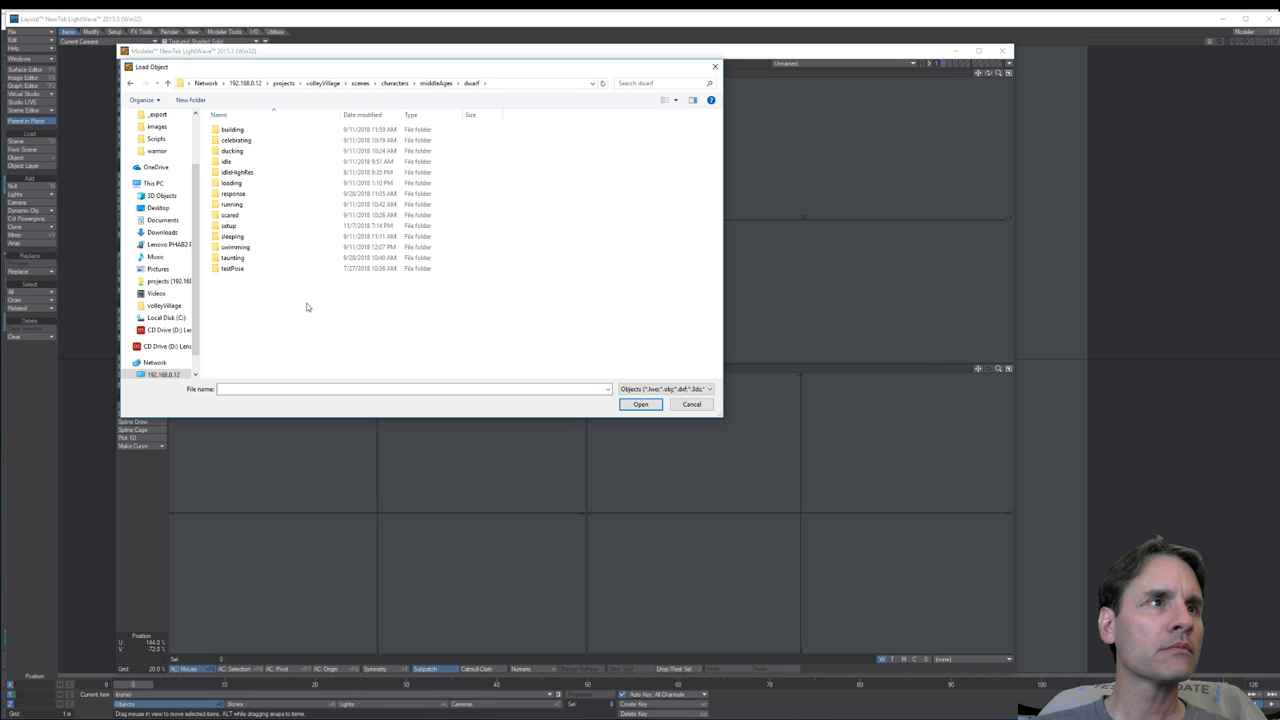
pyautogui.click(358, 115)
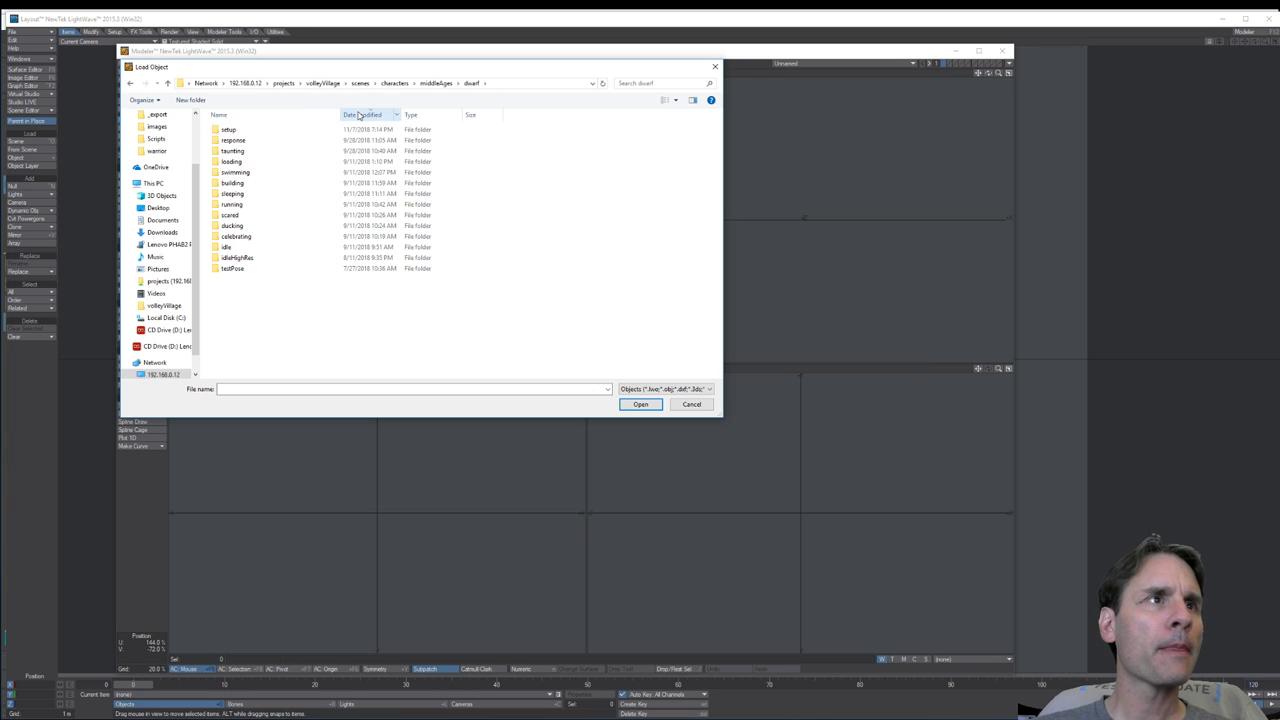
pyautogui.doubleClick(250, 131)
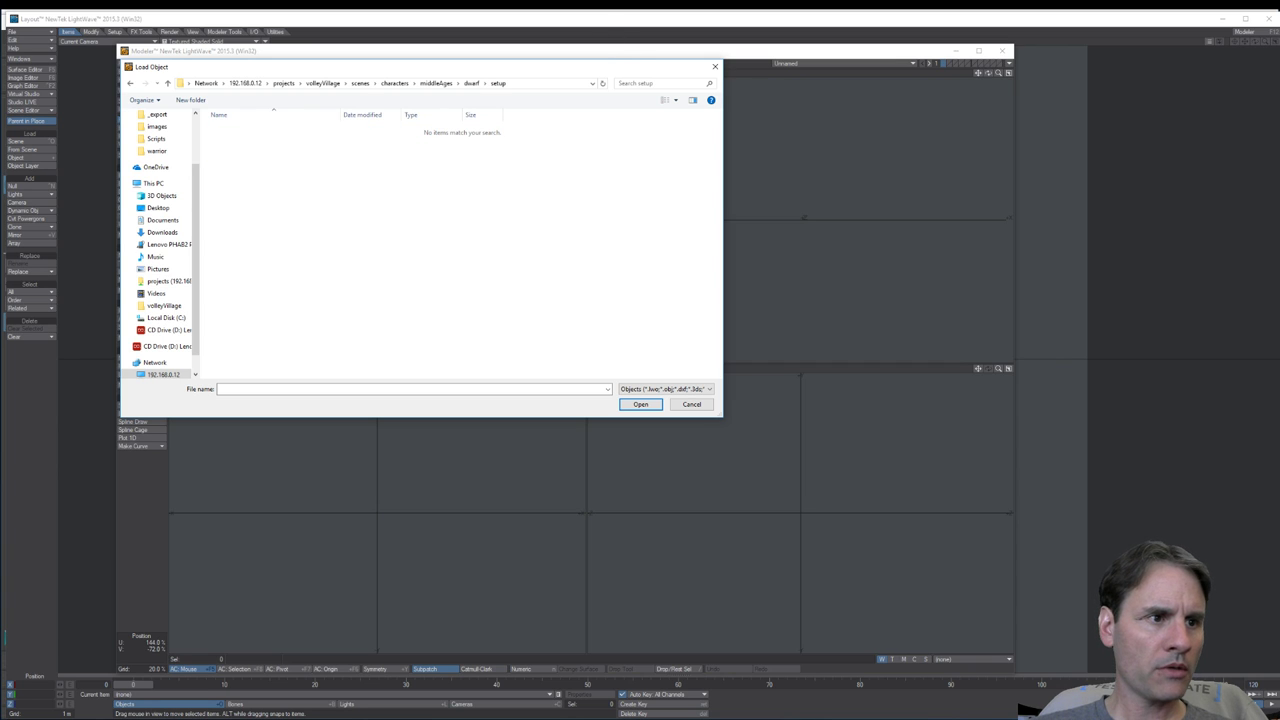
# Step: Switch to Maya LT and, for saving the scene under a new location, browse to the volleyVillage scenes/characters/middleAges/dwarf folder
pyautogui.click(240, 718)
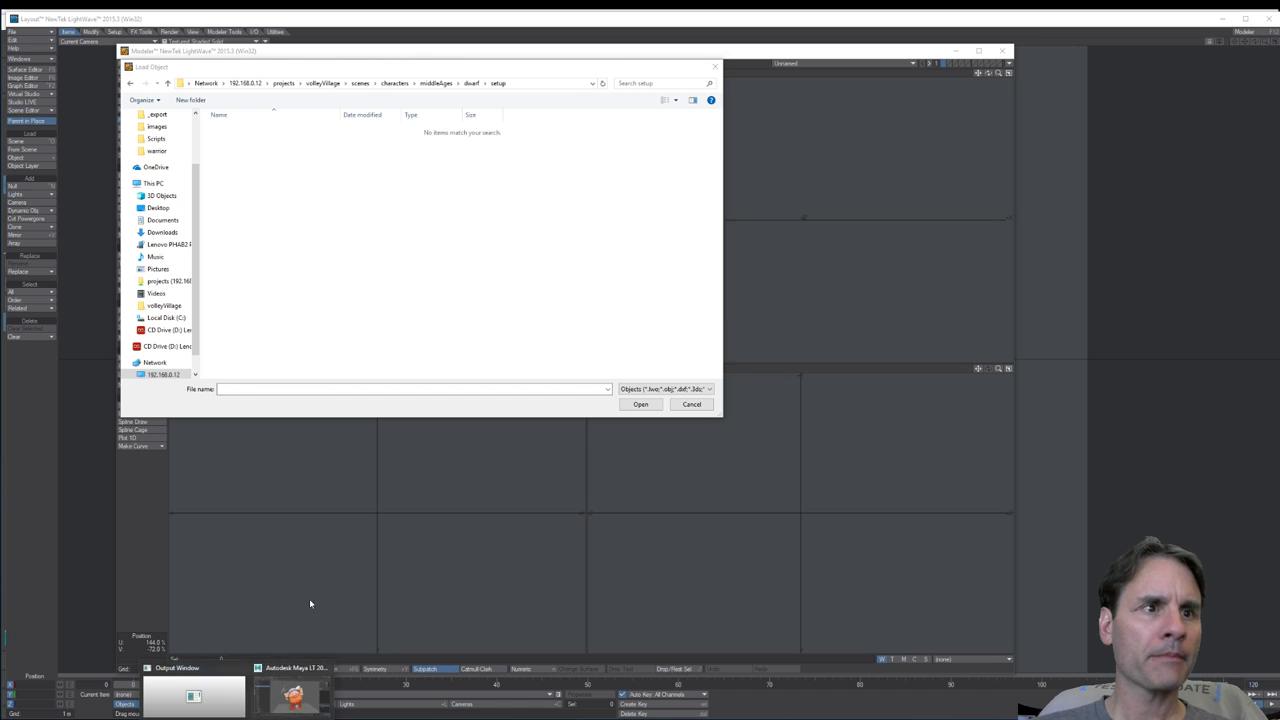
pyautogui.click(303, 691)
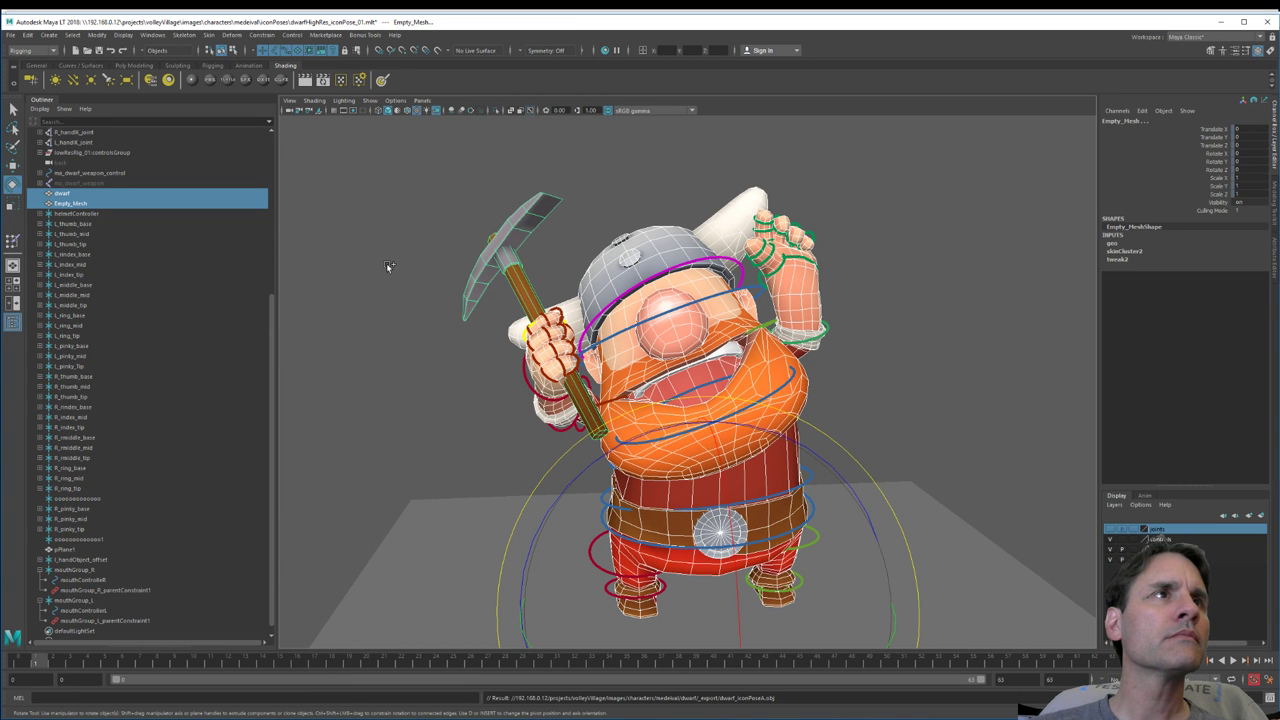
pyautogui.hotkey('ctrl', 'shift', 's')
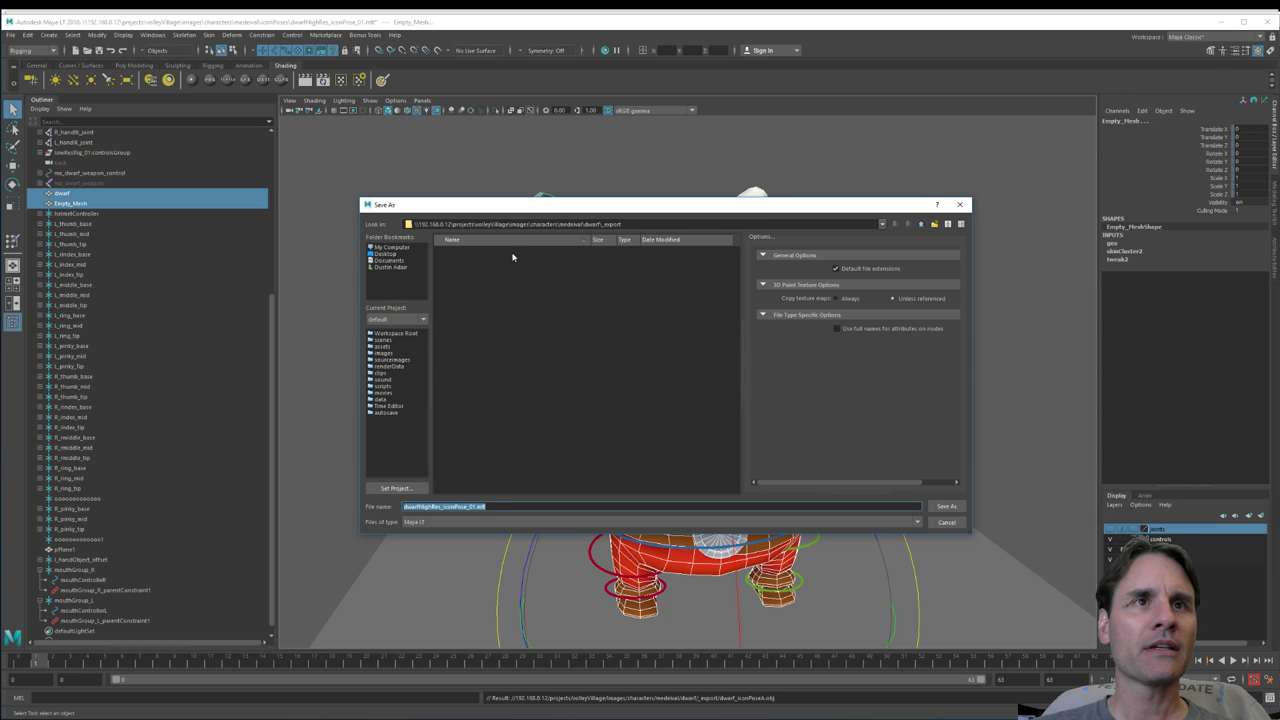
pyautogui.press('Escape')
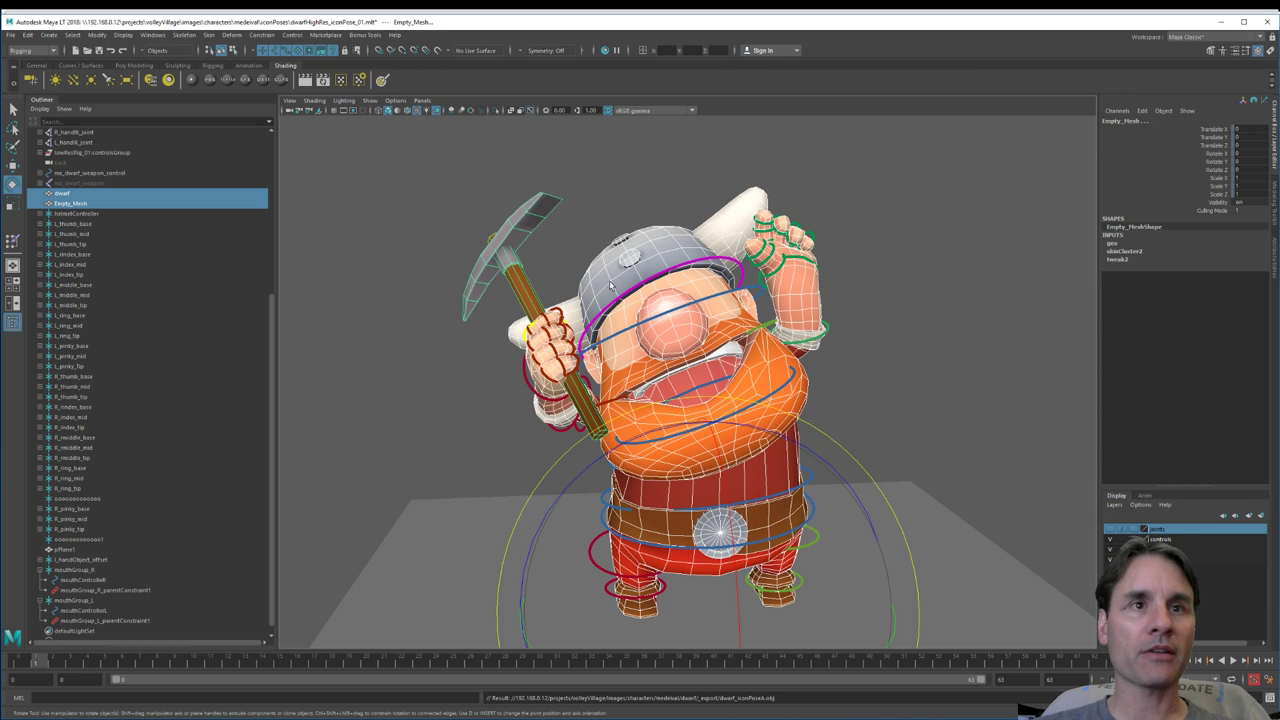
pyautogui.hotkey('ctrl', 'shift', 's')
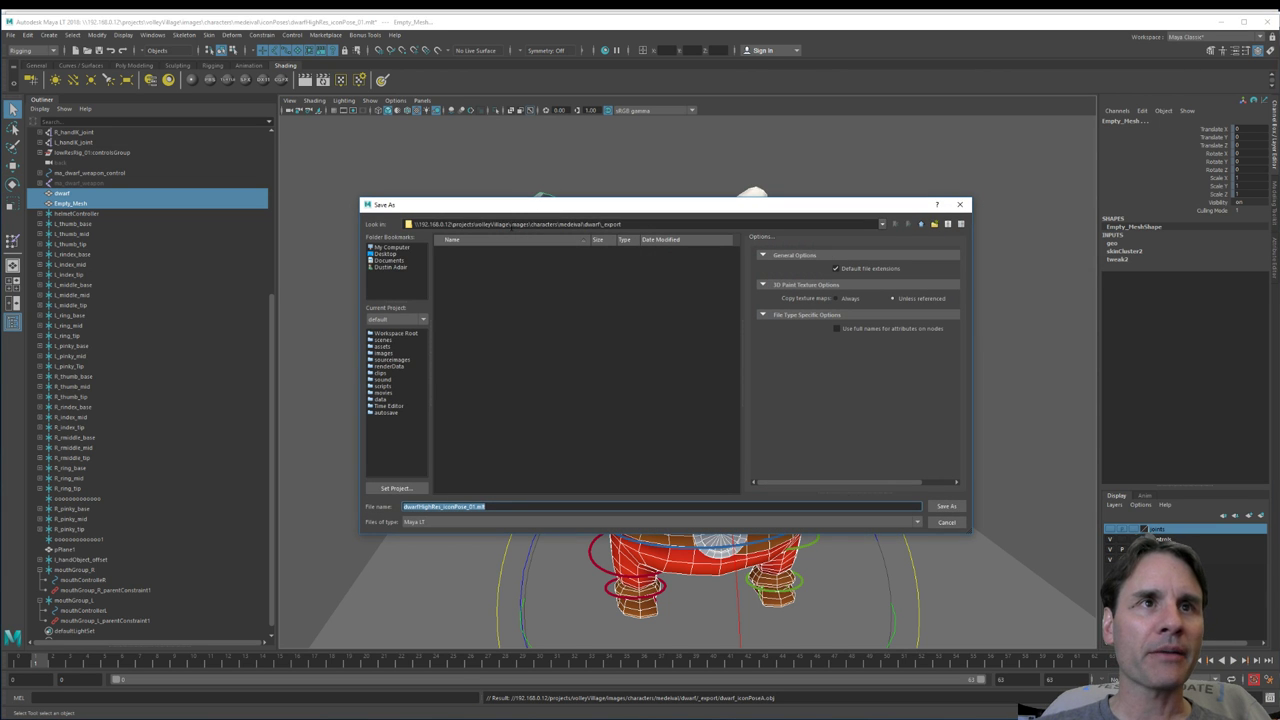
pyautogui.moveTo(511, 225); pyautogui.dragTo(1079, 287)
pyautogui.press('BackSpace')
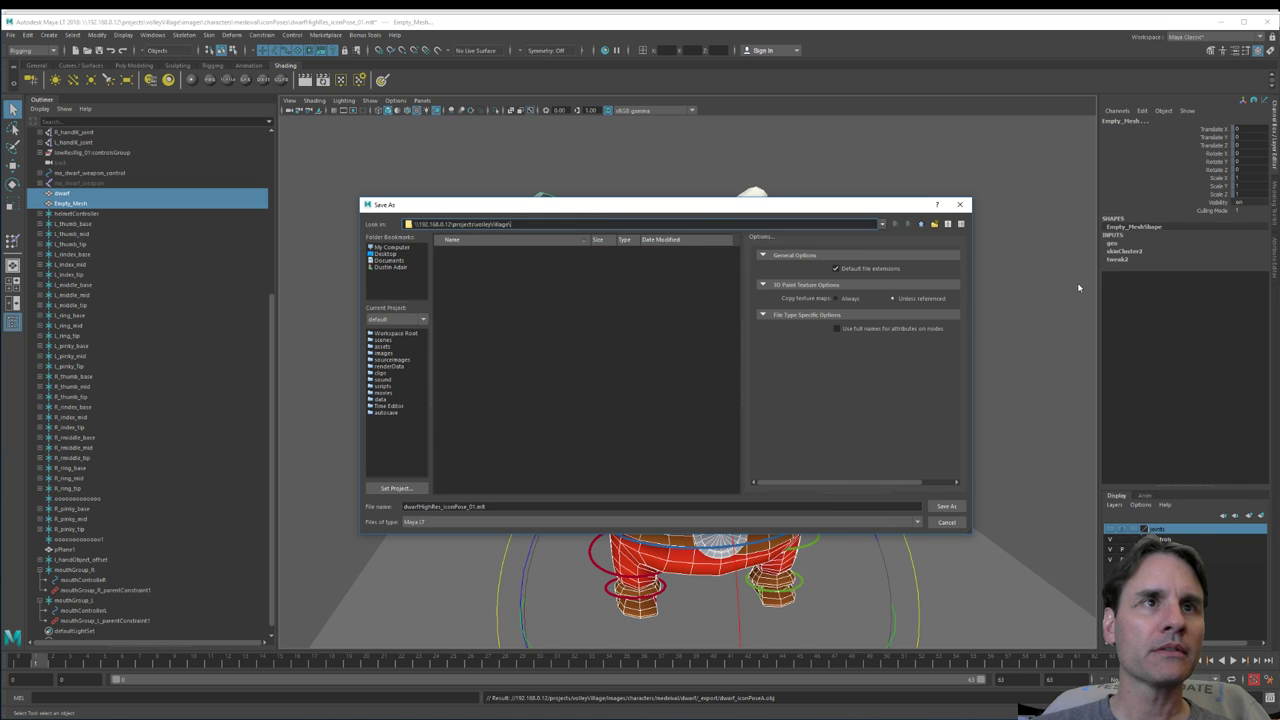
pyautogui.press('Return')
pyautogui.doubleClick(455, 398)
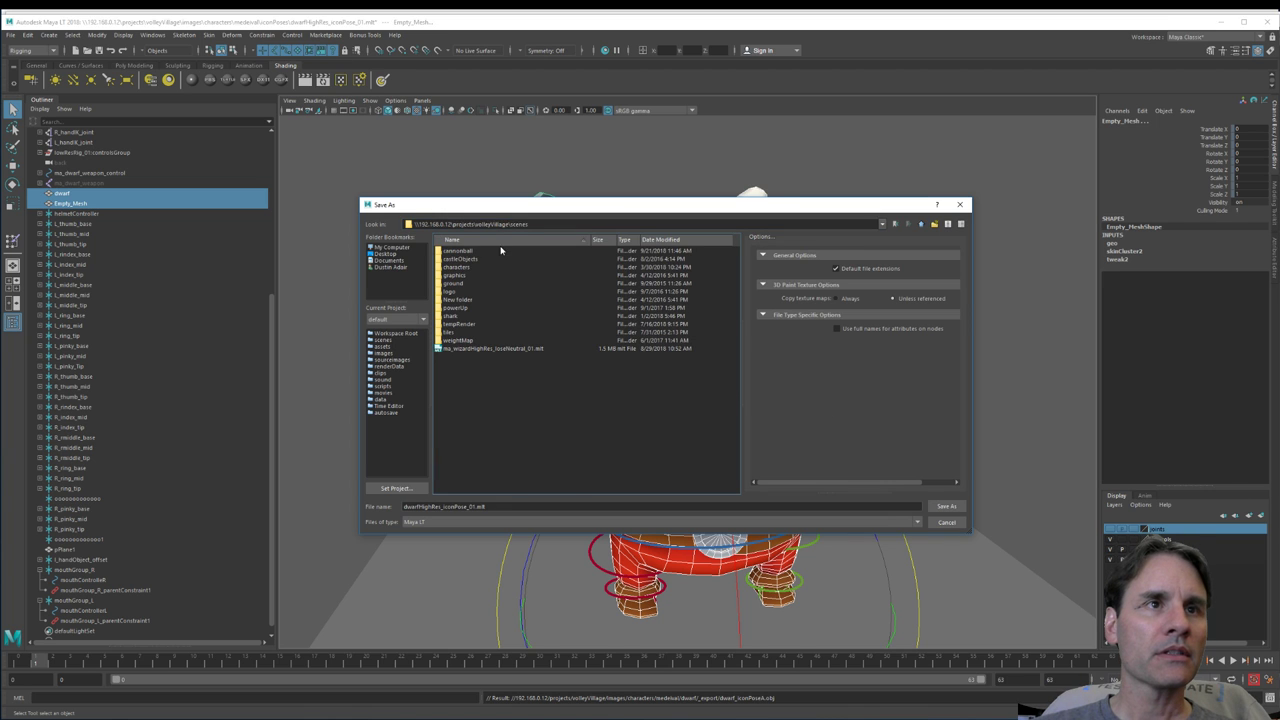
pyautogui.doubleClick(466, 267)
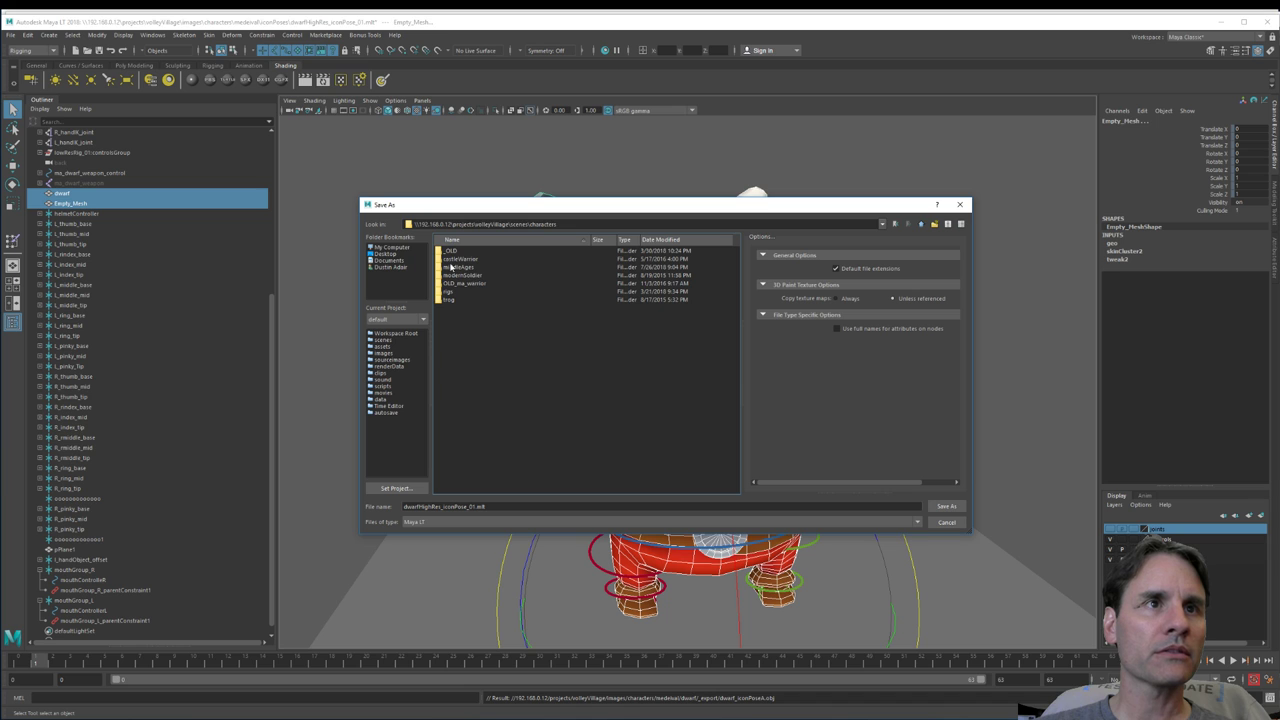
pyautogui.doubleClick(461, 267)
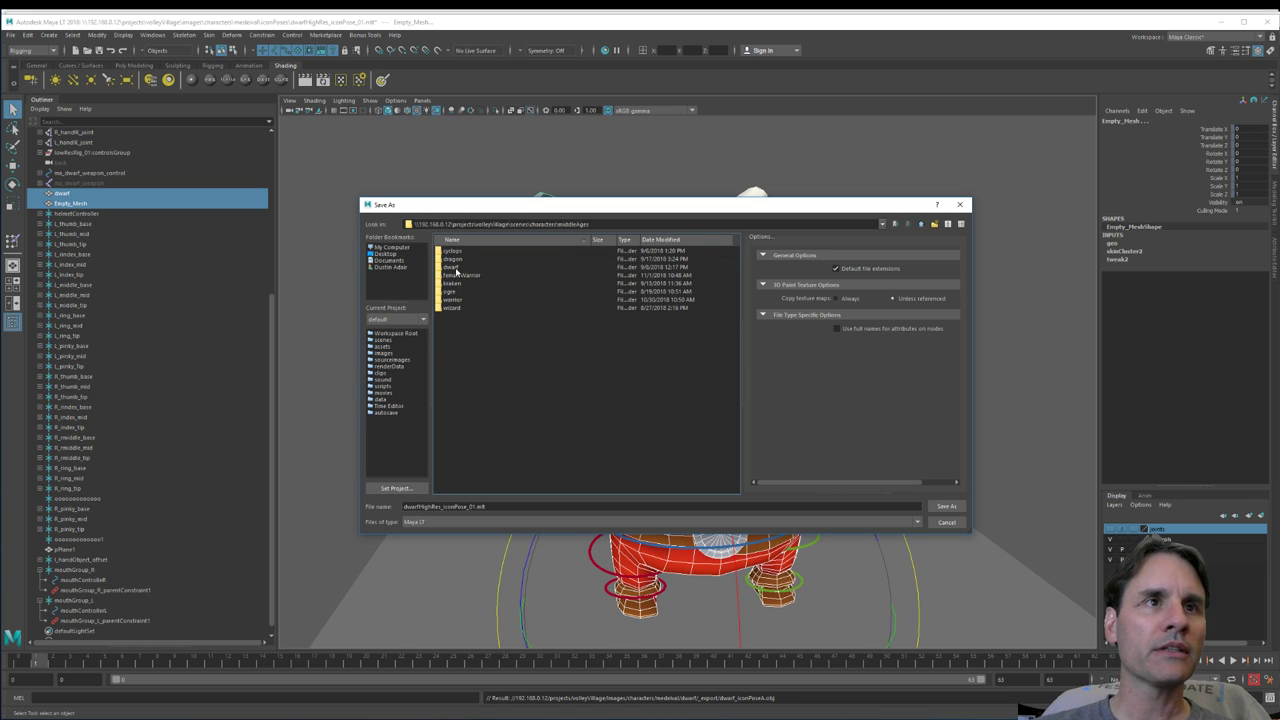
pyautogui.doubleClick(454, 268)
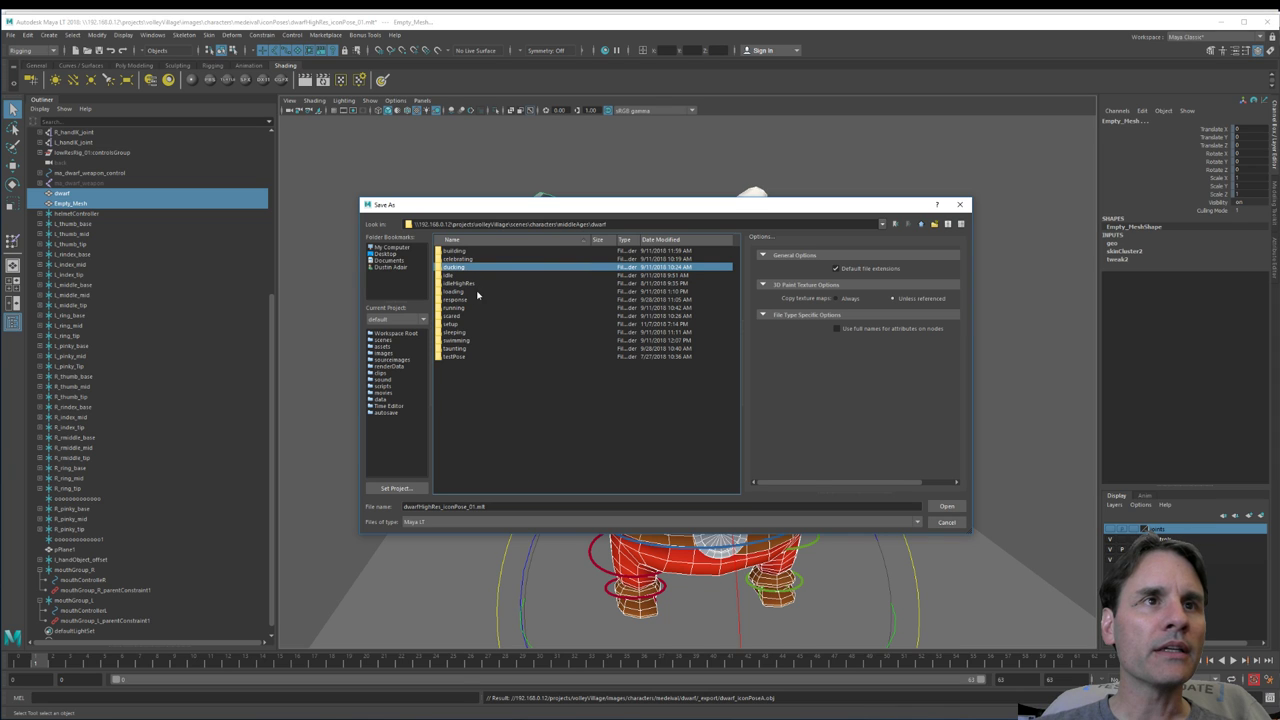
# Step: Create an iconPoses folder inside the dwarf folder and save the scene into it as dwarfHighRes_iconPose_01
pyautogui.click(514, 299)
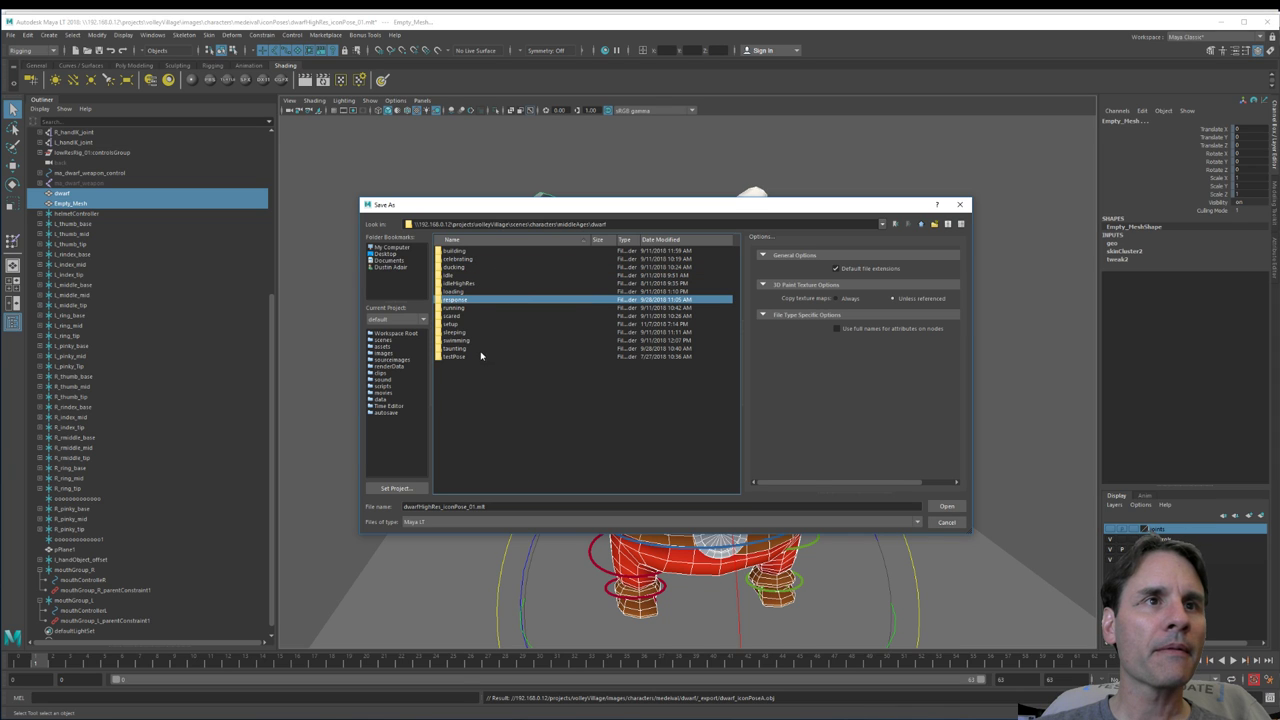
pyautogui.click(472, 284)
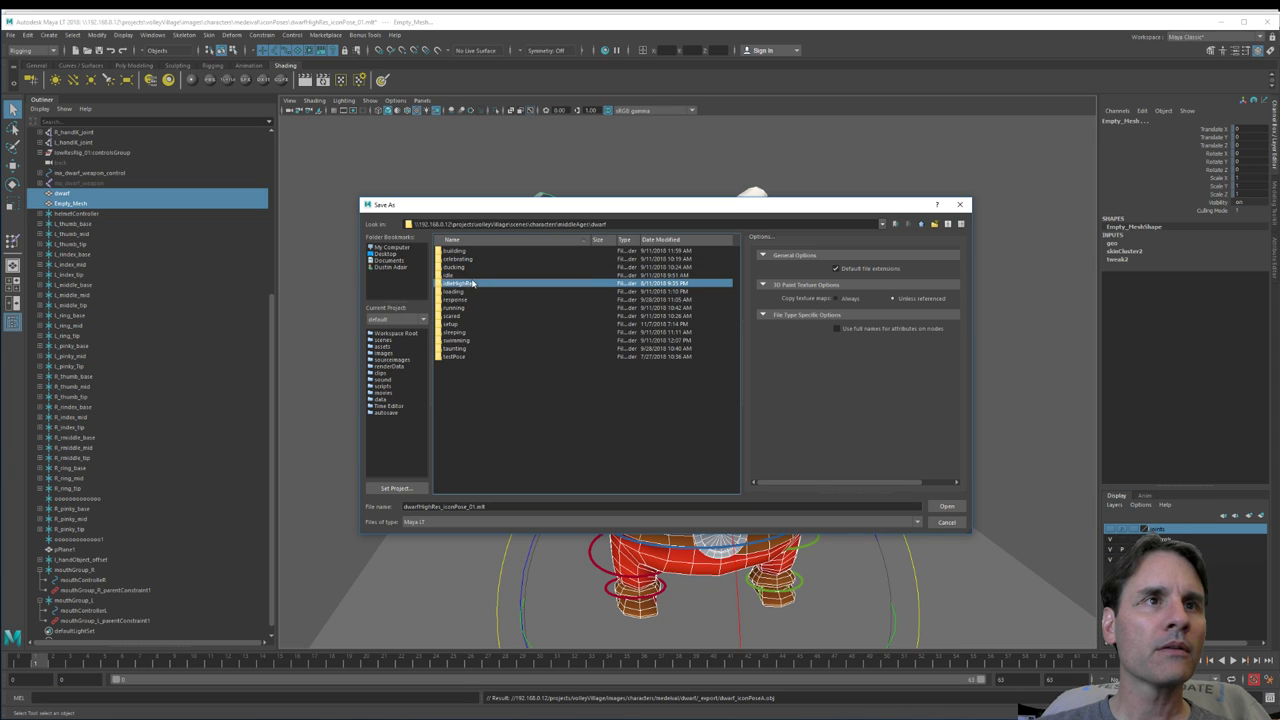
pyautogui.rightClick(503, 387)
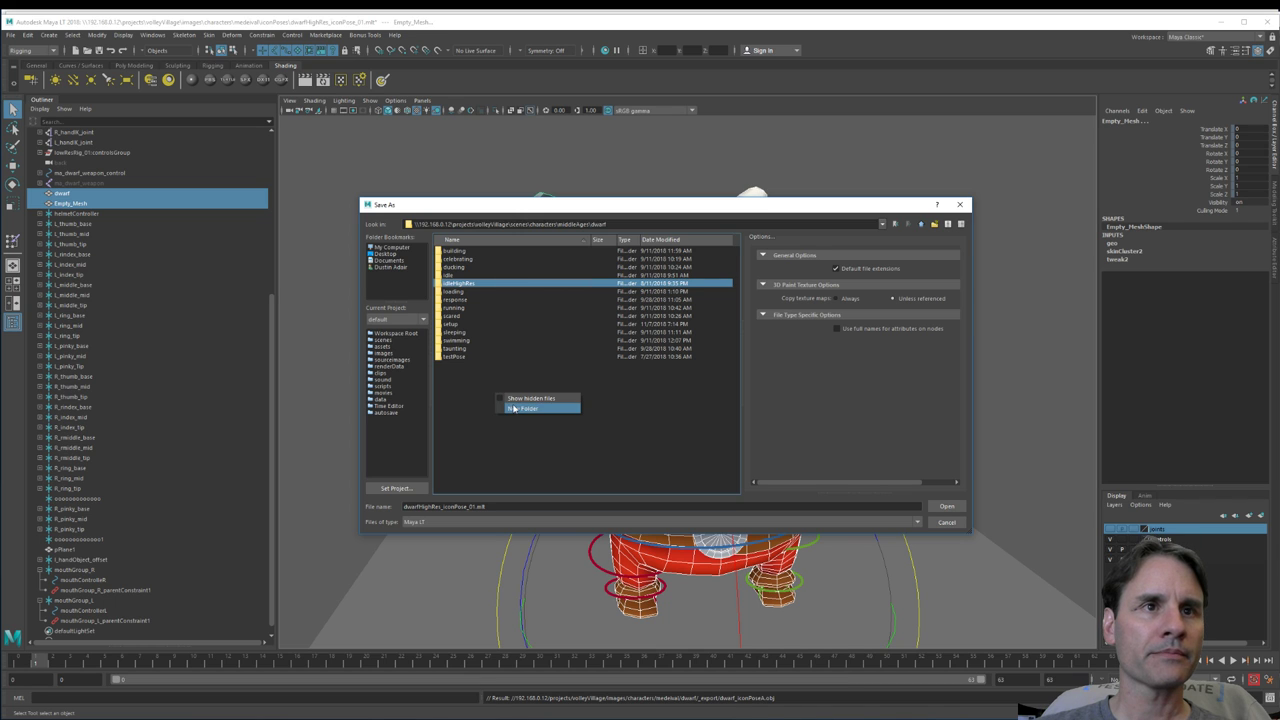
pyautogui.click(517, 409)
pyautogui.write('iconPoses')
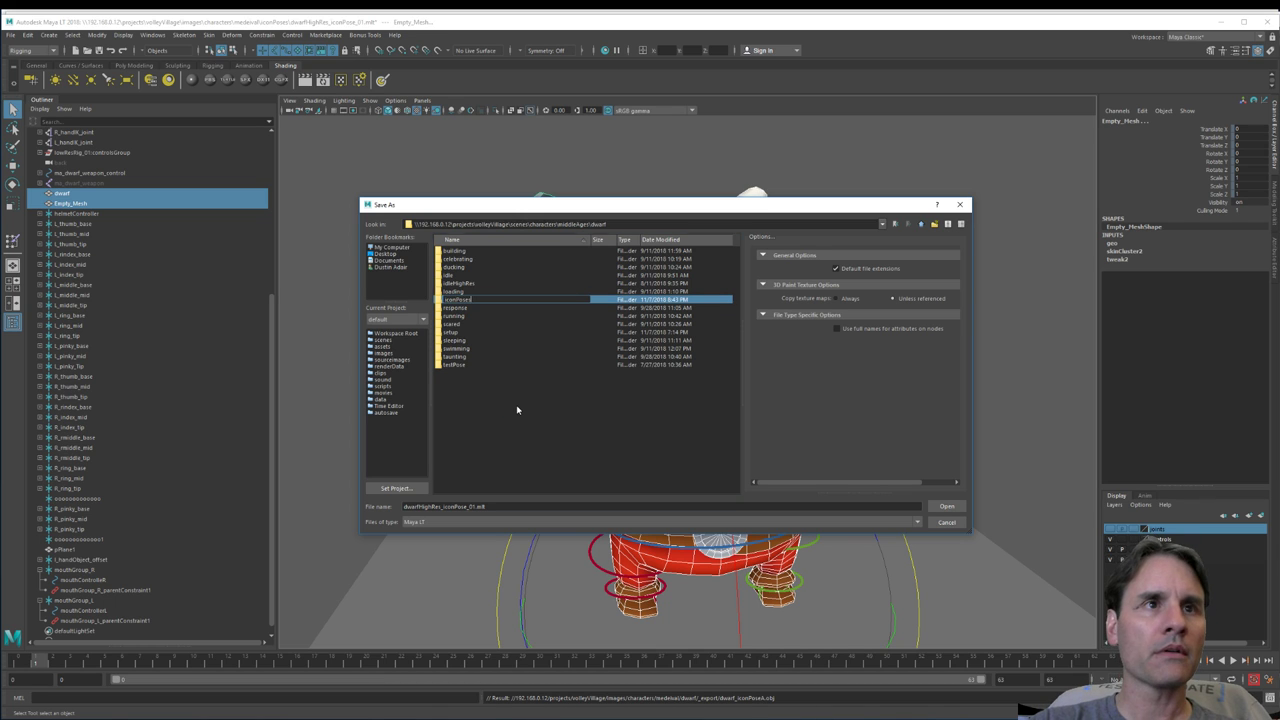
pyautogui.press('Return')
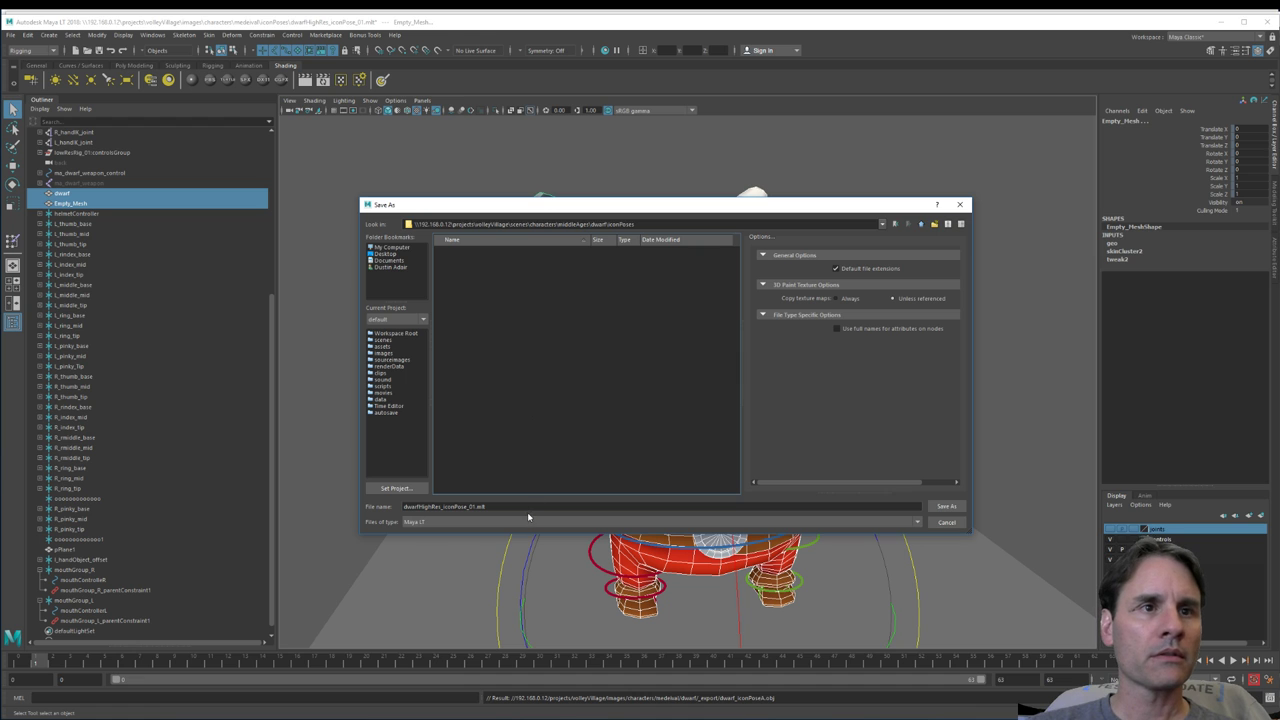
pyautogui.click(528, 506)
pyautogui.press('Return')
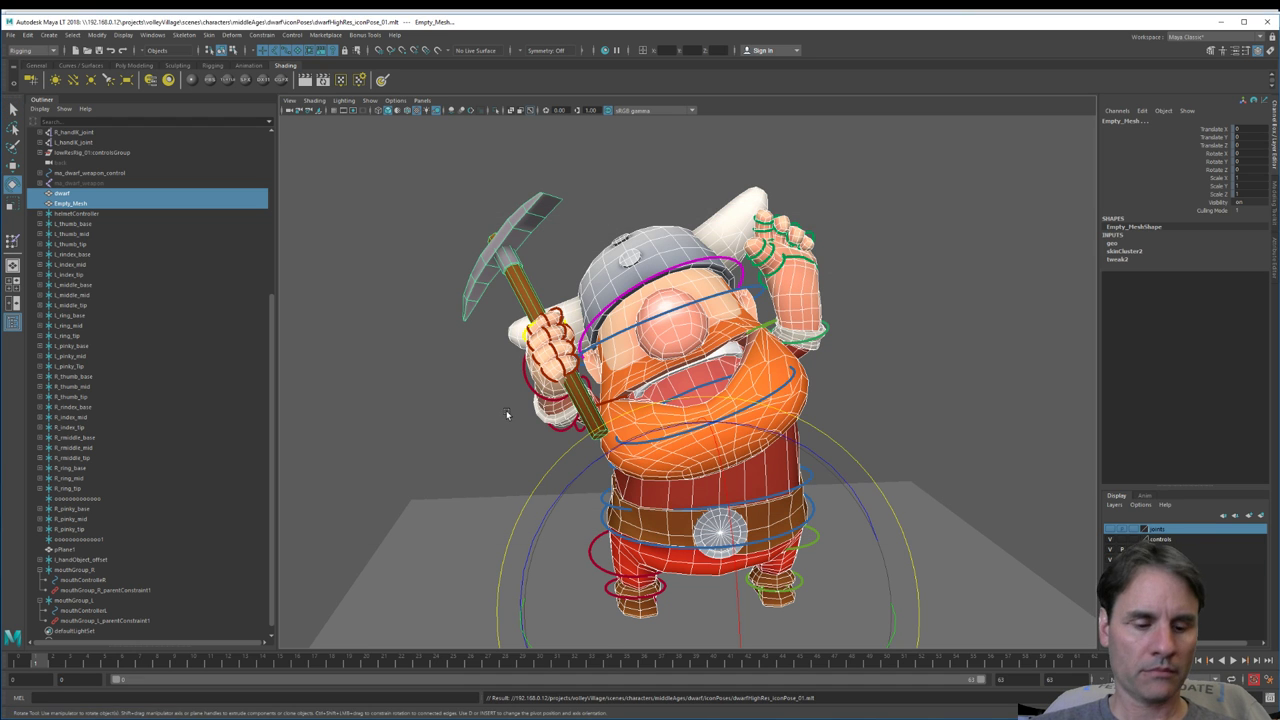
# Step: Export the selected dwarf and pickaxe meshes with OBJexport as dwarf_iconPoseA into a new _export folder inside iconPoses
pyautogui.click(12, 35)
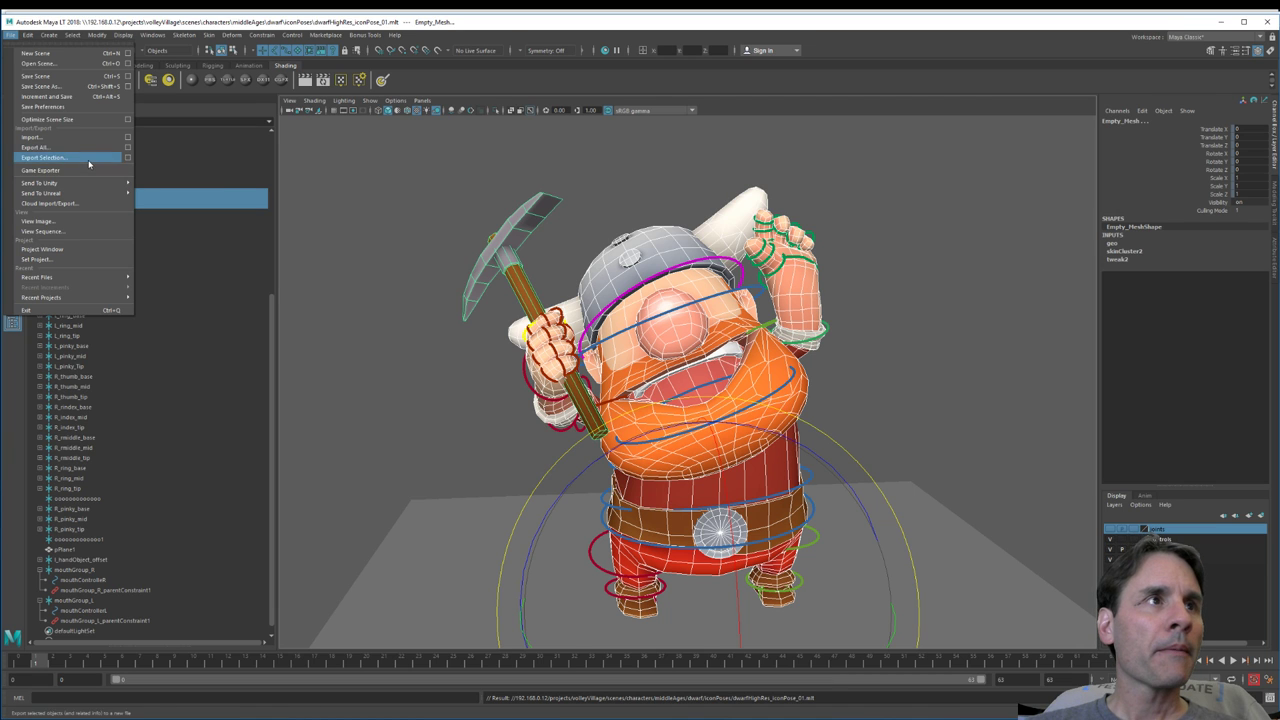
pyautogui.click(86, 157)
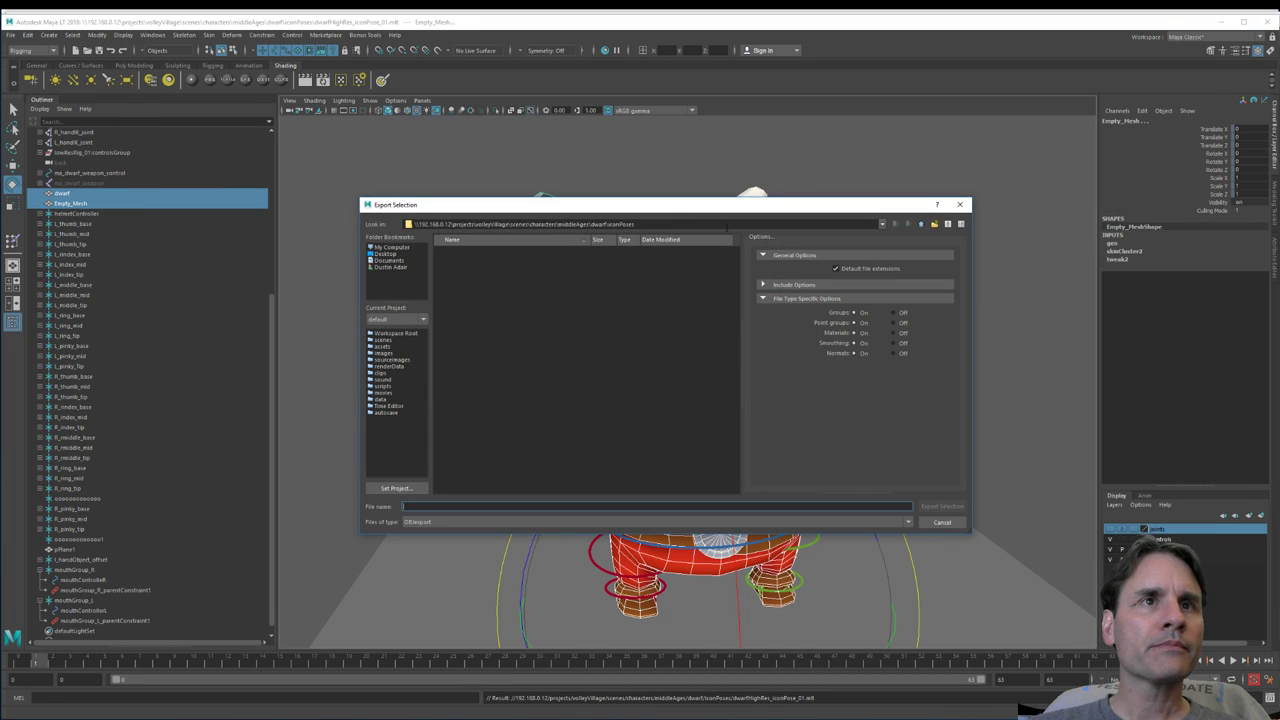
pyautogui.rightClick(545, 296)
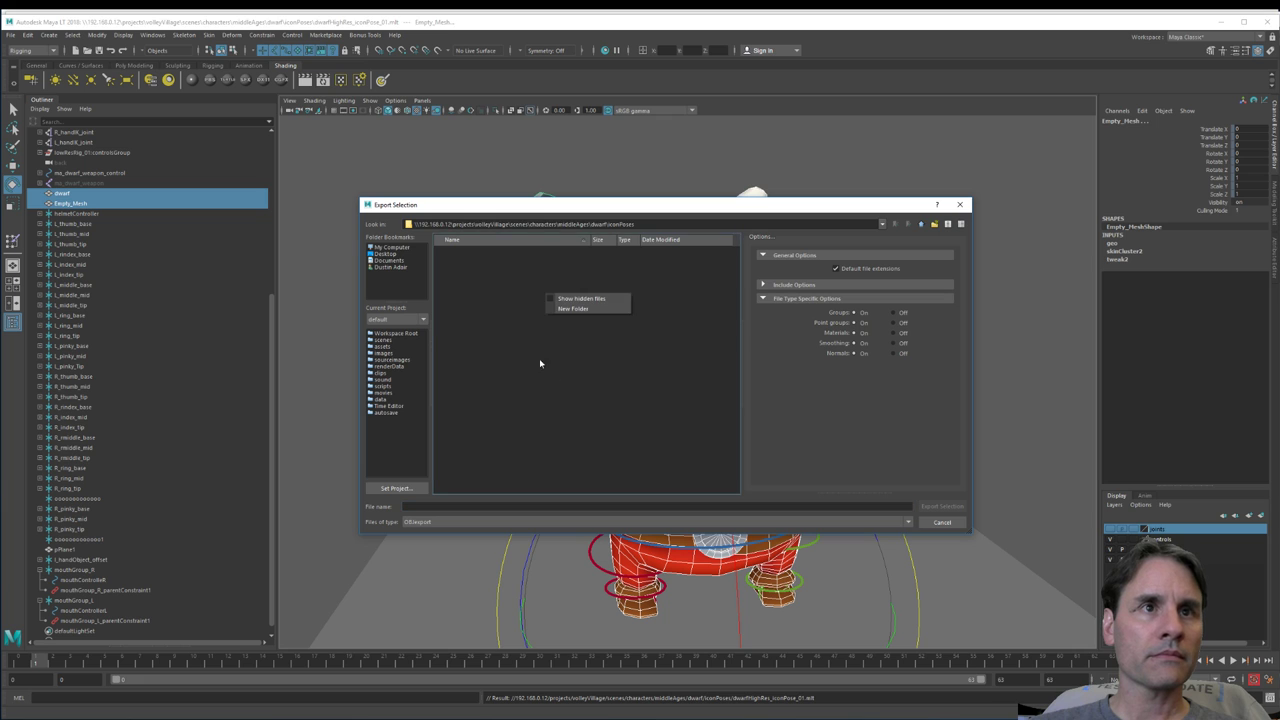
pyautogui.click(585, 311)
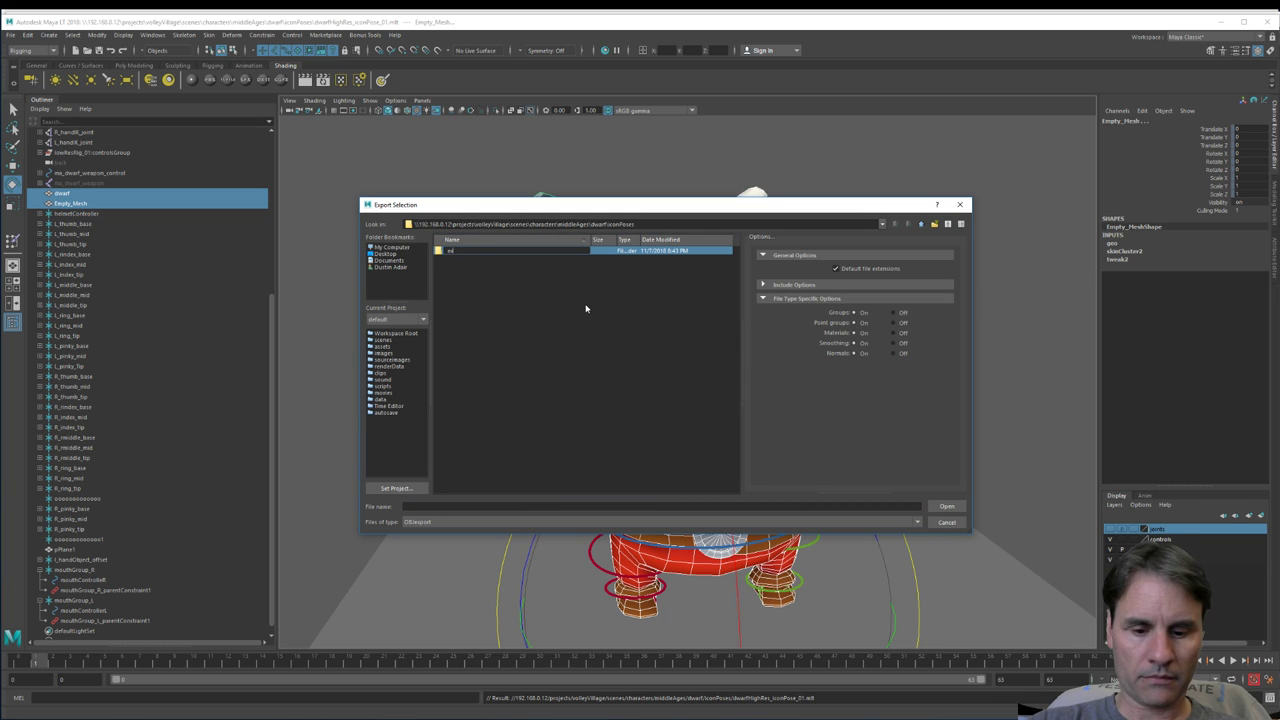
pyautogui.write('_export')
pyautogui.press('Return')
pyautogui.press('Return')
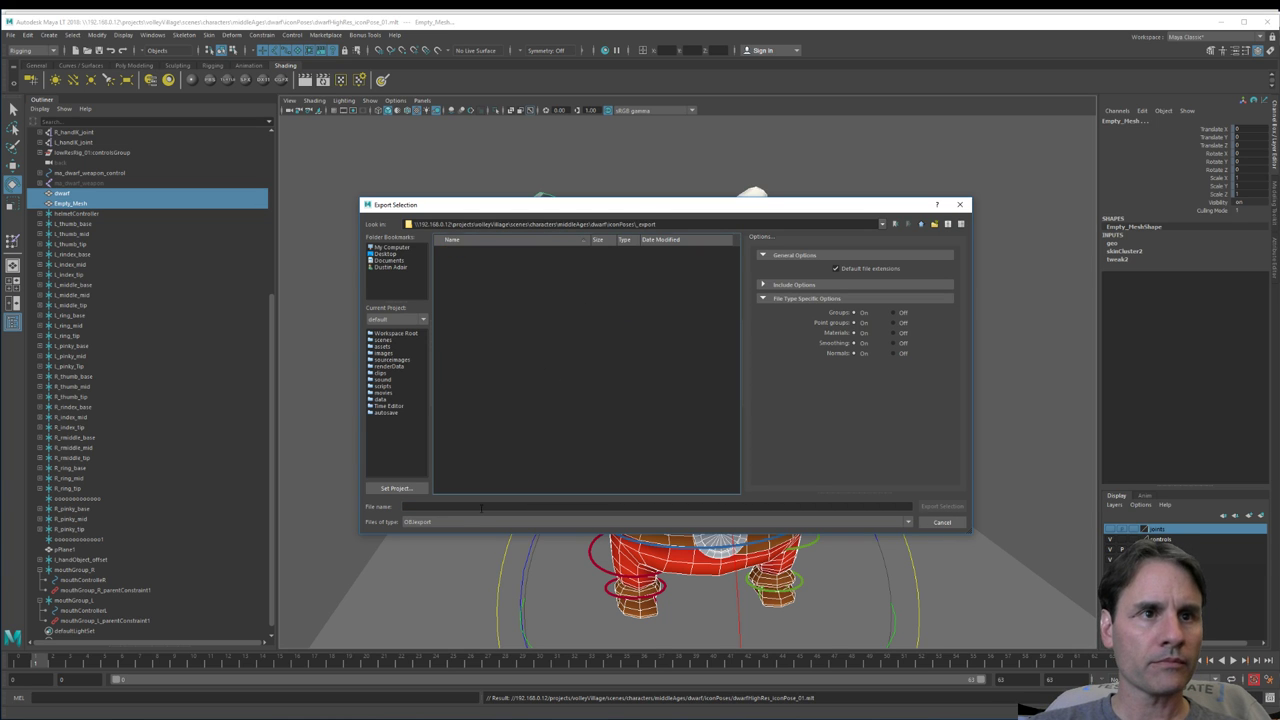
pyautogui.click(481, 507)
pyautogui.write('dwarf_iconPoseA')
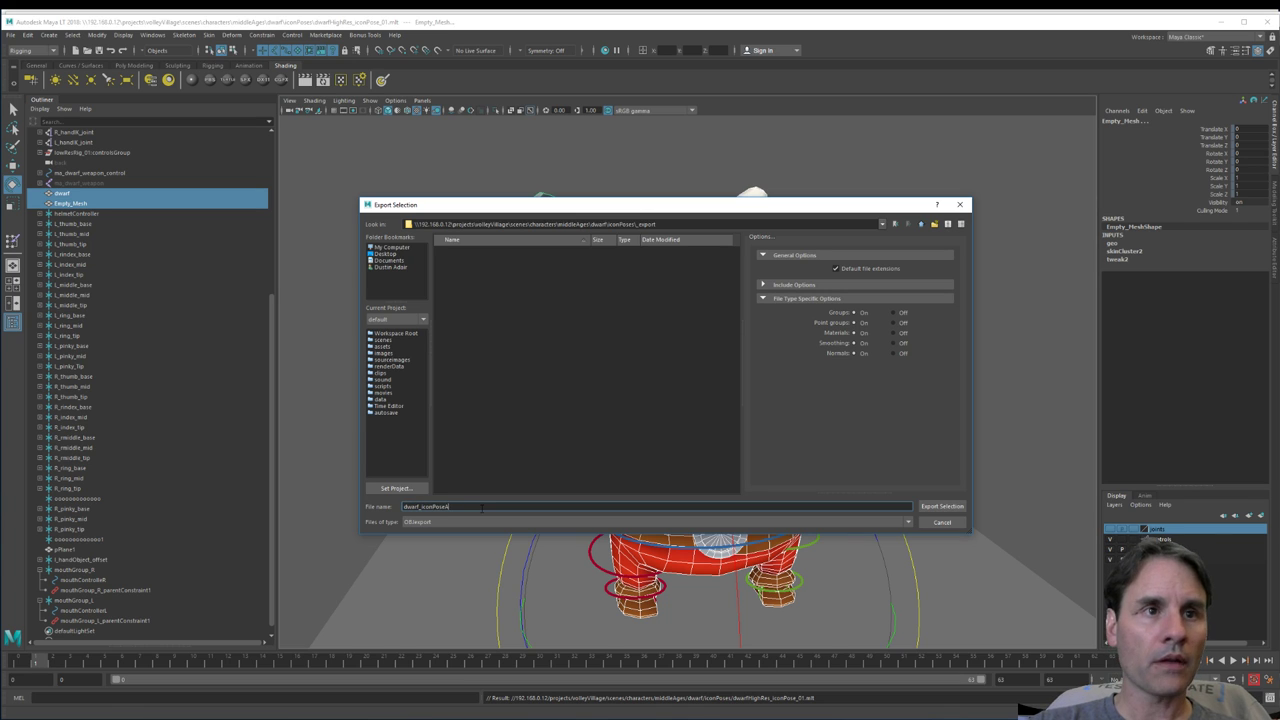
pyautogui.press('Return')
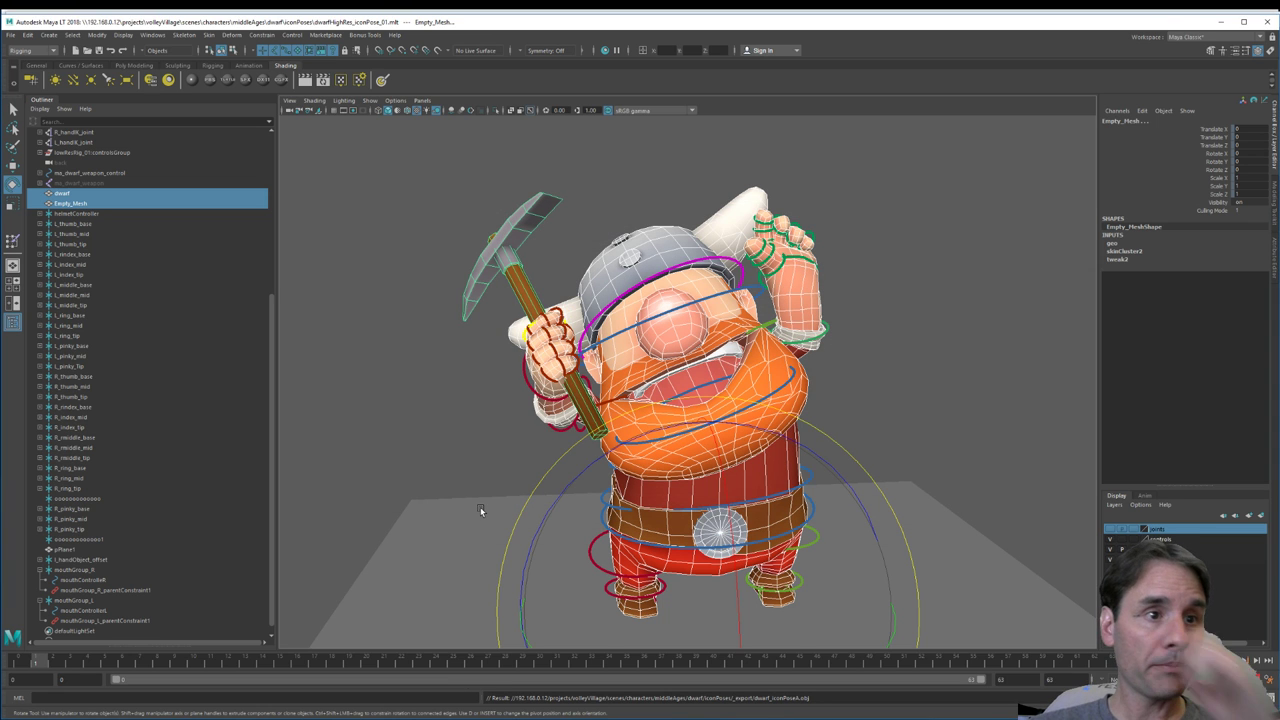
# Step: Switch to LightWave Layout and open the female warrior's poseB scene from the recent scenes
pyautogui.hotkey('alt', 'Tab')
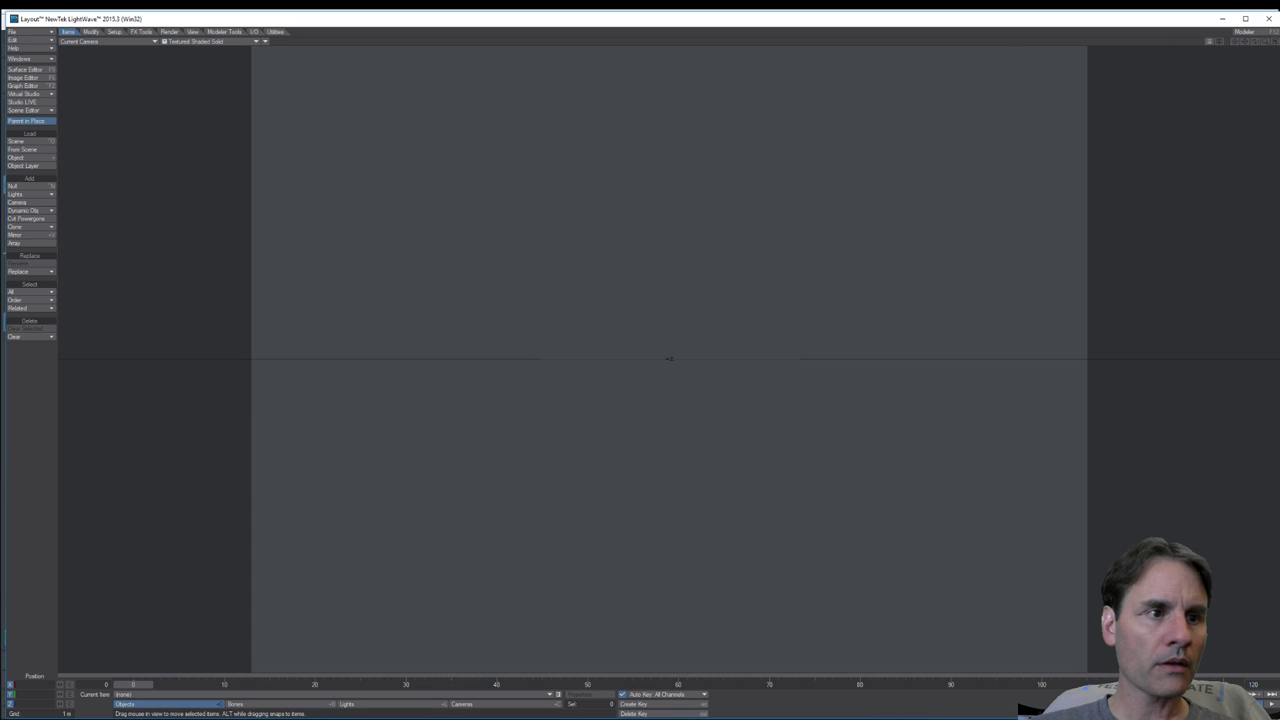
pyautogui.hotkey('alt', 'Tab')
pyautogui.click(63, 569)
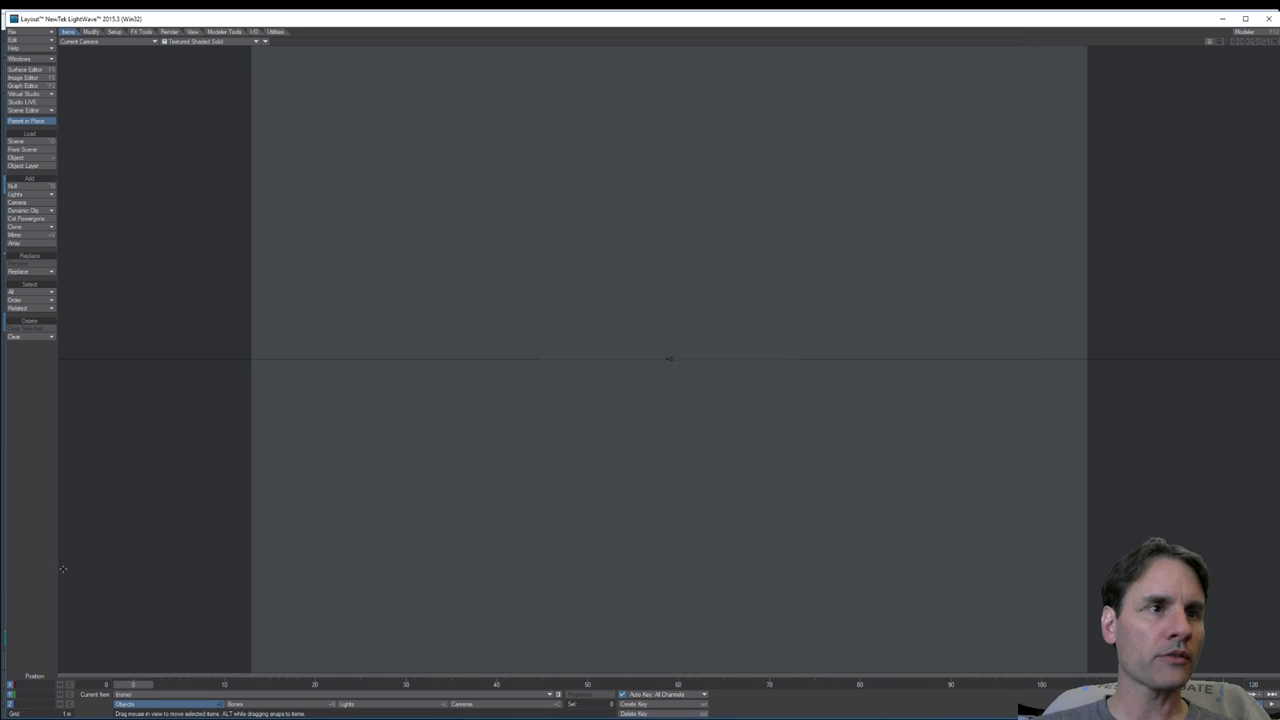
pyautogui.click(26, 32)
pyautogui.moveTo(28, 45)
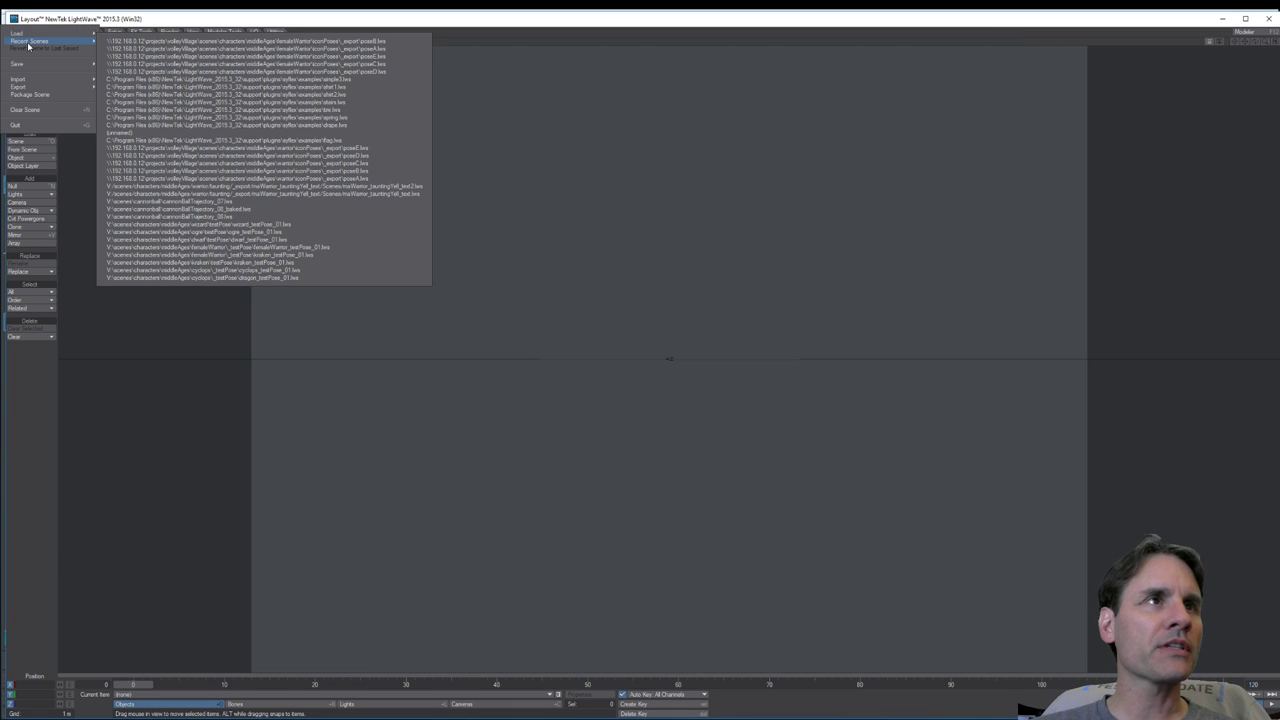
pyautogui.click(222, 43)
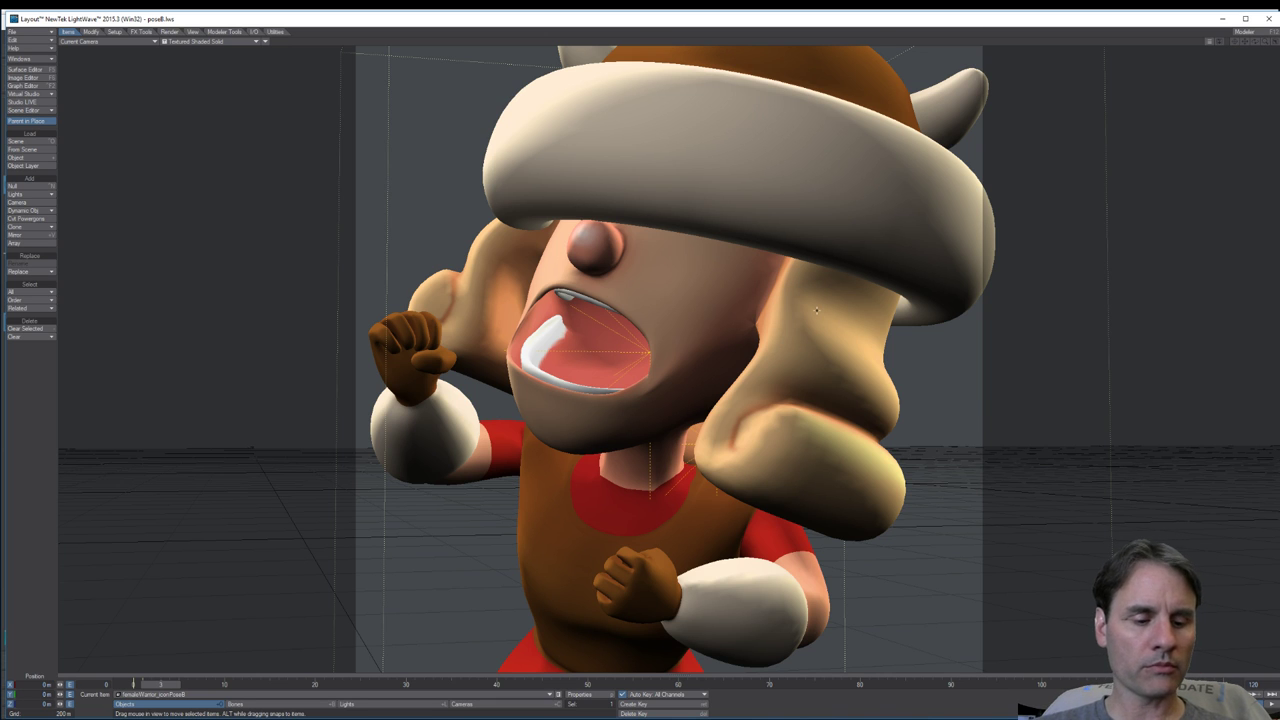
# Step: Save the scene as dwarf_poseA in the middleAges dwarf's iconPoses/_export folder
pyautogui.hotkey('shift', 's')
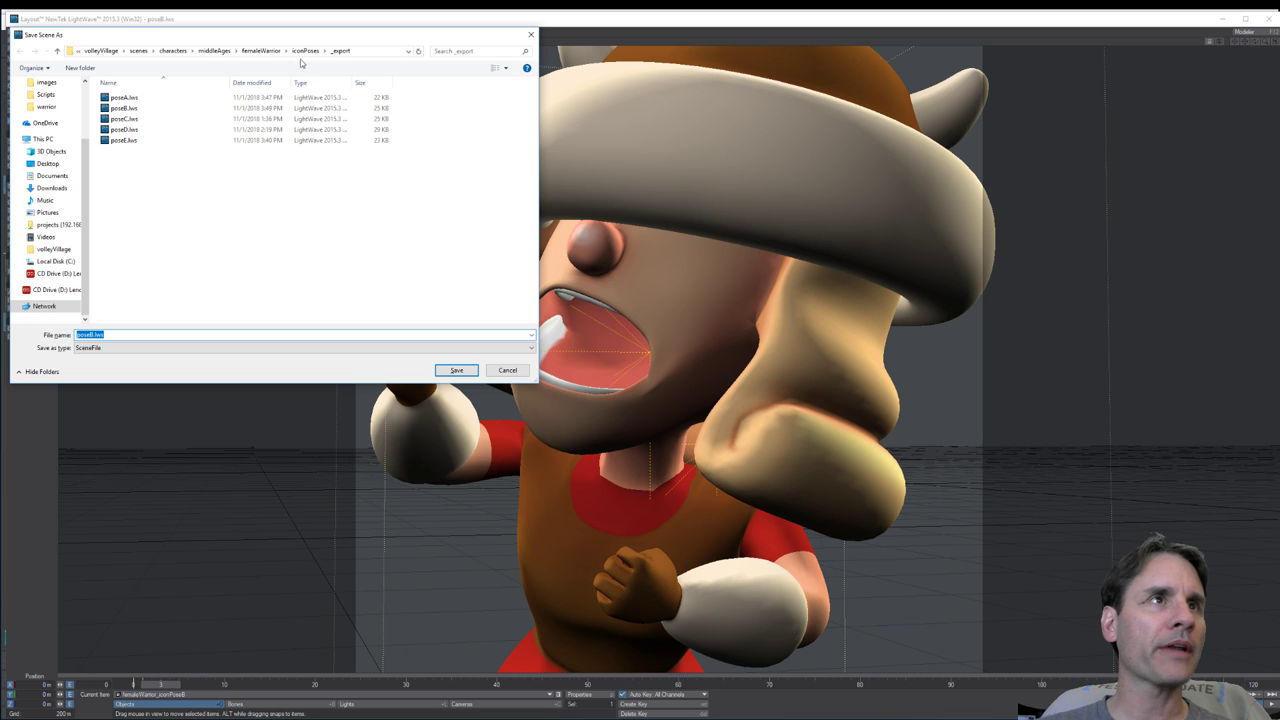
pyautogui.click(214, 52)
pyautogui.doubleClick(143, 120)
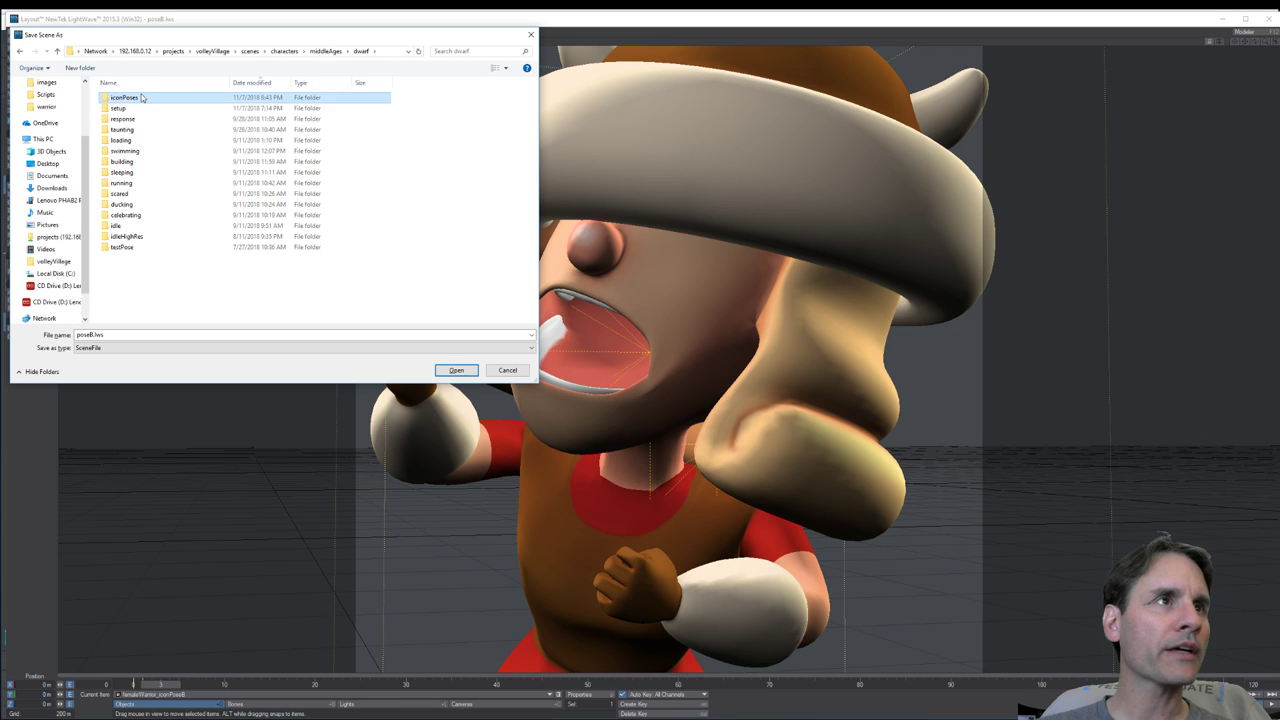
pyautogui.doubleClick(124, 97)
pyautogui.doubleClick(122, 97)
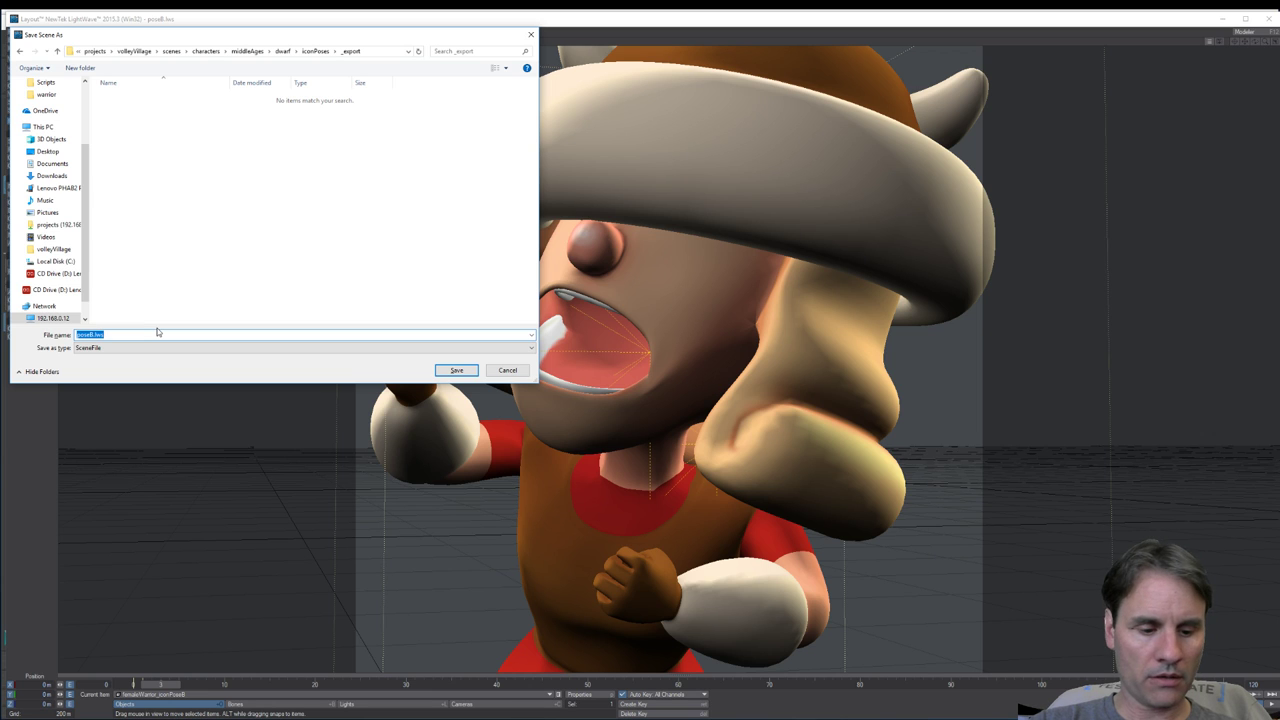
pyautogui.write('dwar')
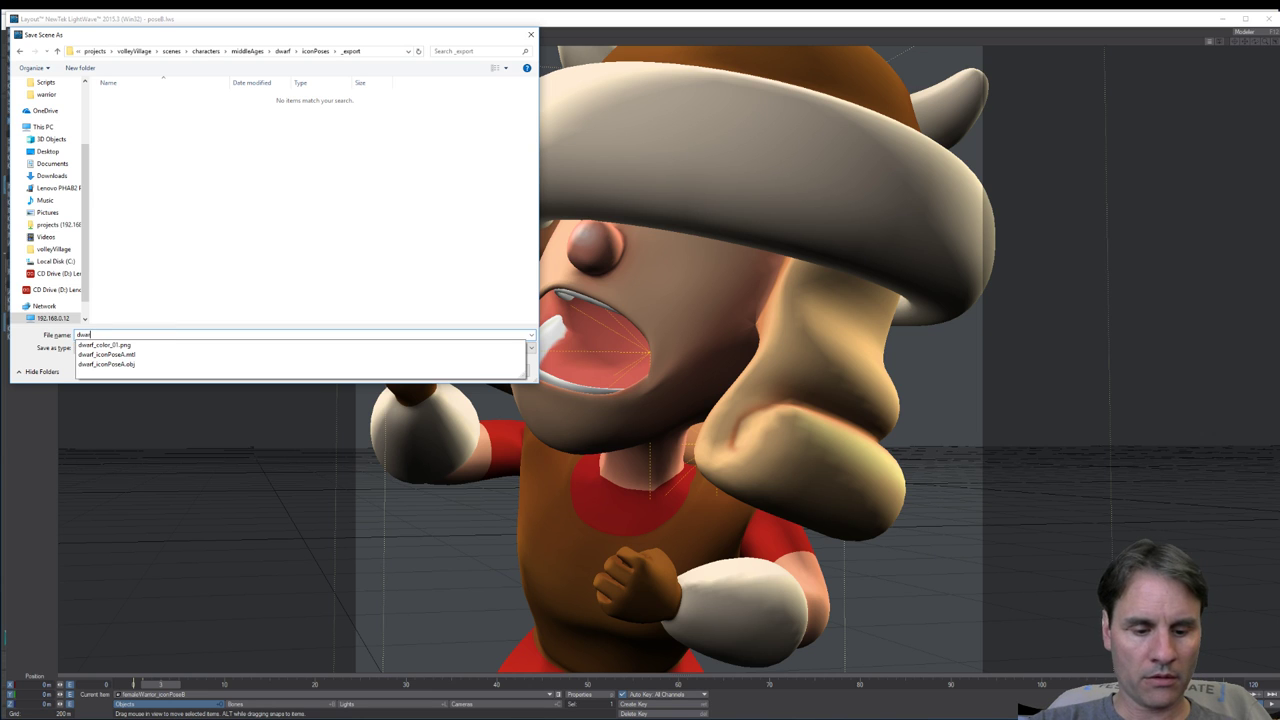
pyautogui.write('f_poseA')
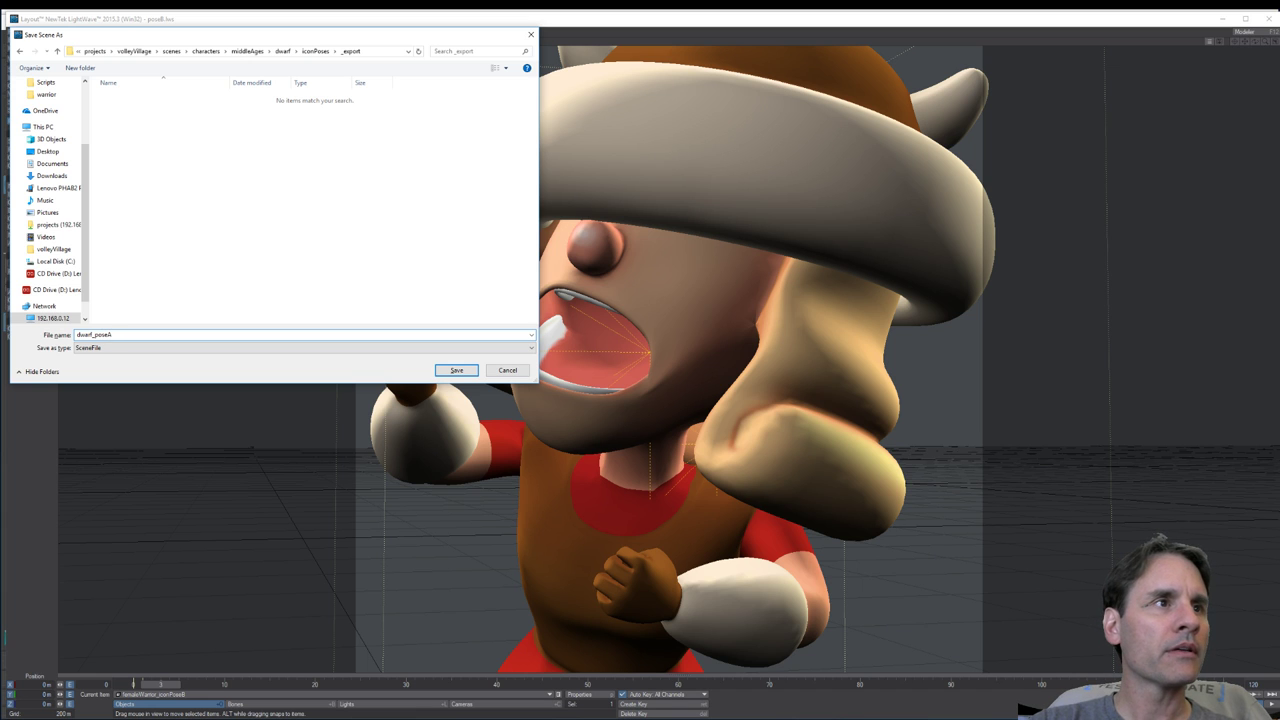
pyautogui.press('Return')
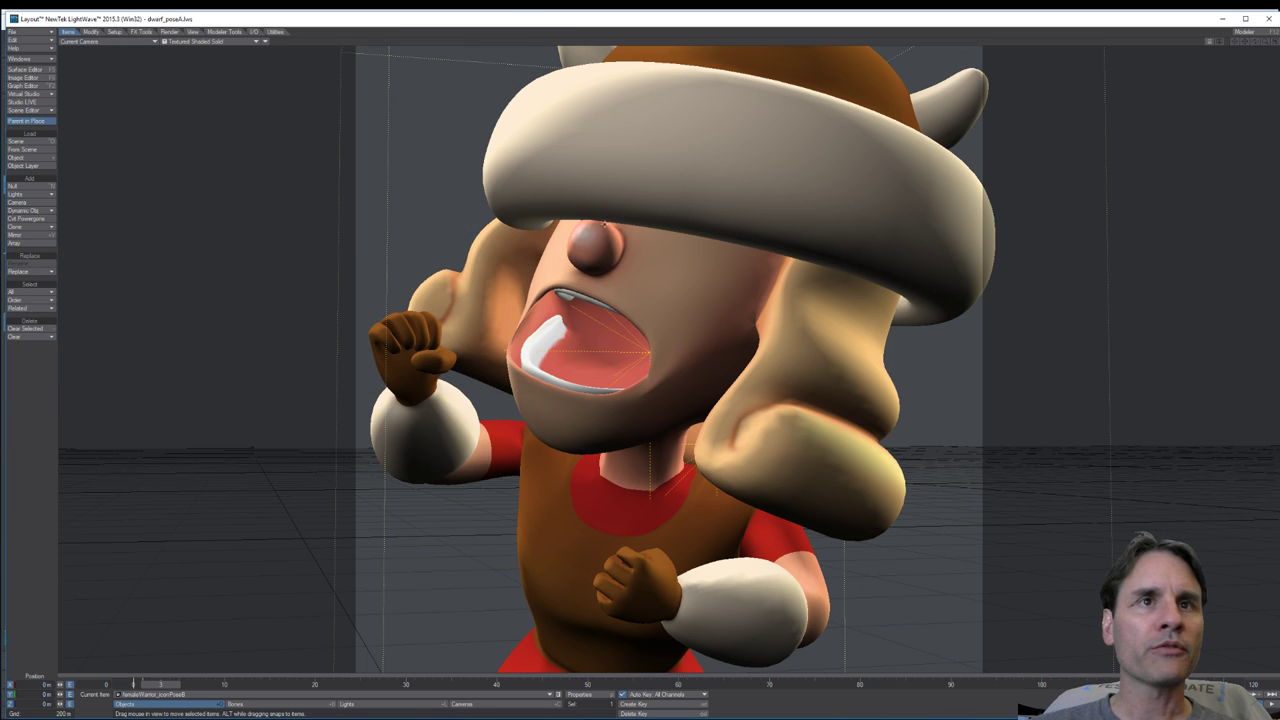
# Step: Replace the female warrior object with dwarf_iconPoseA.obj from the middleAges dwarf's iconPoses/_export folder
pyautogui.hotkey('shift', 'r')
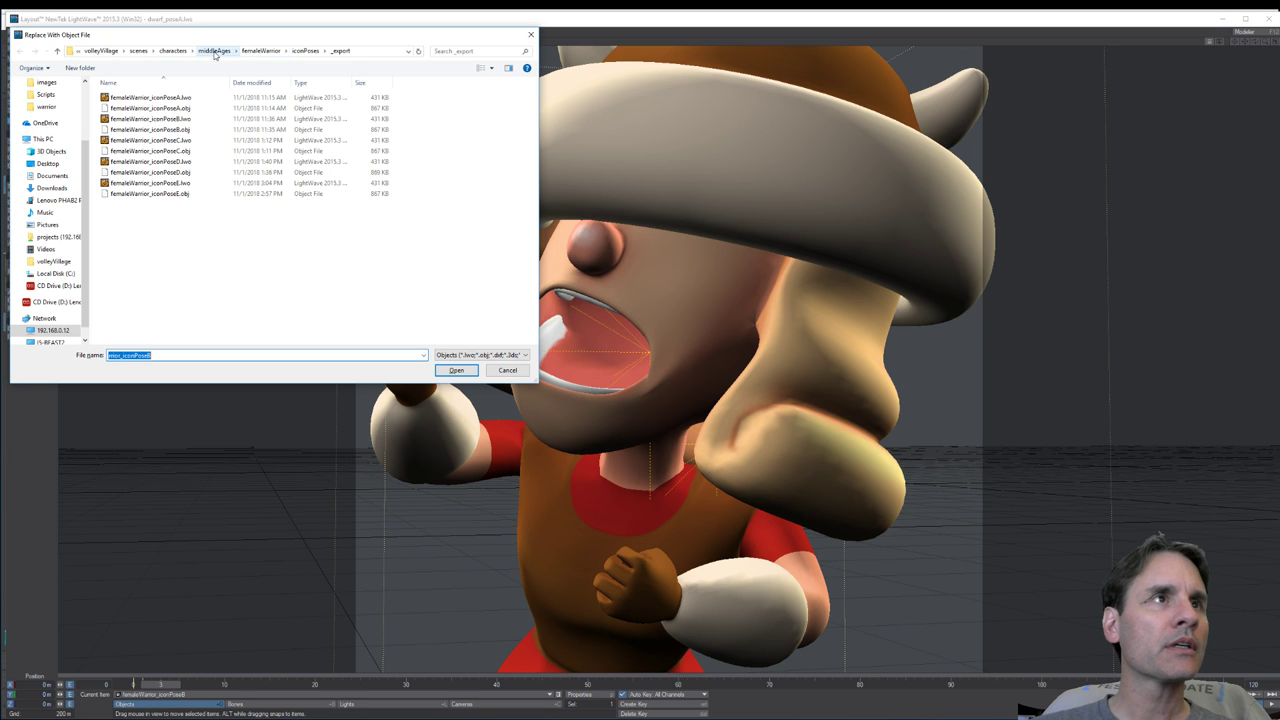
pyautogui.click(214, 52)
pyautogui.doubleClick(135, 126)
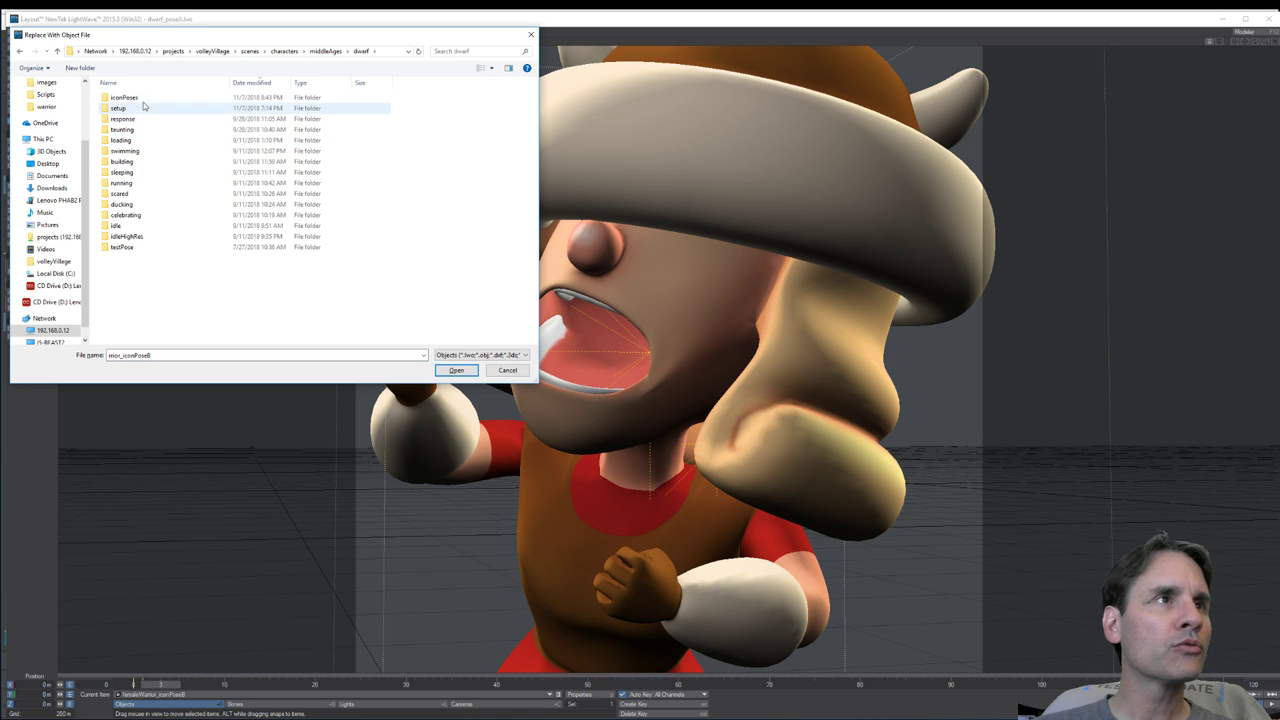
pyautogui.doubleClick(143, 100)
pyautogui.doubleClick(140, 100)
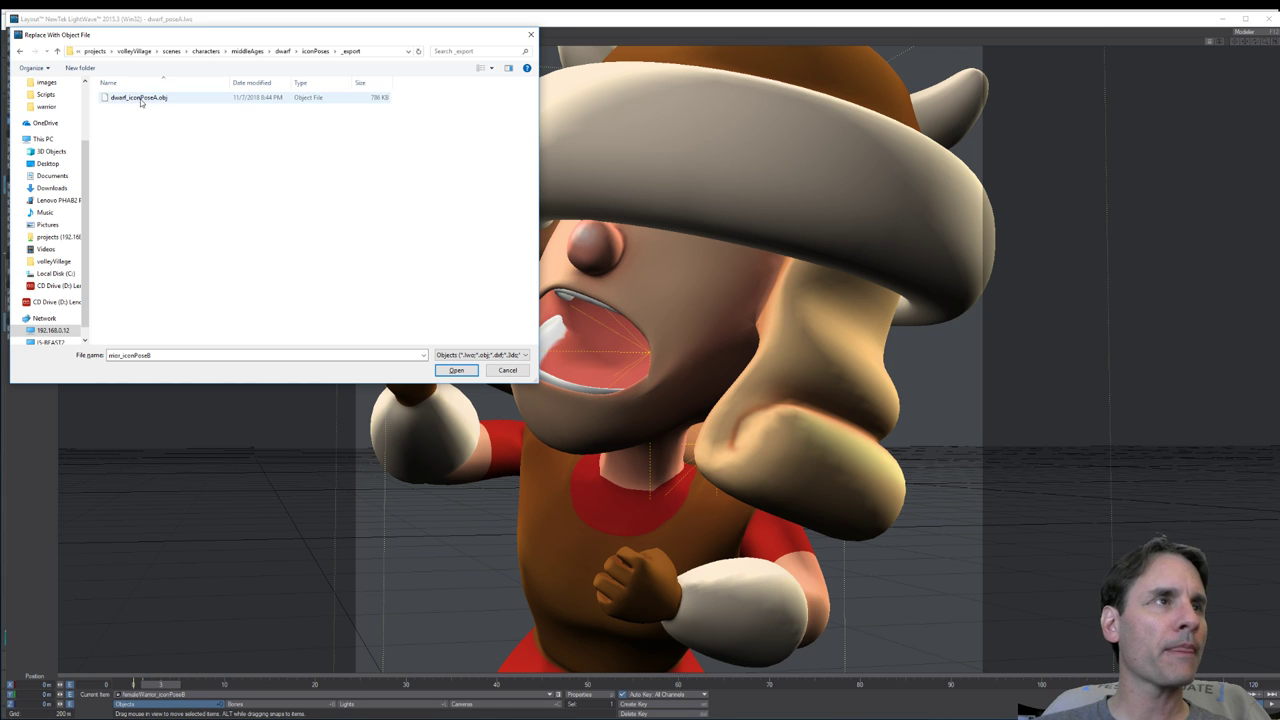
pyautogui.doubleClick(140, 100)
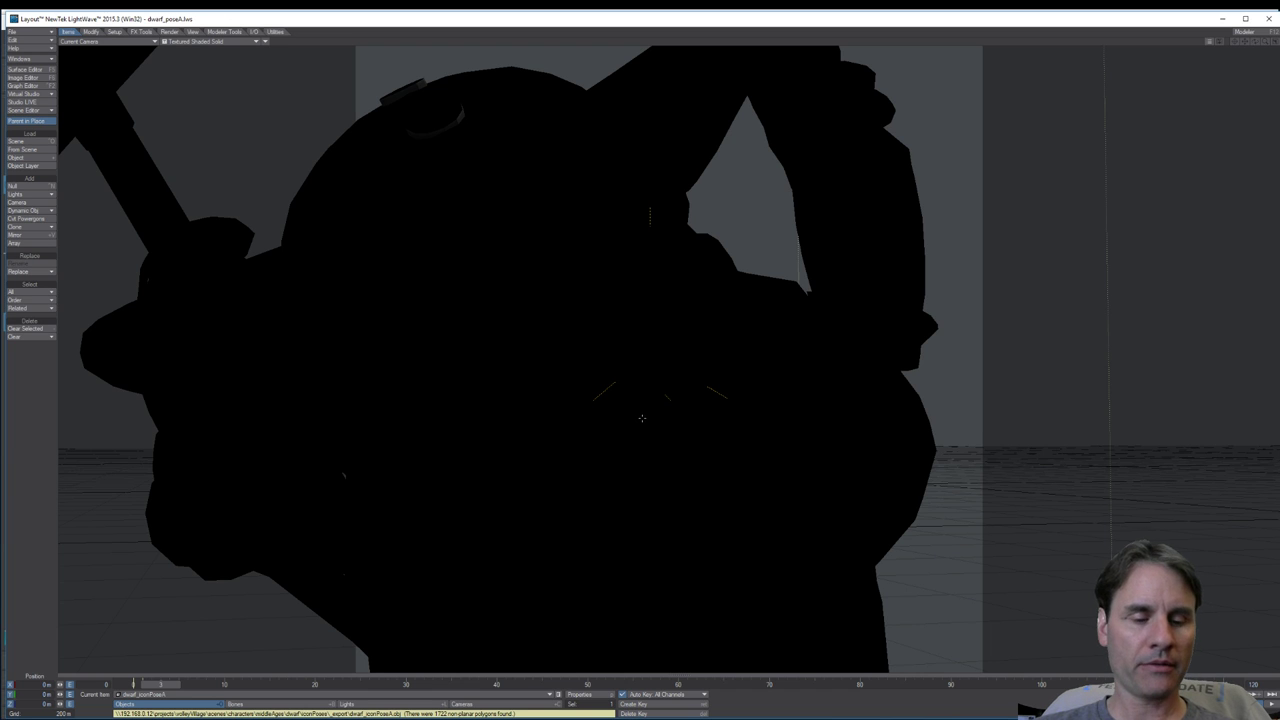
# Step: Open the Surface Editor and check the dwarf in VPR and Front Face Wireframe shading before returning to Textured Shaded Solid
pyautogui.click(25, 69)
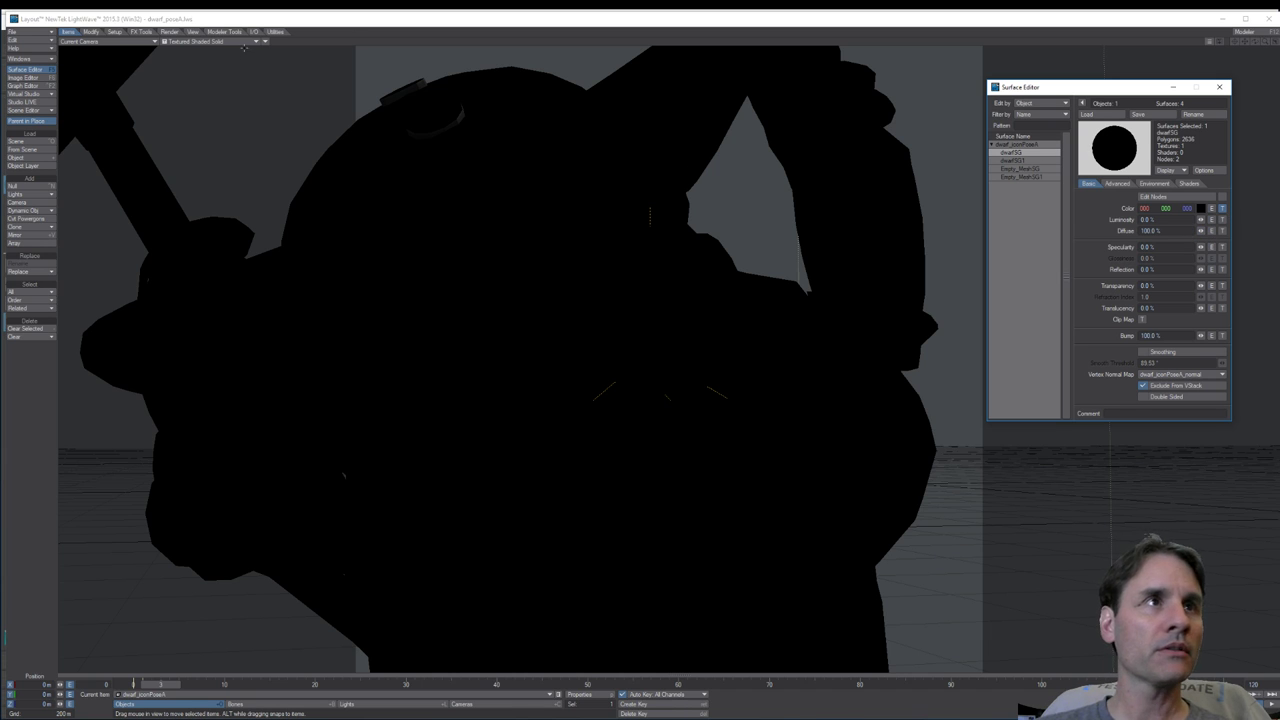
pyautogui.press('5')
pyautogui.press('6')
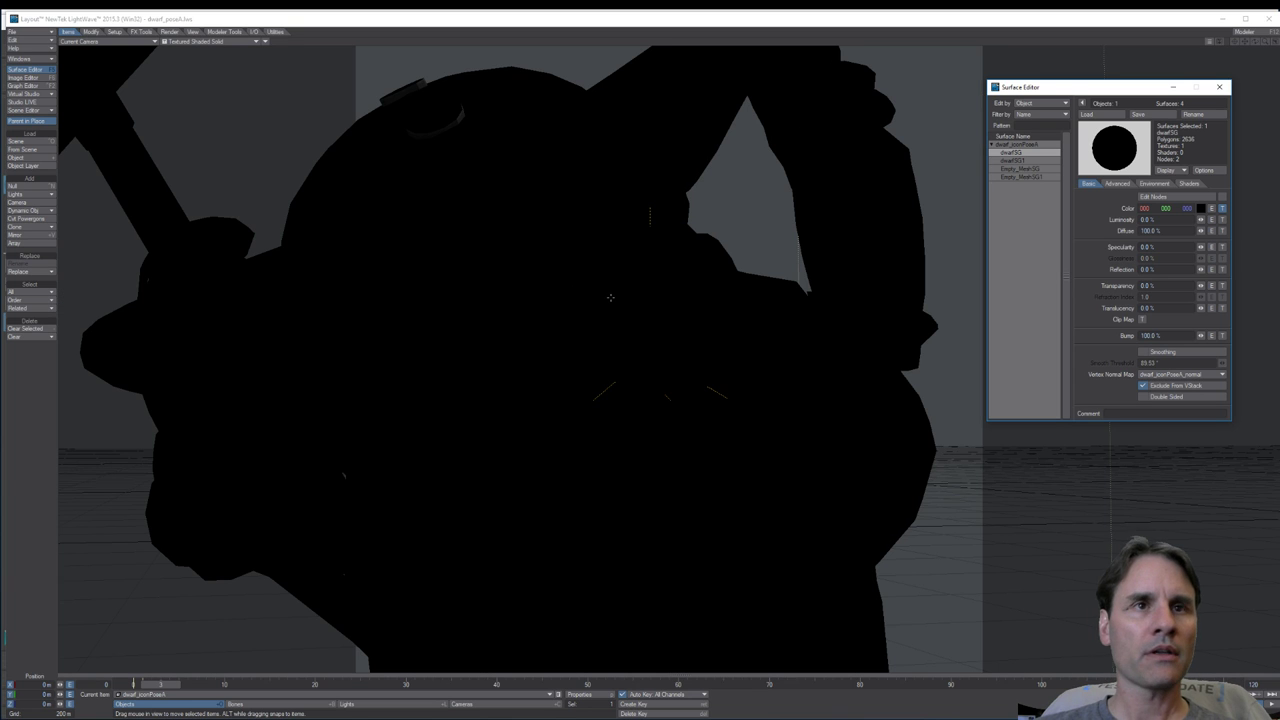
pyautogui.click(257, 42)
pyautogui.click(247, 80)
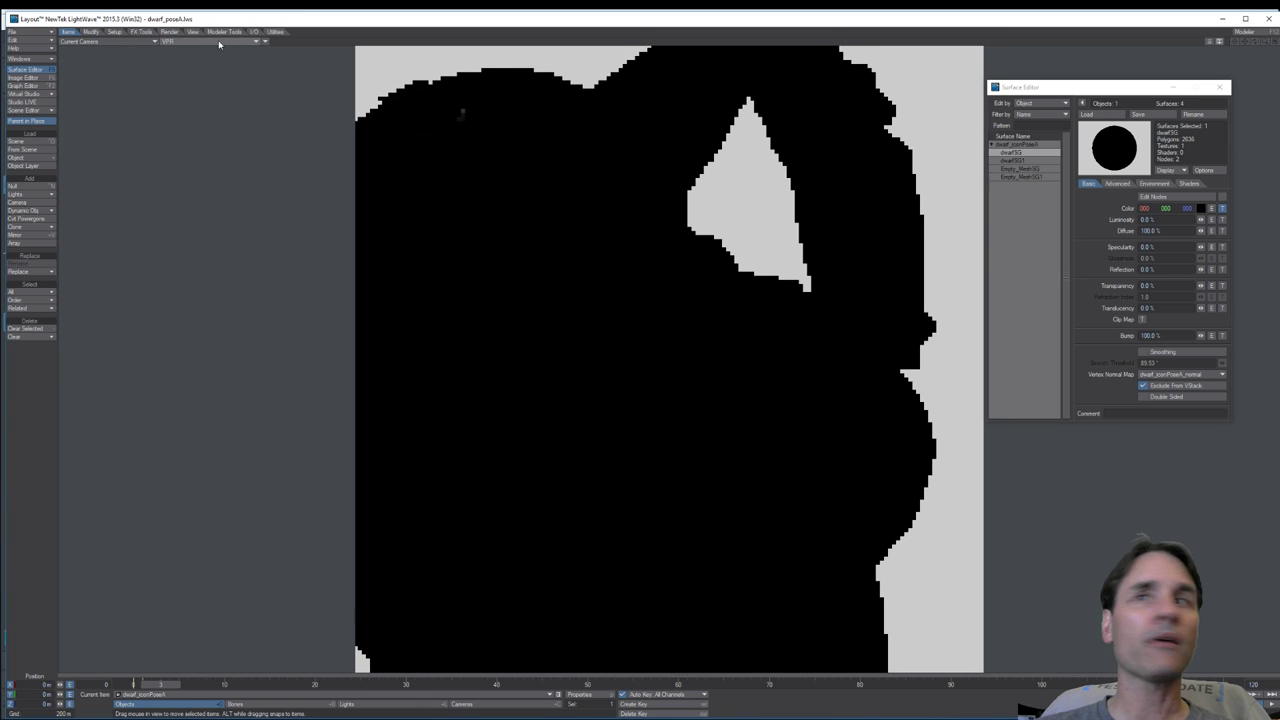
pyautogui.click(219, 43)
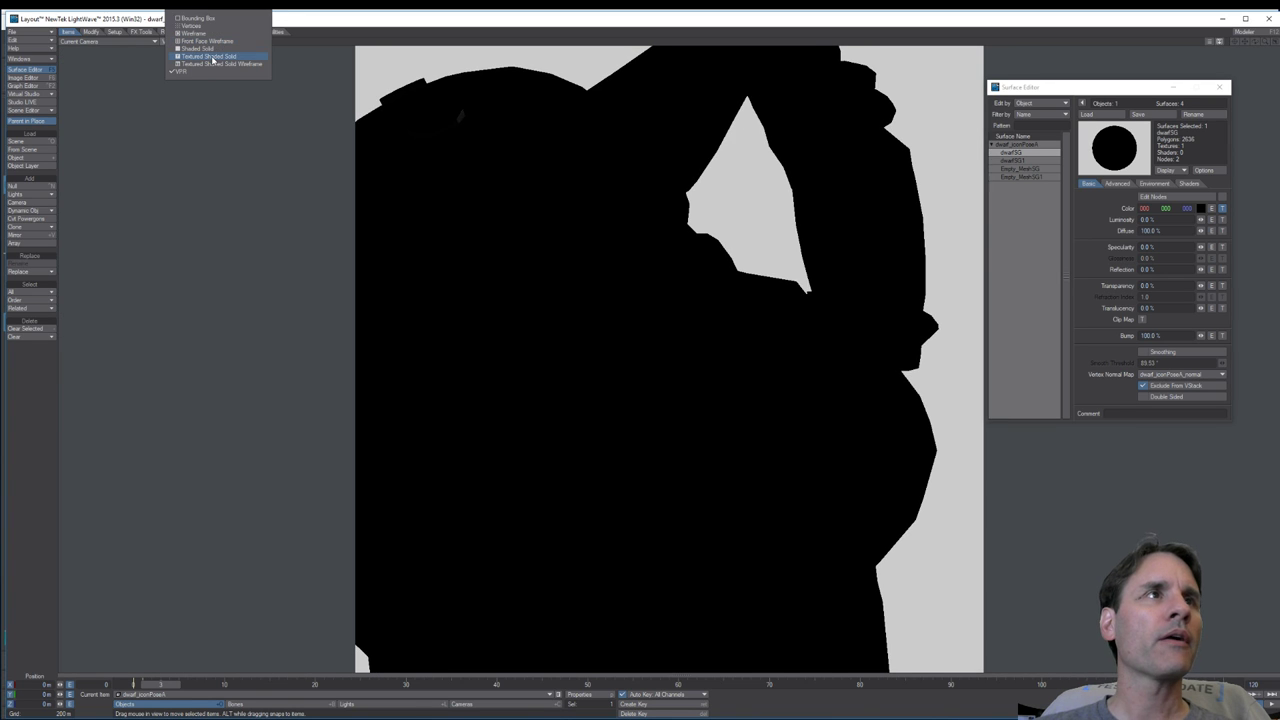
pyautogui.click(210, 41)
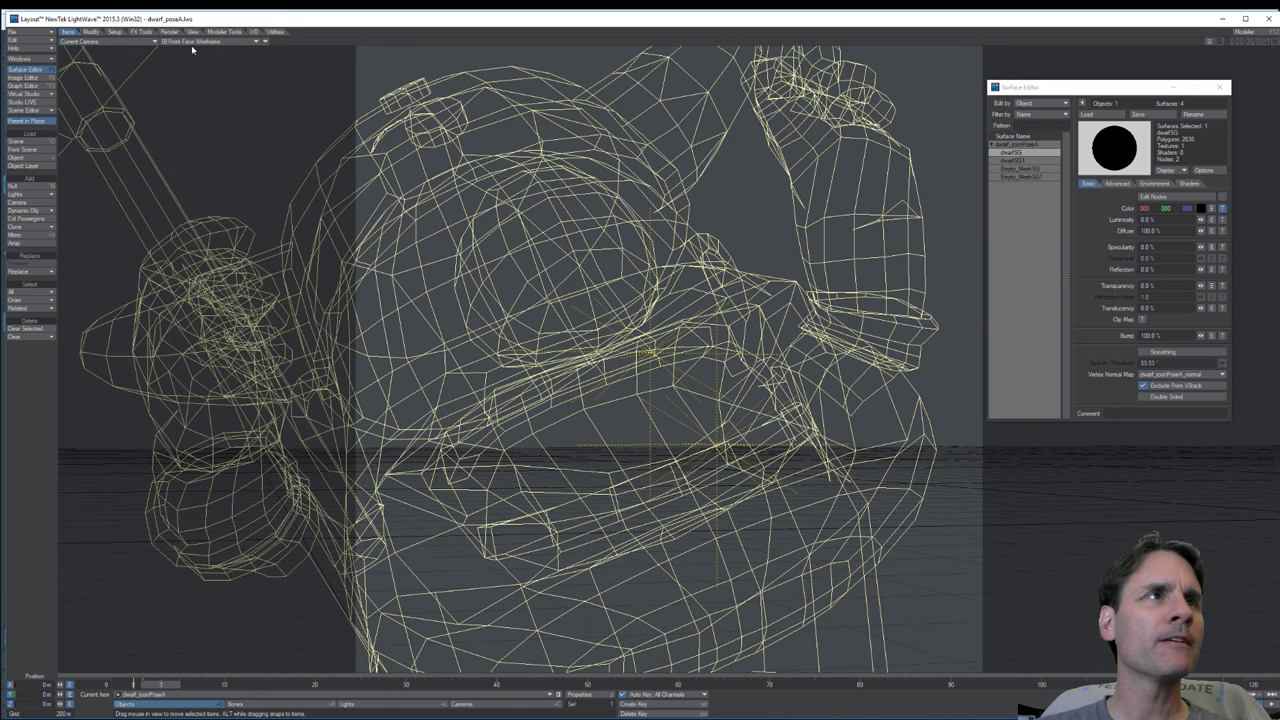
pyautogui.click(195, 41)
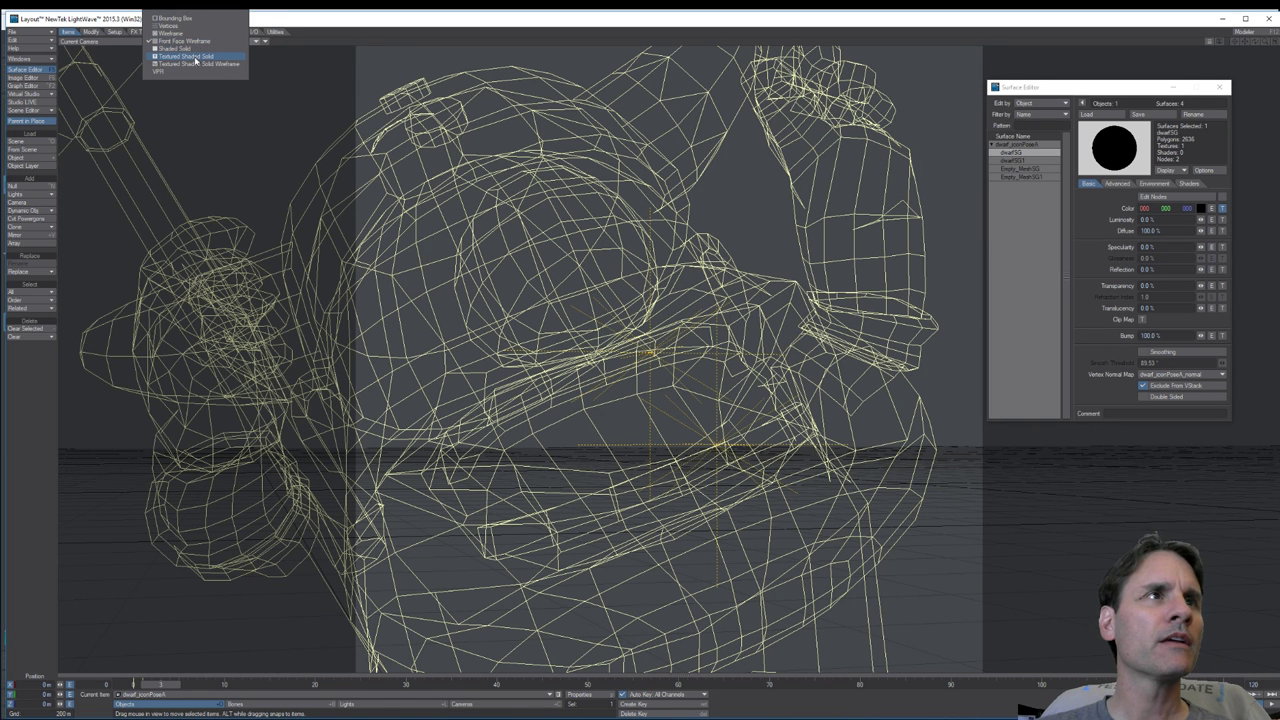
pyautogui.click(195, 57)
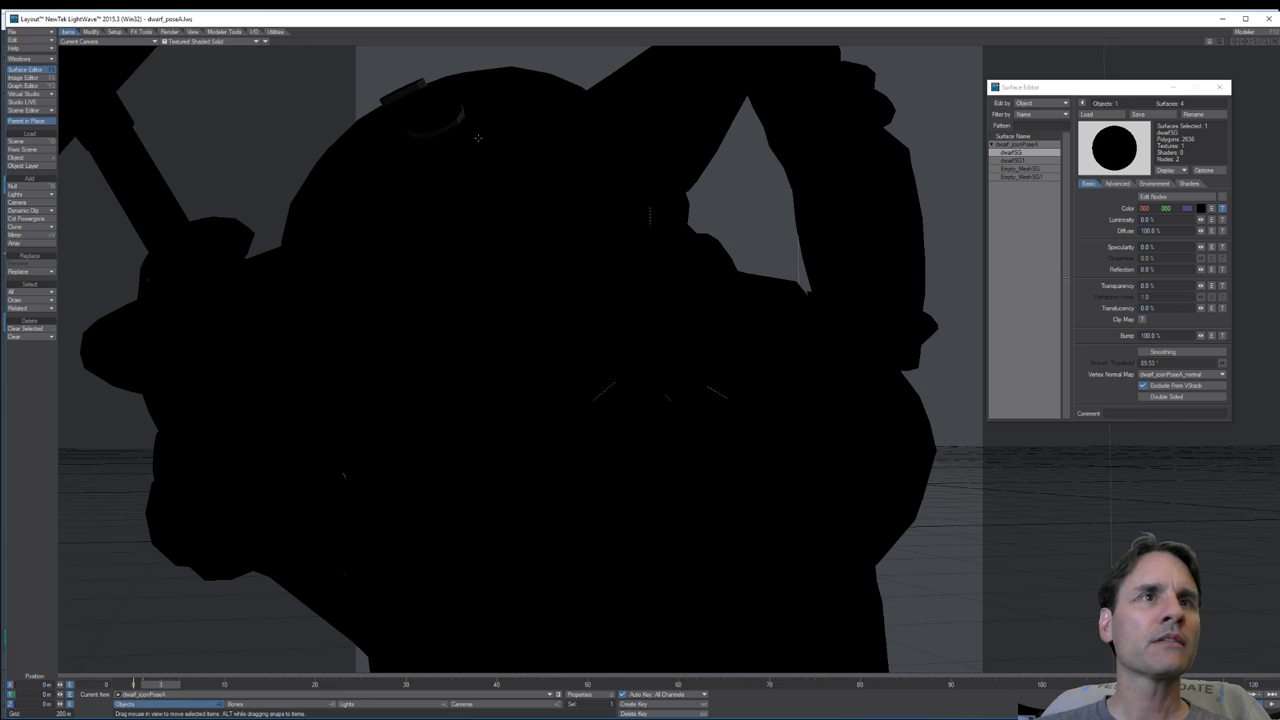
# Step: Assign dwarf_color_01.png as the color texture image of the dwarfSG surface and enable its smoothing
pyautogui.click(1221, 208)
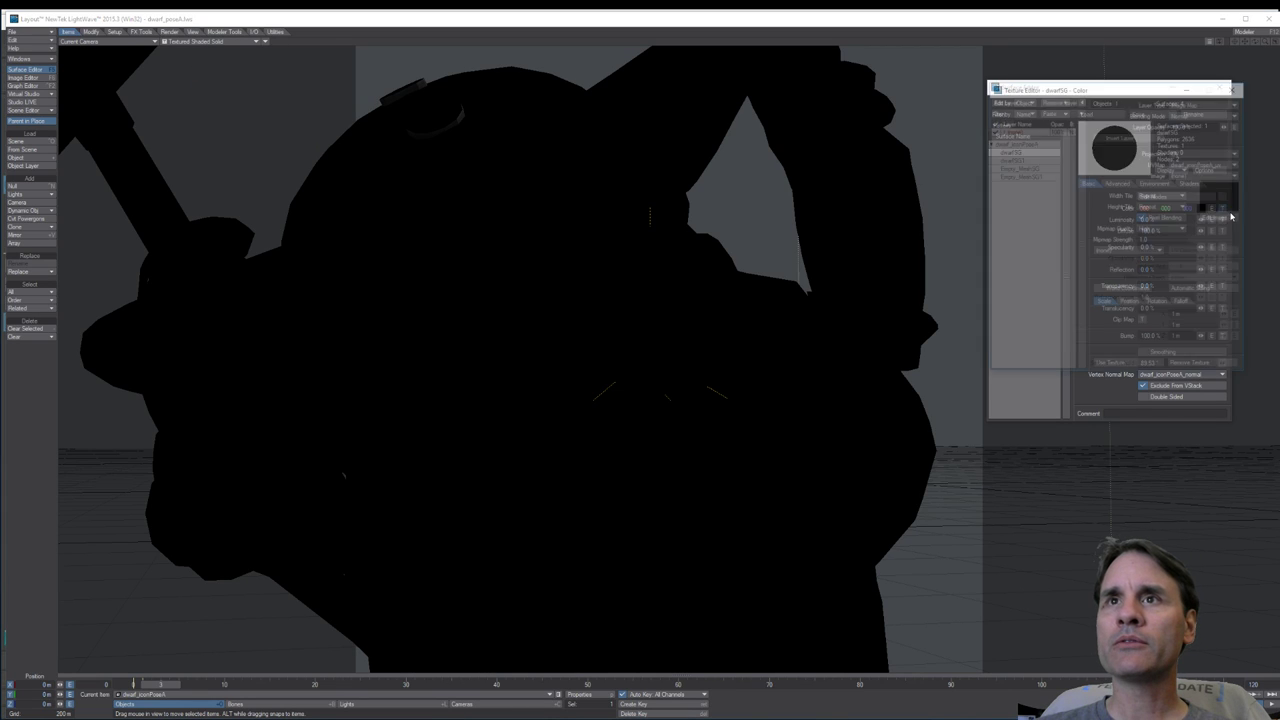
pyautogui.click(1205, 175)
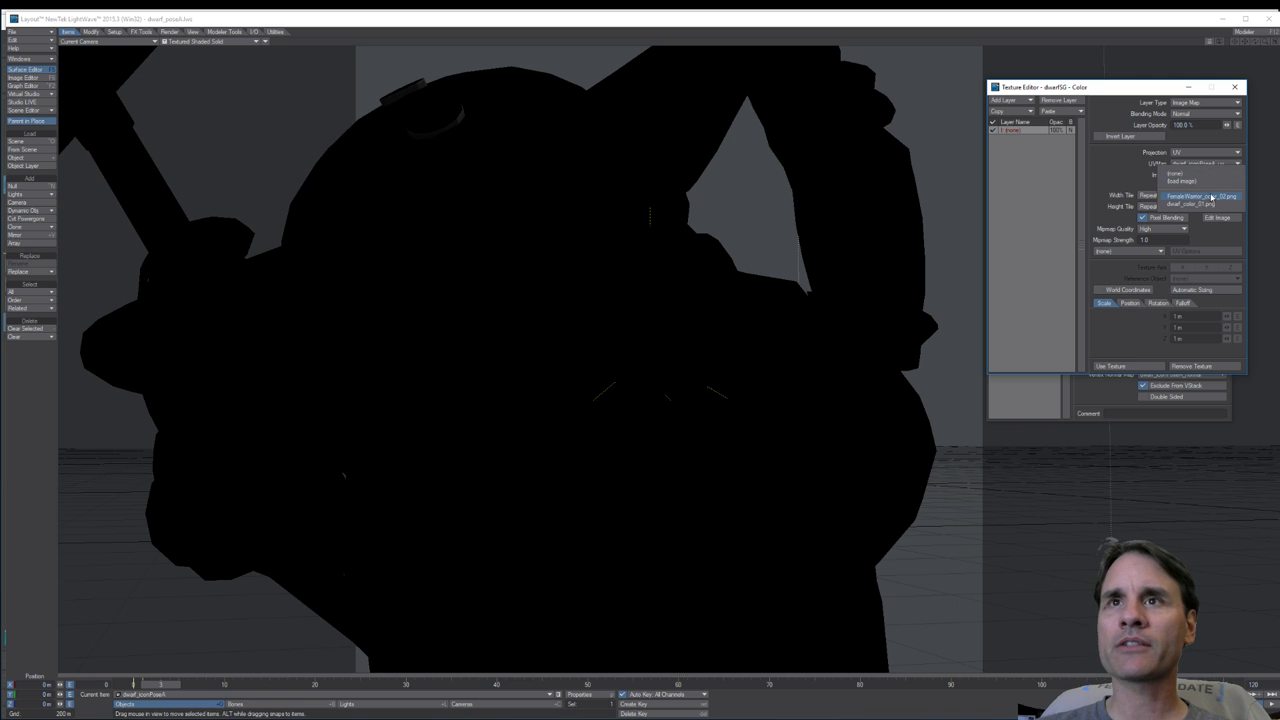
pyautogui.click(1210, 204)
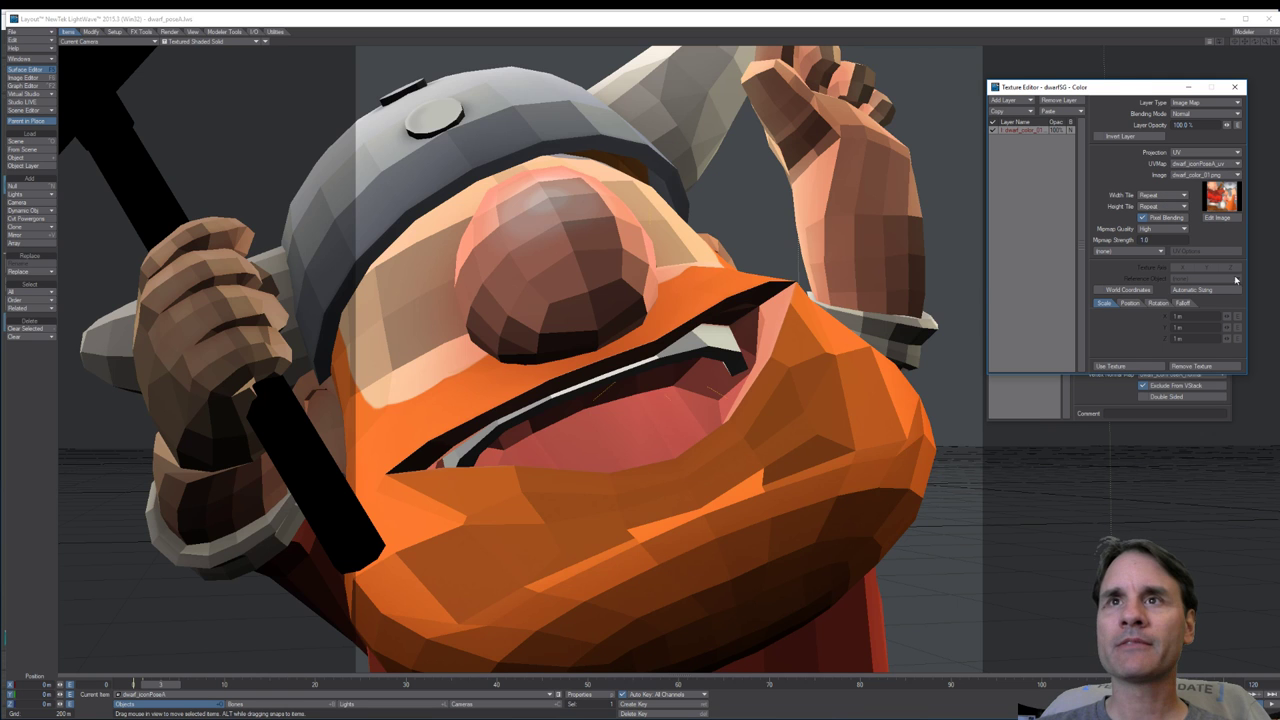
pyautogui.click(1235, 87)
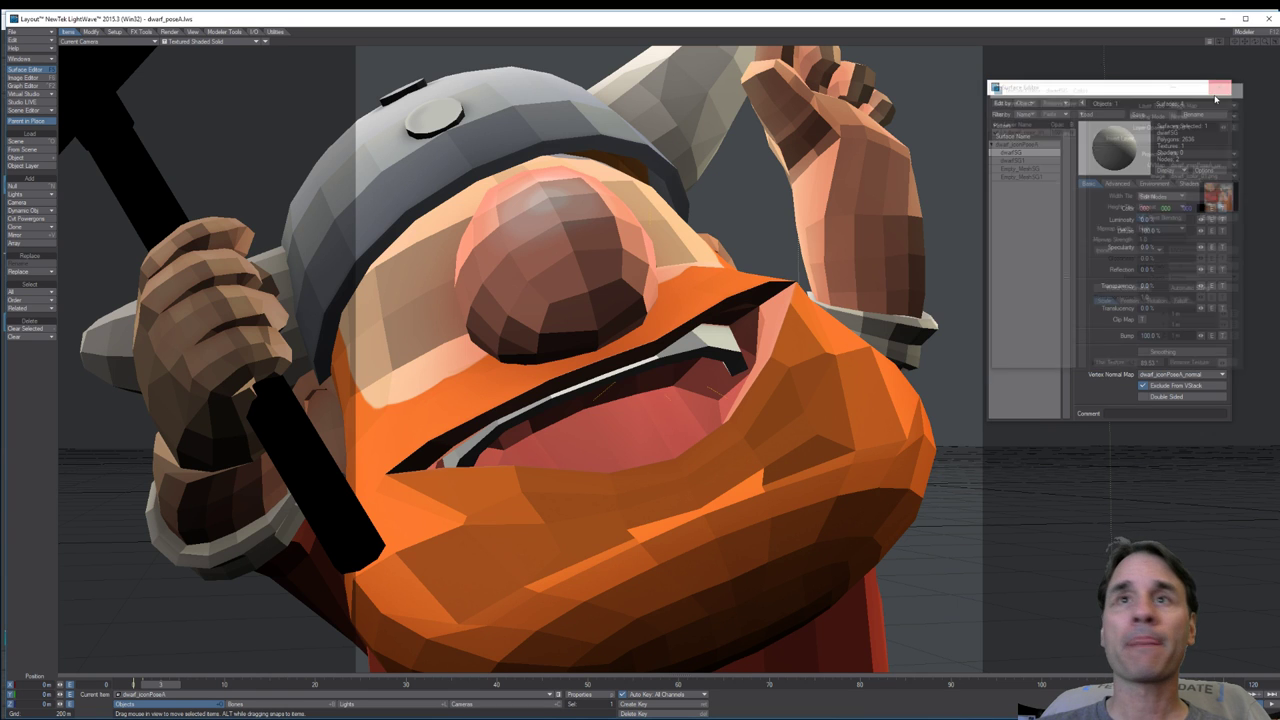
pyautogui.click(1150, 351)
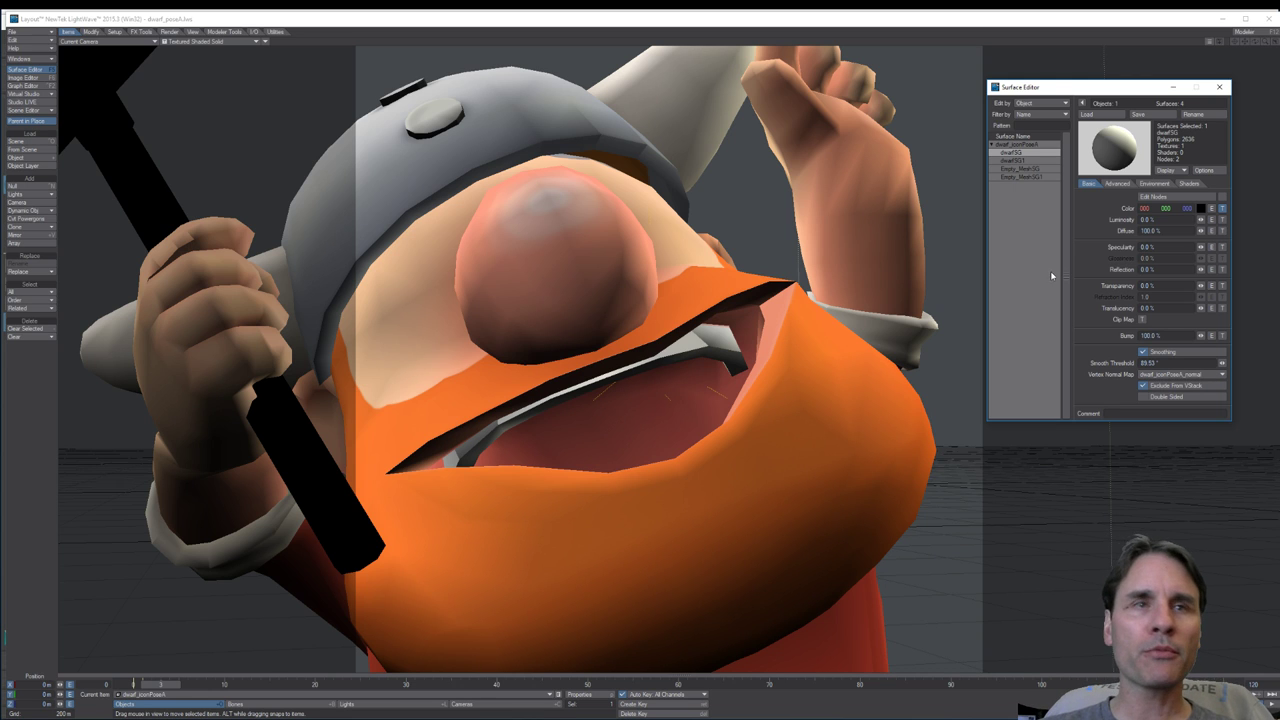
# Step: Move and rotate the camera so the dwarf's head, raised hands and whole pickaxe fit within the frame
pyautogui.click(480, 21)
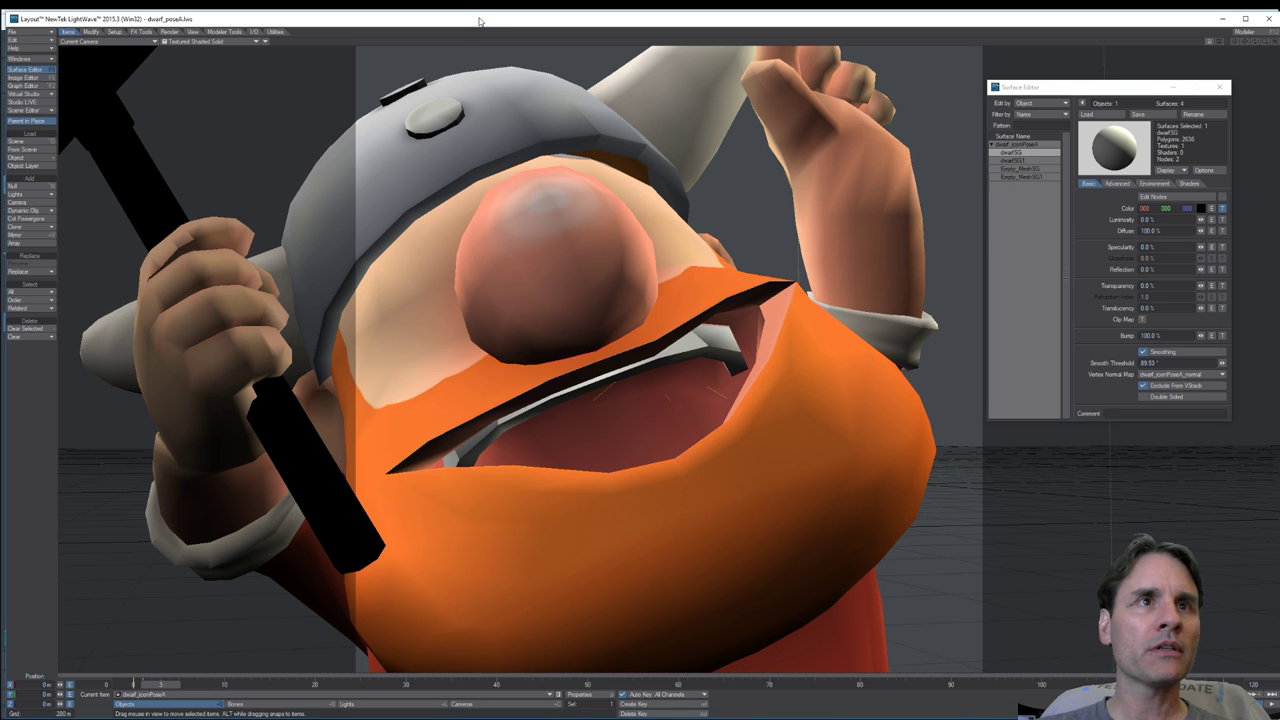
pyautogui.click(468, 704)
pyautogui.moveTo(599, 416); pyautogui.dragTo(594, 485)
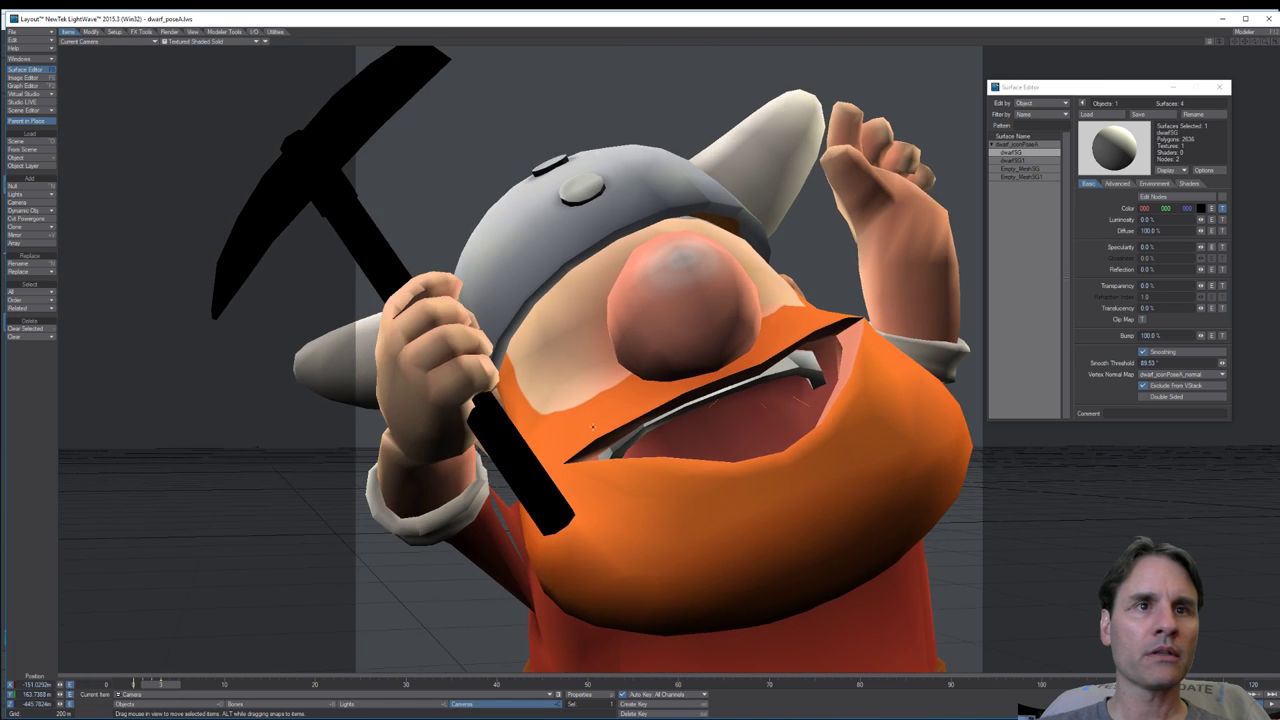
pyautogui.moveTo(594, 485); pyautogui.dragTo(594, 435, button='right')
pyautogui.moveTo(580, 432); pyautogui.dragTo(558, 486)
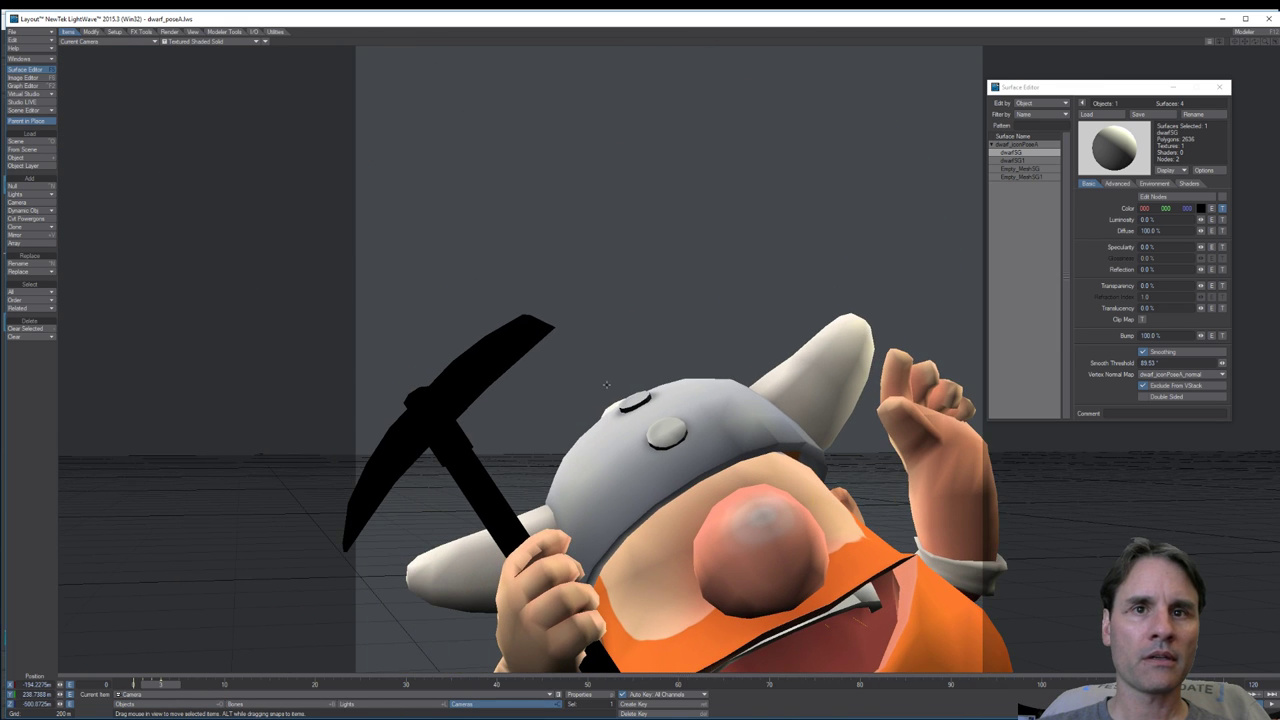
pyautogui.press('y')
pyautogui.moveTo(606, 384); pyautogui.dragTo(620, 436)
pyautogui.moveTo(700, 390); pyautogui.dragTo(703, 418)
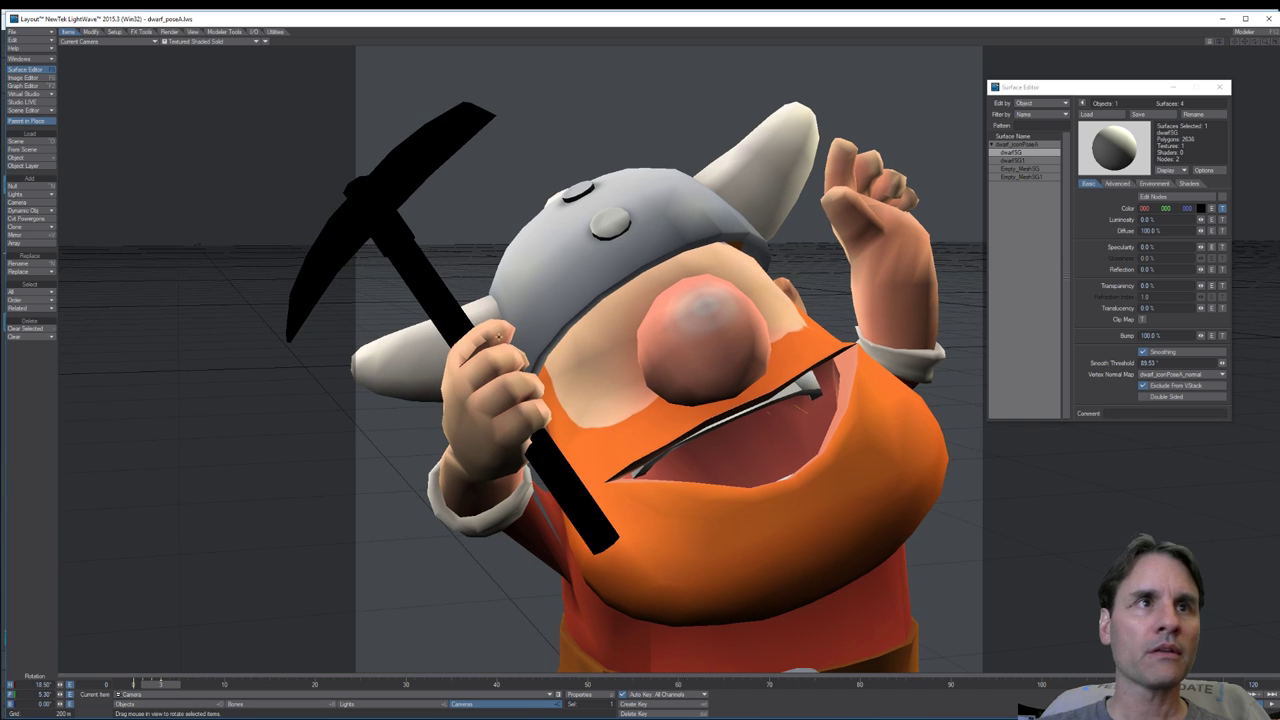
# Step: Select the dwarf object and inspect the color texture of its dwarfSG1 surface
pyautogui.click(410, 181)
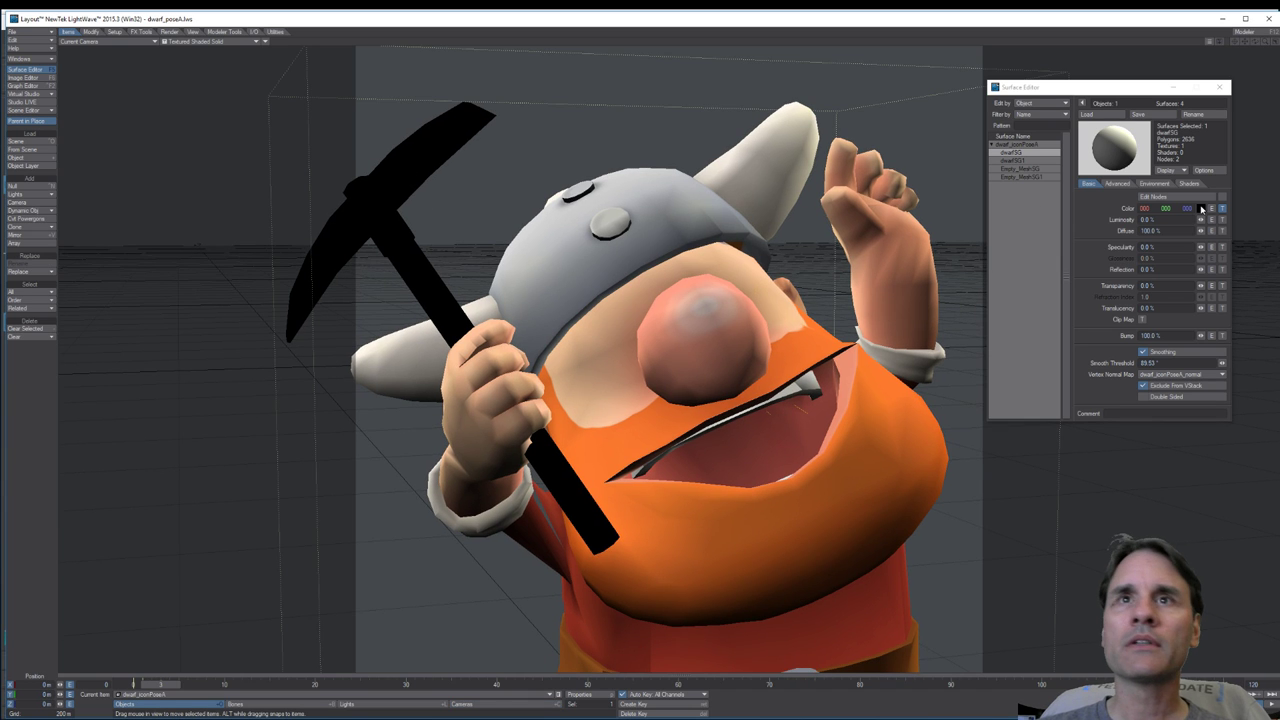
pyautogui.click(1034, 161)
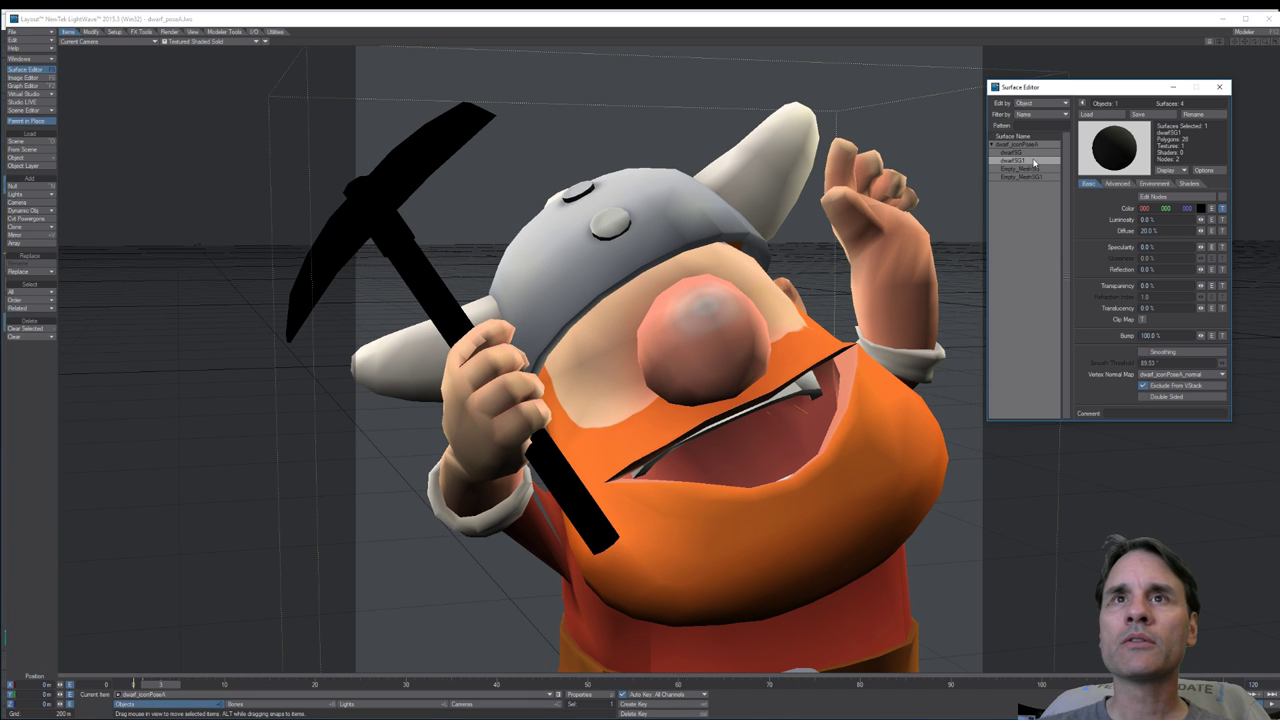
pyautogui.click(1222, 209)
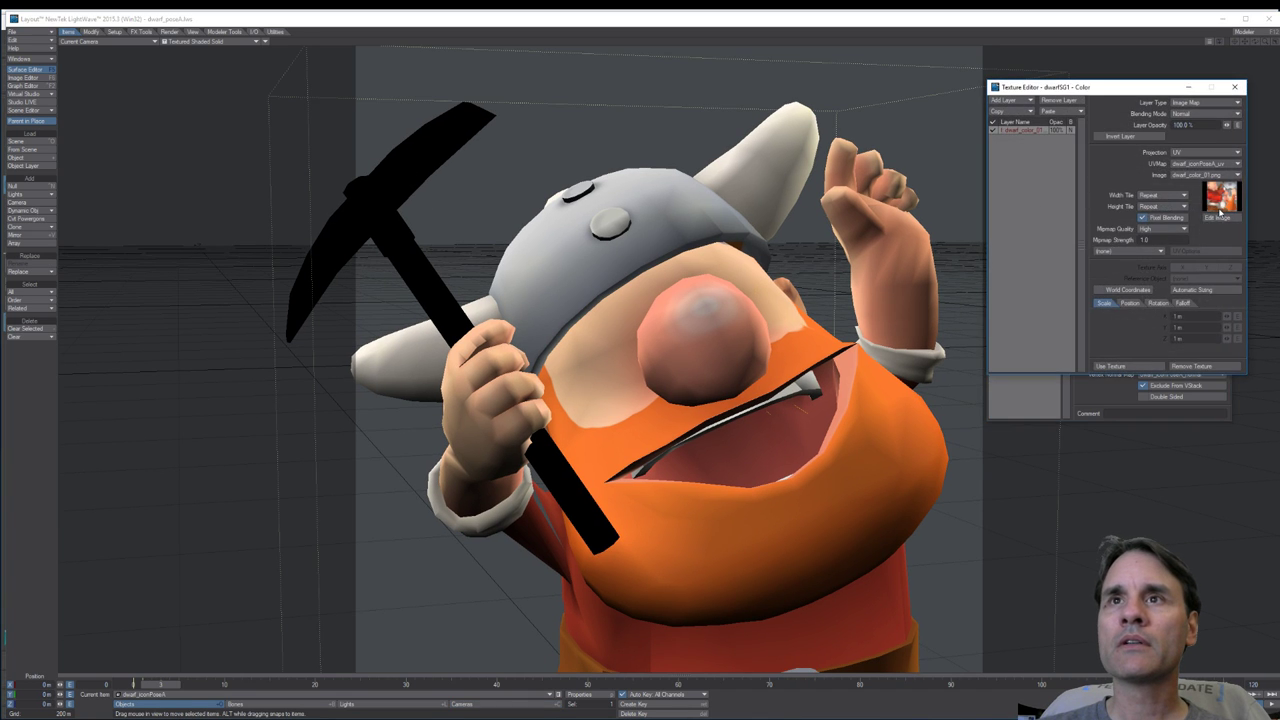
pyautogui.click(1235, 88)
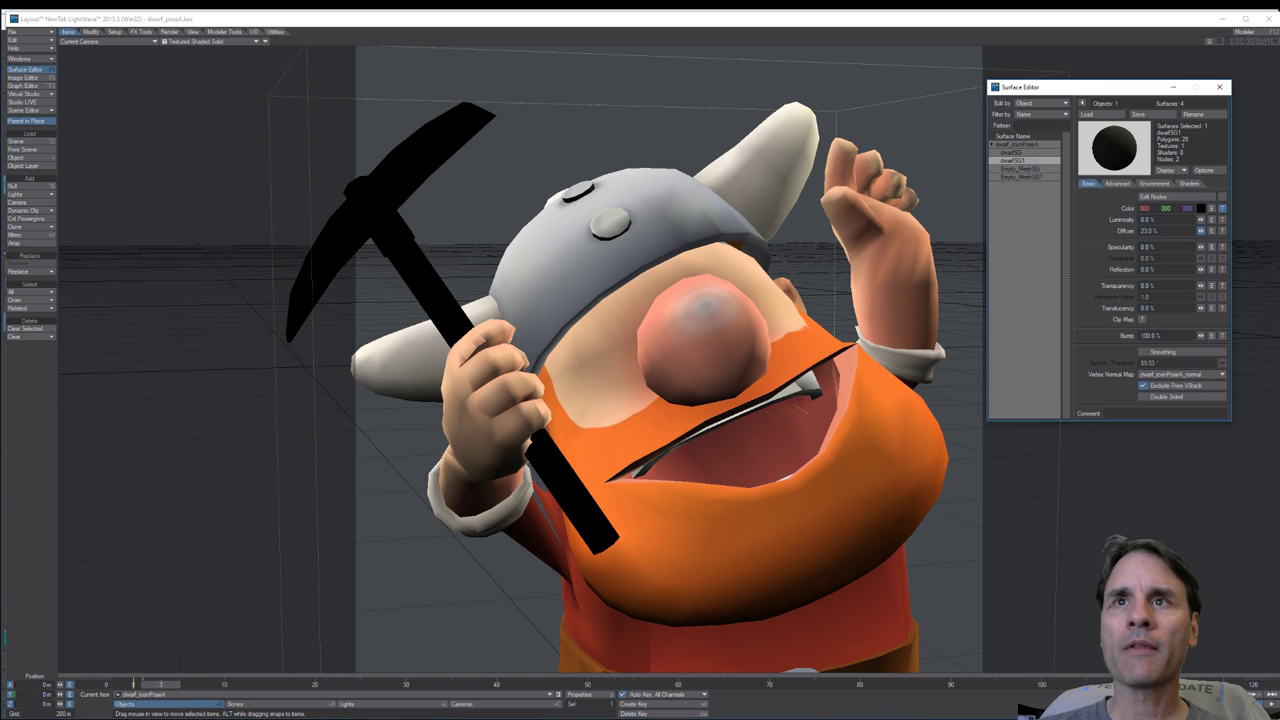
# Step: Assign dwarf_color_01.png as the color texture image of the pickaxe's Empty_MeshSG surface
pyautogui.click(1020, 169)
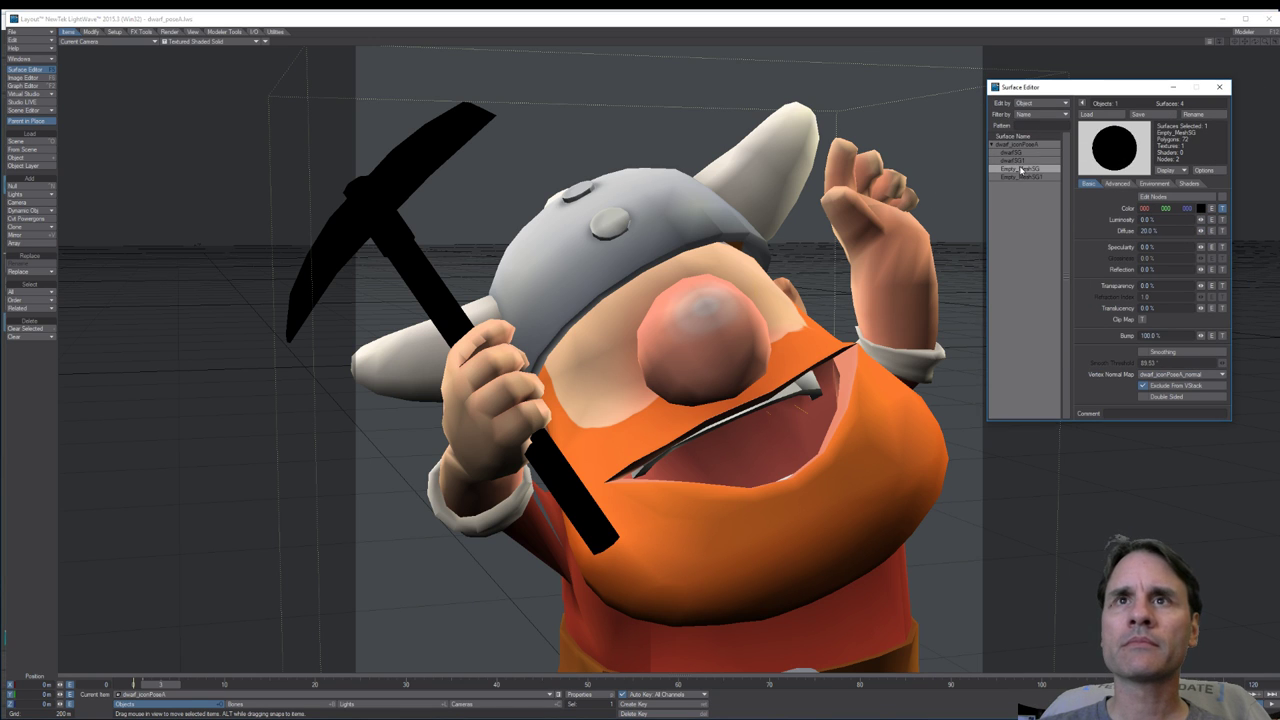
pyautogui.click(1221, 208)
pyautogui.click(1181, 175)
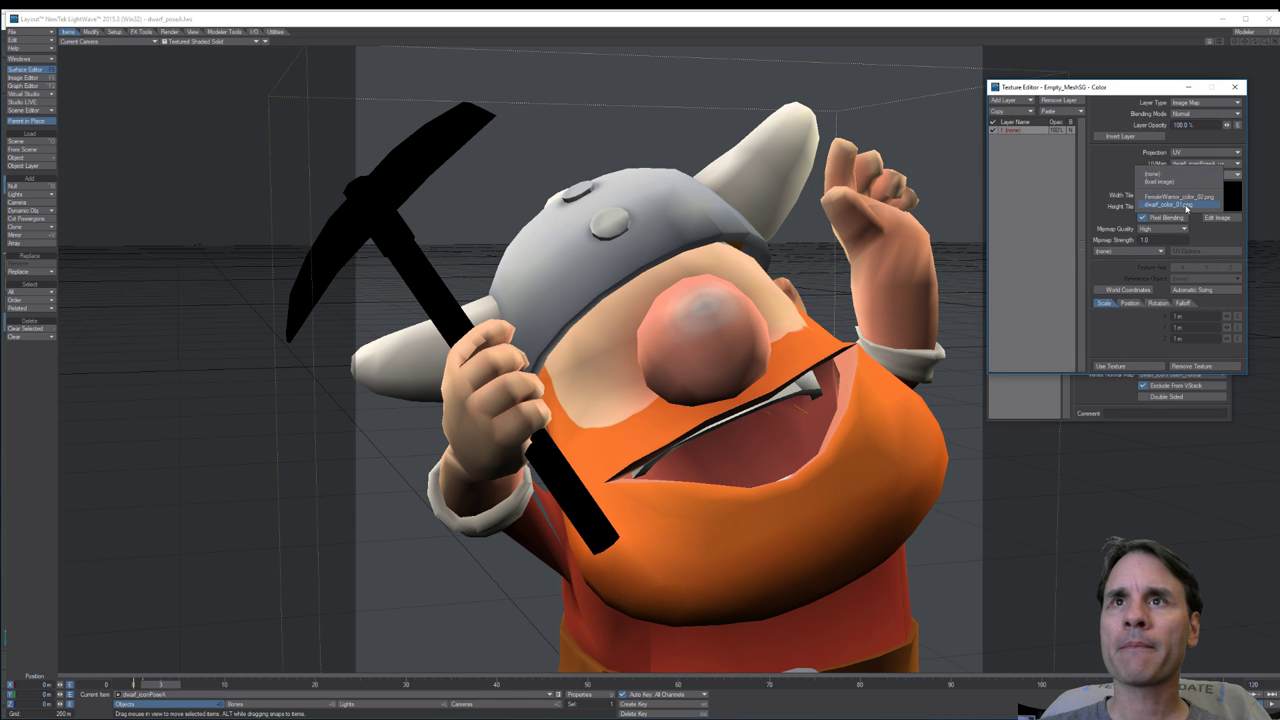
pyautogui.click(1180, 204)
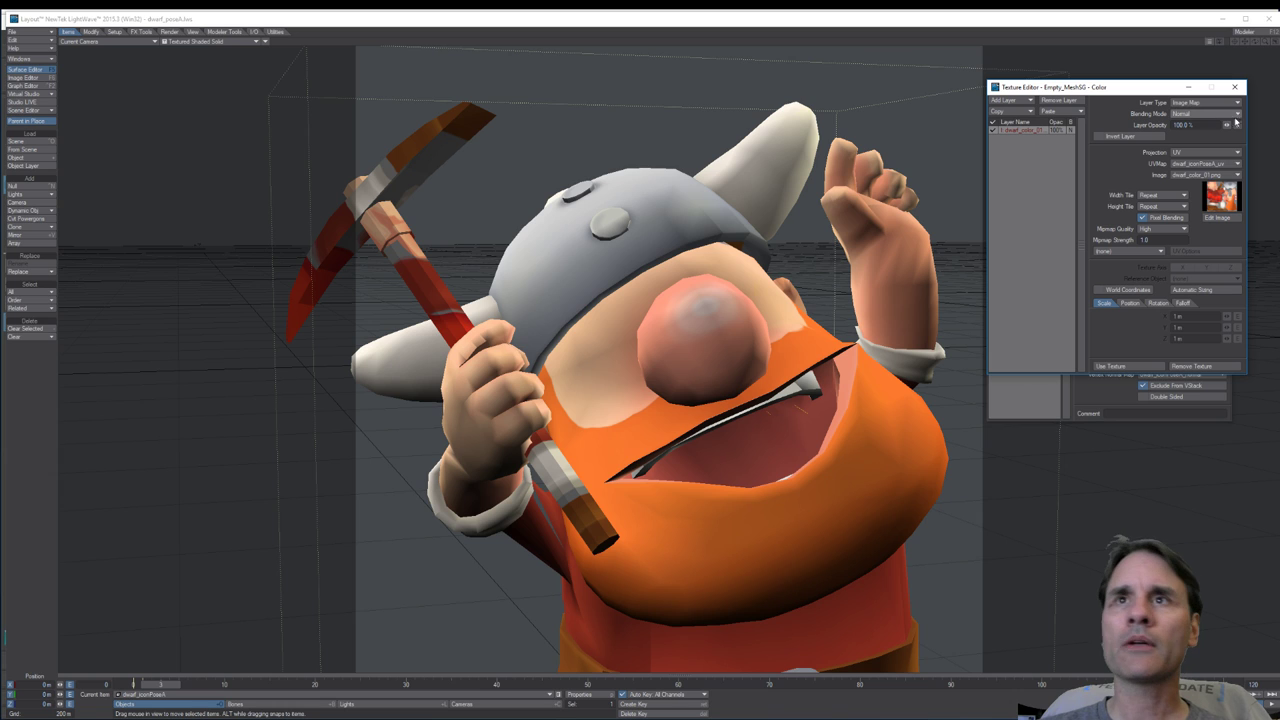
pyautogui.click(1207, 175)
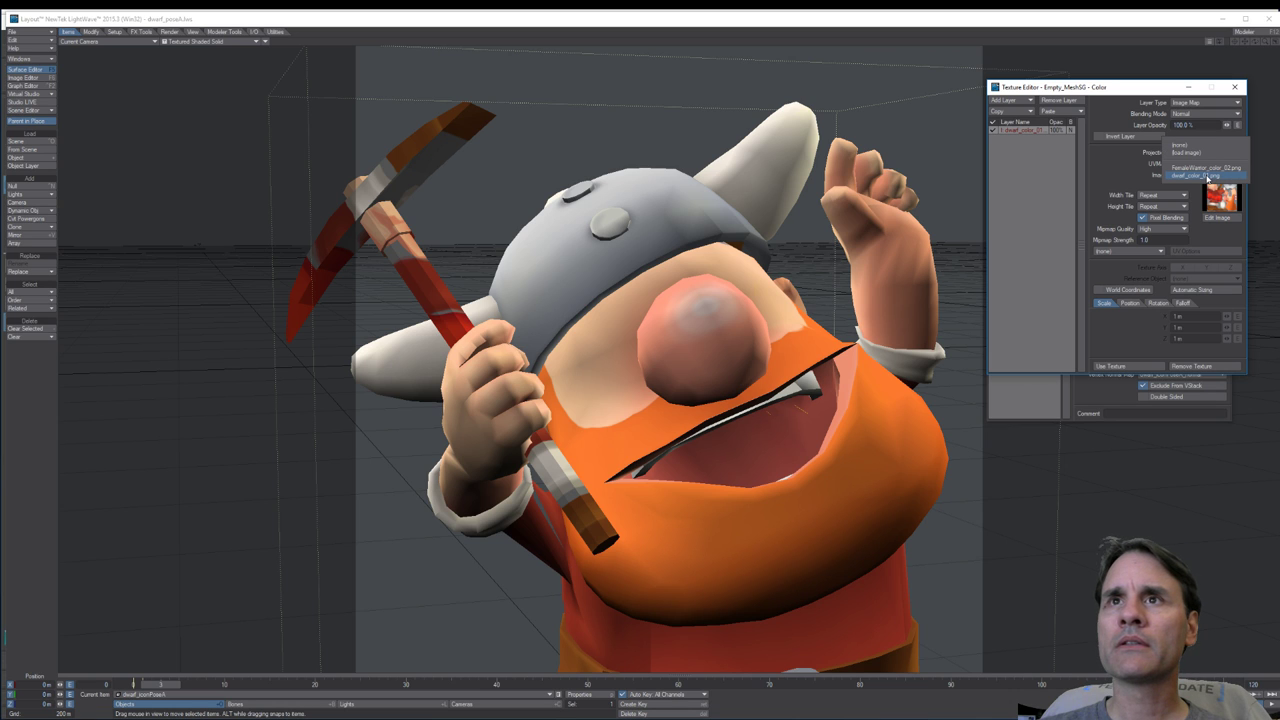
pyautogui.click(1207, 176)
# Step: Replace the scene's dwarf_color_01.png with the file of that name from images/characters/medeival/dwarf, and preview it at full size
pyautogui.click(30, 79)
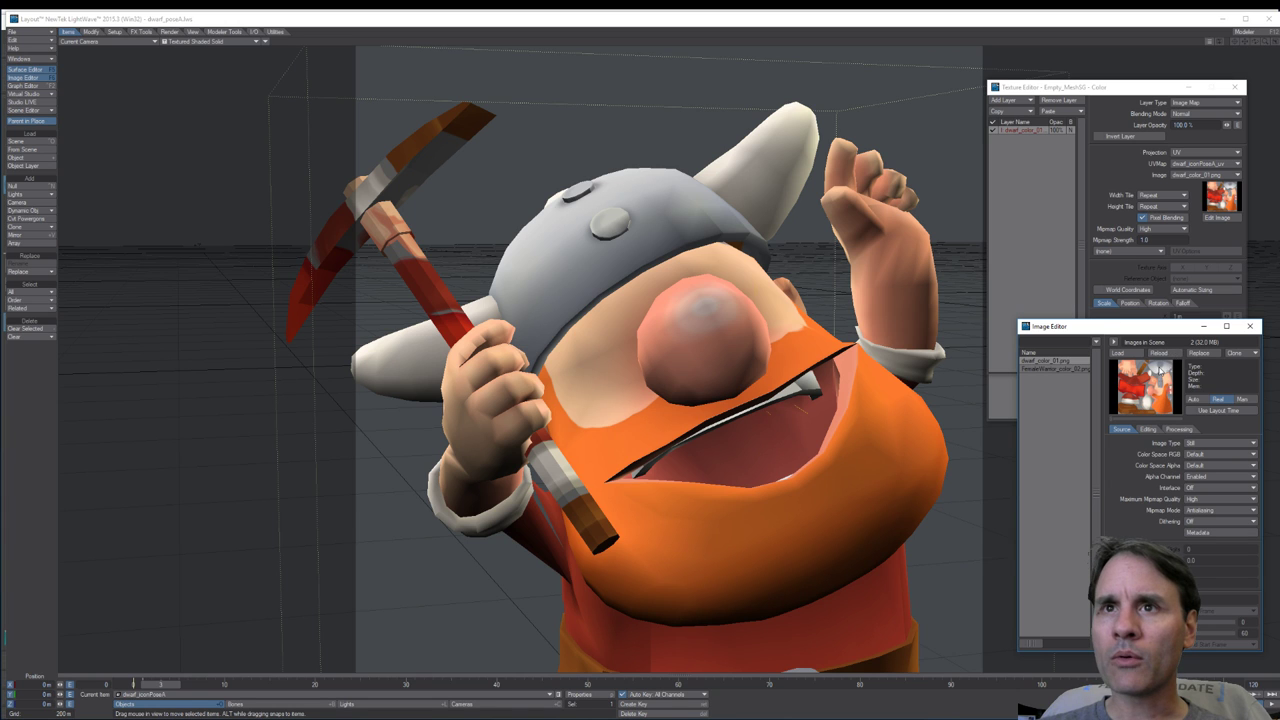
pyautogui.click(1203, 353)
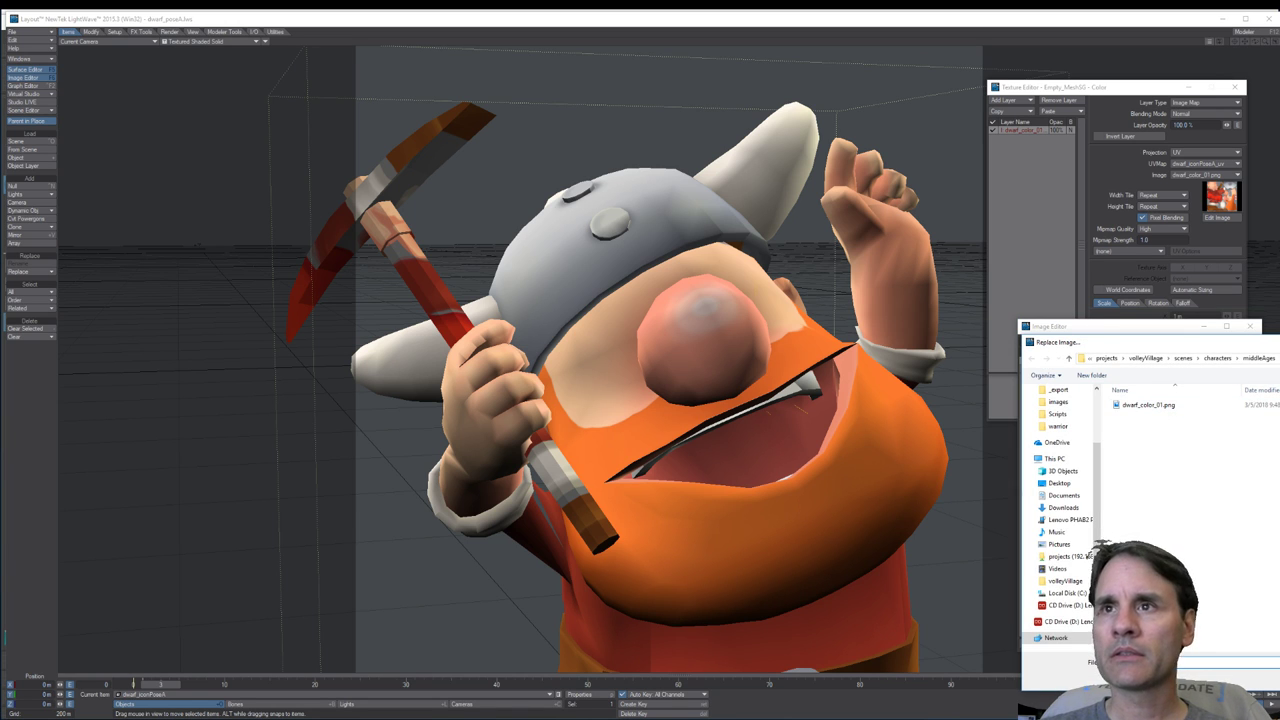
pyautogui.scroll(-1, 1070, 540)
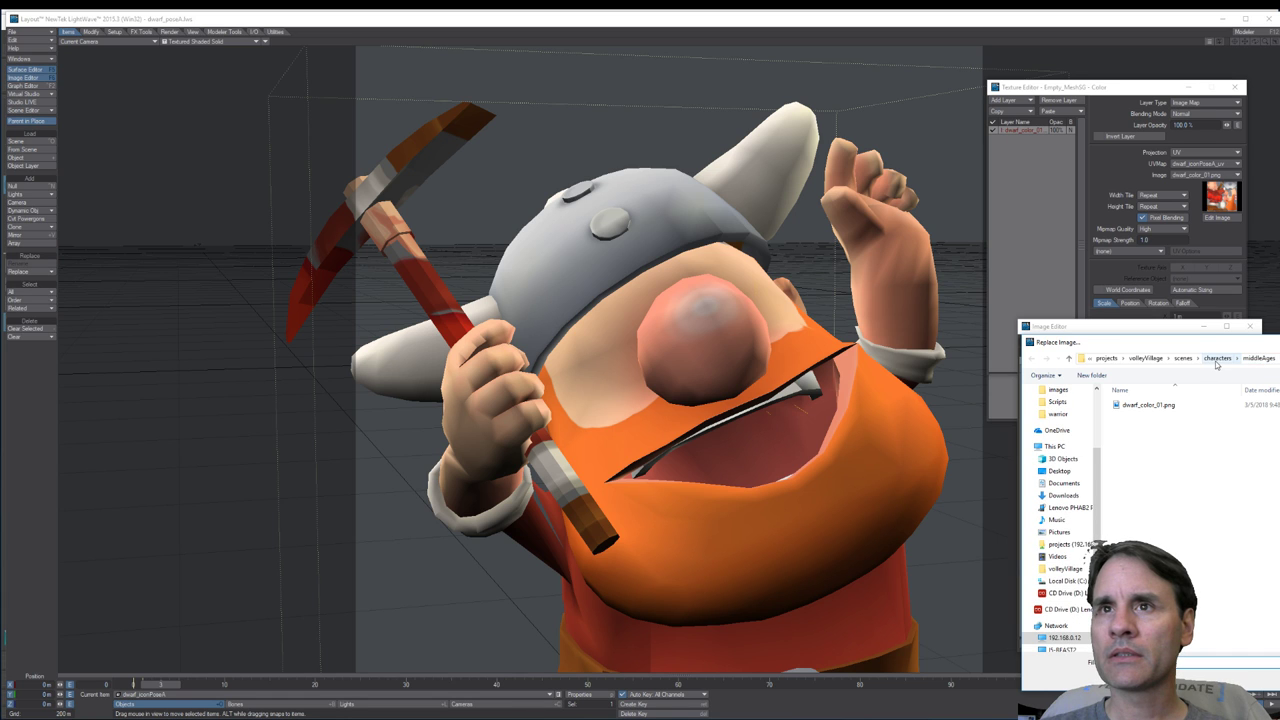
pyautogui.click(1147, 358)
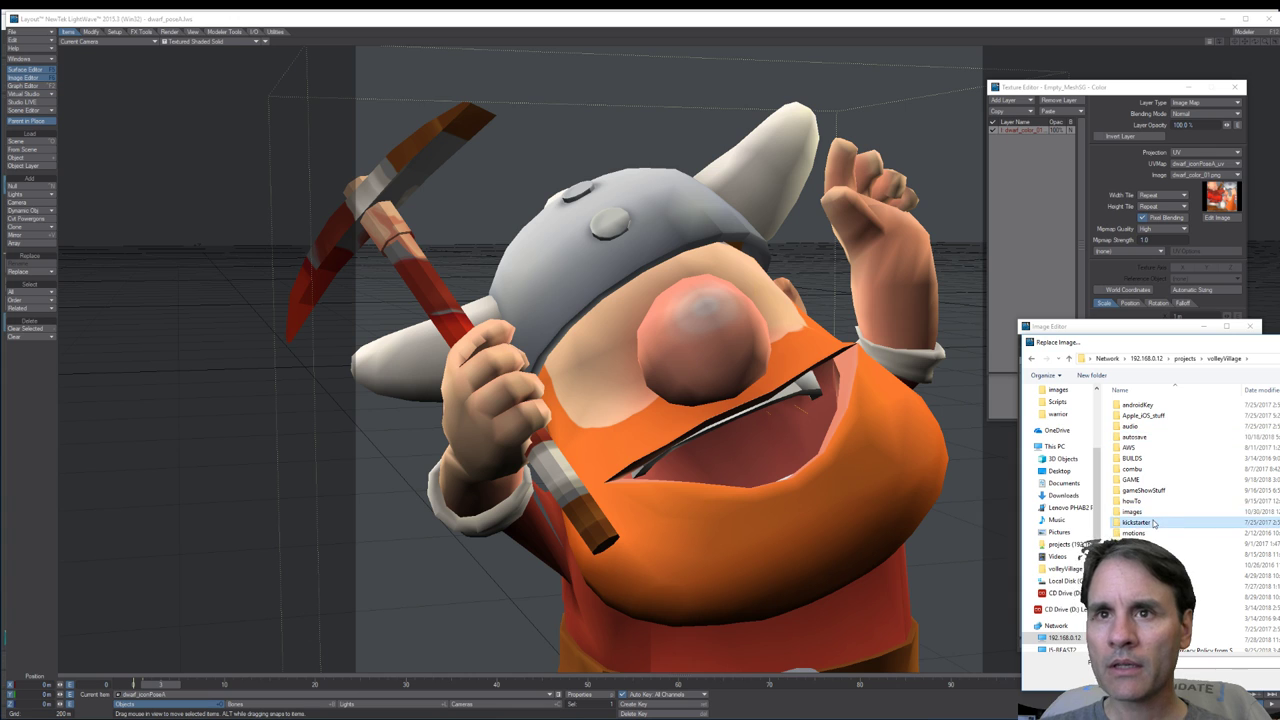
pyautogui.doubleClick(1148, 512)
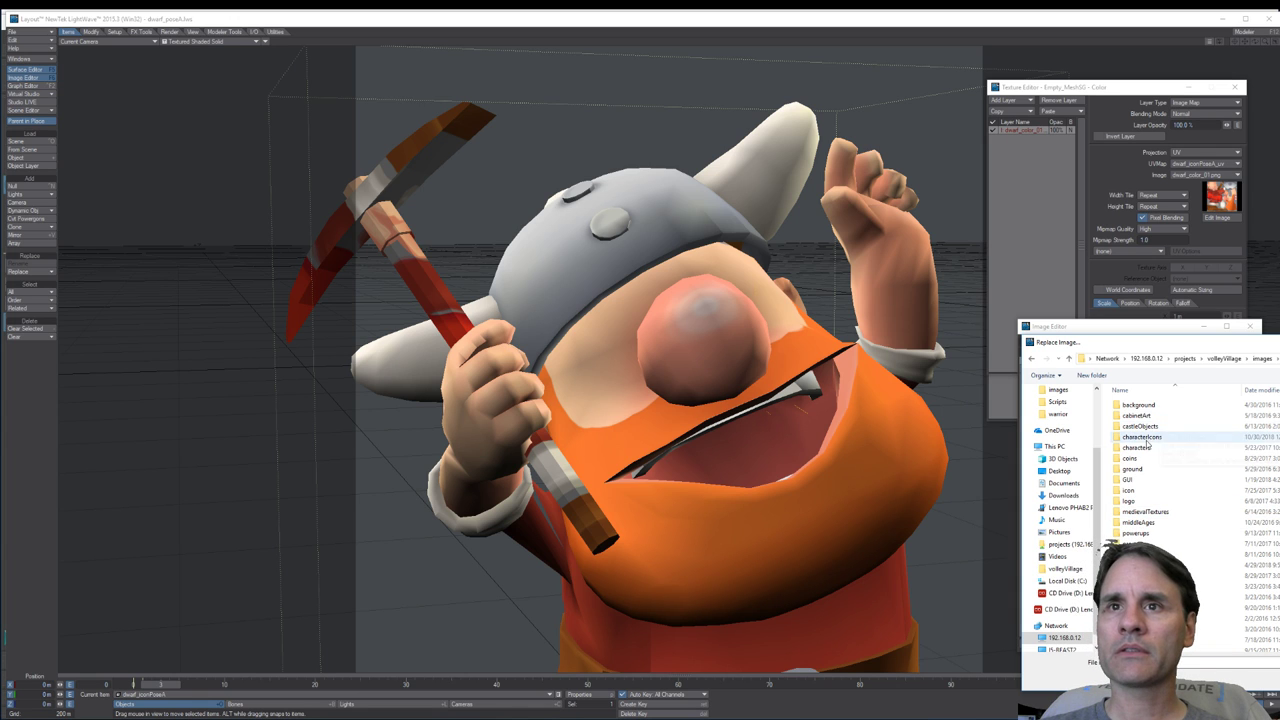
pyautogui.doubleClick(1143, 449)
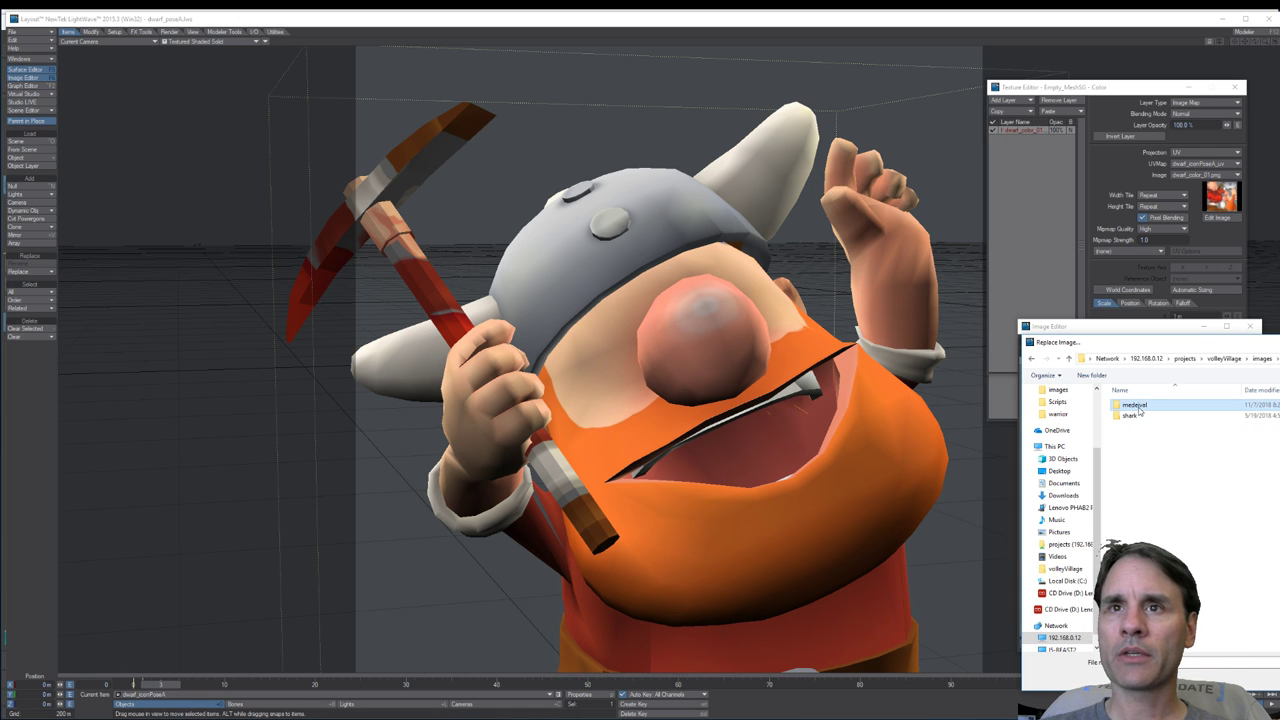
pyautogui.doubleClick(1150, 428)
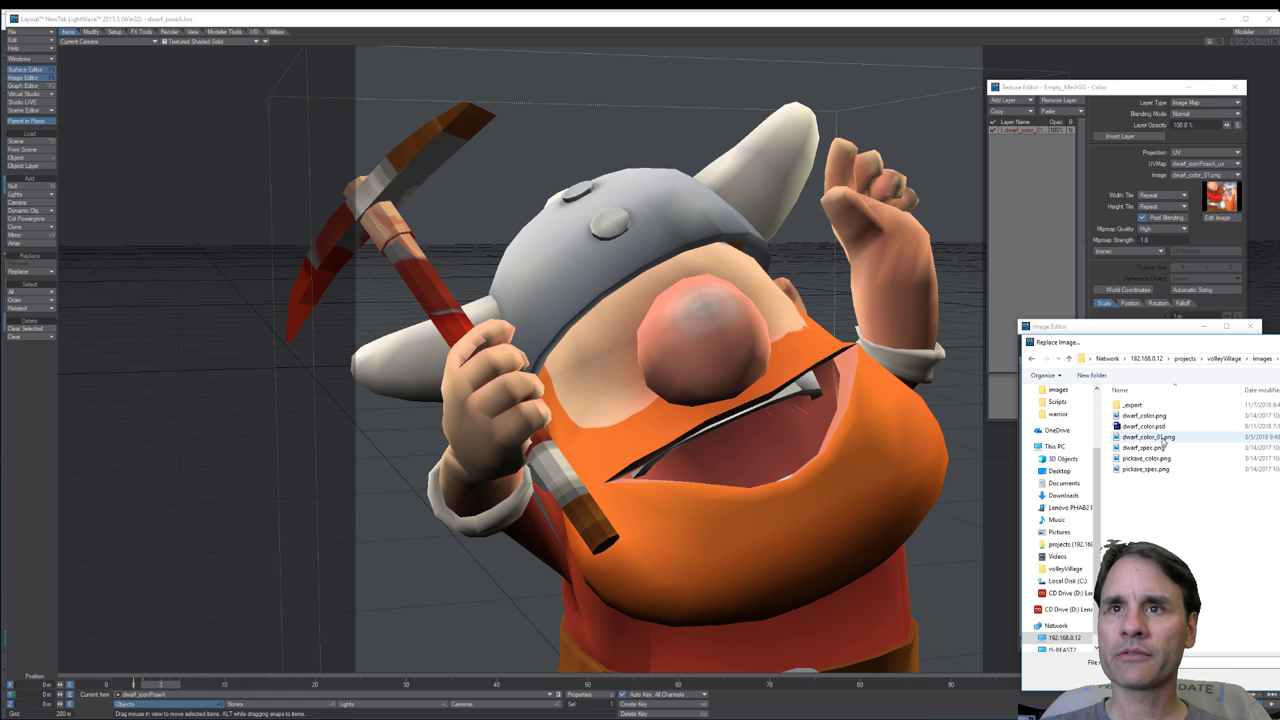
pyautogui.doubleClick(1165, 440)
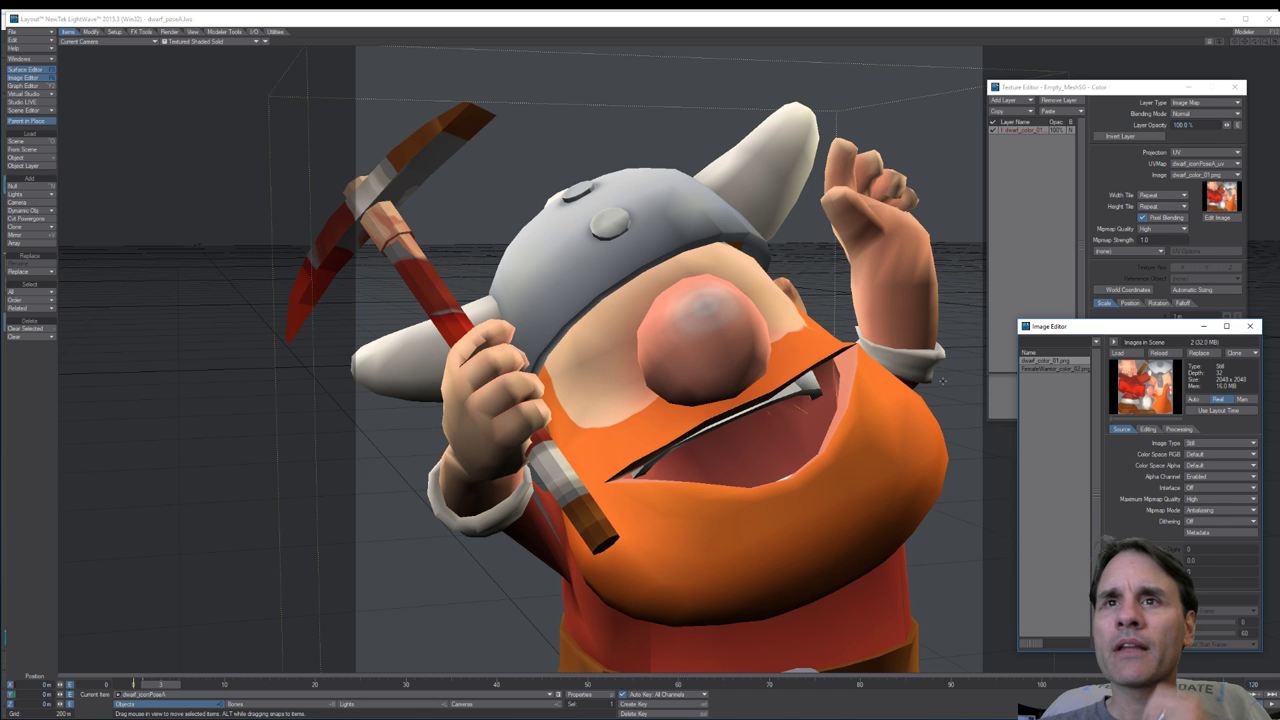
pyautogui.doubleClick(1128, 395)
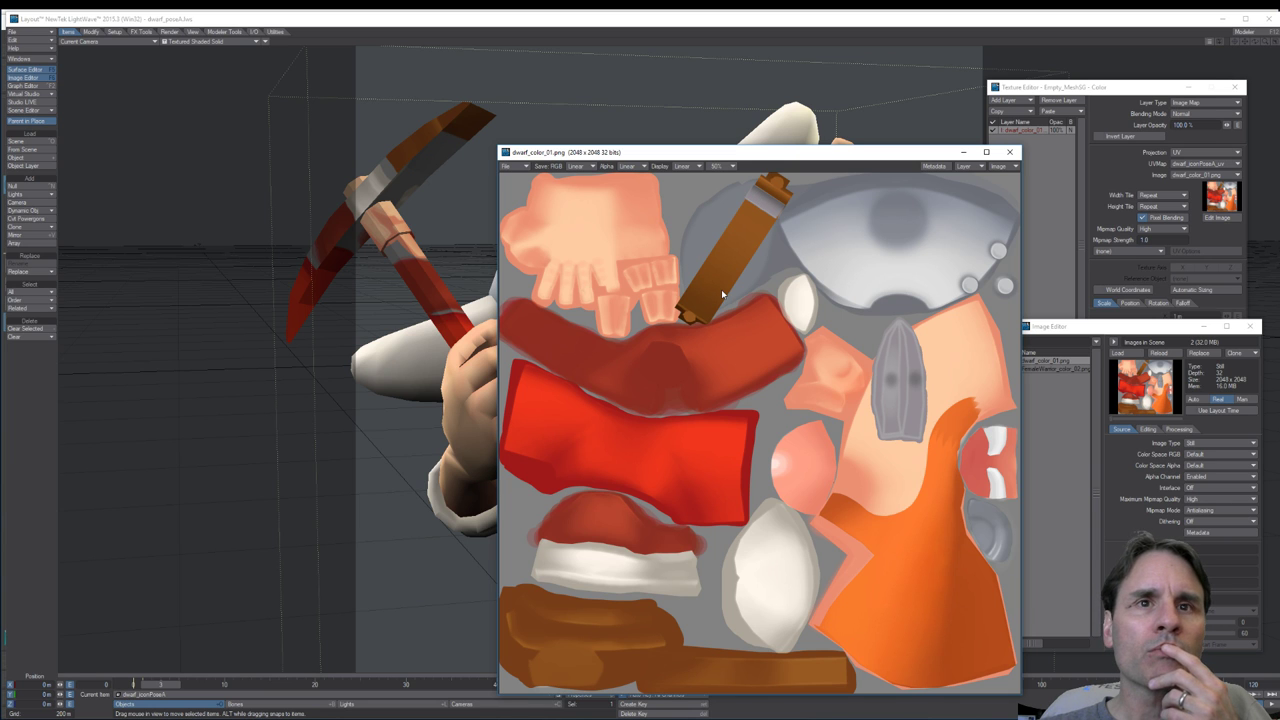
pyautogui.click(1009, 152)
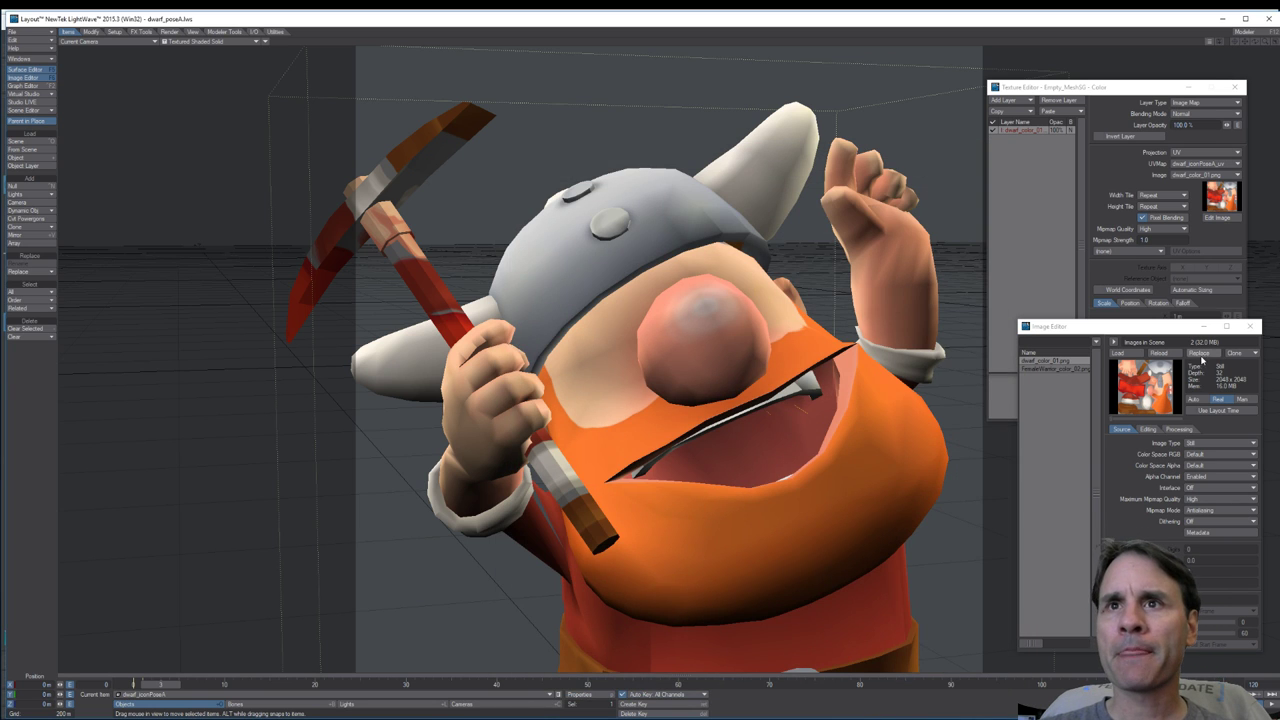
# Step: Load pickaxe_color.png from the images/characters/medeival/dwarf folder into the scene's images
pyautogui.click(1118, 353)
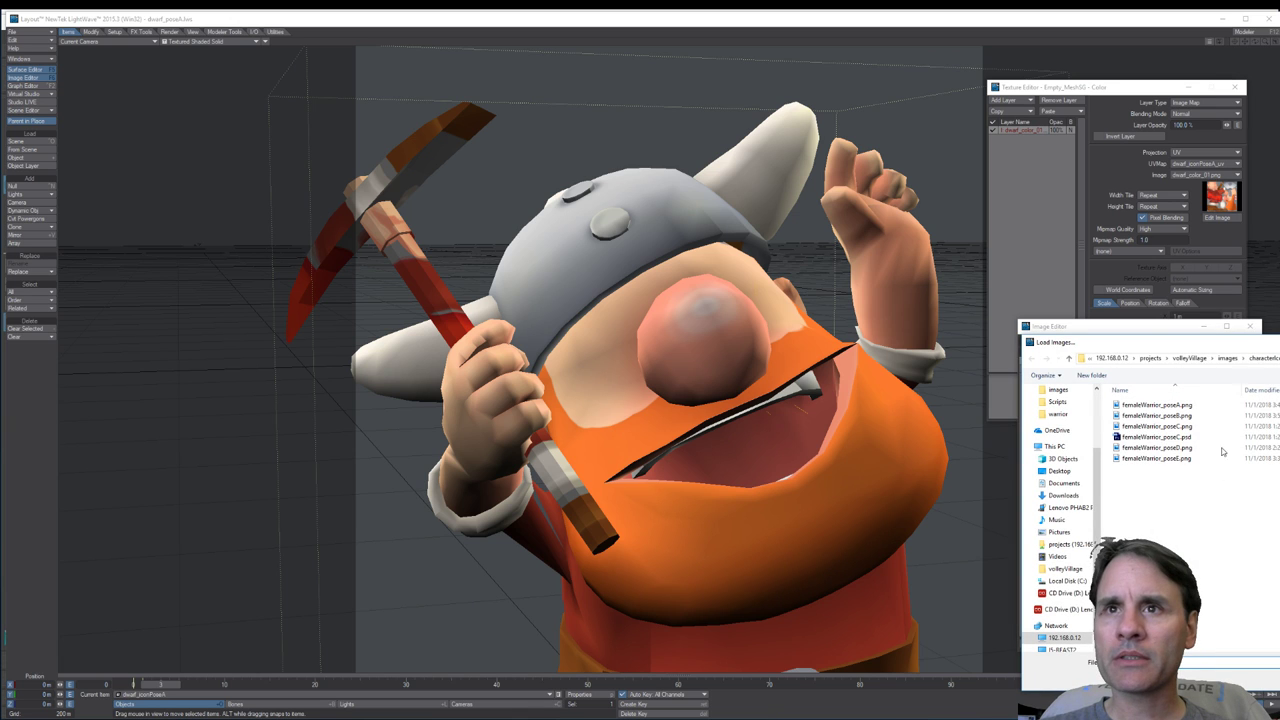
pyautogui.click(1229, 358)
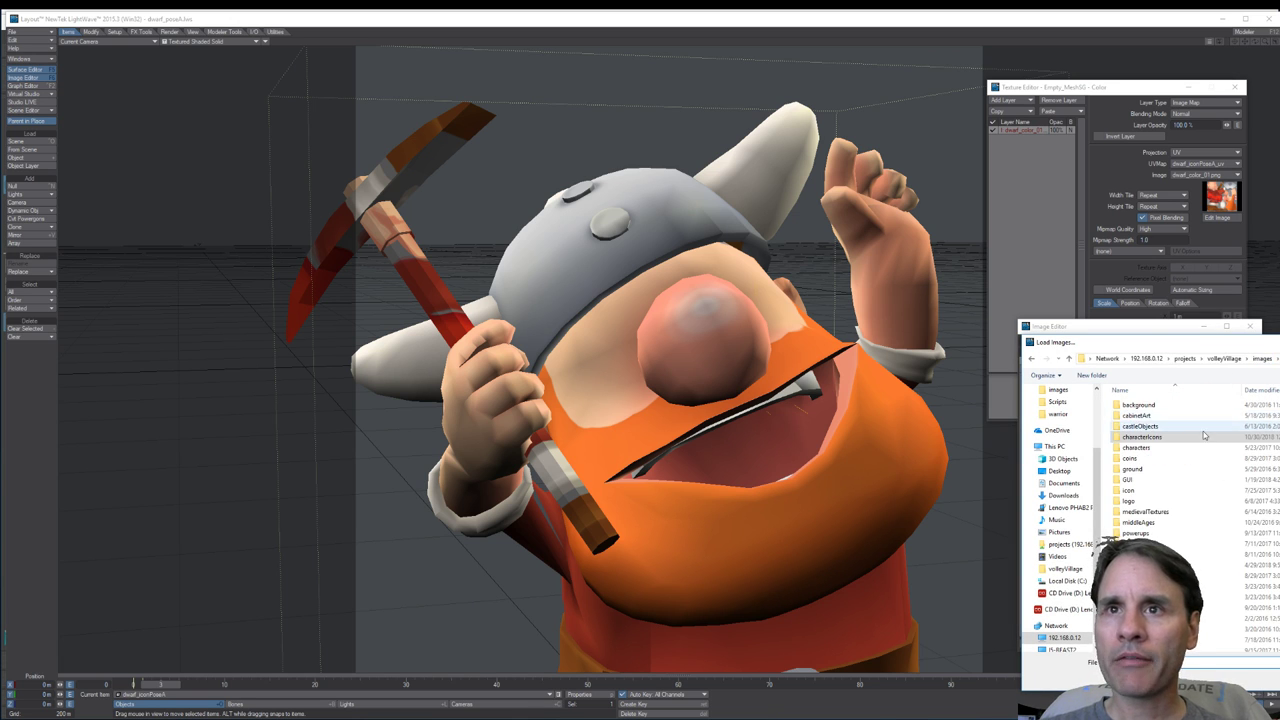
pyautogui.click(1147, 452)
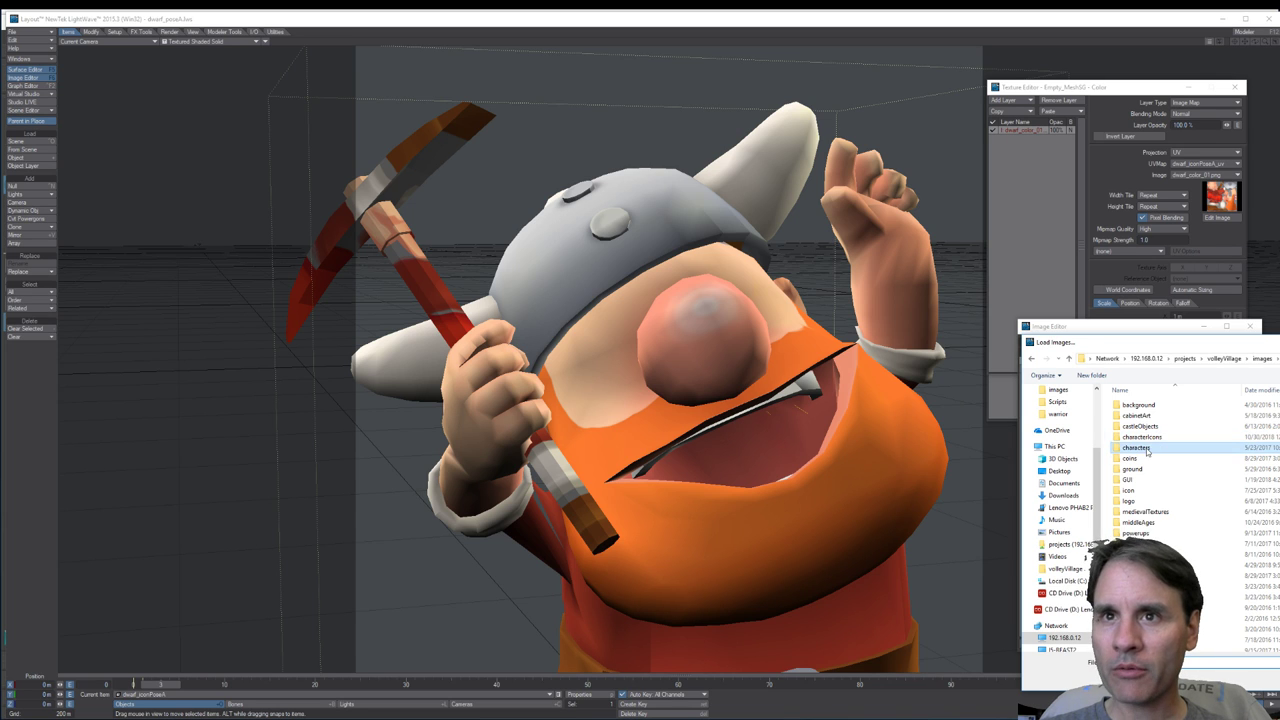
pyautogui.doubleClick(1147, 450)
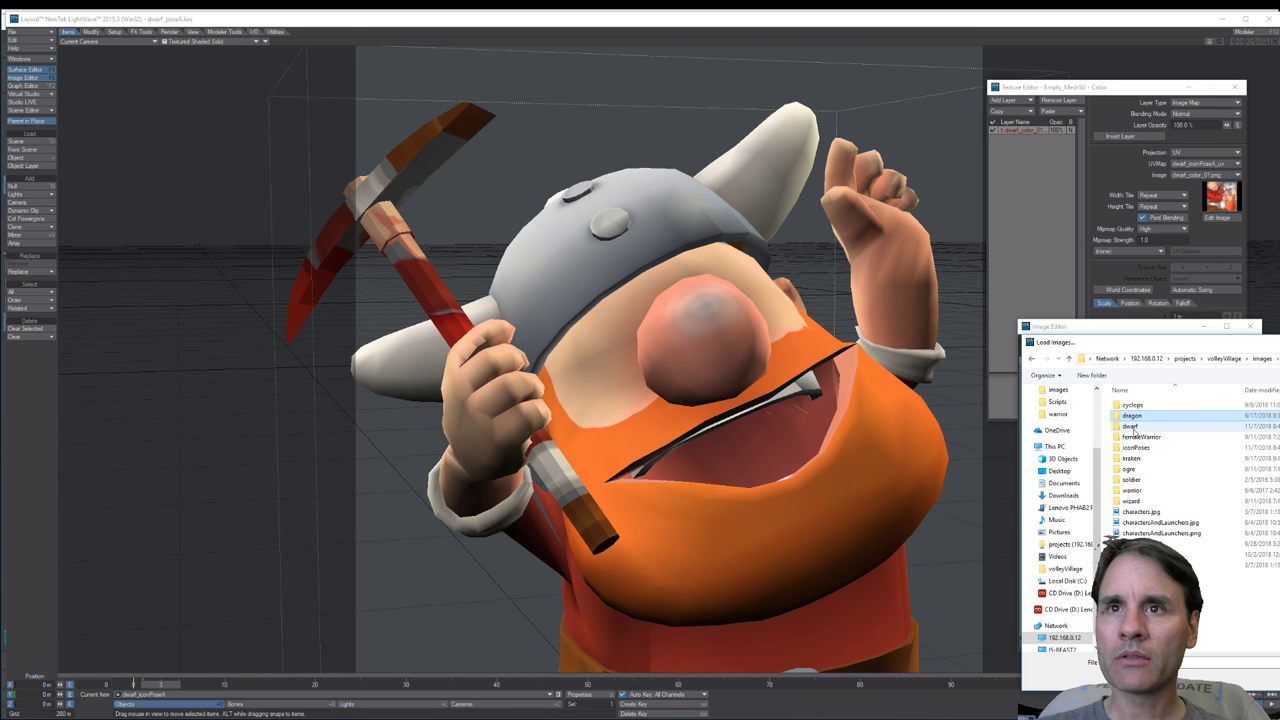
pyautogui.doubleClick(1132, 427)
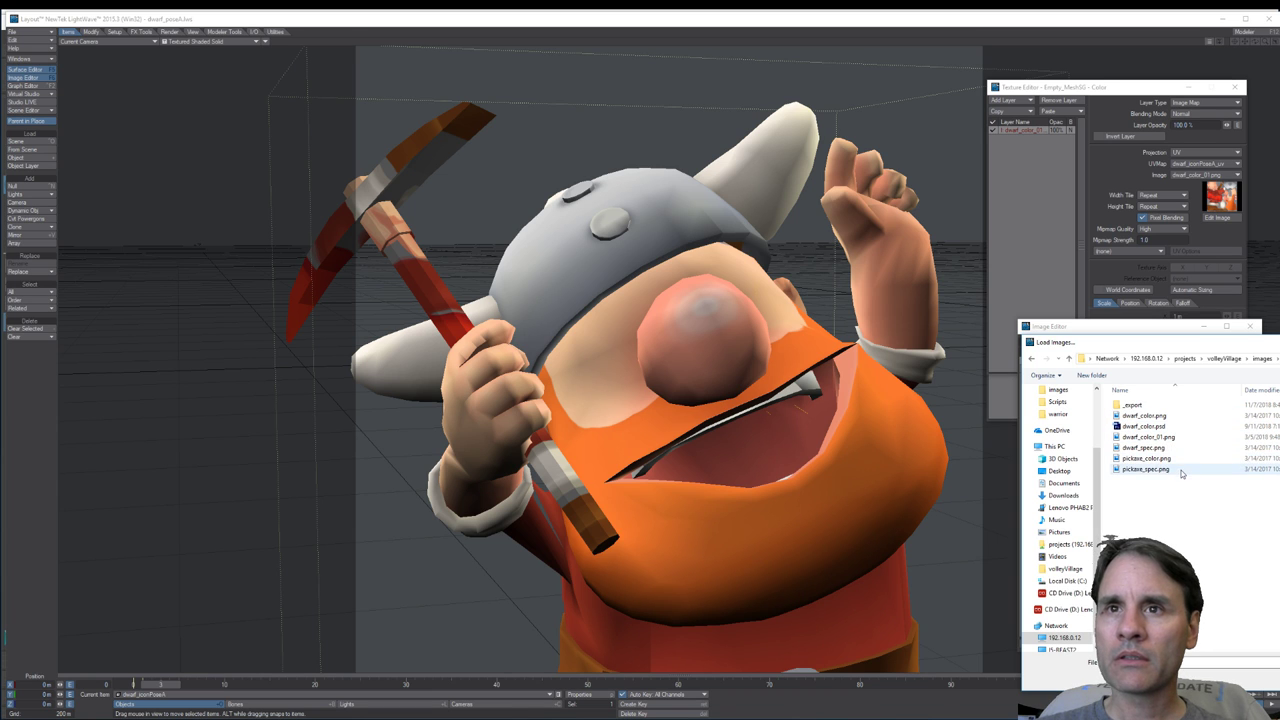
pyautogui.doubleClick(1160, 459)
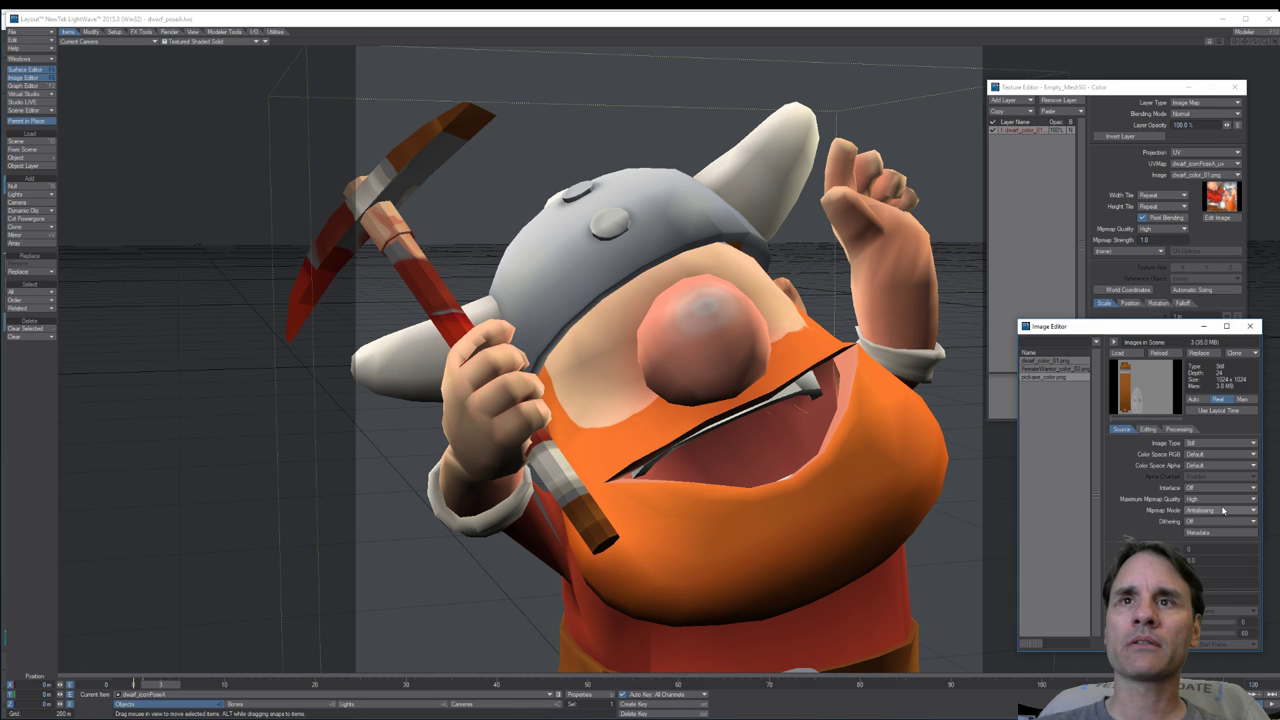
pyautogui.click(1249, 326)
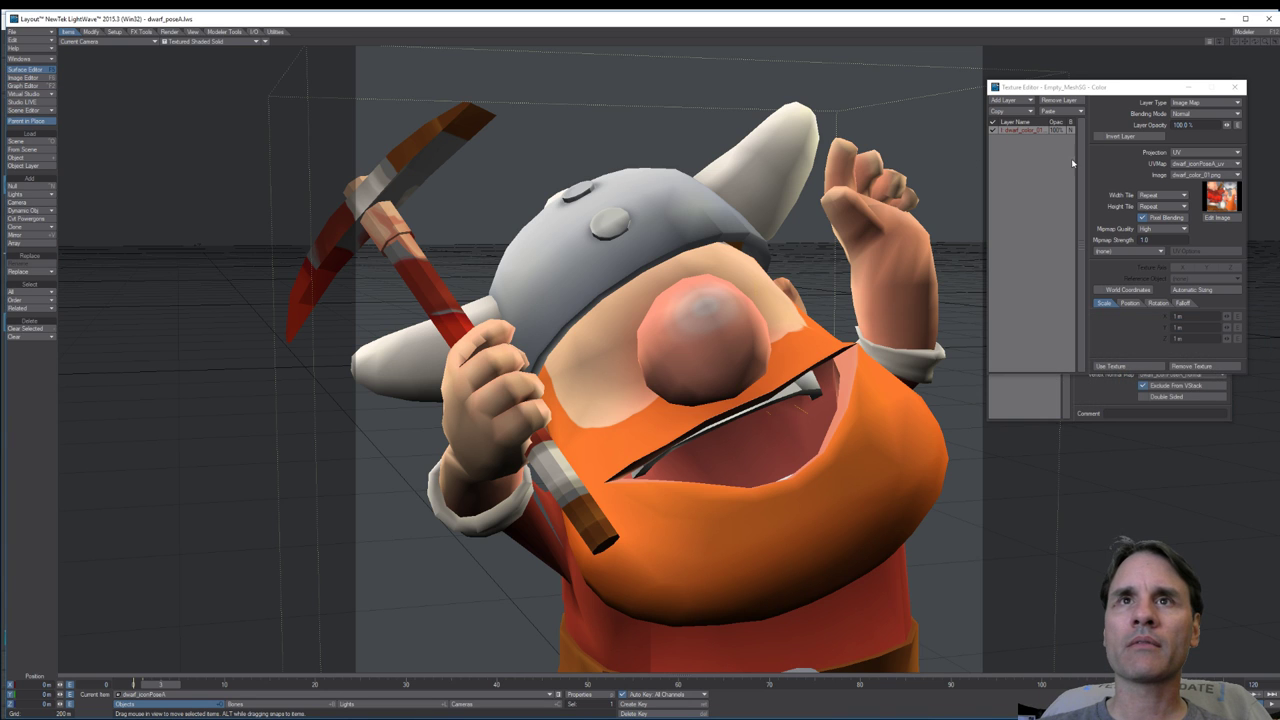
# Step: Assign pickaxe_color.png as the color texture image of the pickaxe's Empty_MeshSG surface and enable its smoothing
pyautogui.click(1208, 177)
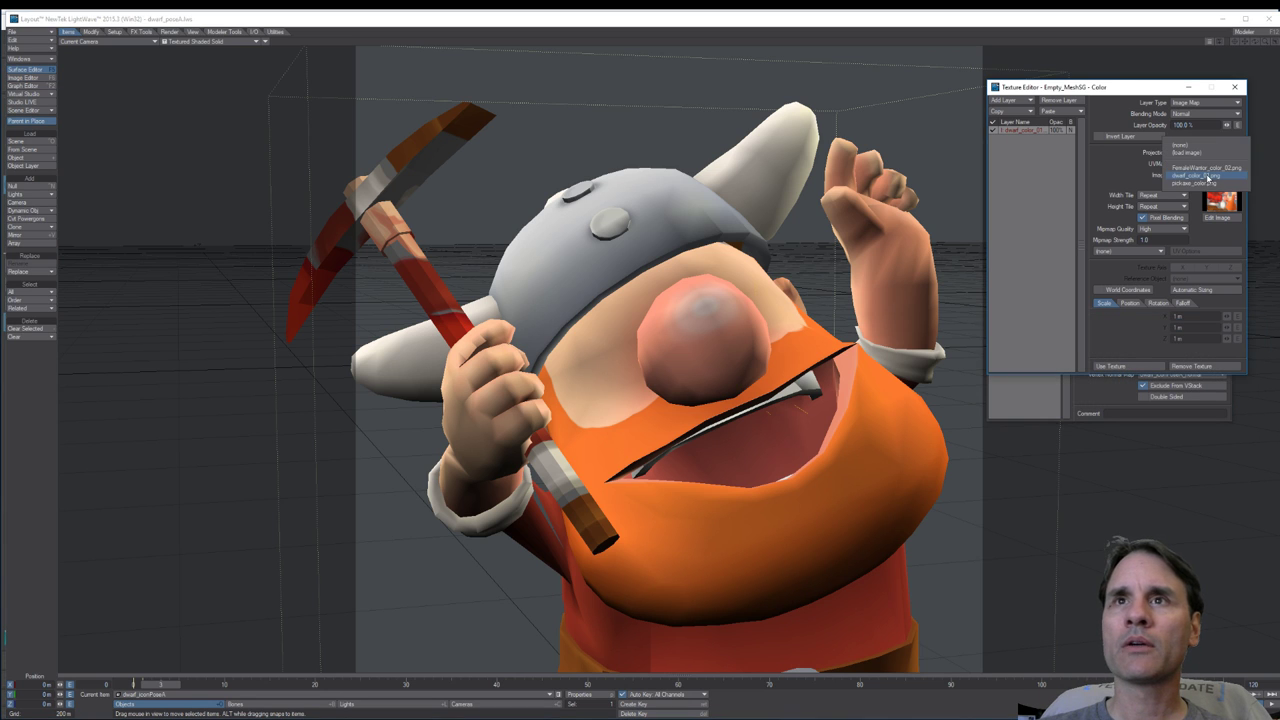
pyautogui.click(1208, 186)
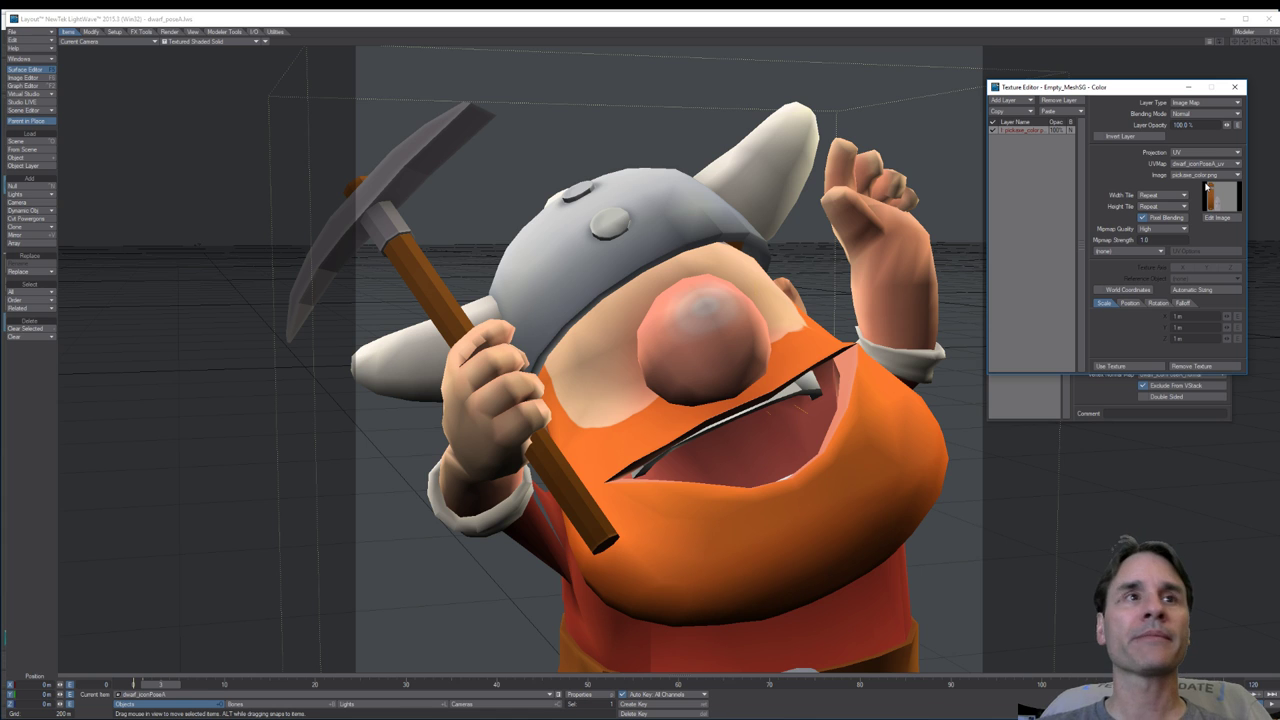
pyautogui.click(1234, 87)
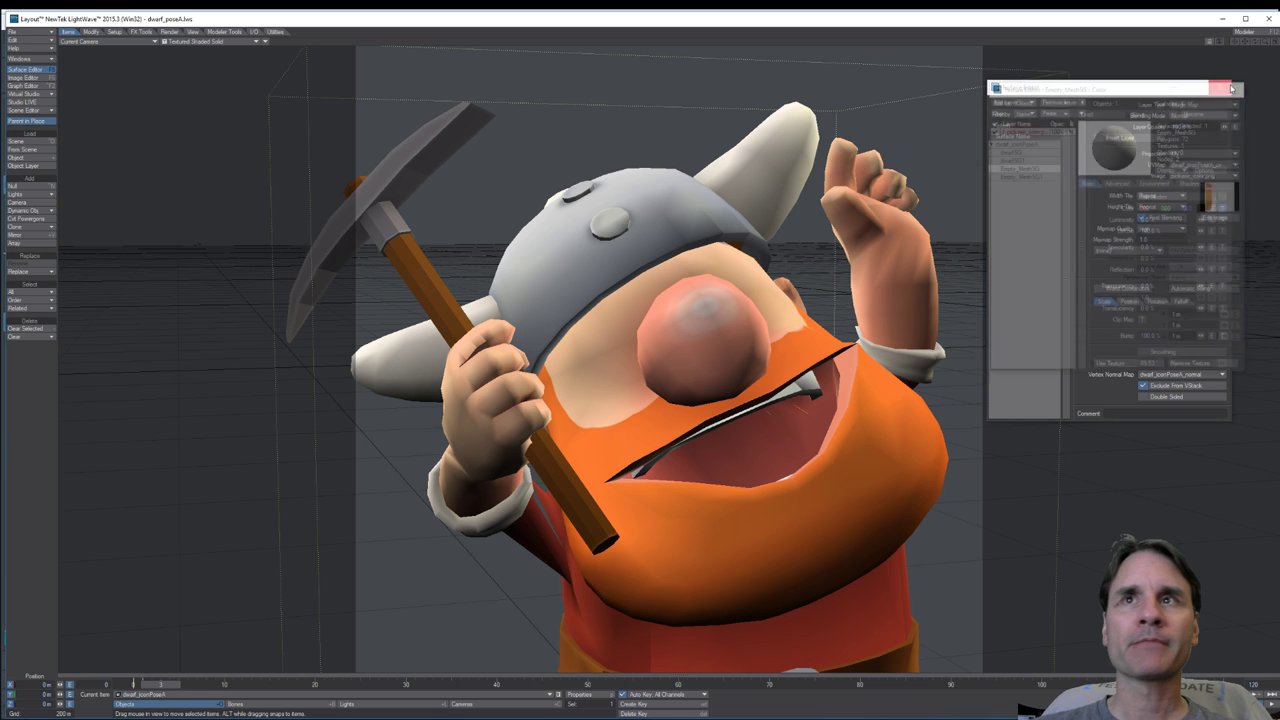
pyautogui.click(1145, 352)
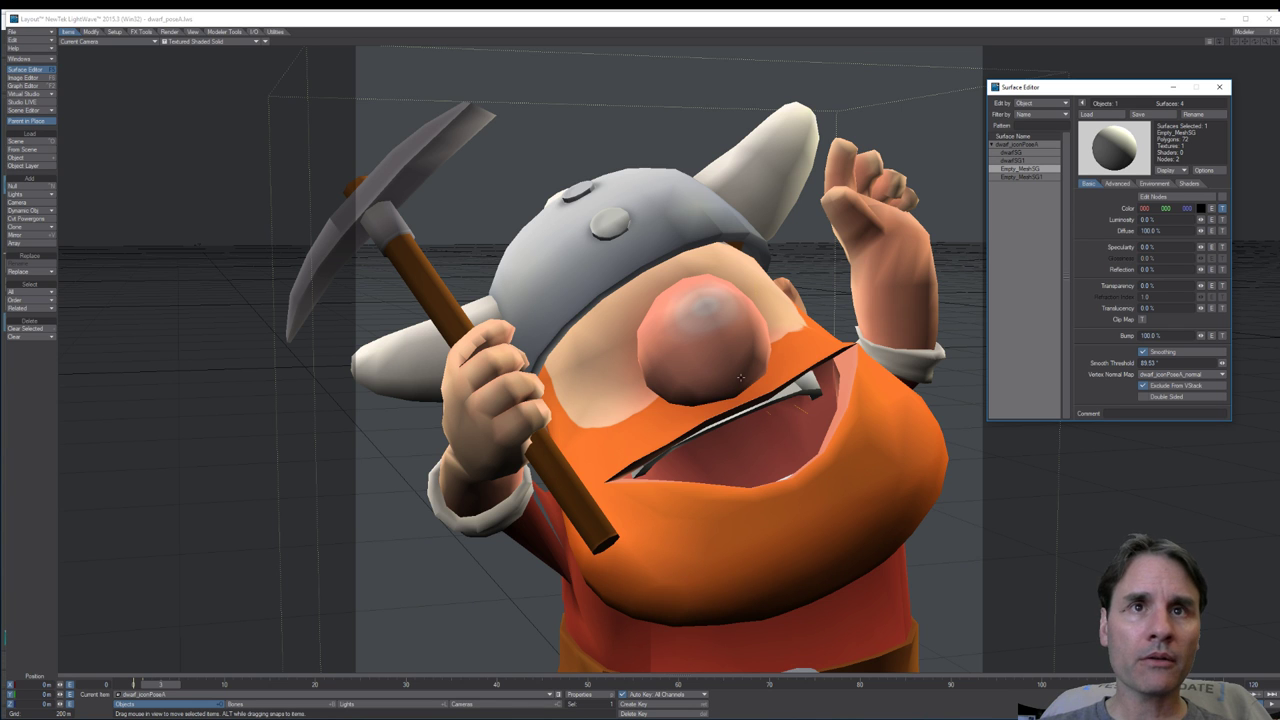
# Step: Preview the textured dwarf through the camera in VPR, and set the viewport to Front Face Wireframe
pyautogui.click(210, 41)
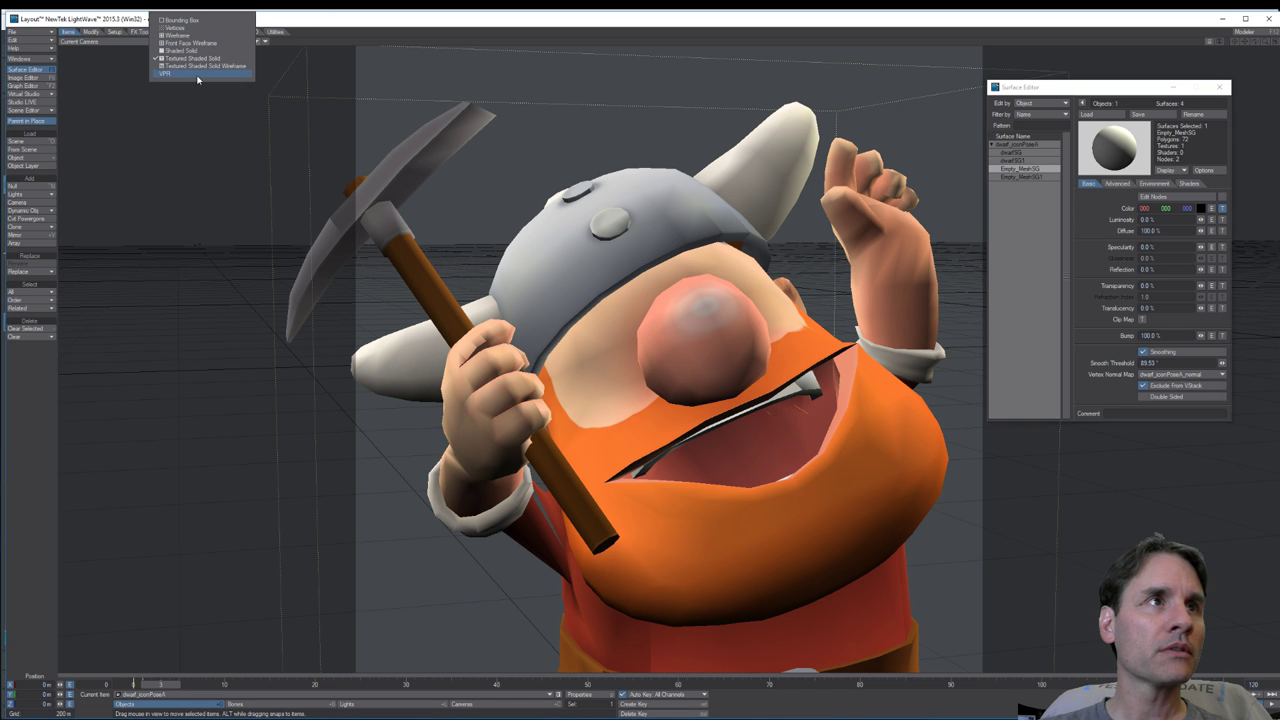
pyautogui.click(195, 78)
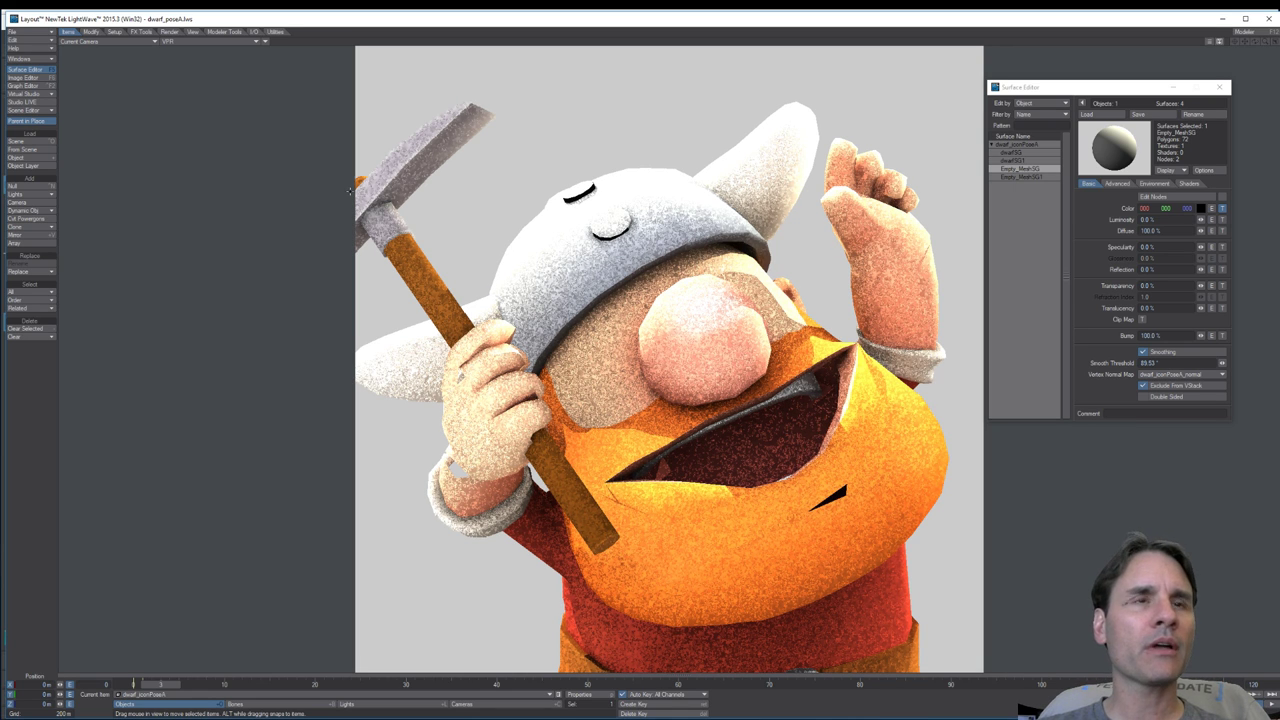
pyautogui.click(238, 42)
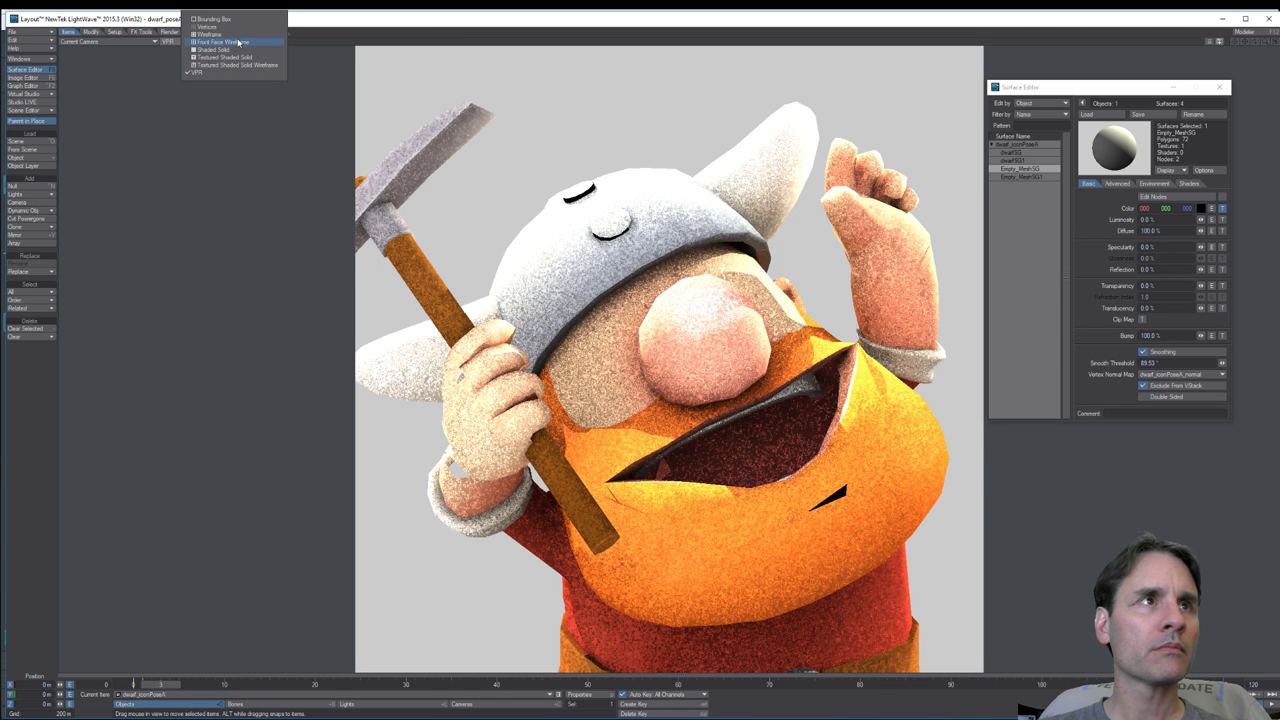
pyautogui.click(238, 42)
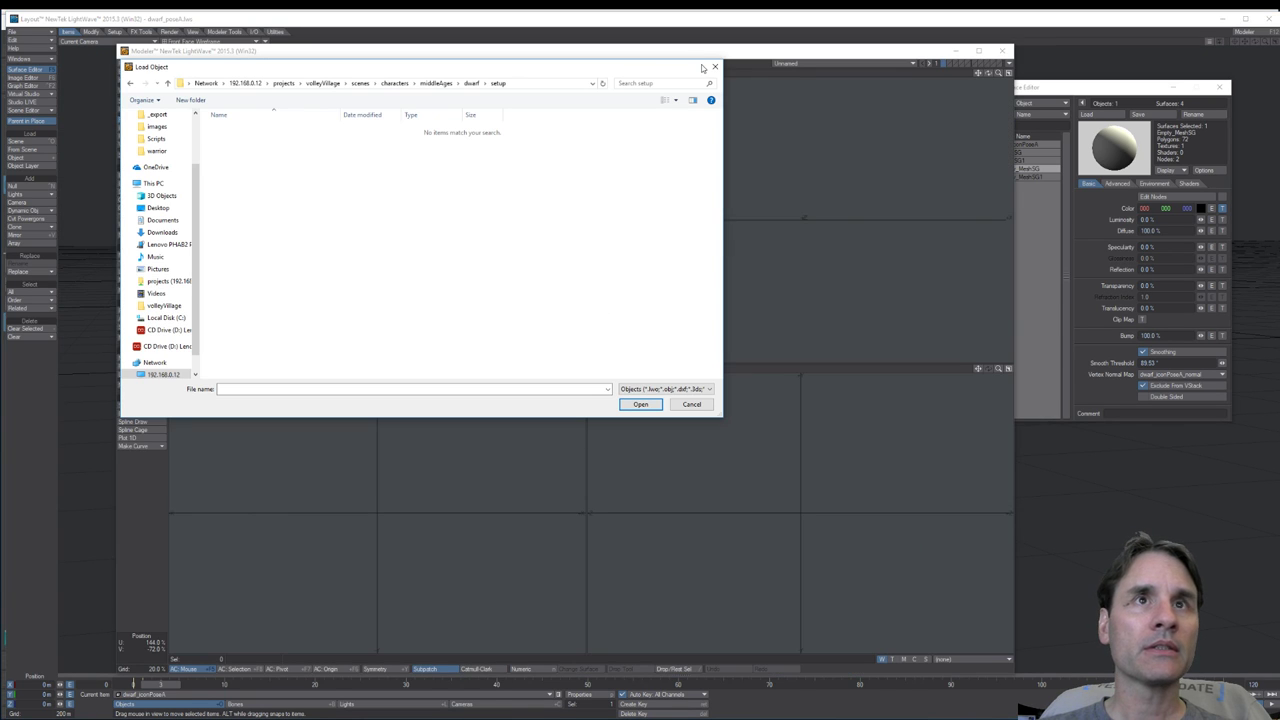
# Step: Switch to Modeler and open the dwarf_iconPoseA object, choosing dwarf_color_01.png from the dwarf images folder as the alternate texture file
pyautogui.click(714, 67)
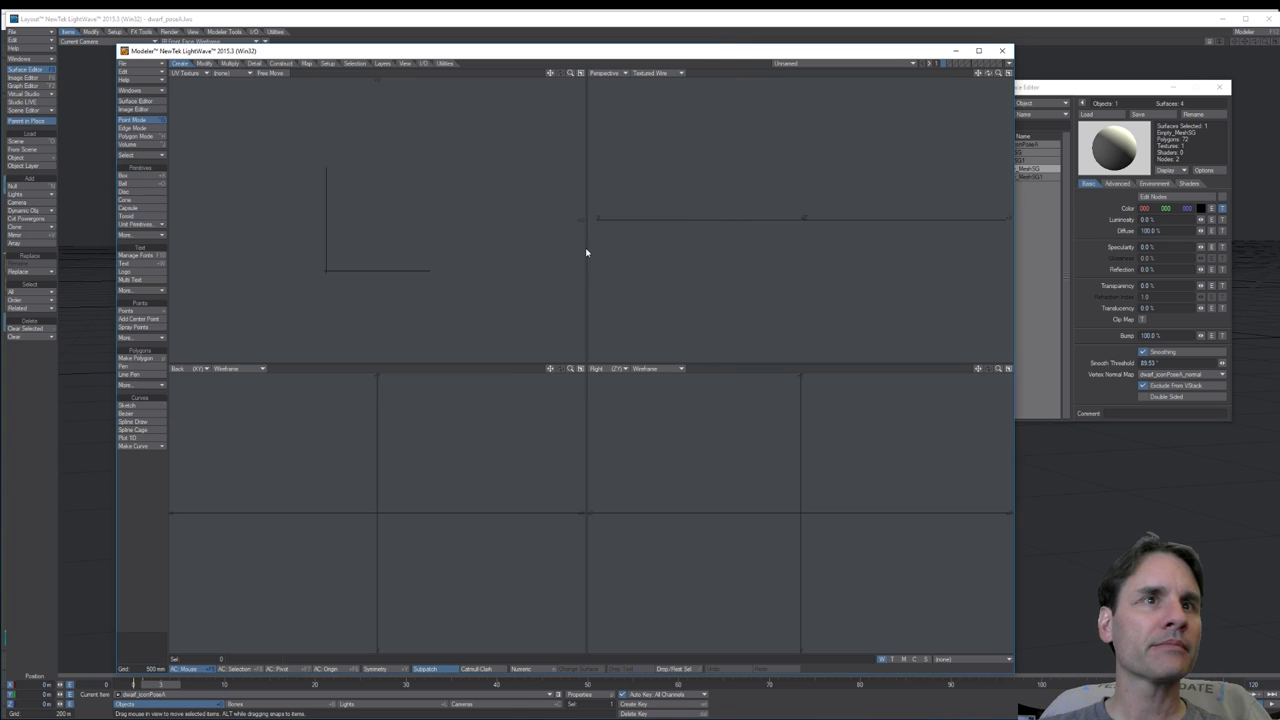
pyautogui.click(853, 65)
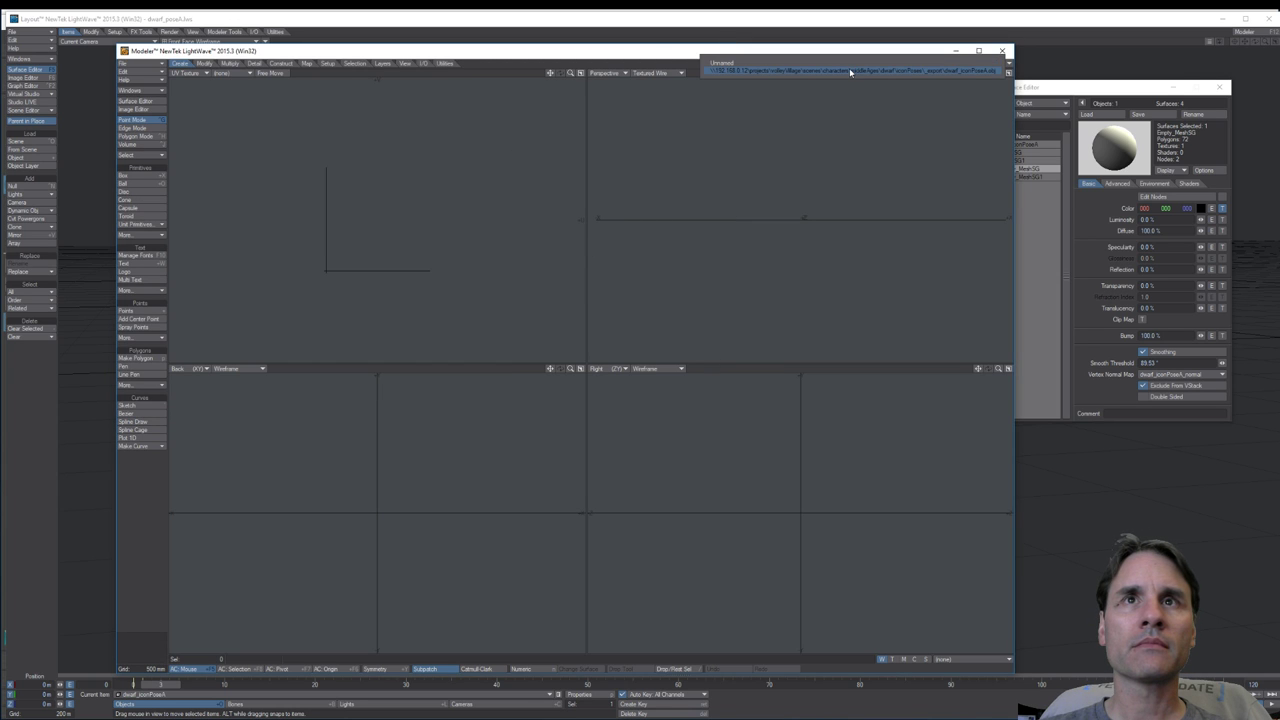
pyautogui.click(849, 68)
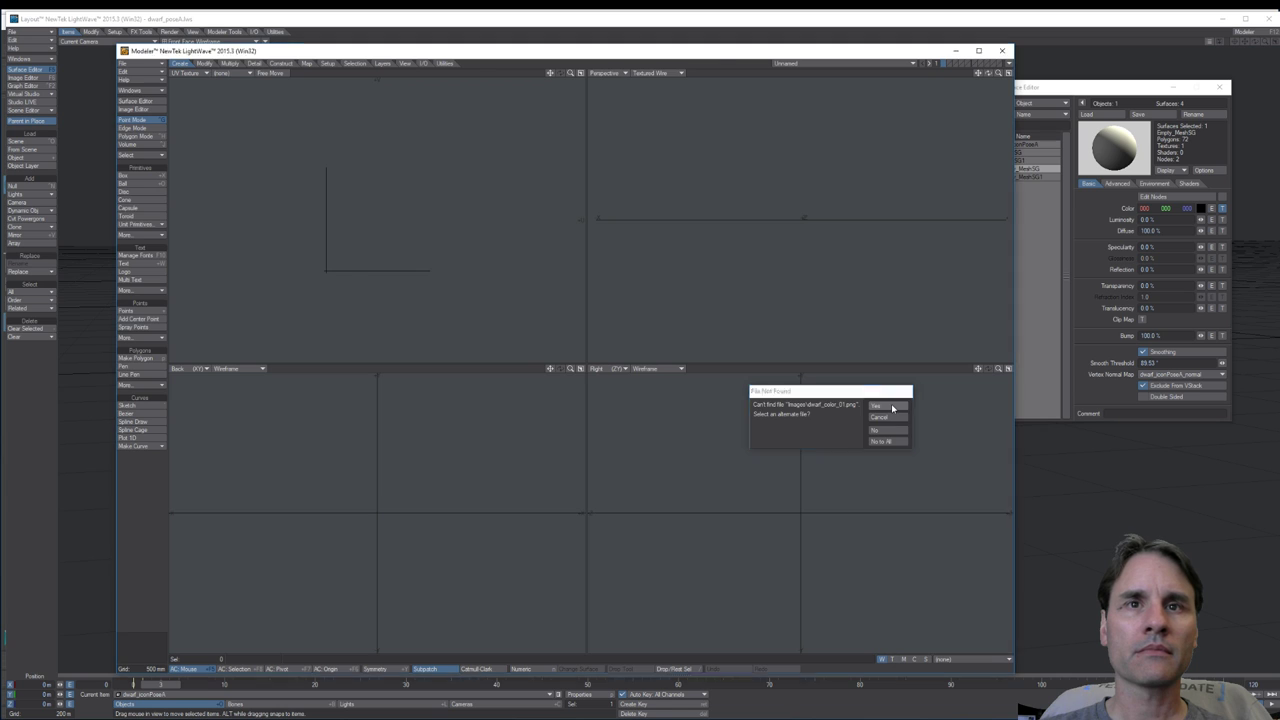
pyautogui.click(893, 407)
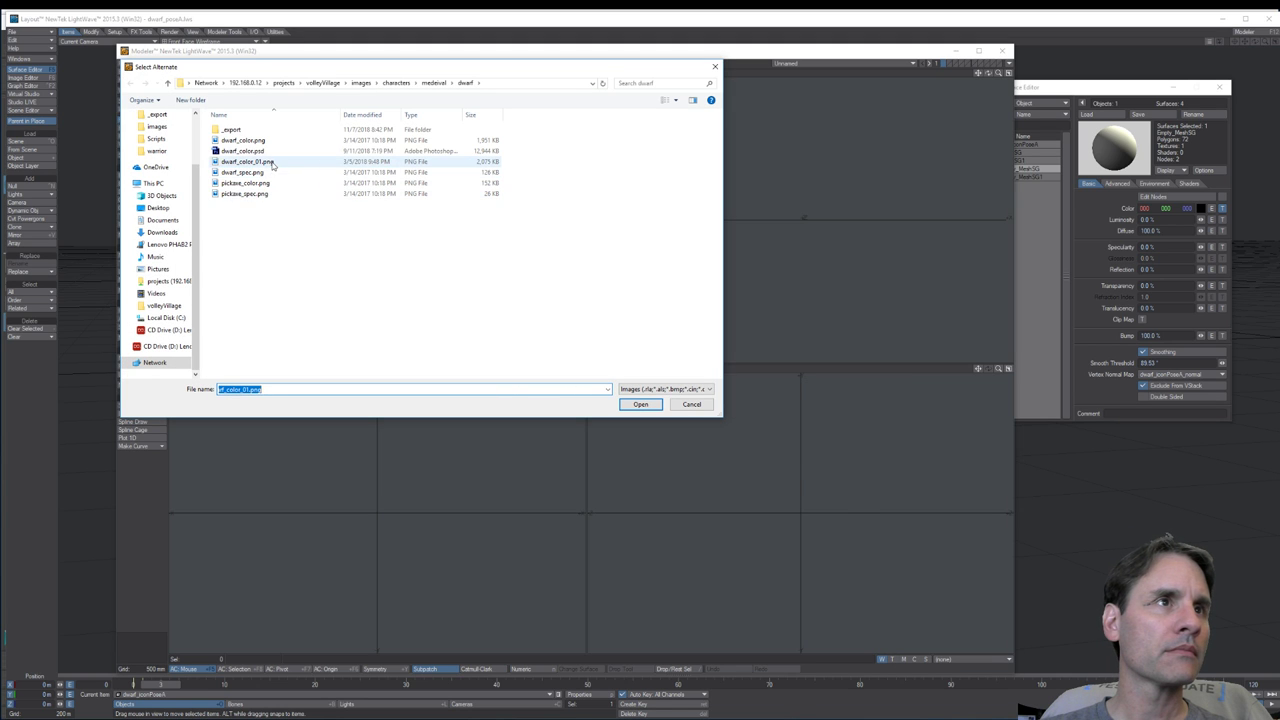
pyautogui.doubleClick(272, 165)
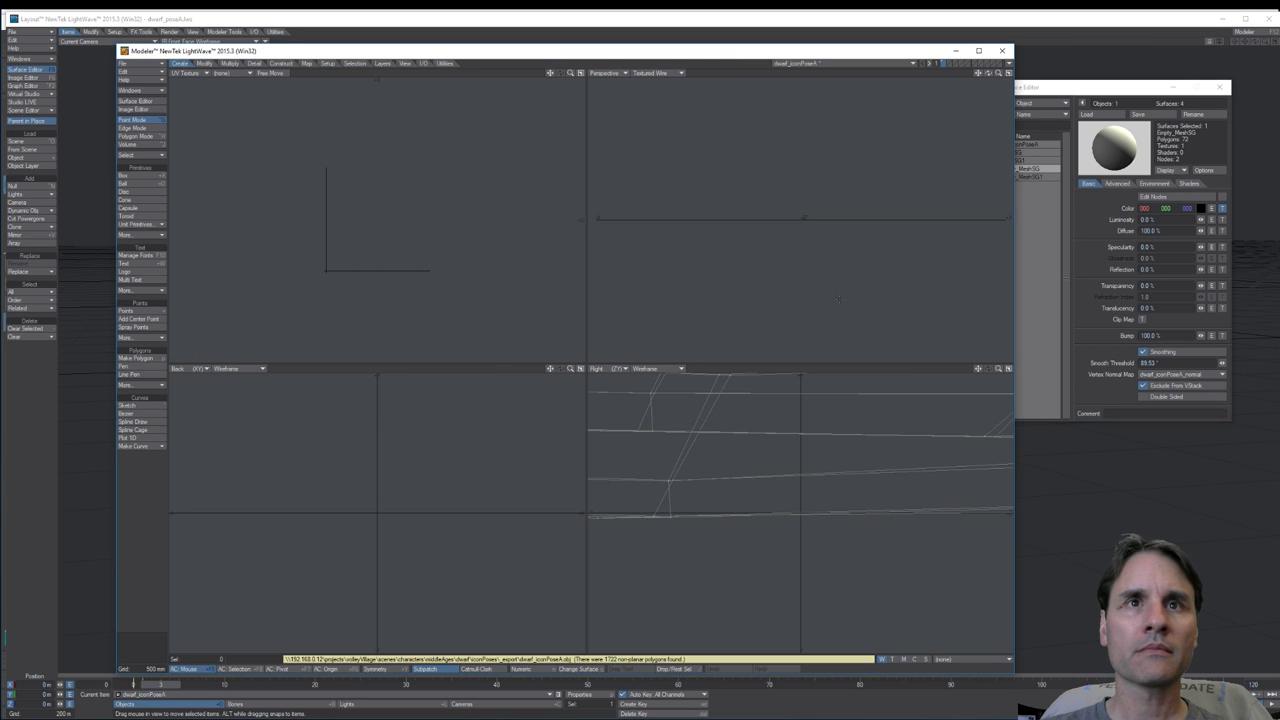
# Step: Convert the whole dwarf and pickaxe mesh to subpatches and save the object as dwarf_iconPoseA.lwo in the _export folder
pyautogui.press('a')
pyautogui.press('space')
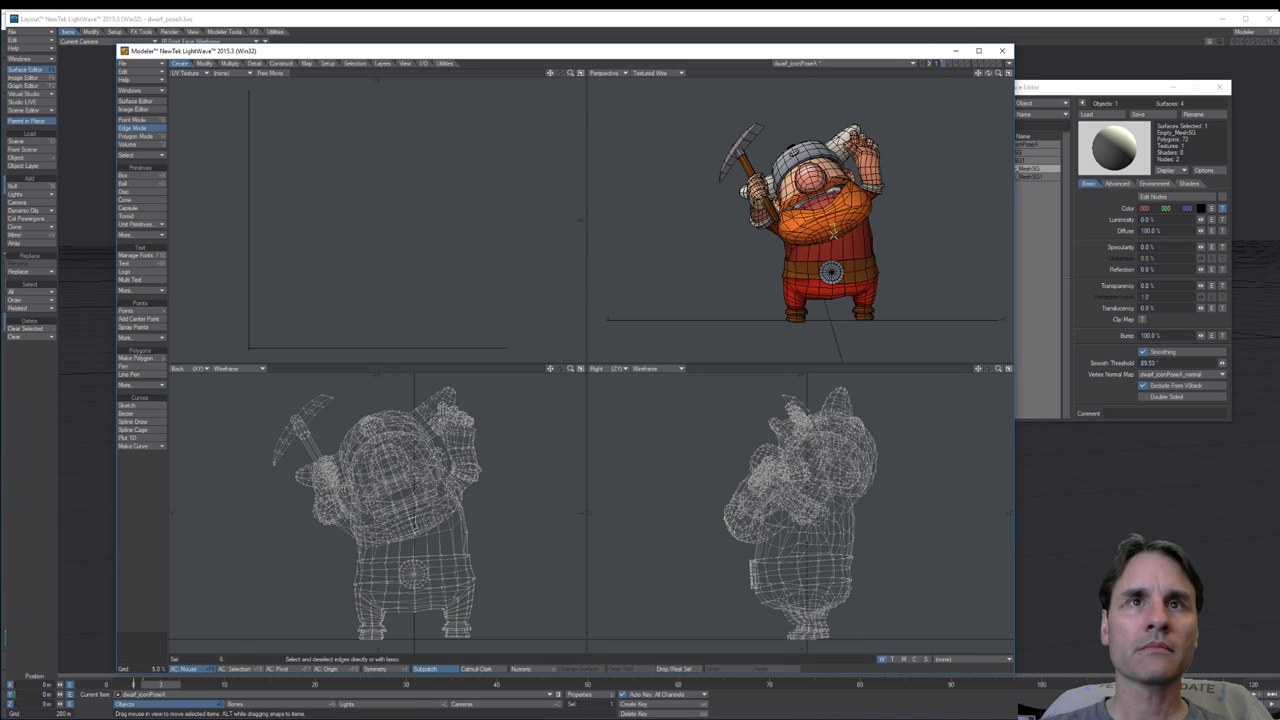
pyautogui.press('space')
pyautogui.press('Tab')
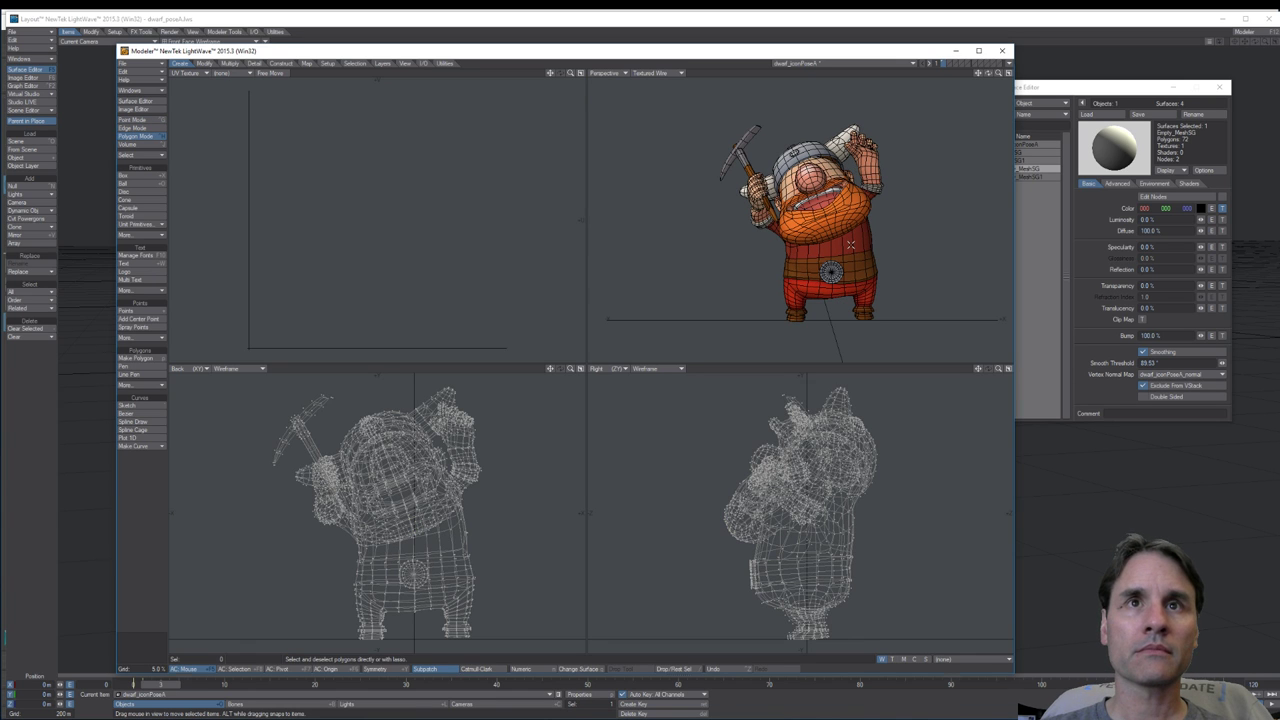
pyautogui.press('s')
pyautogui.click(1241, 405)
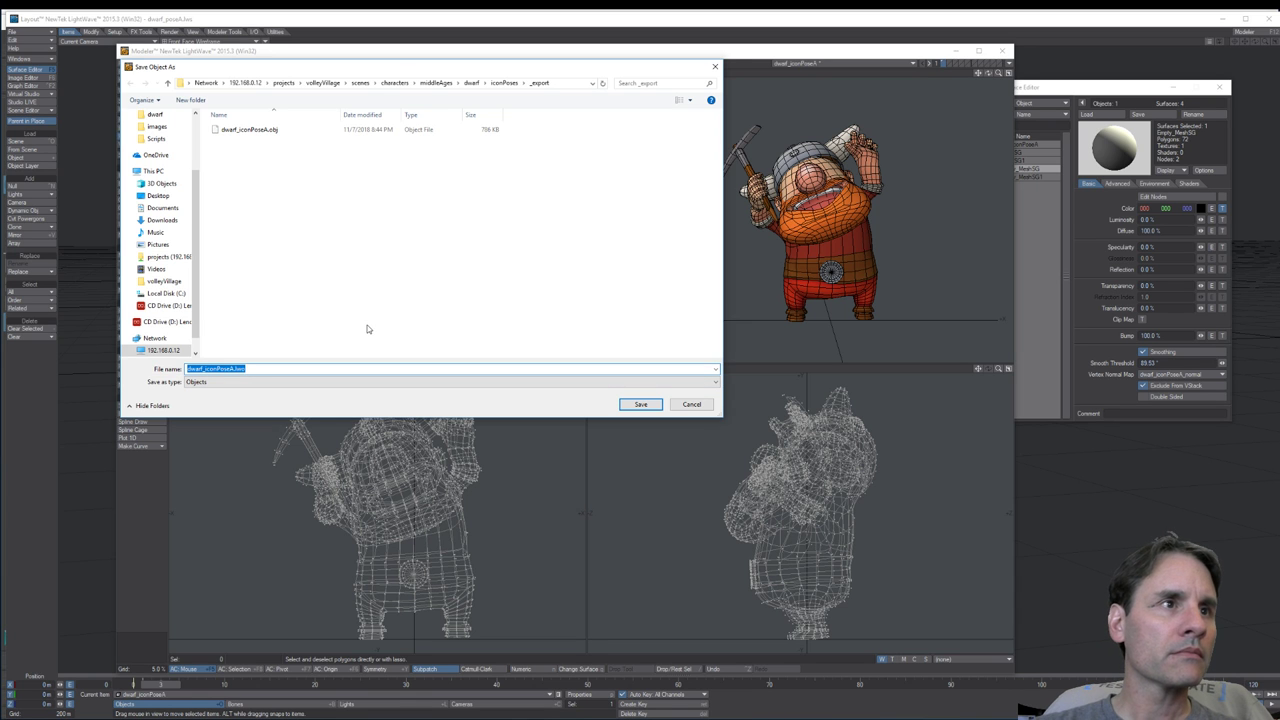
pyautogui.press('Return')
# Step: Switch back to Layout and render the subdivided dwarf in the camera viewport with VPR
pyautogui.click(181, 17)
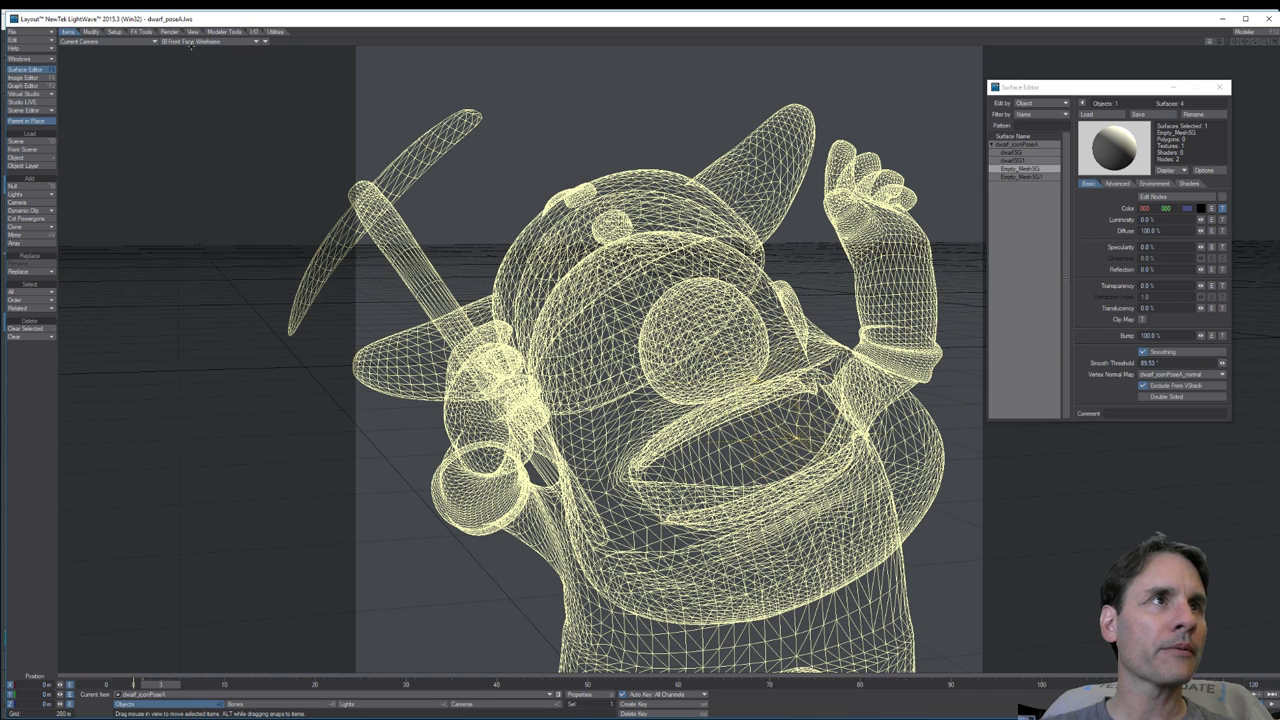
pyautogui.click(192, 42)
pyautogui.click(205, 81)
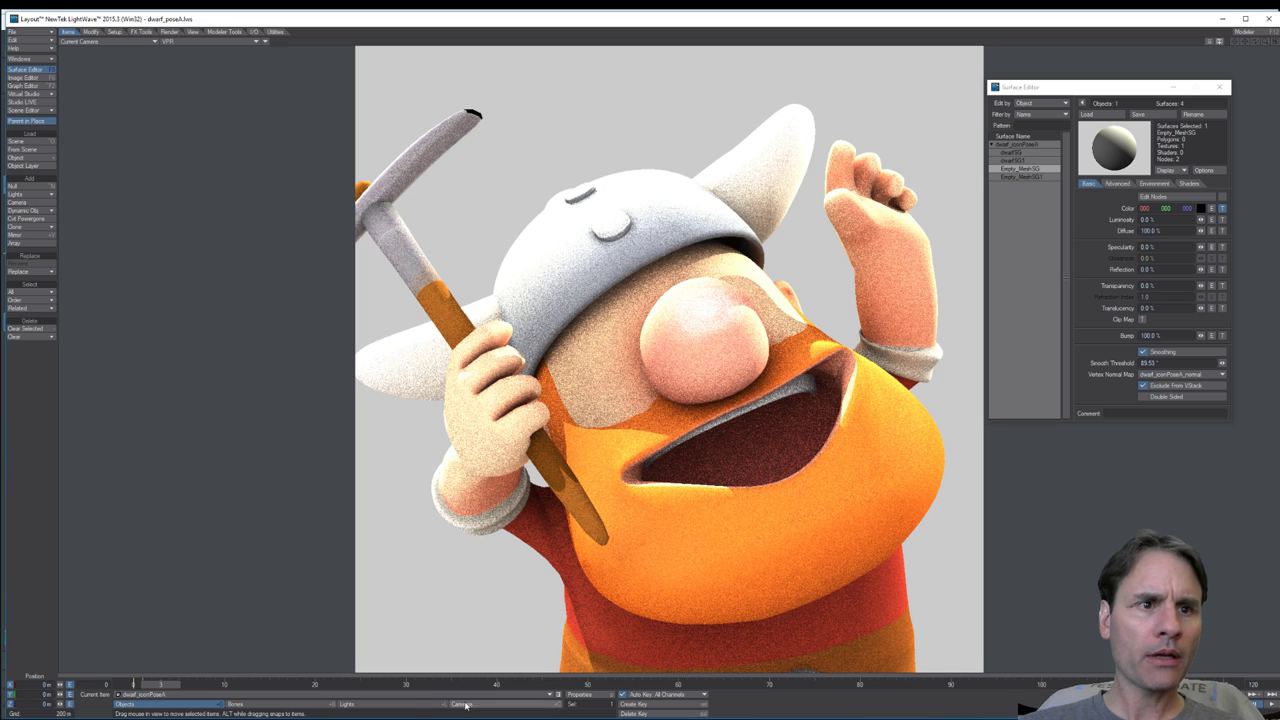
# Step: Select the camera, try turning it to a different angle on the dwarf, and close the Surface Editor
pyautogui.click(504, 705)
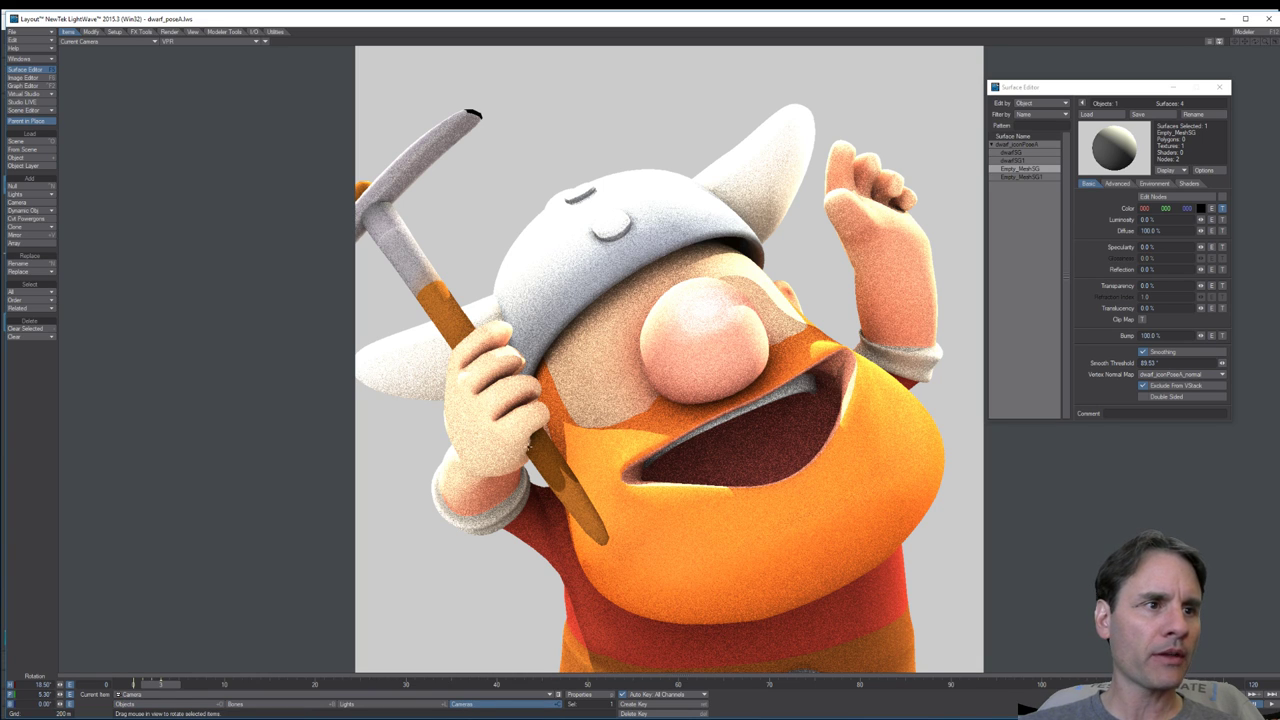
pyautogui.press('Left')
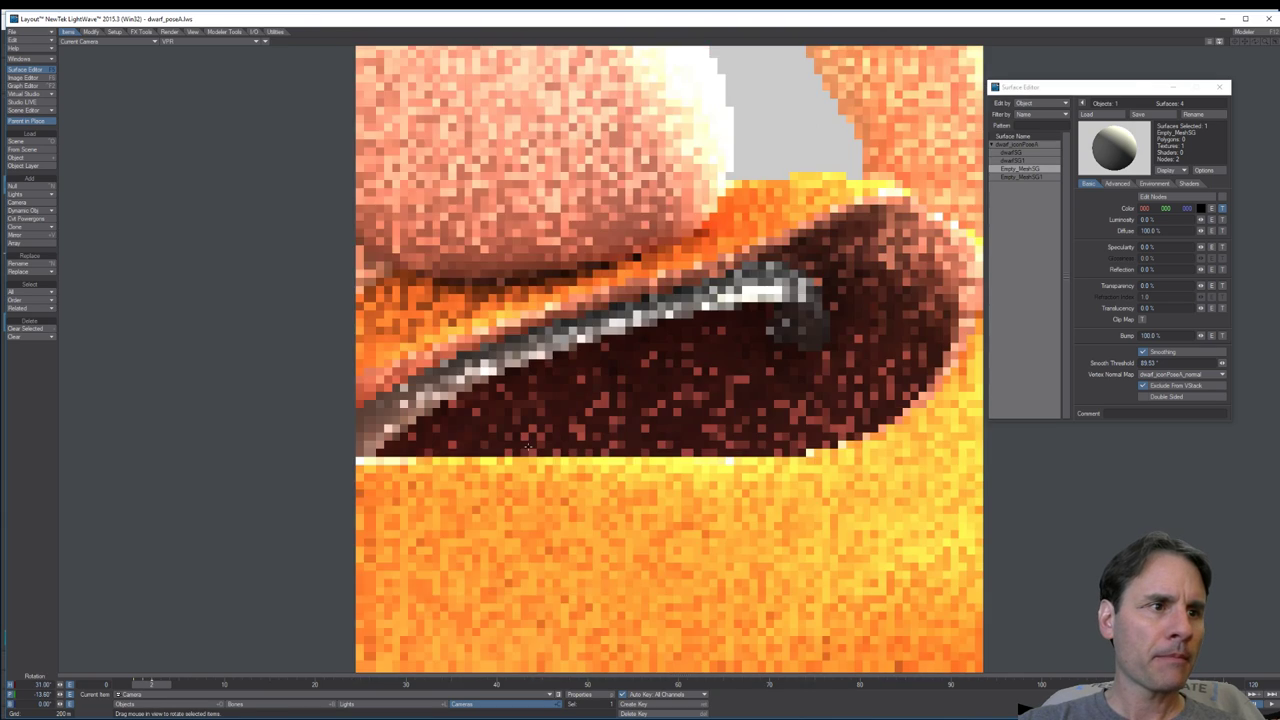
pyautogui.press('Left')
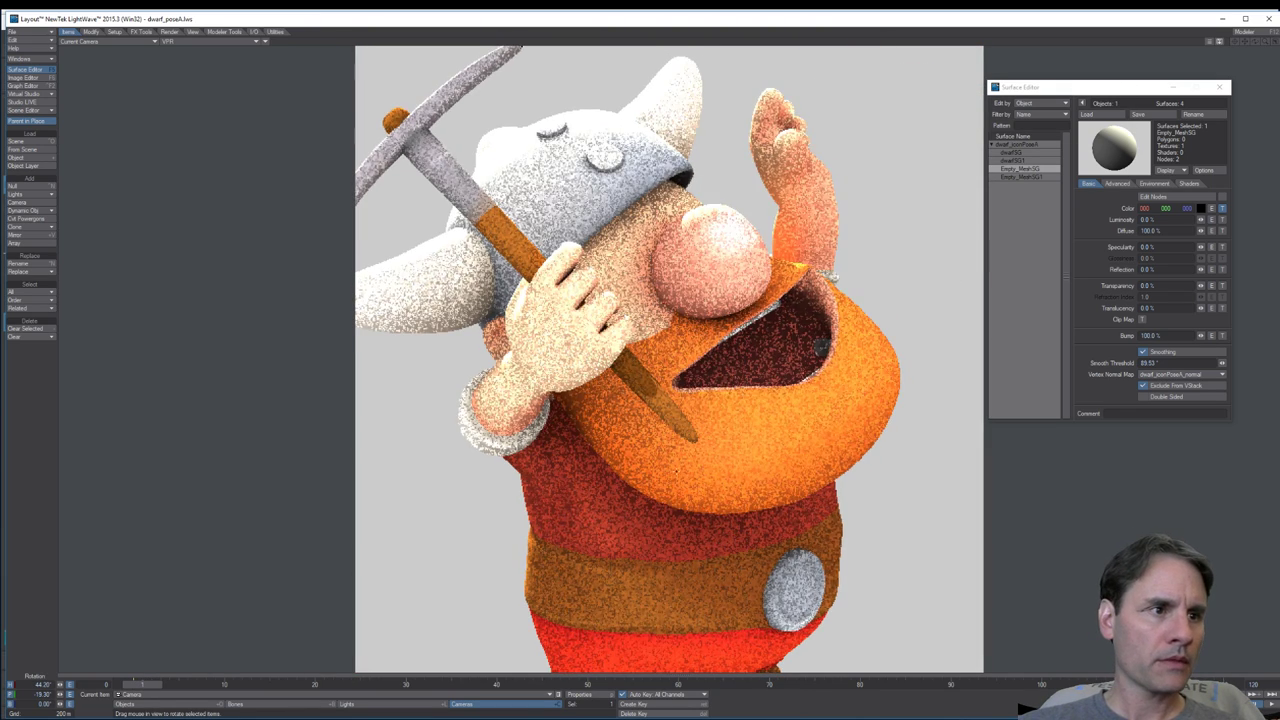
pyautogui.moveTo(690, 475); pyautogui.dragTo(747, 409)
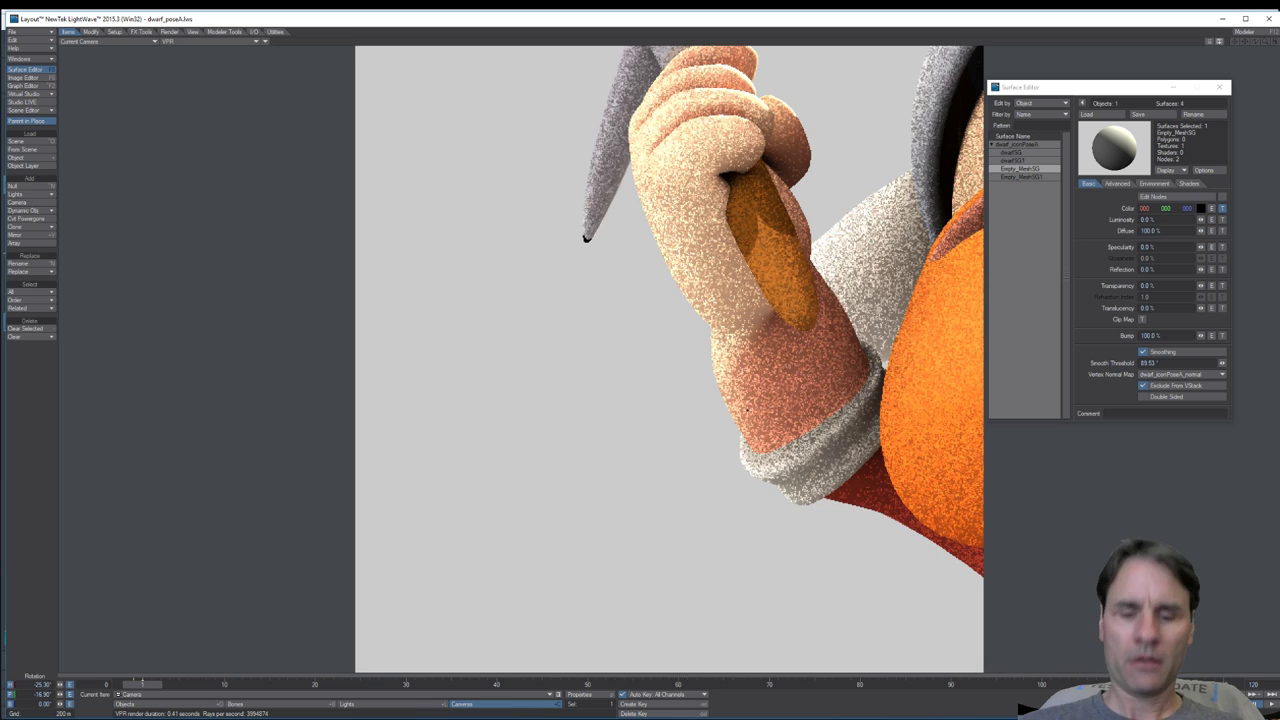
pyautogui.press('p')
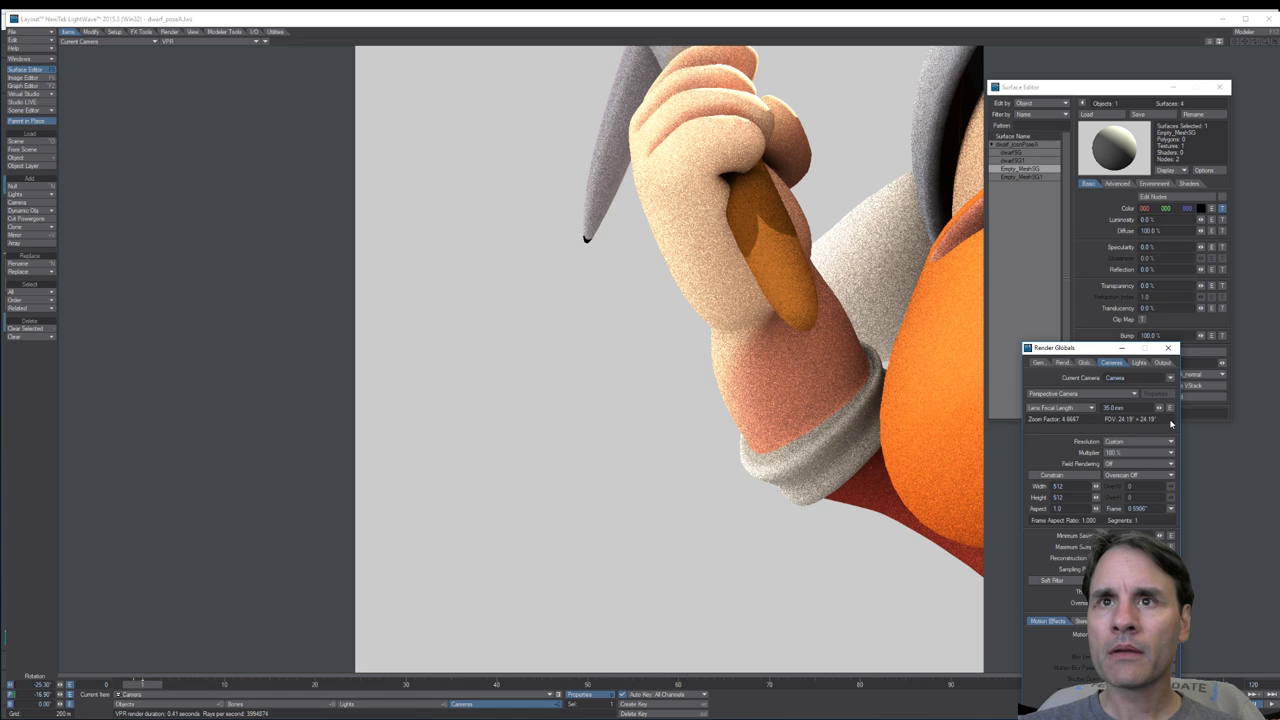
pyautogui.click(1167, 348)
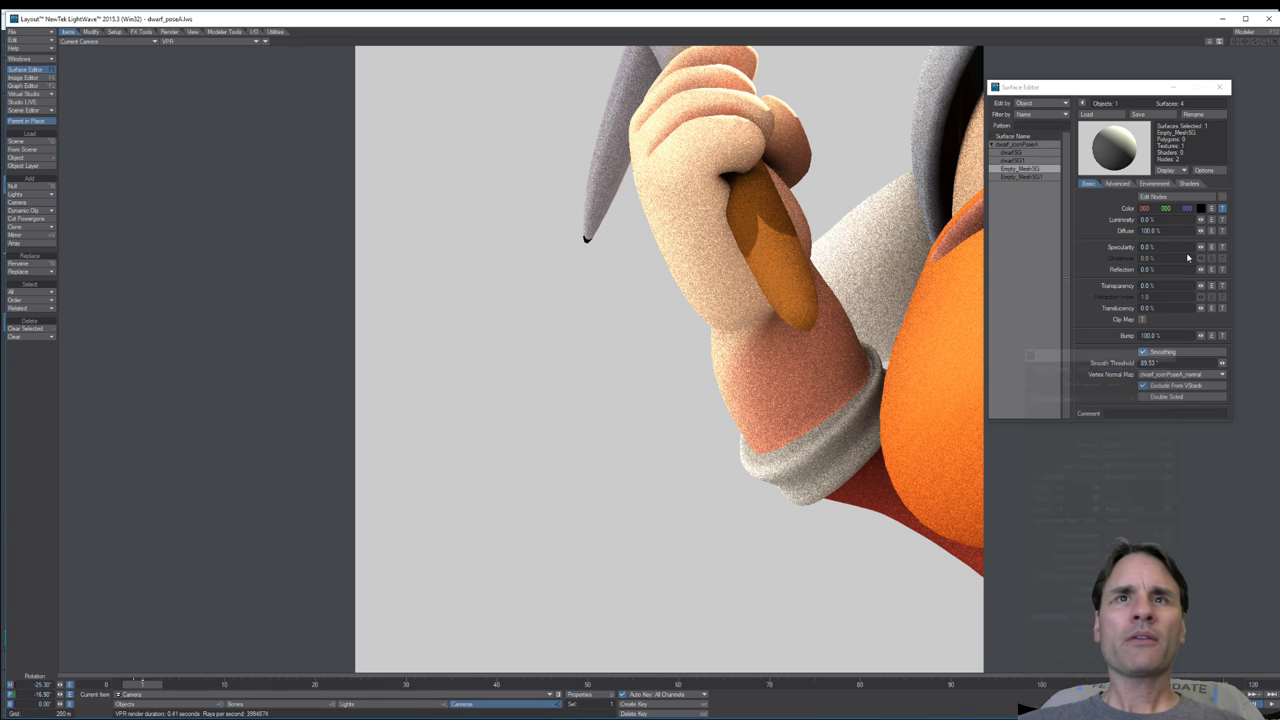
pyautogui.click(1219, 88)
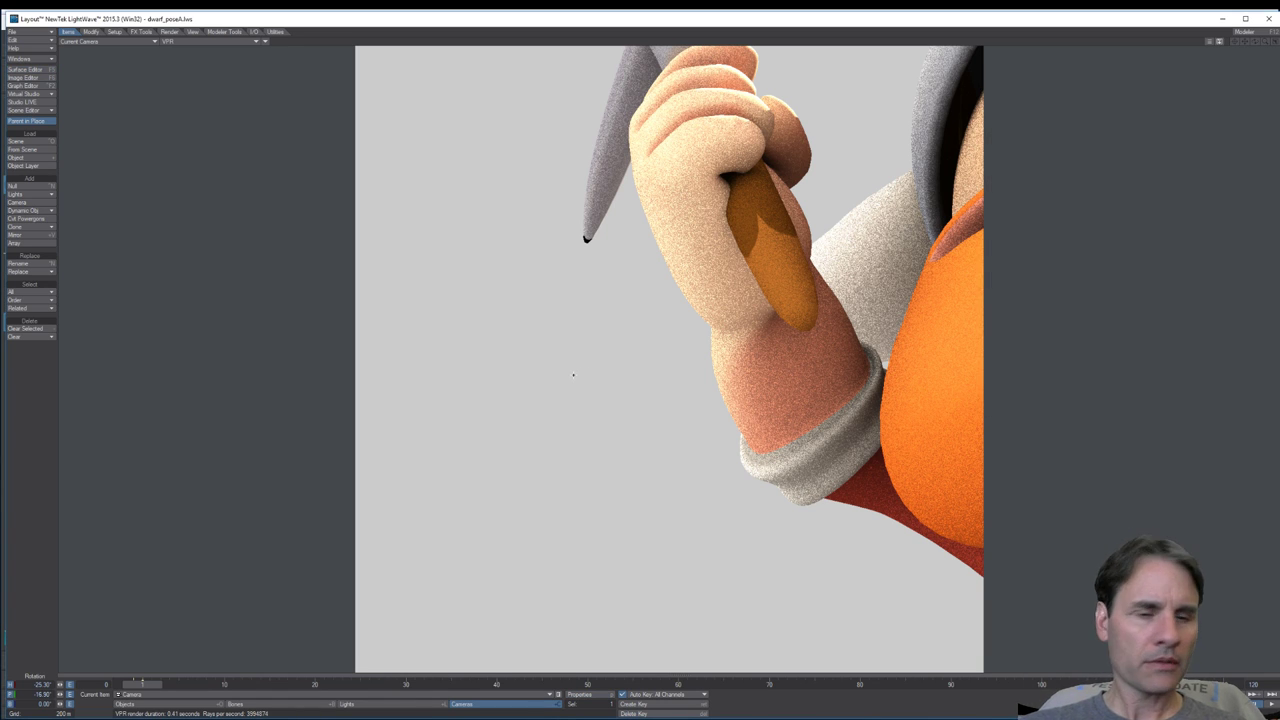
# Step: Move and rotate the camera to frame the dwarf's upper body from a lower, more frontal angle, with a heading of about -7.5°
pyautogui.moveTo(573, 375); pyautogui.dragTo(605, 388)
pyautogui.press('t')
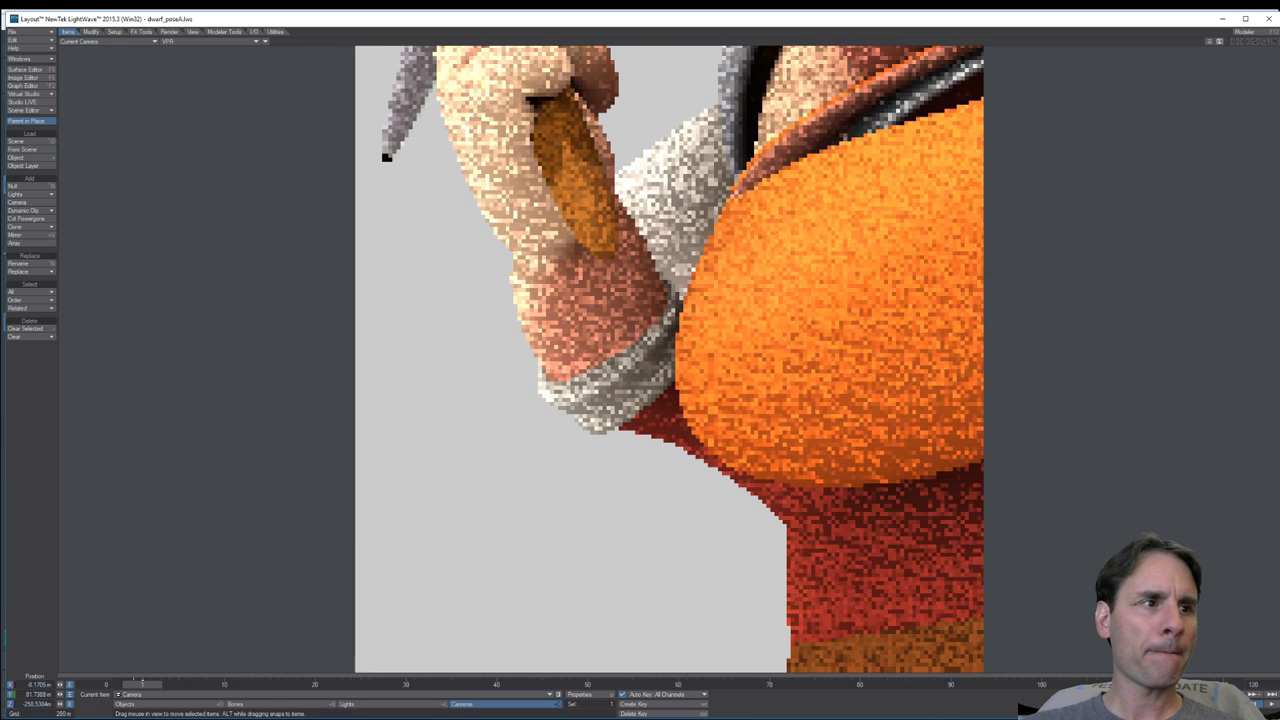
pyautogui.moveTo(605, 388); pyautogui.dragTo(605, 245, button='right')
pyautogui.press('y')
pyautogui.moveTo(605, 245); pyautogui.dragTo(621, 294)
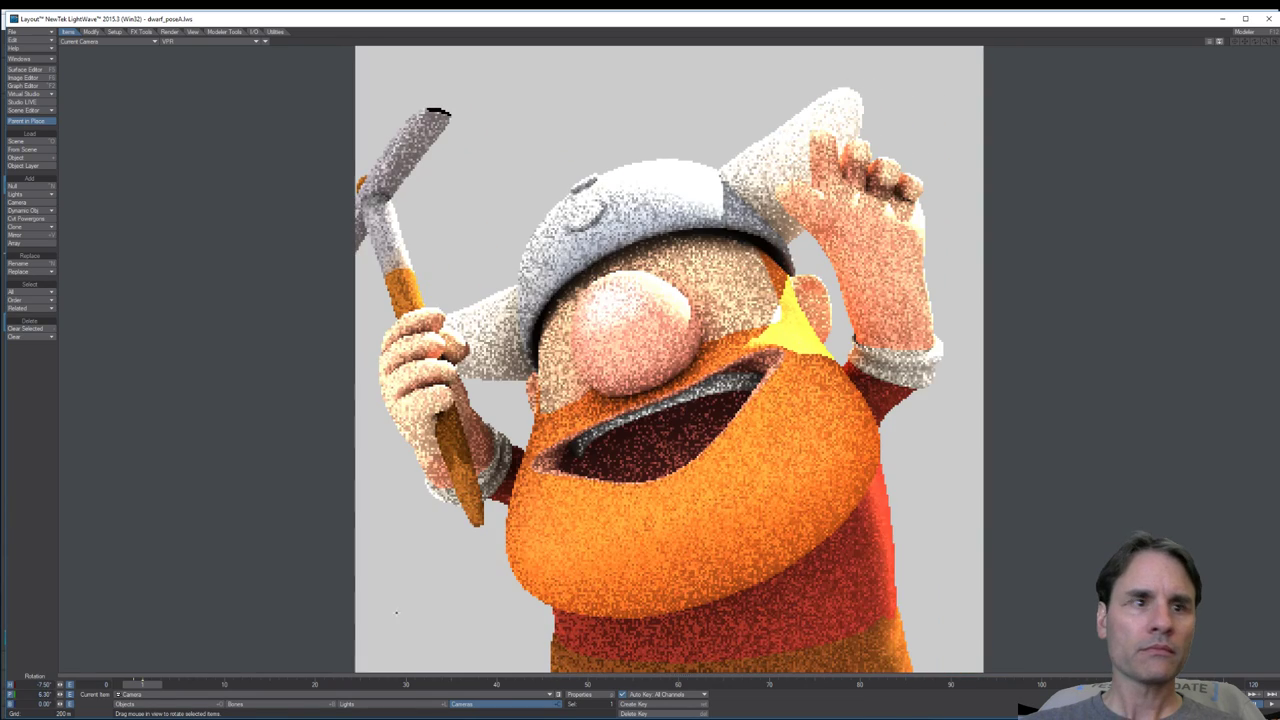
pyautogui.press('p')
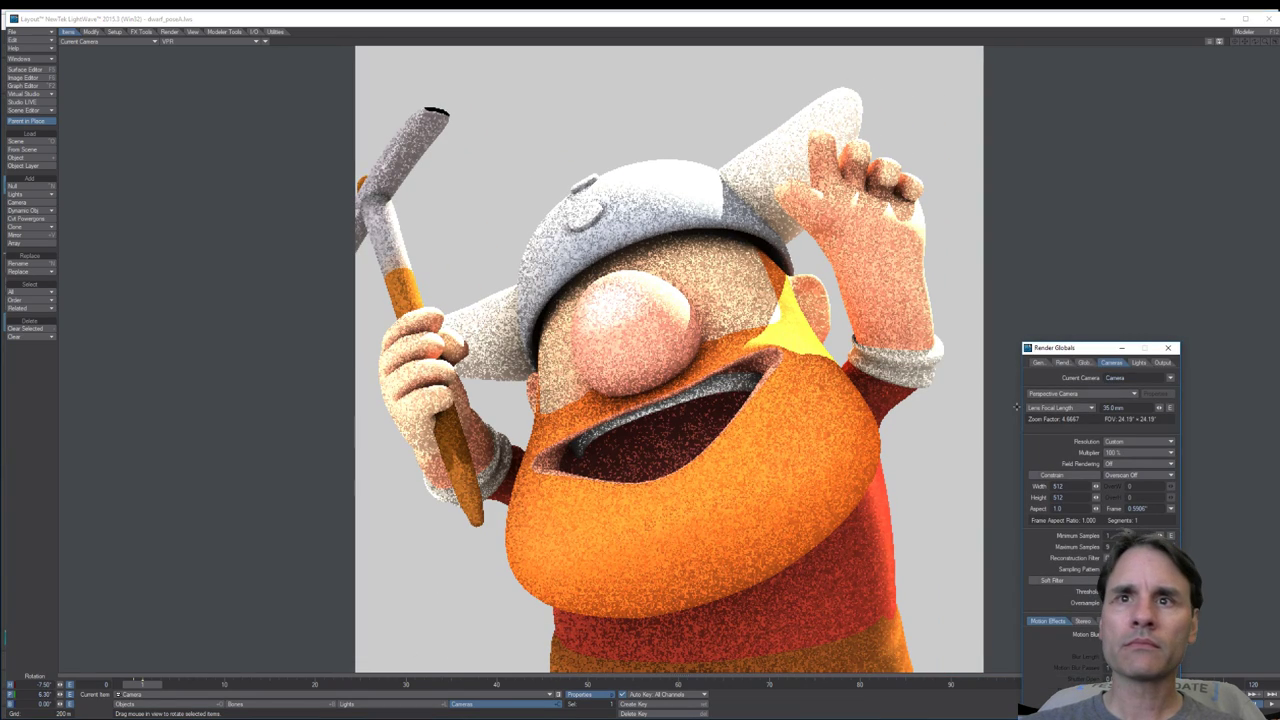
pyautogui.click(1167, 348)
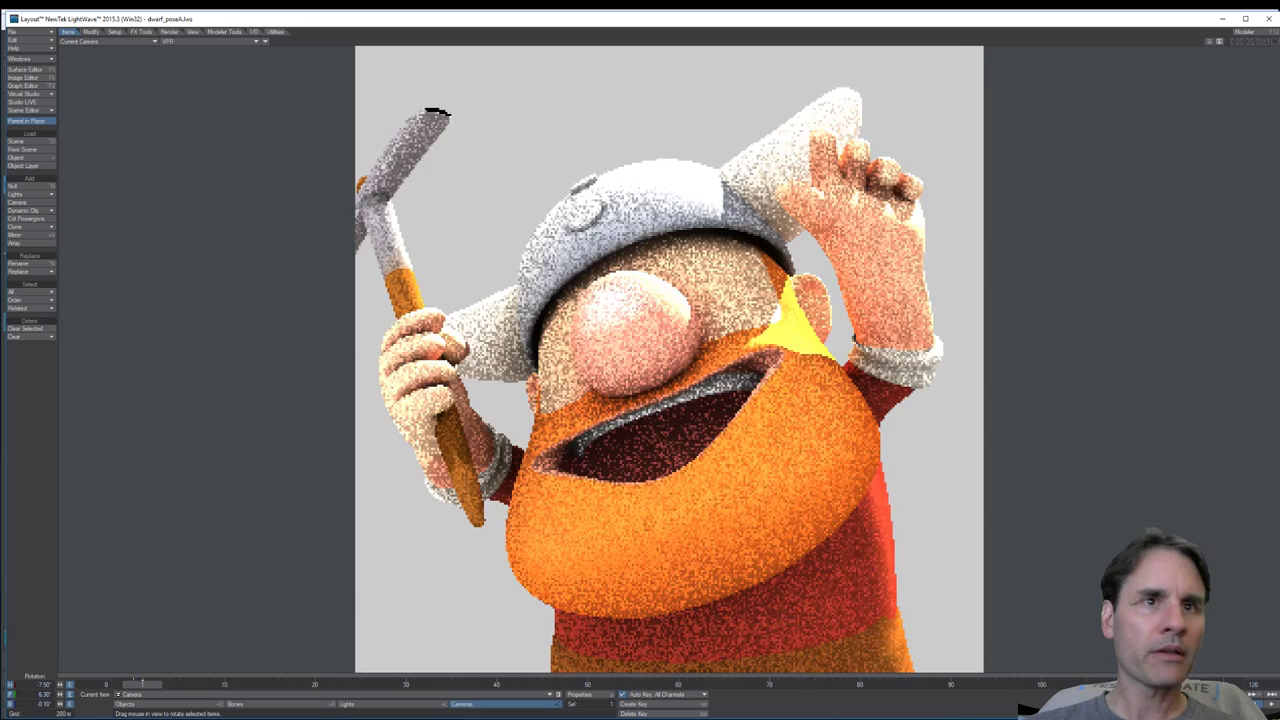
# Step: Move the camera closer until the dwarf's head, beard and hands fill the frame, and create a camera keyframe
pyautogui.press('t')
pyautogui.moveTo(650, 411); pyautogui.dragTo(684, 450)
pyautogui.press('y')
pyautogui.press('t')
pyautogui.moveTo(684, 450); pyautogui.dragTo(684, 495, button='right')
pyautogui.moveTo(646, 356); pyautogui.dragTo(650, 316)
pyautogui.moveTo(681, 391); pyautogui.dragTo(673, 396)
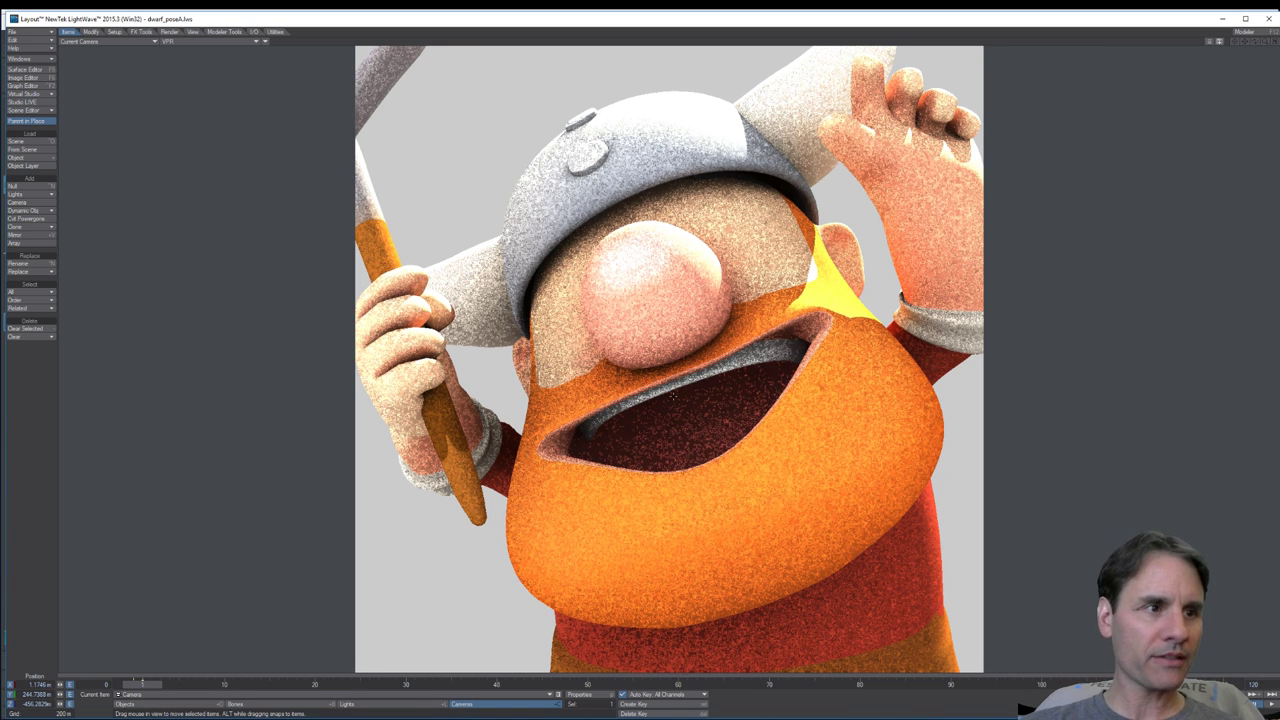
pyautogui.press('Return')
pyautogui.press('Return')
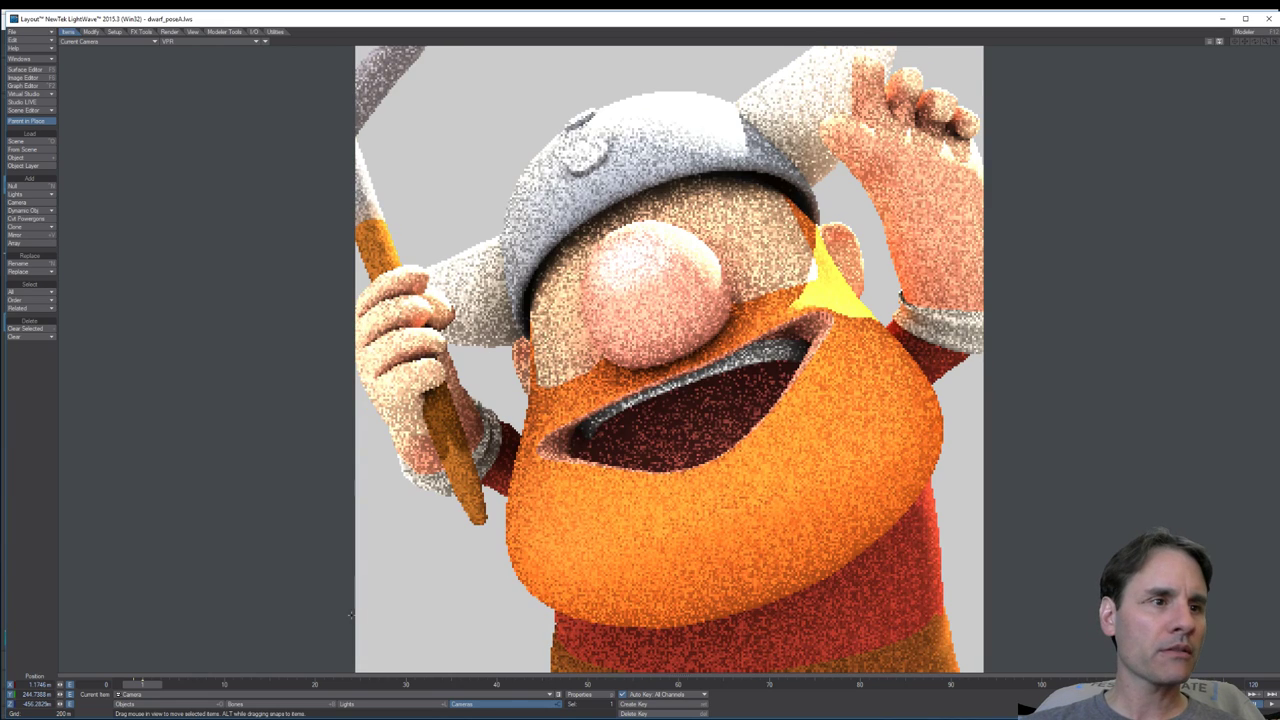
# Step: Open the light properties and set the kicker (2) light's intensity to 0%
pyautogui.click(390, 704)
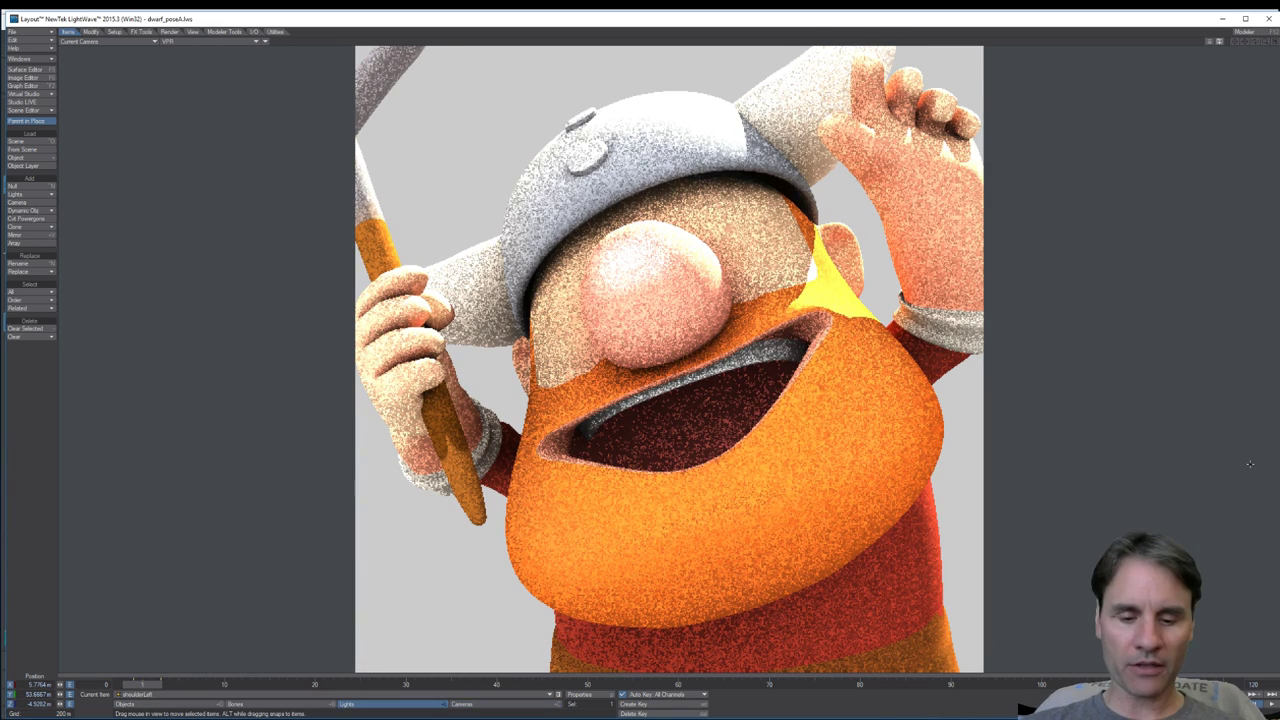
pyautogui.press('p')
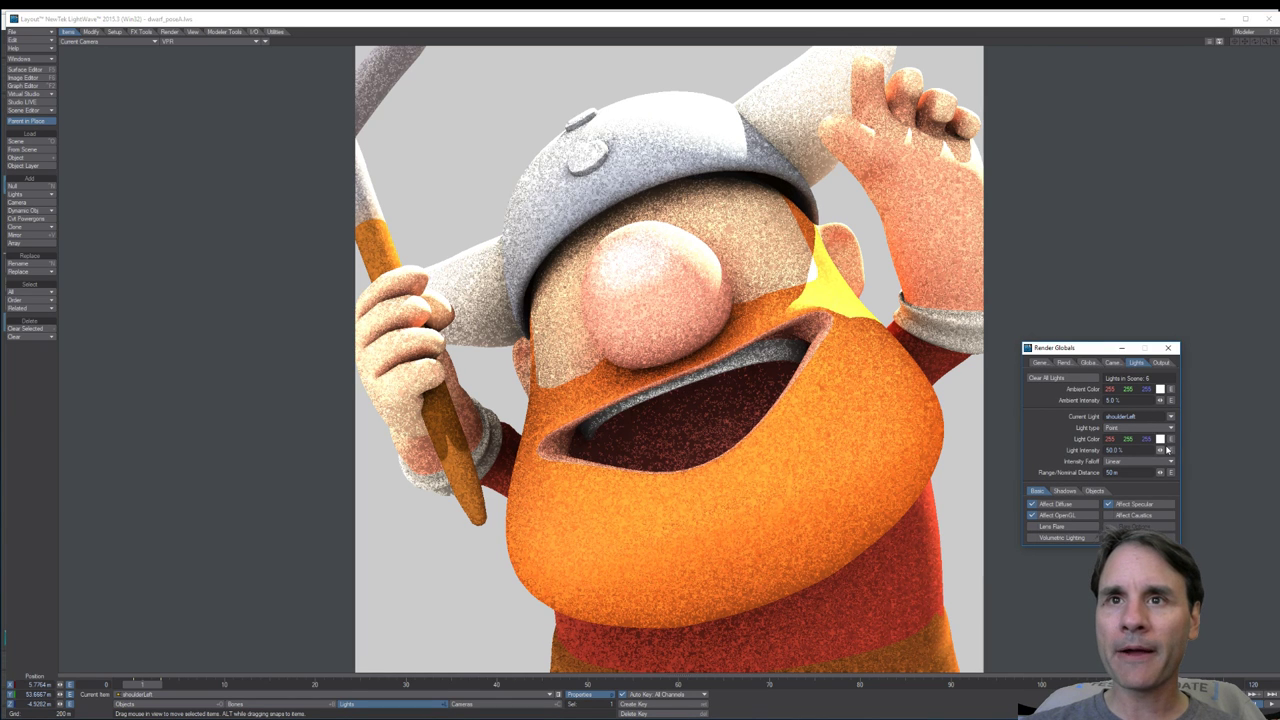
pyautogui.click(1171, 416)
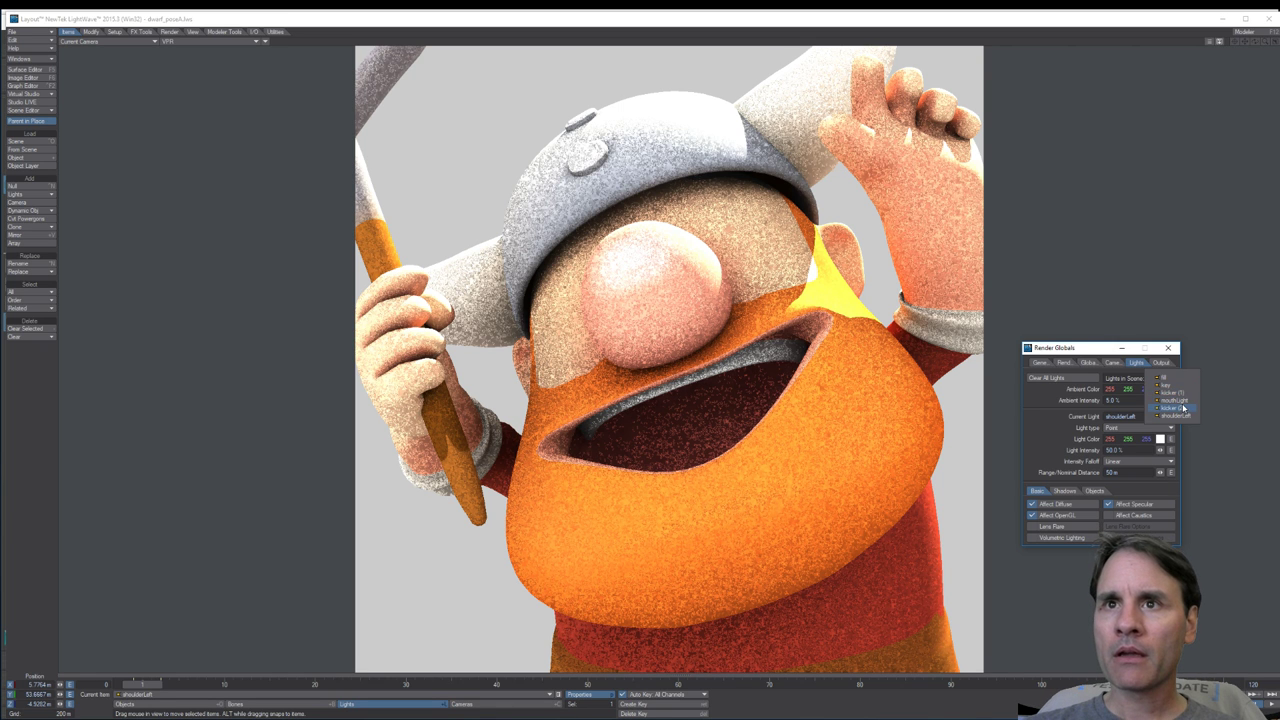
pyautogui.click(1172, 392)
pyautogui.moveTo(1160, 451); pyautogui.dragTo(1085, 451)
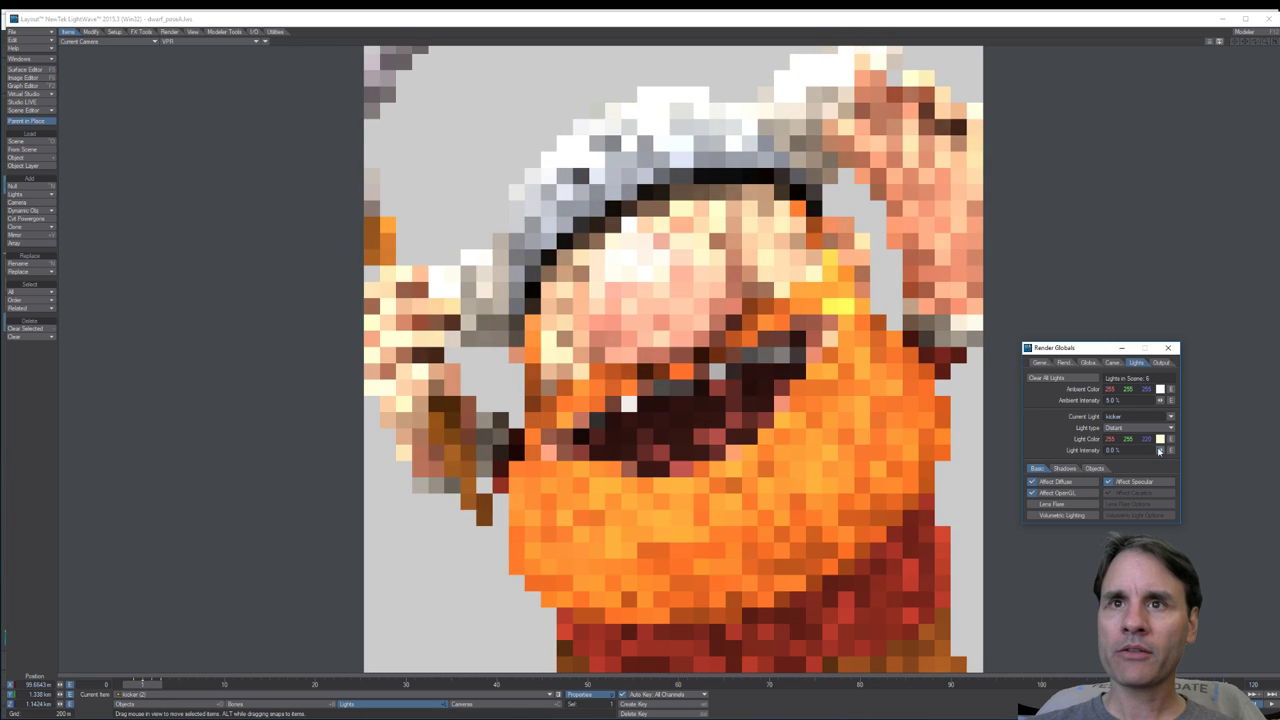
# Step: Set the light intensity of both the fill and key lights to 0%
pyautogui.click(1170, 416)
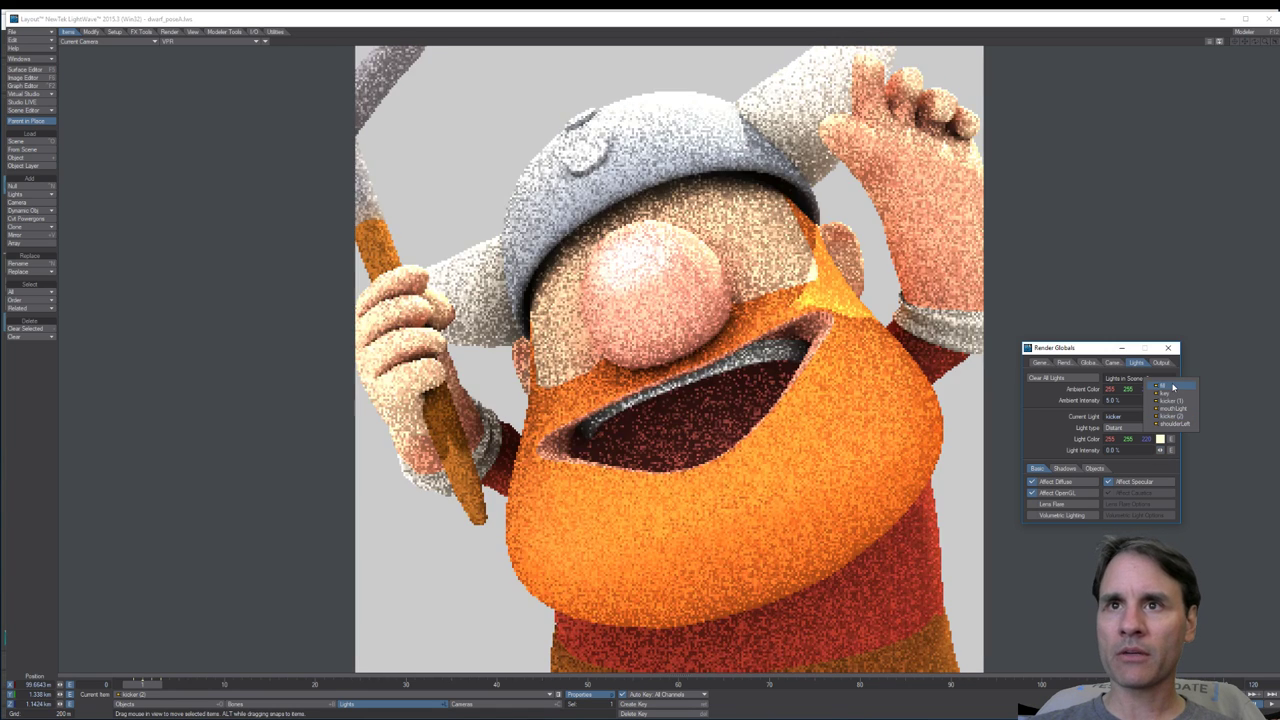
pyautogui.click(1173, 388)
pyautogui.moveTo(1160, 450); pyautogui.dragTo(1110, 450)
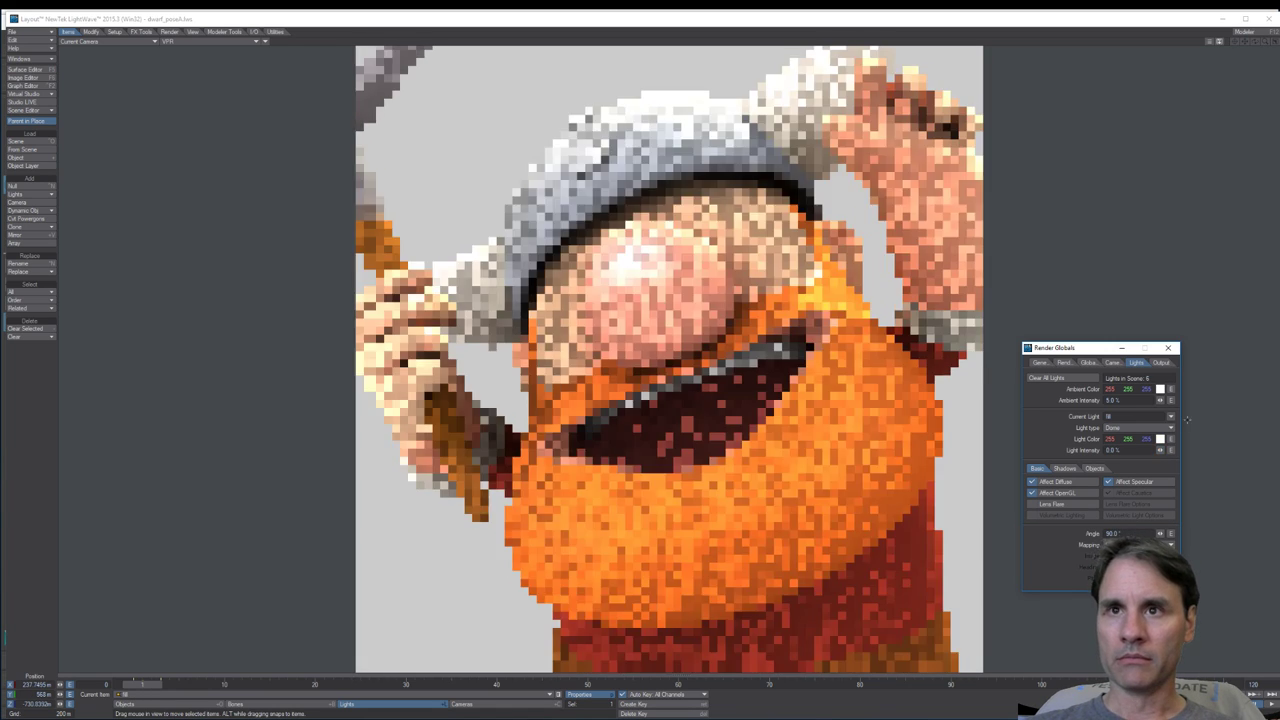
pyautogui.click(1172, 417)
pyautogui.click(1167, 425)
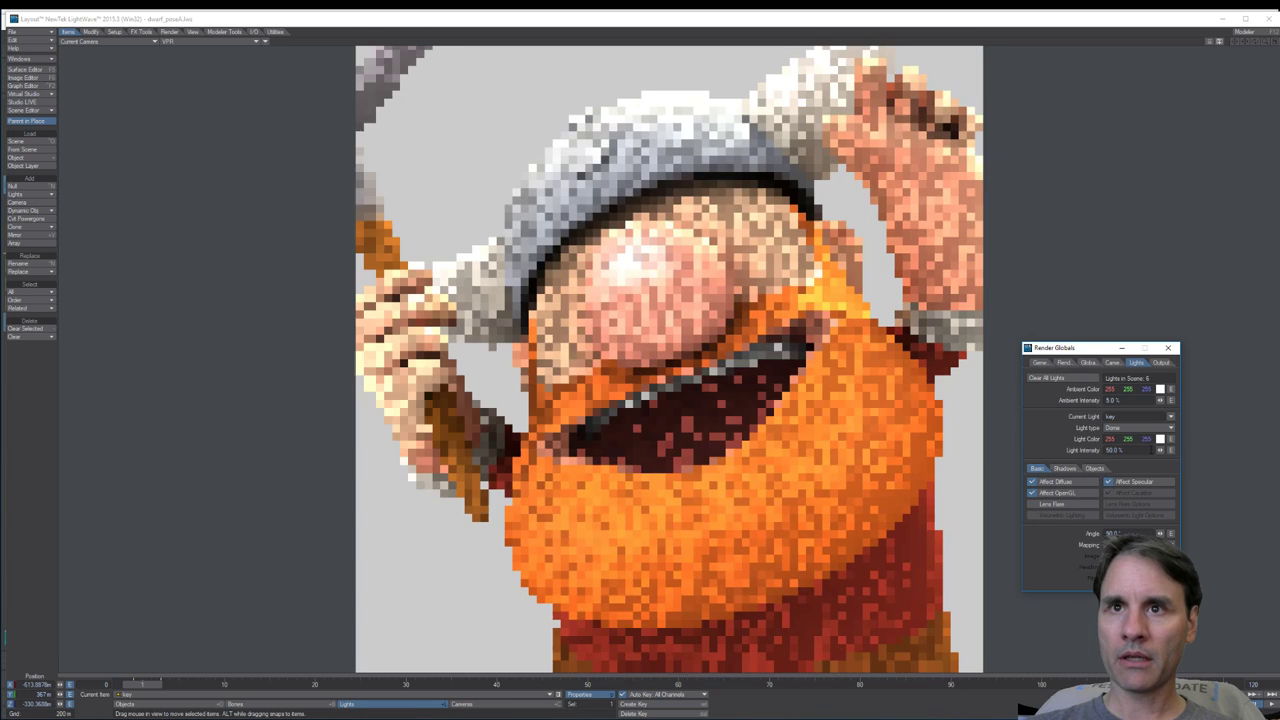
pyautogui.moveTo(1160, 450); pyautogui.dragTo(1120, 450)
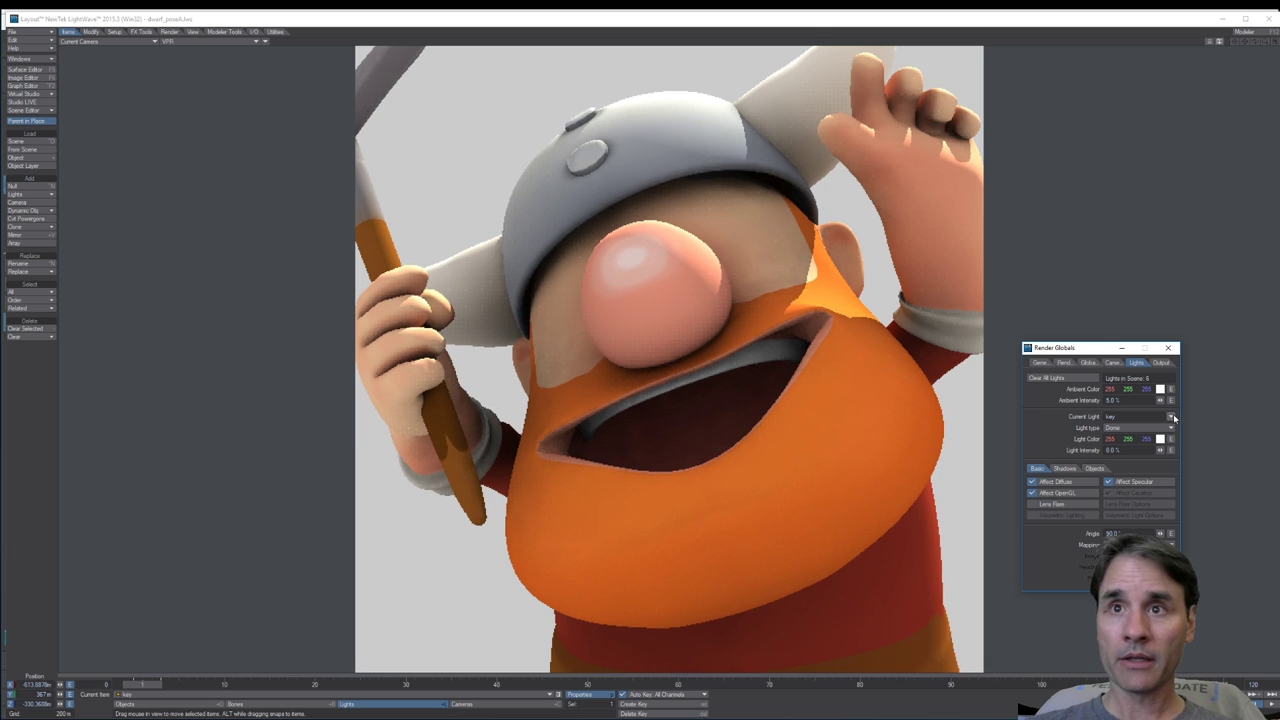
# Step: Set the kicker (1) light's intensity to 0% and check the kicker (2) light's settings
pyautogui.click(1171, 417)
pyautogui.click(1171, 424)
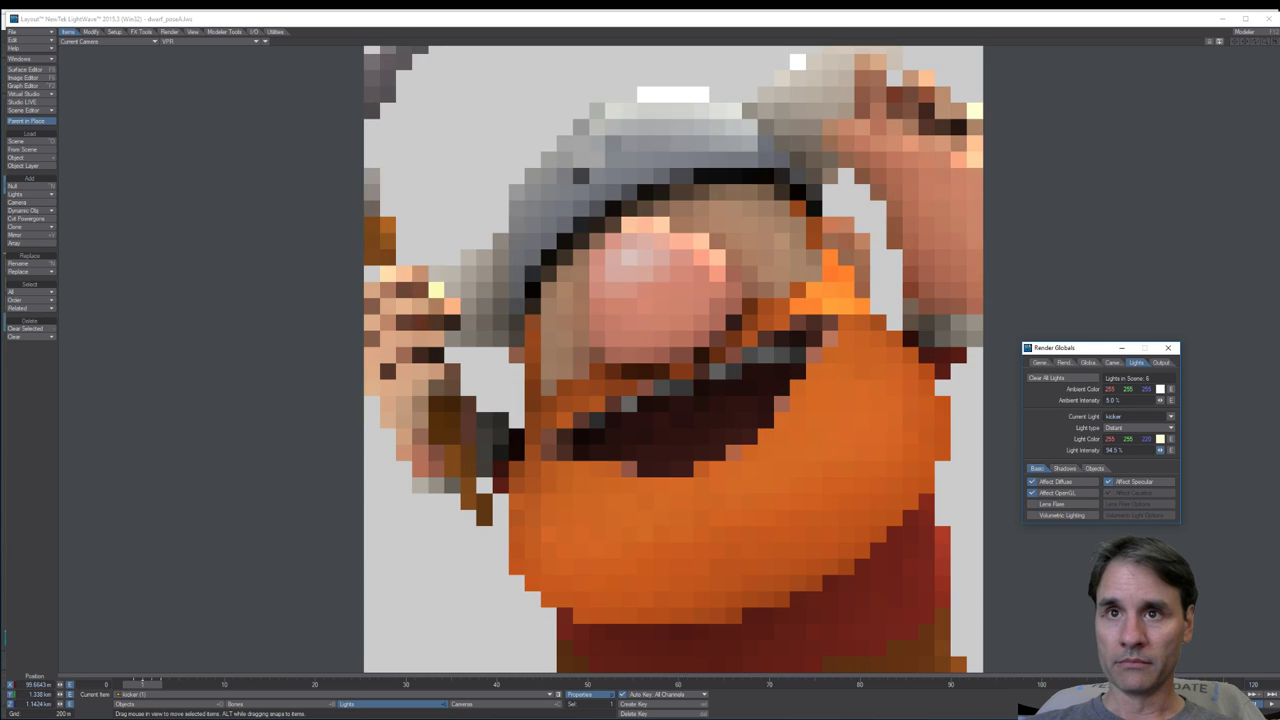
pyautogui.click(1172, 417)
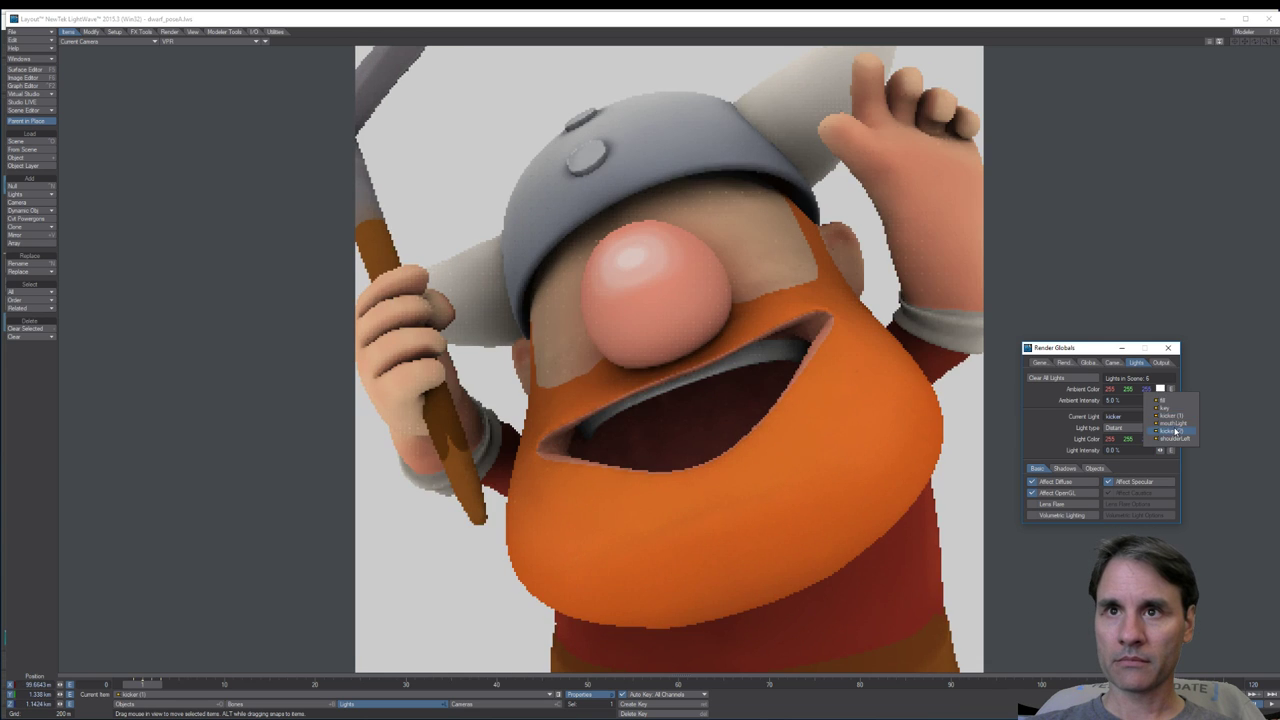
pyautogui.click(1176, 431)
pyautogui.click(1173, 428)
pyautogui.click(1171, 426)
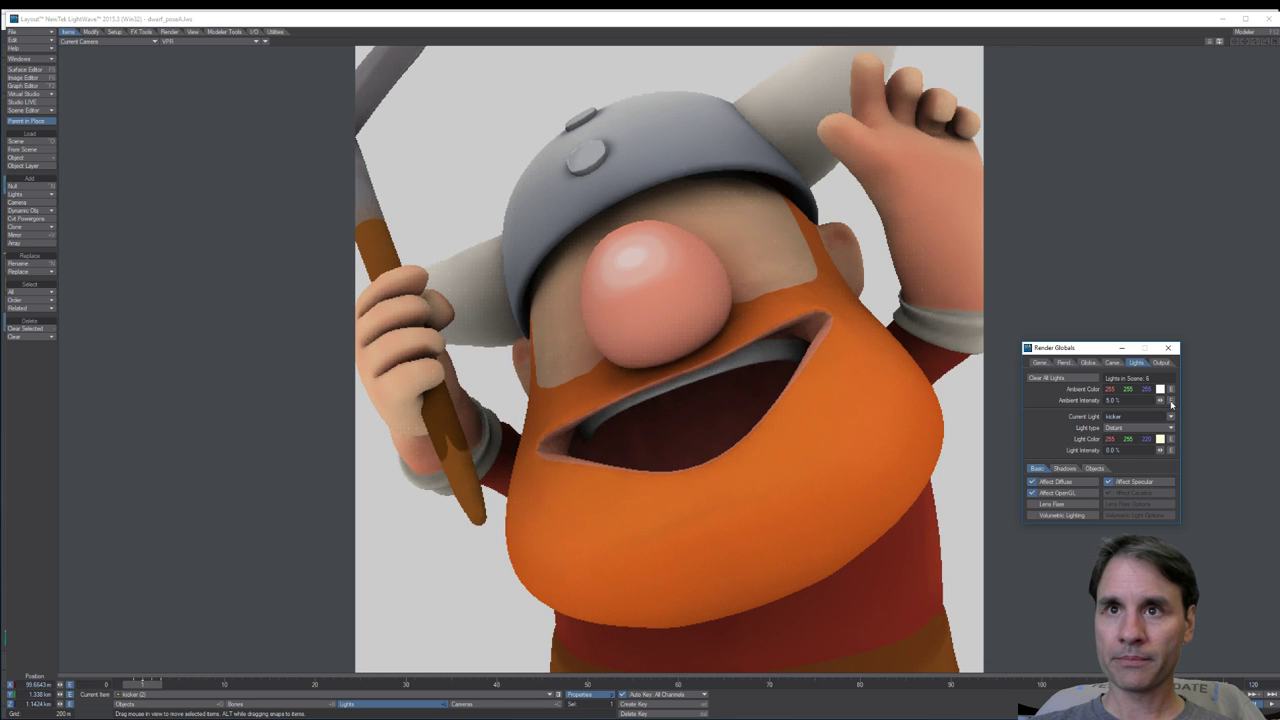
# Step: Check the mouthLight settings, lower the shoulderLeft light's intensity, and close the light properties
pyautogui.click(1160, 416)
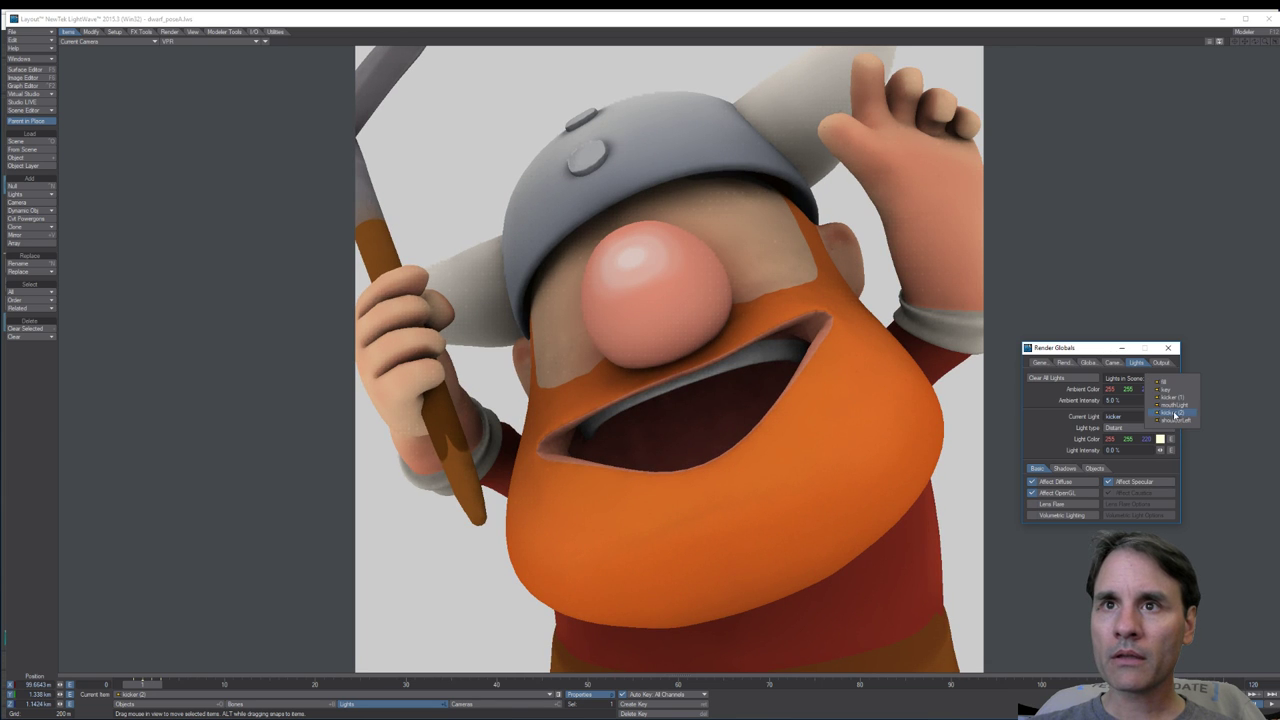
pyautogui.click(1174, 405)
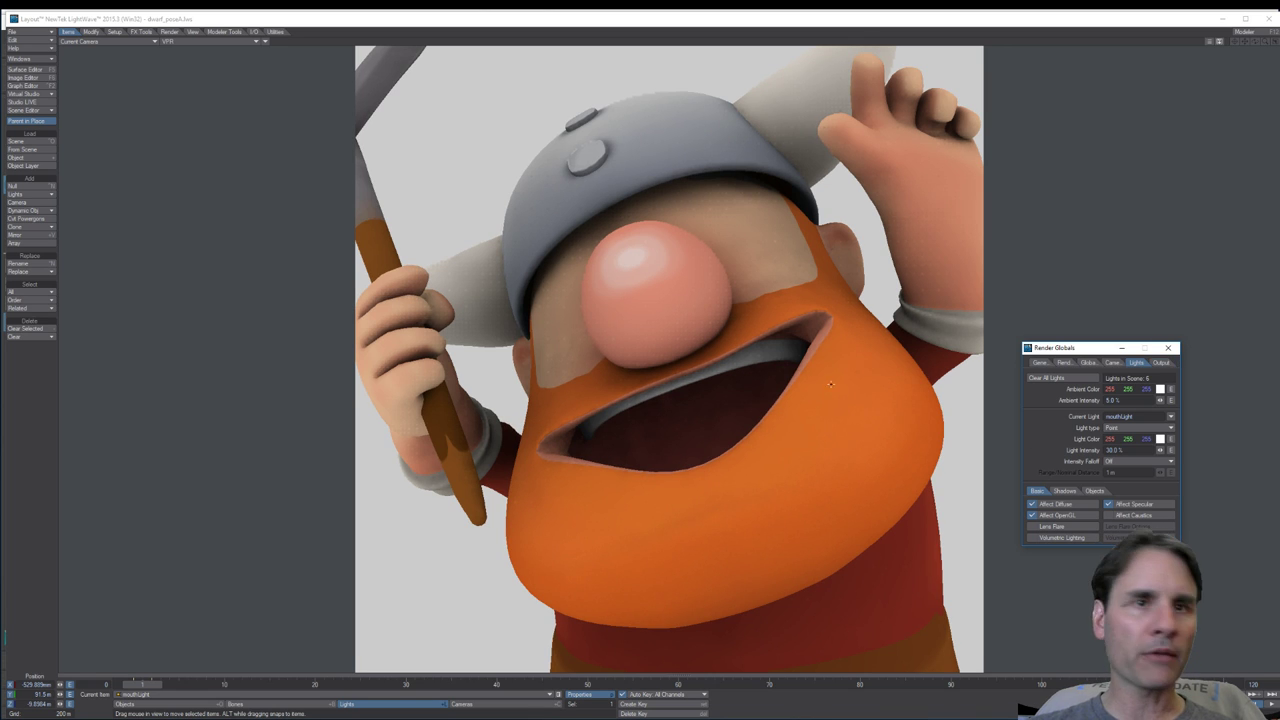
pyautogui.click(1171, 429)
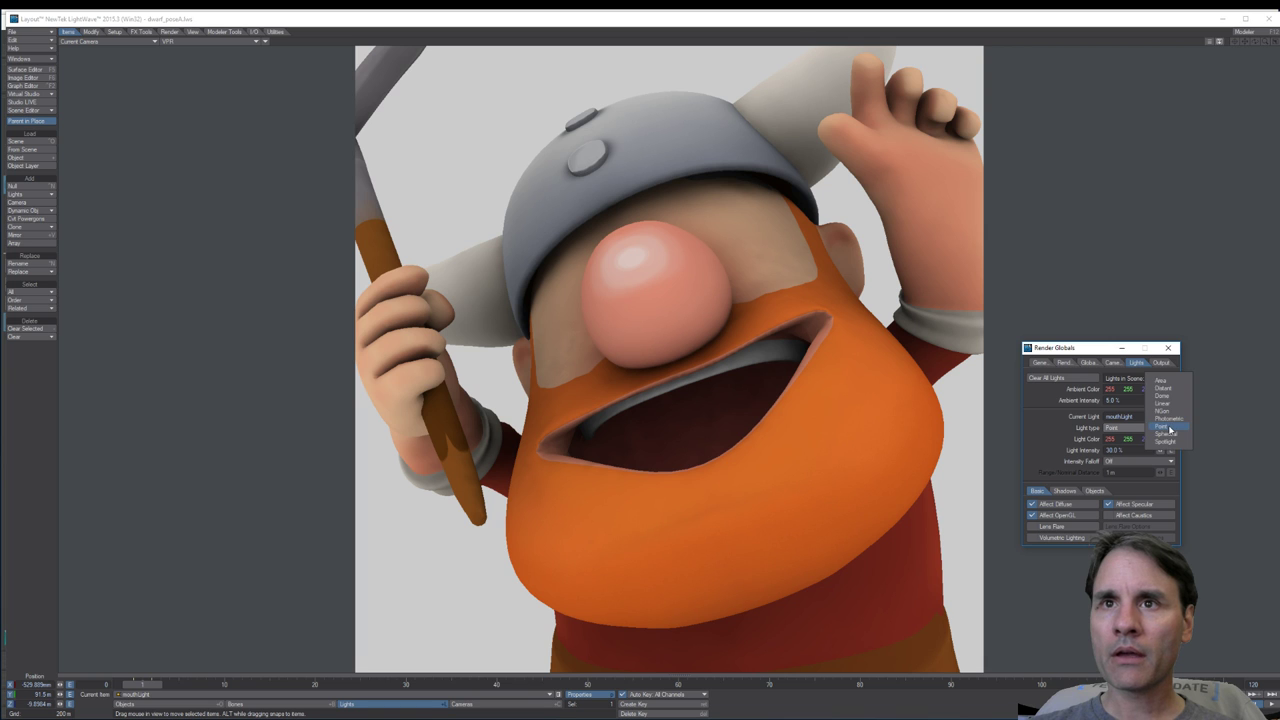
pyautogui.click(1171, 416)
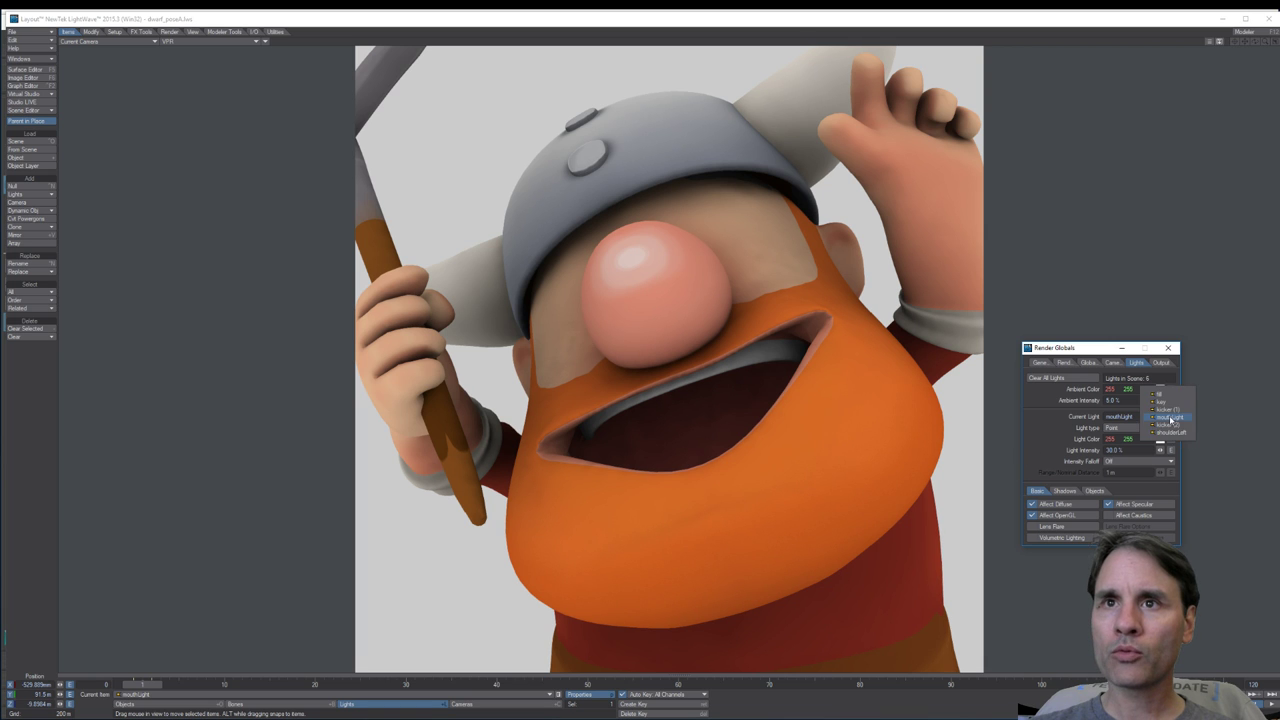
pyautogui.click(1160, 432)
pyautogui.moveTo(1160, 452); pyautogui.dragTo(1110, 452)
pyautogui.click(1172, 349)
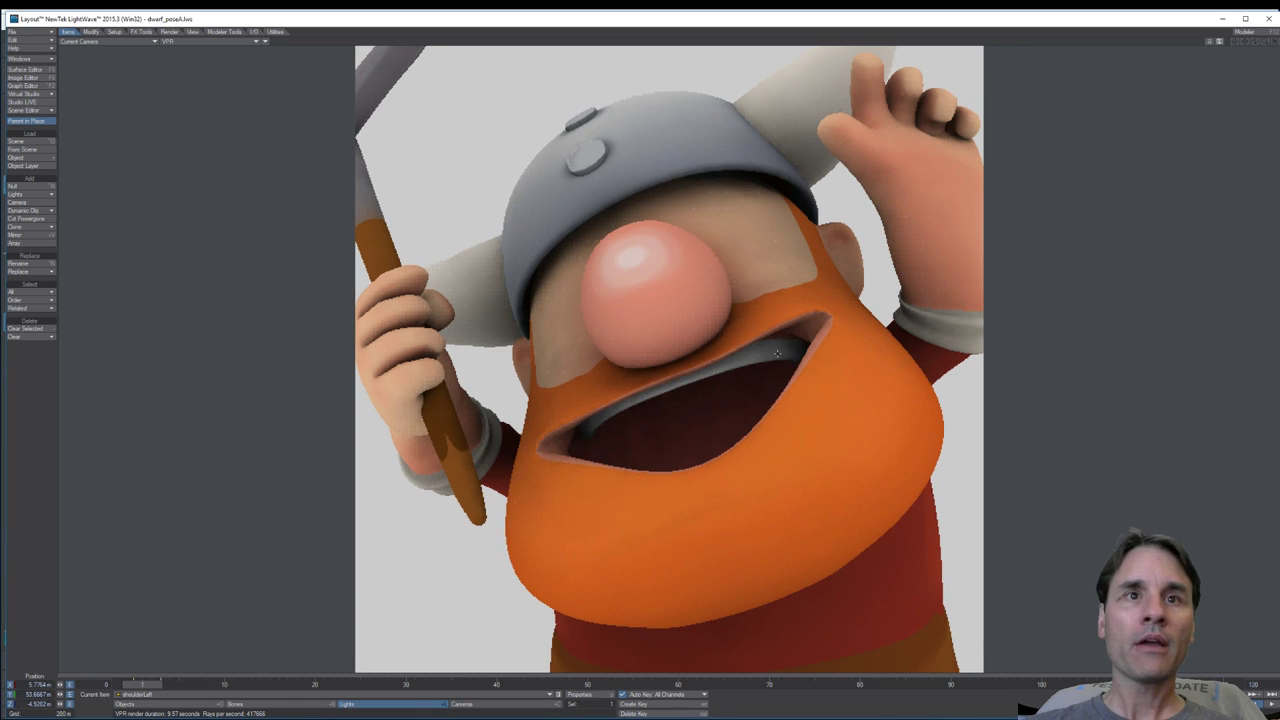
# Step: Show the scene as Textured Shaded Solid in the Perspective view and select the mouthLight
pyautogui.click(184, 42)
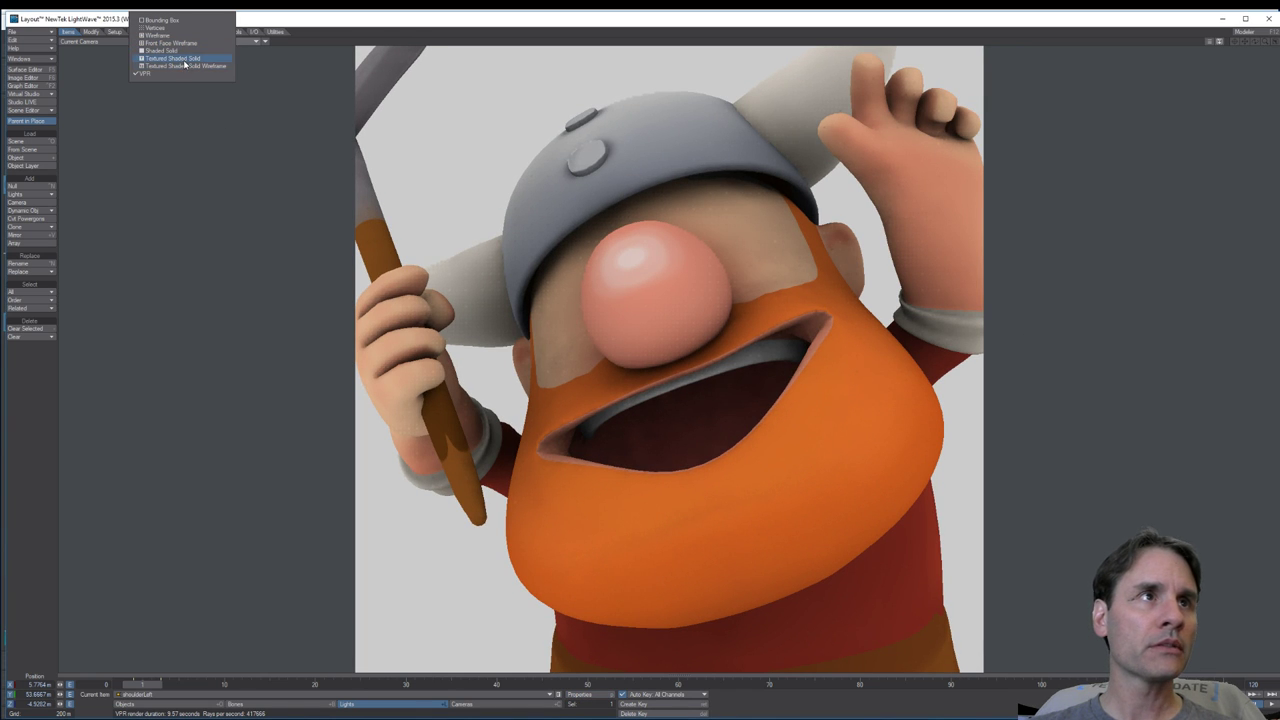
pyautogui.click(172, 58)
pyautogui.press('y')
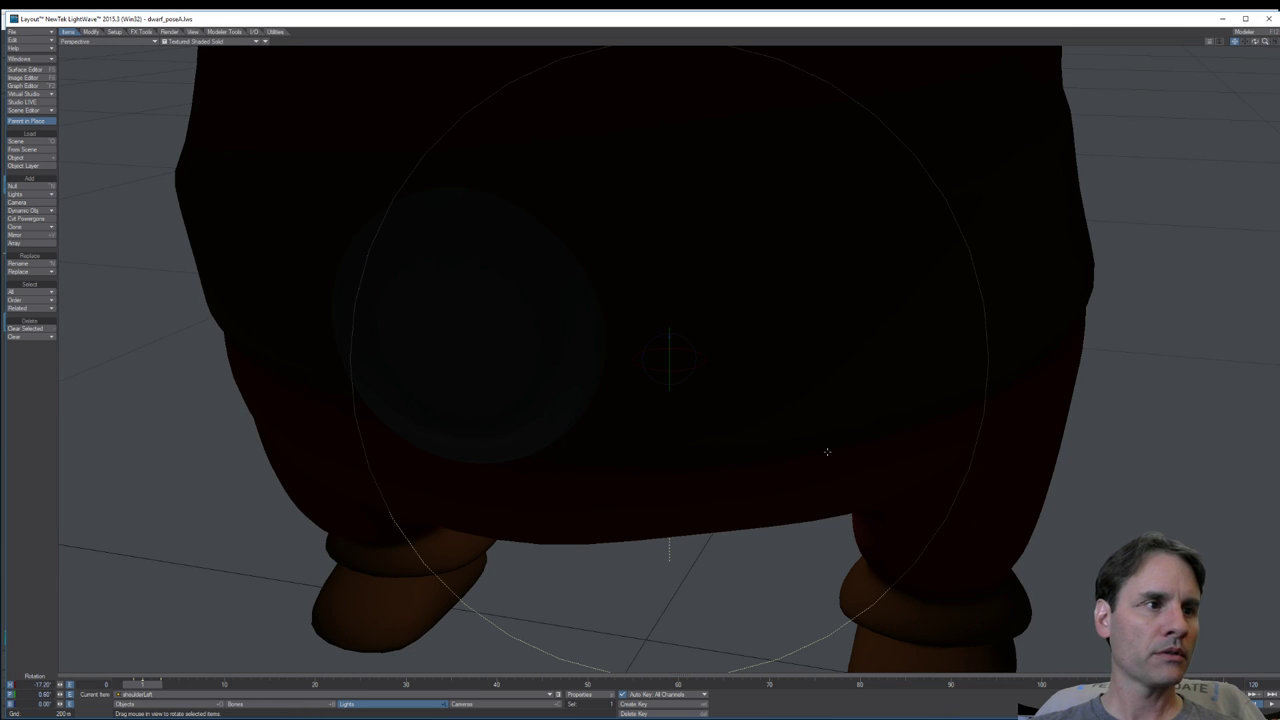
pyautogui.click(310, 697)
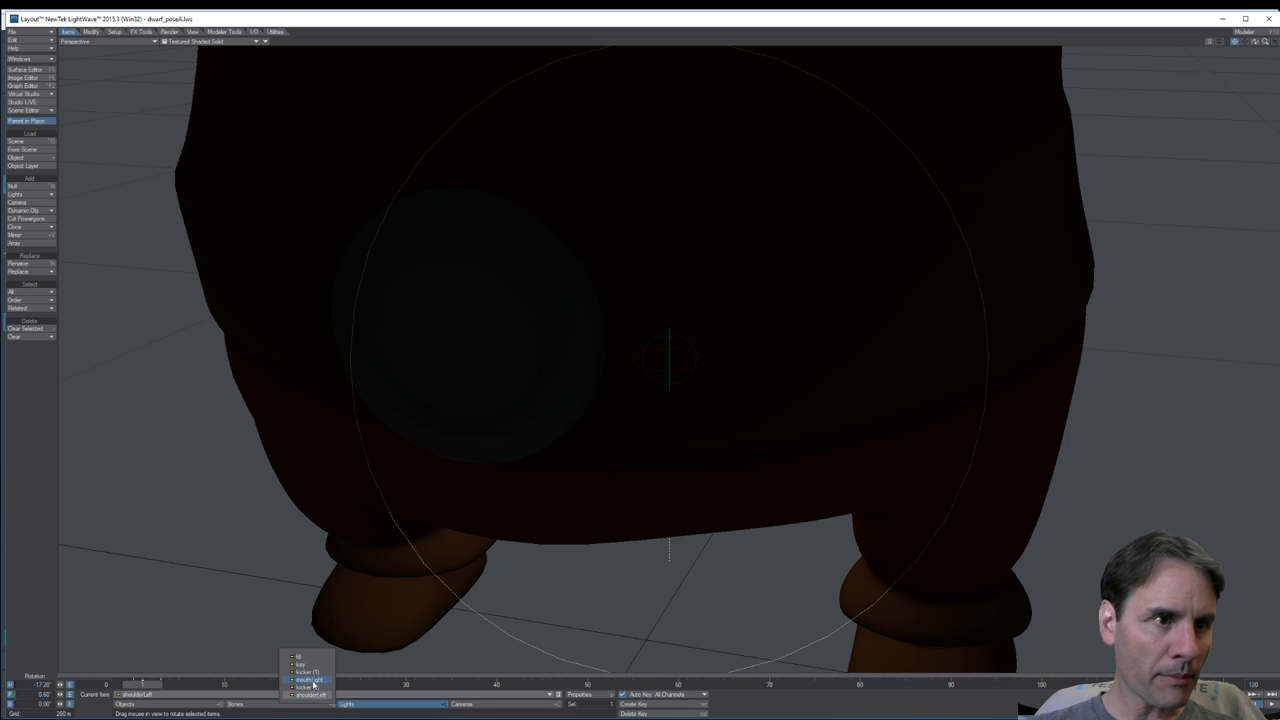
pyautogui.click(314, 682)
# Step: Move the mouthLight up and forward into the dwarf's open mouth, at about X -12.9 m and Z -58.4 m, and return to the camera view
pyautogui.press('t')
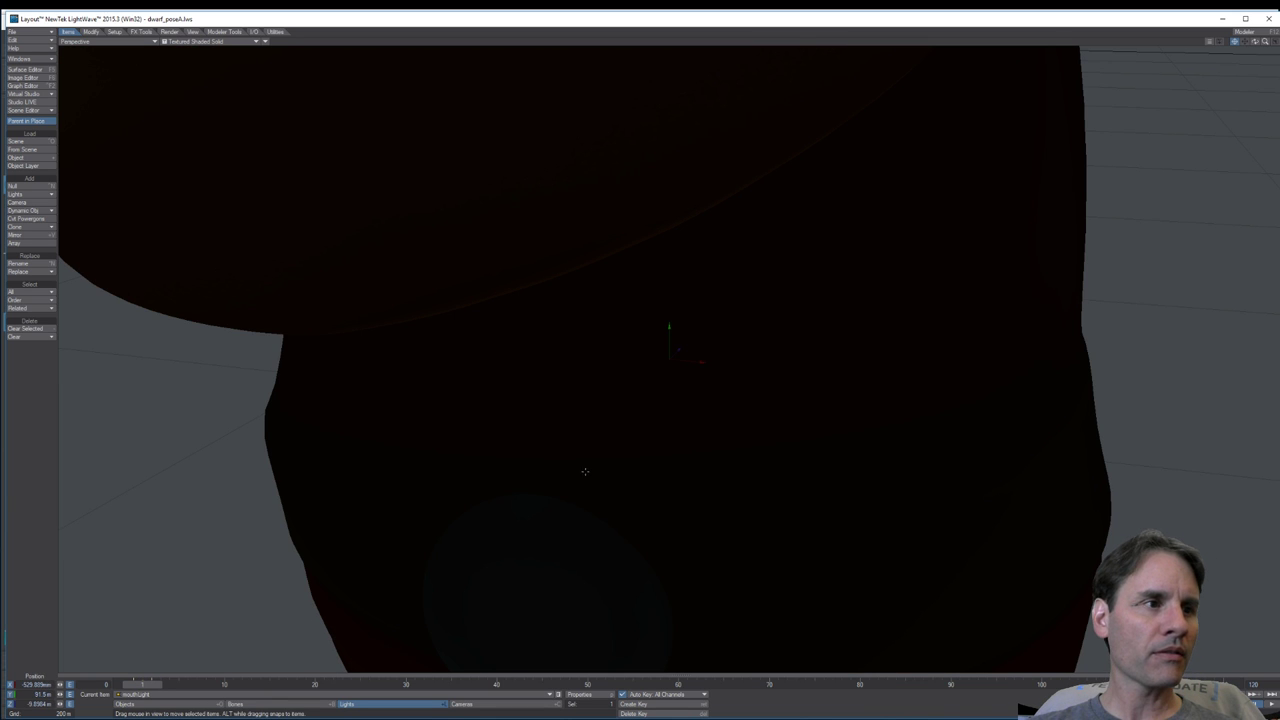
pyautogui.moveTo(613, 461); pyautogui.dragTo(613, 380, button='right')
pyautogui.moveTo(613, 461); pyautogui.dragTo(635, 475)
pyautogui.press('y')
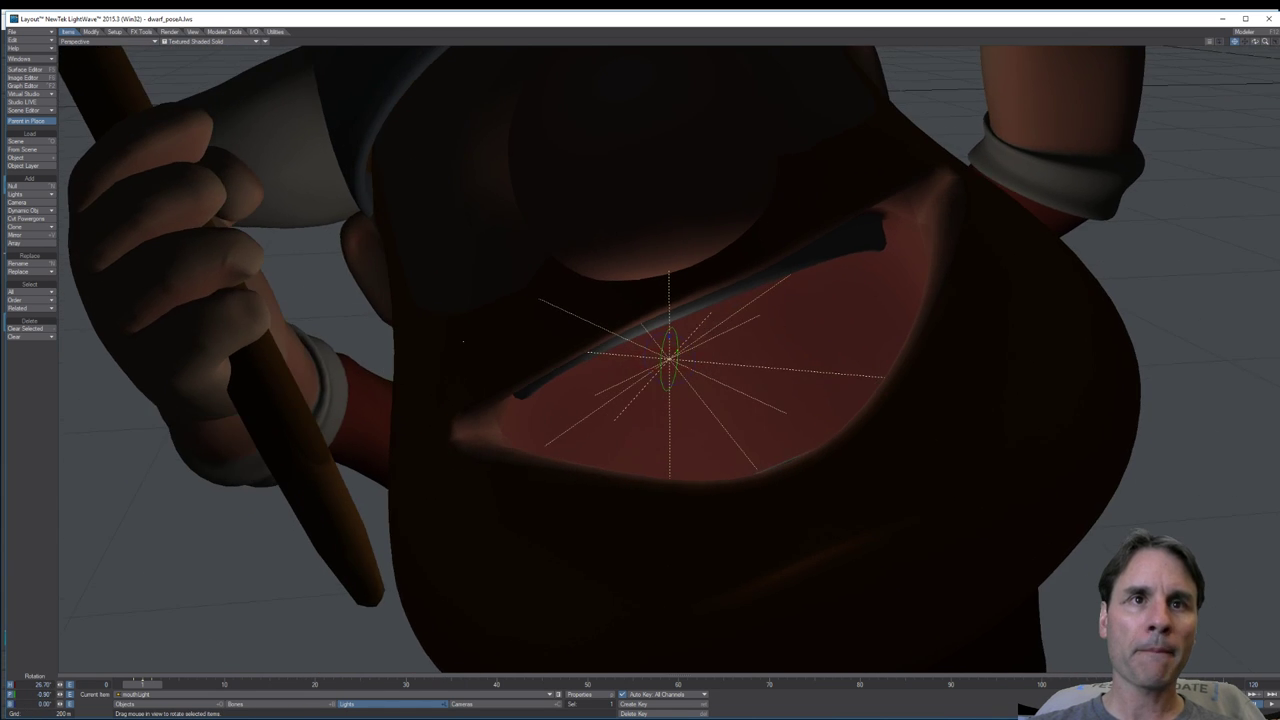
pyautogui.press('t')
pyautogui.moveTo(689, 438)
pyautogui.mouseDown(button='right')
pyautogui.moveTo(692, 466)
pyautogui.moveTo(694, 450)
pyautogui.mouseUp(button='right')
pyautogui.moveTo(694, 436)
pyautogui.mouseDown()
pyautogui.moveTo(704, 413)
pyautogui.moveTo(698, 435)
pyautogui.mouseUp()
pyautogui.moveTo(698, 435); pyautogui.dragTo(698, 417, button='right')
pyautogui.press('6')
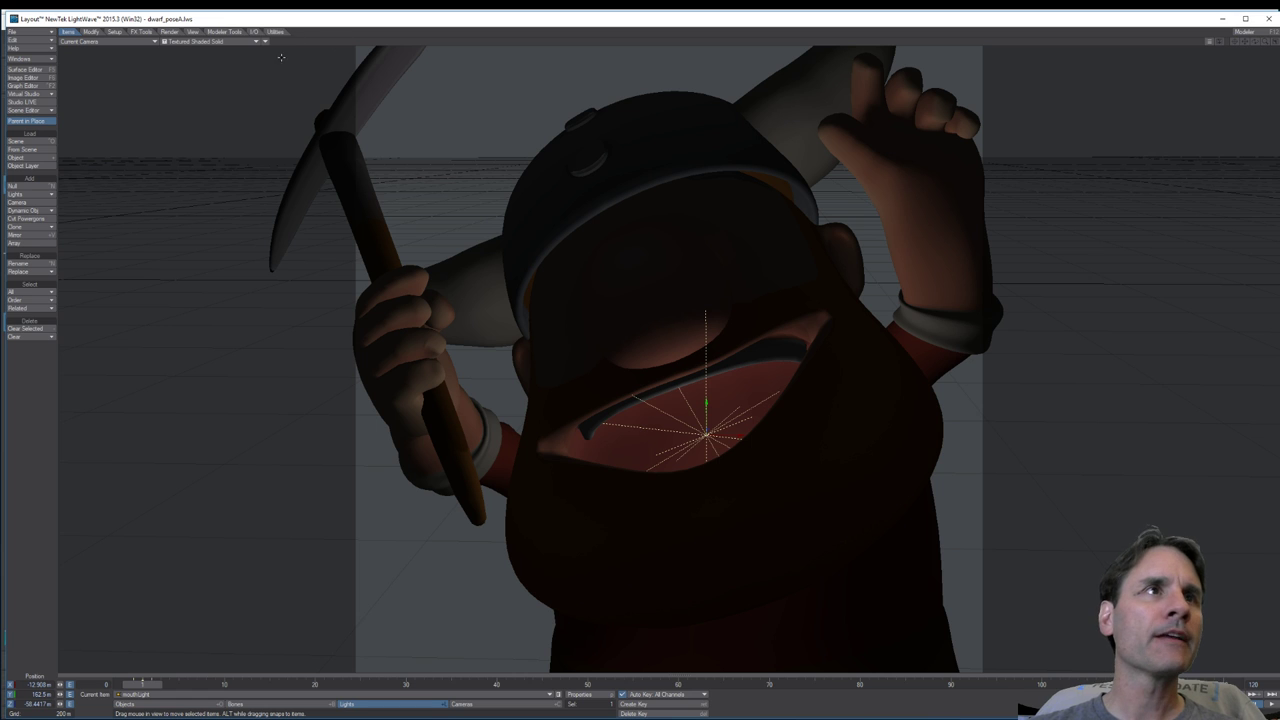
# Step: Show the camera view as a VPR render and set the mouthLight's intensity to 30%
pyautogui.click(230, 41)
pyautogui.click(232, 79)
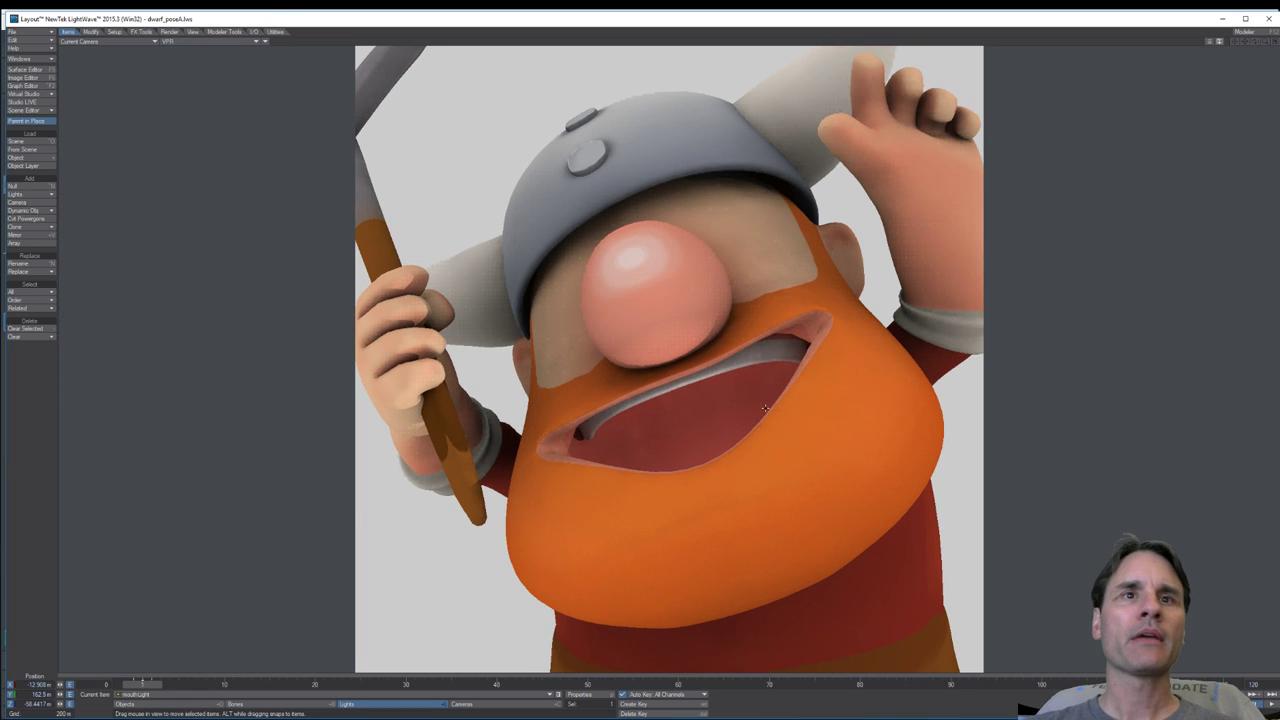
pyautogui.press('p')
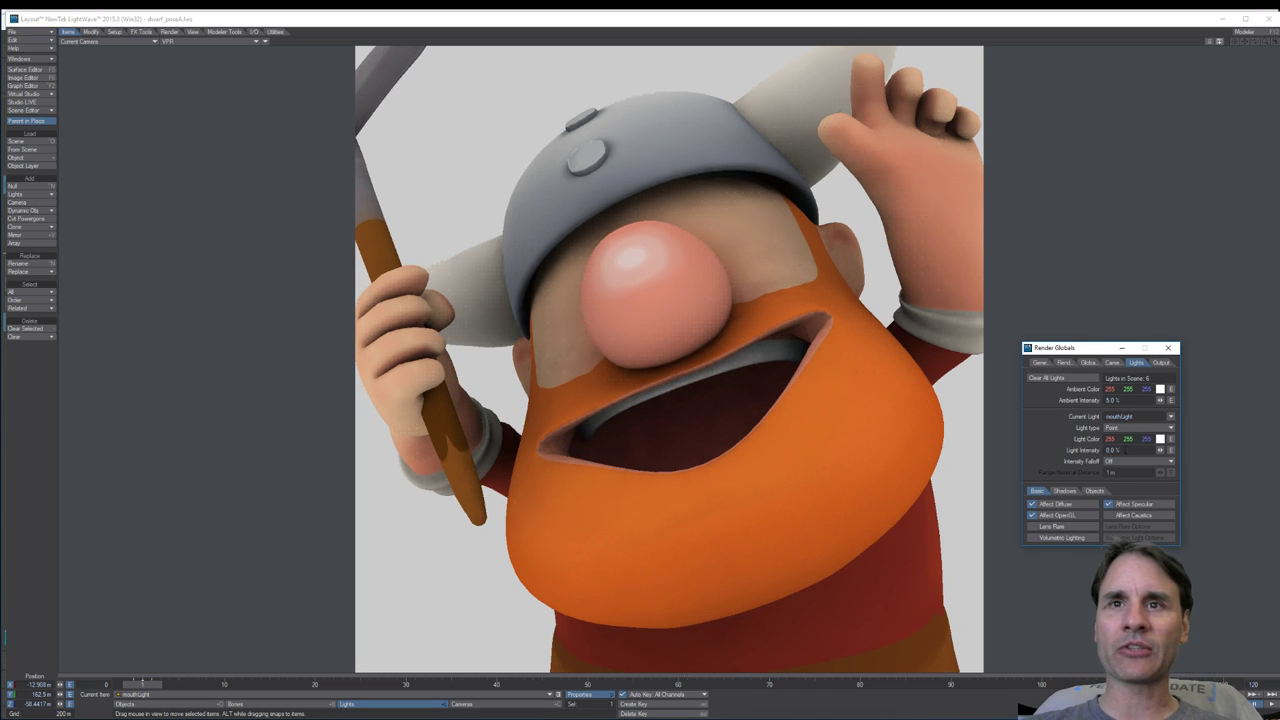
pyautogui.click(1122, 450)
pyautogui.write('30')
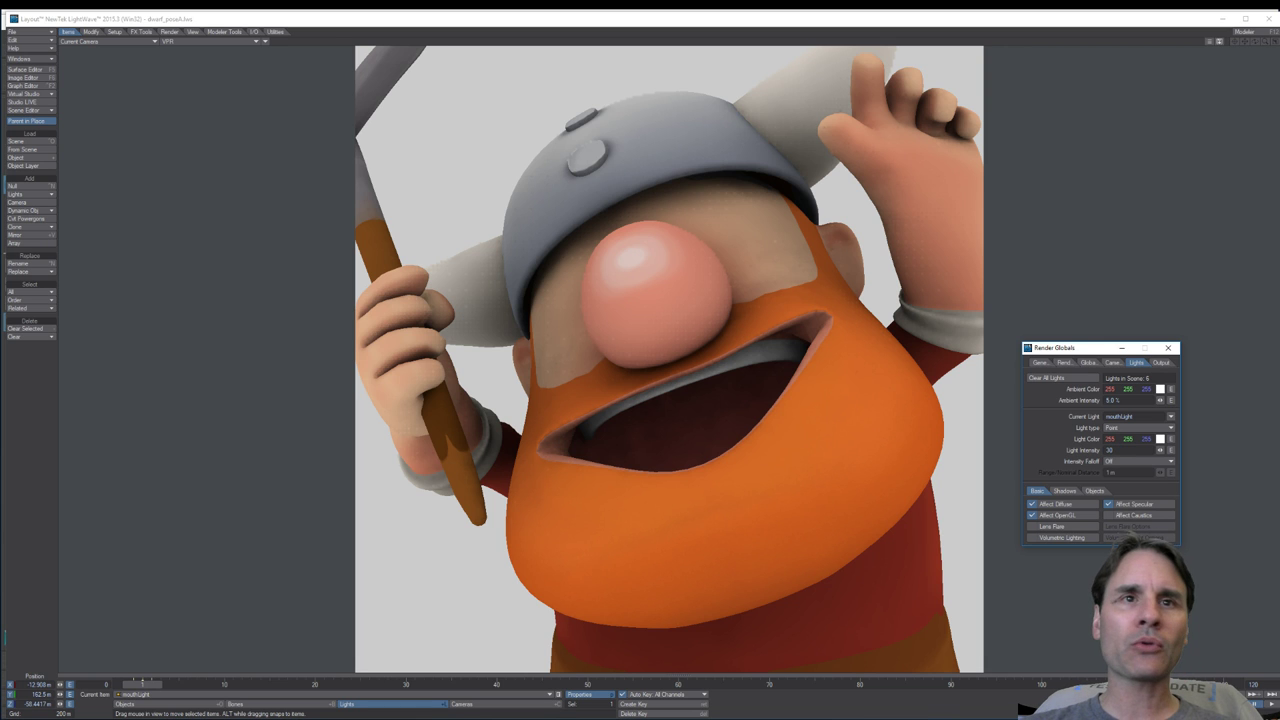
pyautogui.press('Return')
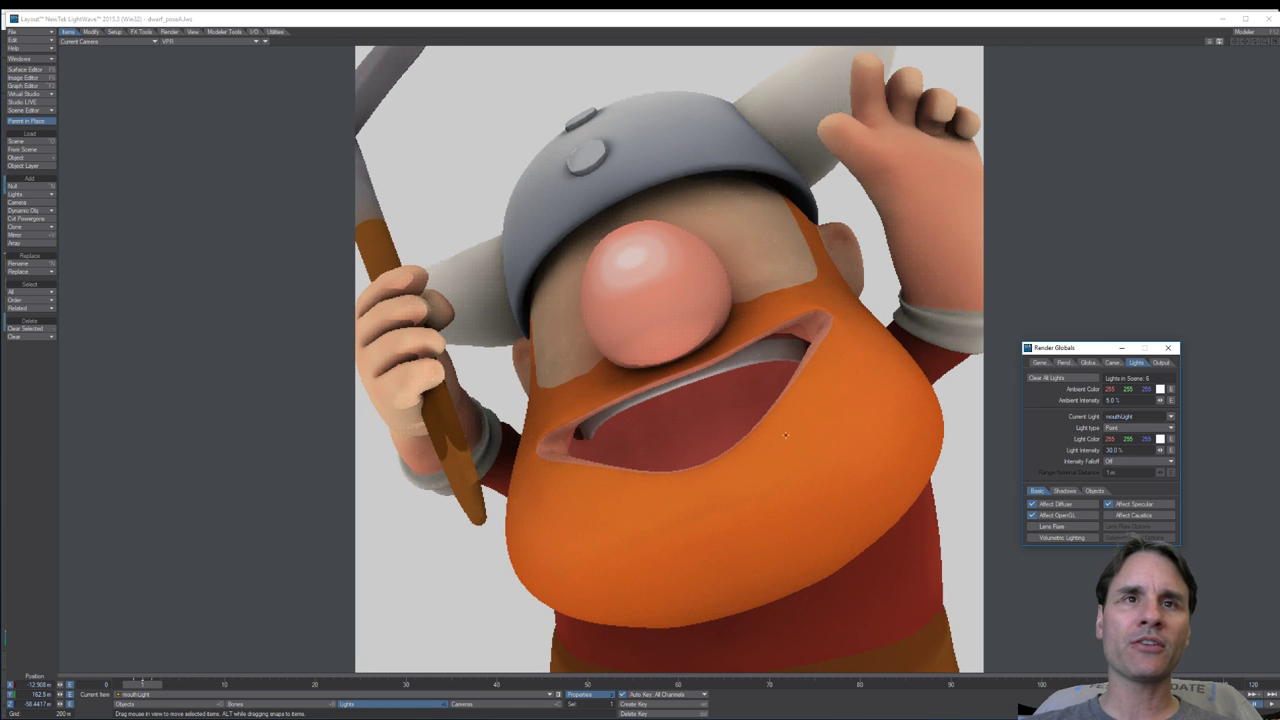
# Step: Reduce the mouthLight's intensity to 25% and close the light properties
pyautogui.click(1122, 450)
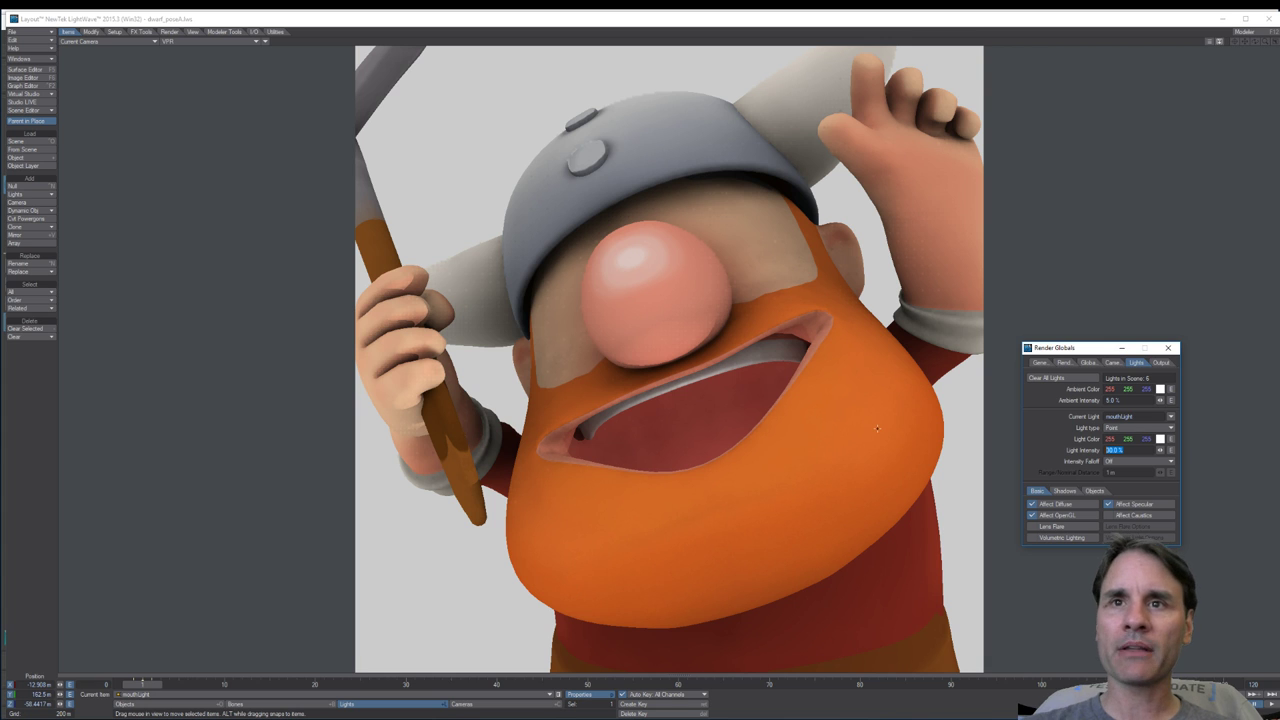
pyautogui.write('25')
pyautogui.press('Return')
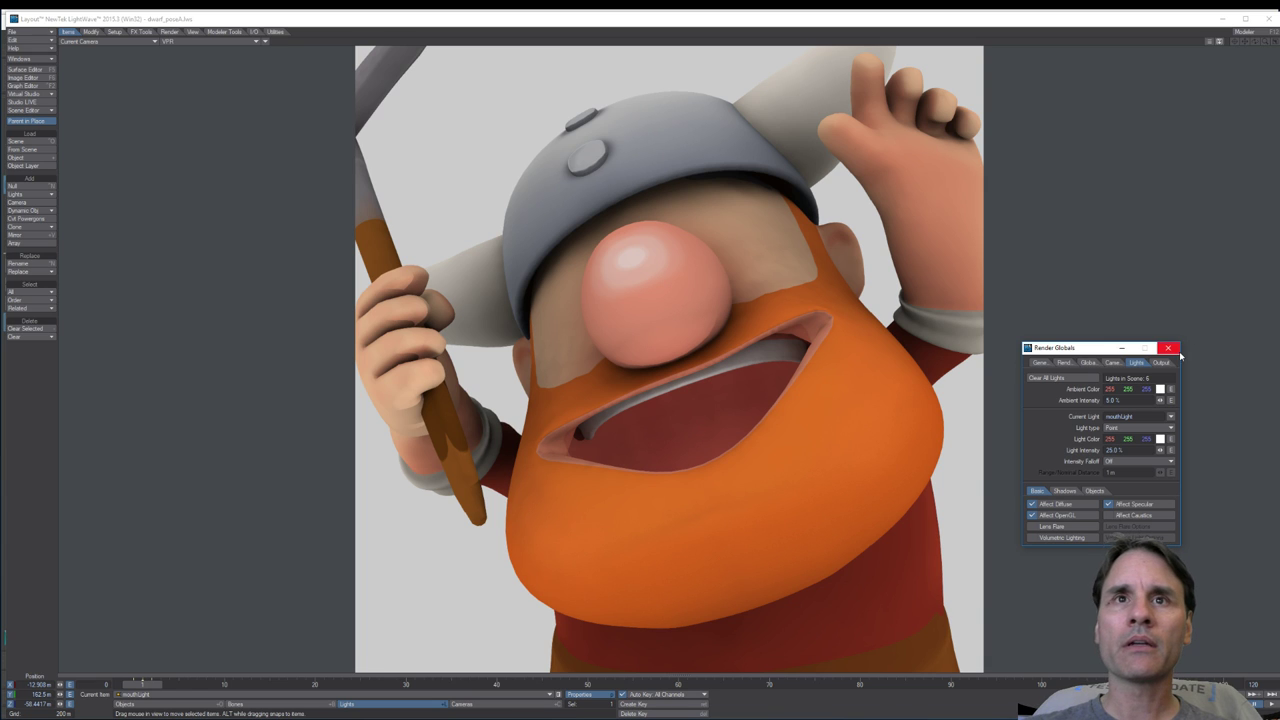
pyautogui.click(1167, 348)
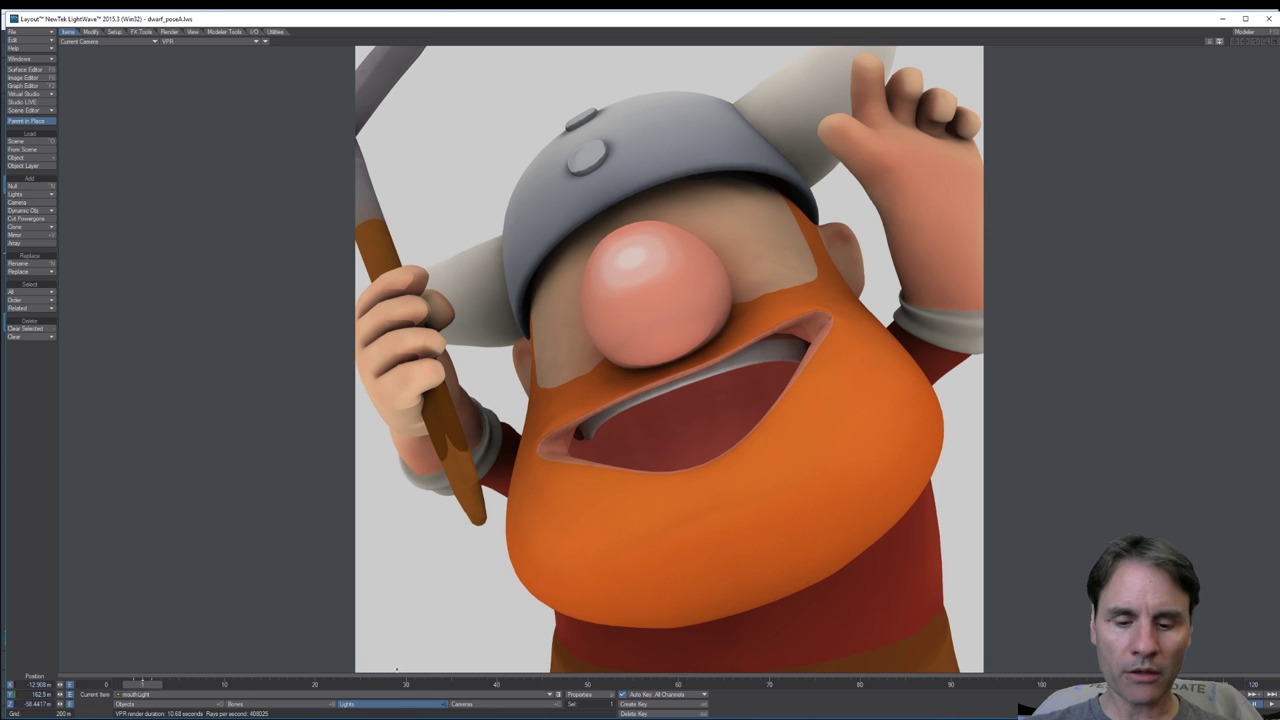
# Step: Reopen the light properties with mouthLight as the current light and reset its intensity to 0%
pyautogui.click(578, 694)
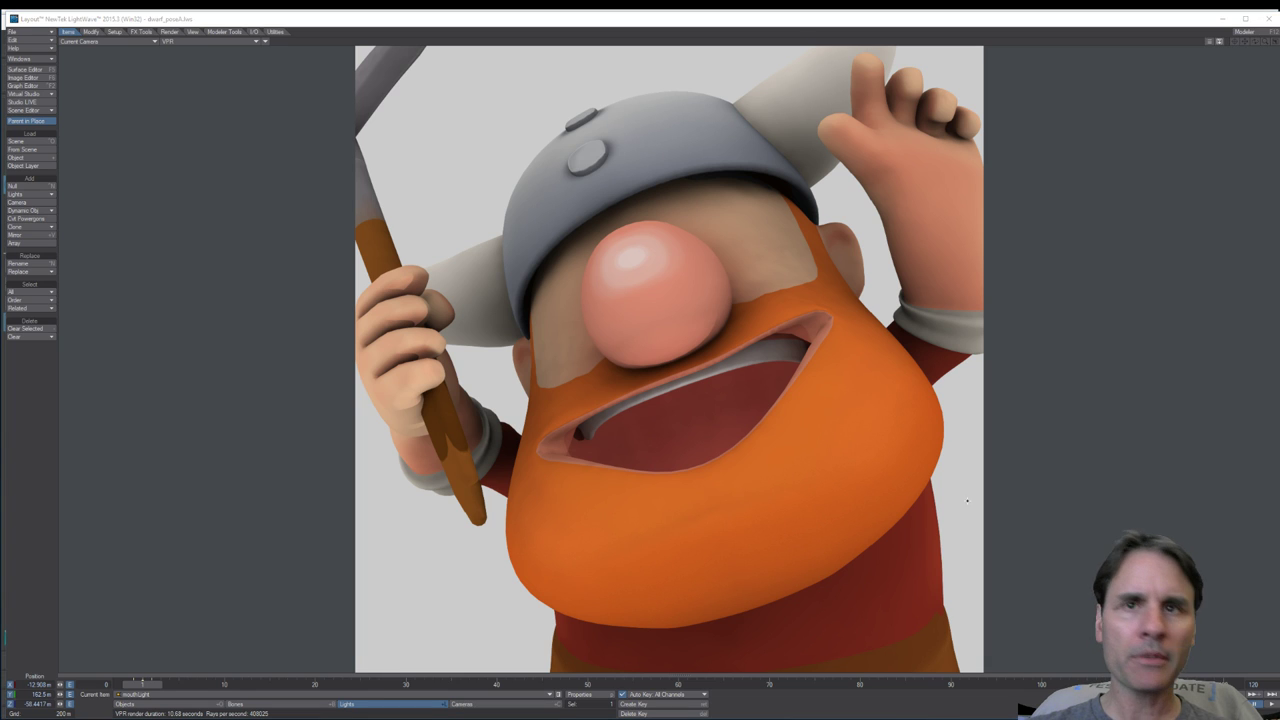
pyautogui.click(1170, 416)
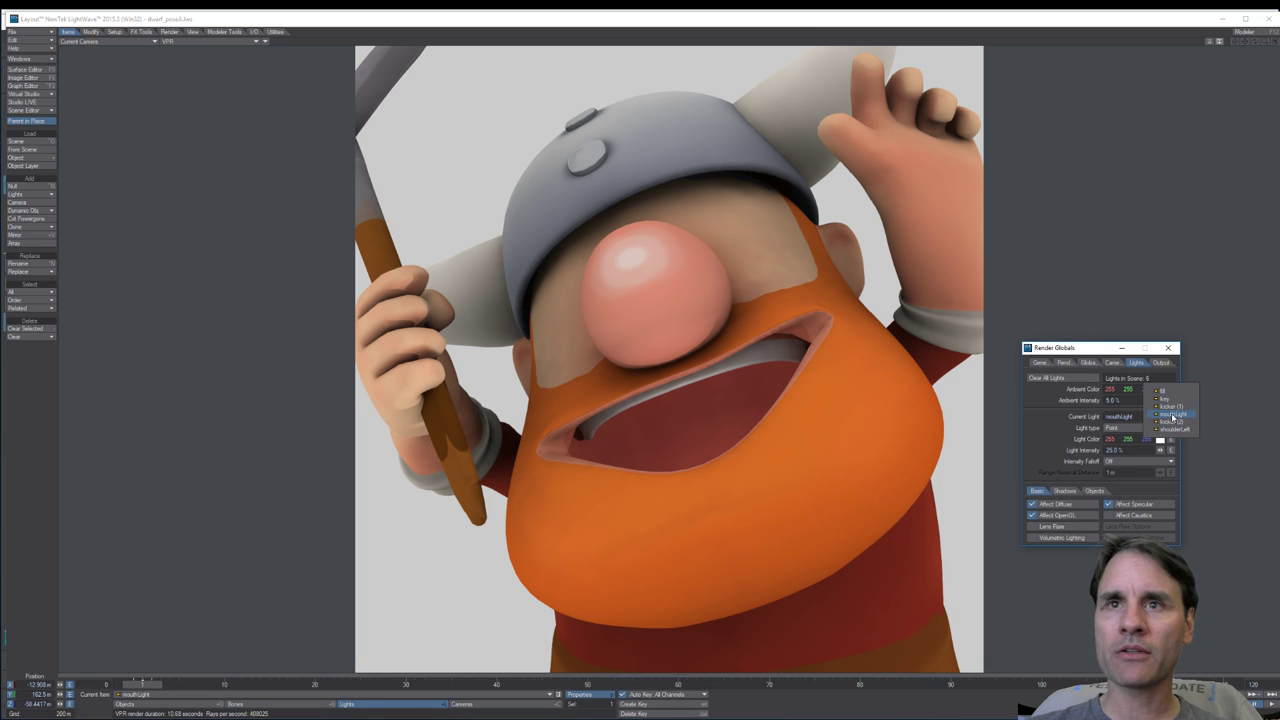
pyautogui.click(805, 27)
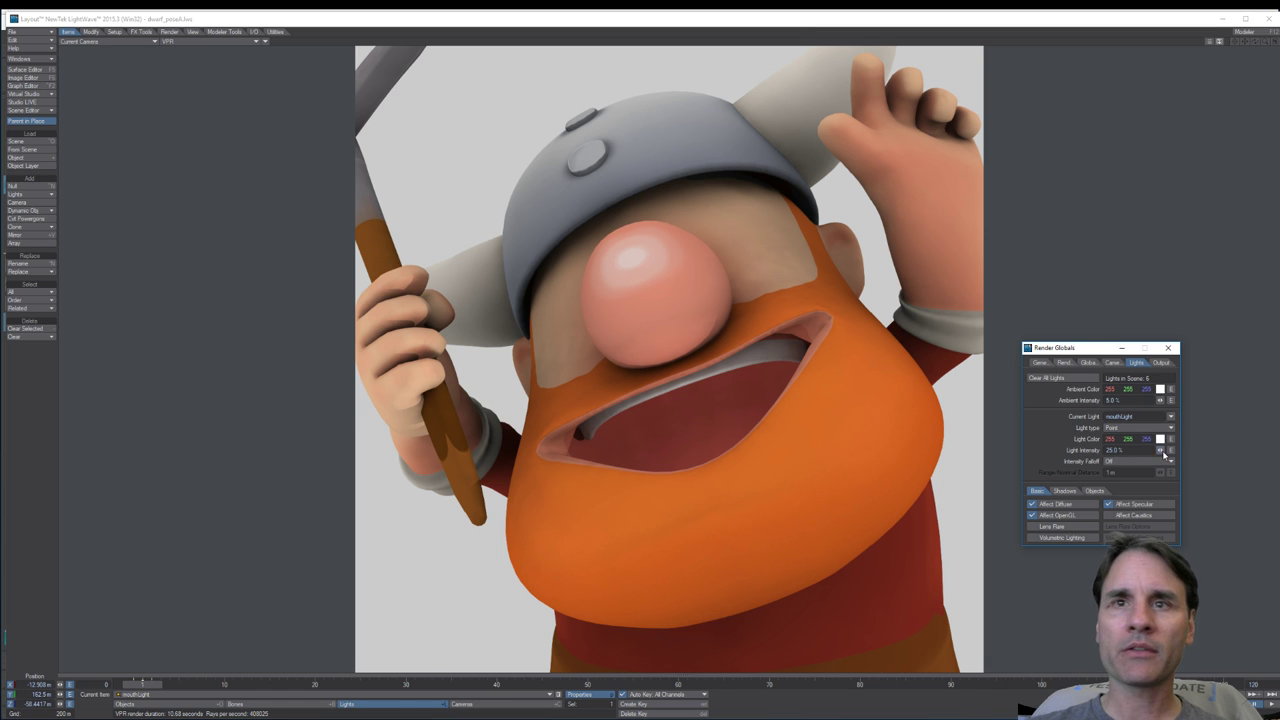
pyautogui.rightClick(1161, 451)
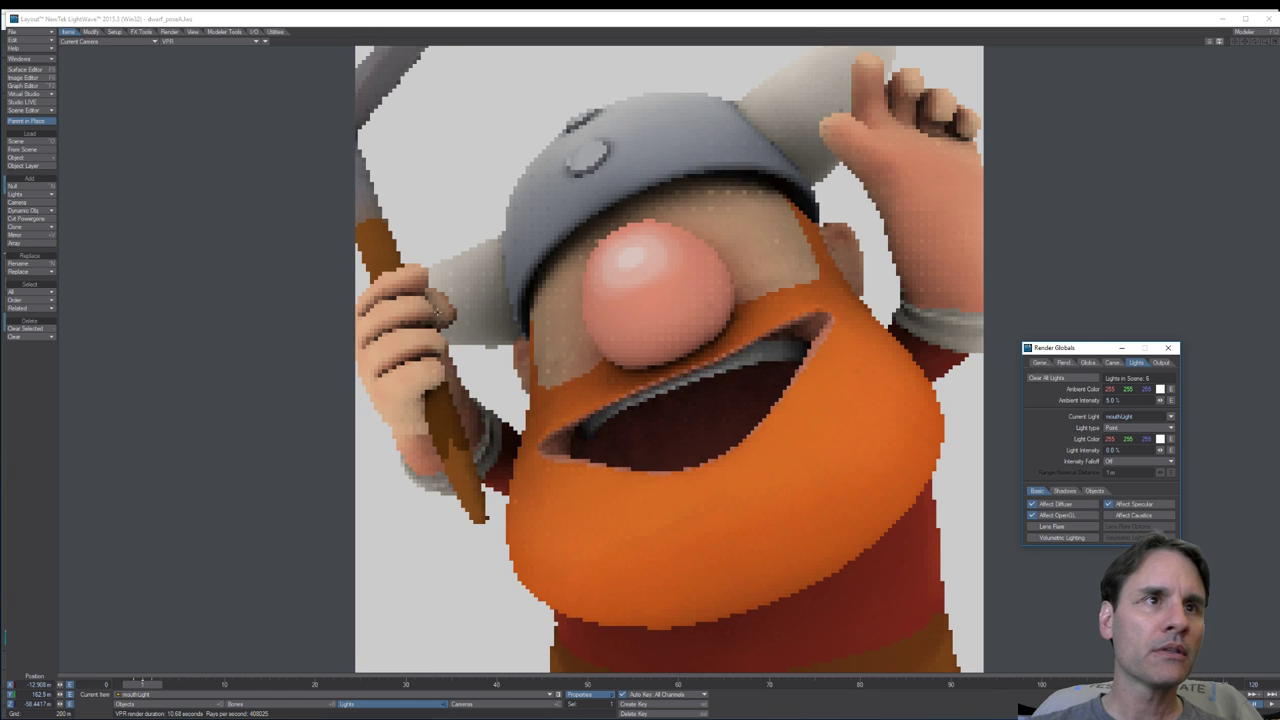